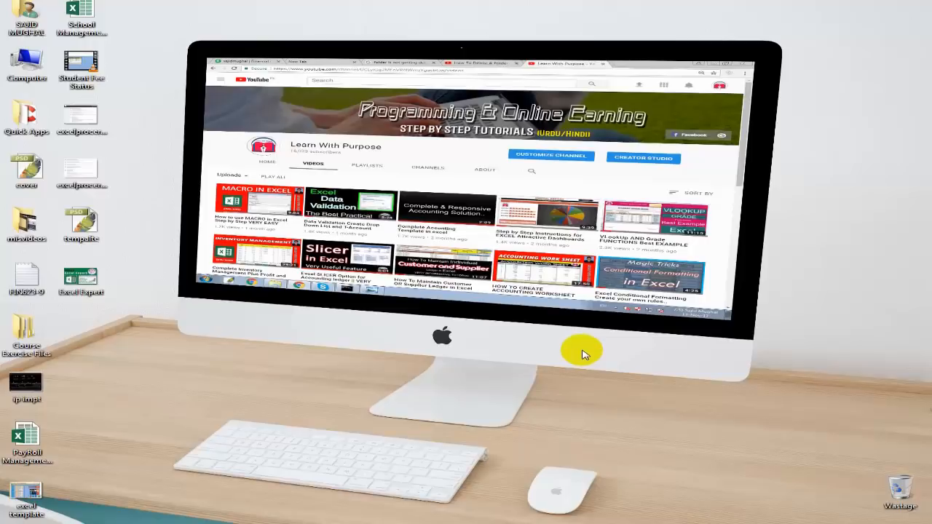
- Open the protected PayRoll Management System workbook by entering its password, and look over the HR dashboard
double_click(27, 436)
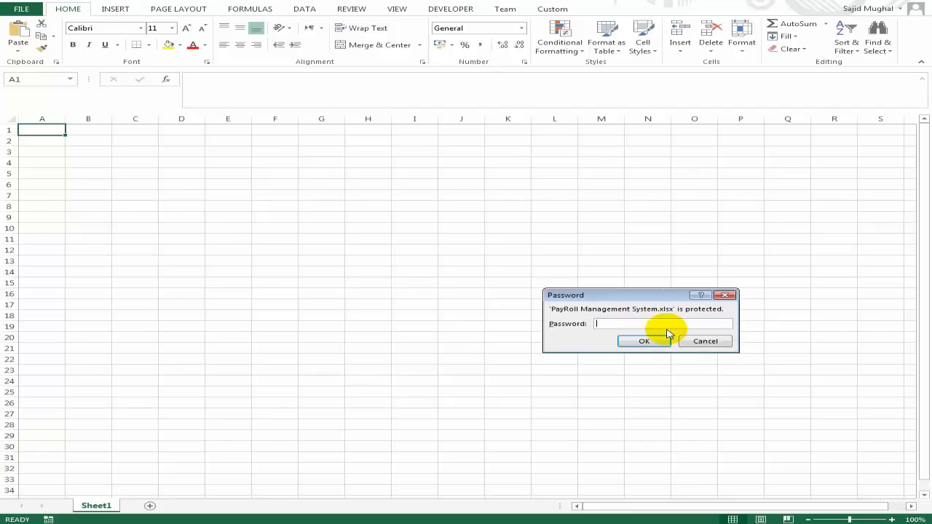
key(Return)
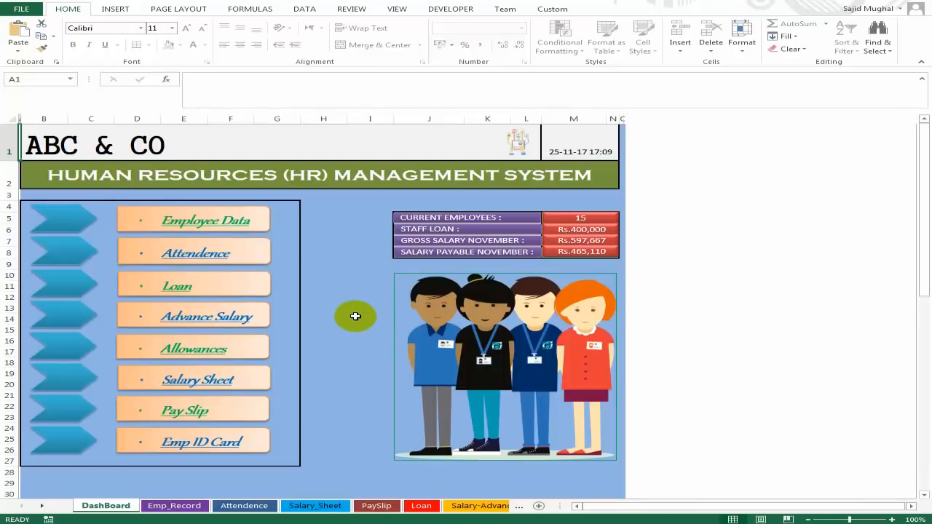
scroll(354, 316, down, 2)
scroll(354, 314, up, 2)
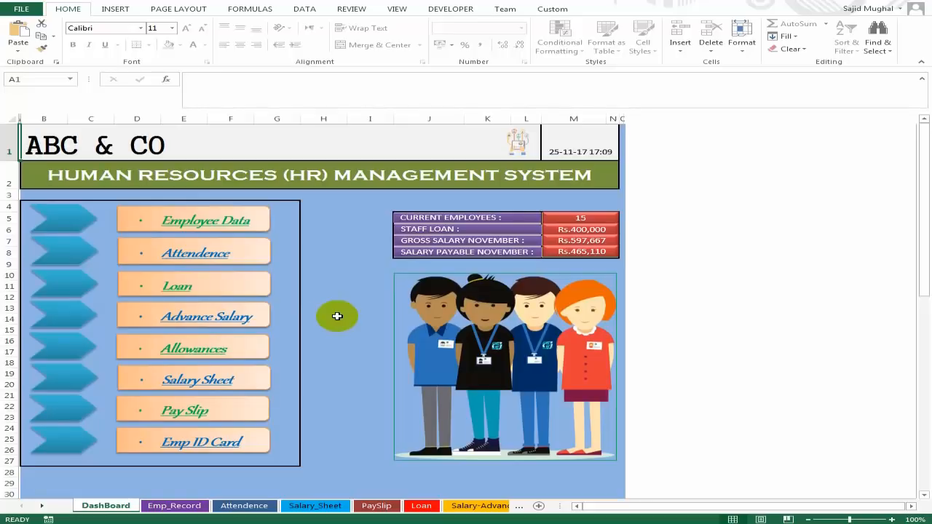
click(356, 275)
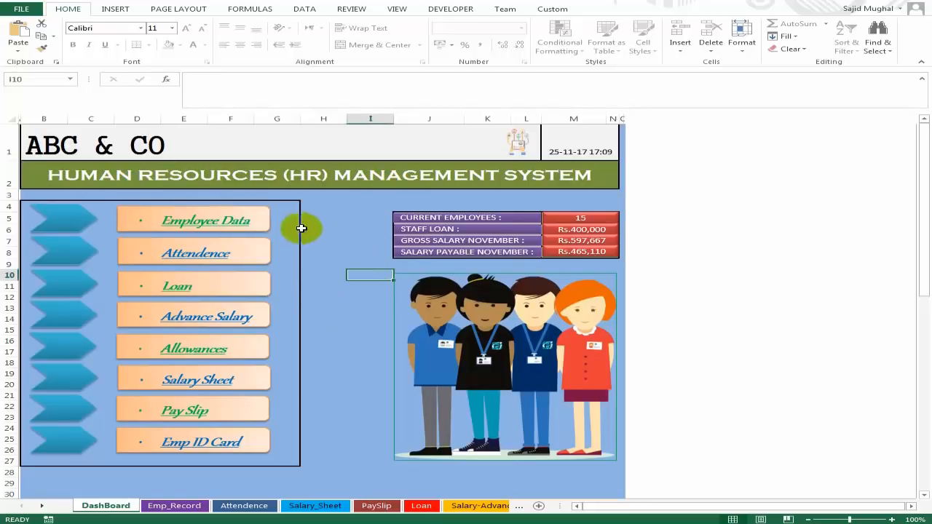
click(341, 206)
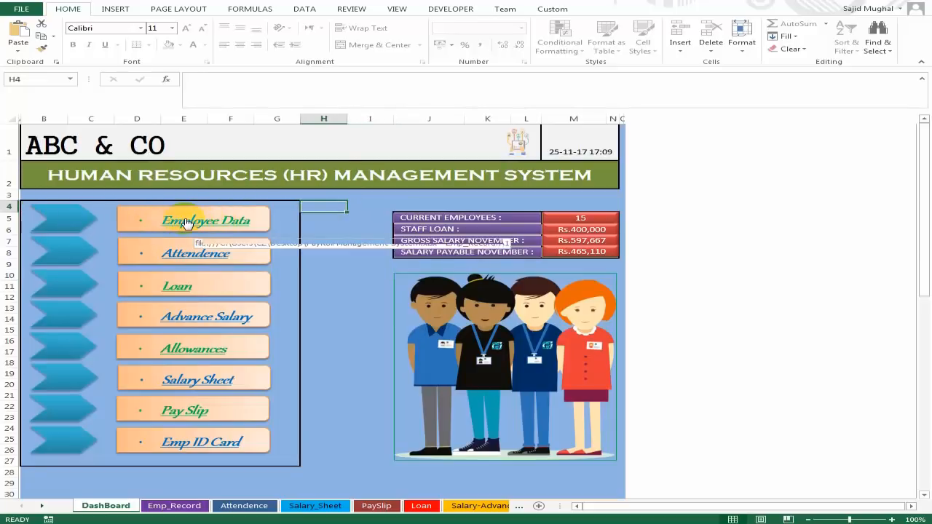
- Open the Employee Data sheet from the dashboard and look through the employee records
click(187, 223)
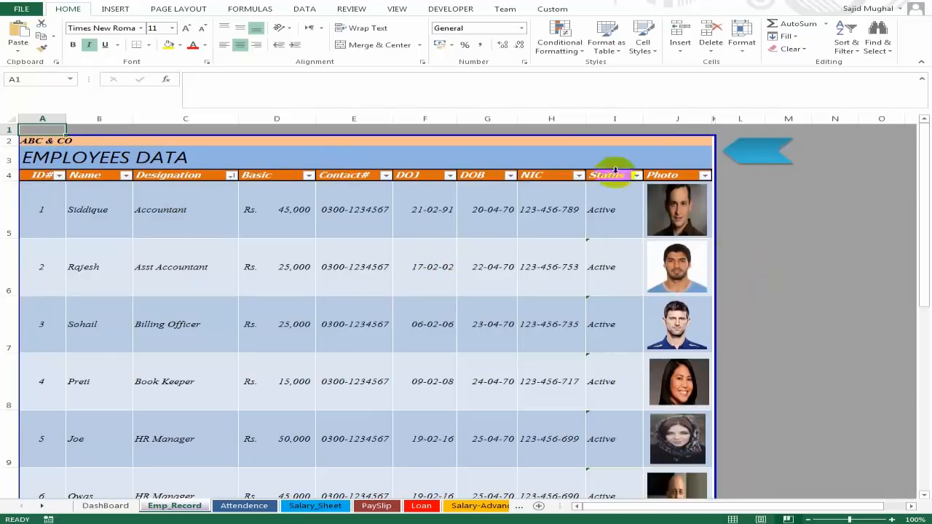
scroll(357, 339, down, 3)
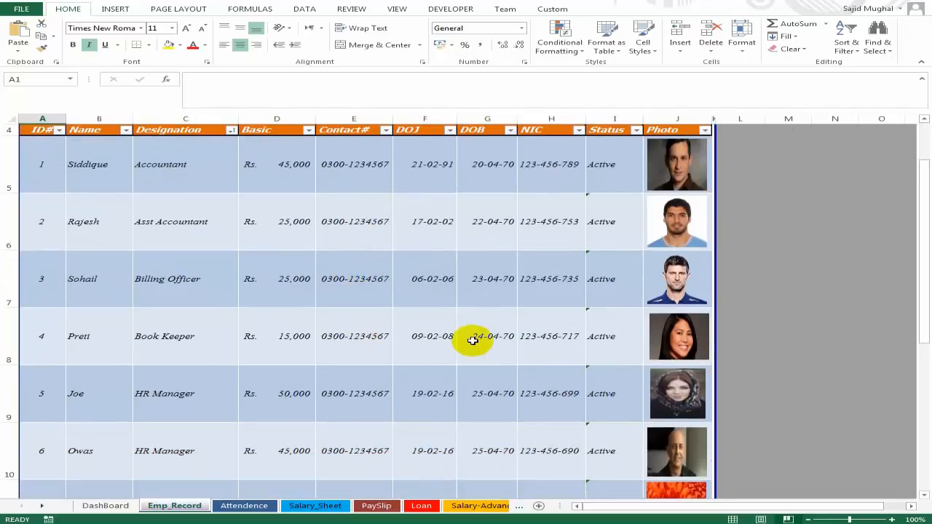
scroll(473, 341, up, 2)
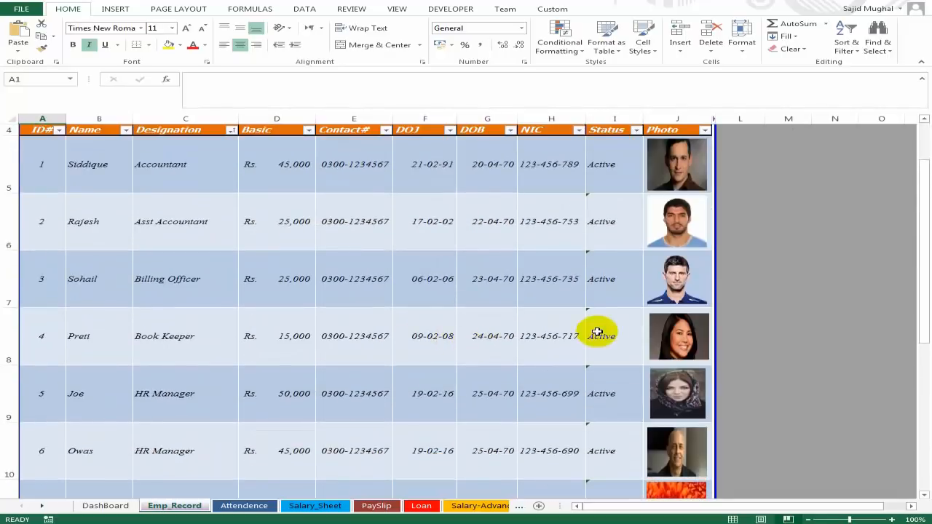
scroll(594, 305, down, 1)
scroll(624, 293, up, 2)
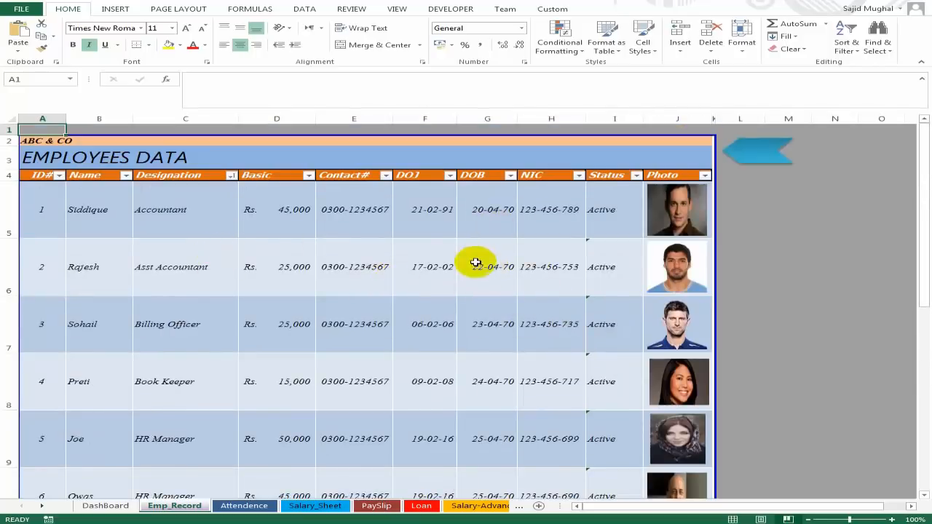
- Set the status of the employee with ID 1 to Left and back to Active
click(607, 212)
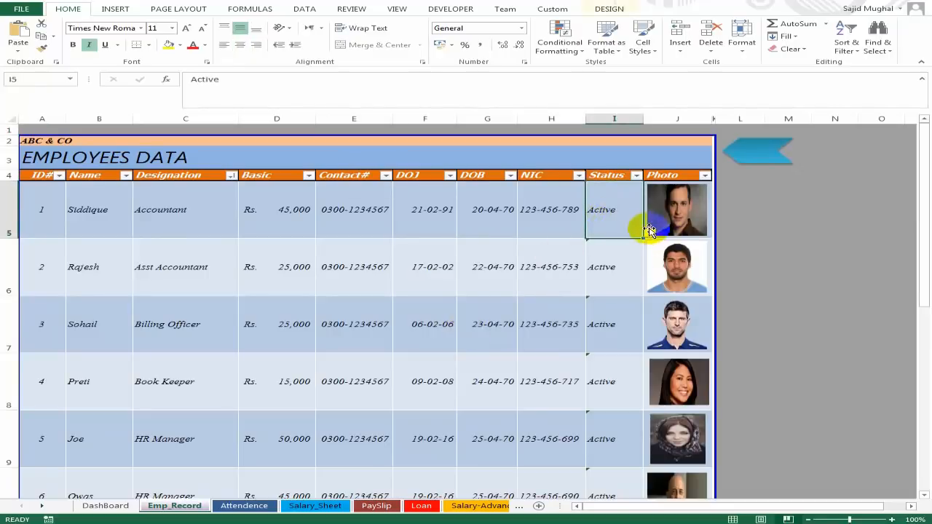
click(610, 249)
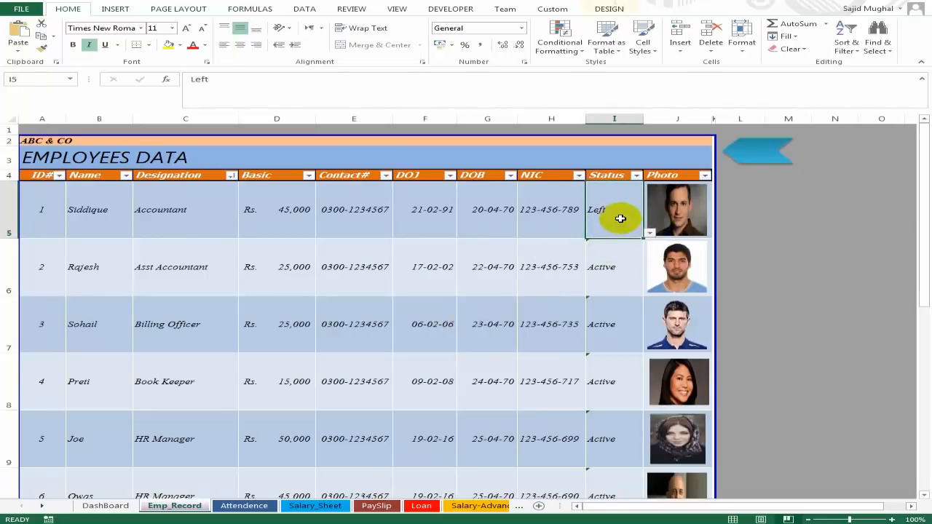
click(652, 233)
click(618, 245)
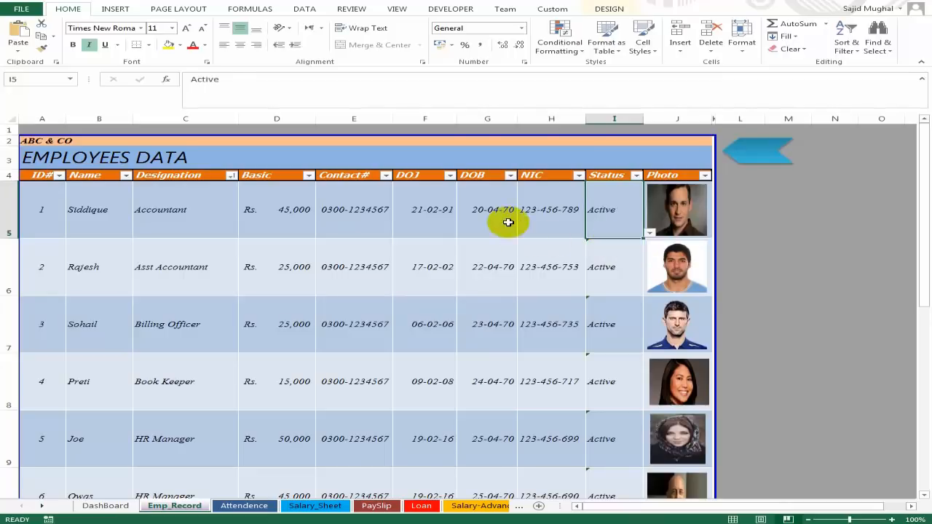
- Check the date of birth column of the employee records and return to the dashboard
click(503, 222)
scroll(475, 391, down, 2)
scroll(482, 379, up, 2)
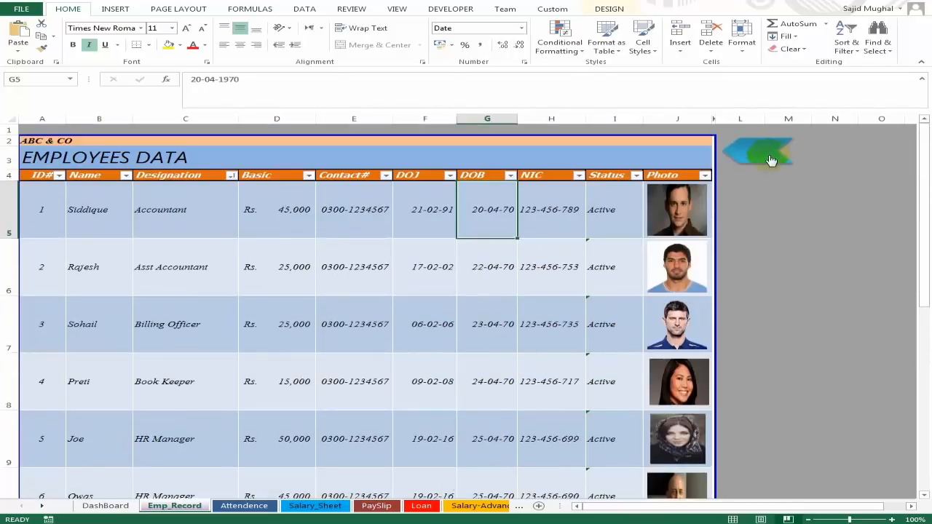
click(753, 155)
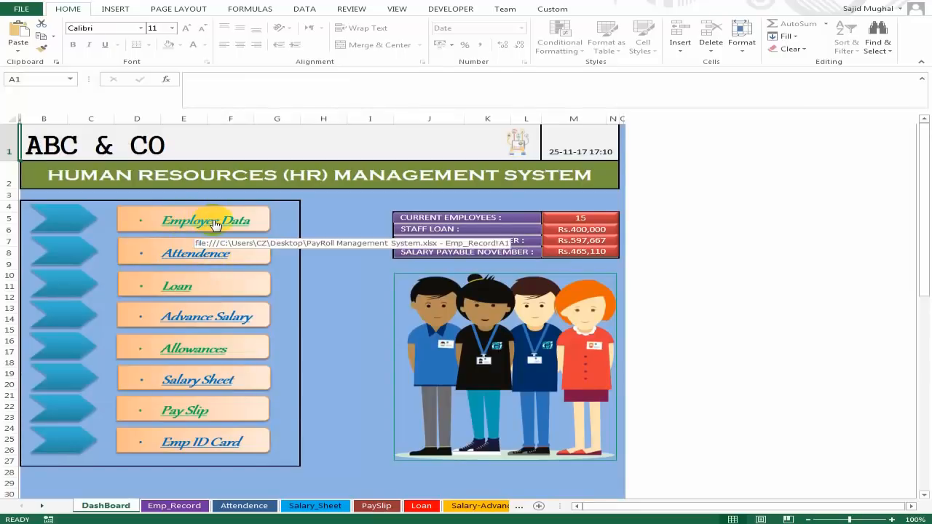
- Open the Attendence sheet from the dashboard and examine the employee IDs, names and daily attendance marks
click(195, 259)
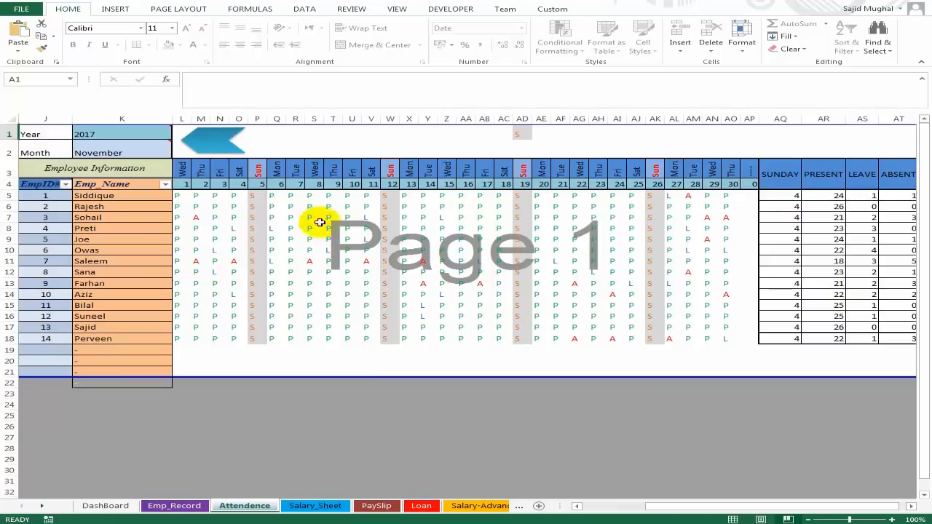
click(295, 217)
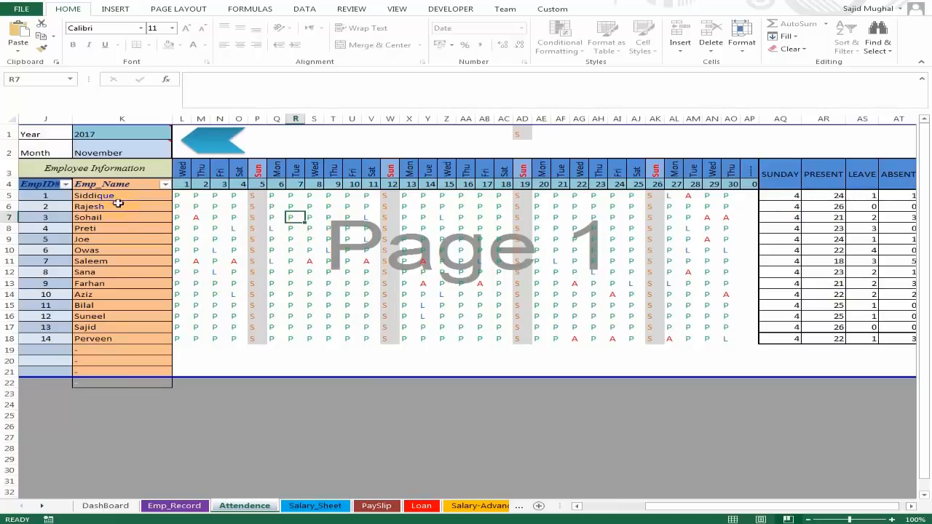
click(44, 197)
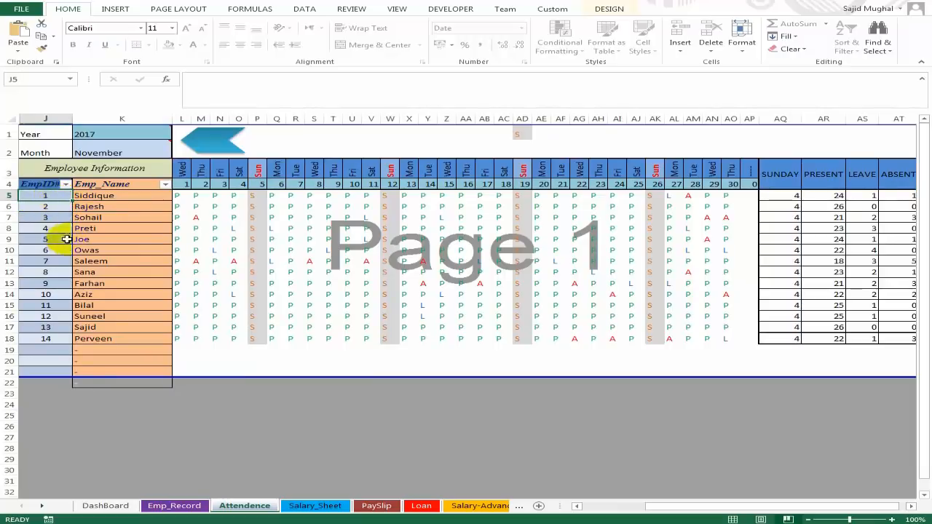
click(63, 327)
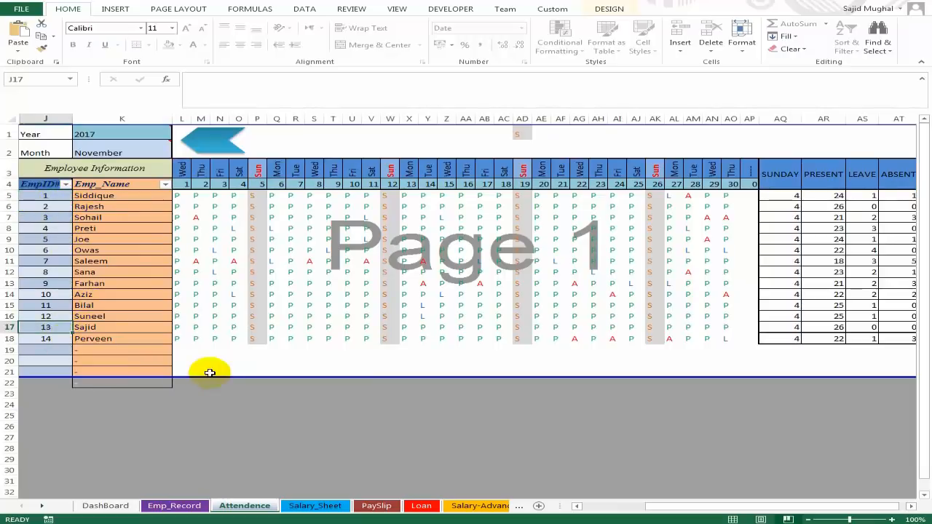
key(Up)
key(Up)
key(Up)
key(Up)
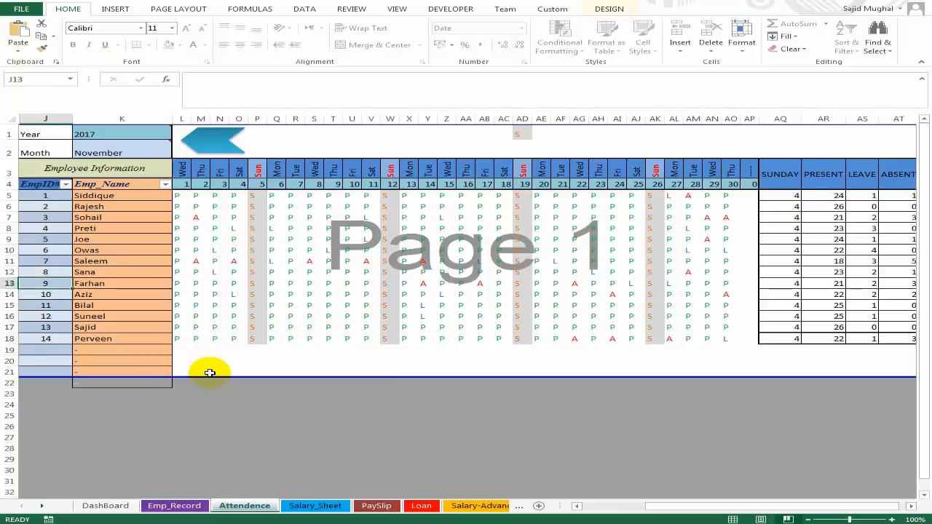
click(110, 260)
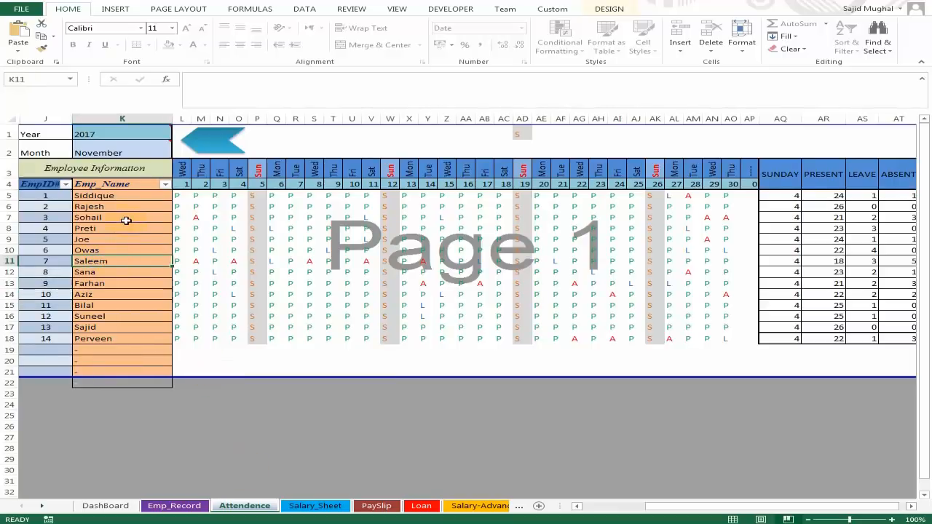
click(254, 206)
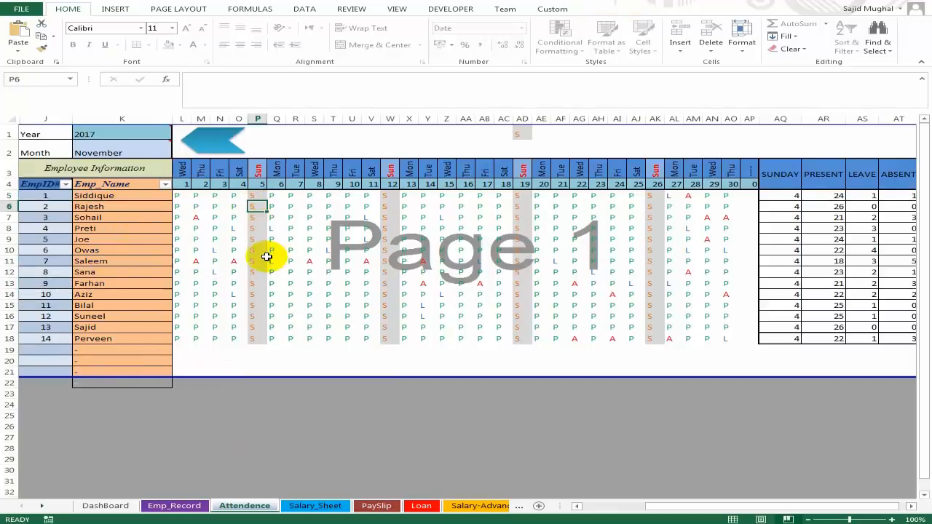
drag(263, 260, 422, 288)
click(411, 314)
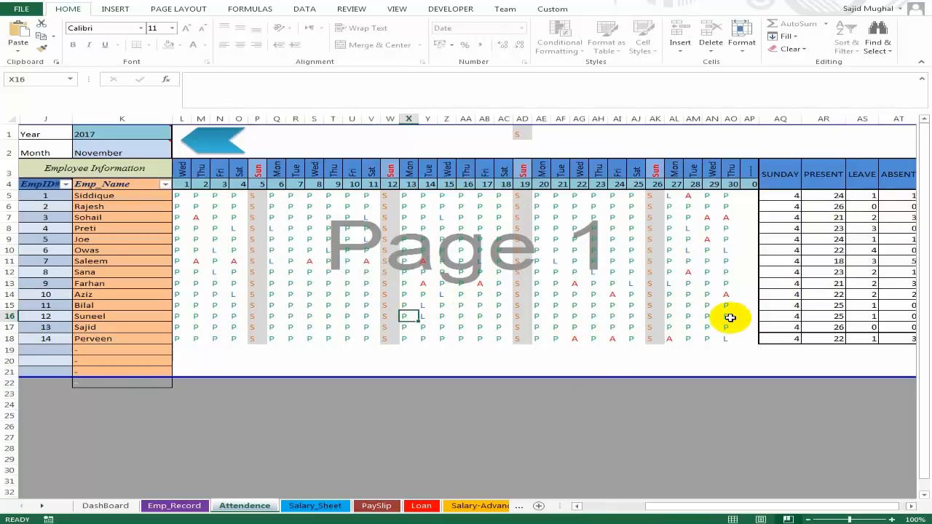
- Change the attendance year to 2018 and after that to 2020
click(120, 136)
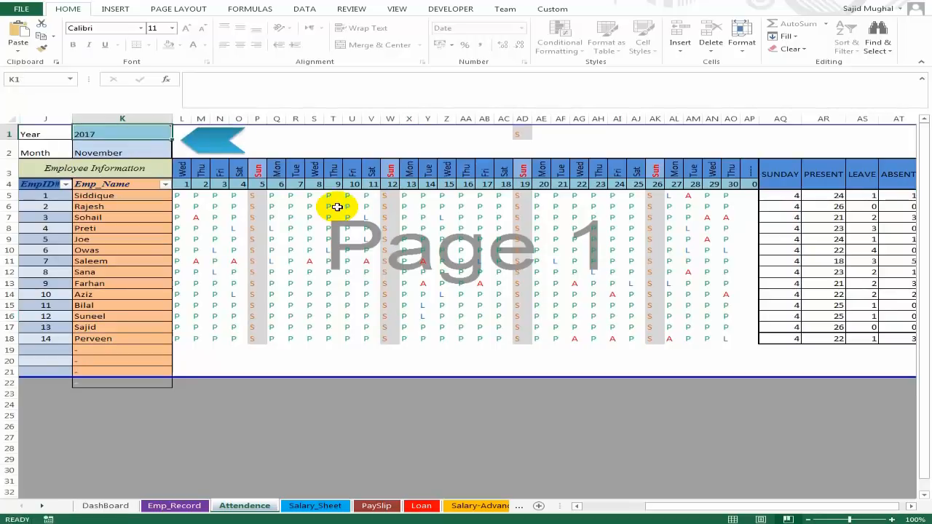
text(201)
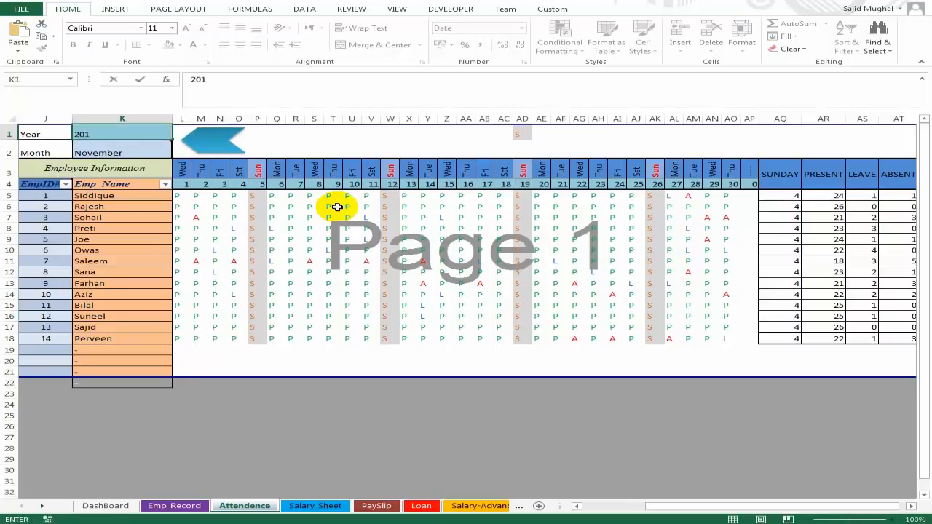
text(8)
key(Return)
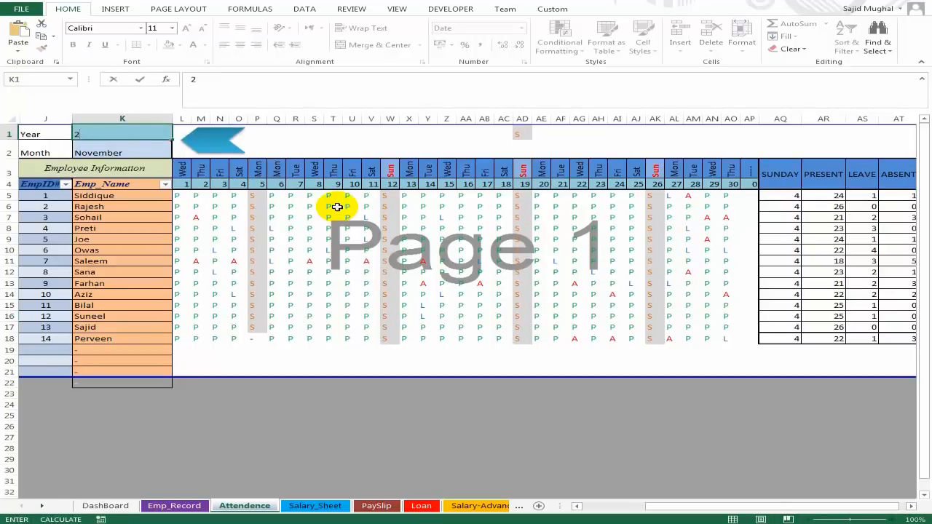
key(Down)
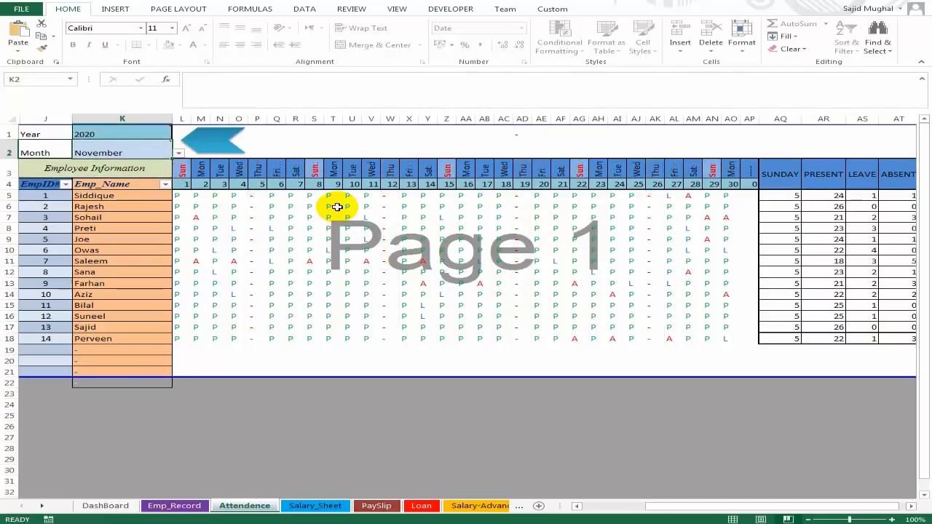
- Switch the attendance month to June and back to November
click(182, 153)
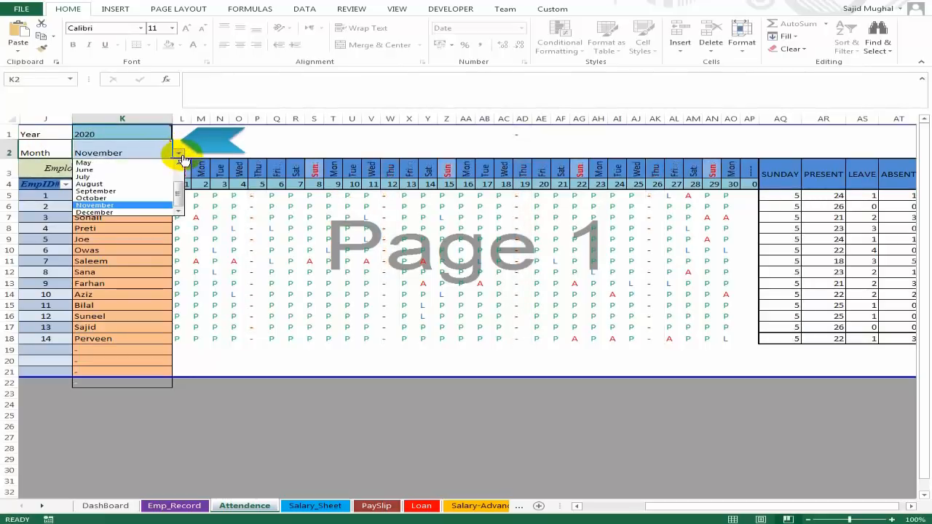
click(145, 172)
click(181, 156)
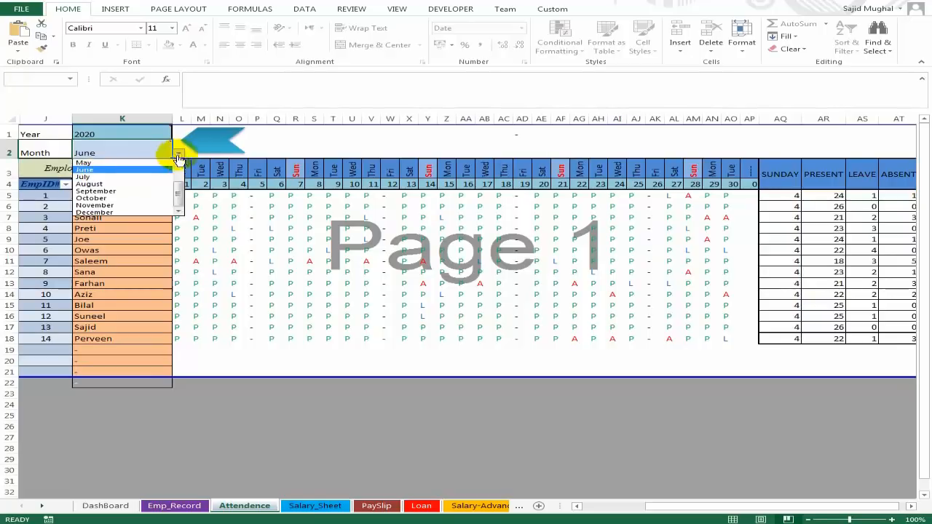
click(135, 201)
- Set the attendance year back to 2017
click(147, 135)
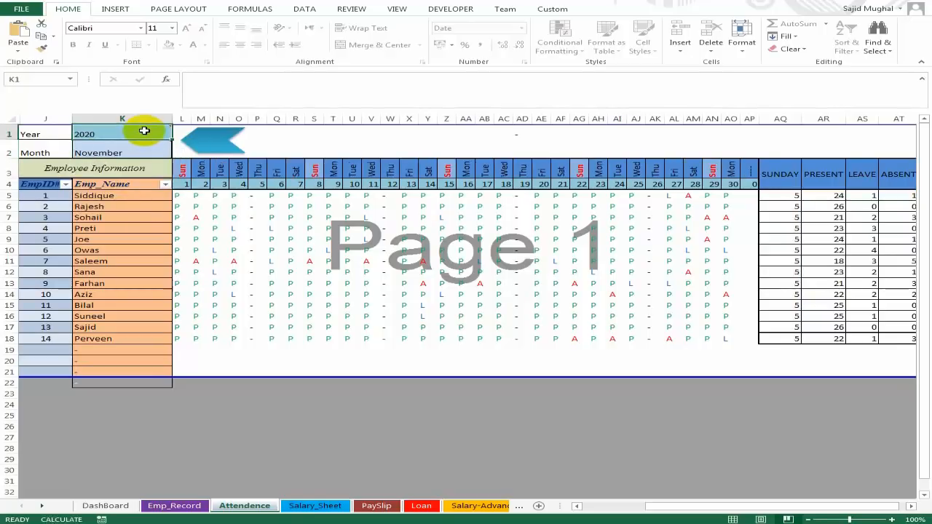
text(2017)
key(Return)
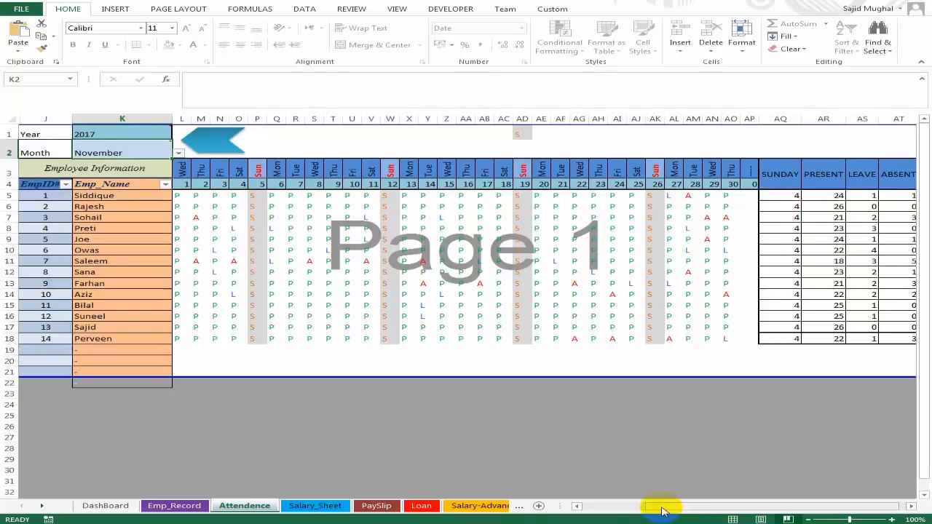
- Examine the Sunday, present, leave, absent and total columns of the attendance sheet and return to the dashboard
drag(661, 505, 724, 493)
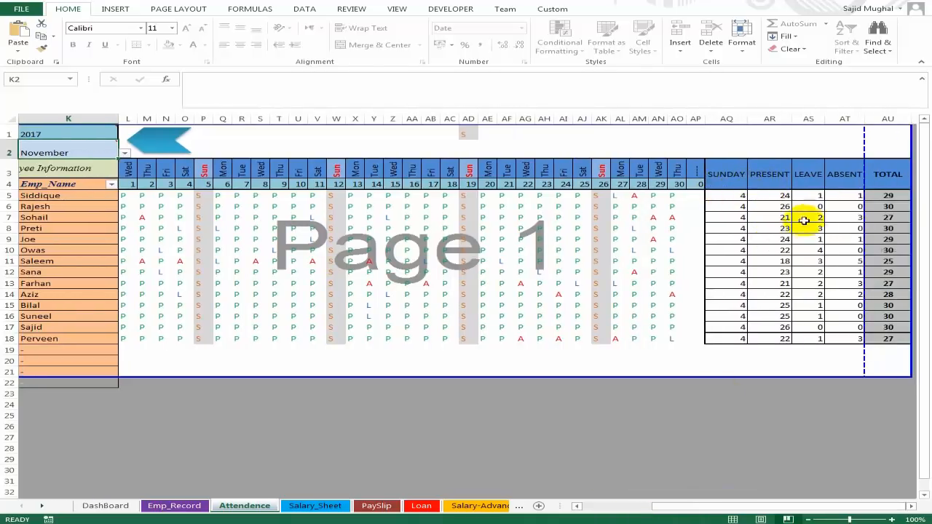
click(763, 181)
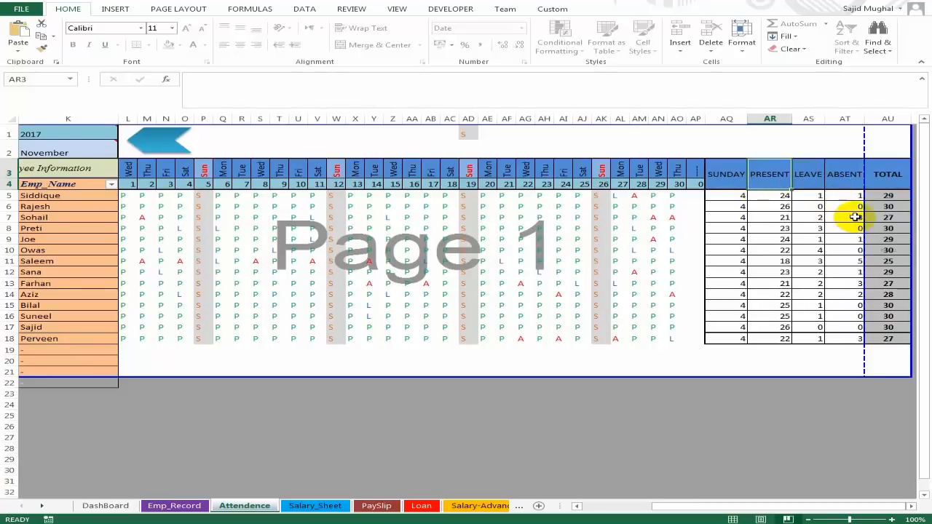
click(166, 144)
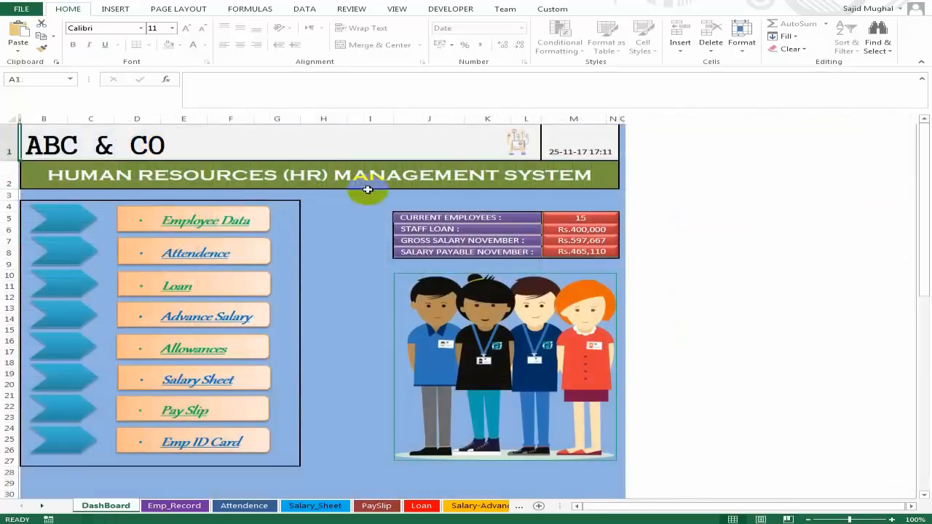
- Open the Loan sheet from the dashboard and examine the salary deductions in the staff loan table
click(177, 288)
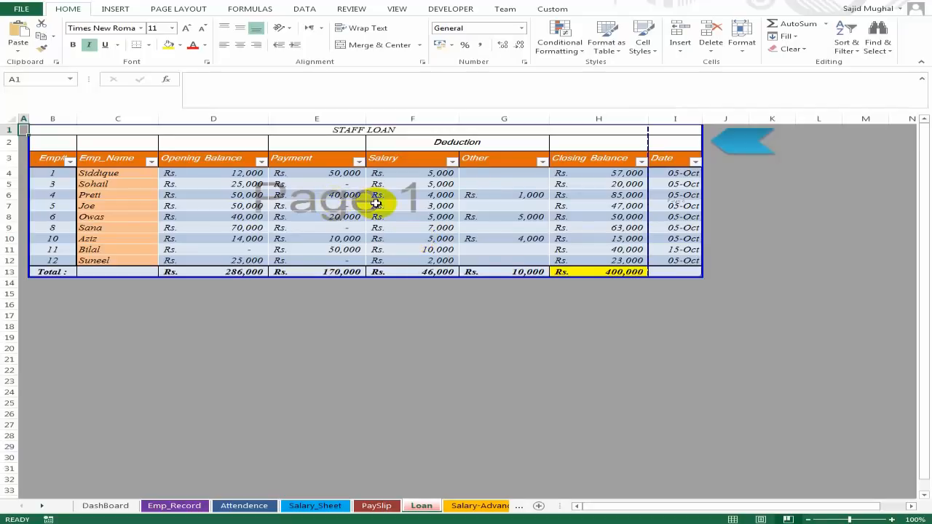
click(412, 185)
click(410, 228)
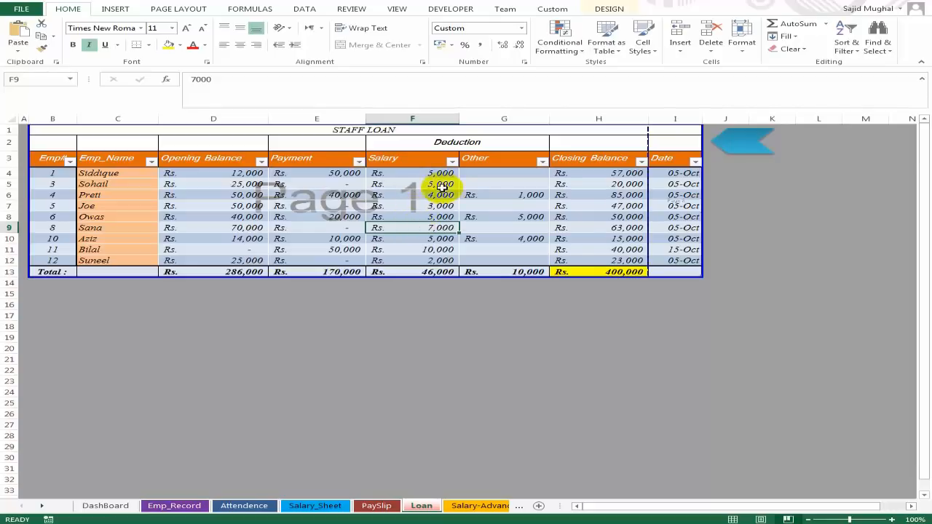
- Examine the other deductions and the row 7 closing balance calculation in the staff loan table, and return to the dashboard
click(502, 184)
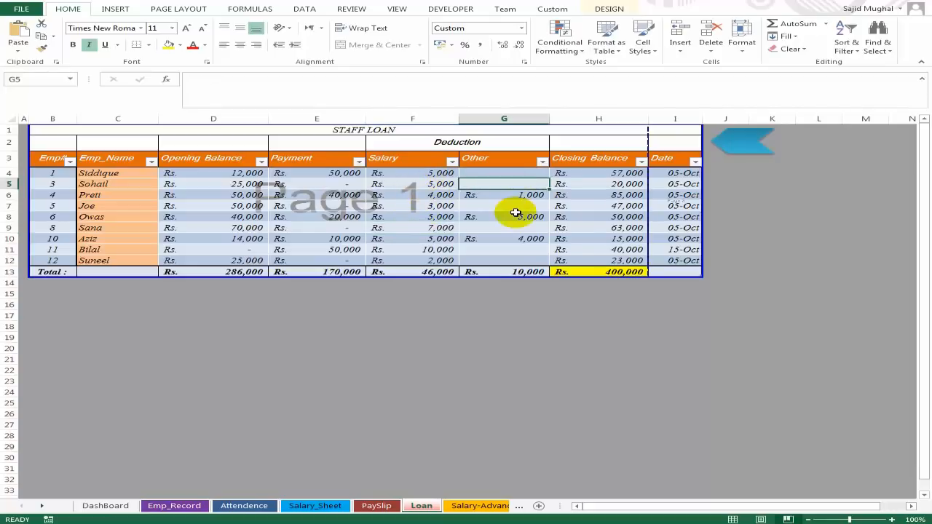
click(501, 179)
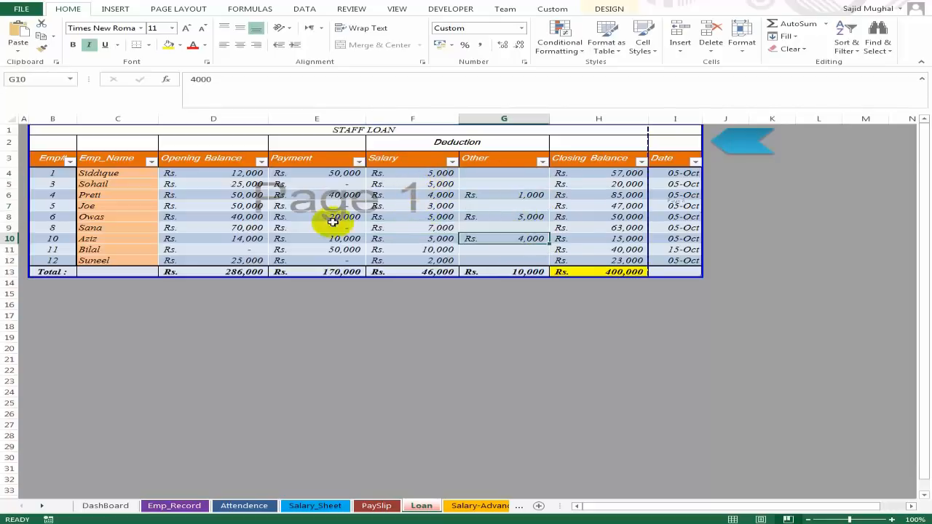
click(226, 205)
click(324, 206)
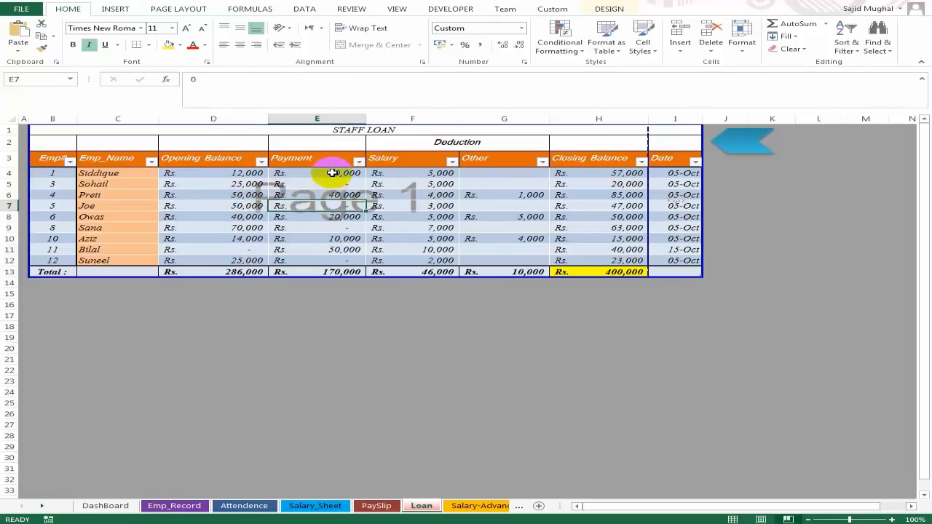
click(430, 208)
click(506, 208)
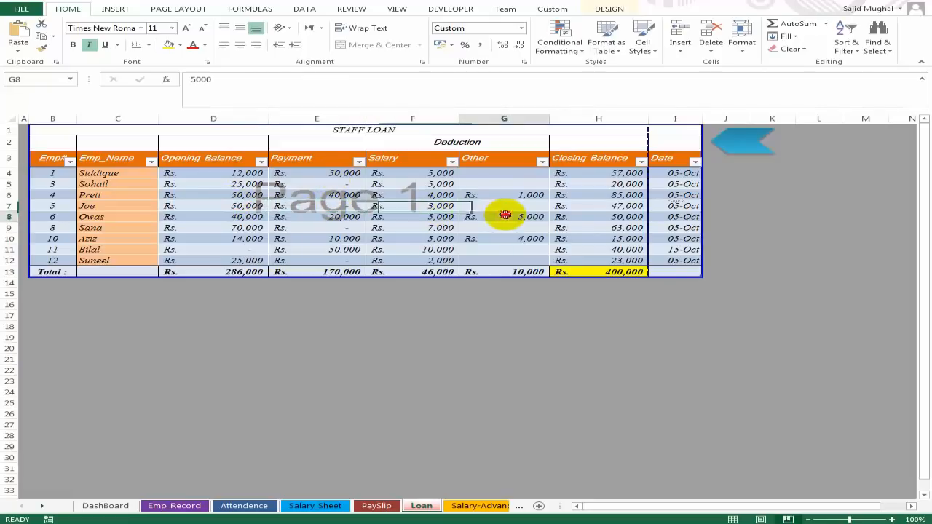
click(601, 206)
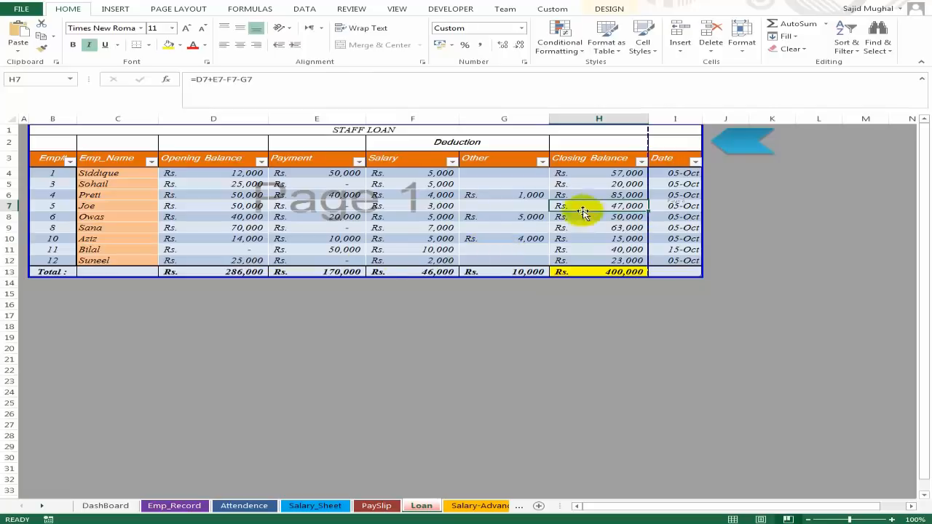
click(410, 186)
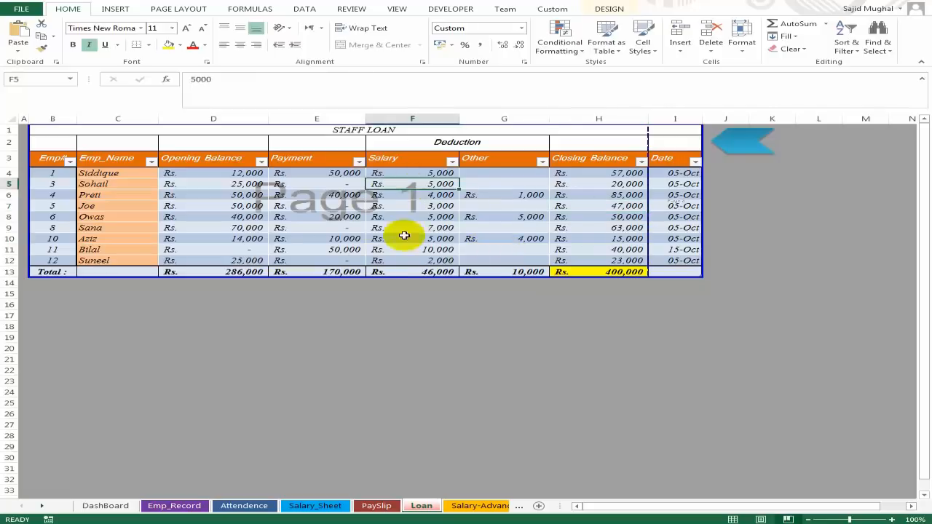
click(742, 155)
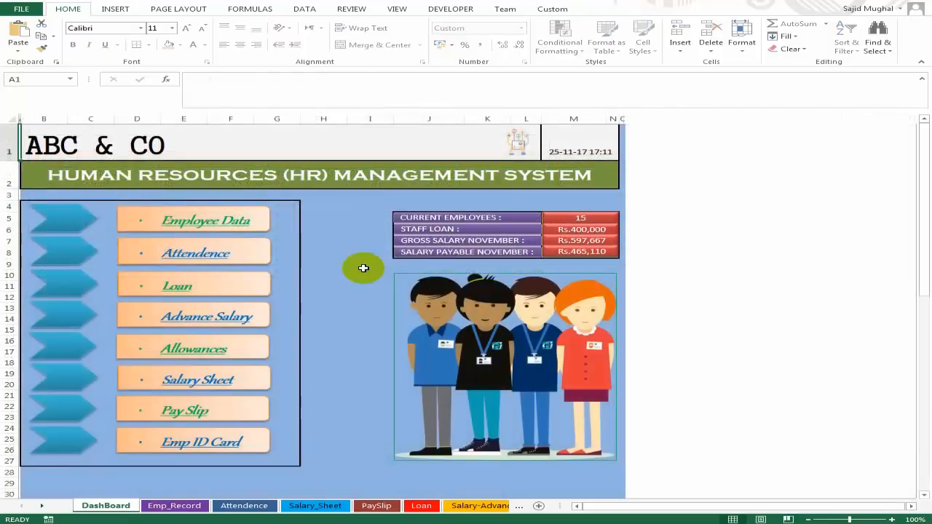
- Open the Advance Salary sheet from the dashboard, examine its employee names and amounts, and return to the dashboard
click(219, 323)
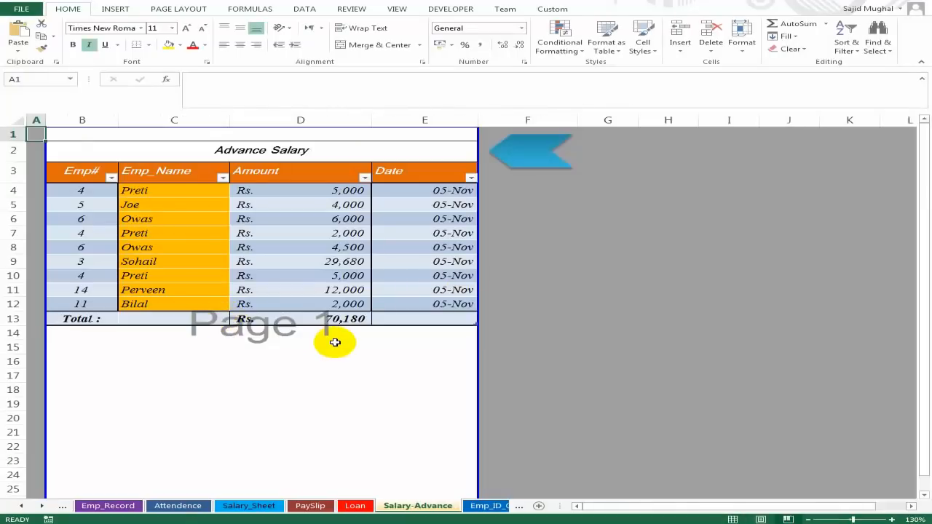
click(312, 204)
click(270, 261)
click(142, 250)
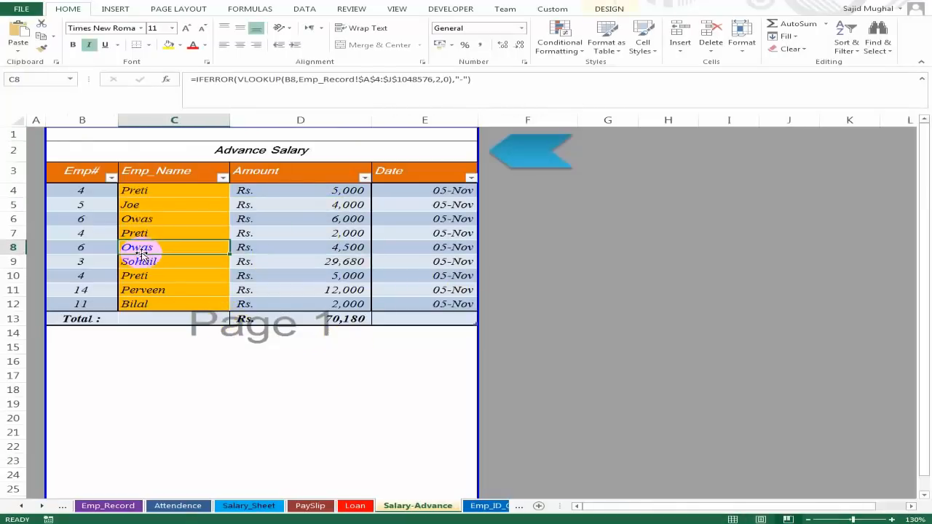
click(287, 232)
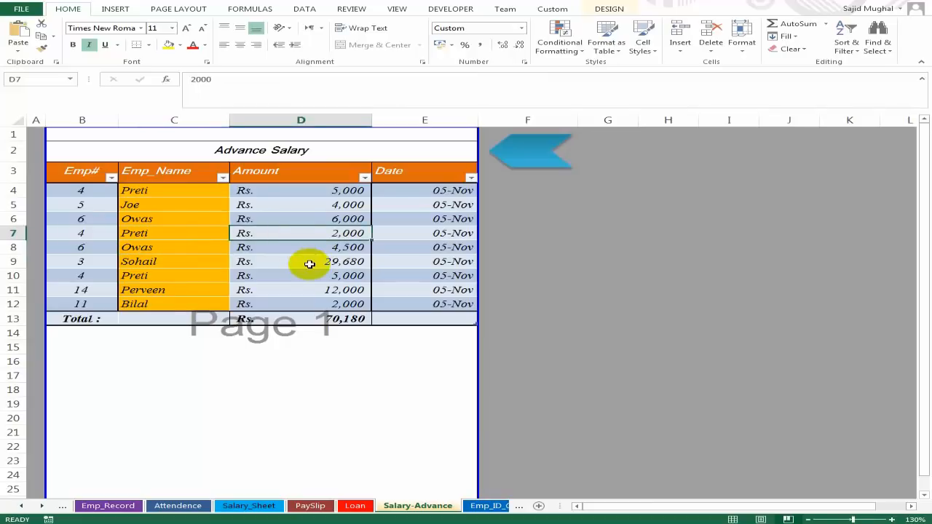
click(285, 219)
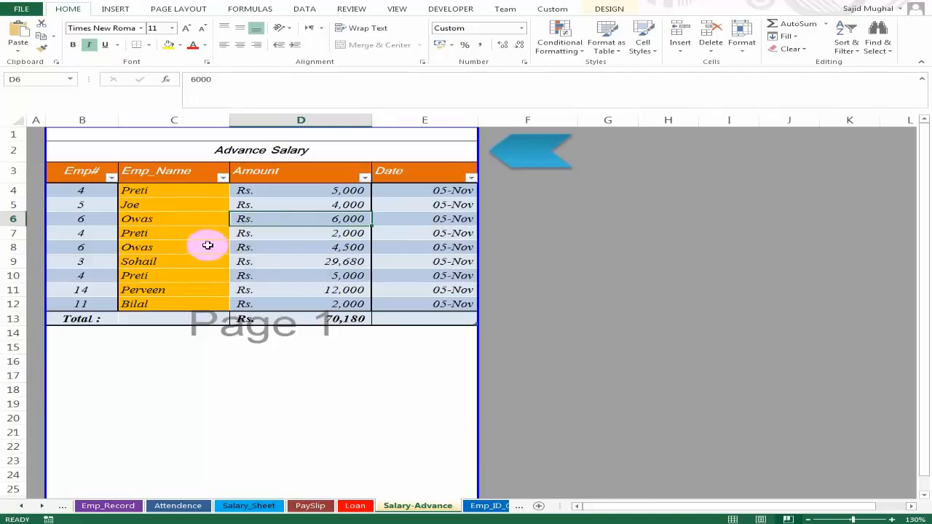
click(531, 152)
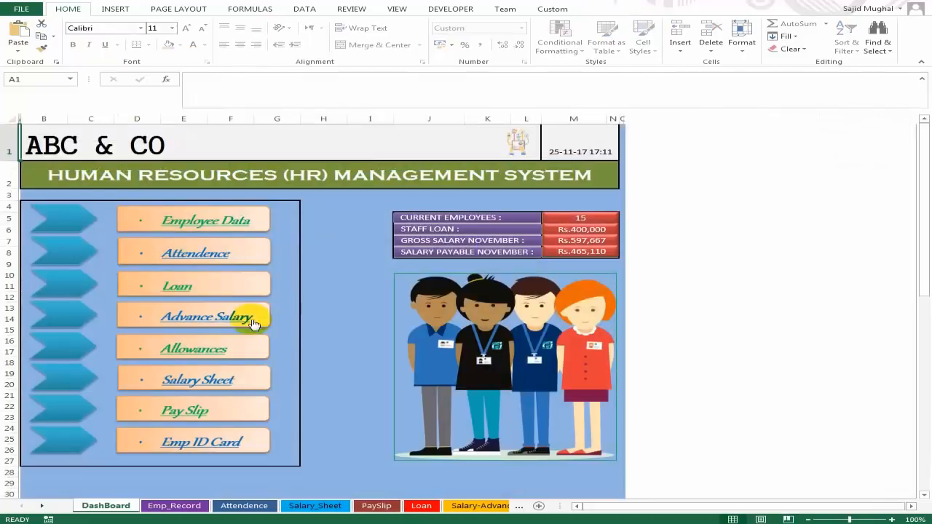
scroll(283, 283, up, 1)
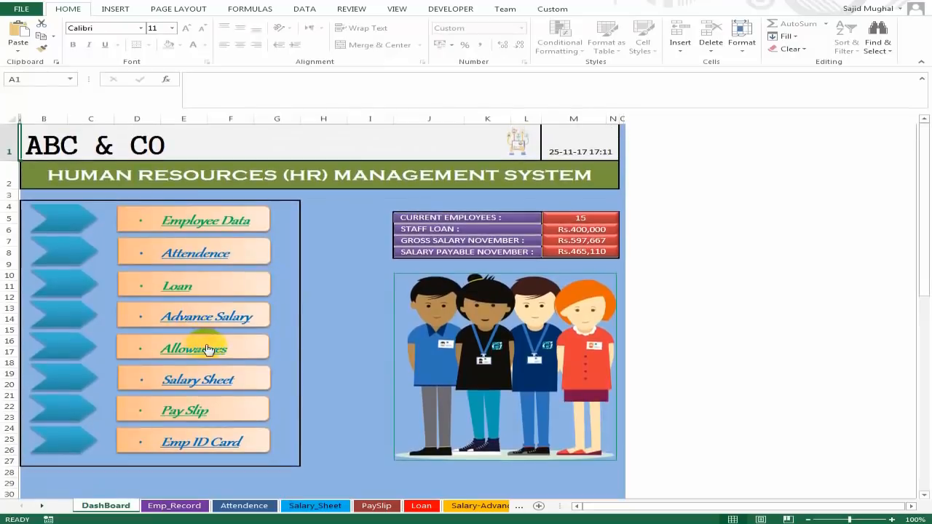
- Open the Allowances sheet from the dashboard, examine its employee names and allowance columns, and return to the dashboard
click(190, 346)
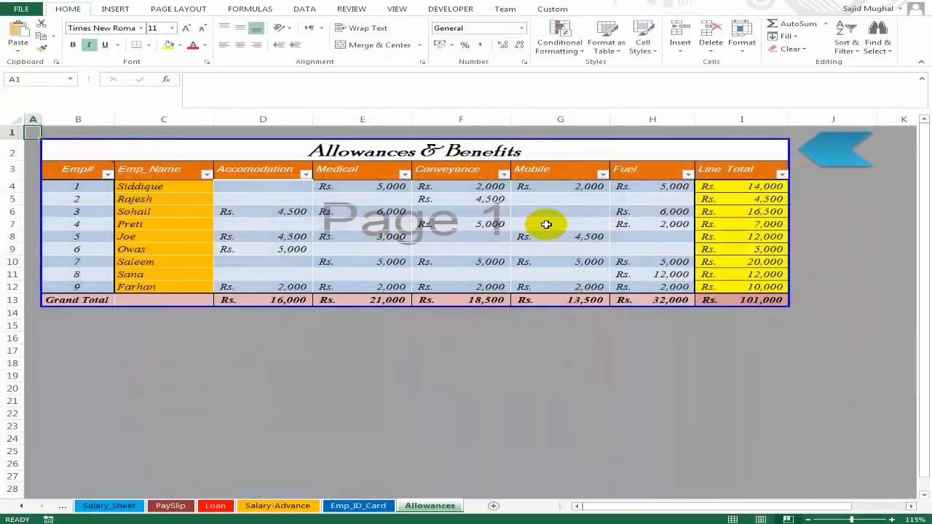
click(189, 206)
click(156, 249)
click(162, 259)
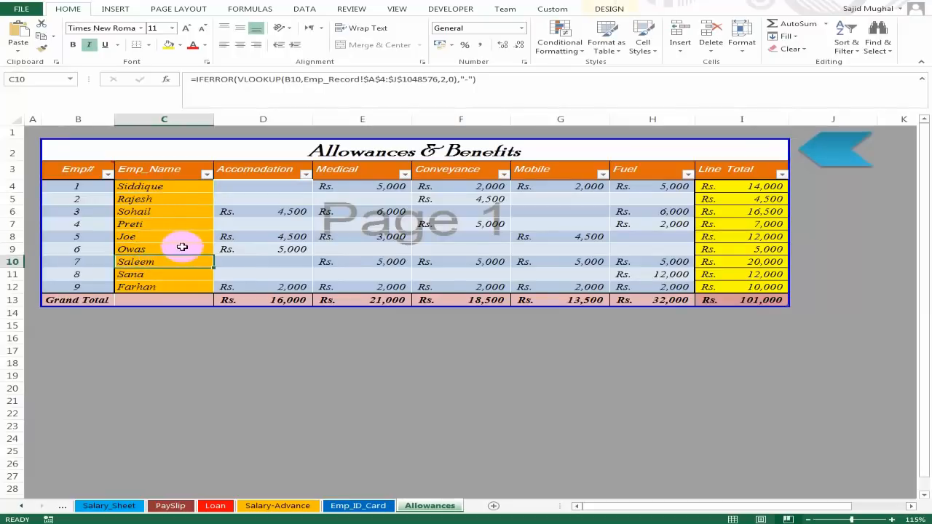
click(564, 211)
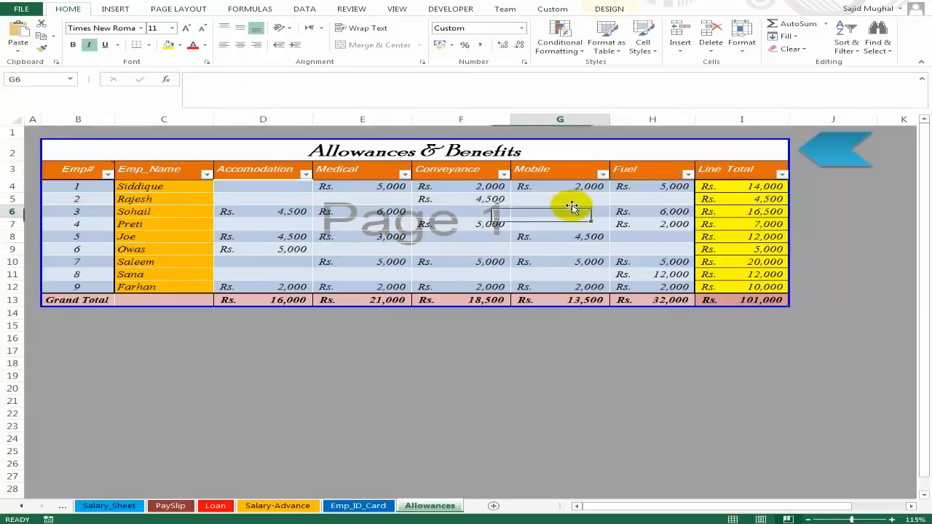
click(834, 151)
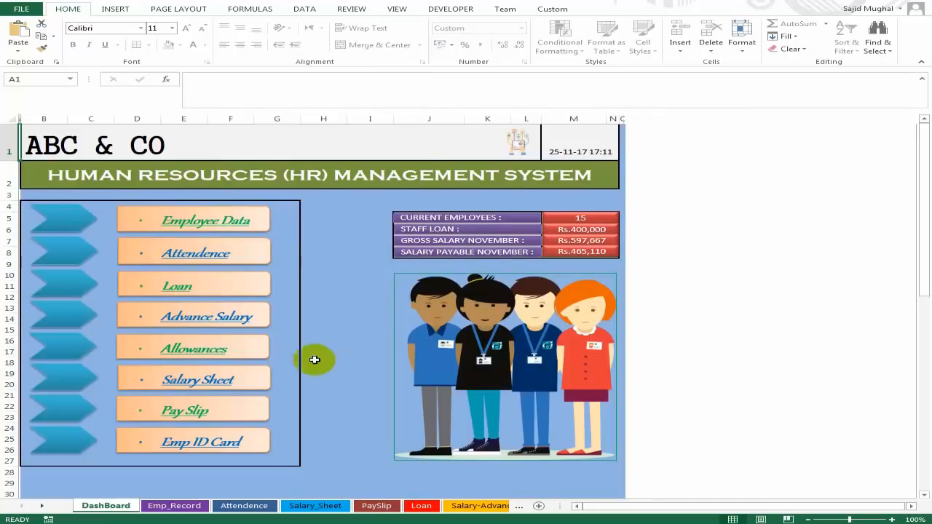
- Open the Salary Sheet from the dashboard and examine the attendance and basic salary formulas in row 9
scroll(314, 359, down, 1)
click(193, 302)
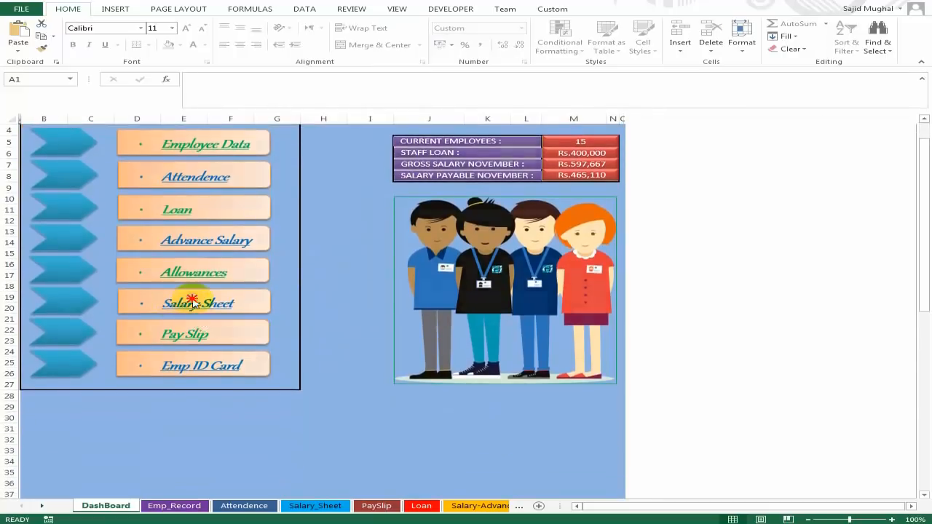
click(416, 276)
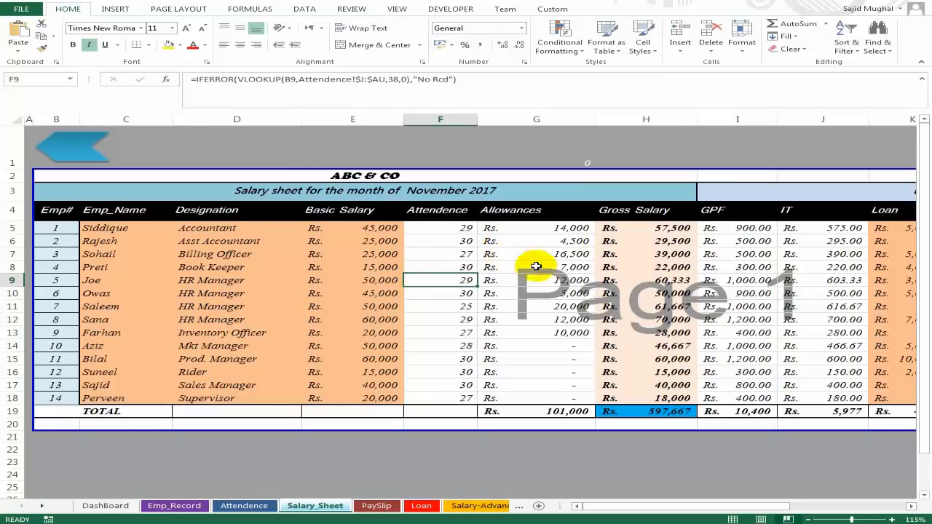
click(343, 282)
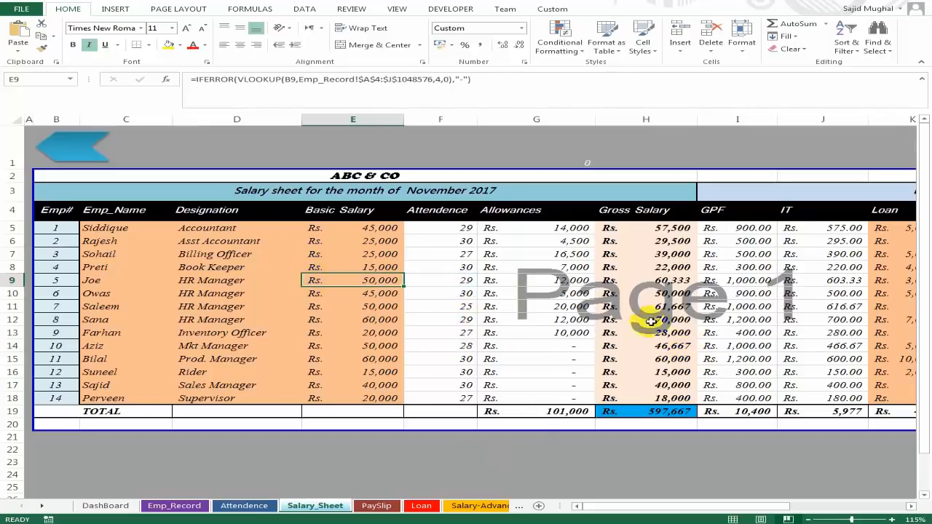
- Examine the gross salary, GPF, IT, loan and advance salary columns of the salary sheet and return to the dashboard
mouse_move(657, 506)
mouse_down()
mouse_move(828, 506)
mouse_move(661, 503)
mouse_up()
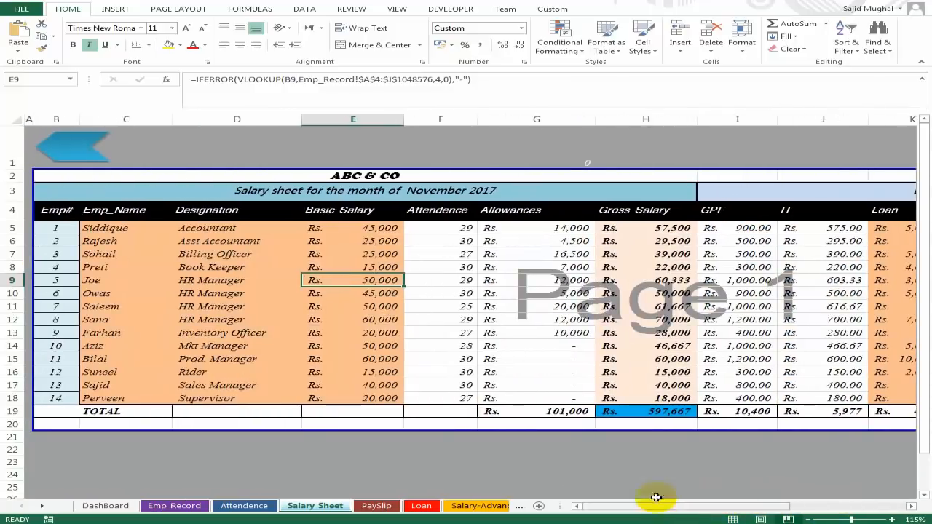
mouse_move(671, 501)
mouse_down()
mouse_move(772, 502)
mouse_move(665, 508)
mouse_up()
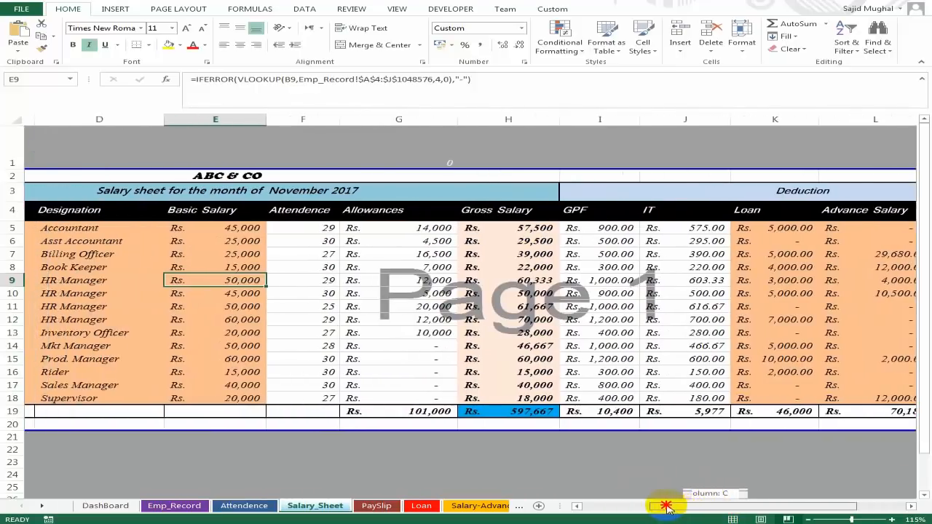
click(408, 293)
click(518, 241)
click(572, 241)
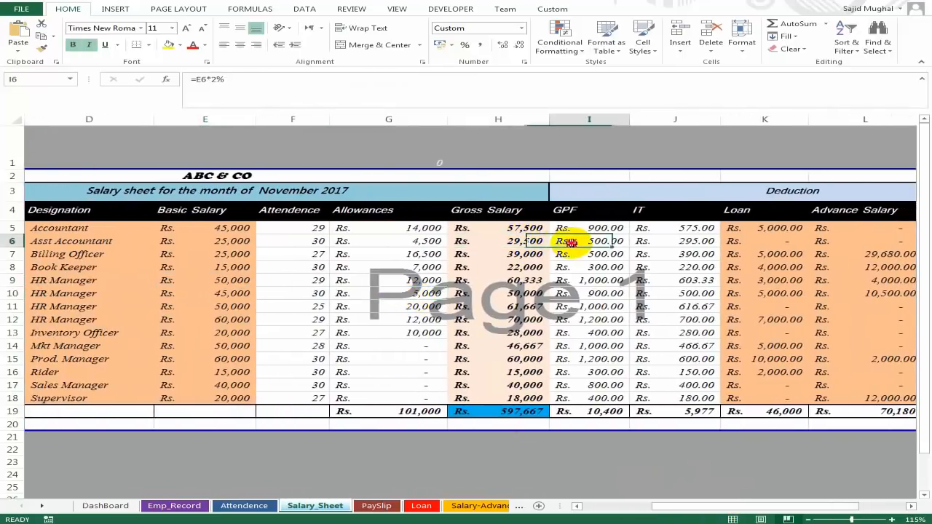
click(656, 241)
click(777, 258)
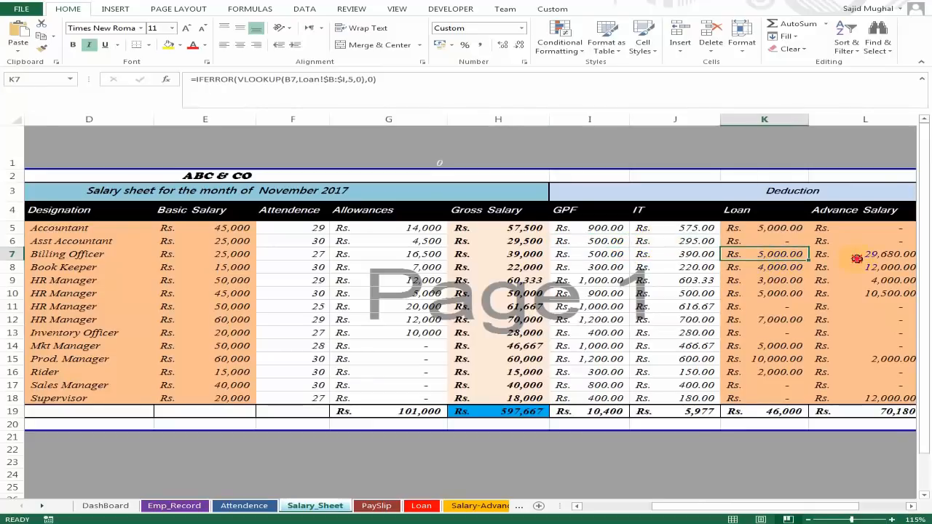
click(856, 255)
drag(695, 507, 256, 190)
click(762, 291)
click(874, 267)
click(62, 155)
- Open the Pay Slip sheet from the dashboard and look over the payslips
scroll(328, 303, down, 2)
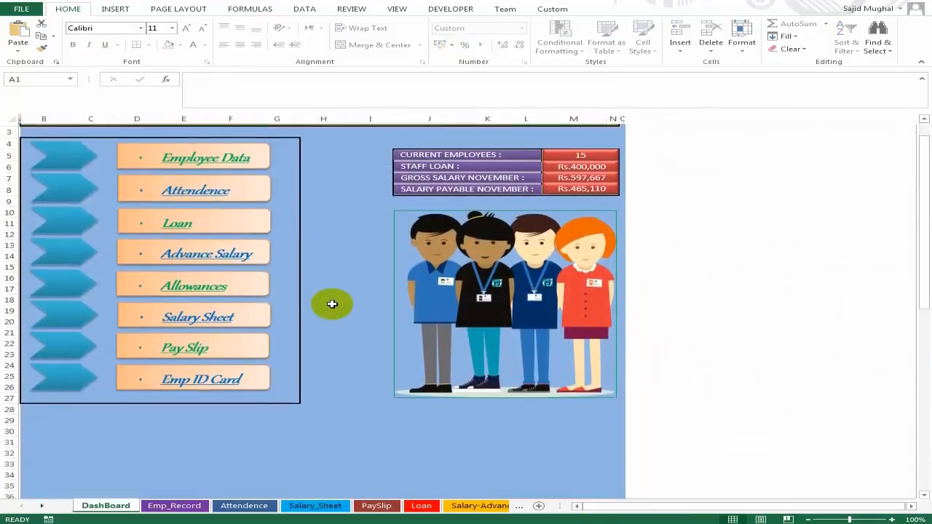
click(177, 334)
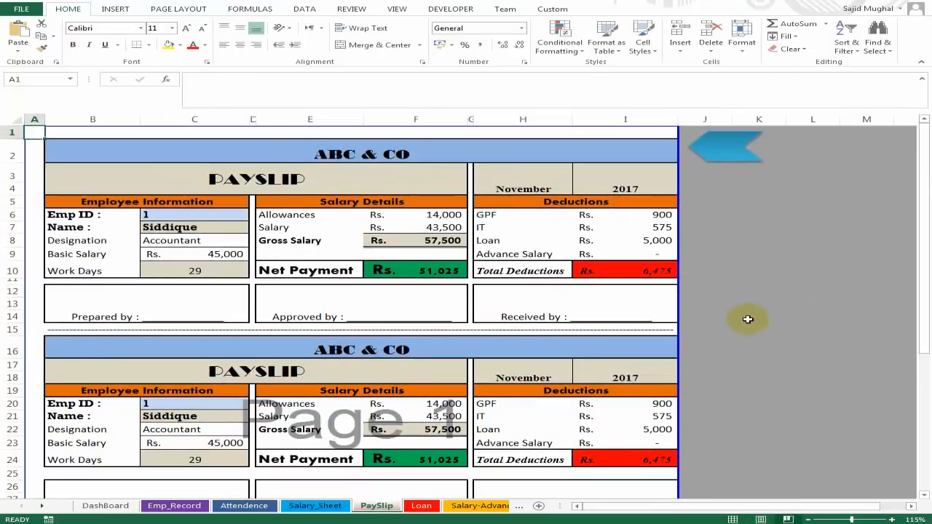
scroll(664, 316, down, 1)
scroll(666, 316, up, 1)
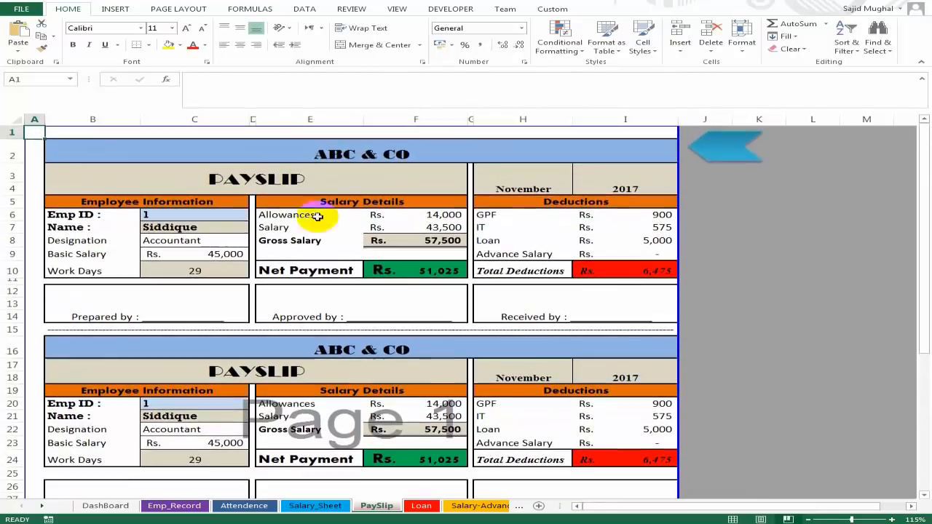
- Switch the first payslip's employee ID to 2 and back to 1
click(218, 214)
key(Down)
key(Up)
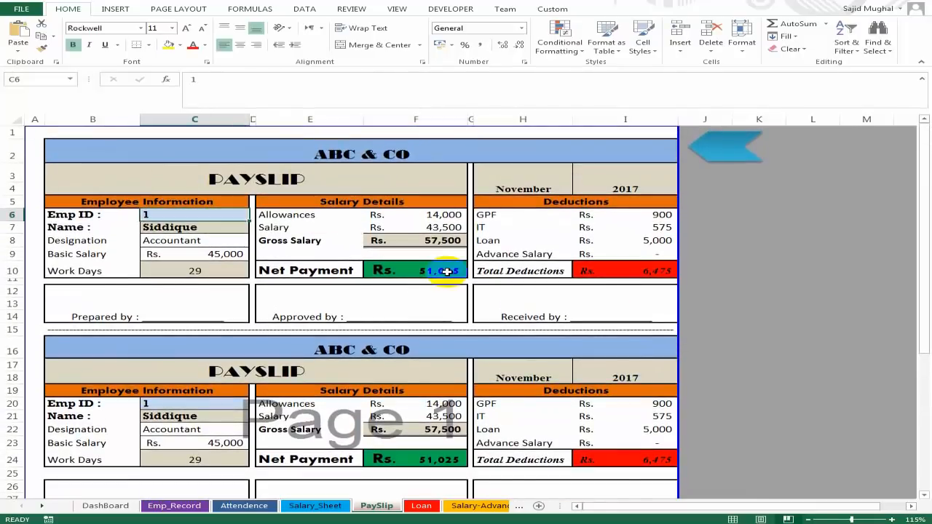
text(2)
key(Return)
key(Up)
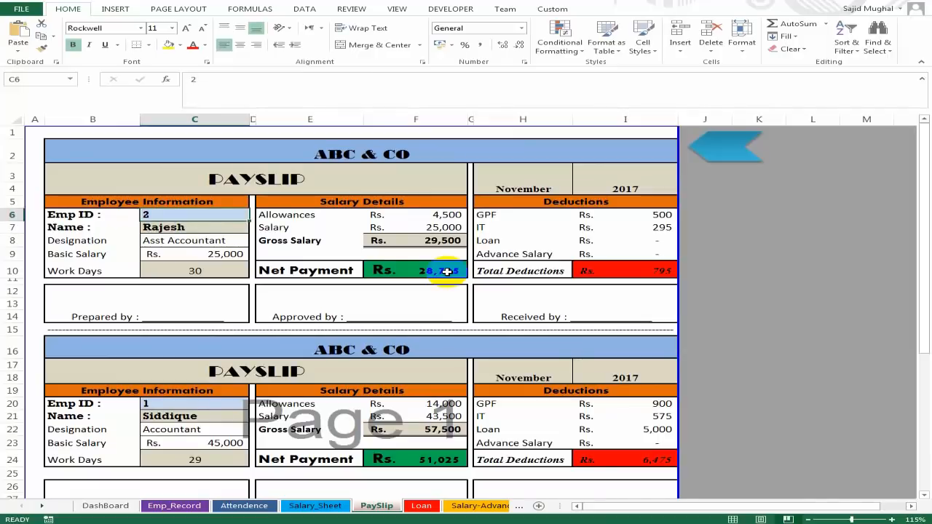
text(1)
key(Return)
key(Up)
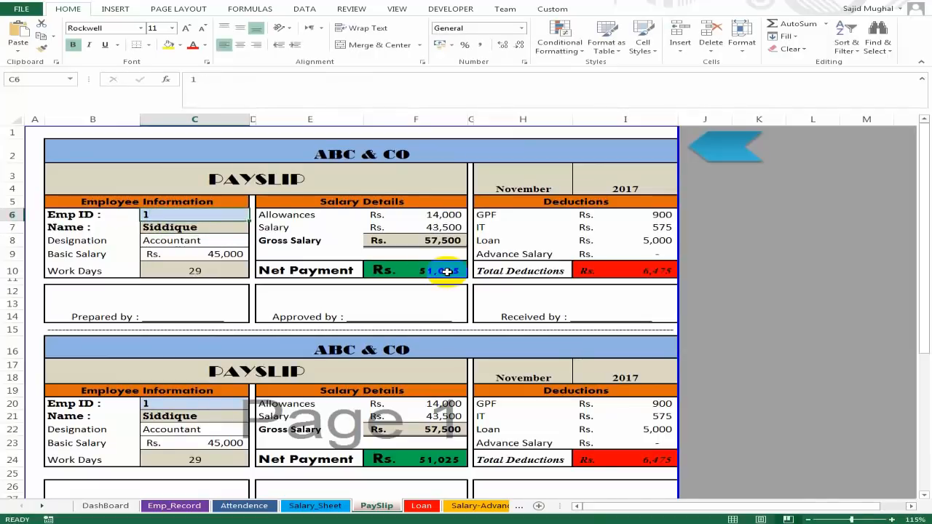
- Select the whole first payslip block, from row 1 through the signature boxes in row 14
click(541, 141)
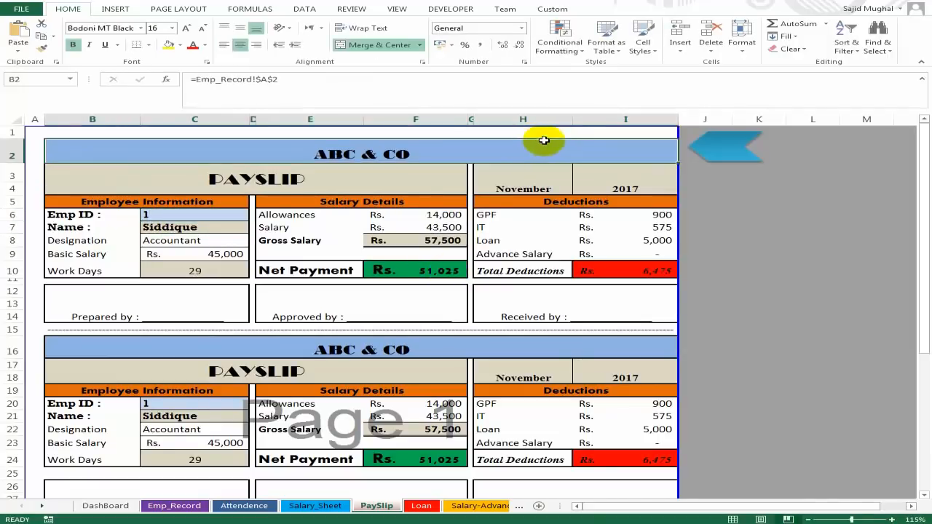
drag(567, 132, 612, 195)
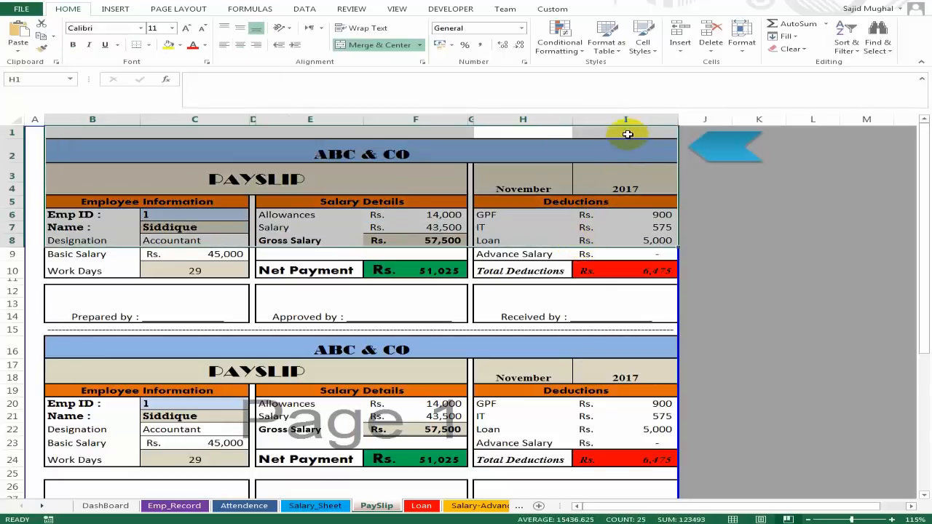
drag(627, 134, 643, 314)
- Set the employee ID of the second payslip to 2
scroll(750, 325, down, 4)
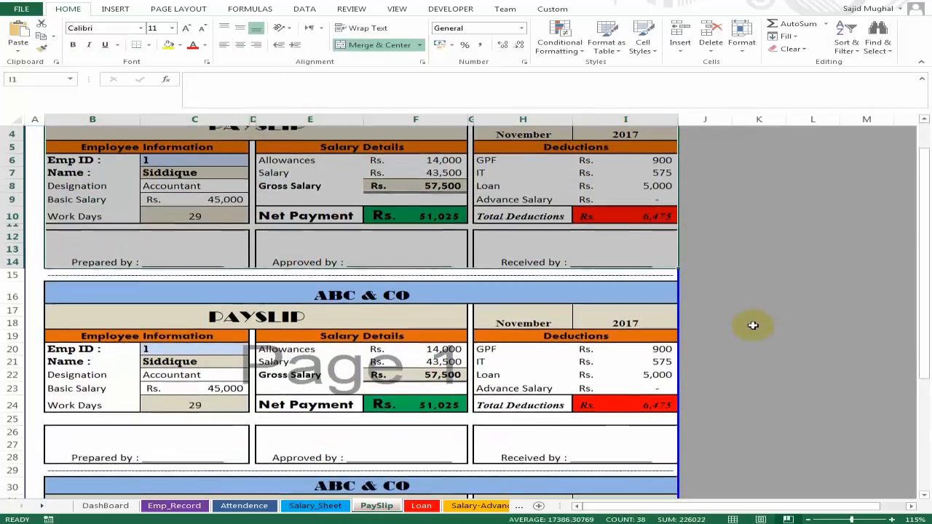
click(204, 232)
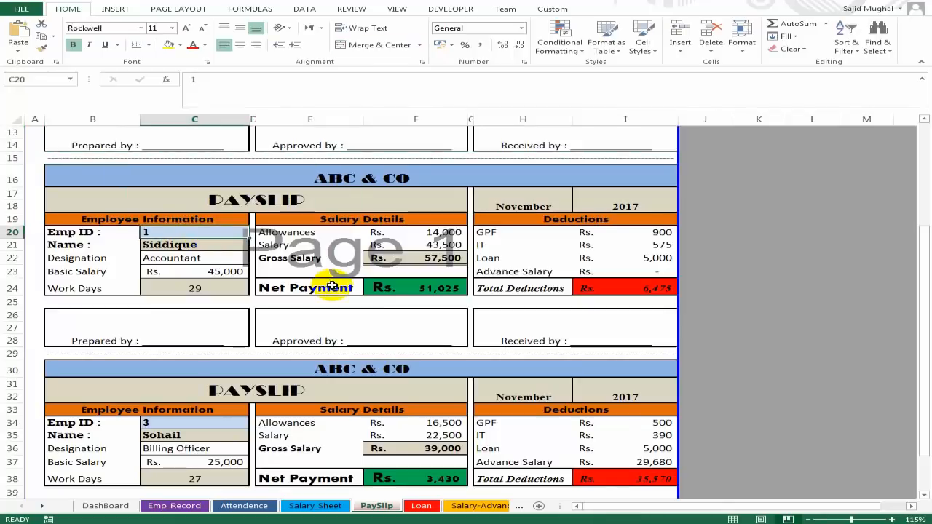
text(2)
key(ctrl+Return)
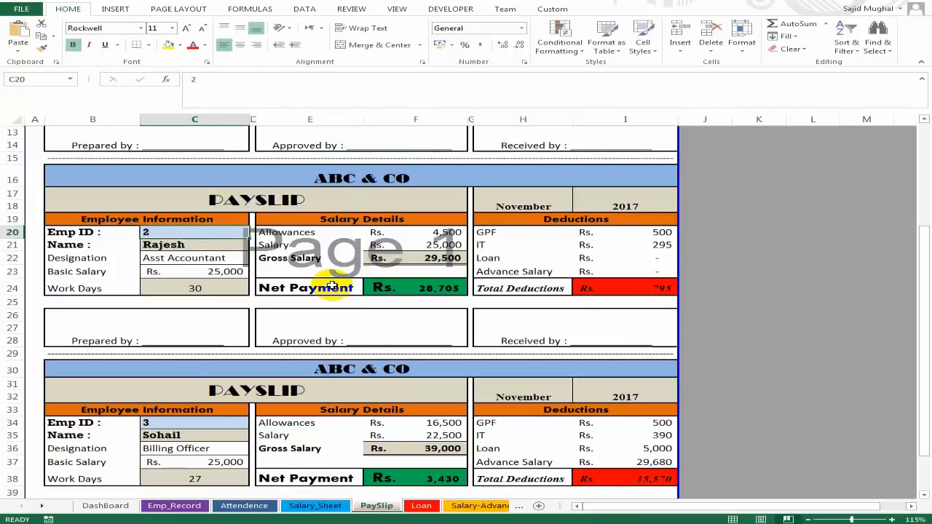
- Examine the first payslip's deductions, net payment formula and Received by box
scroll(322, 277, up, 4)
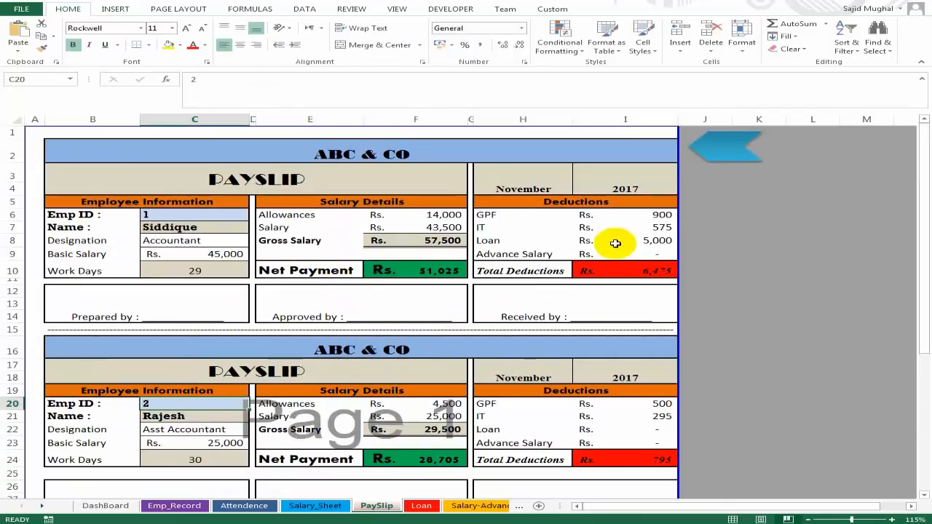
scroll(502, 350, down, 1)
scroll(503, 350, up, 1)
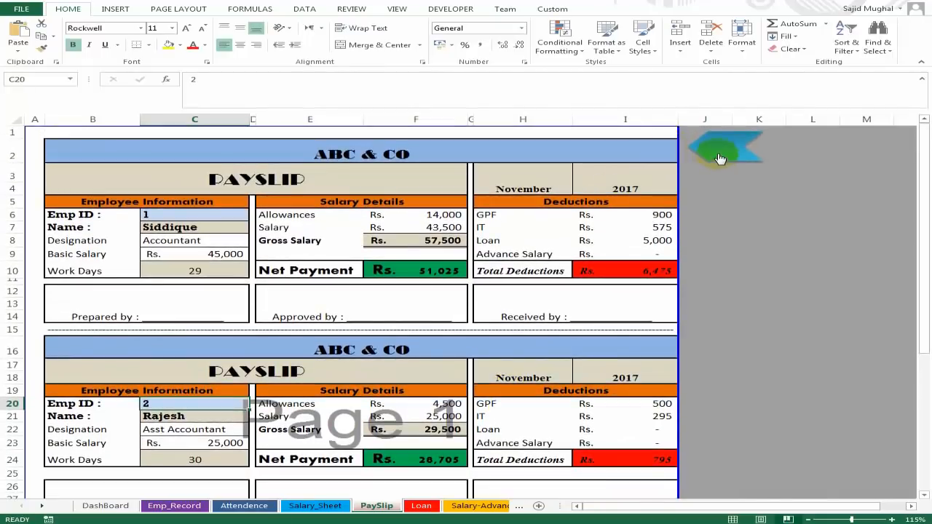
click(644, 277)
click(435, 275)
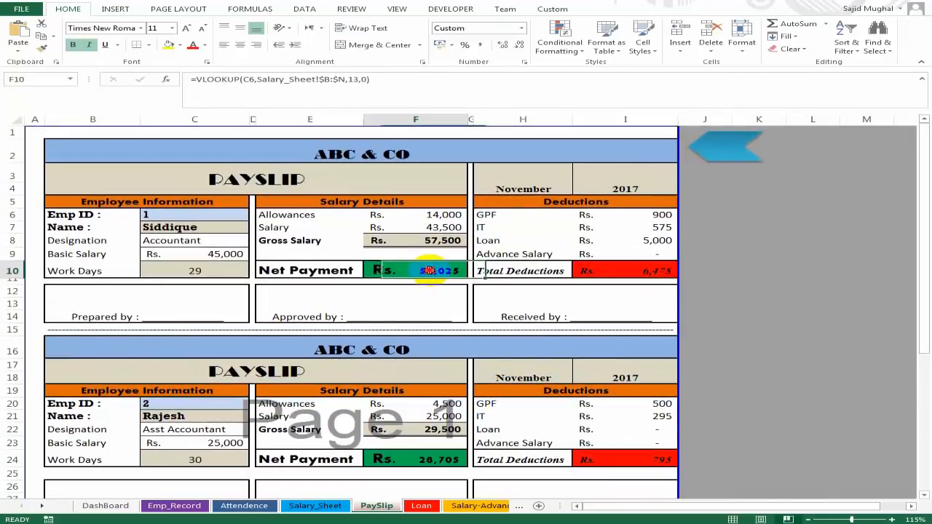
click(560, 296)
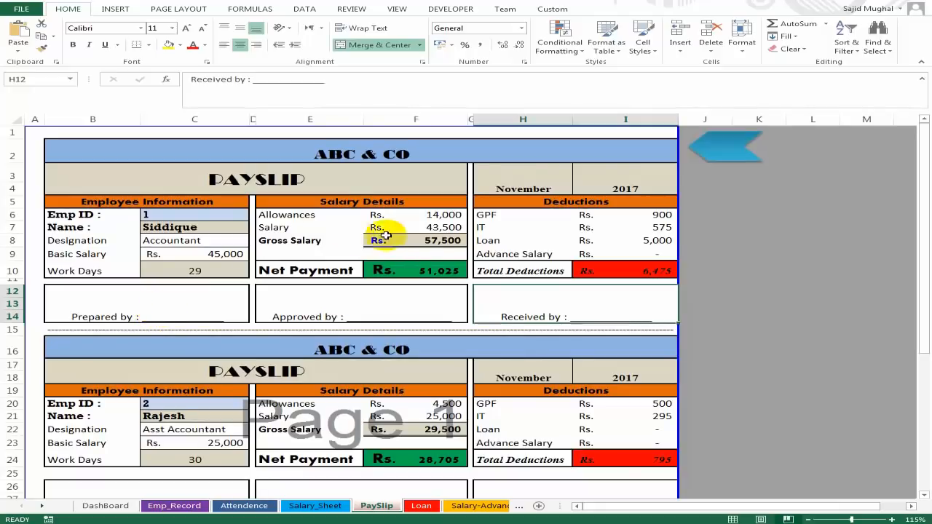
- Open the Emp ID Card sheet through the dashboard and set the card's employee ID to 1
click(722, 154)
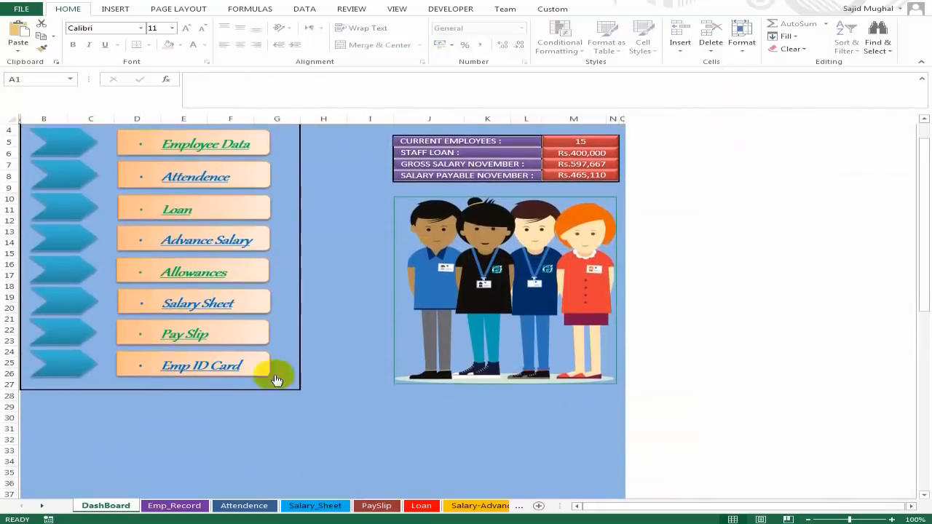
click(202, 368)
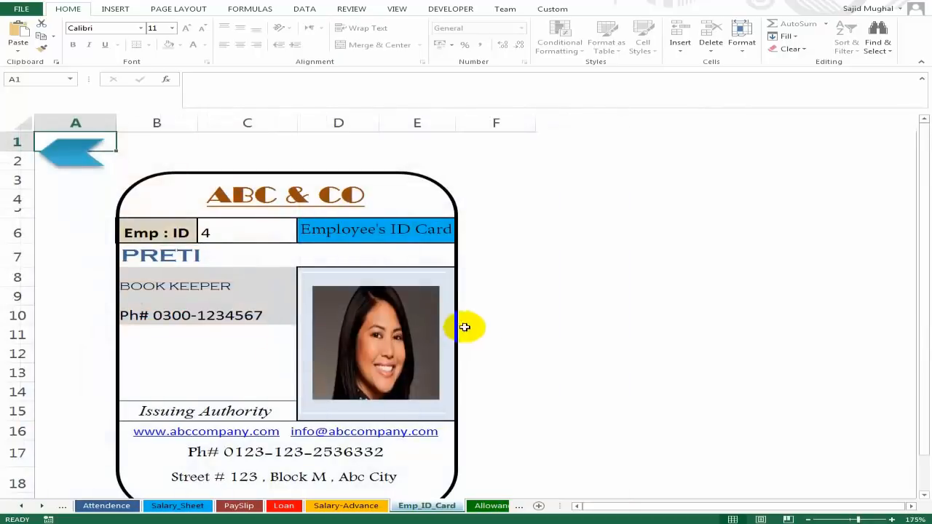
click(251, 230)
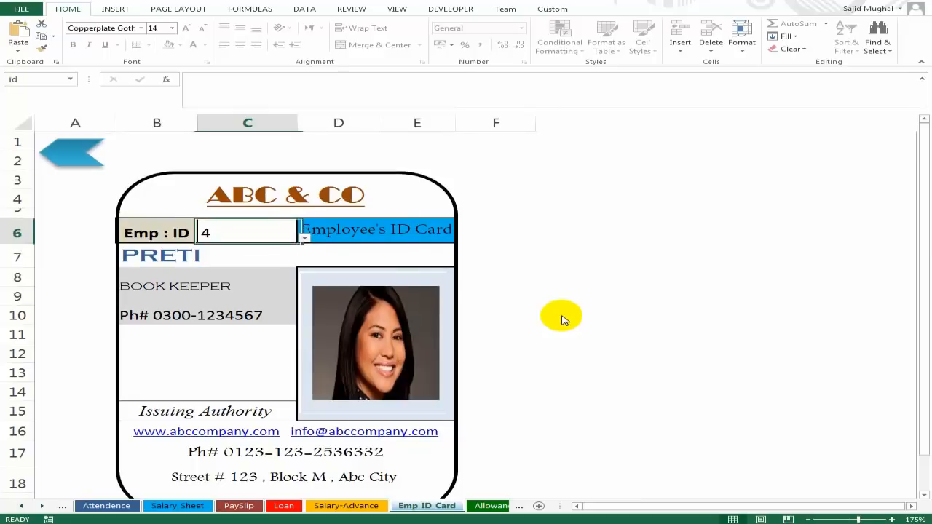
text(1)
key(Return)
key(Up)
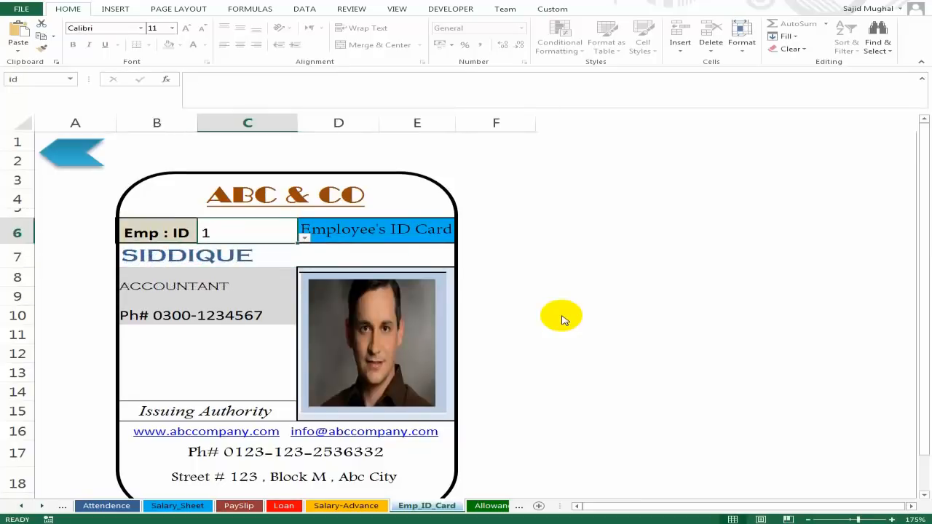
- Change the employee ID on the card to 2, and from there to 3
key(Return)
key(Up)
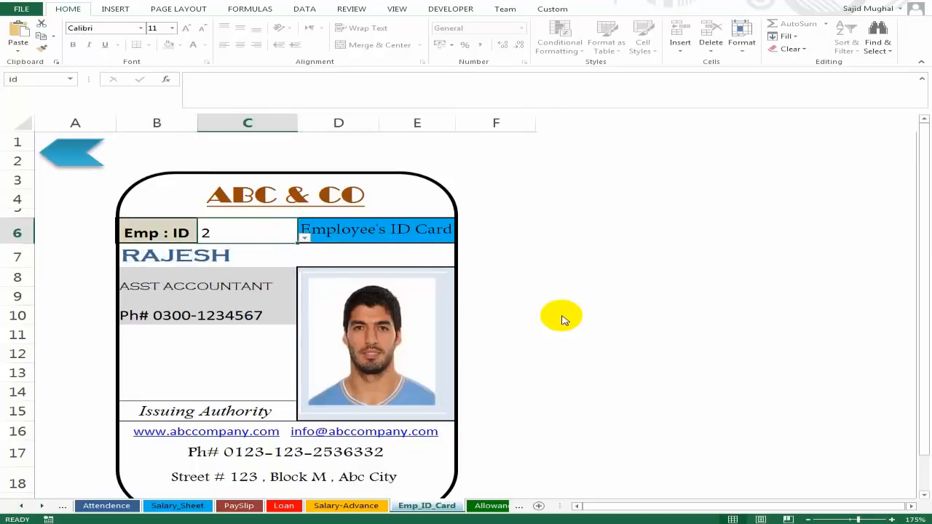
key(Return)
key(Up)
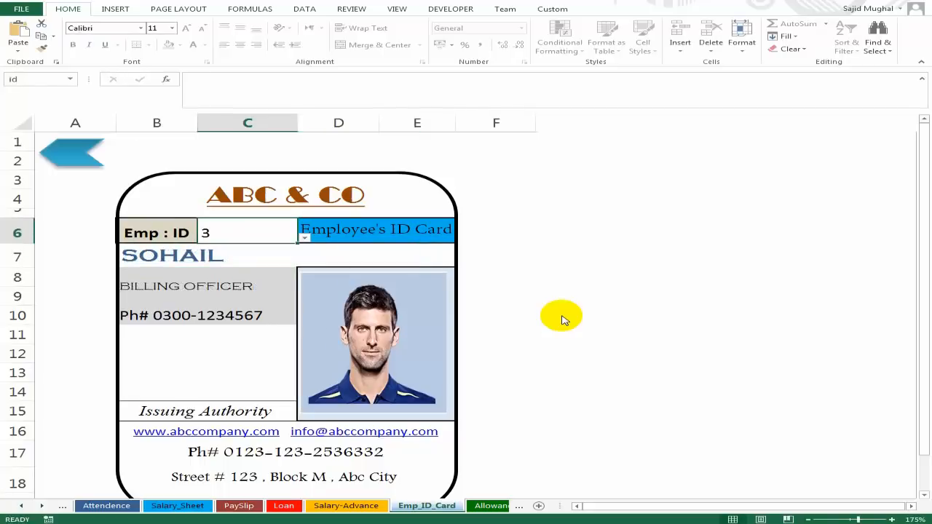
- Choose employee ID 7 and then 4 for the card from the cell's list, and return to the dashboard
click(304, 238)
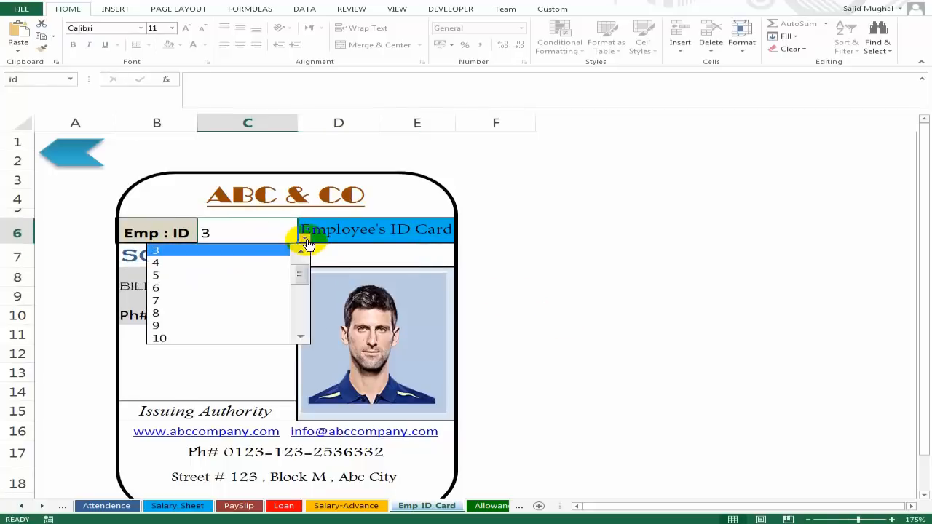
click(243, 301)
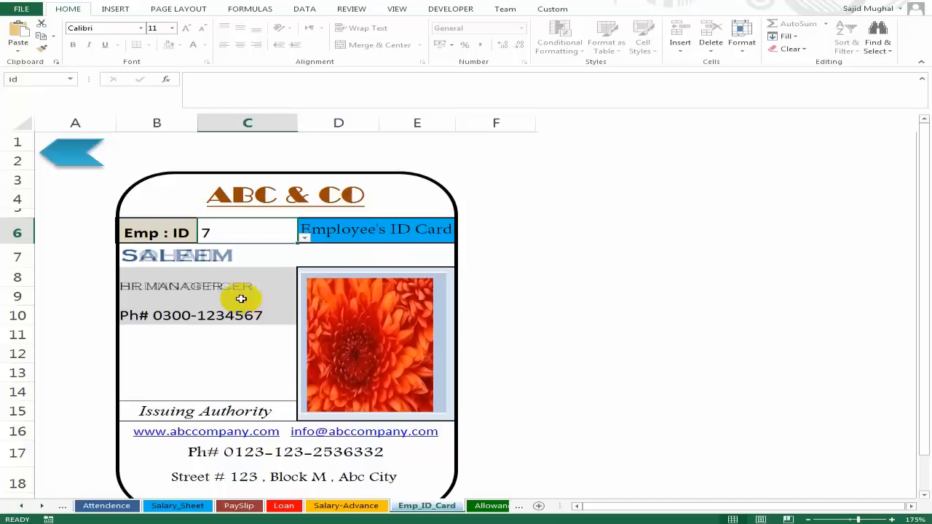
click(303, 241)
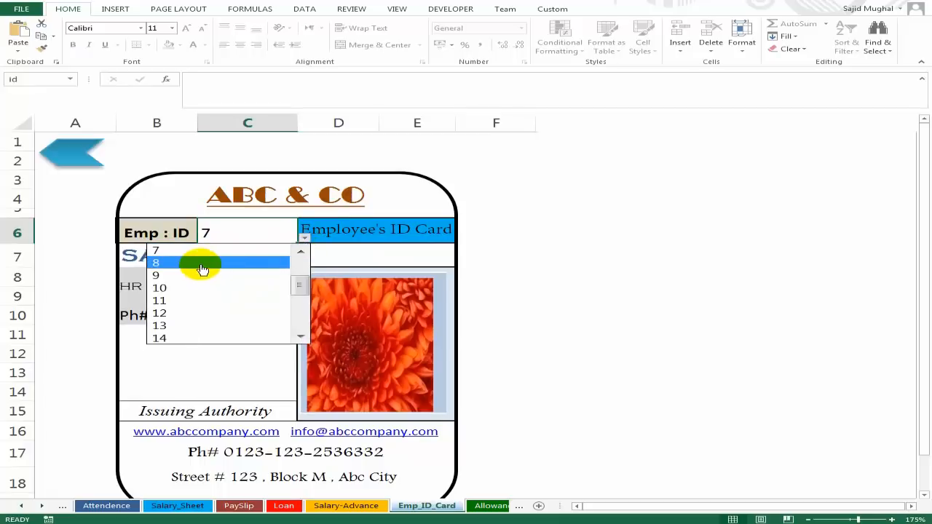
scroll(302, 274, up, 2)
click(196, 274)
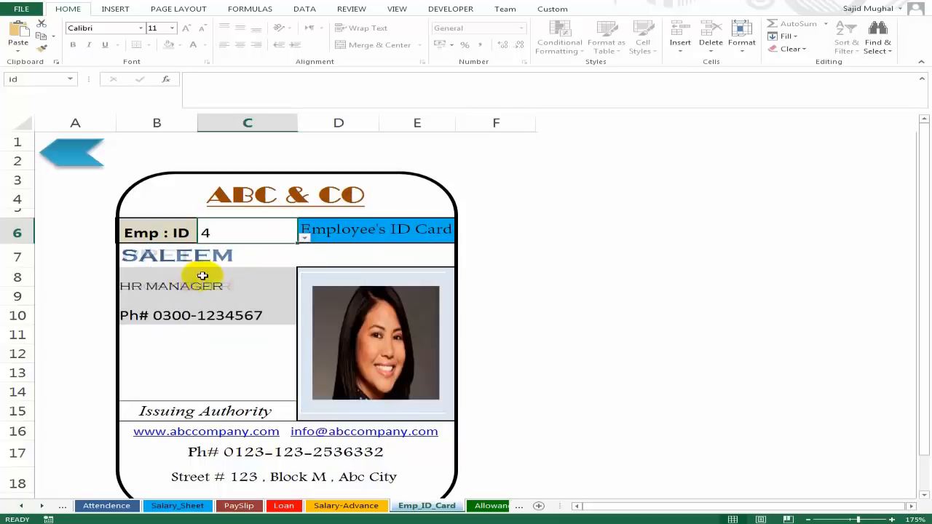
click(364, 219)
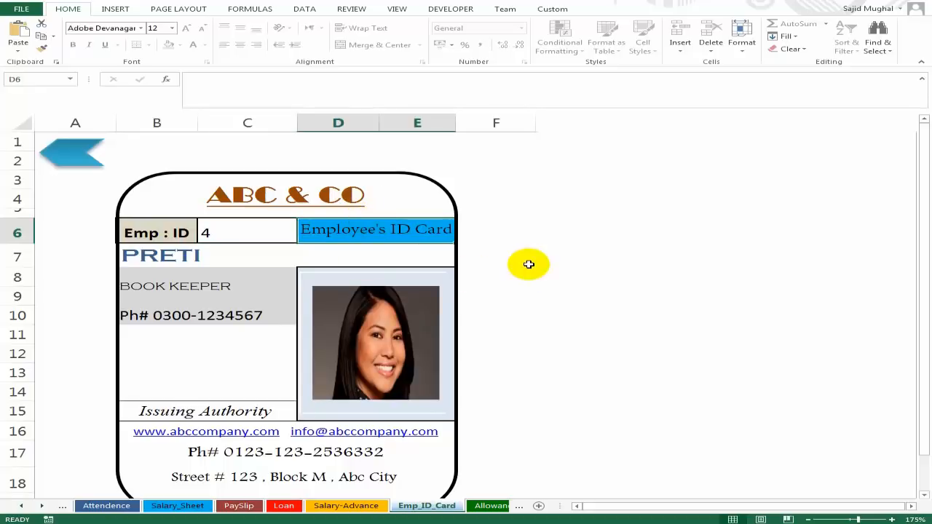
click(91, 162)
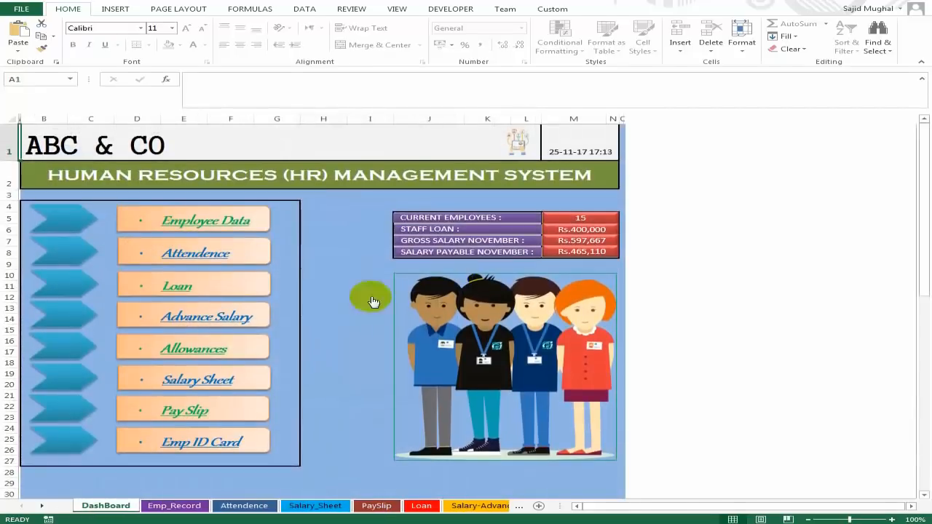
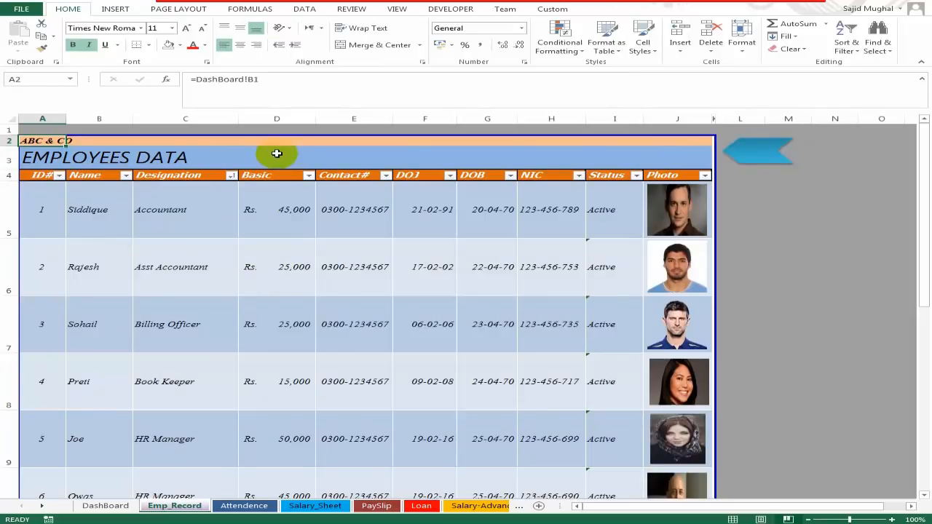
- Go to the DashBoard sheet and inspect the company name and system title cells
key(Escape)
key(ctrl+Page_Up)
click(136, 148)
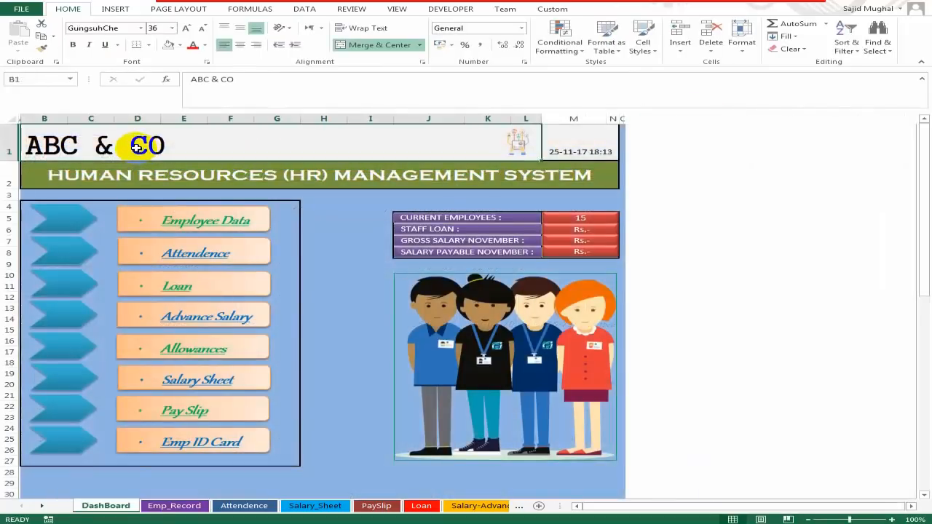
key(Down)
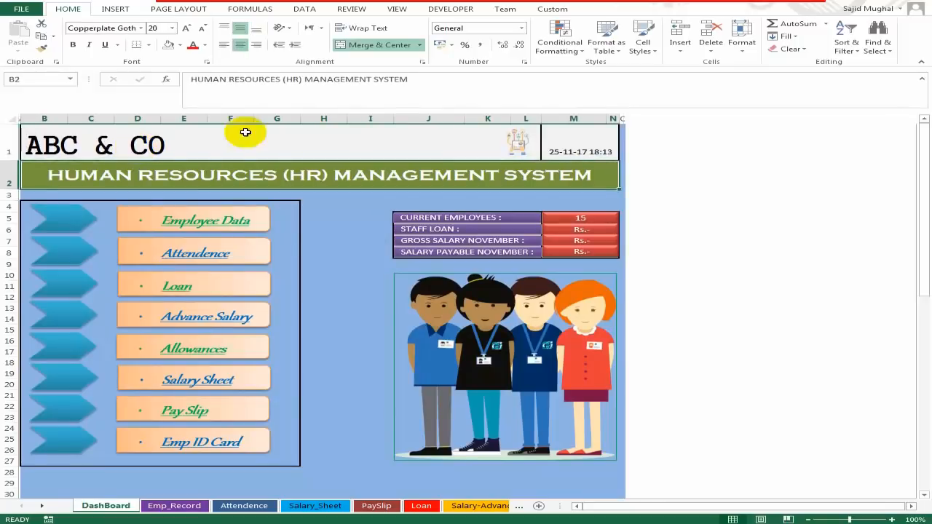
click(291, 148)
- Open the Employee Data sheet from the dashboard and link cell A2 to the company name with =DashBoard!B1
click(211, 228)
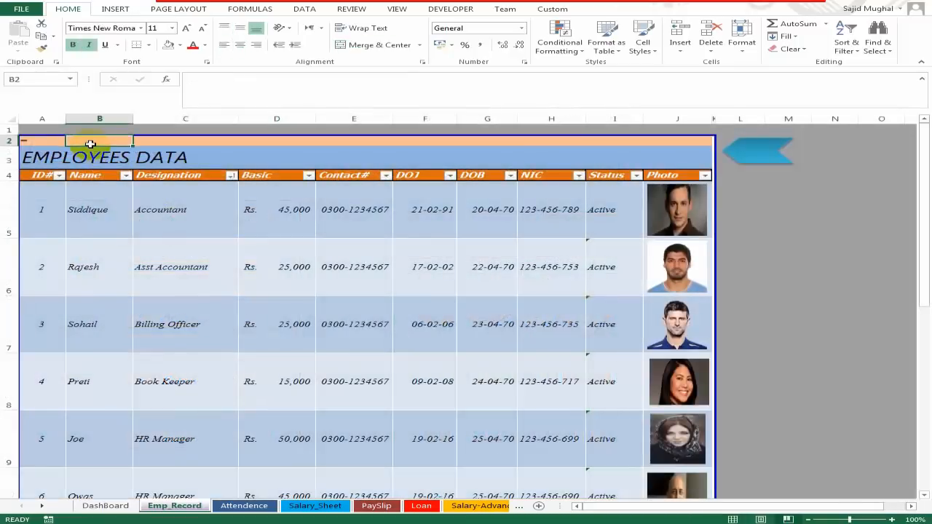
key(Left)
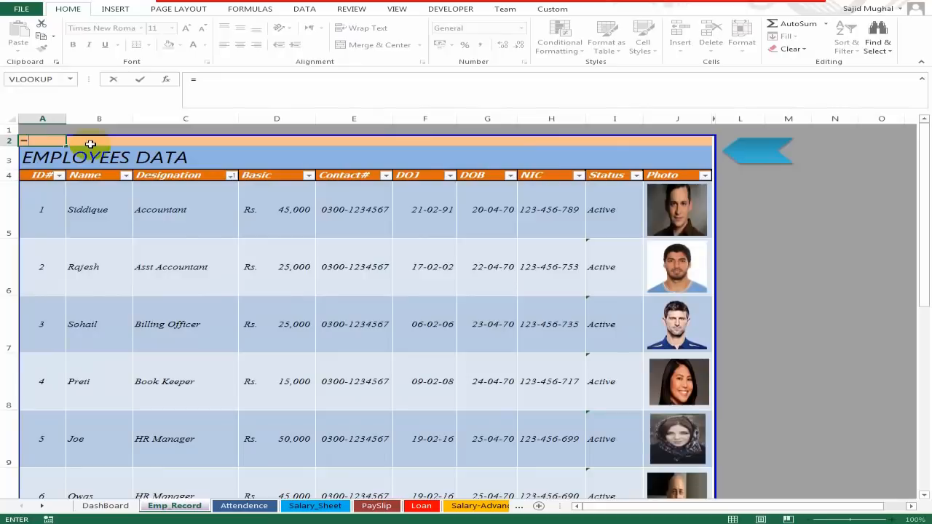
click(106, 505)
click(109, 140)
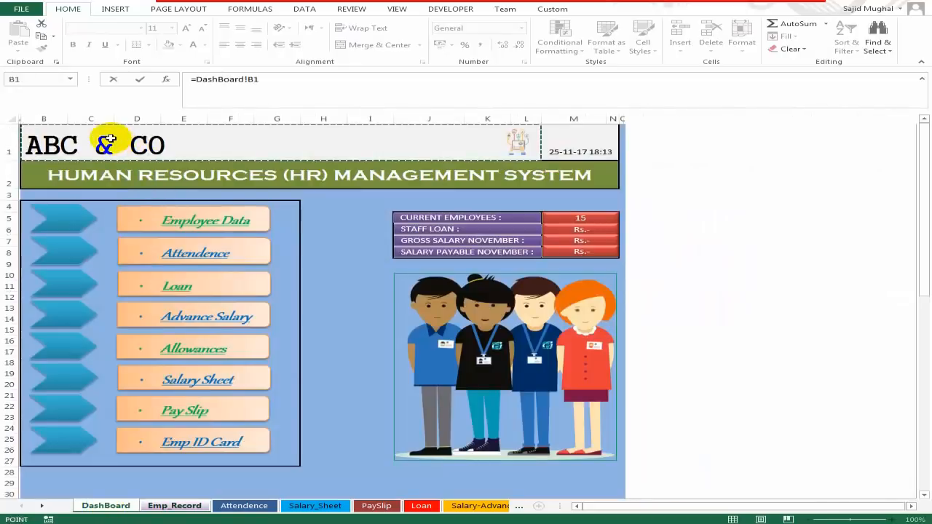
key(Return)
- Check the EMPLOYEES DATA title cell and the first employee's name and designation cells
click(188, 156)
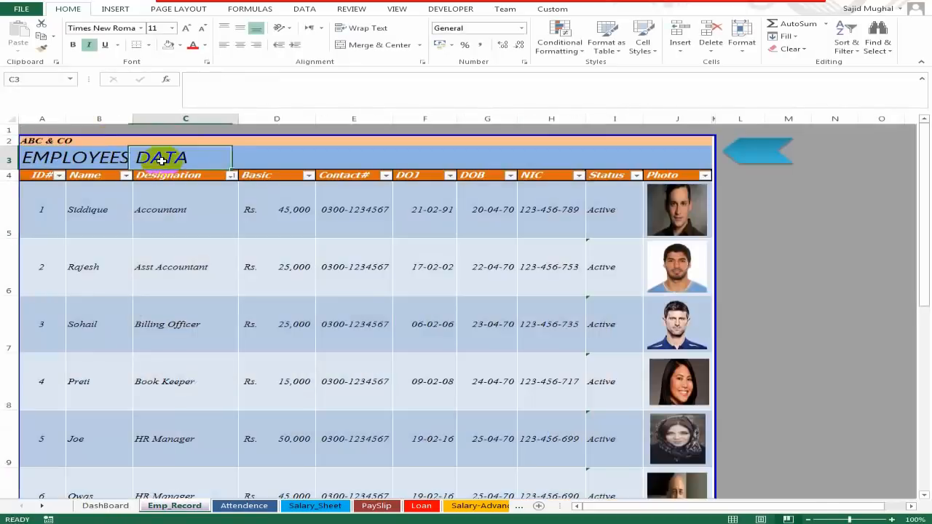
key(Left)
key(Left)
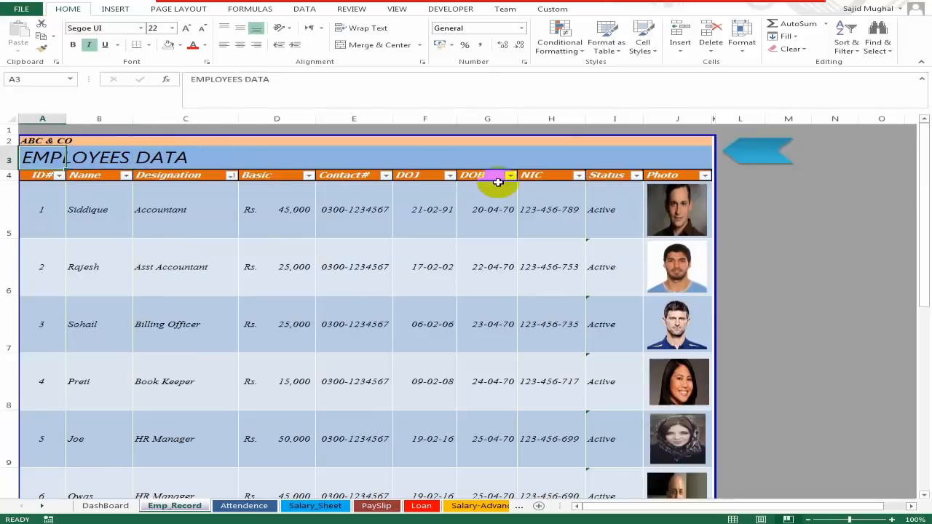
click(96, 206)
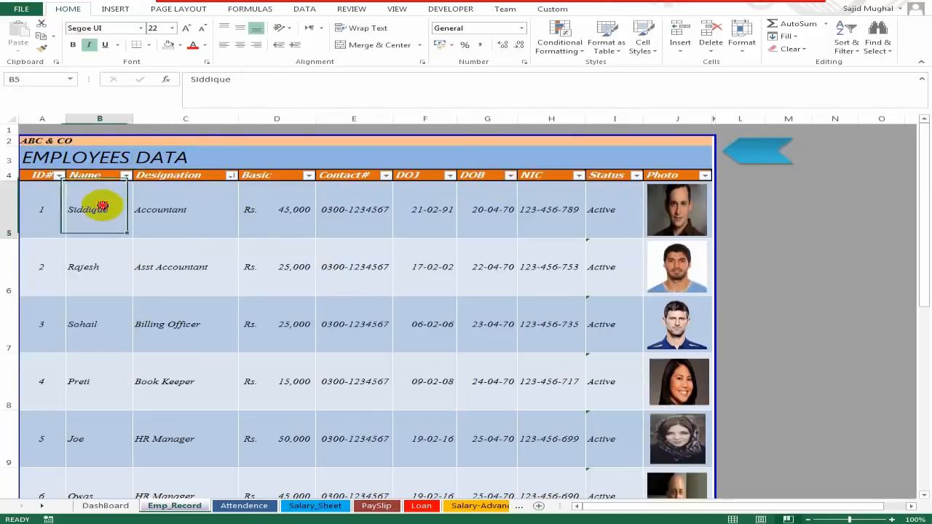
click(210, 204)
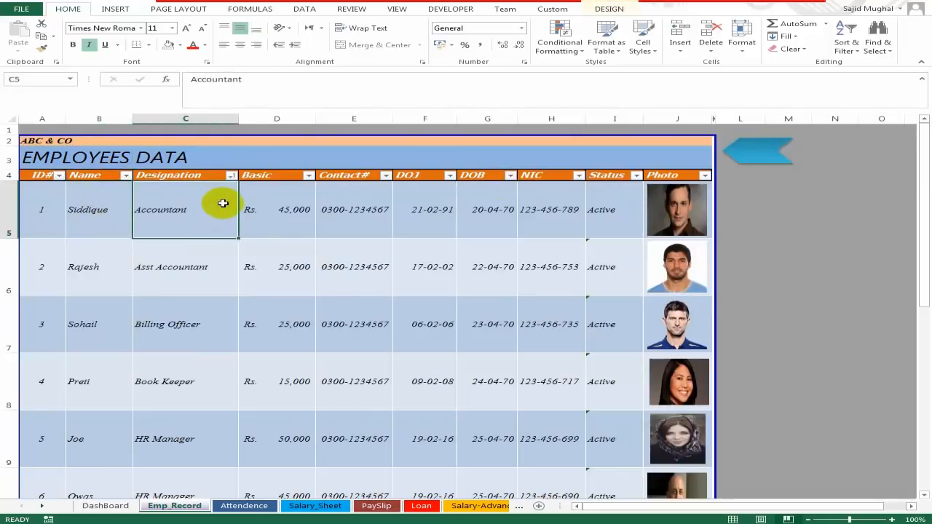
- Go through the employee table's column headers one by one, from Name to Status
click(85, 178)
click(204, 175)
click(282, 174)
click(364, 181)
click(423, 179)
click(493, 180)
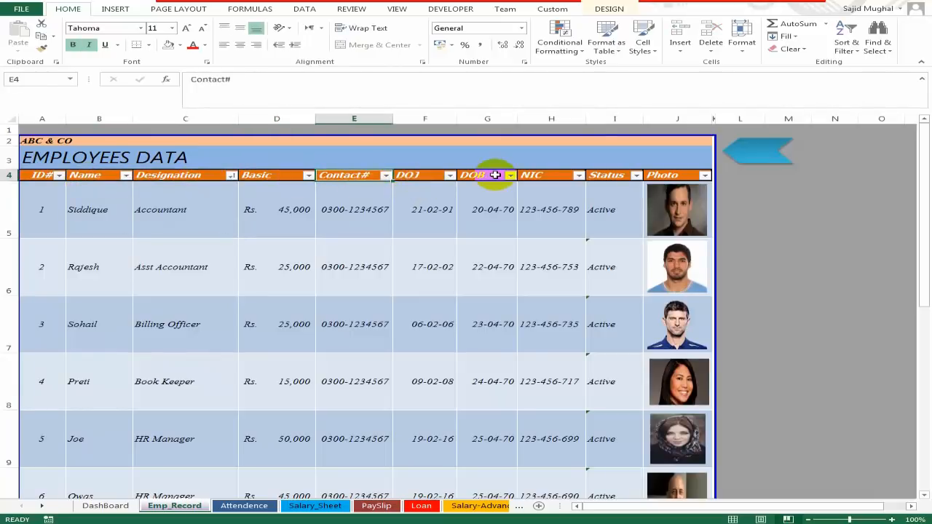
click(557, 180)
click(604, 179)
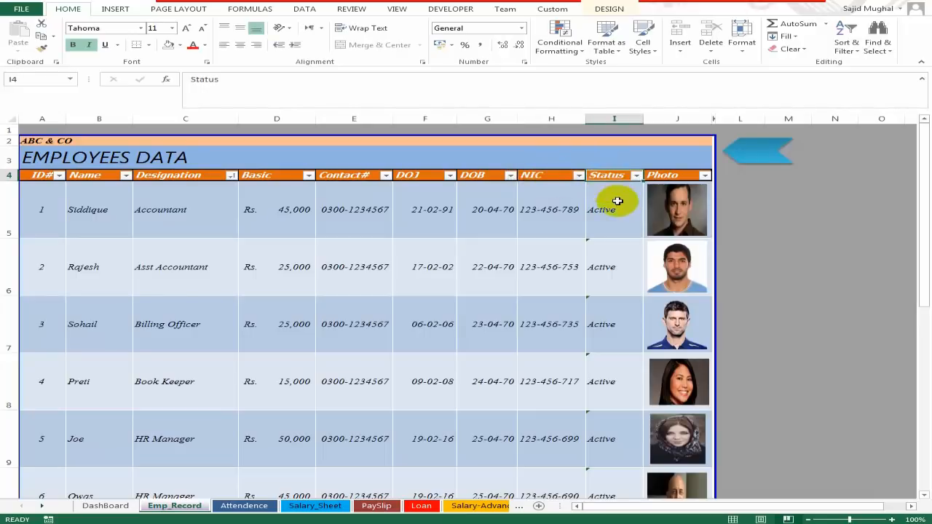
- Inspect the list of status options for the first employee in cell I5
click(615, 224)
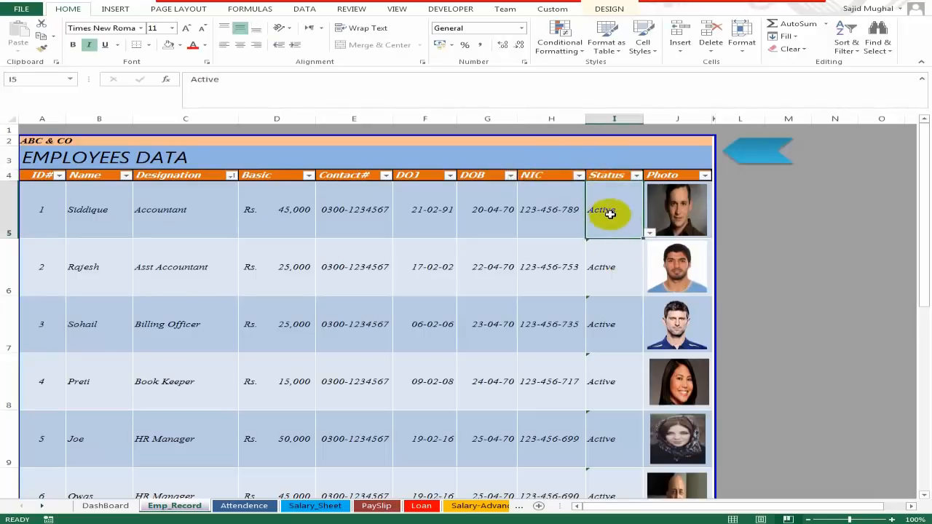
click(649, 234)
click(613, 219)
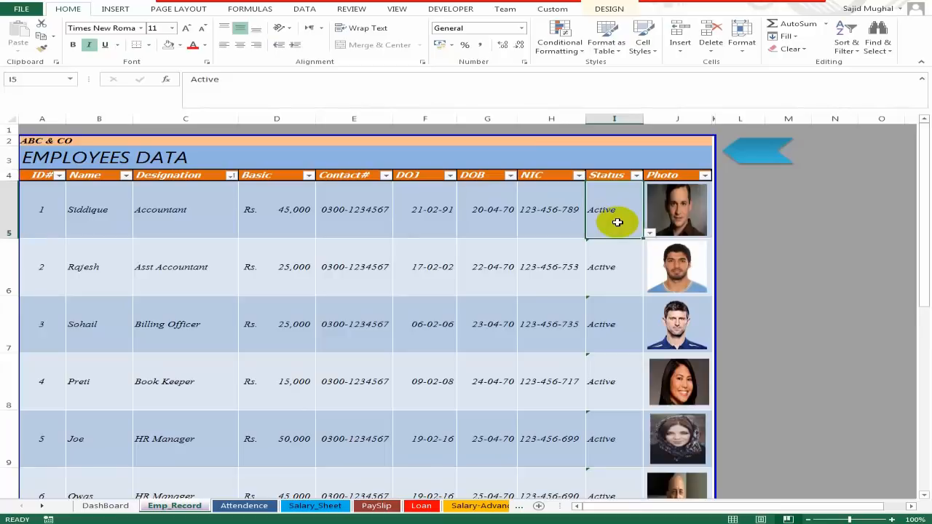
- Unhide the Extra Work sheet from the DashBoard sheet and inspect its Status list with Active and Left
right_click(138, 507)
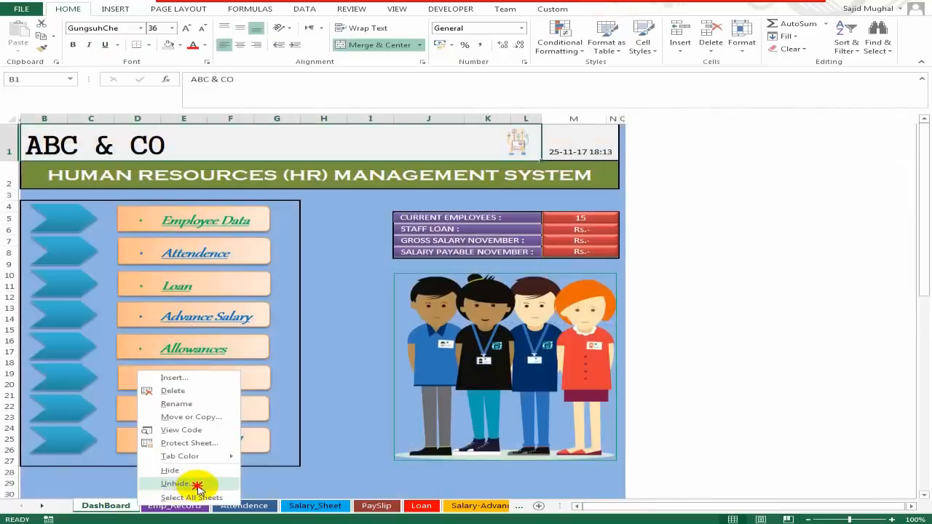
click(195, 485)
click(141, 441)
click(208, 512)
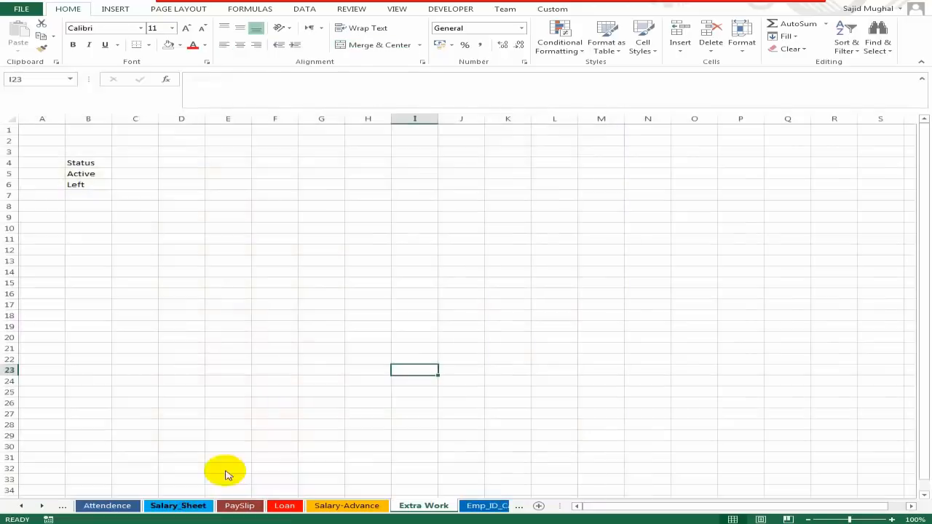
click(146, 234)
click(96, 162)
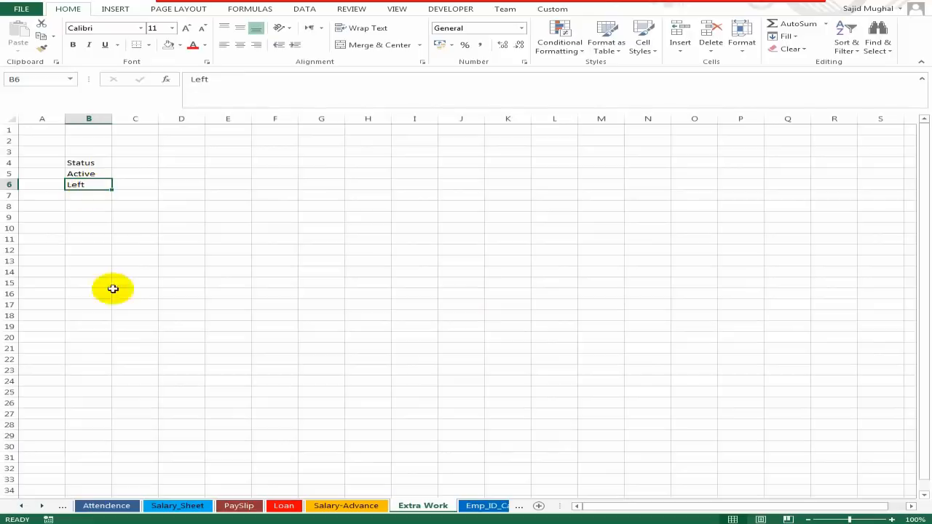
- Return to the Emp_Record sheet and review the Data Validation list source ='Extra Work'!B5:B6 behind status cell I5
click(179, 508)
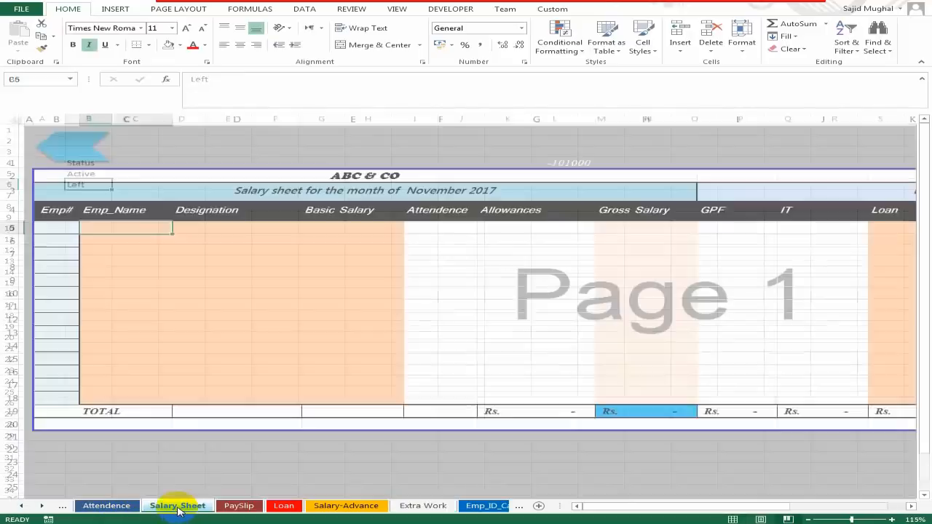
click(126, 506)
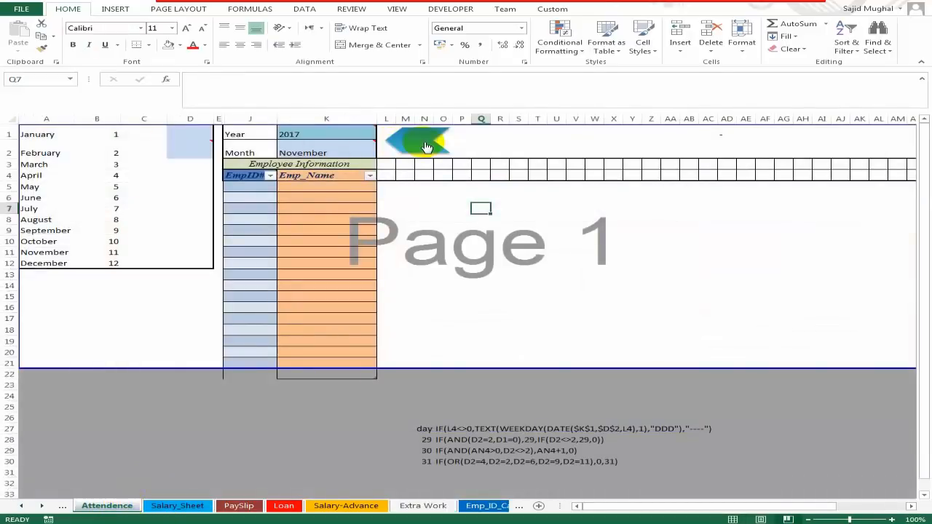
click(425, 141)
click(212, 239)
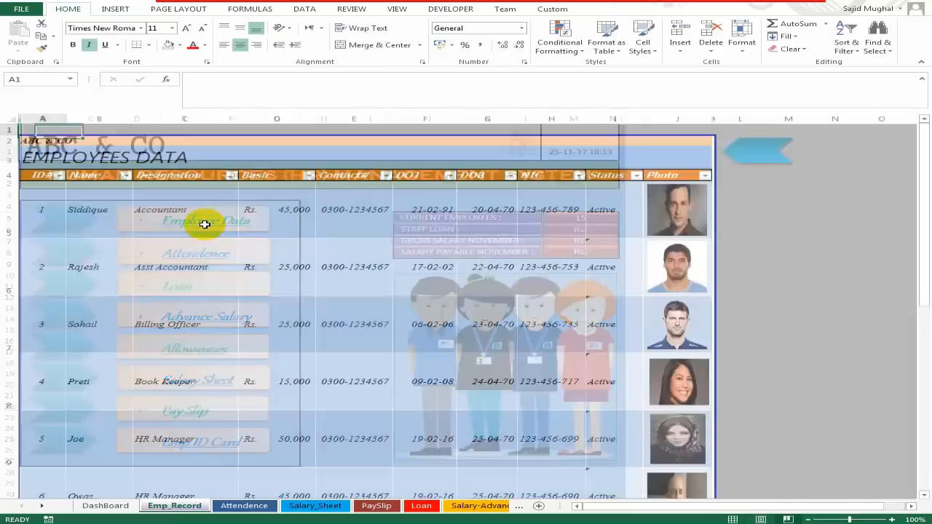
click(603, 208)
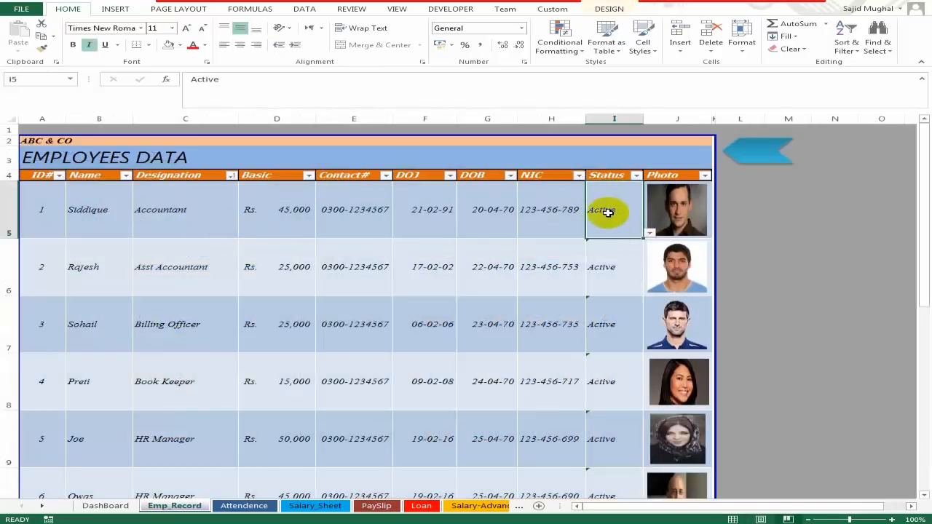
click(303, 10)
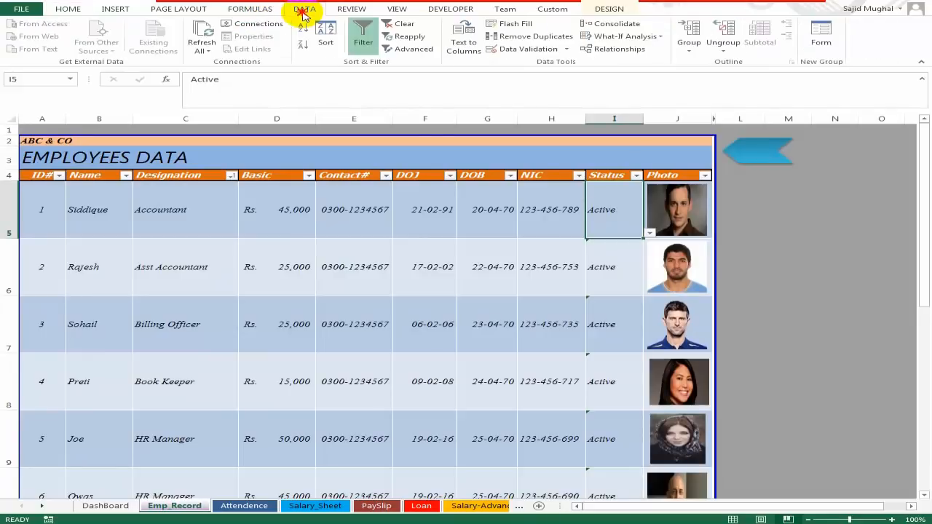
click(528, 49)
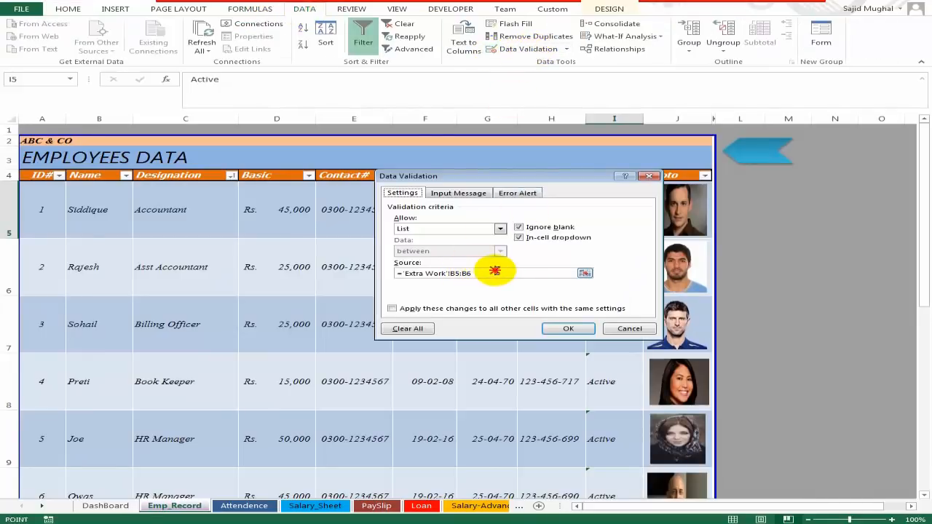
click(496, 271)
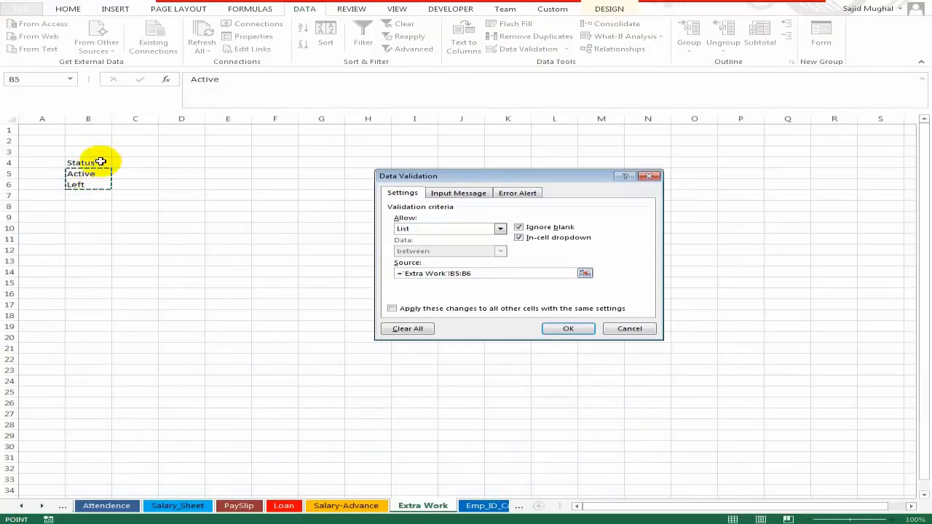
click(567, 328)
- Switch the first employee's status in I5 to Left and back to Active
click(649, 232)
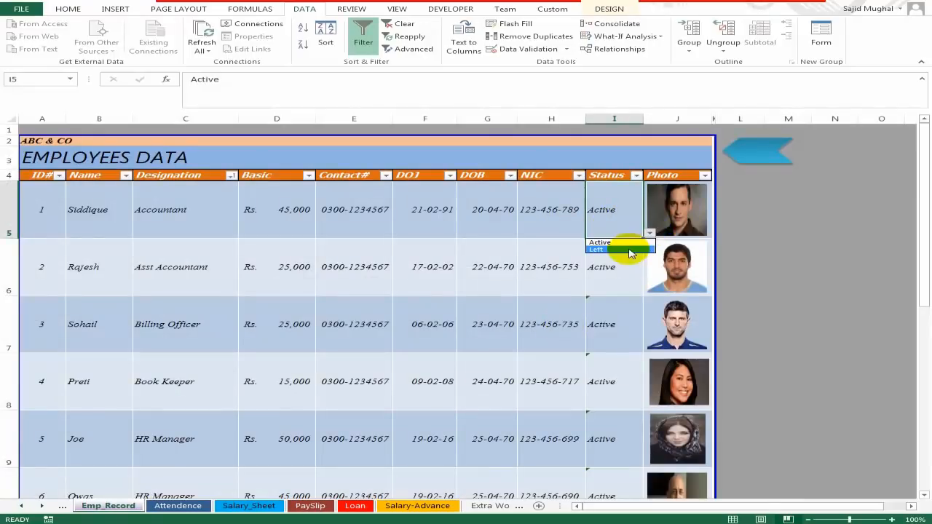
click(628, 250)
click(649, 232)
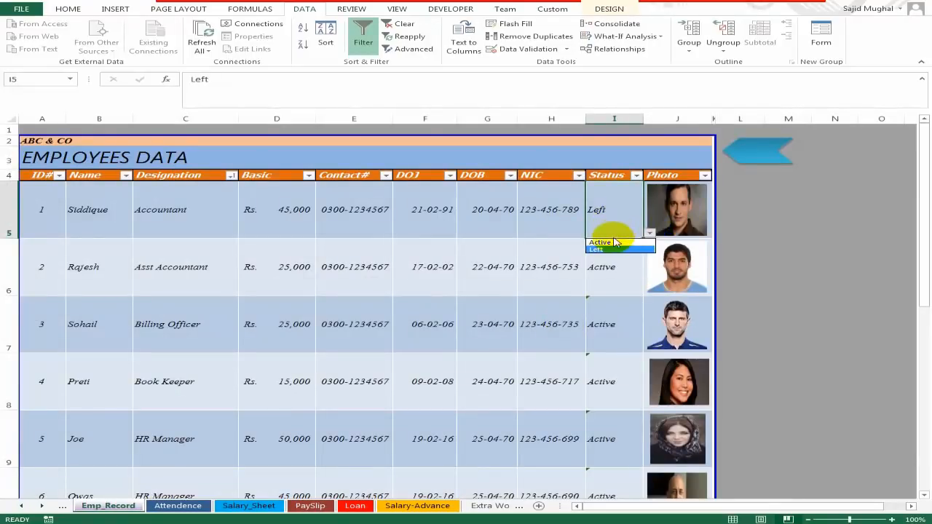
click(615, 243)
- Check the first employee's NIC, status and DOJ cells and the photo in the same row
click(541, 211)
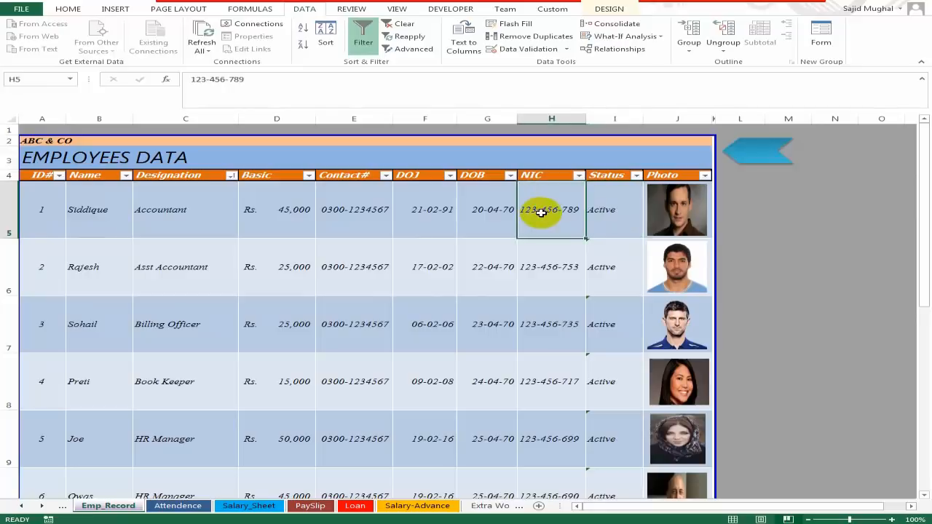
click(615, 225)
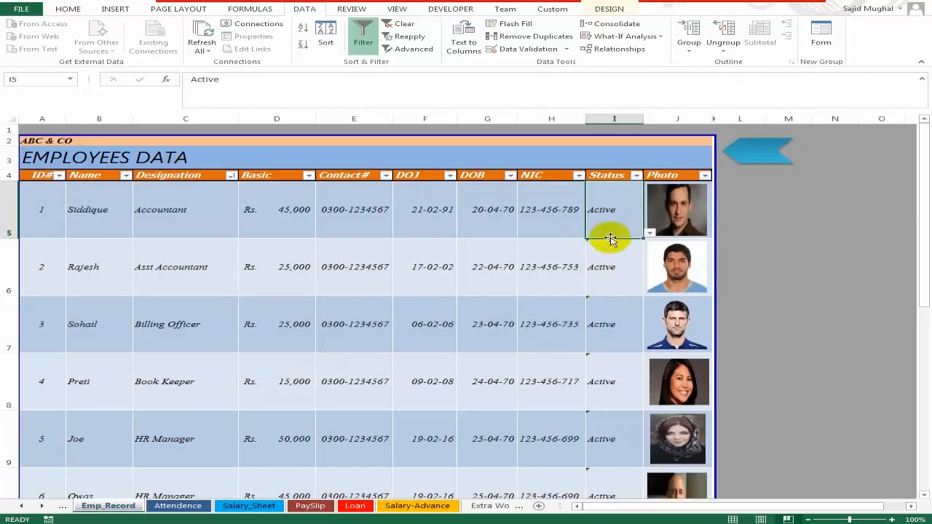
click(425, 212)
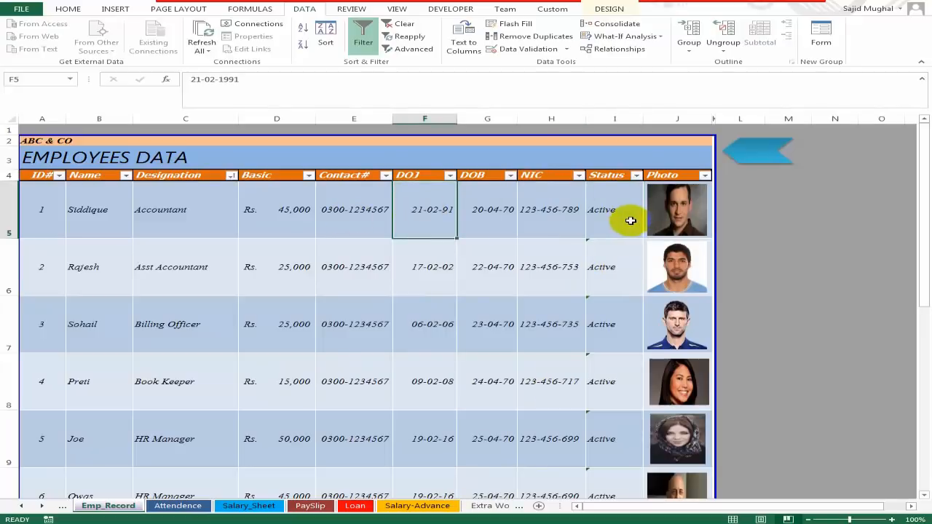
click(676, 212)
click(645, 217)
click(650, 215)
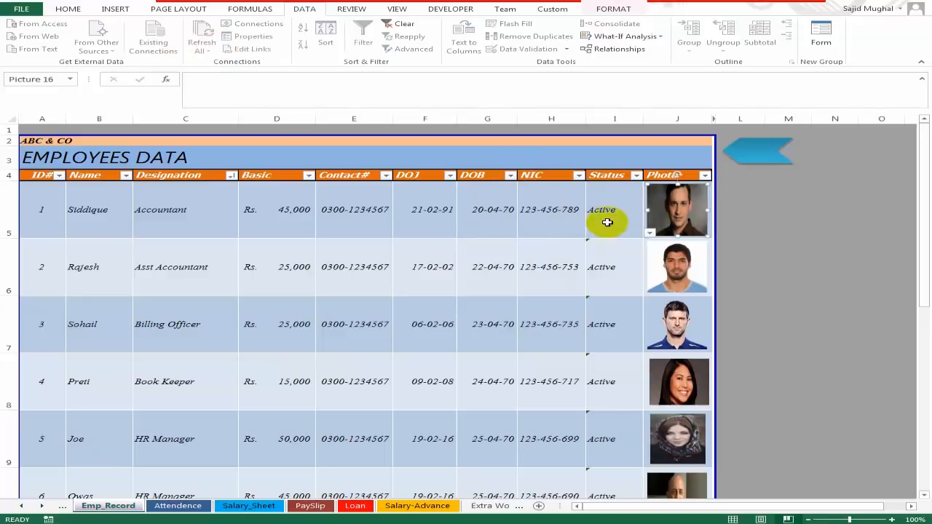
click(617, 216)
- Insert the first employee's portrait from the Pictures library at cell L5, beside the employee table
click(735, 218)
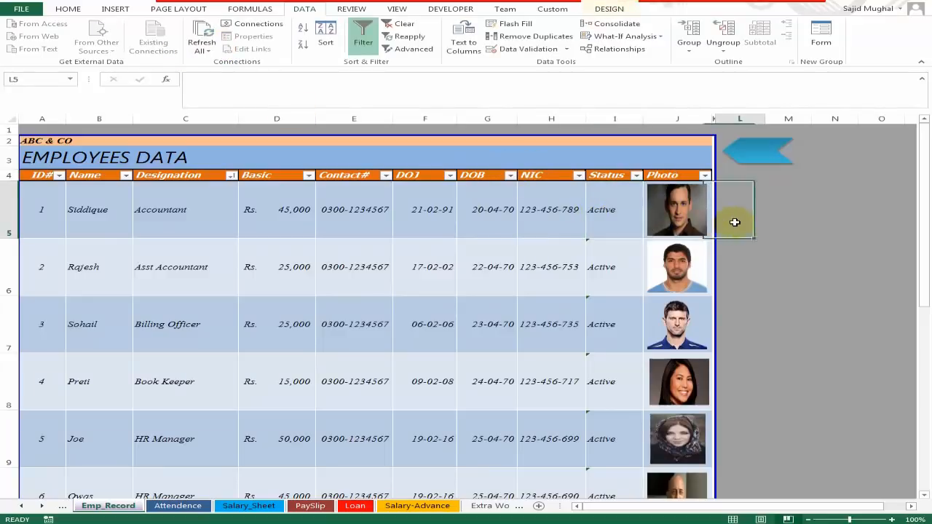
click(120, 10)
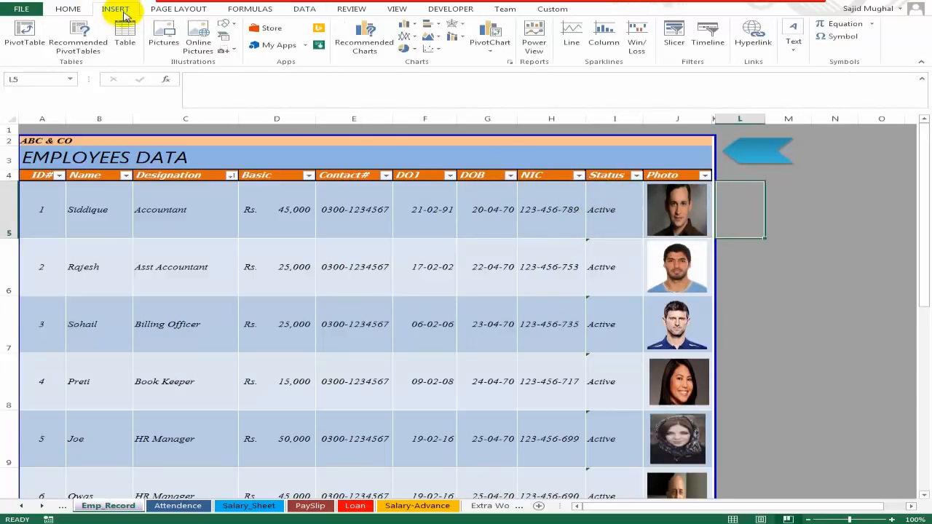
click(164, 41)
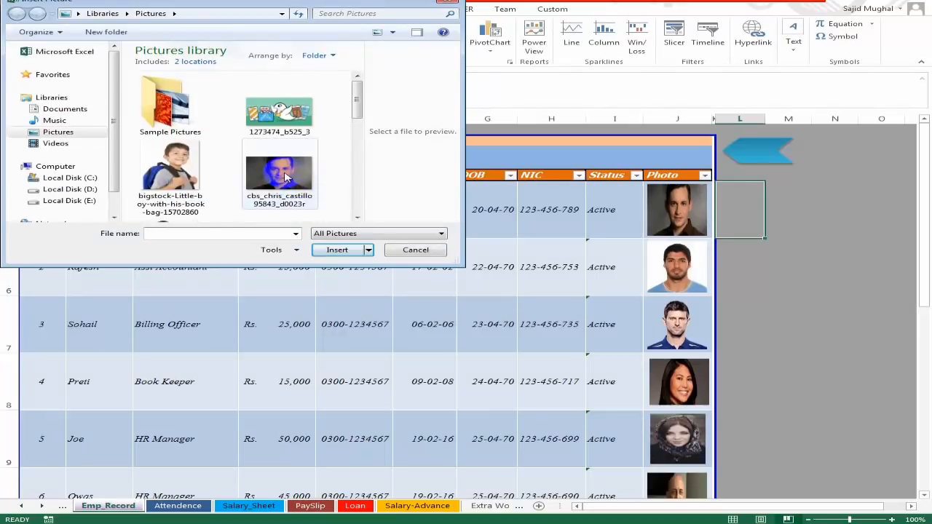
click(285, 177)
click(334, 250)
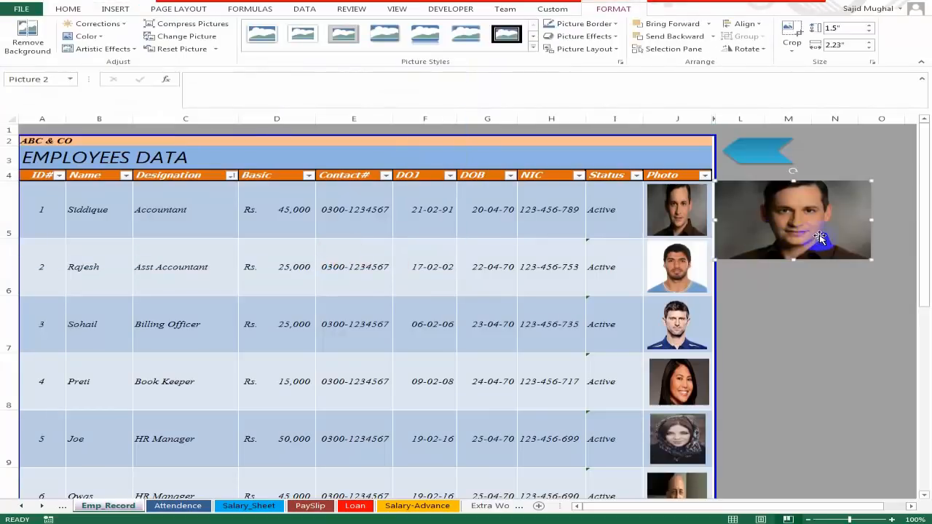
- Shrink the inserted portrait to about 0.67 by 1 inch beside the table, then delete it
drag(842, 229, 824, 223)
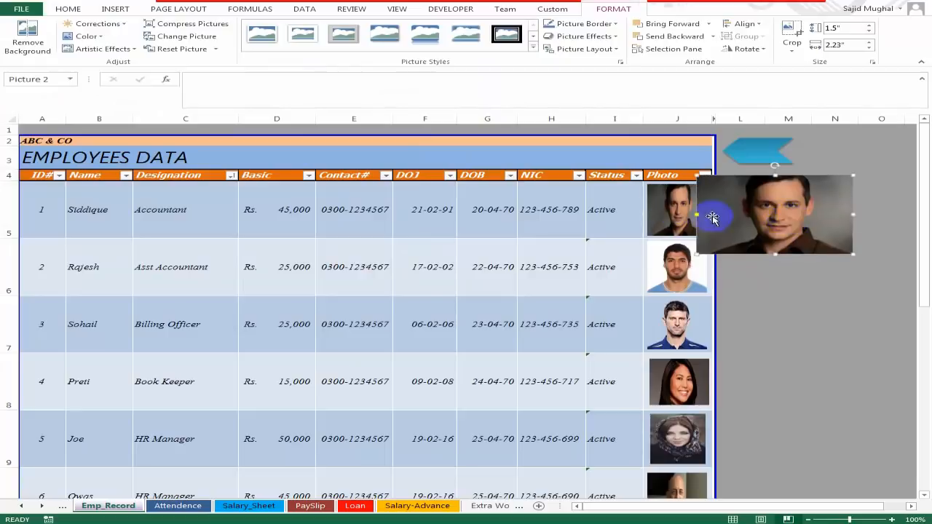
drag(697, 177, 797, 237)
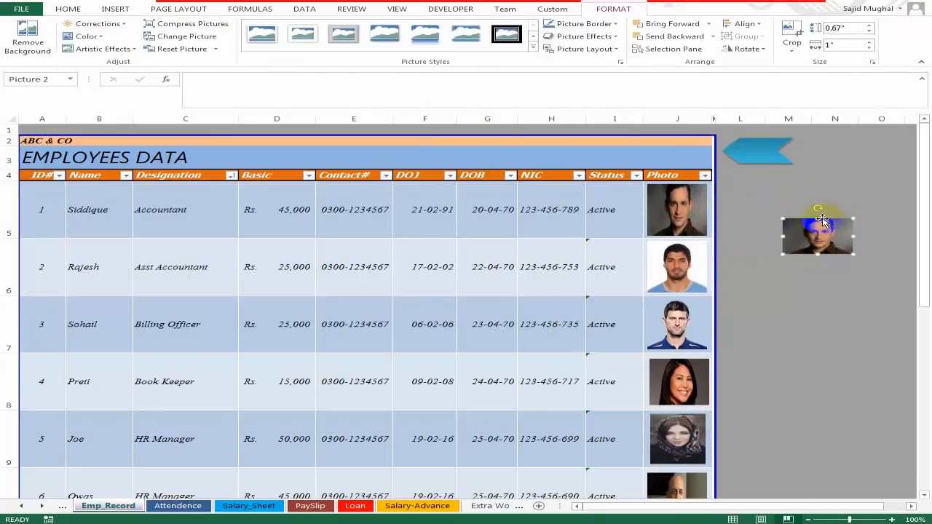
drag(816, 239, 814, 239)
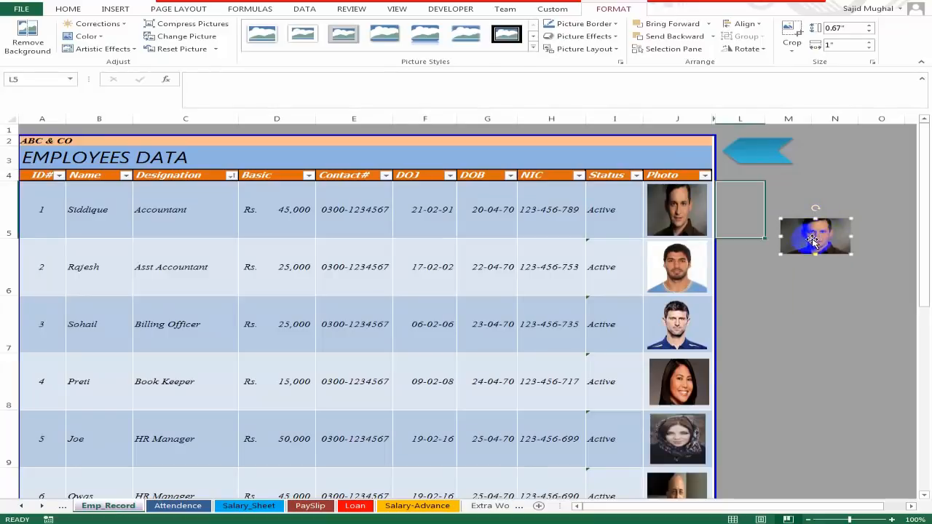
key(Delete)
click(803, 258)
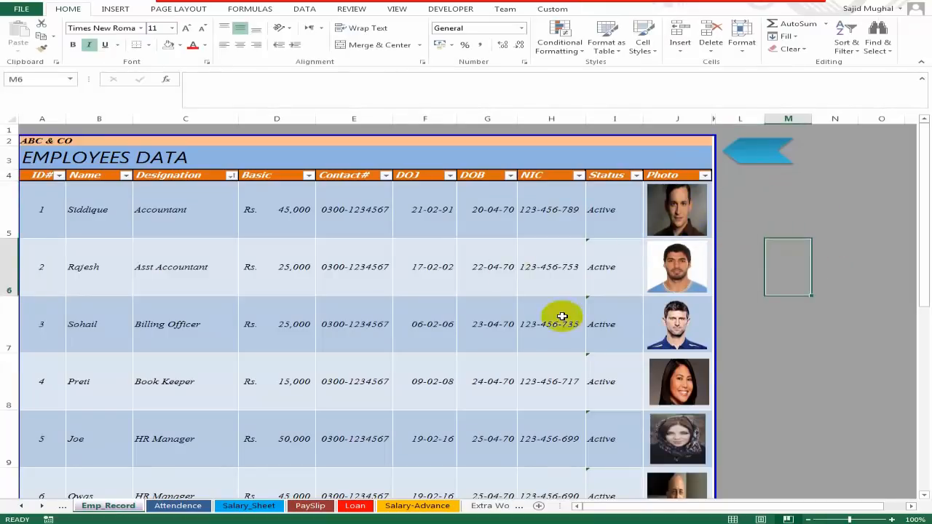
- Look through the remaining employee records down the sheet and return to the table's first rows
scroll(322, 371, down, 6)
scroll(395, 340, up, 4)
scroll(402, 320, up, 3)
- Go through the dashboard to the Loan sheet and examine the Emp# and Emp_Name columns of the STAFF LOAN table
click(778, 154)
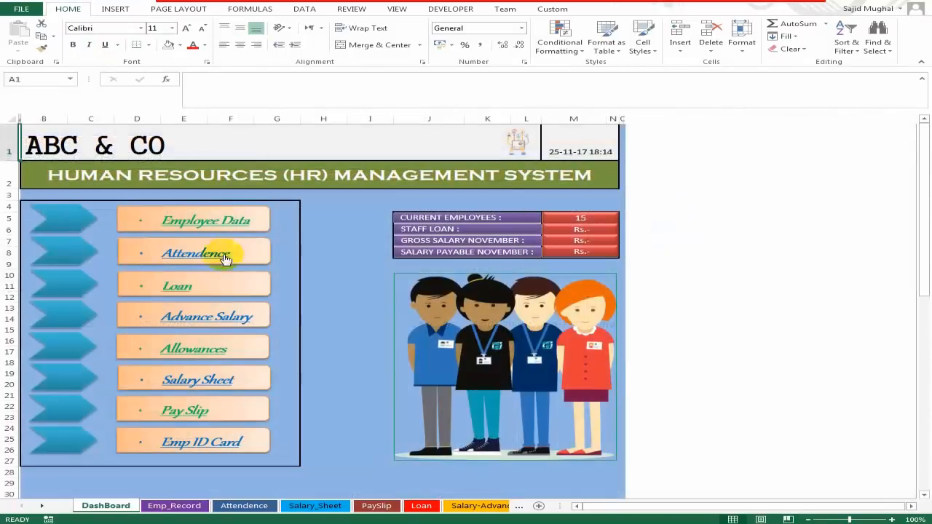
click(184, 293)
click(209, 184)
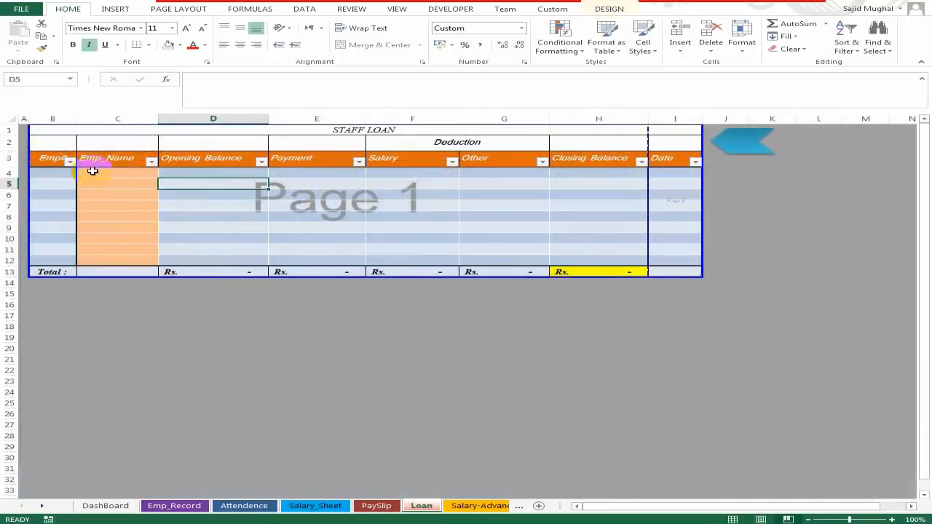
click(92, 170)
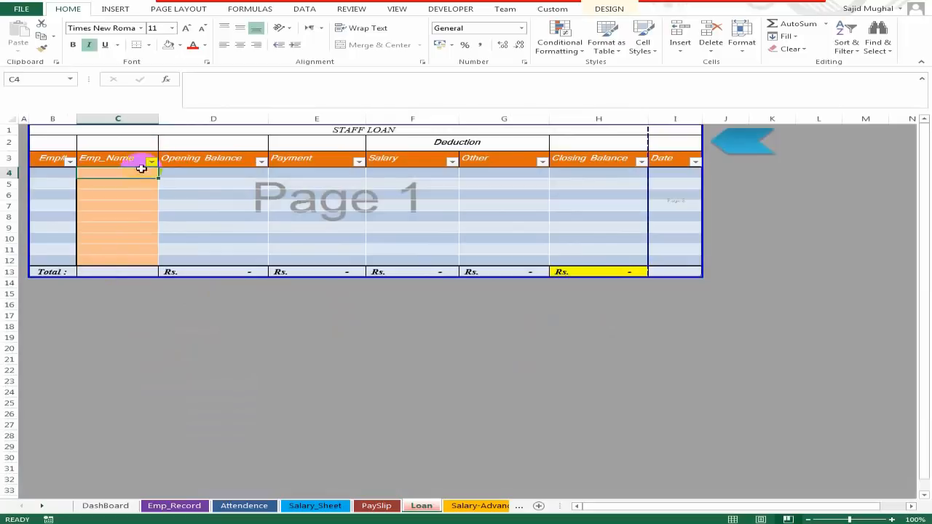
click(63, 173)
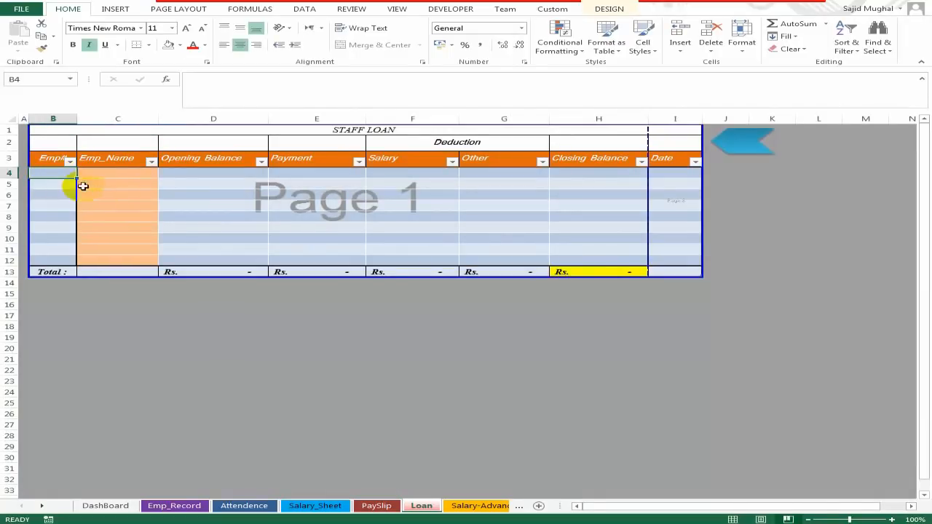
drag(58, 176, 63, 251)
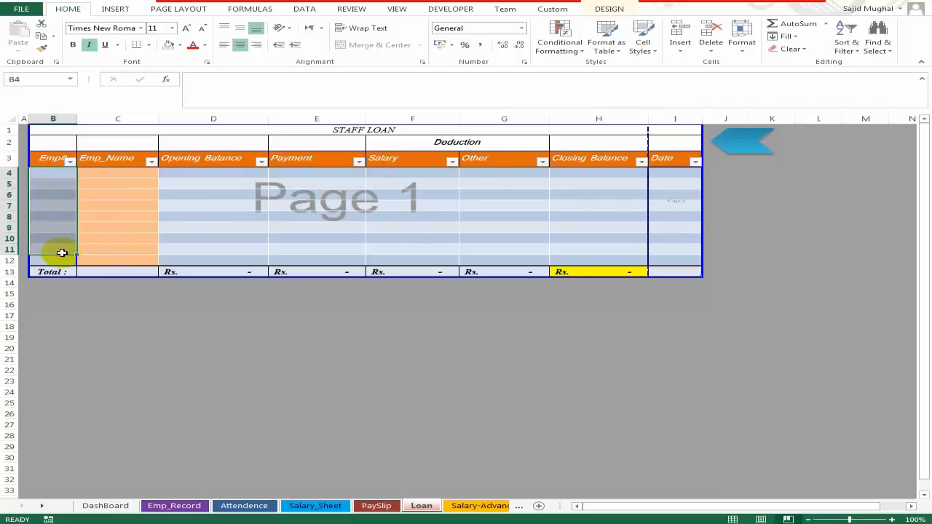
click(136, 204)
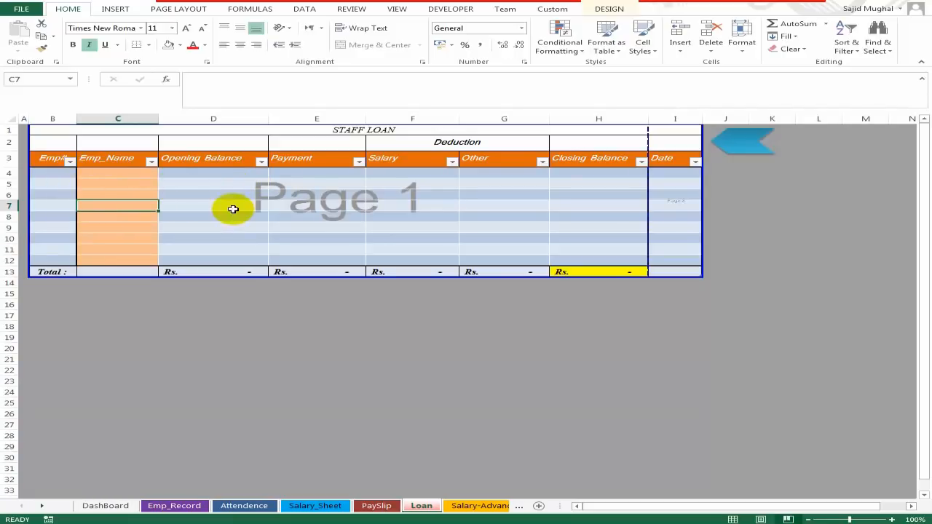
- Add list data validation to the first Emp# cell, B4, of the STAFF LOAN table with source =Emp_Record!$A:$A
click(60, 174)
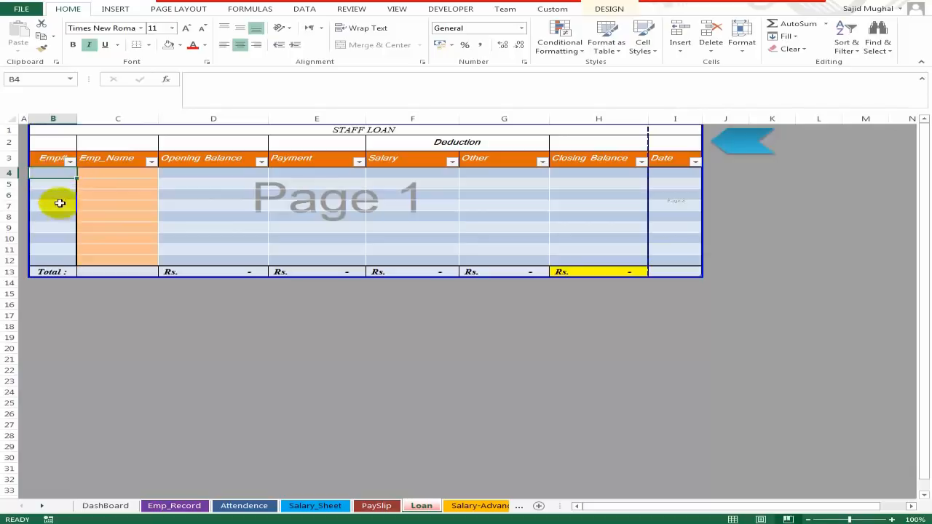
click(304, 9)
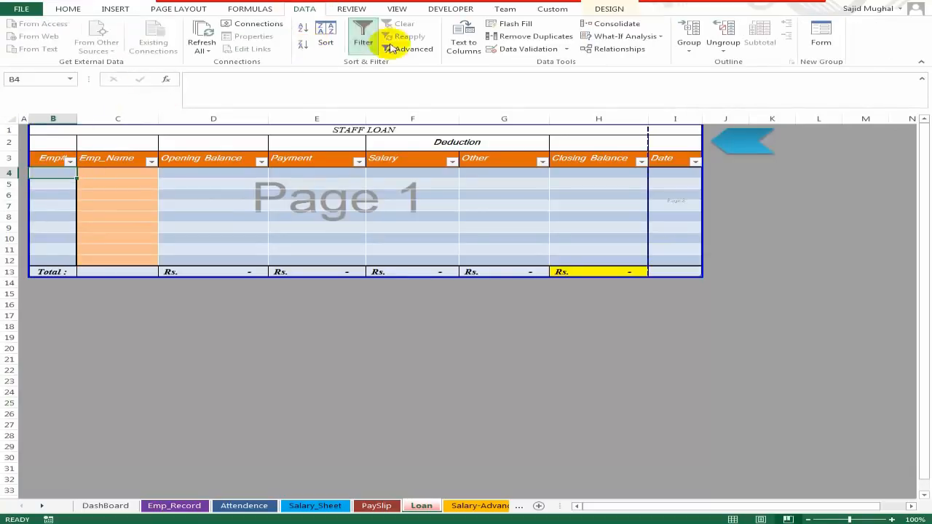
click(535, 49)
click(500, 229)
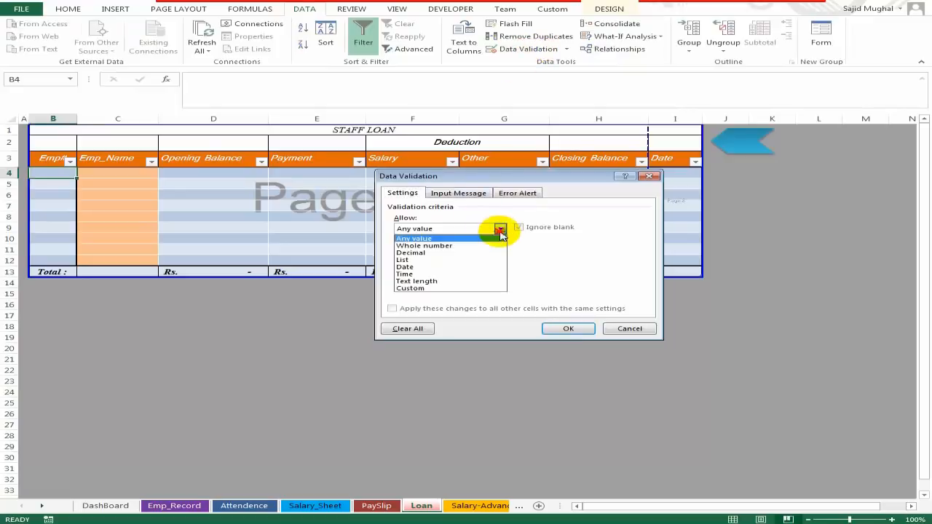
click(451, 262)
click(550, 271)
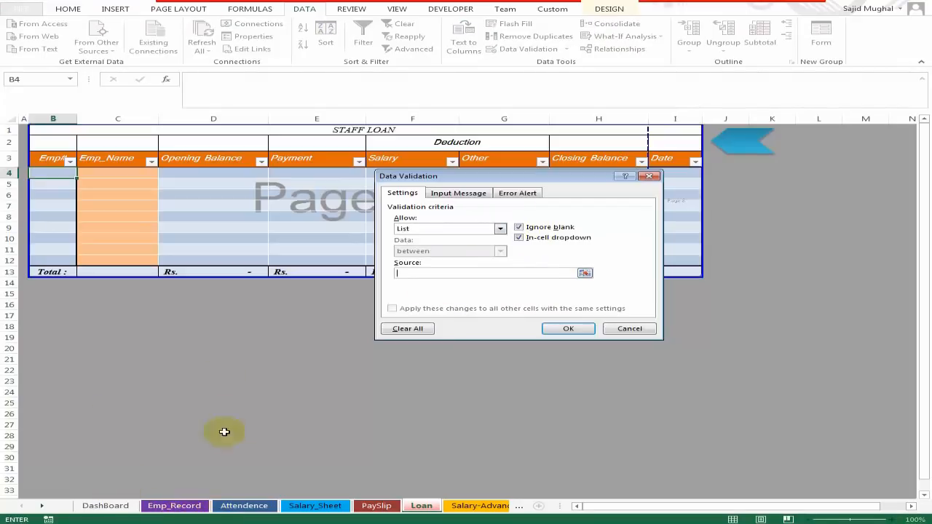
click(175, 506)
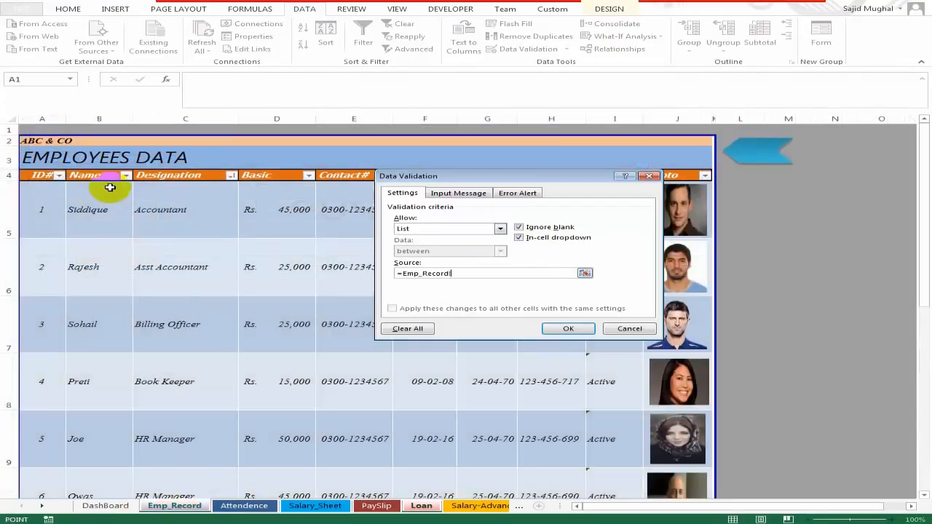
click(45, 119)
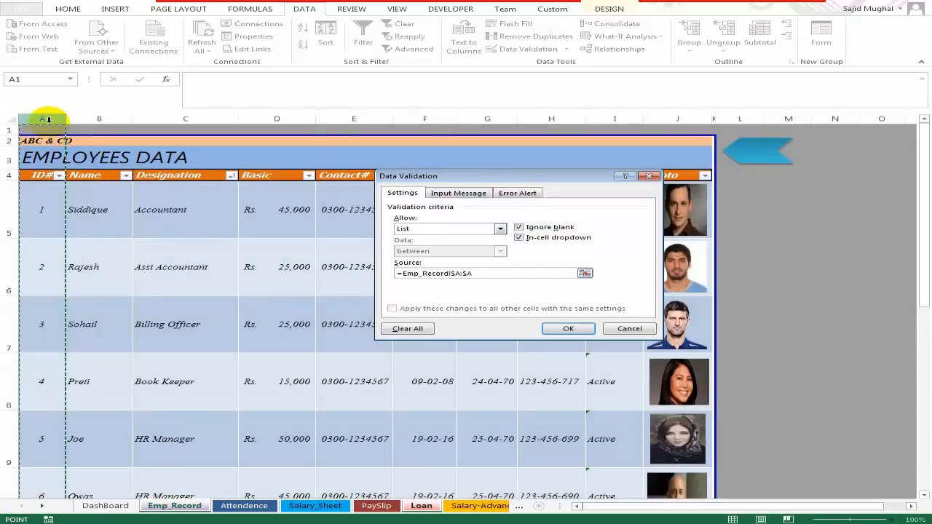
key(F4)
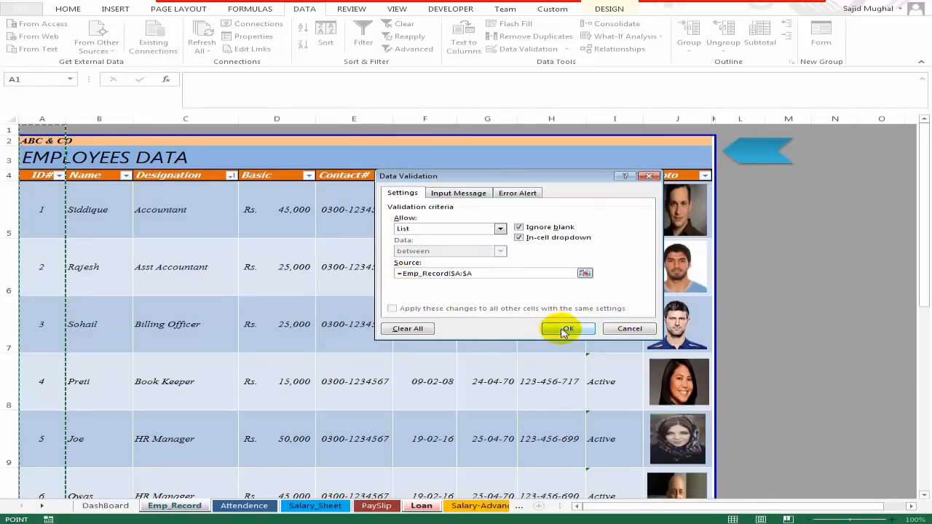
click(568, 328)
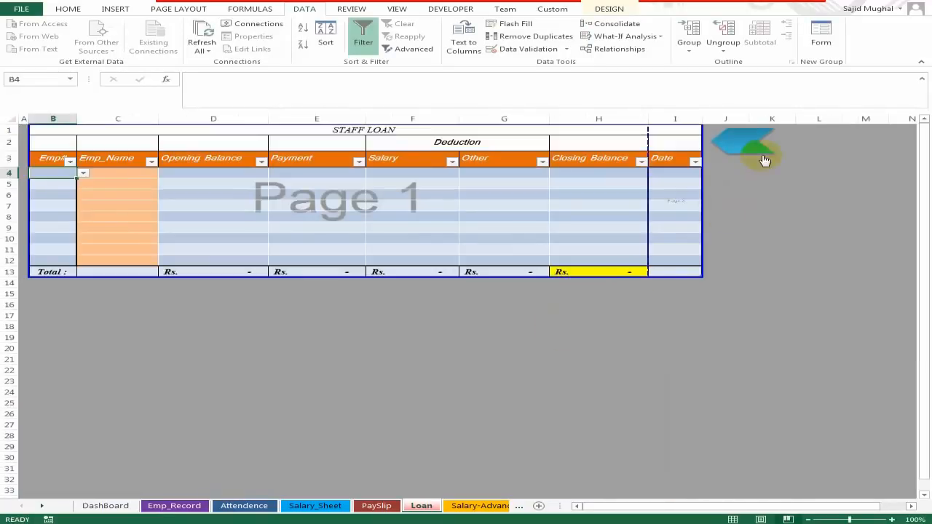
- Try the ID list in the first Emp# cell, B4, by choosing employee ID 2
click(64, 172)
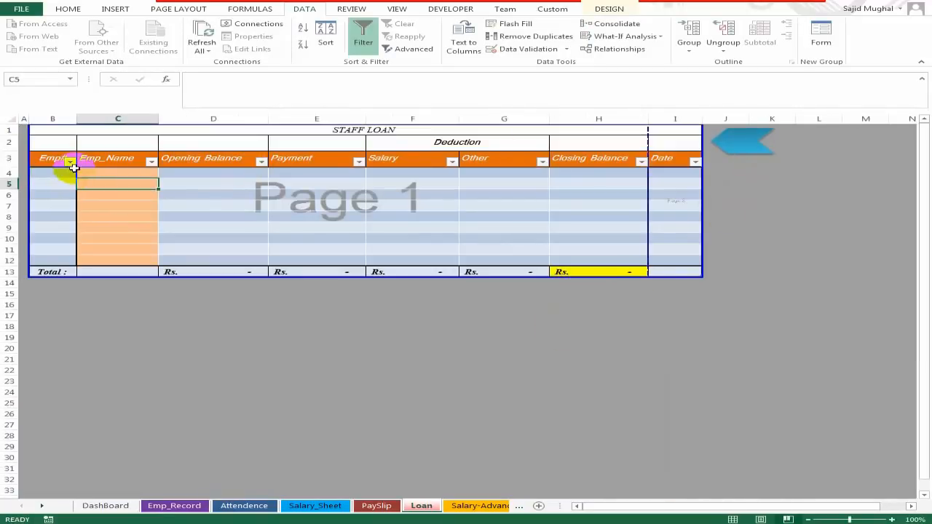
click(84, 175)
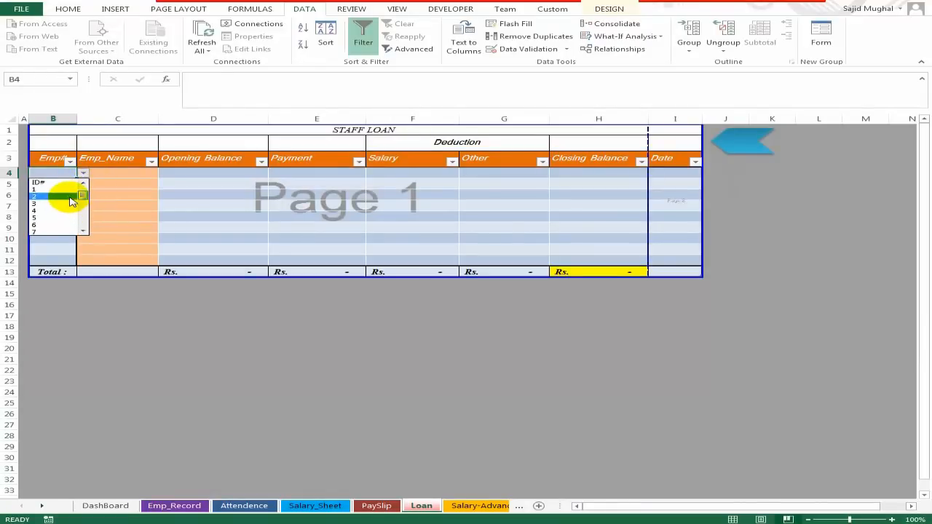
click(71, 196)
click(76, 173)
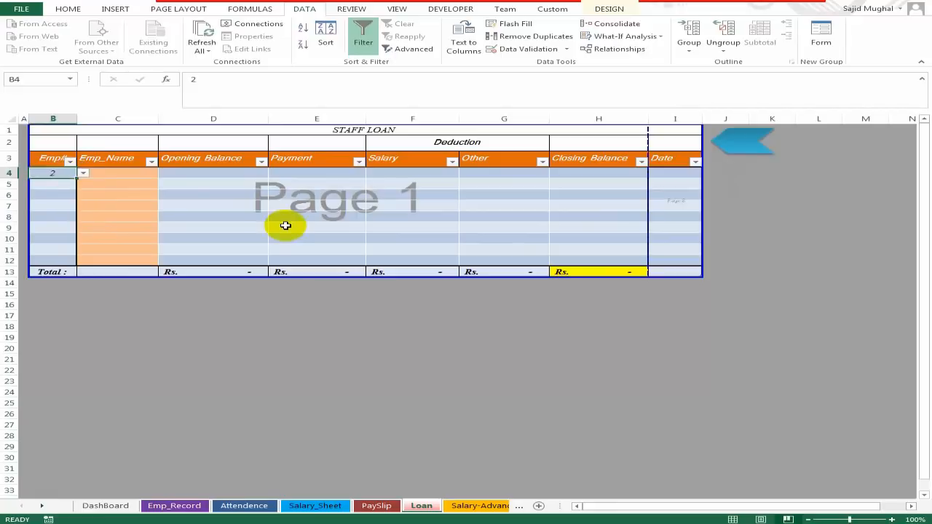
text(1)
key(Return)
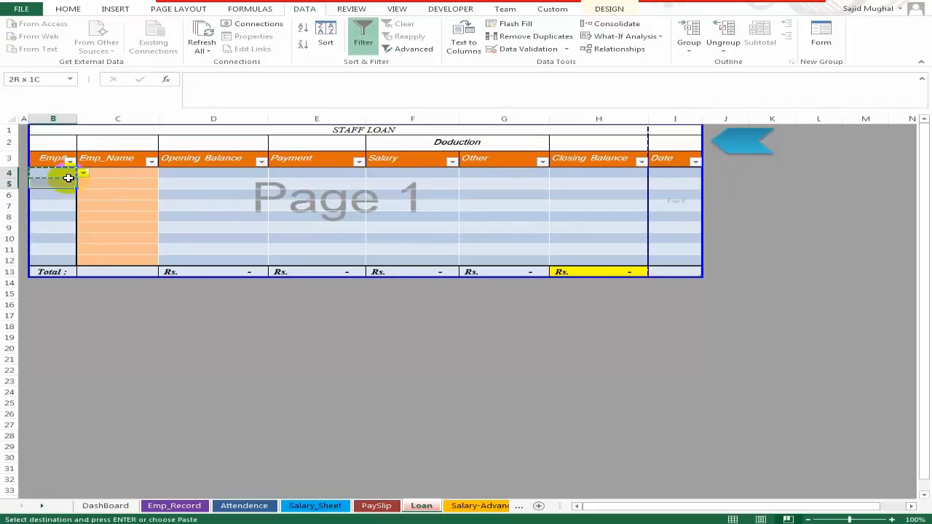
- Copy the list validation from B4 down the Emp# column to B12
key(shift+Down)
key(shift+Down)
key(shift+Down)
key(shift+Down)
key(shift+Down)
key(shift+Down)
key(shift+Down)
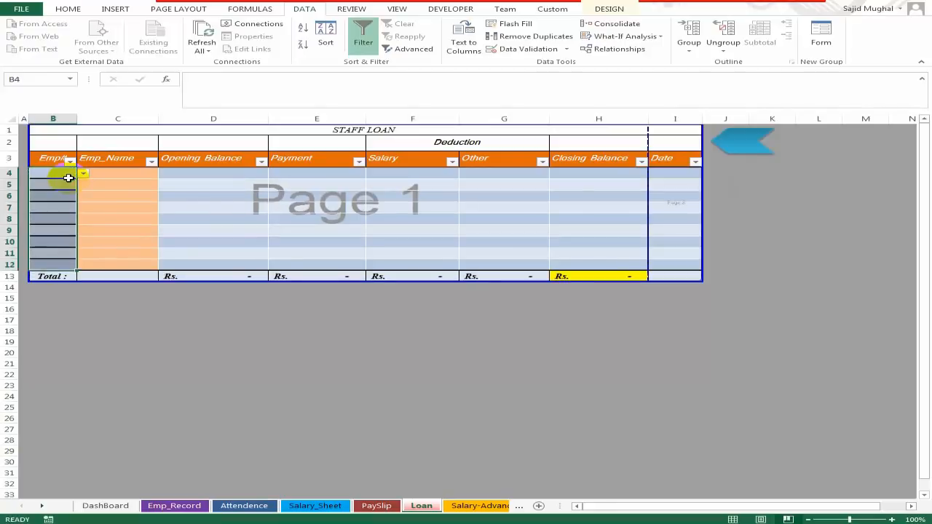
key(Down)
key(Up)
key(Right)
key(Left)
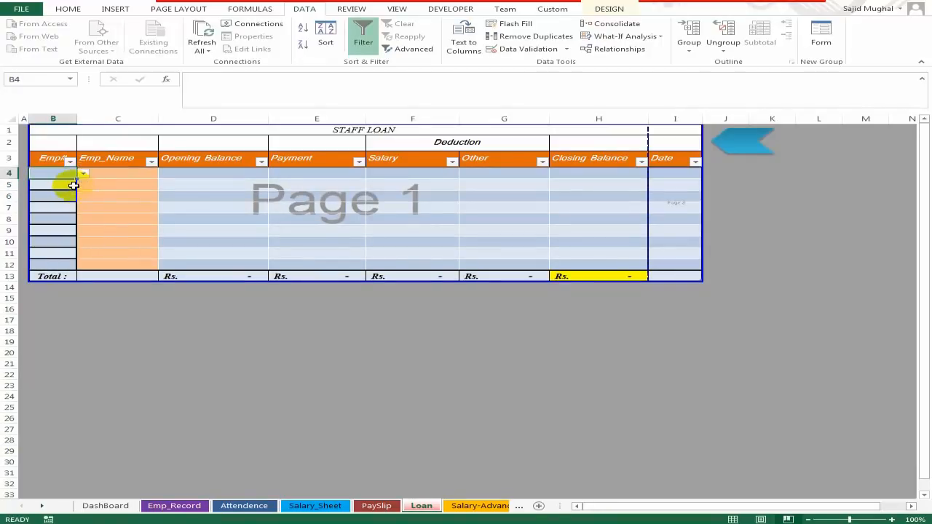
- Enter employee IDs 1, 3, 2, 4, 5, 2 and 1 in Emp# cells B4 to B10
text(1)
key(Return)
text(3)
key(Return)
text(2)
key(Return)
text(4)
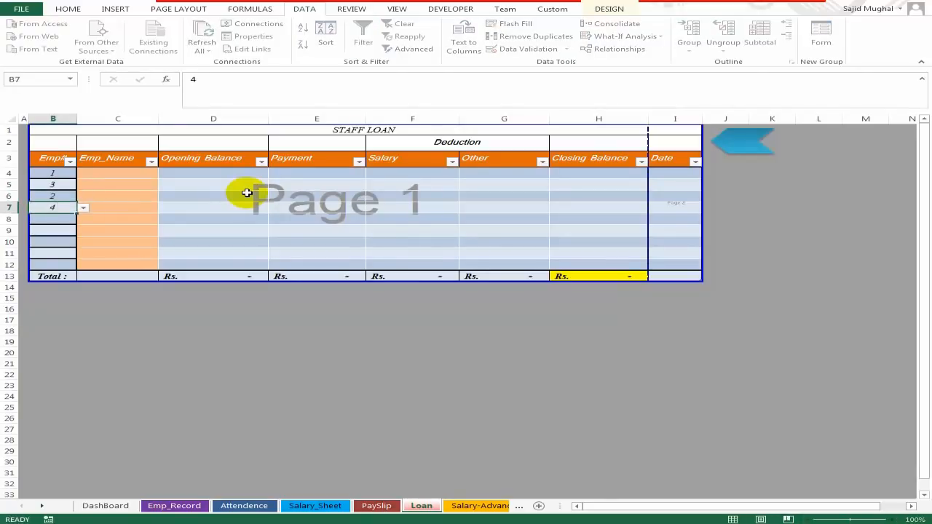
key(Return)
text(5)
key(Return)
text(2)
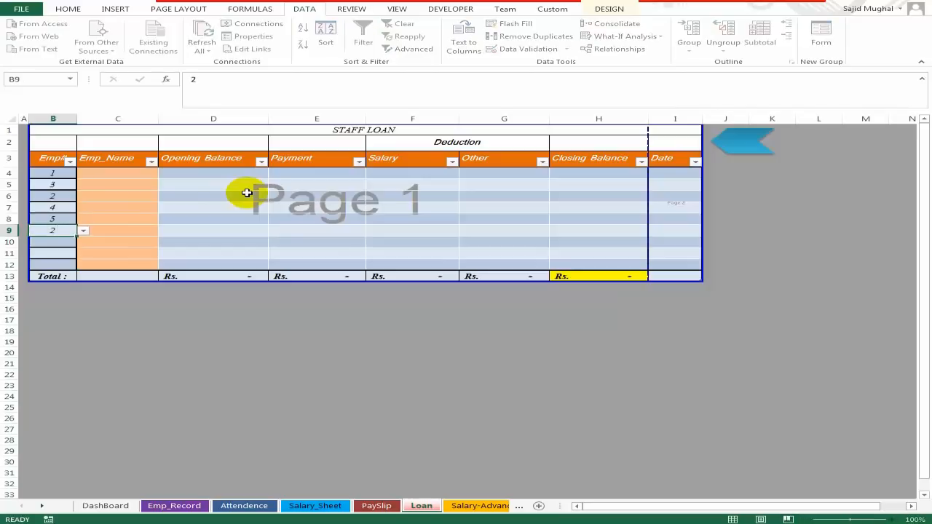
key(Return)
text(1)
key(Return)
- Correct the Emp# entries to 2 in B5, 3 in B6, 6 in B9 and 7 in B10
key(Up)
key(Up)
key(Up)
key(Up)
key(Up)
key(Up)
key(Up)
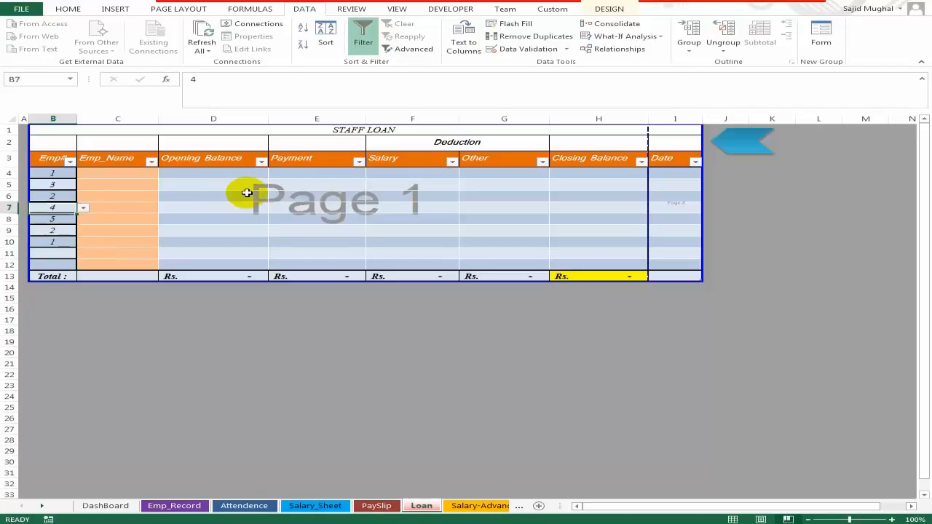
key(Down)
key(Down)
key(Down)
key(Down)
key(Down)
key(Down)
key(Up)
key(Up)
key(Up)
key(Up)
key(Up)
key(Up)
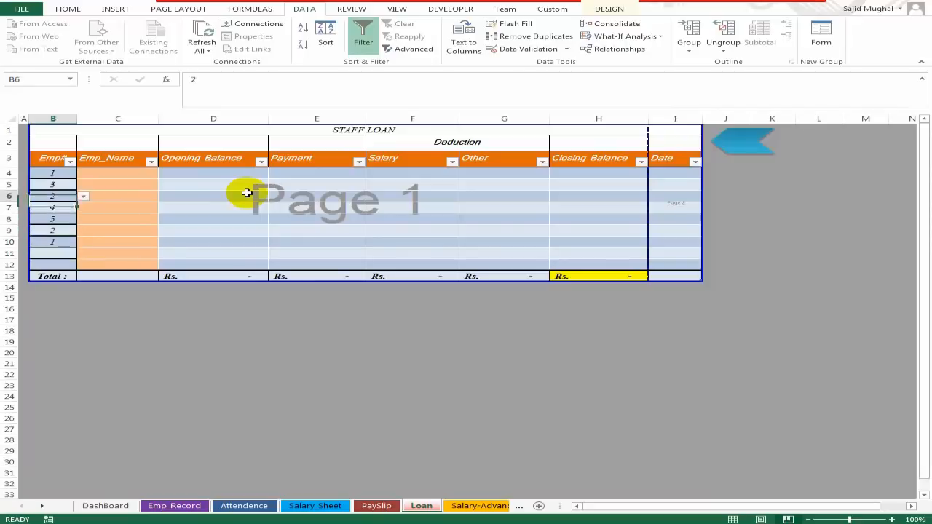
text(1)
key(Return)
text(2)
key(Return)
text(3)
key(Return)
key(Down)
key(Down)
text(6)
key(Return)
text(7)
key(Return)
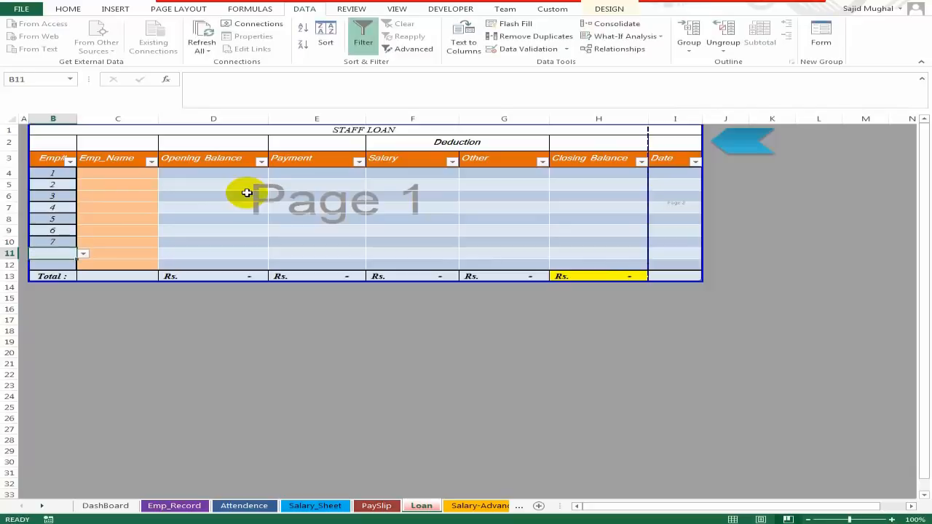
- Enter employee ID 8 in both remaining Emp# cells, B11 and B12
text(7)
key(Return)
key(Up)
text(8)
key(Return)
text(8)
key(Tab)
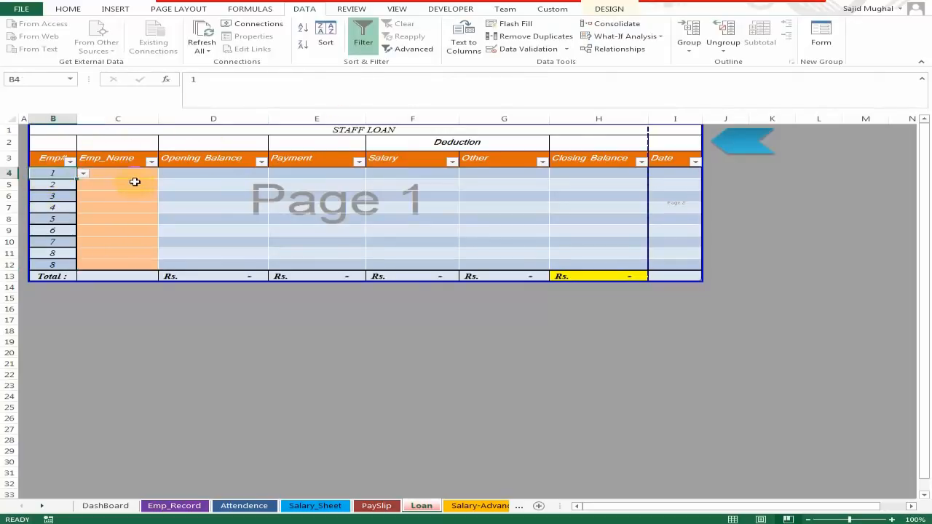
- Fill the Emp_Name column by entering =VLOOKUP([@[Emp'#]],Emp_Record!$A:$J,2,0) in cell C4
click(135, 174)
text(=)
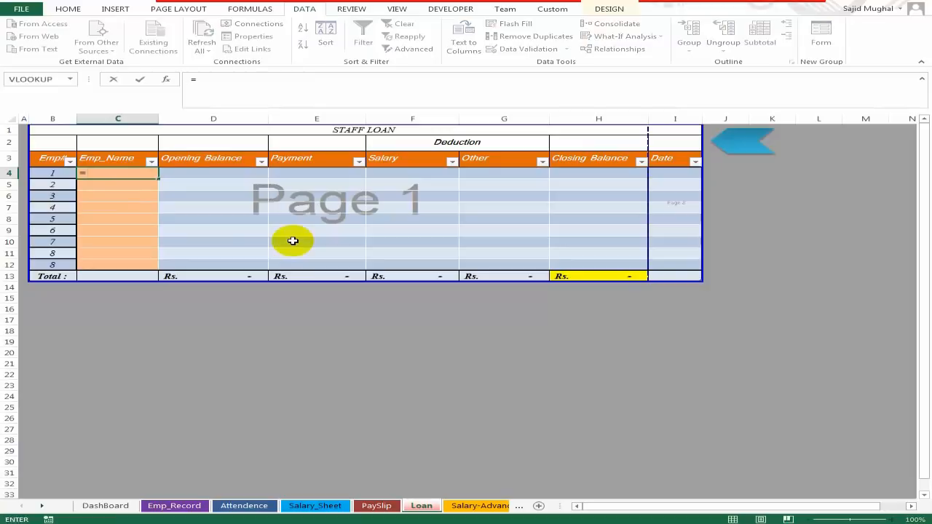
text(vl)
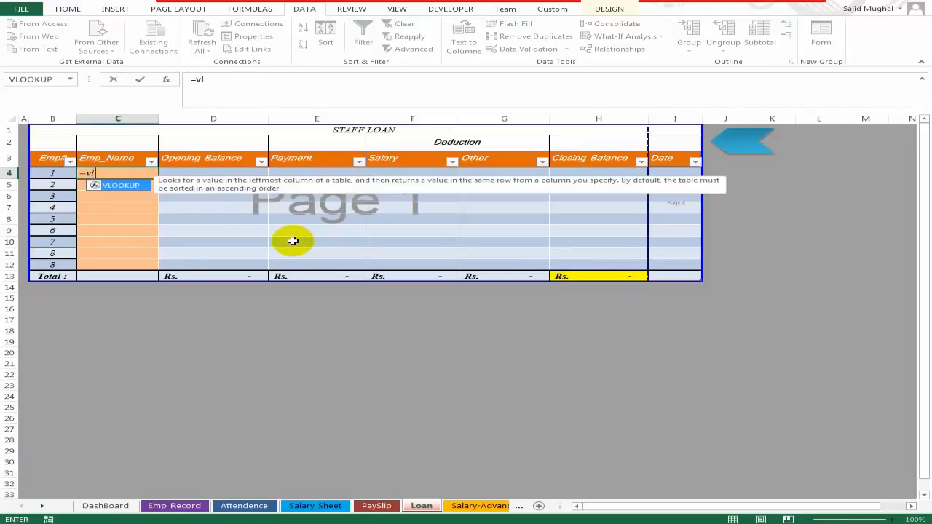
key(Tab)
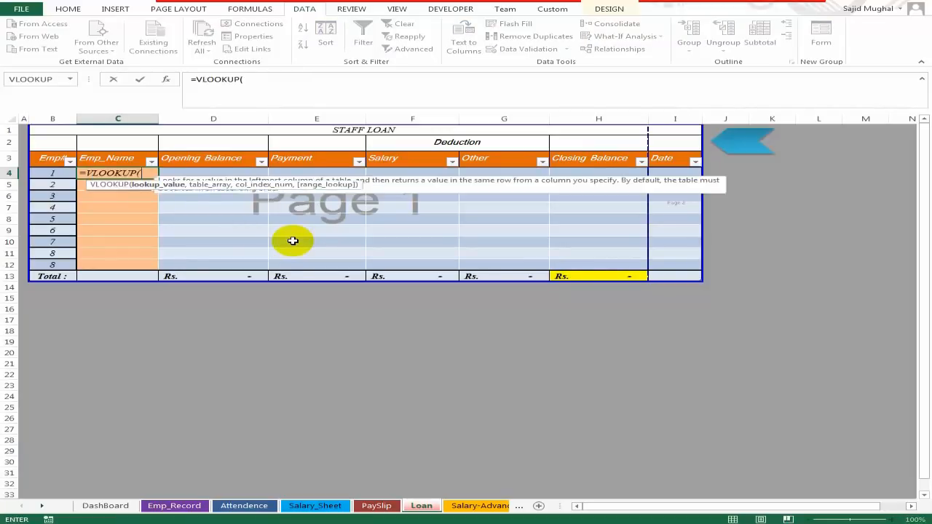
click(53, 172)
text(,)
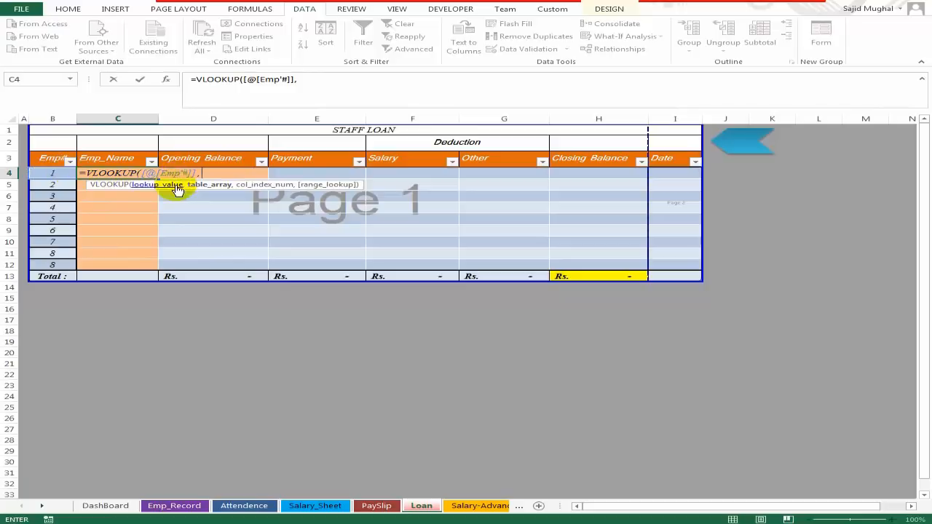
click(174, 505)
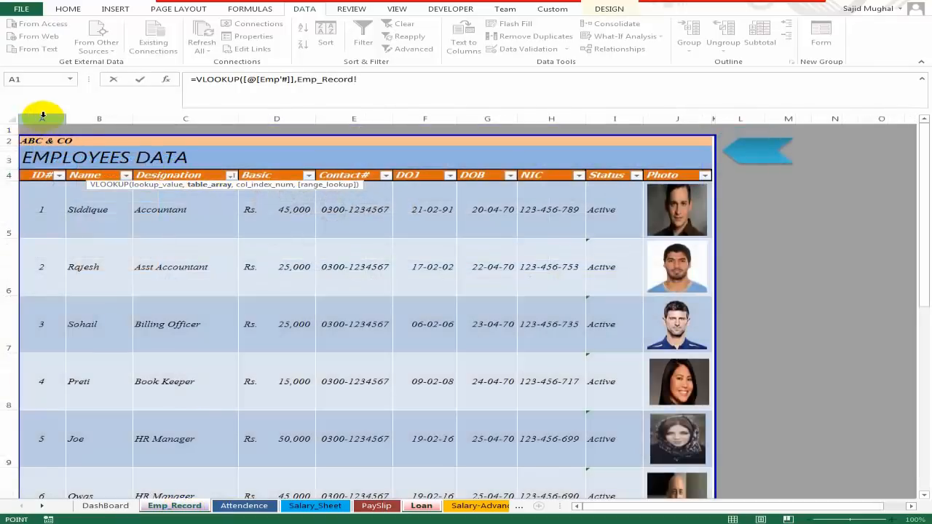
drag(47, 118, 670, 126)
key(F4)
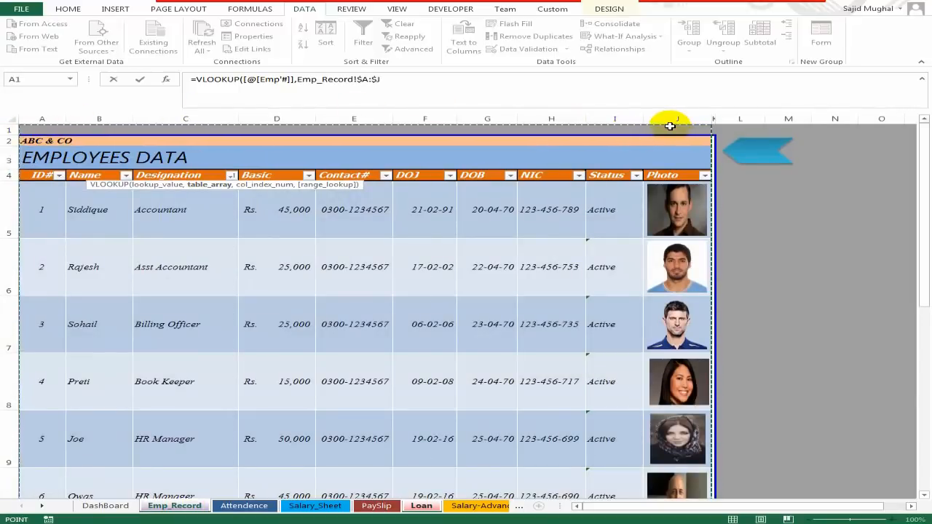
text(,)
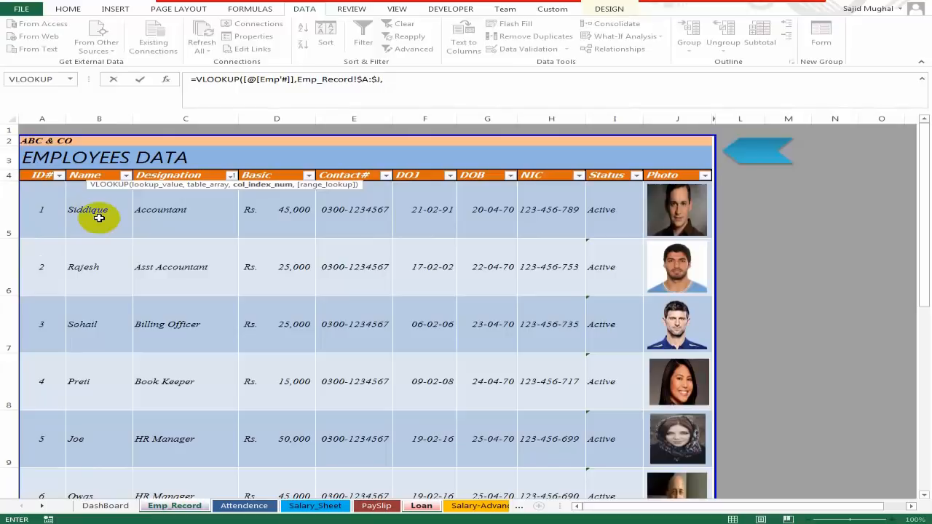
text(2,)
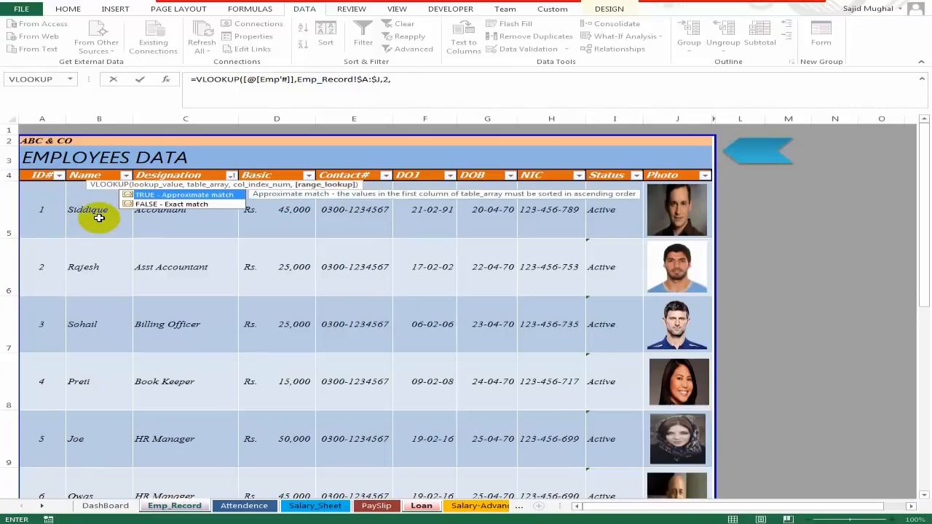
text(0)
key(Return)
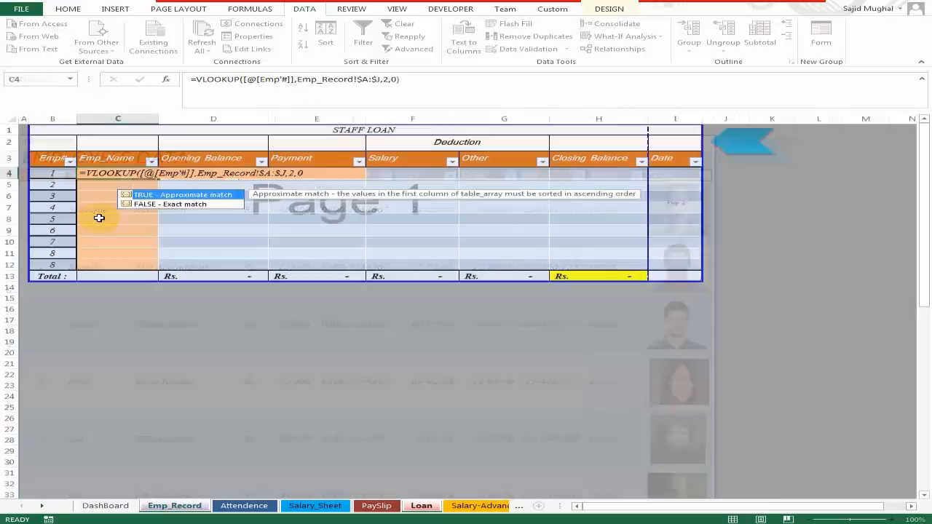
- Review the formula in C4 and the looked-up names down the Emp_Name column, C4:C12
click(118, 174)
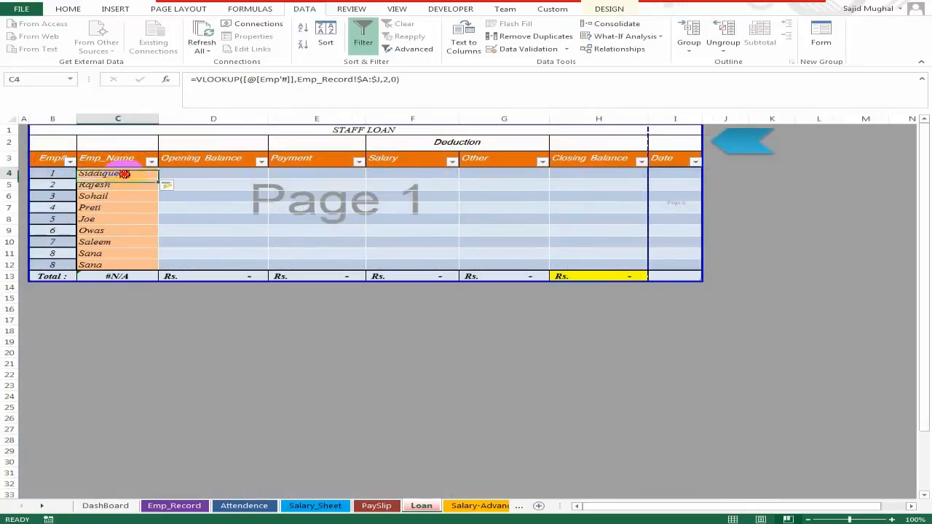
key(shift+Down)
key(shift+Down)
key(shift+Down)
key(shift+Down)
key(shift+Down)
key(shift+Down)
key(shift+Down)
key(shift+Down)
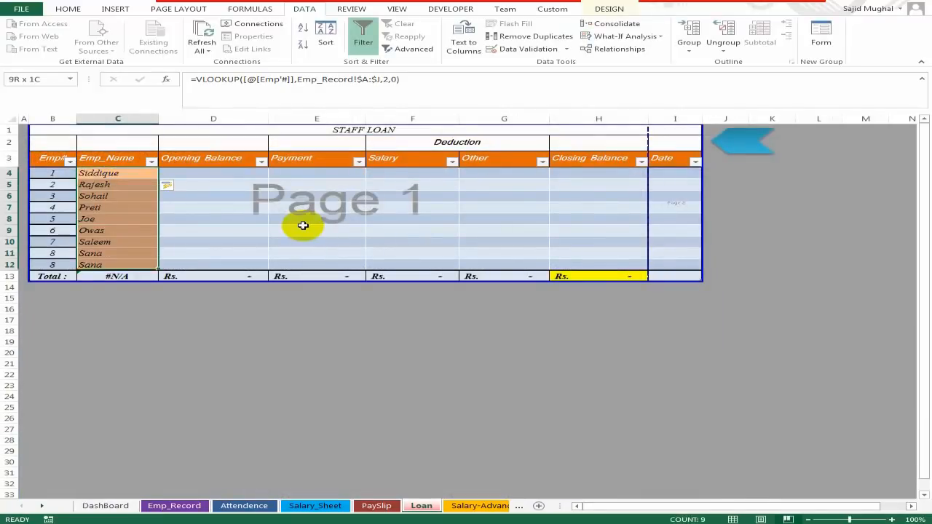
key(shift+Up)
key(shift+Up)
key(shift+Up)
key(shift+Up)
key(shift+Up)
key(shift+Up)
key(shift+Up)
key(shift+Up)
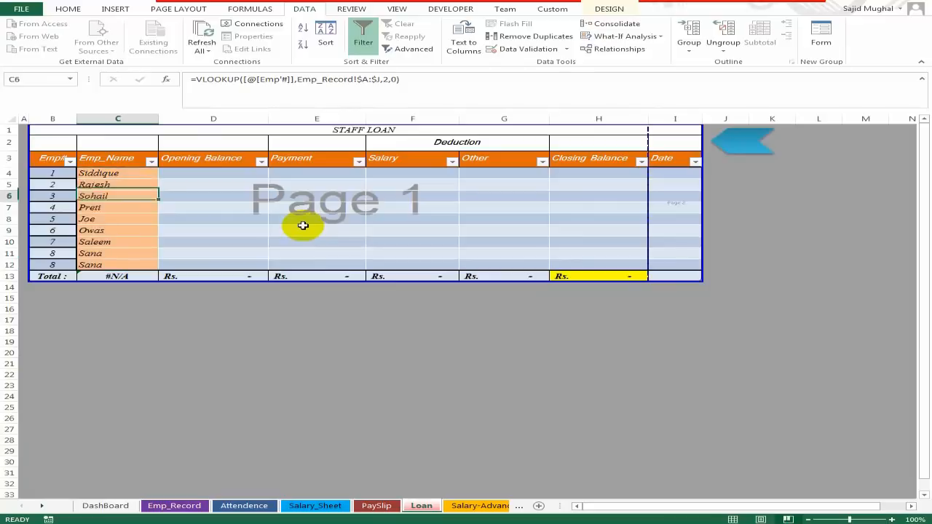
- Test the name lookup by entering employee ID 2 in B4, then undo the entry
key(Left)
key(Down)
key(Up)
text(2)
key(Return)
key(Up)
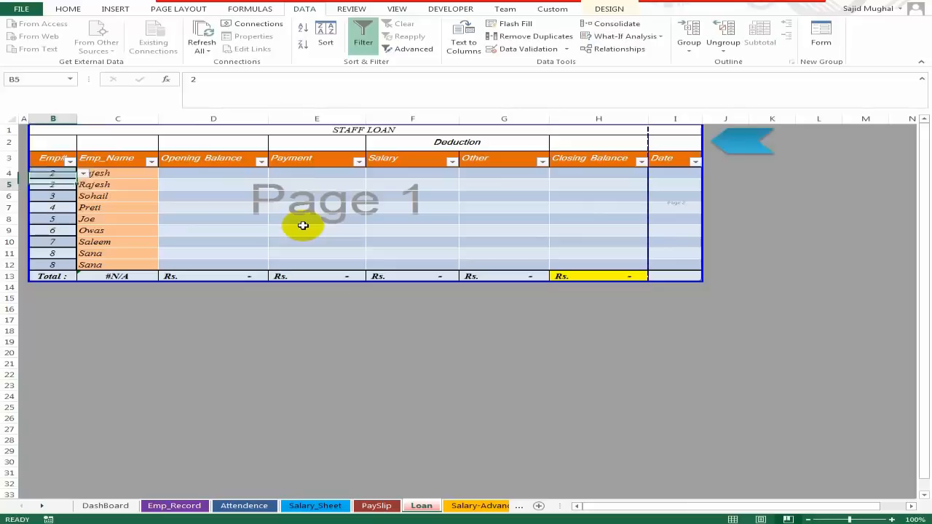
key(ctrl+z)
- Test the name lookup by entering employee ID 3 in B5, then set it back to 2
key(Down)
text(3)
key(Return)
key(Up)
text(2)
key(Return)
key(Up)
- Enter opening balances of 50,000, 0, 25,000, 10,000 and 20,000 for the first five employees in D4:D8
key(Right)
key(Right)
key(Up)
key(Down)
key(Left)
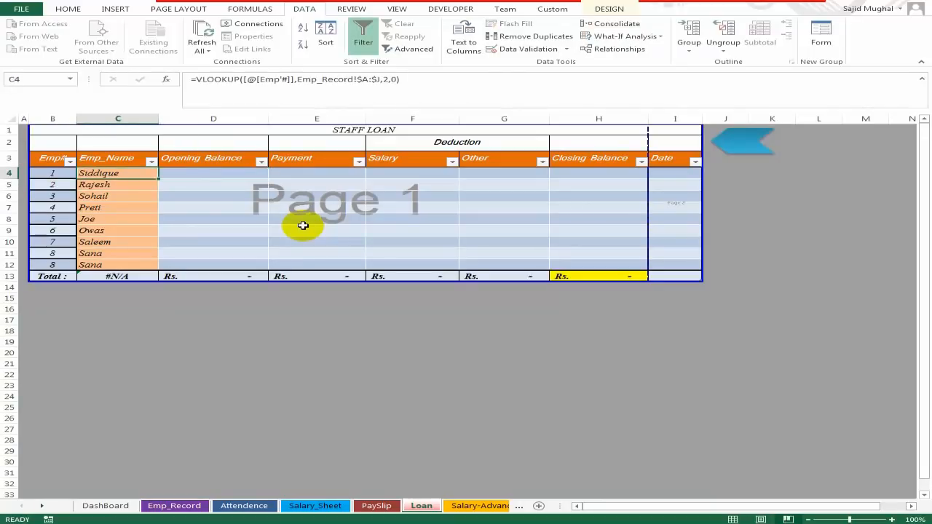
key(Right)
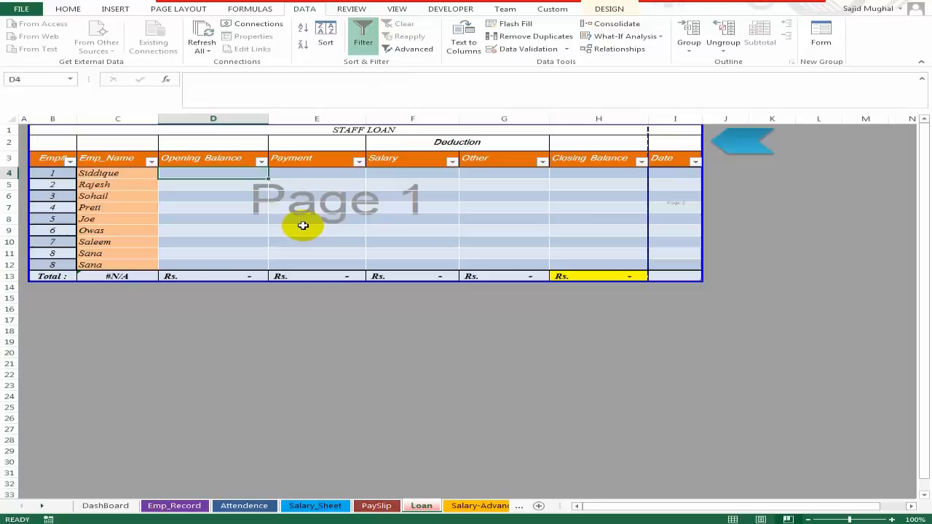
text(50,000)
key(Return)
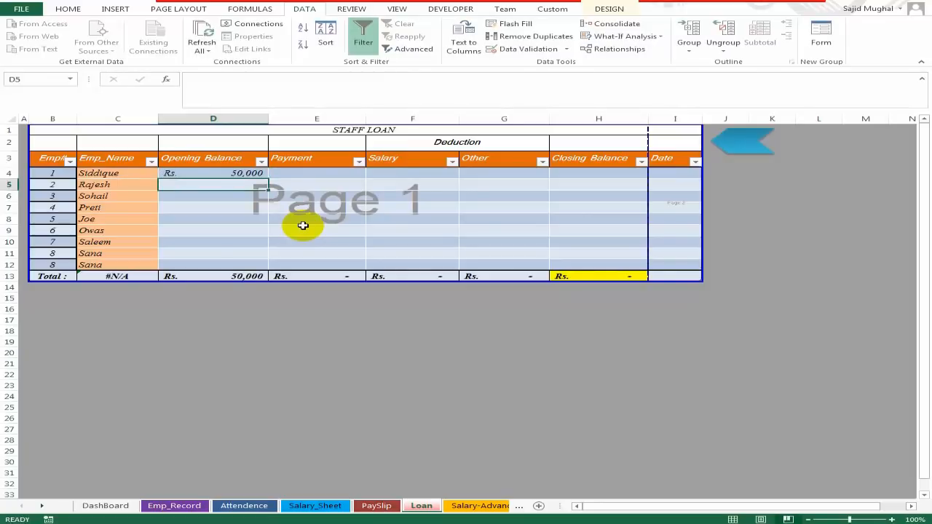
key(Return)
text(25000)
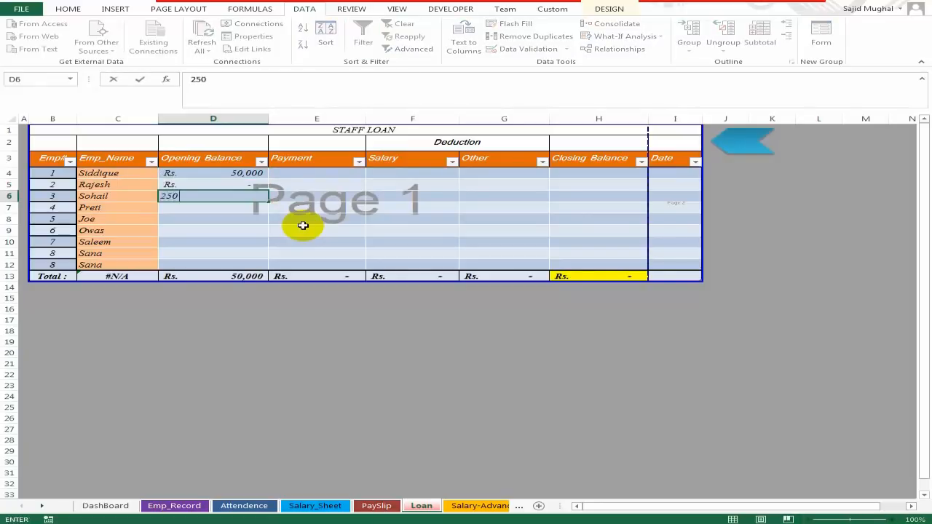
key(Return)
text(10000)
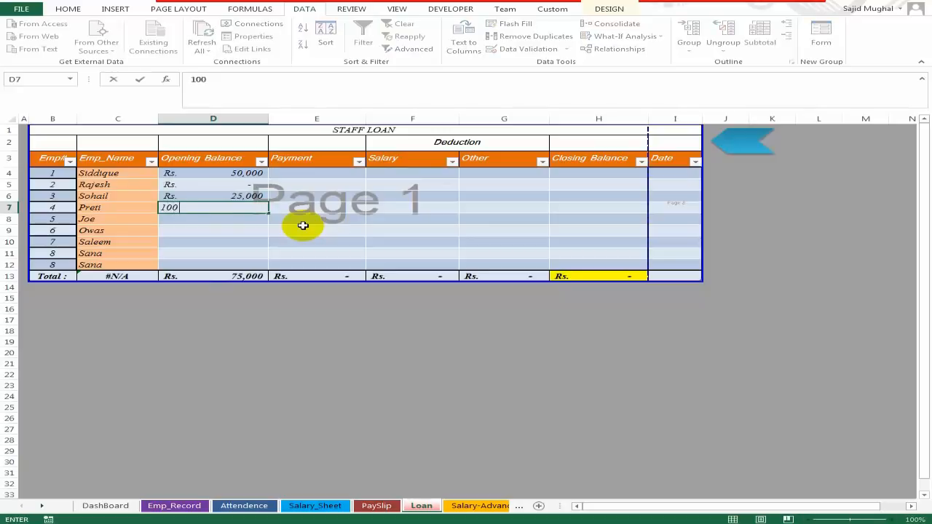
key(Return)
text(20000)
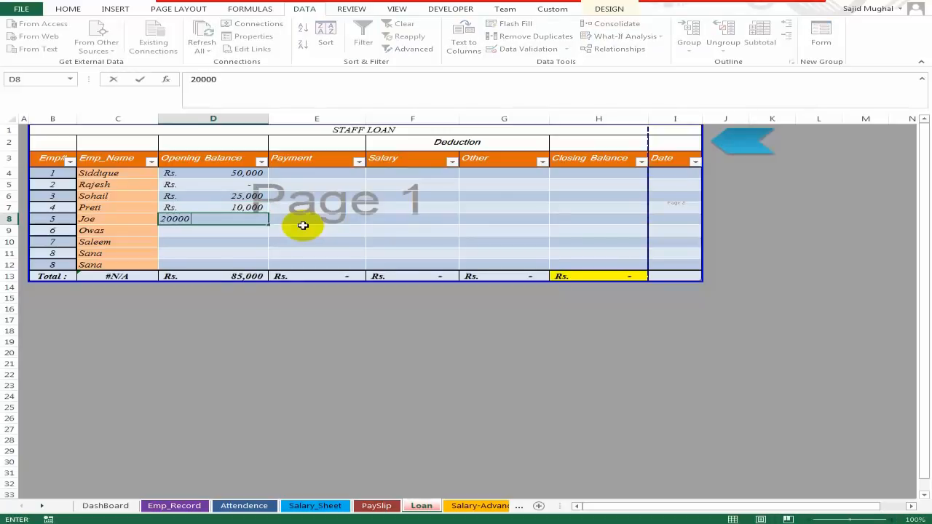
key(Return)
- Enter opening balances of 10,000, 10,000, 12,000 and 20,000 for the last four rows, D9:D12
text(10000)
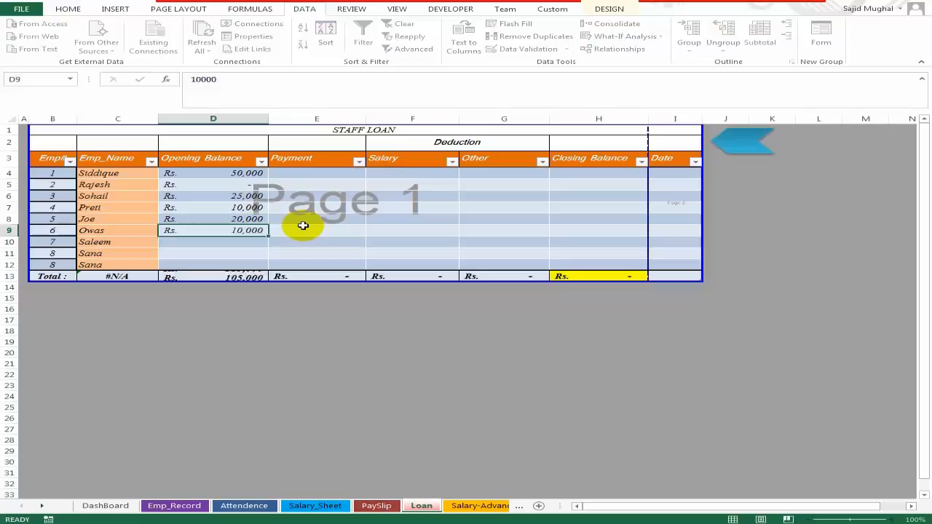
text(10000)
key(Return)
text(12,000)
key(Return)
text(20000)
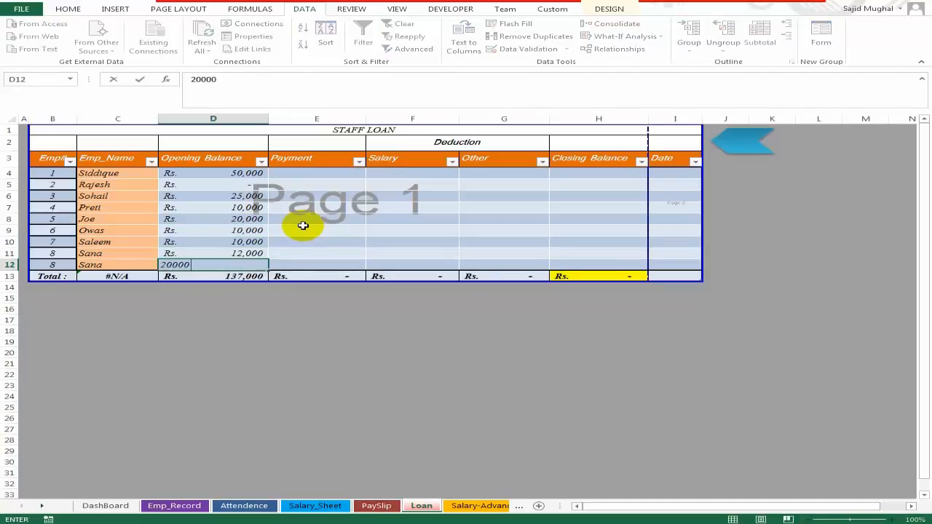
key(Return)
- Clear the lookup formula from the Total row's Emp_Name cell, C13, and go up to the Payment column's first rows
key(Left)
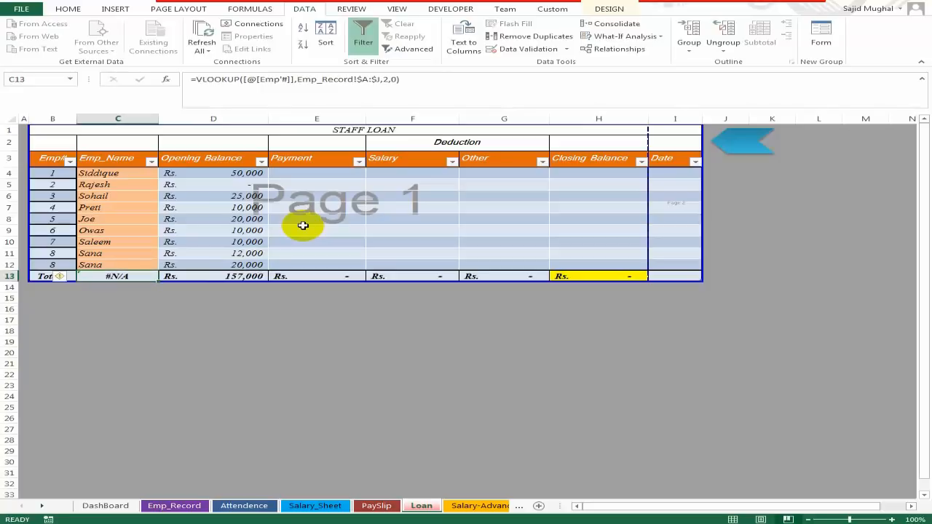
key(Delete)
key(Up)
key(Right)
key(Right)
key(Up)
key(Up)
key(Up)
key(Up)
key(Up)
key(Up)
key(Up)
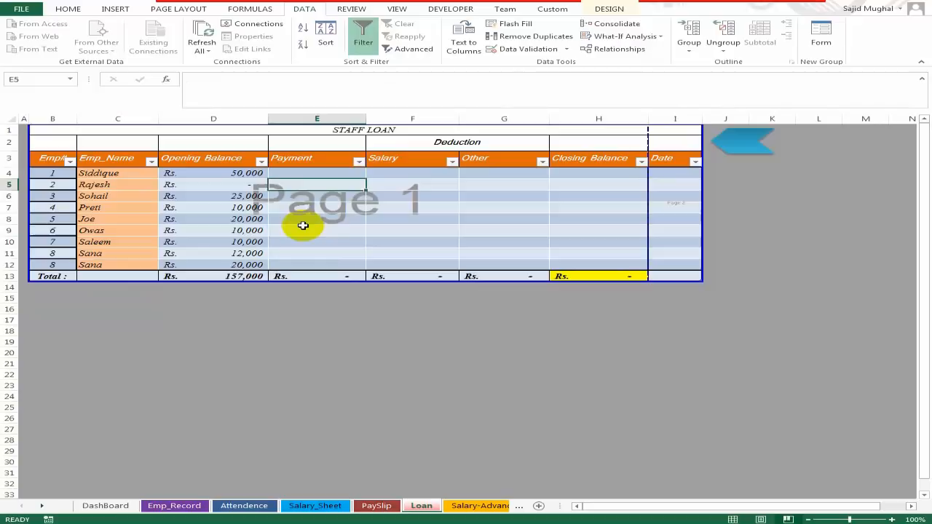
- Enter loan payments of 50,000 for employee 2 in E5 and 10,000 for employee 3 in E6
text(50000)
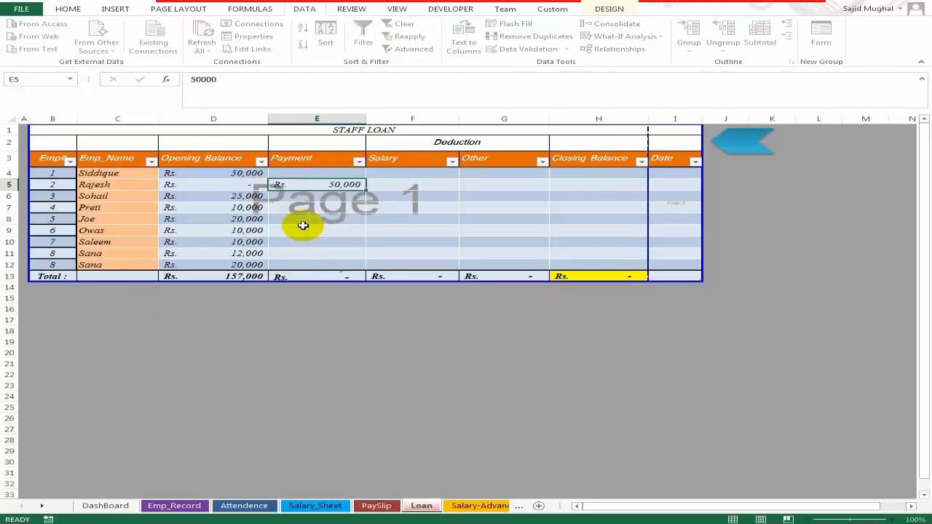
key(Return)
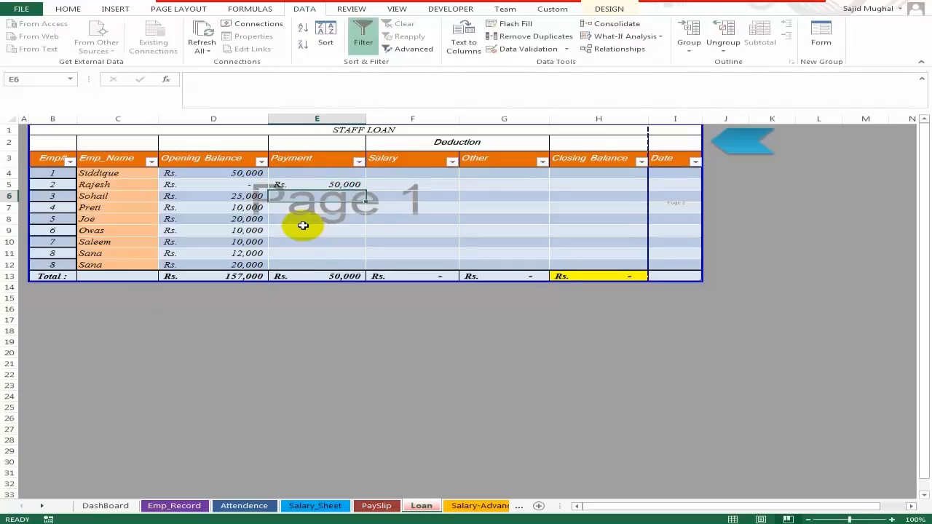
text(10,00)
key(Return)
- Enter salary deductions of 5,000, 2,000, 3,000 and 2,000 for the first four employees in F4:F7
key(Up)
key(Right)
key(Up)
key(Up)
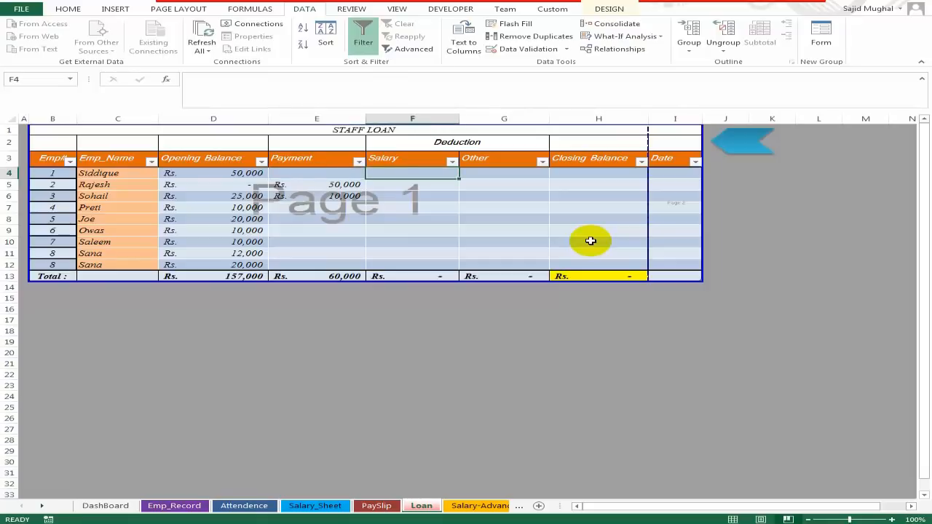
text(100)
key(Return)
key(Up)
text(5000)
key(Return)
text(2000)
key(Return)
text(3000)
key(Return)
text(2000)
key(Return)
- Enter salary deductions of 1,000, 2,000, 5,000, 1,000 and 1,000 for the remaining rows, F8:F12
text(30000)
key(Return)
key(Up)
text(1000)
key(Return)
text(2000)
key(Return)
text(5000)
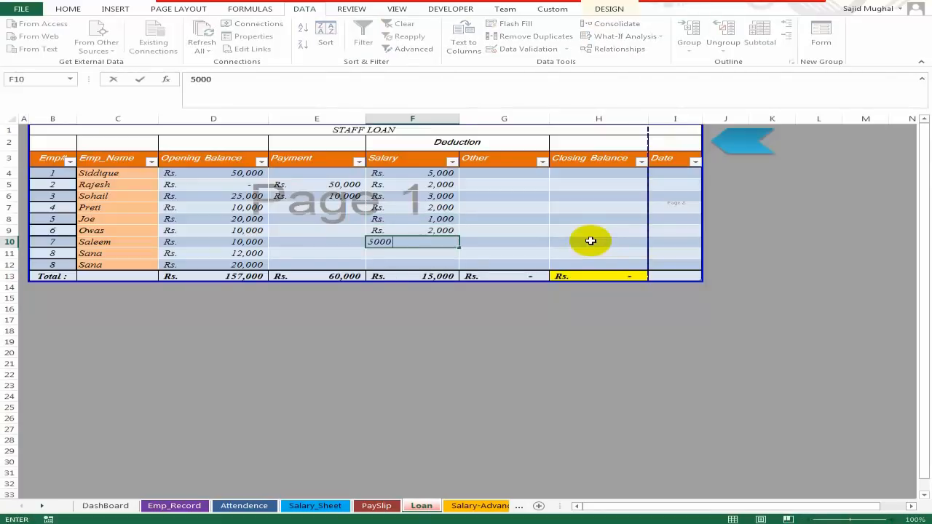
key(Return)
text(1000)
key(Return)
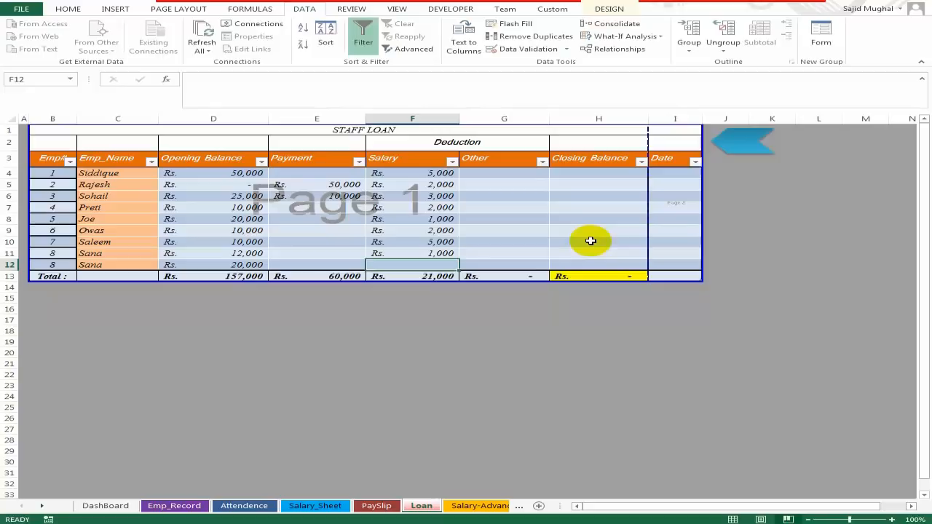
text(1,000)
key(Return)
- Change employee 7's salary deduction in F10 to 2,000
key(Up)
key(Up)
key(Up)
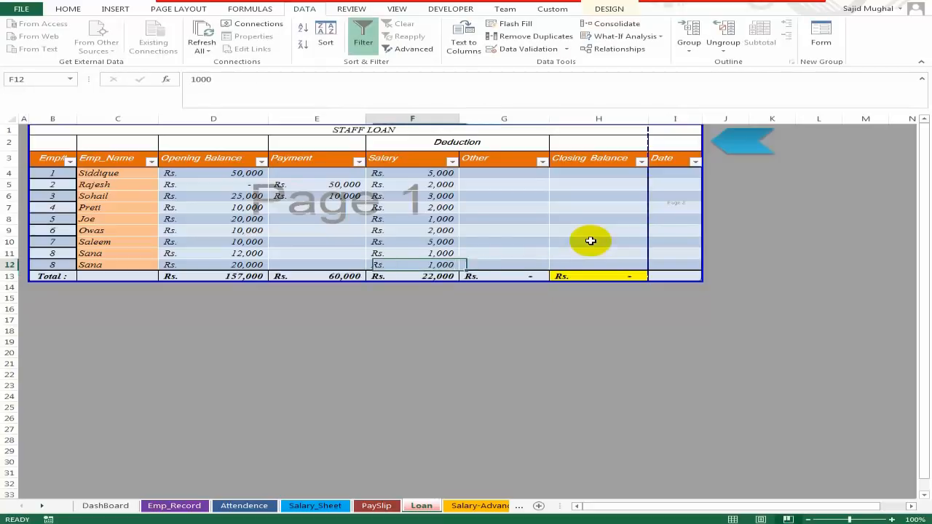
text(2,000)
key(Right)
- Examine the Other deduction cells in column G alongside the Salary deductions
key(Up)
key(Up)
key(Up)
key(Up)
key(Up)
key(Up)
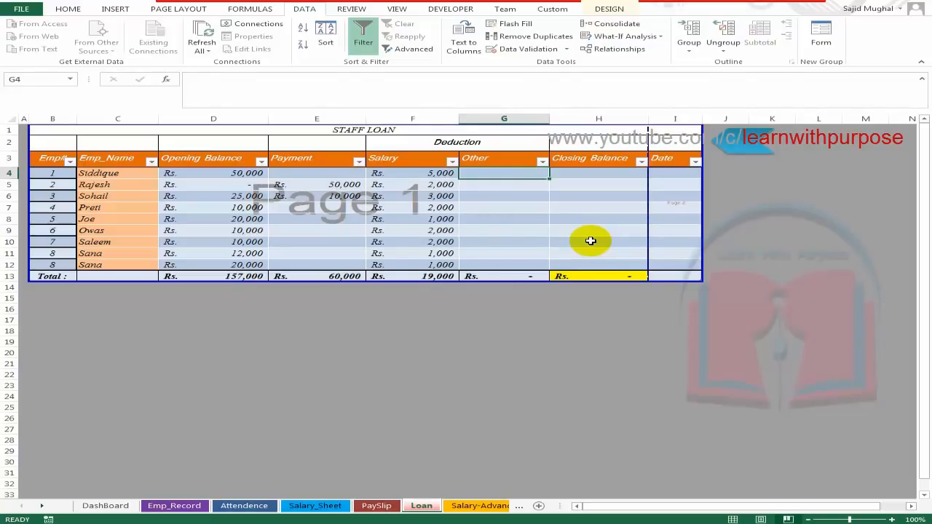
key(Left)
key(Right)
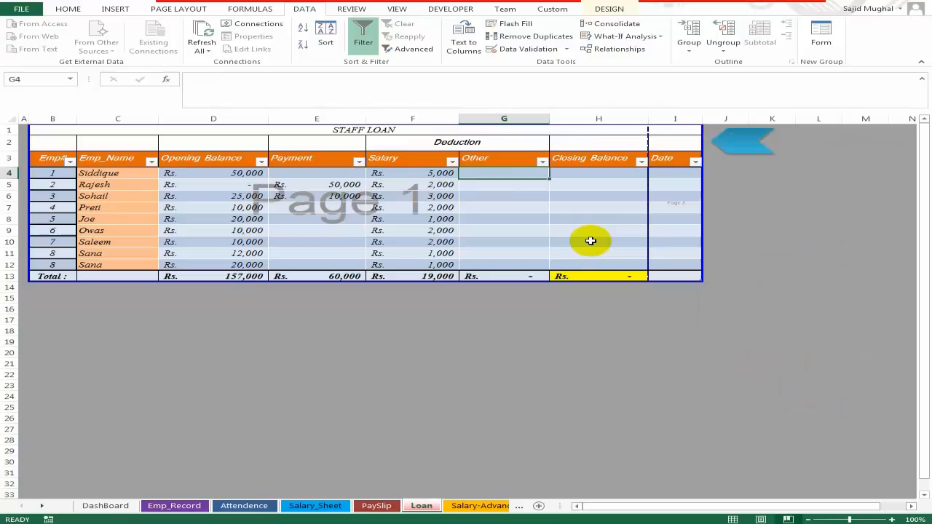
click(509, 197)
click(508, 243)
click(503, 184)
click(401, 182)
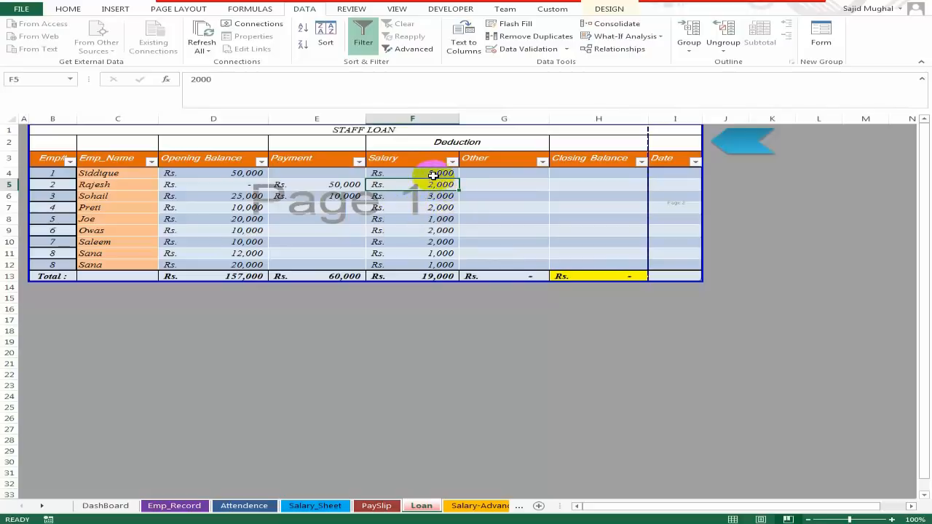
click(502, 183)
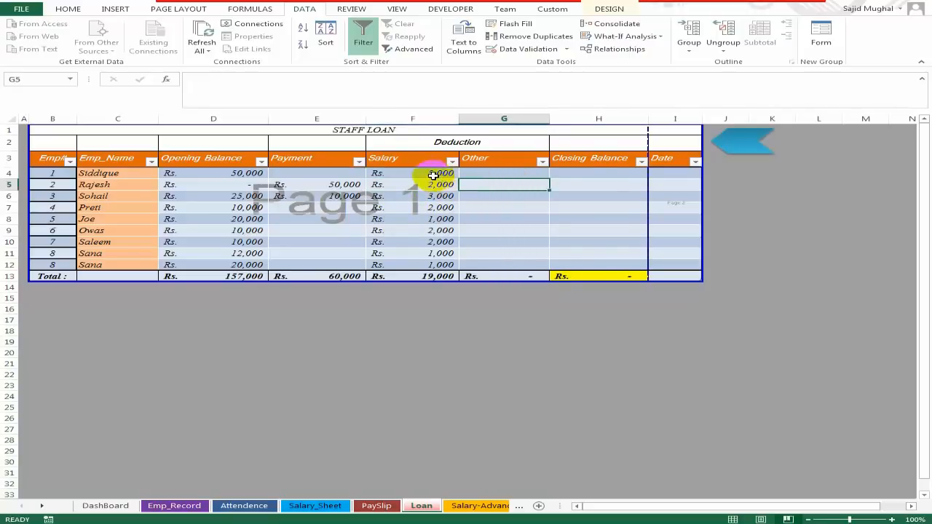
- Calculate the first Closing Balance in H4 as Opening Balance plus Payment minus Salary minus Other
click(629, 172)
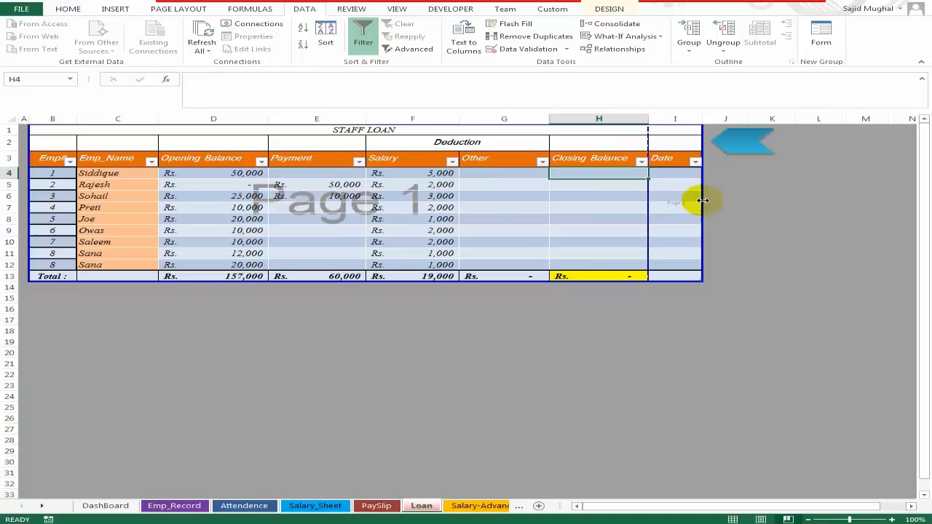
text(=)
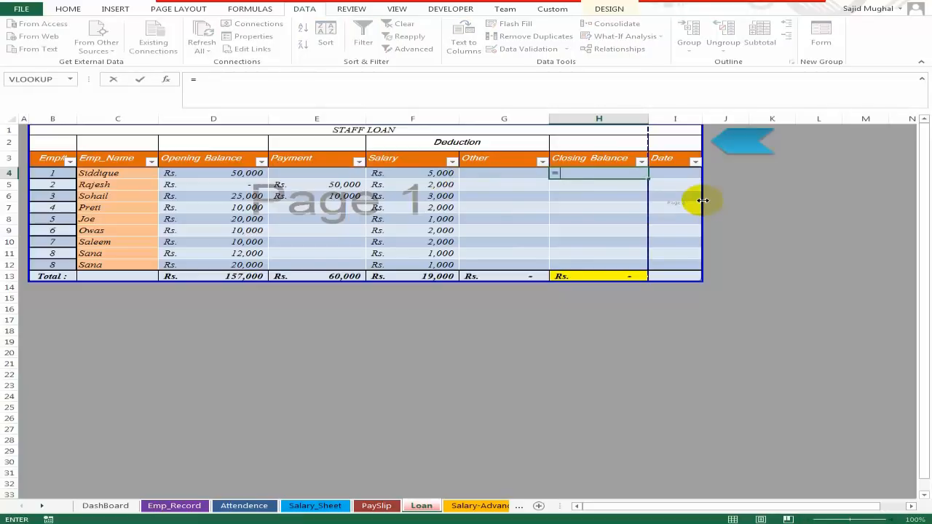
click(227, 173)
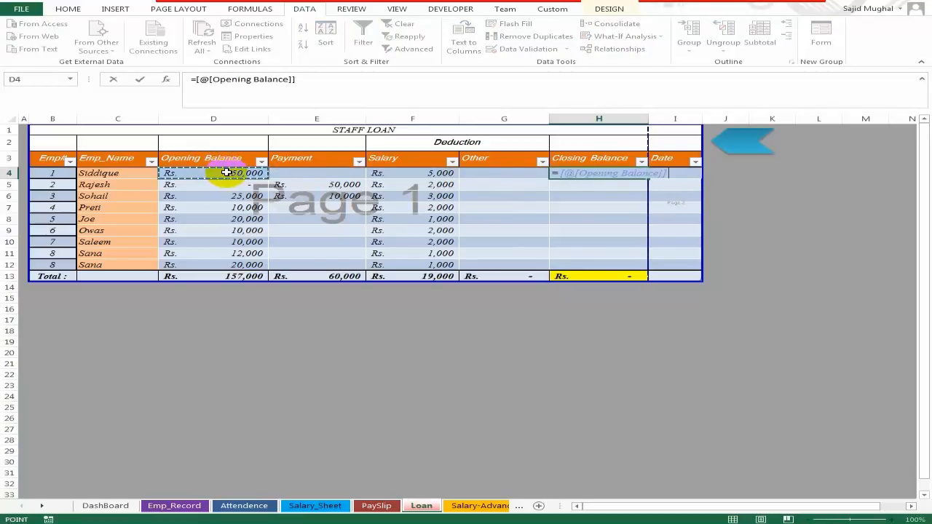
text(+)
click(297, 173)
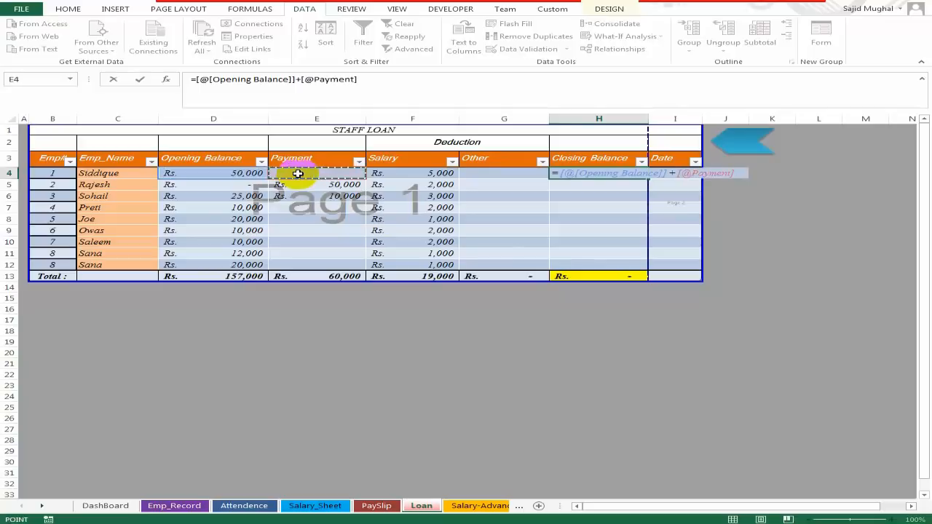
click(409, 183)
click(412, 173)
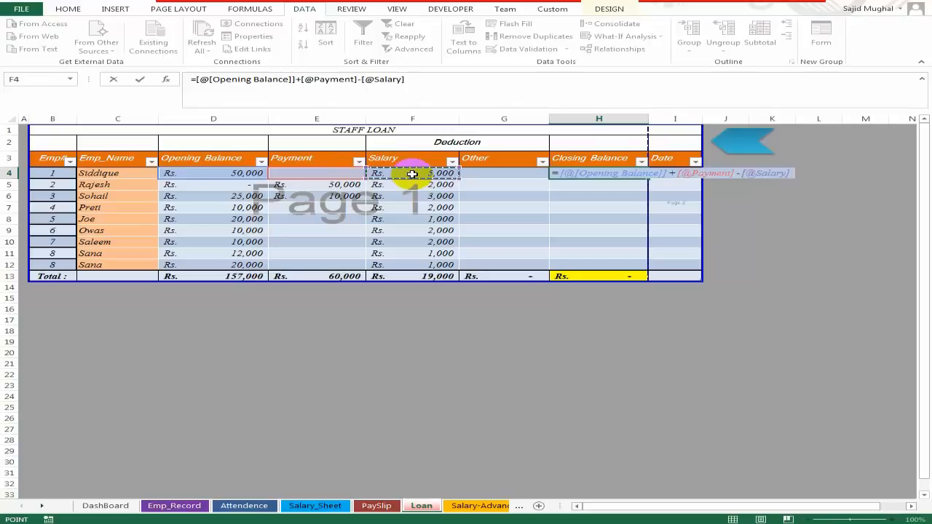
text(-)
click(514, 173)
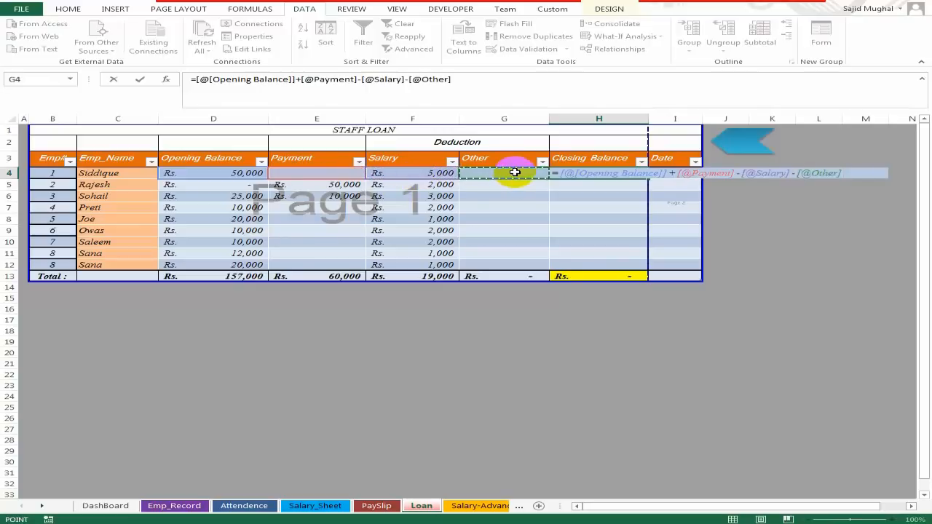
key(Return)
- Fill the Closing Balance formula down from H4 to H12
key(Up)
key(shift+Down)
key(shift+Down)
key(shift+Down)
key(shift+Down)
key(shift+Down)
key(shift+Down)
key(shift+Down)
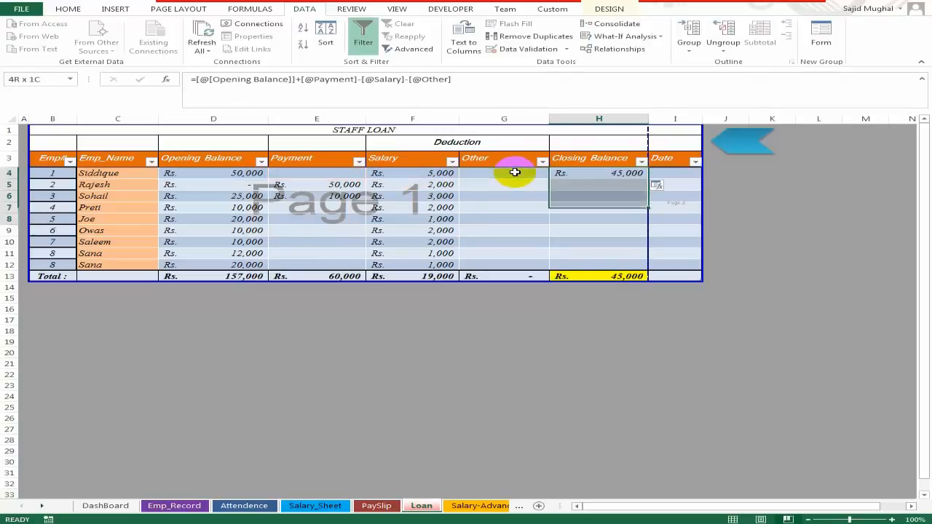
key(shift+Down)
key(ctrl+d)
- Enter the dates 20-Nov in I4 and 21-Oct in I5 of the Date column
key(Right)
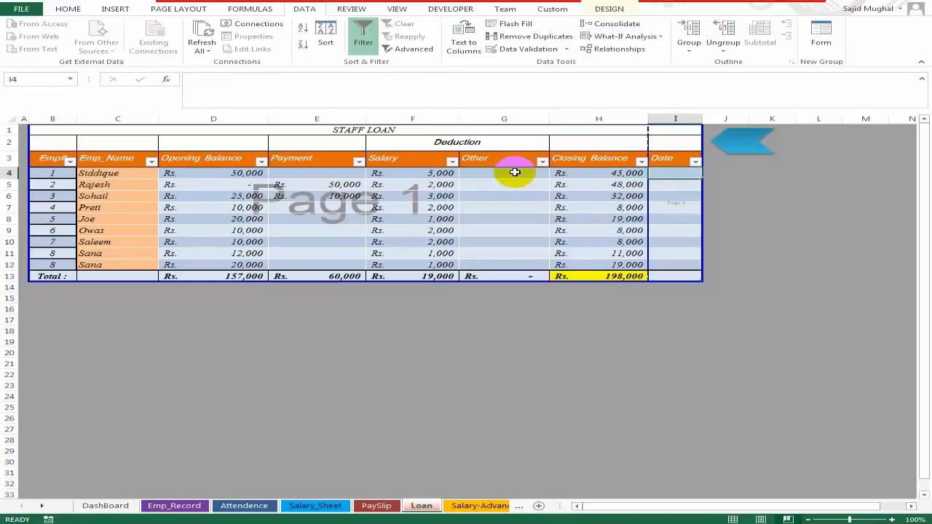
text(20nov)
key(Return)
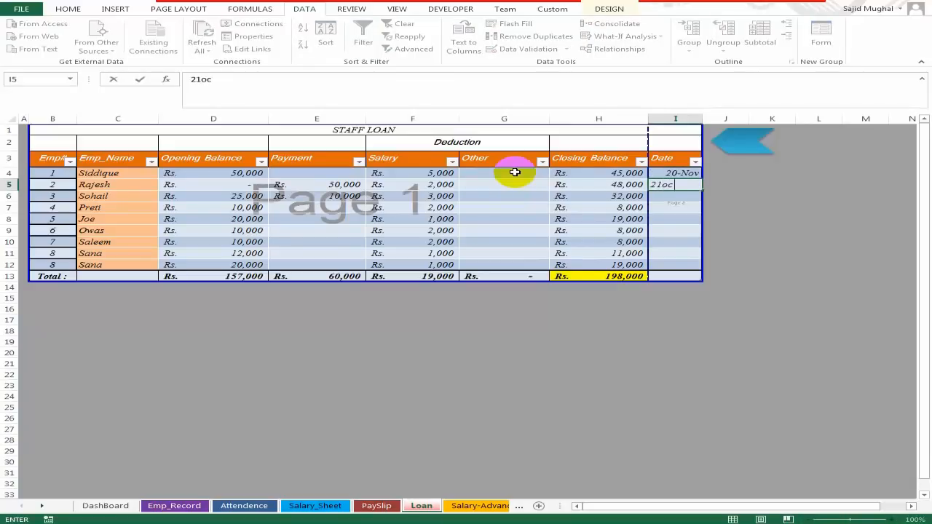
text(21oct)
key(ctrl+Return)
- Fill the 21-Oct date down from I5 to I12
key(shift+Down)
key(shift+Down)
key(shift+Down)
key(shift+Down)
key(shift+Down)
key(shift+Down)
key(shift+Down)
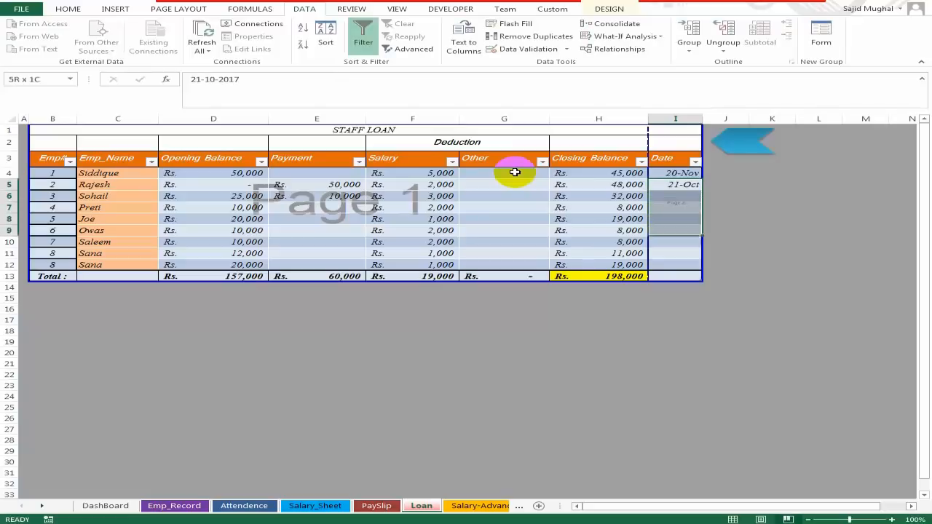
key(ctrl+d)
- Re-enter the Closing Balance total in H13 as =SUM(H4:H12)
key(Down)
key(Down)
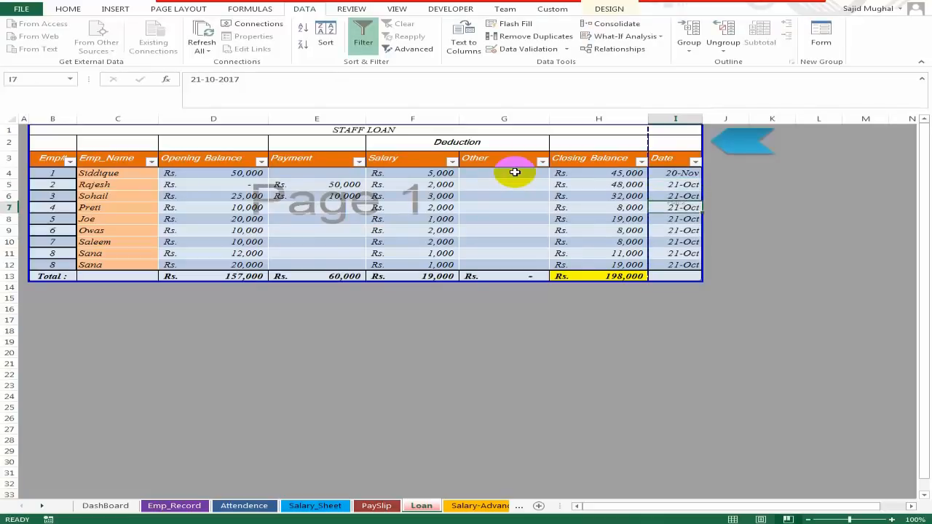
key(ctrl+Down)
key(Left)
key(Down)
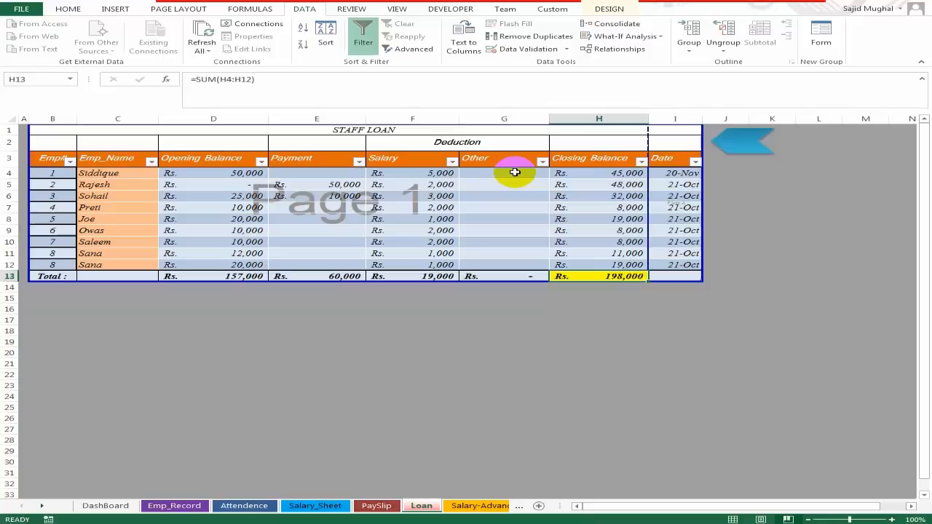
key(F2)
key(ctrl+Return)
text(=SUM()
key(Up)
key(shift+Up)
key(shift+Up)
key(shift+Up)
key(shift+Up)
key(shift+Up)
key(shift+Up)
key(shift+Up)
key(shift+Up)
key(ctrl+Return)
- Check the SUM formulas in the Total row for the Other, Salary, Payment, Opening Balance and Closing Balance columns
key(ctrl+a)
click(509, 277)
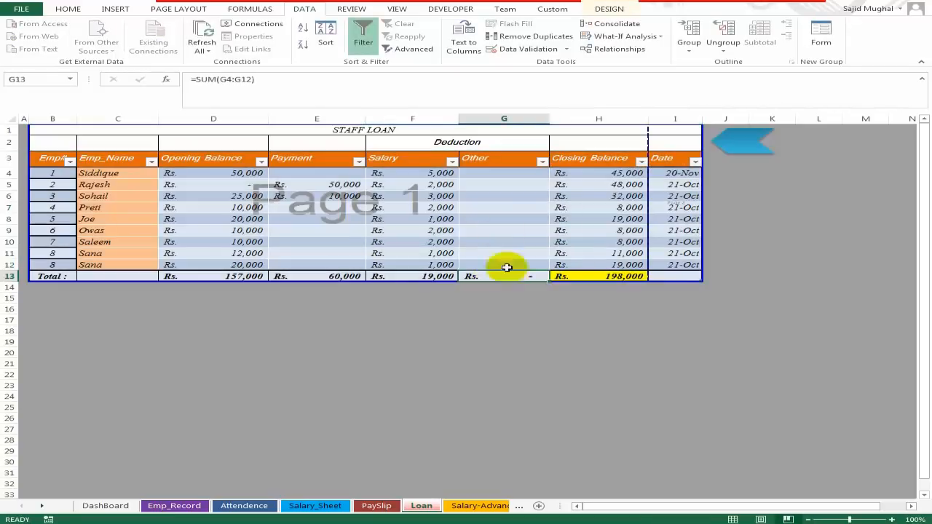
click(441, 276)
key(F2)
key(ctrl+Return)
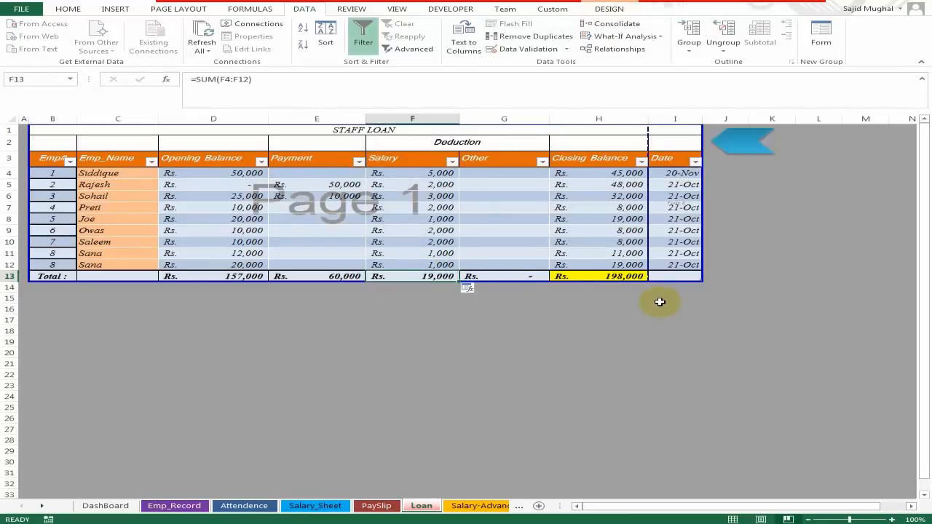
click(313, 276)
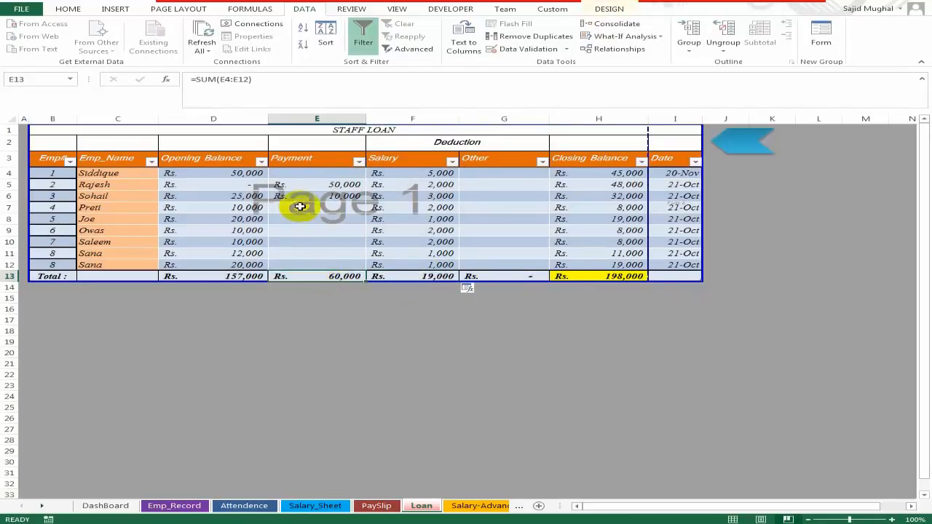
click(248, 275)
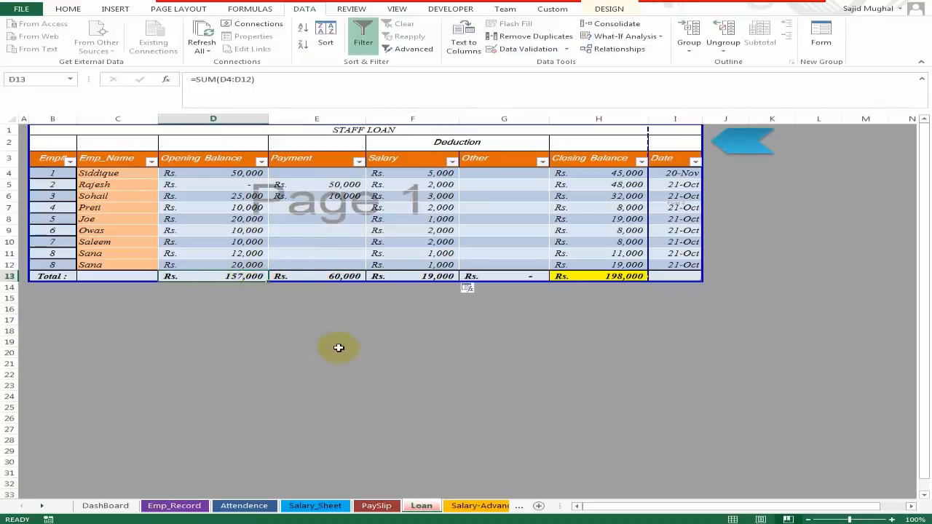
click(604, 276)
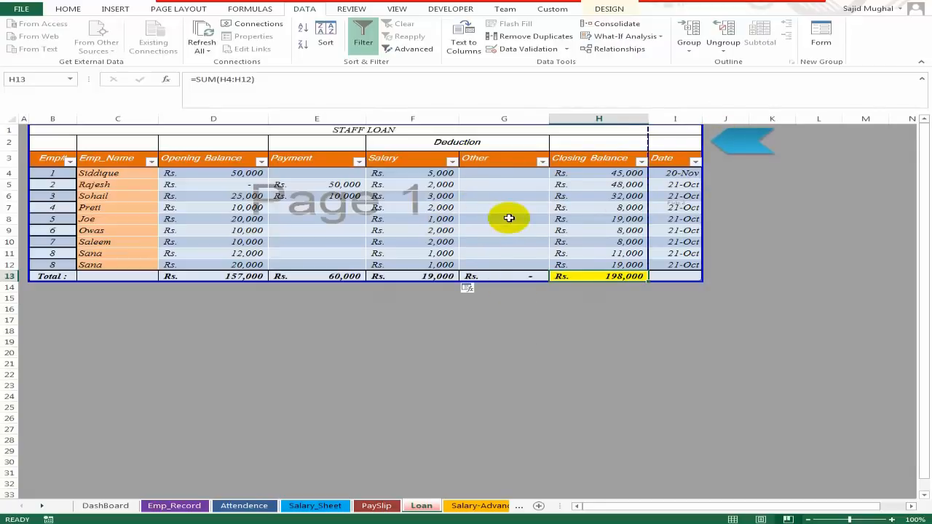
- Return to the DashBoard, open the Advance Salary sheet, and look over its first Emp# and Emp_Name cells
click(740, 136)
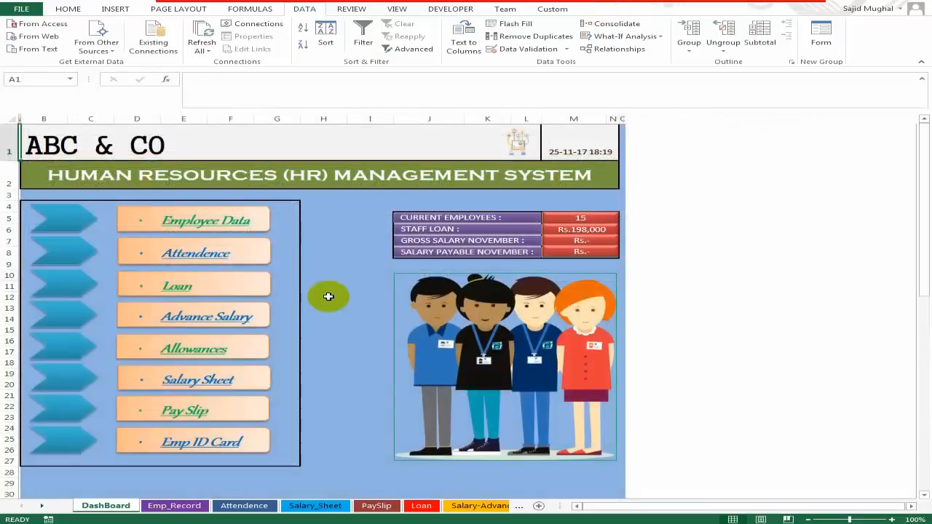
click(207, 324)
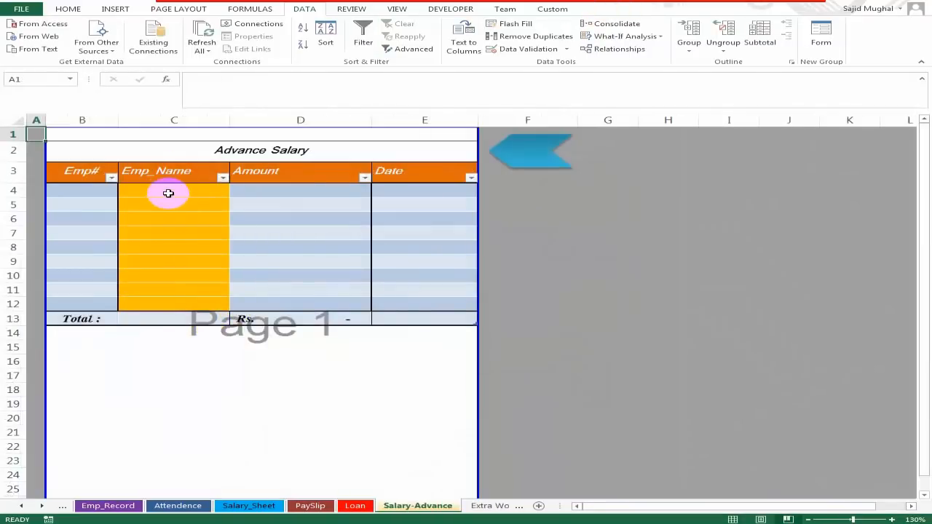
click(171, 191)
click(82, 189)
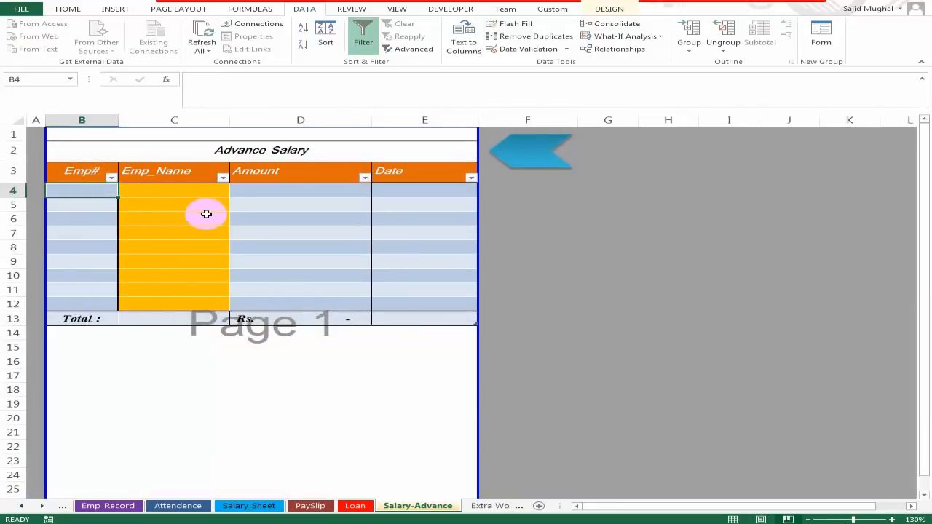
click(150, 206)
click(89, 192)
click(135, 208)
- Apply list data validation to Emp# cell B4 with the source =Emp_Record!$A:$A
click(91, 196)
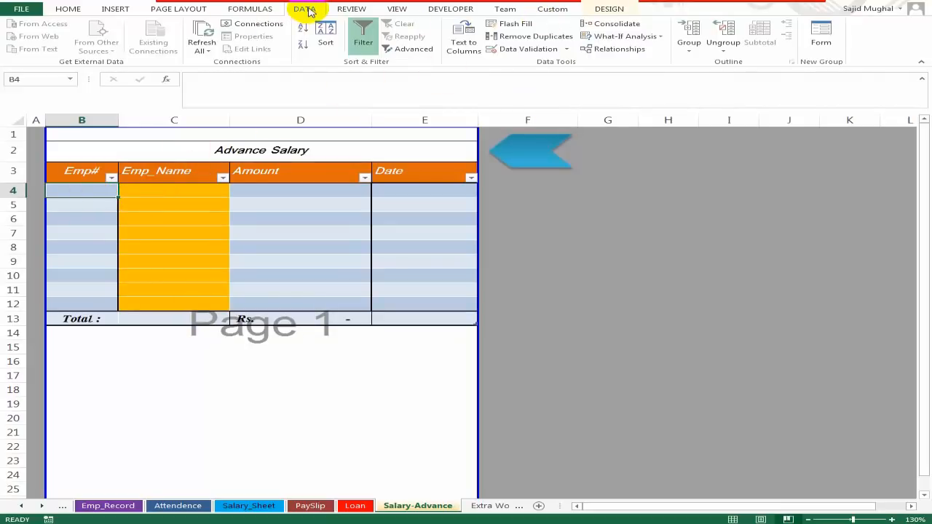
click(522, 49)
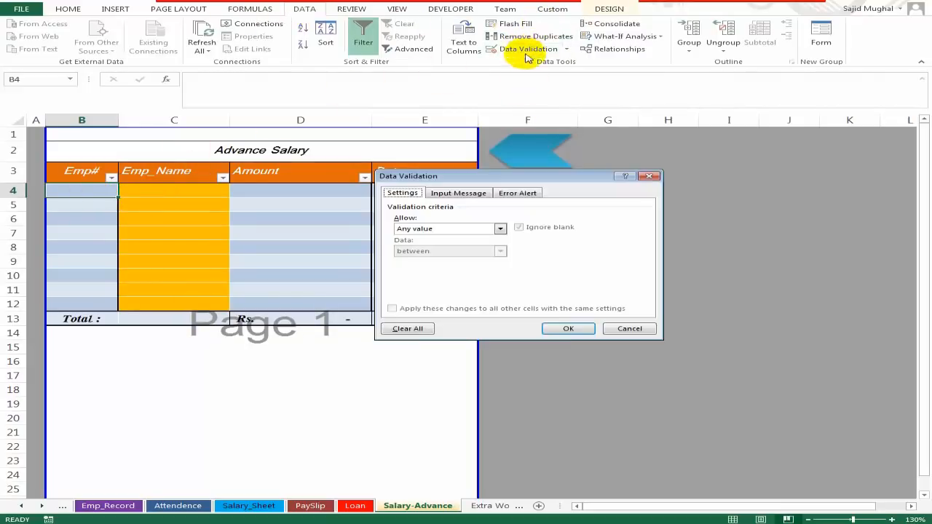
click(500, 228)
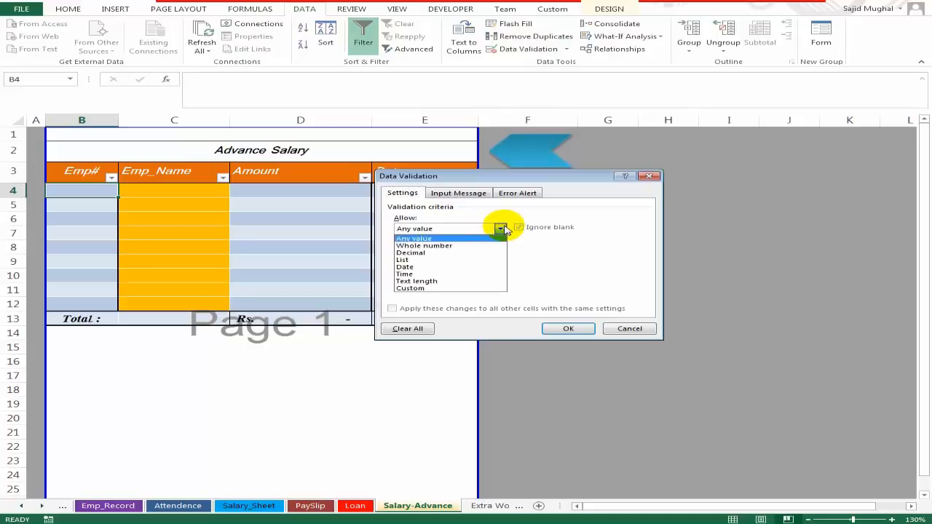
click(445, 261)
click(562, 272)
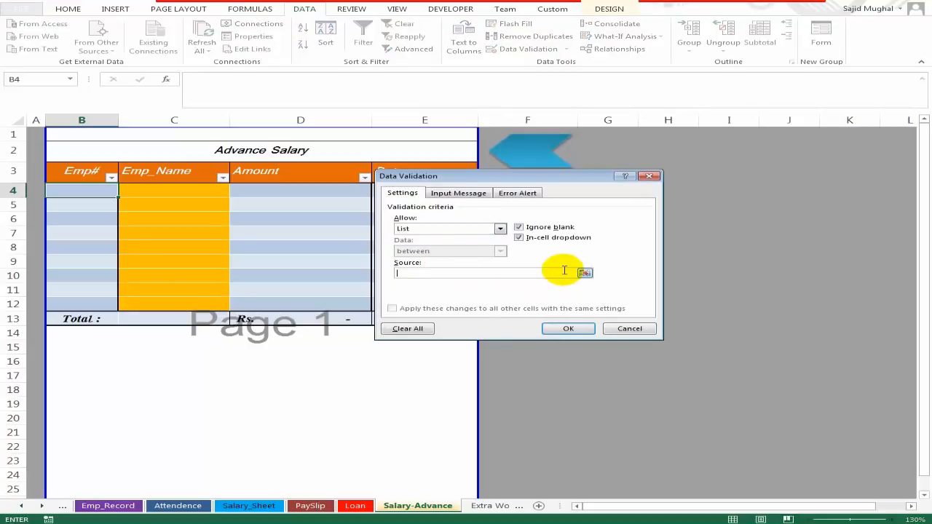
click(107, 506)
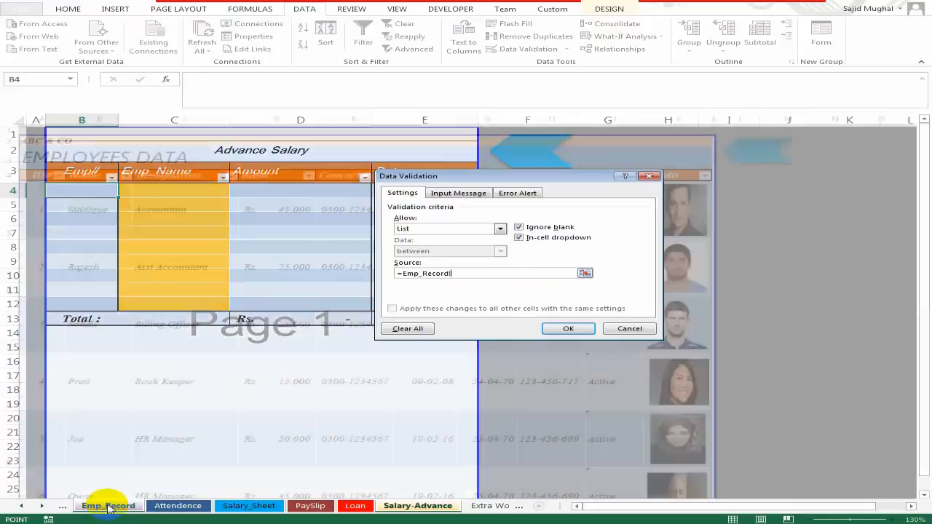
click(45, 117)
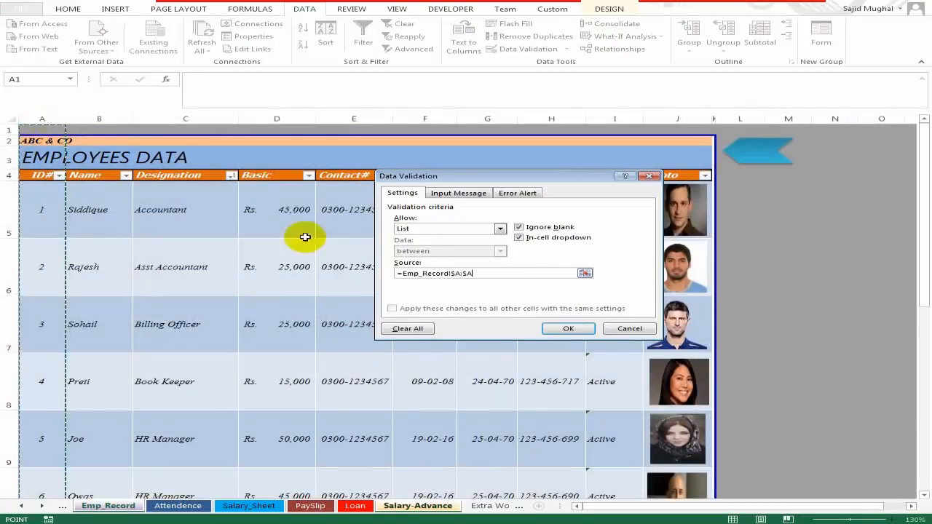
click(568, 329)
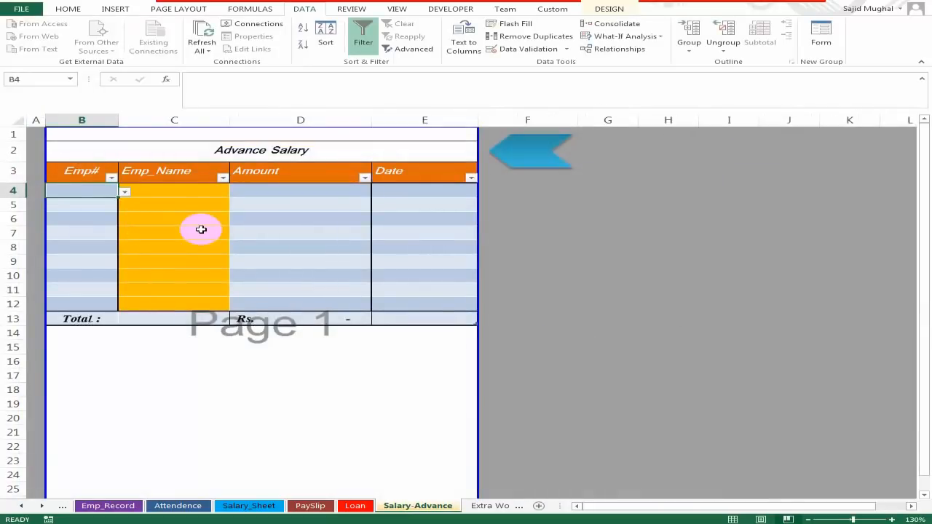
- Fill the validated Emp# cell B4 down through B12
key(shift+Down)
key(shift+Down)
key(shift+Down)
key(shift+Down)
key(shift+Down)
key(shift+Down)
key(shift+Down)
key(shift+Down)
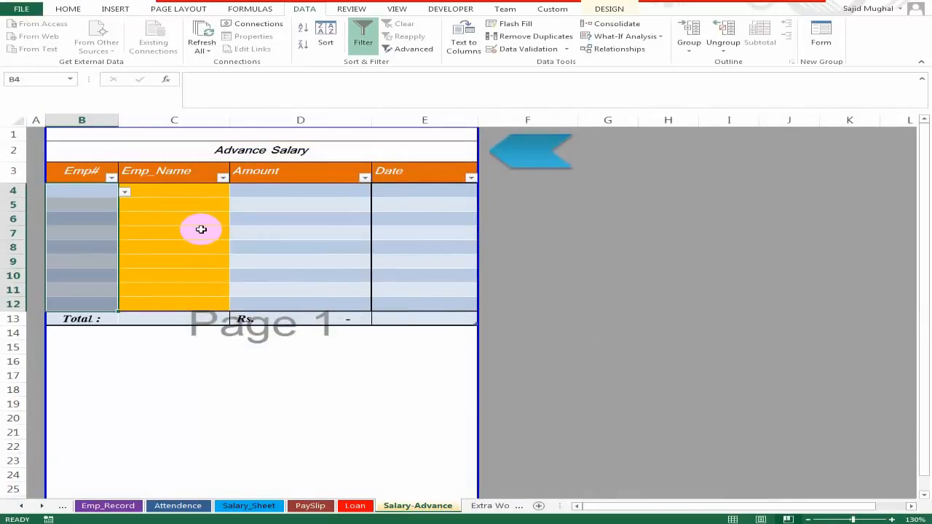
key(ctrl+d)
- Enter the employee IDs 1, 2, 1, 3, 4, 5, 5, 6 and 1 in B4 through B12
key(shift+Up)
key(shift+Up)
key(shift+Up)
key(shift+Up)
key(shift+Up)
key(shift+Up)
key(shift+Up)
key(shift+Up)
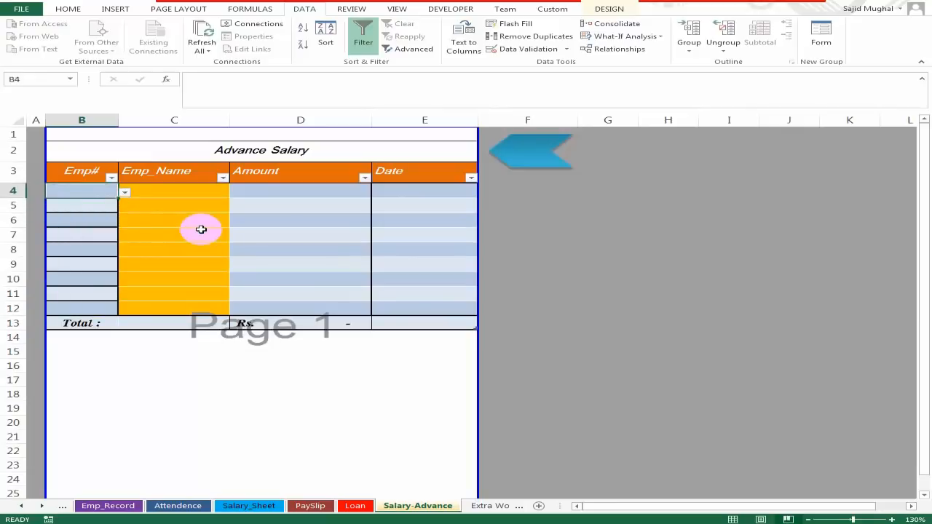
text(1)
key(Return)
text(2)
key(Return)
text(1)
key(Return)
text(3)
key(Return)
text(4)
key(Return)
text(5)
key(Return)
text(5)
key(Return)
text(6)
key(Return)
text(1)
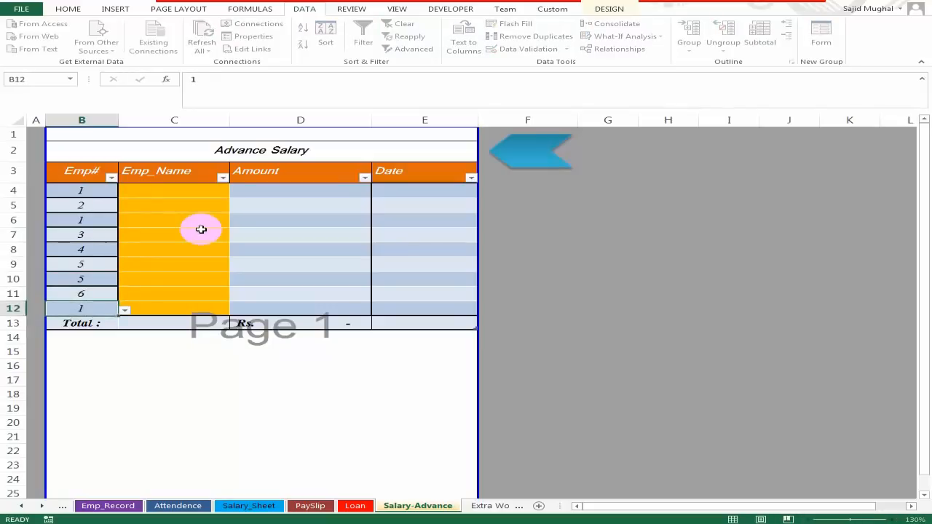
- Enter =VLOOKUP([@[Emp'#]],Emp_Record!$A:$J,2,0) in Emp_Name cell C4 to look up the employee names
key(Tab)
key(ctrl+Up)
key(Down)
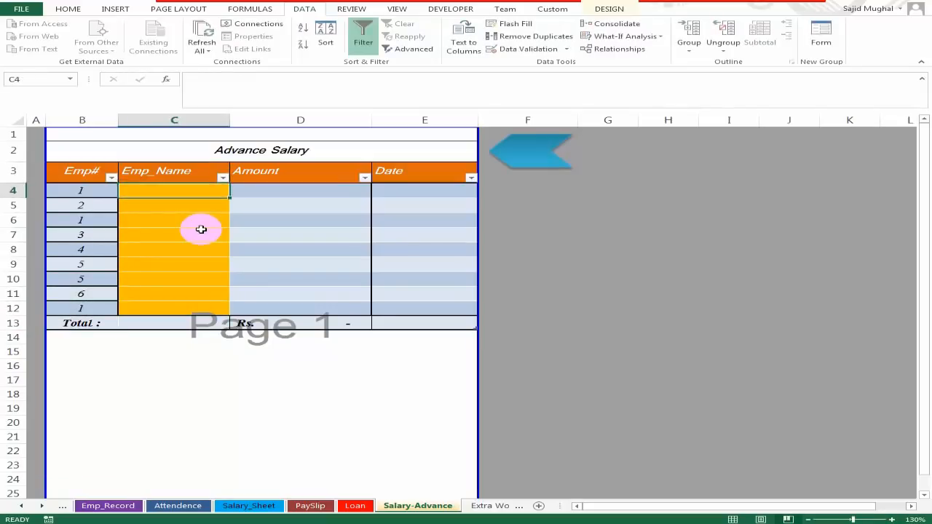
text(=)
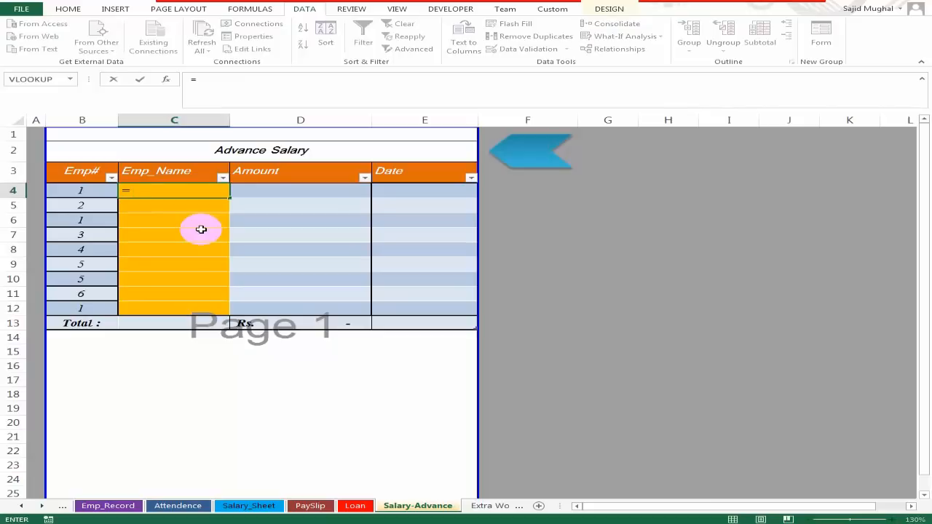
text(vl)
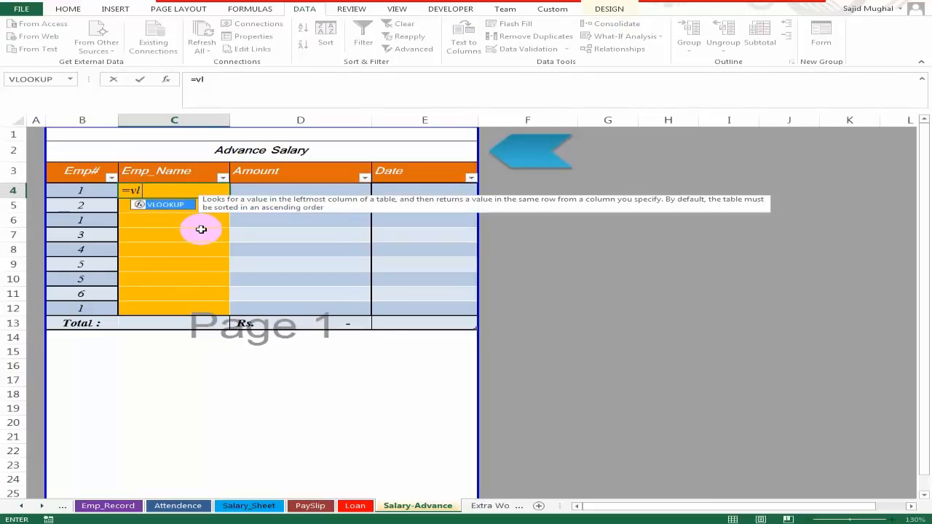
key(Tab)
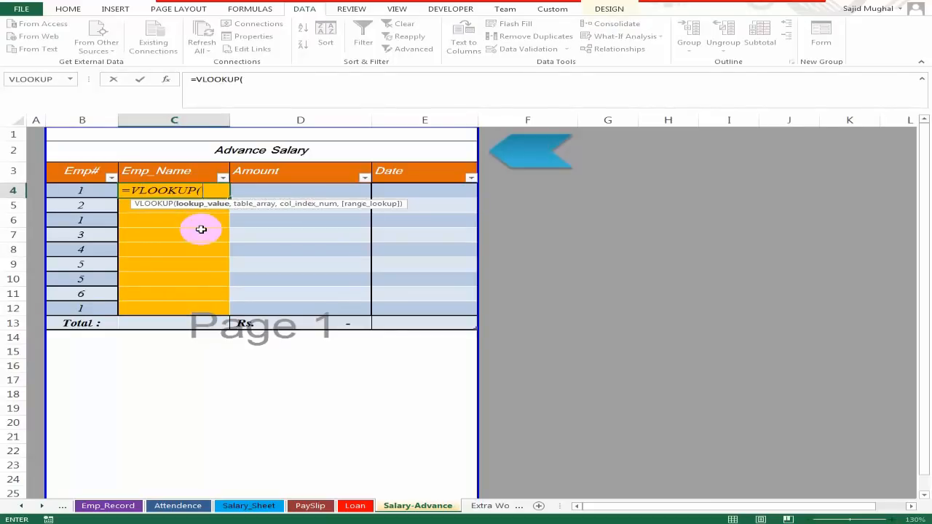
key(Left)
text(,)
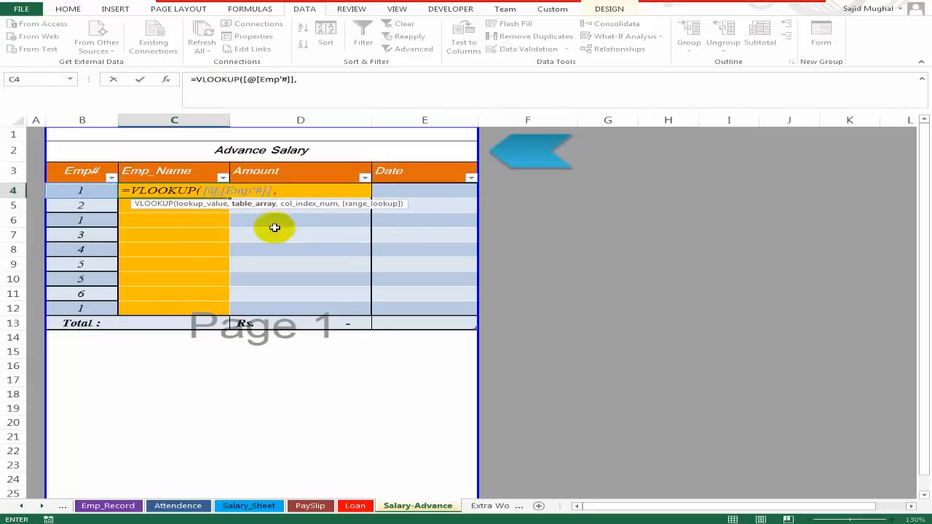
click(109, 510)
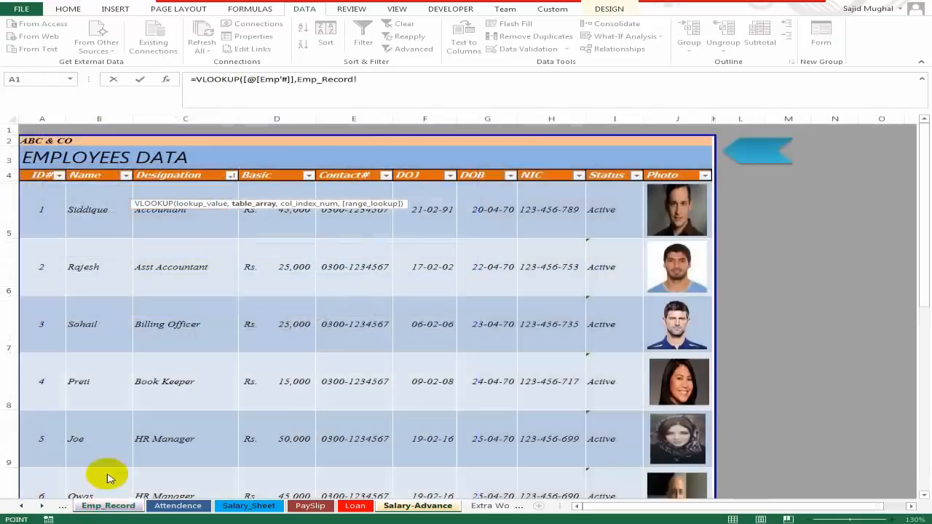
drag(36, 118, 707, 113)
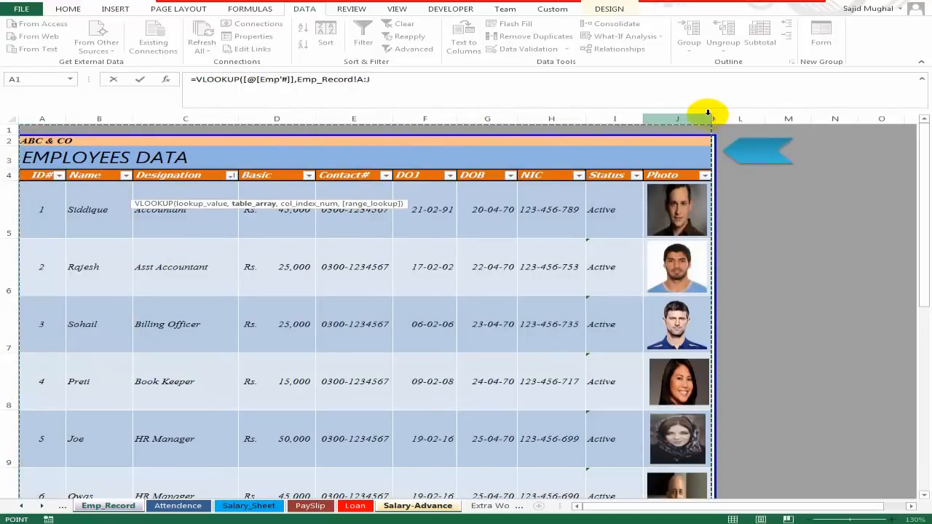
text(,)
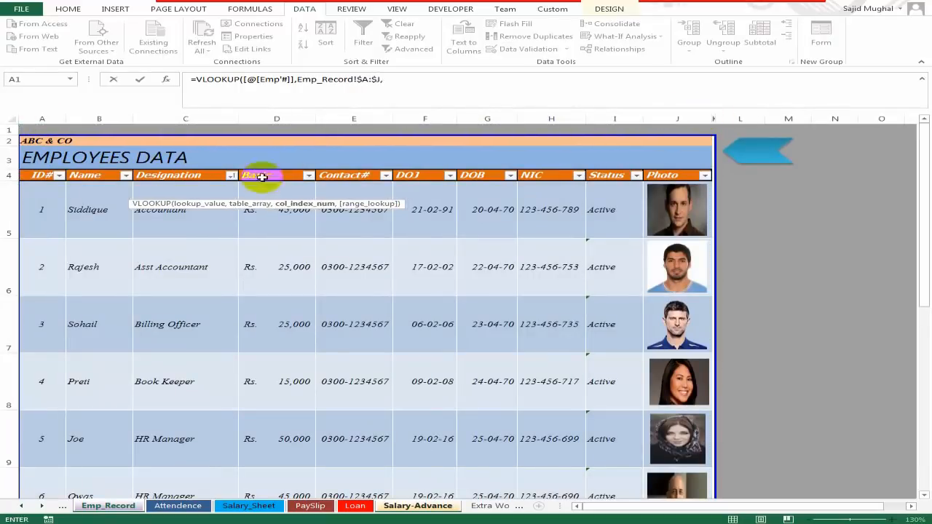
text(2)
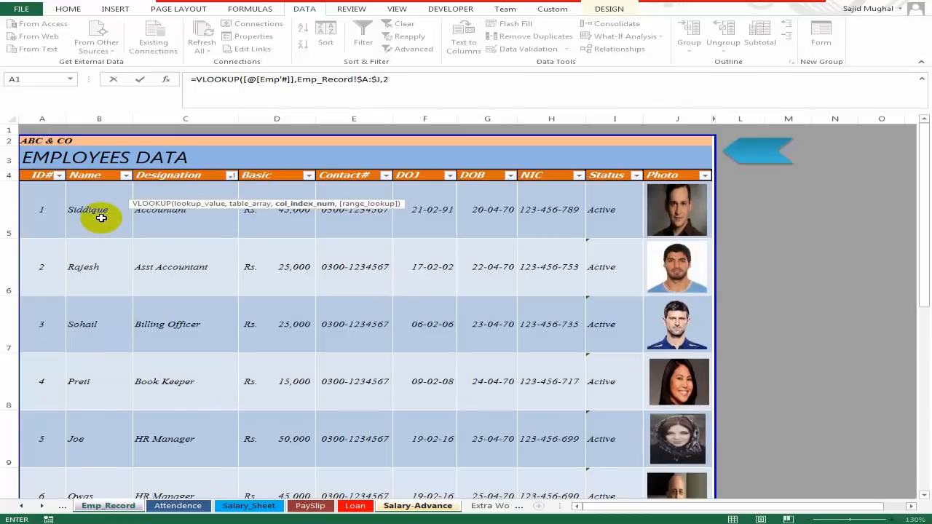
text(,0)
key(Return)
- Check the lookup formulas in Emp_Name cells C4 and C5
key(Up)
key(F2)
key(Return)
key(F2)
key(Return)
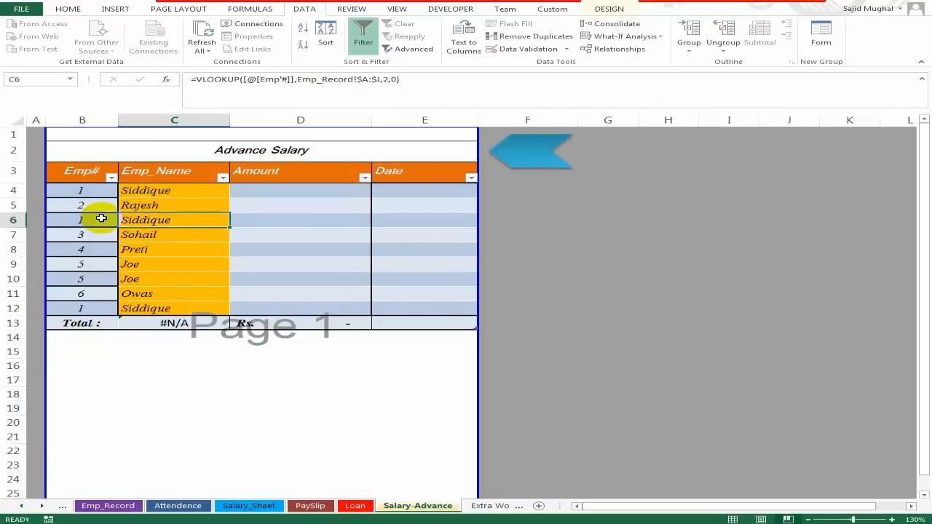
- Enter the advance amounts 1,000, 2,000, 5,000, 1,000, 3,000, 2,000, 1,000, 1,000 and 10,000 in D4 through D12
key(Up)
key(Up)
key(Right)
key(Down)
key(Up)
text(1000)
key(Return)
text(2,000)
key(Return)
text(5,0)
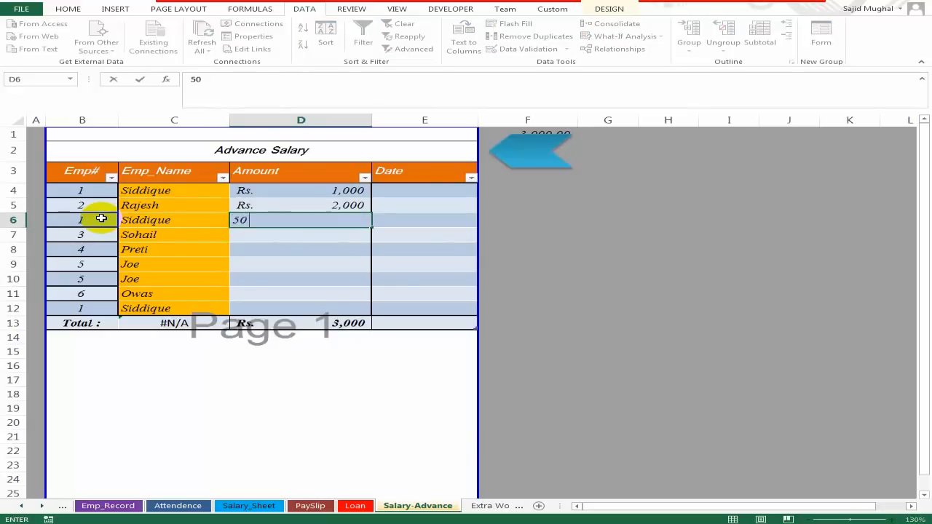
text(00)
key(Return)
text(1000)
key(Return)
text(3,000)
key(Return)
text(20)
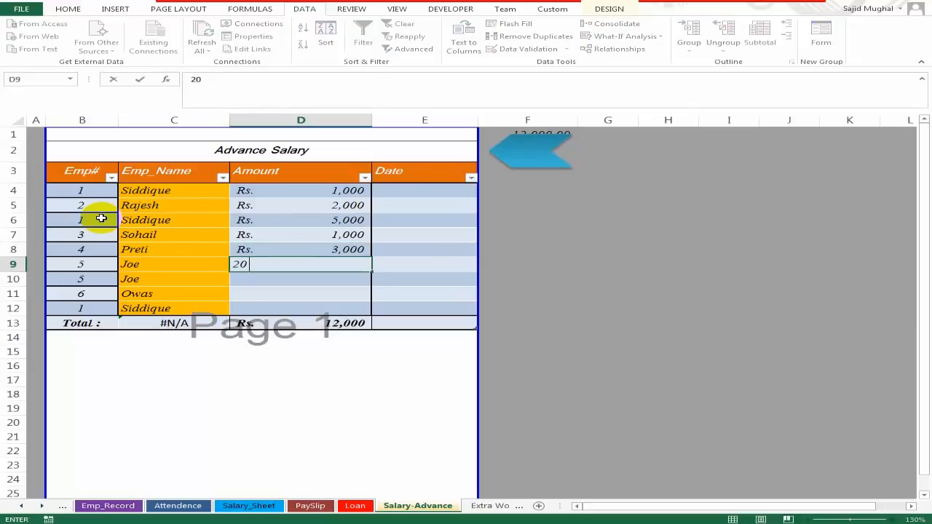
key(Return)
text(1,000)
key(Return)
text(10,00)
key(Return)
text(10000)
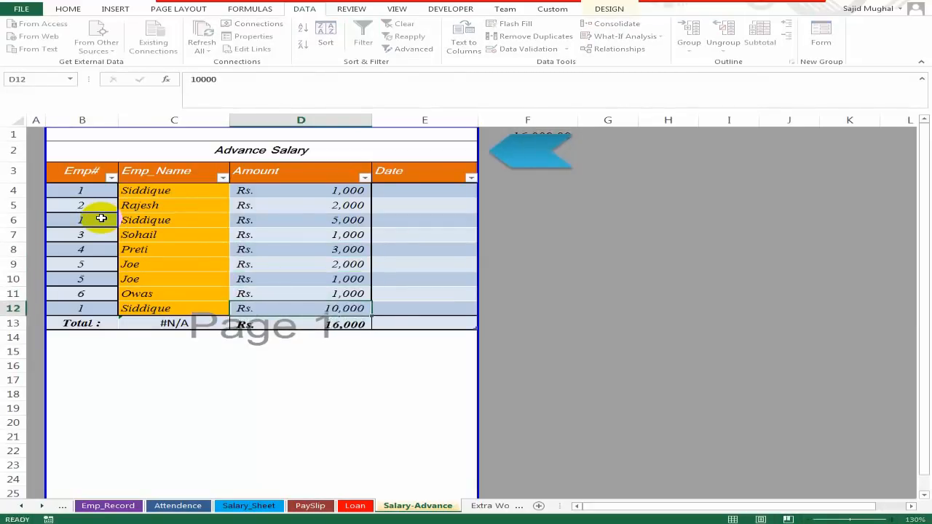
key(Return)
- Clear Emp_Name cell C13 in the Total row and check the Amount total formula in D13
key(Left)
key(Delete)
key(Right)
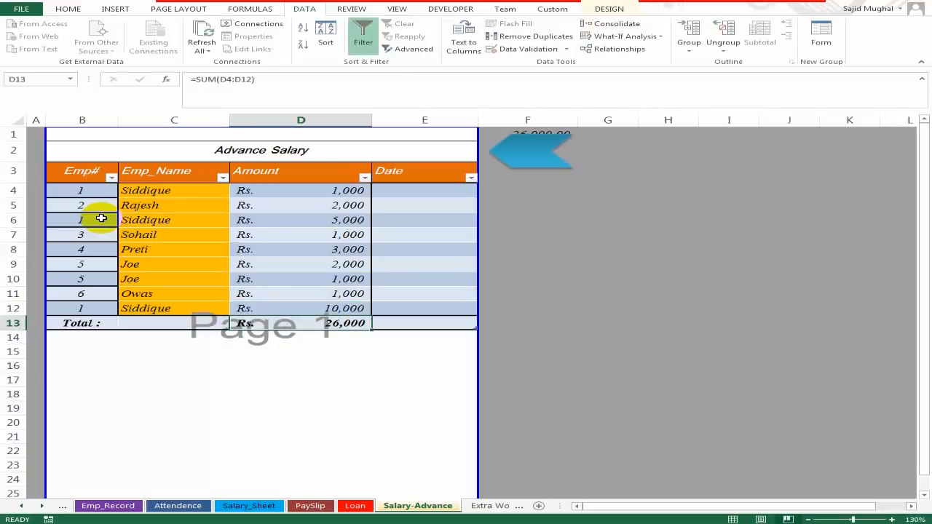
key(F2)
key(Return)
- Re-enter the Amount total in D13 as =SUM(D3:D12) and check the formula
key(Up)
text(=SUBSTITUTE()
key(BackSpace)
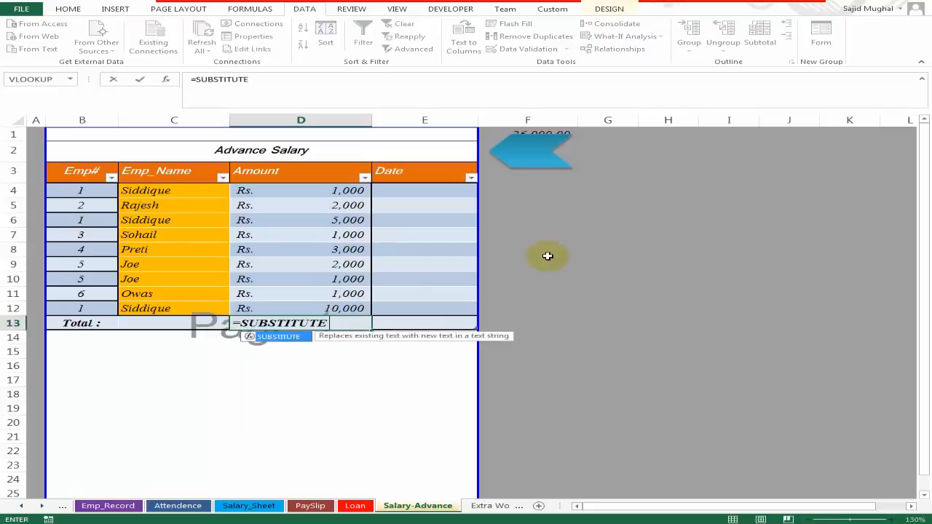
key(BackSpace)
key(BackSpace)
key(BackSpace)
key(BackSpace)
key(BackSpace)
key(BackSpace)
key(BackSpace)
text(sum)
key(Tab)
key(Up)
key(shift+Up)
key(shift+Up)
key(shift+Up)
key(shift+Up)
key(shift+Up)
key(shift+Up)
key(shift+Up)
key(shift+Up)
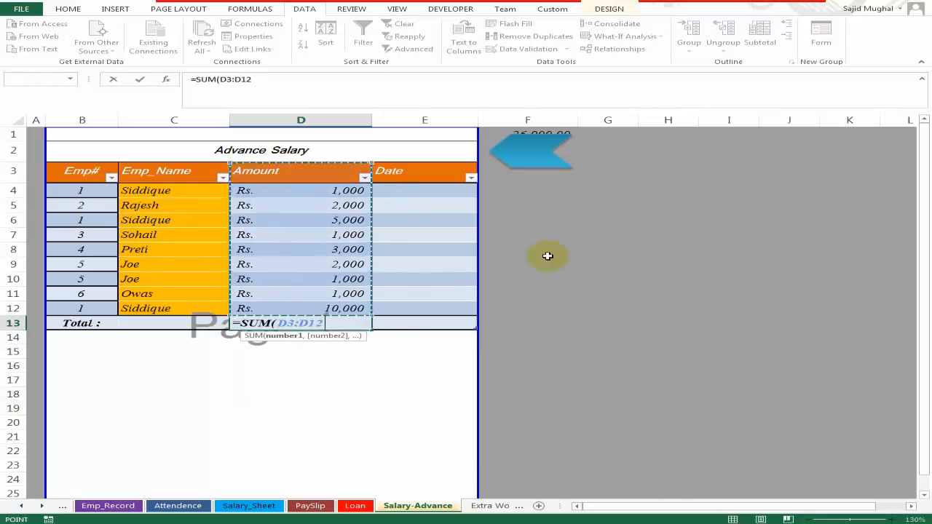
key(Return)
key(Up)
key(Up)
key(Down)
key(F2)
key(Return)
- Enter the date 6 Nov in E4 for the first salary advance
key(Up)
key(Up)
key(Up)
key(Up)
key(Right)
key(ctrl+Up)
key(Down)
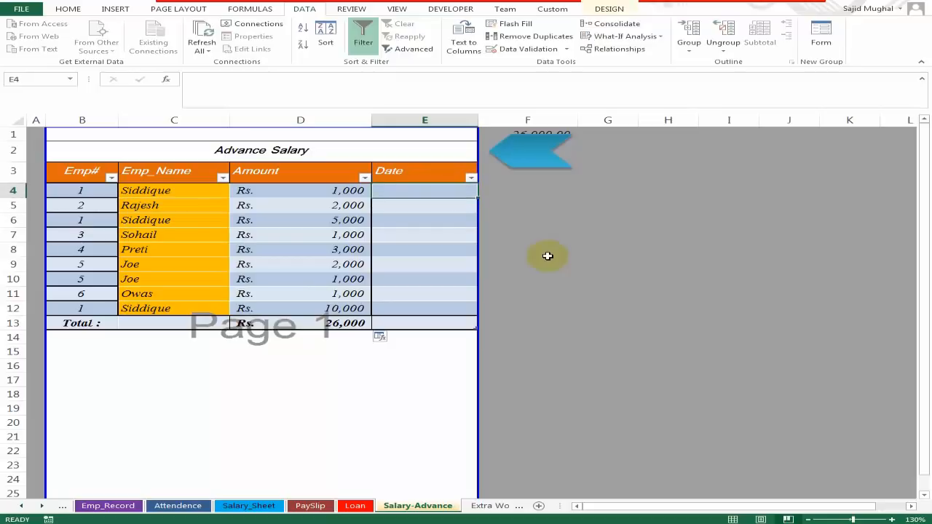
text(6-Nov)
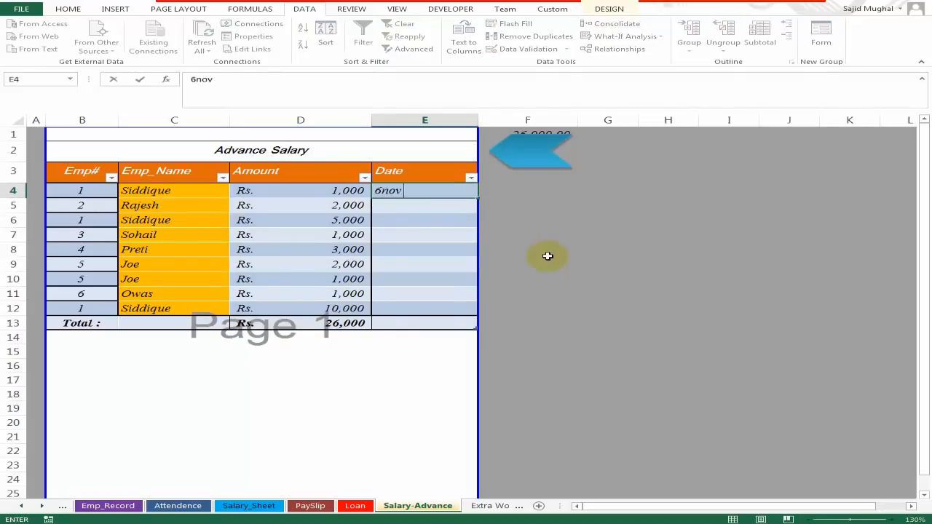
key(Return)
- Enter the date 8 Nov in E5 and fill it down through E11
text(8nov)
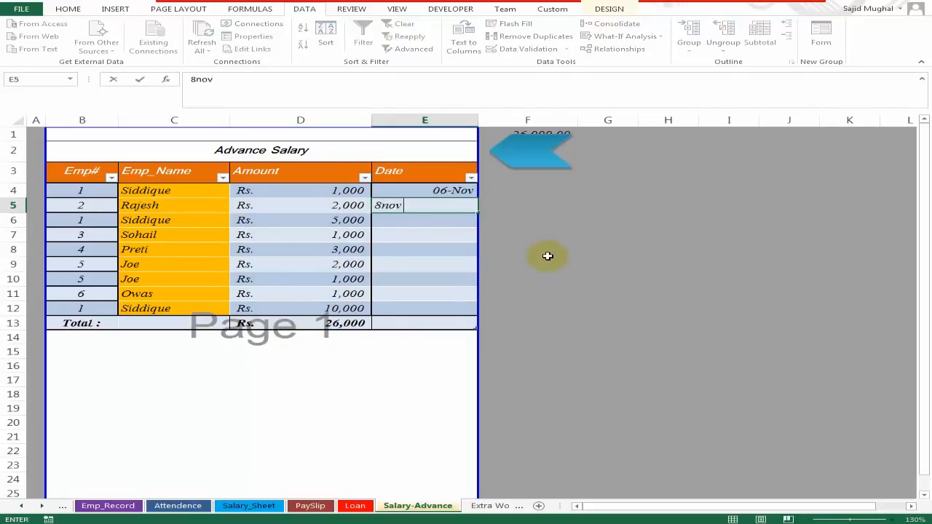
key(ctrl+Return)
key(shift+Down)
key(shift+Down)
key(shift+Down)
key(shift+Down)
key(shift+Down)
key(shift+Down)
key(ctrl+d)
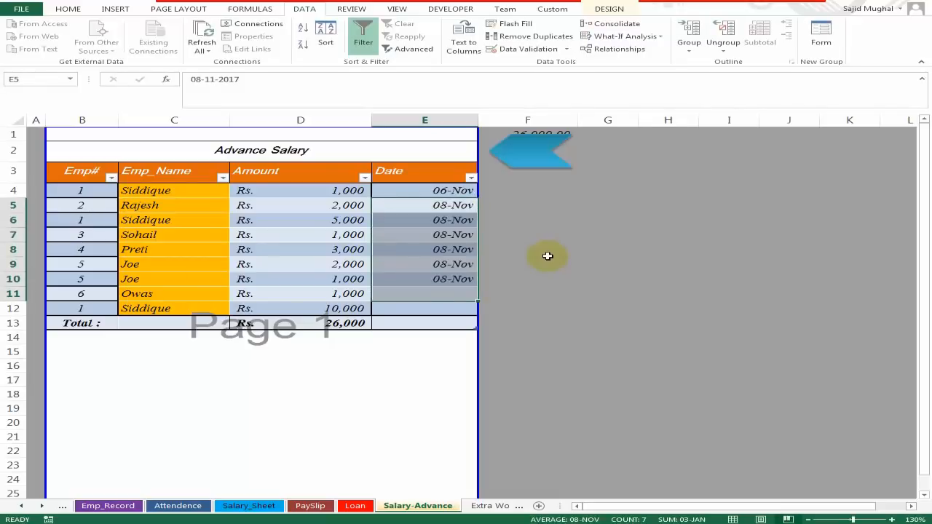
- Enter the date 10 Nov in E12 for the last salary advance
key(ctrl+Down)
key(Down)
text(10)
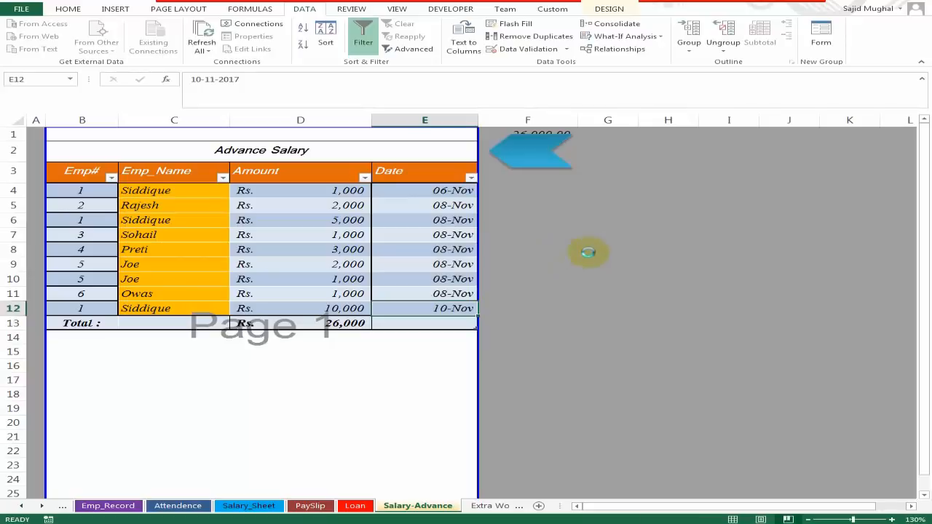
- Review the names, amounts and dates in the Advance Salary table and select the whole table
click(339, 209)
click(410, 225)
click(413, 289)
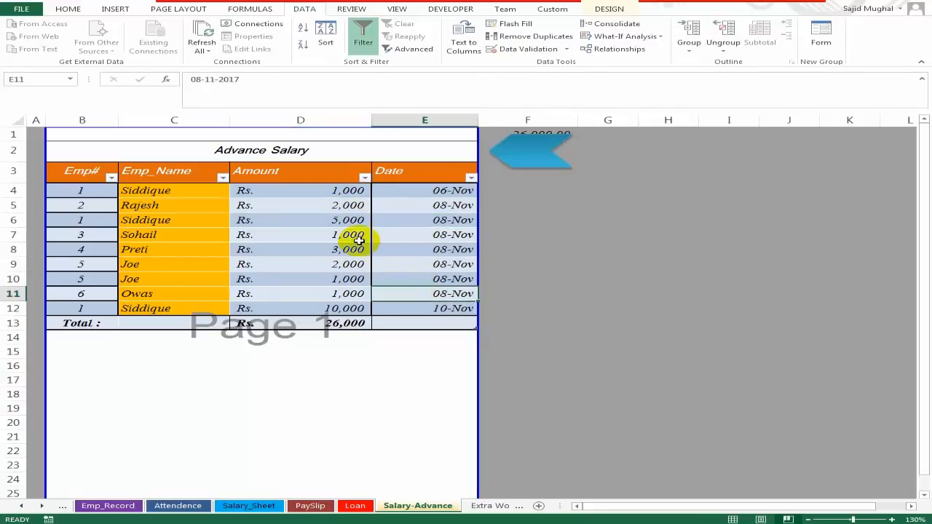
click(359, 239)
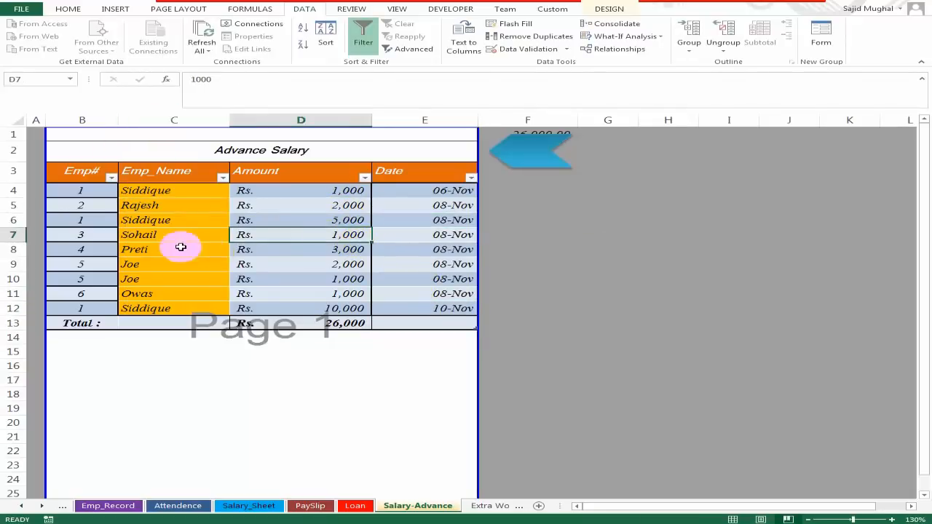
click(163, 219)
click(314, 222)
click(444, 230)
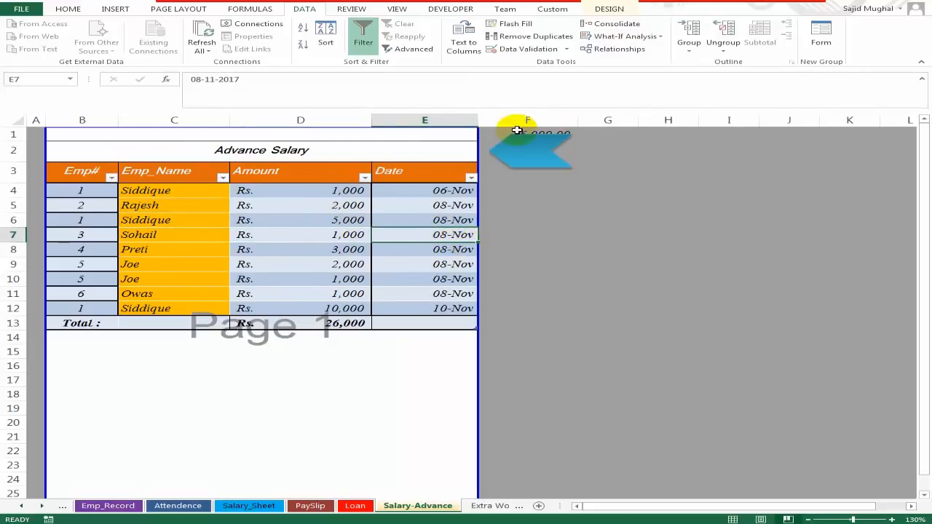
key(ctrl+a)
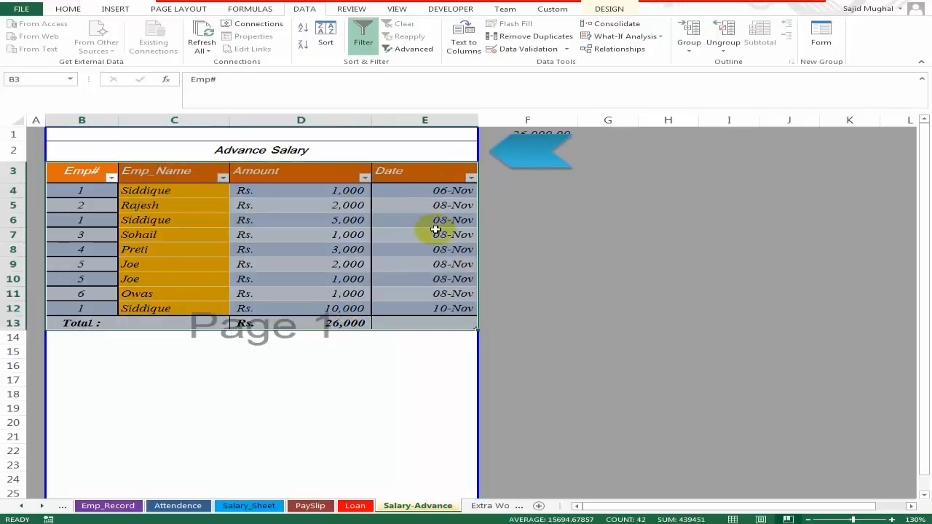
- Return to the dashboard and open the Allowances sheet
click(443, 234)
click(519, 169)
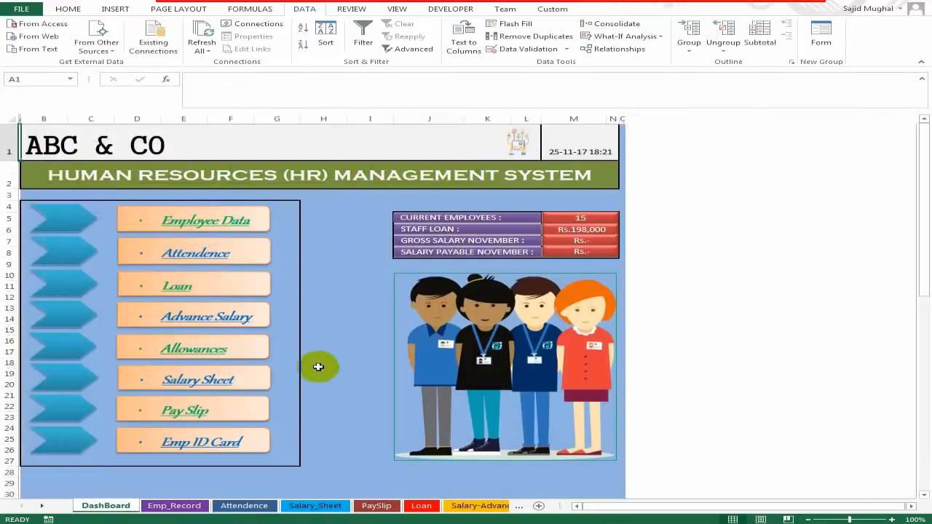
click(309, 362)
click(211, 356)
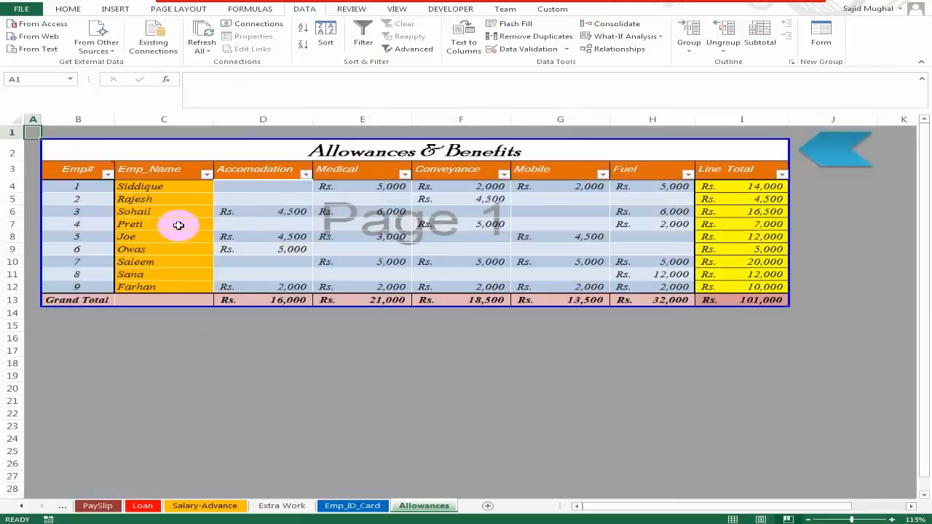
- Examine the Emp# entries and the VLOOKUP name formulas in the Allowances & Benefits table
click(170, 211)
click(93, 190)
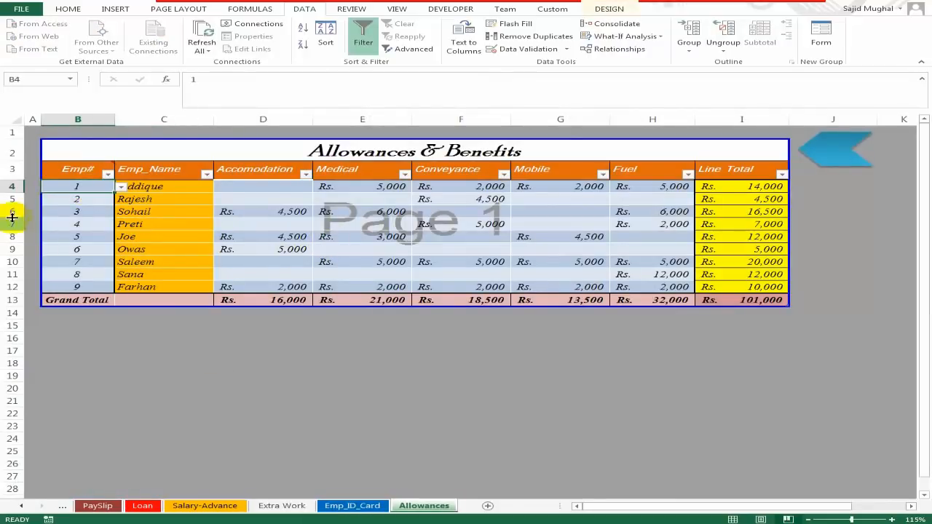
click(92, 198)
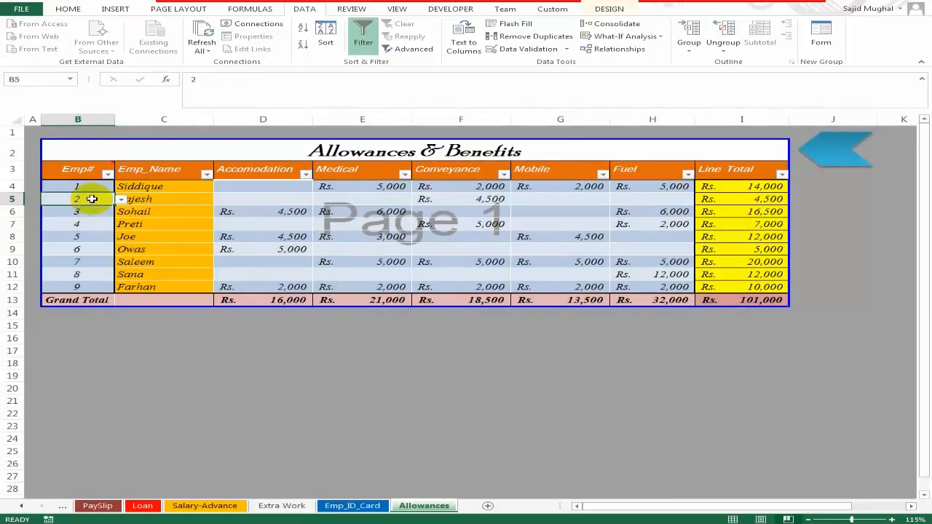
click(94, 188)
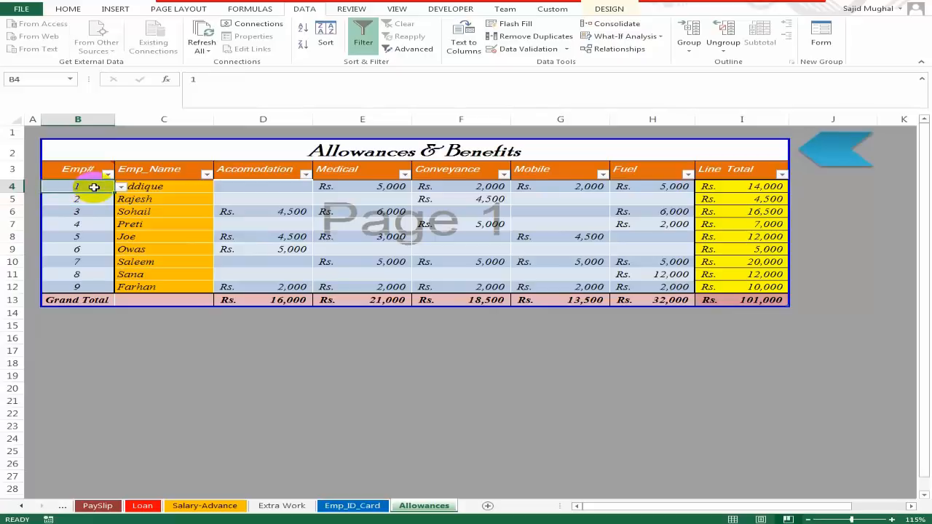
click(182, 205)
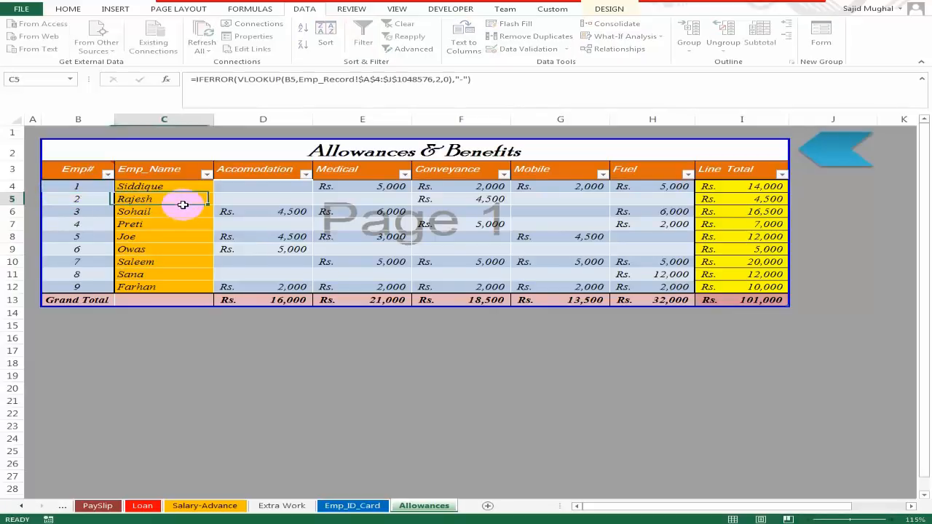
click(80, 261)
click(165, 197)
click(173, 247)
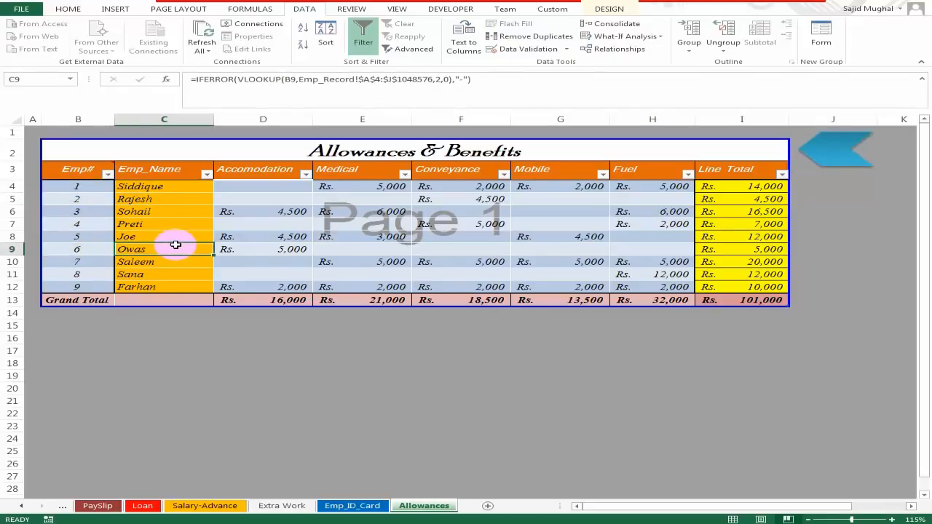
- Examine the Accomodation, Medical, Conveyance, Mobile and Fuel headings and the amounts beneath them
click(278, 193)
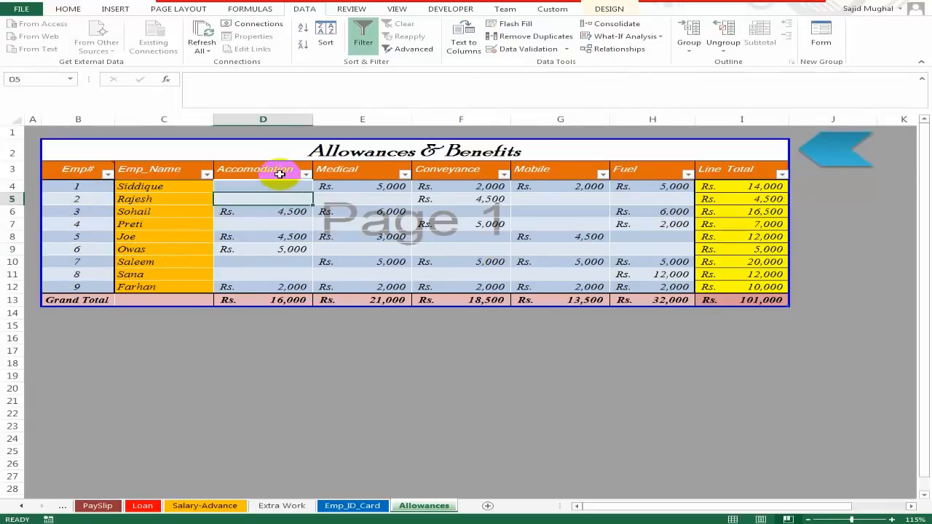
click(277, 168)
click(170, 195)
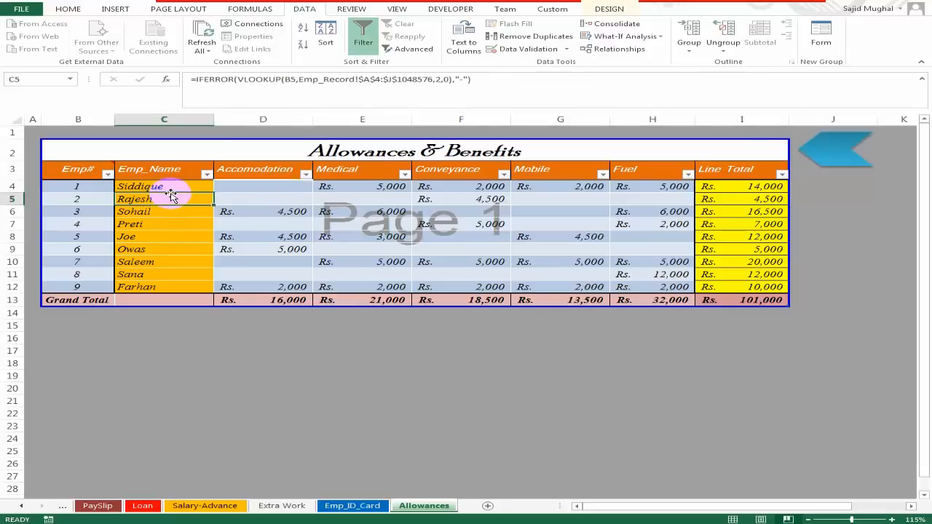
click(273, 172)
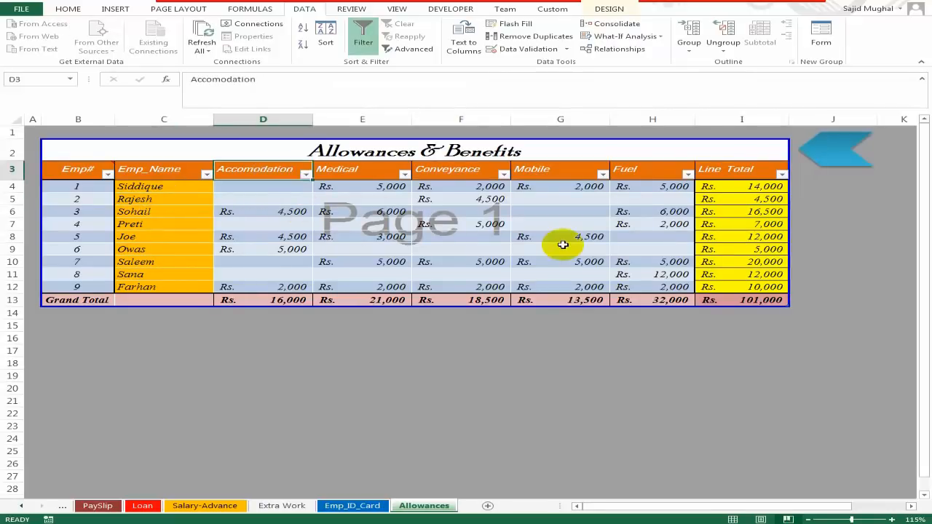
key(Right)
key(Right)
key(Right)
key(Right)
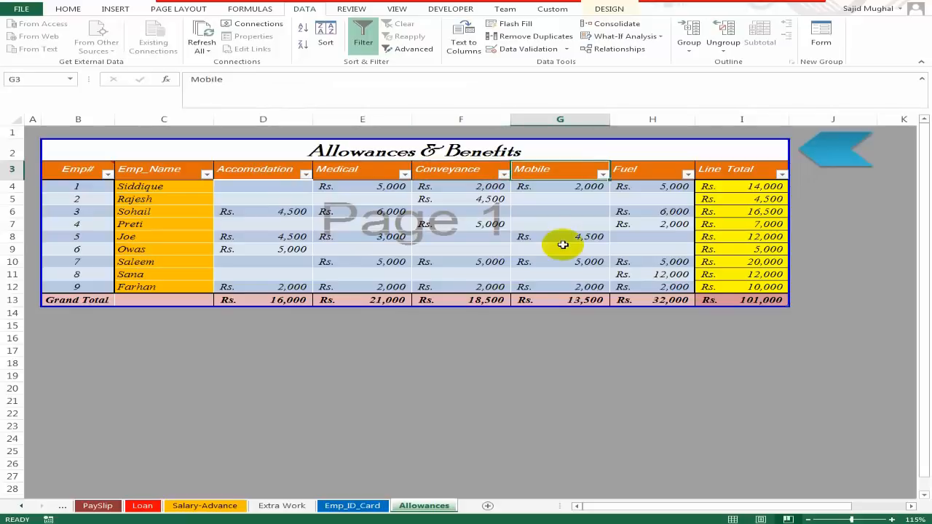
key(Down)
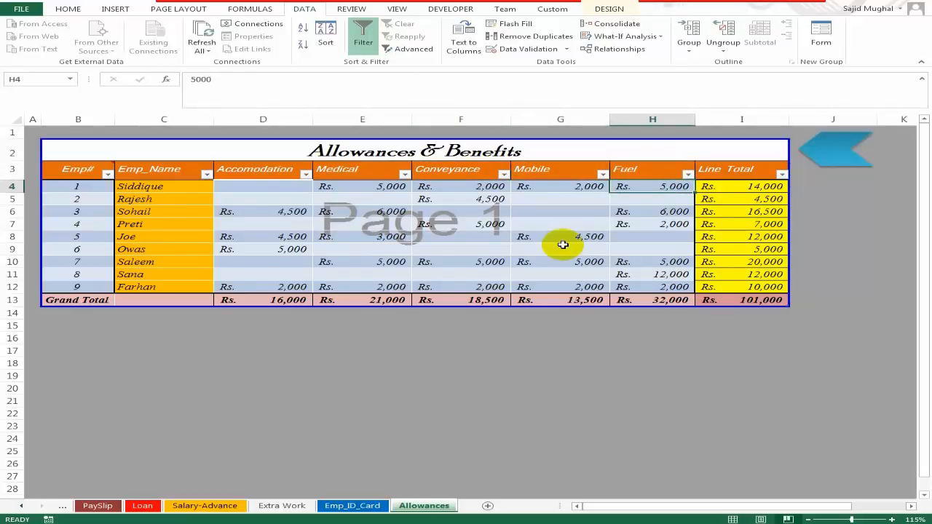
key(Left)
key(Left)
key(Left)
key(Left)
key(Right)
key(Down)
key(Down)
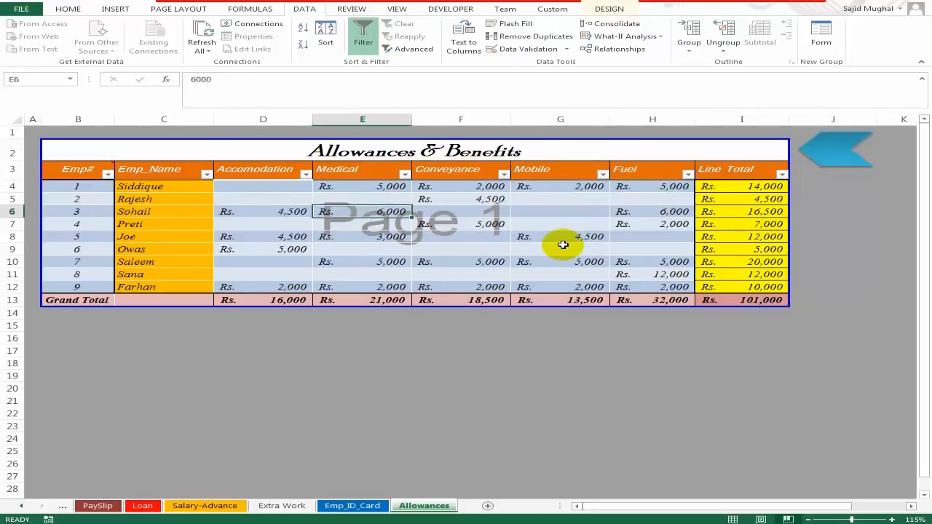
- Enter a SUM formula in I4 that totals the first employee's allowances from Accomodation to Fuel
key(Right)
key(Right)
key(Right)
key(Right)
key(Up)
key(Up)
key(Up)
key(Down)
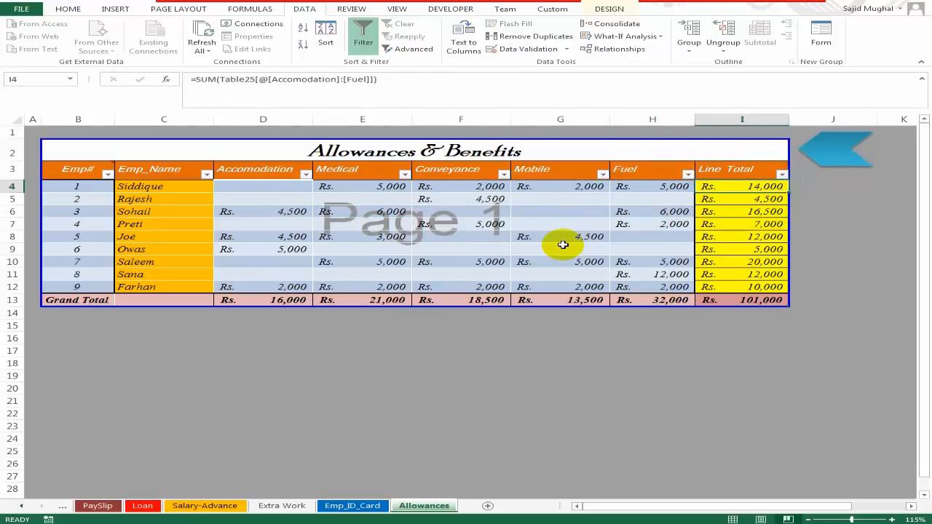
text(=SUM()
key(shift+Left)
key(shift+Left)
key(shift+Left)
key(shift+Left)
key(shift+Left)
key(shift+Right)
key(Return)
key(Up)
- Fill the Line Total formula from I4 down through I12
key(shift+Down)
key(shift+Down)
key(shift+Down)
key(shift+Down)
key(shift+Down)
key(shift+Down)
key(shift+Down)
key(shift+Down)
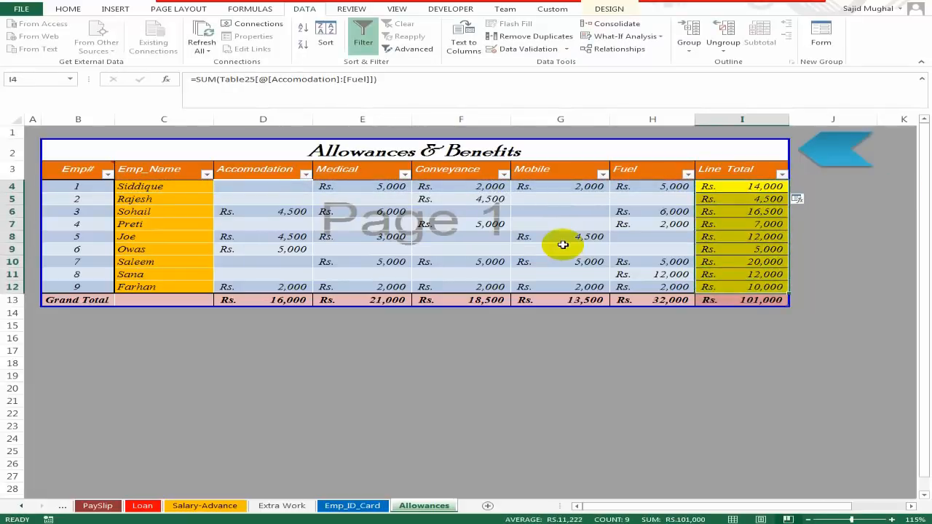
- Check the formulas down the Line Total column to the Grand Total row
key(Down)
key(Down)
key(Down)
key(Down)
key(Down)
key(Down)
key(Down)
key(Down)
key(Down)
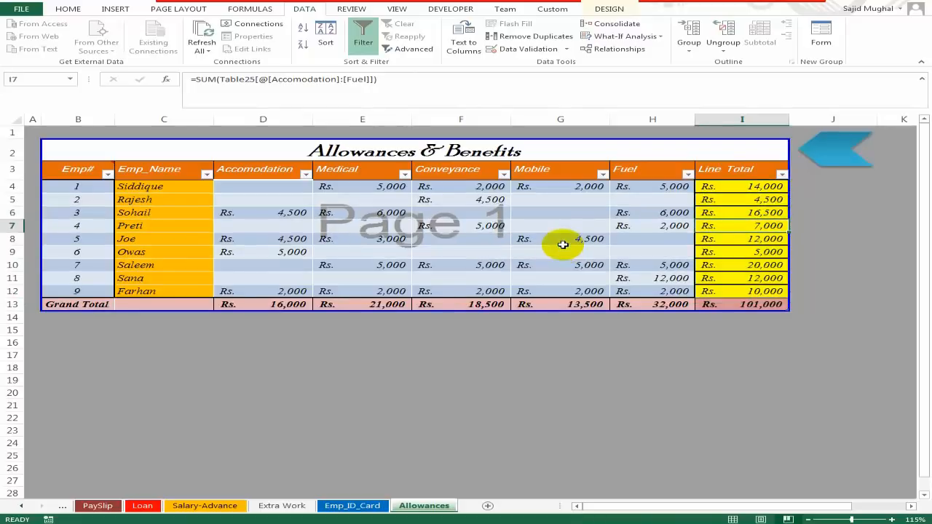
- Examine the SUM formulas across the Grand Total row, from the Accomodation total to the Line Total
key(F2)
key(Return)
key(Up)
key(Left)
key(Left)
key(Left)
key(Left)
key(Left)
key(Left)
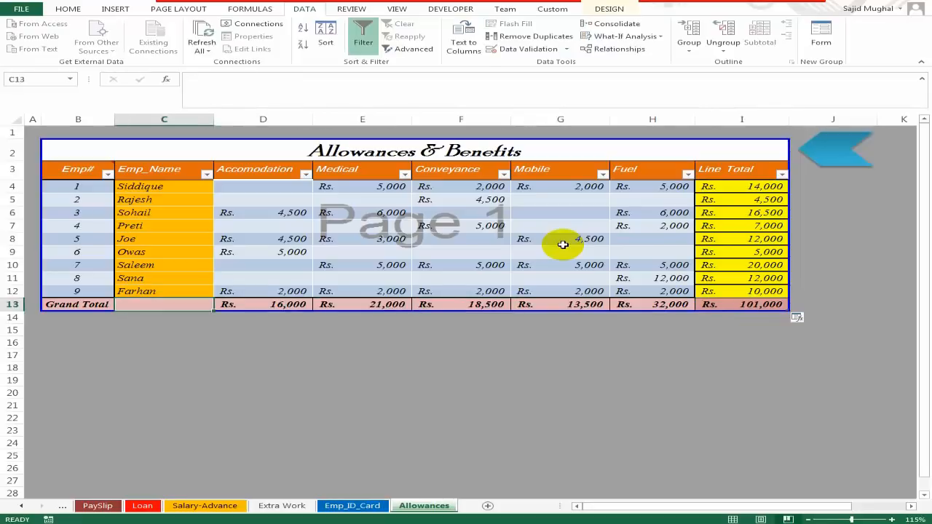
key(Right)
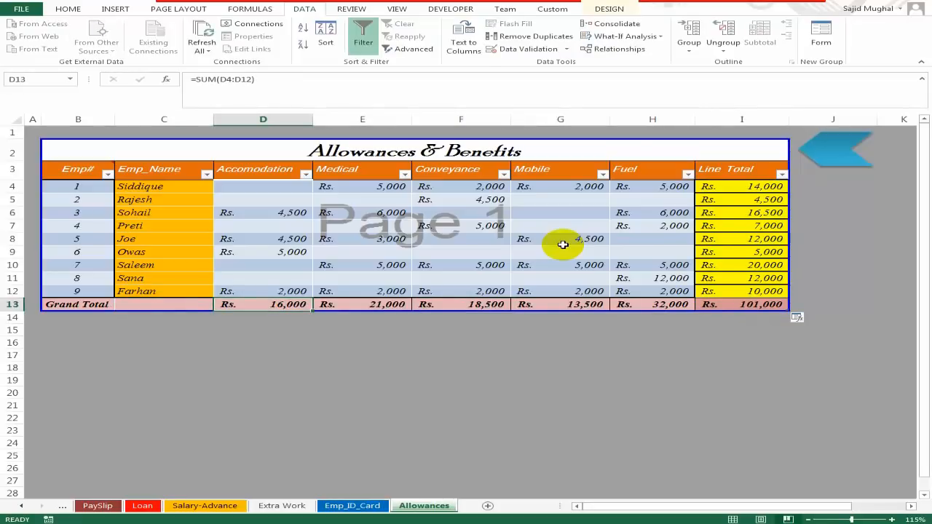
key(Right)
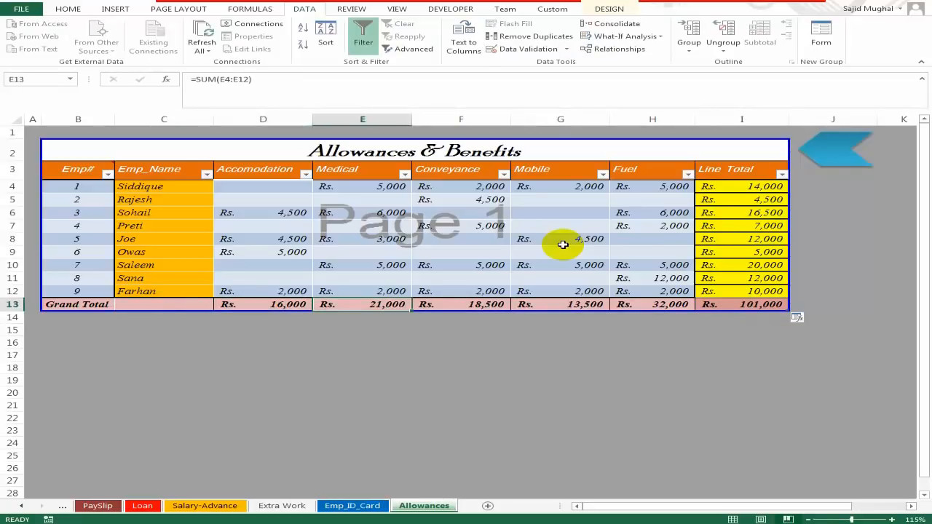
key(Right)
key(Right)
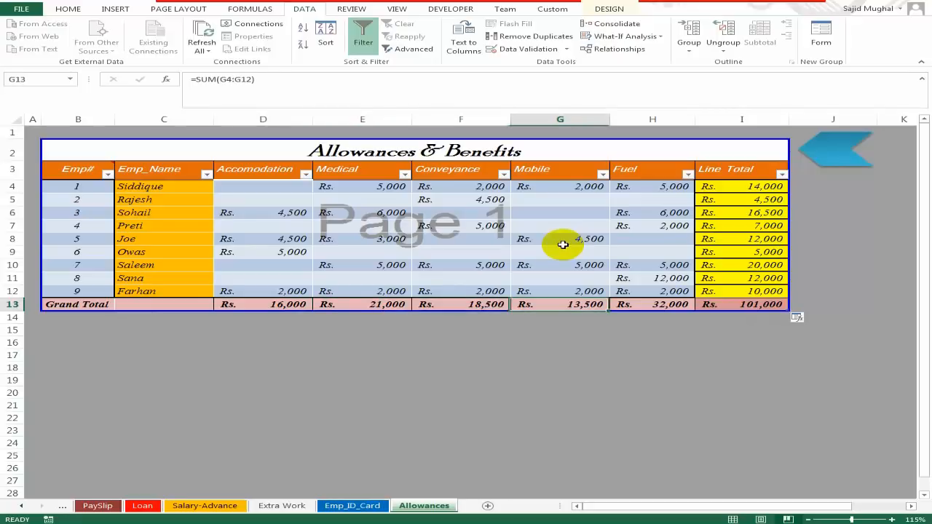
key(Right)
key(Right)
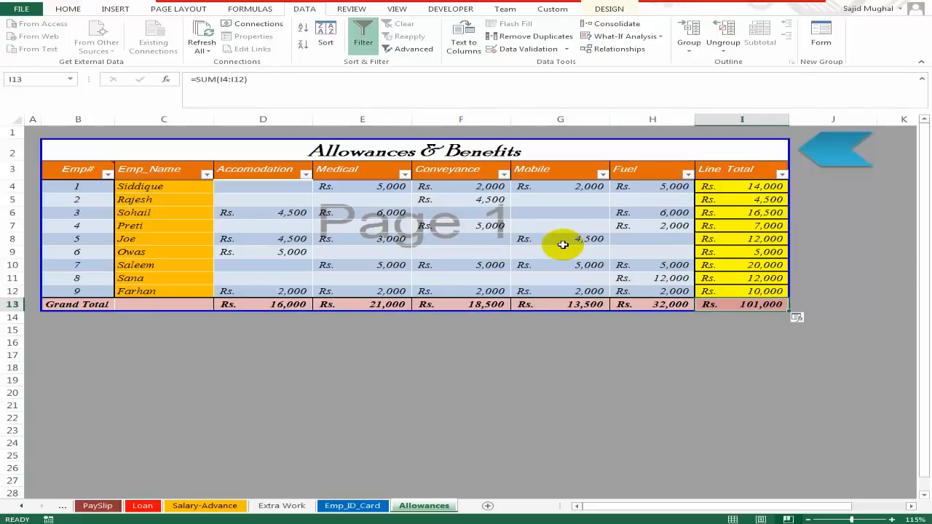
- Fill the overall grand total cell I13 with green
click(71, 10)
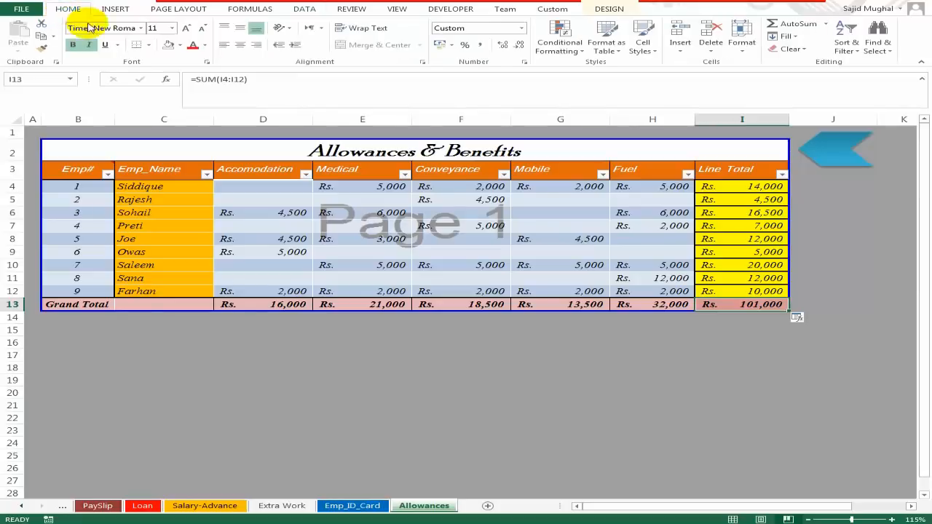
click(175, 45)
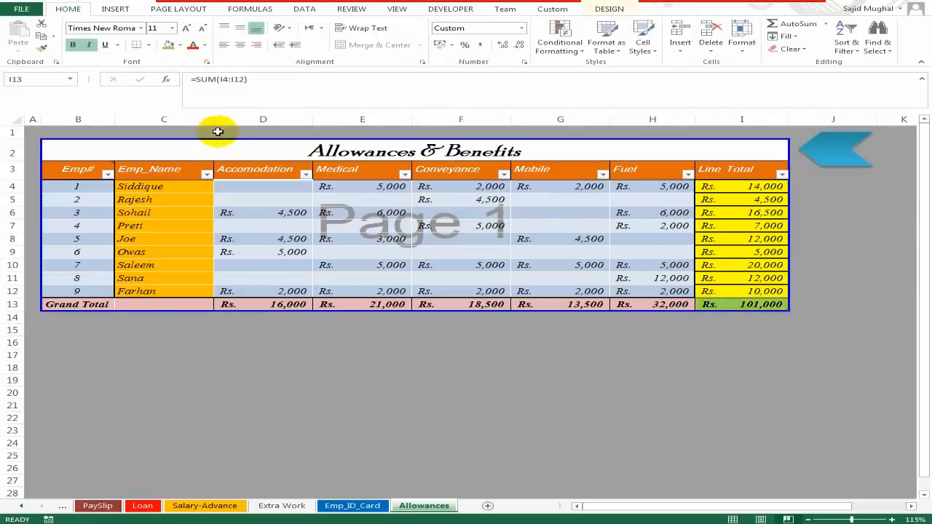
click(532, 378)
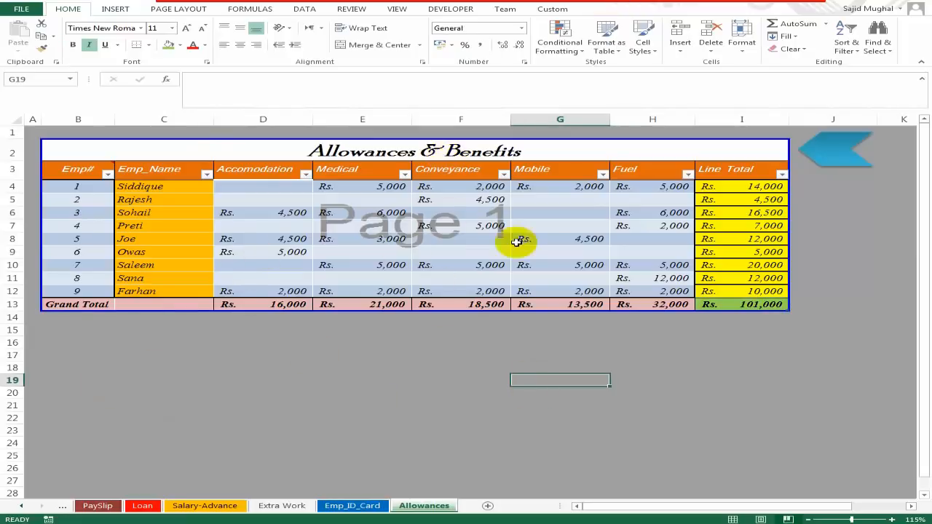
- Return to the dashboard and open the Attendence sheet
click(830, 151)
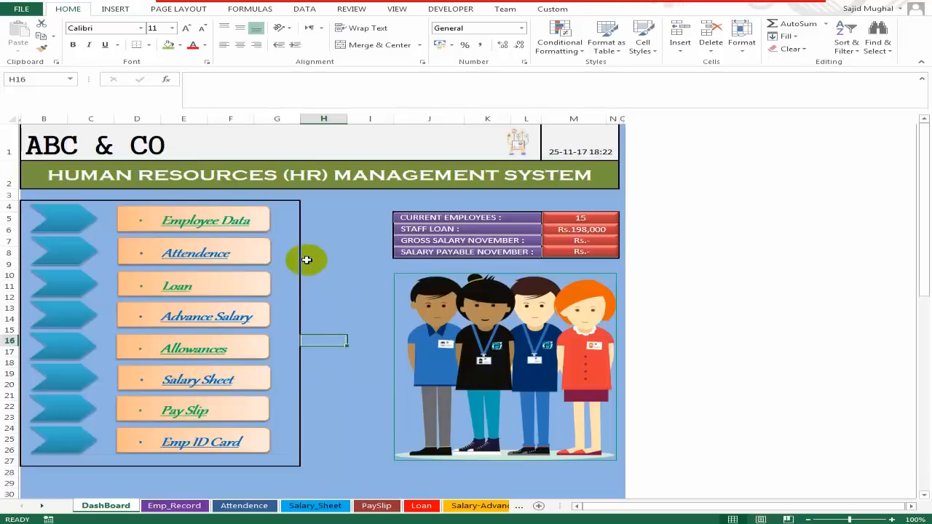
click(191, 255)
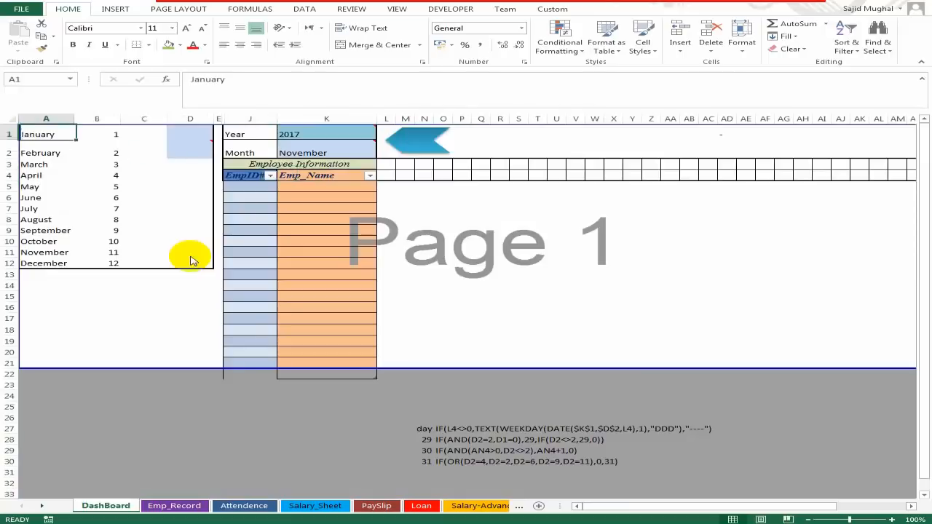
click(470, 239)
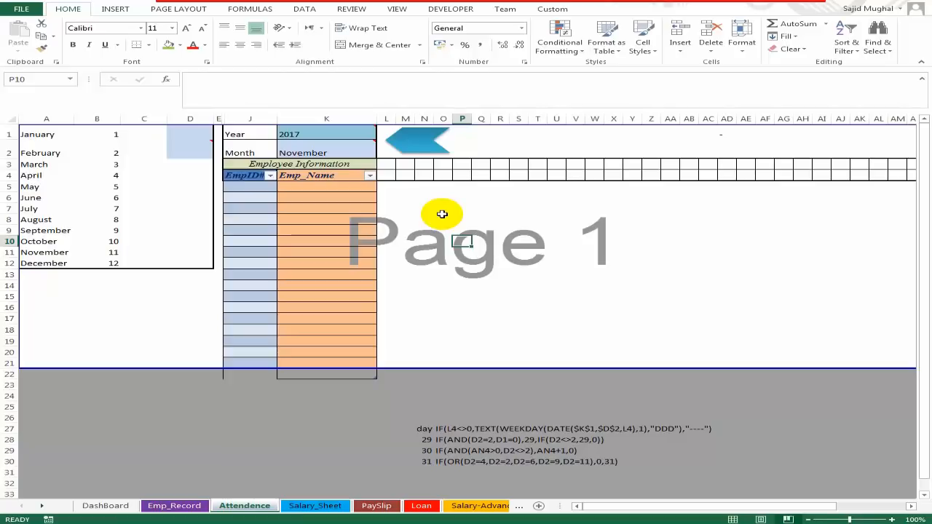
- Examine the month selection cell K2 and the empty day header cells in rows 3 and 4
click(519, 149)
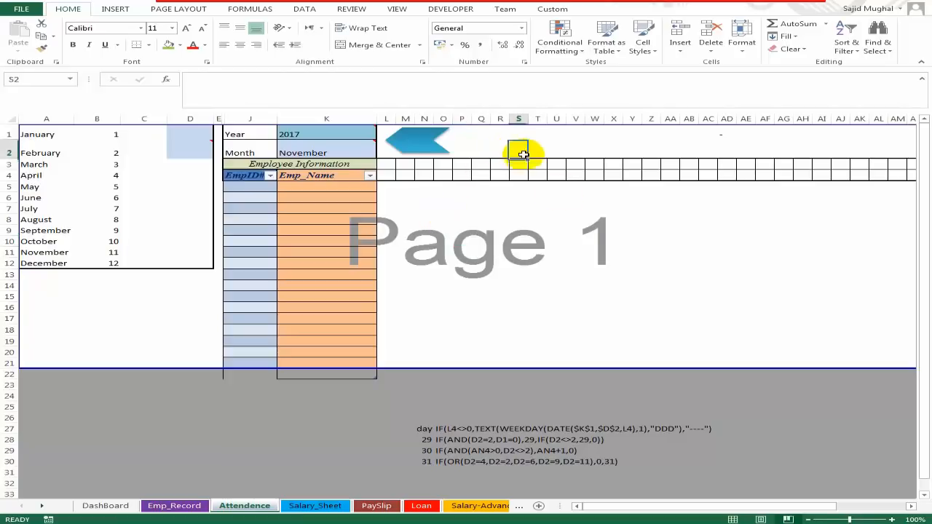
click(386, 164)
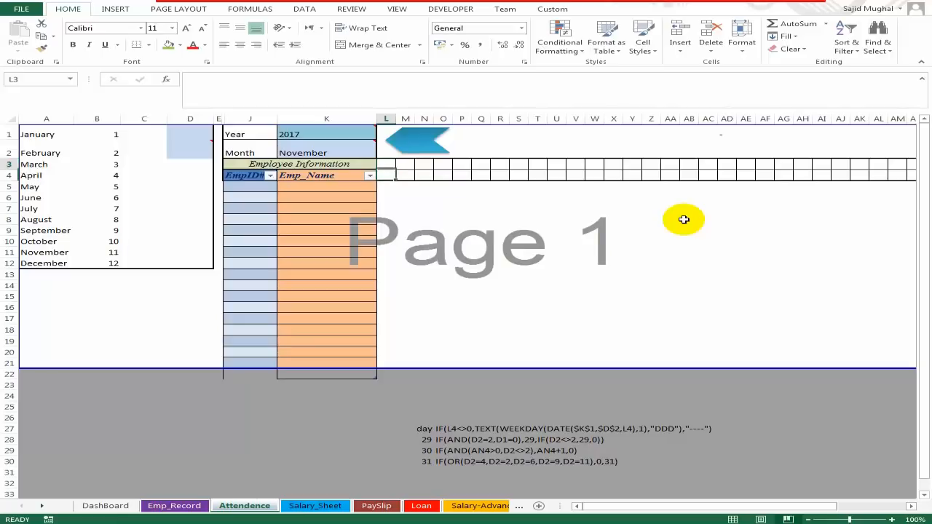
click(348, 152)
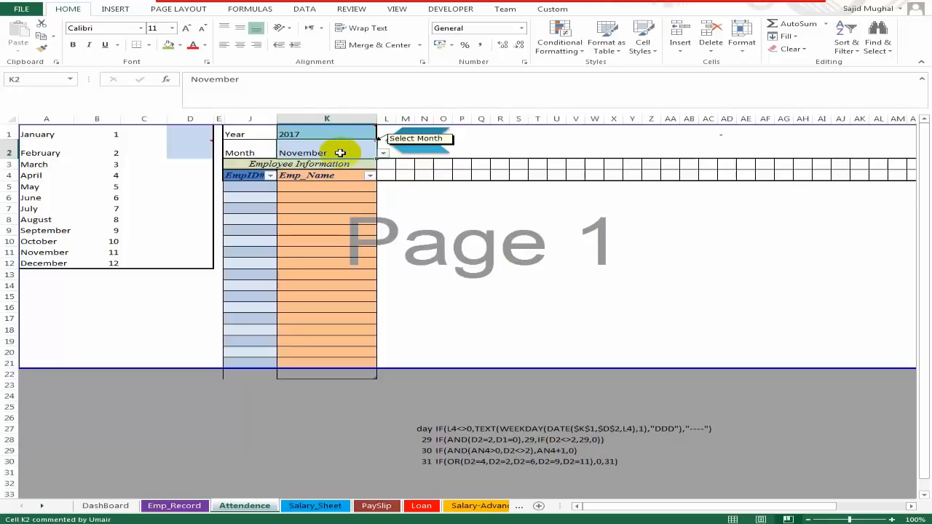
click(388, 163)
click(306, 149)
click(399, 172)
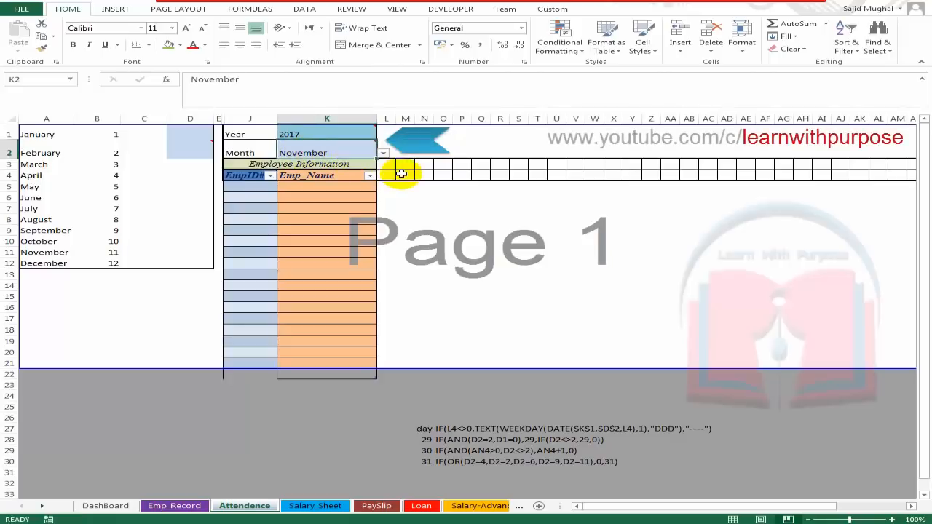
- Start a formula in L3 that tests whether L4 differs from 0 and opens a TEXT function: =if(L4<>0,TEXT(
click(383, 165)
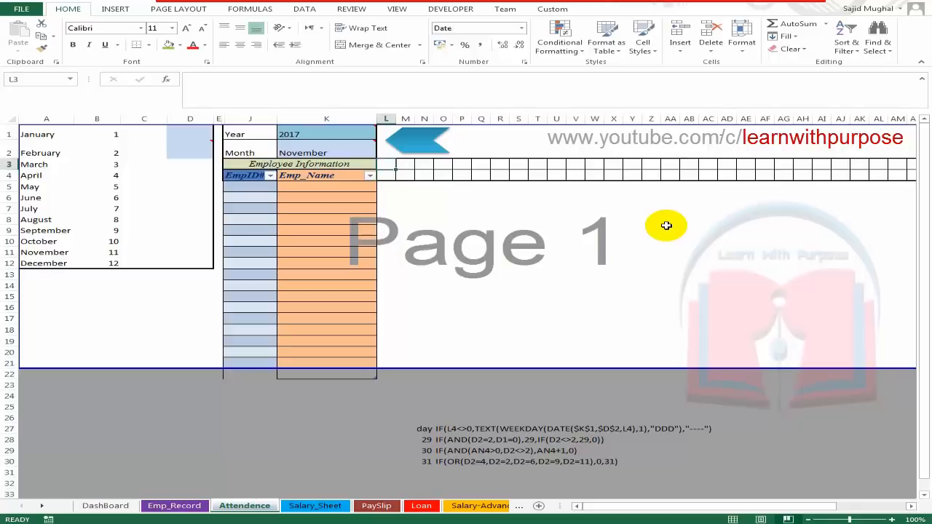
text(=)
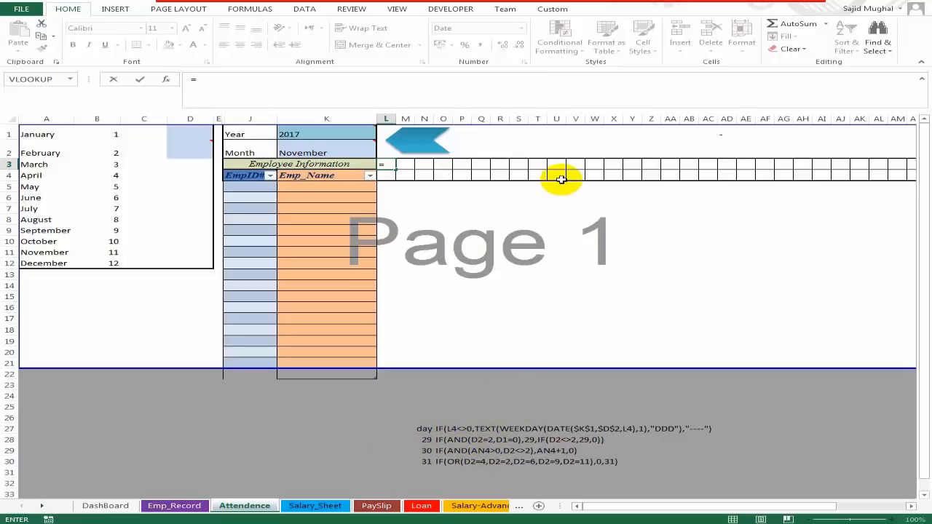
text(if)
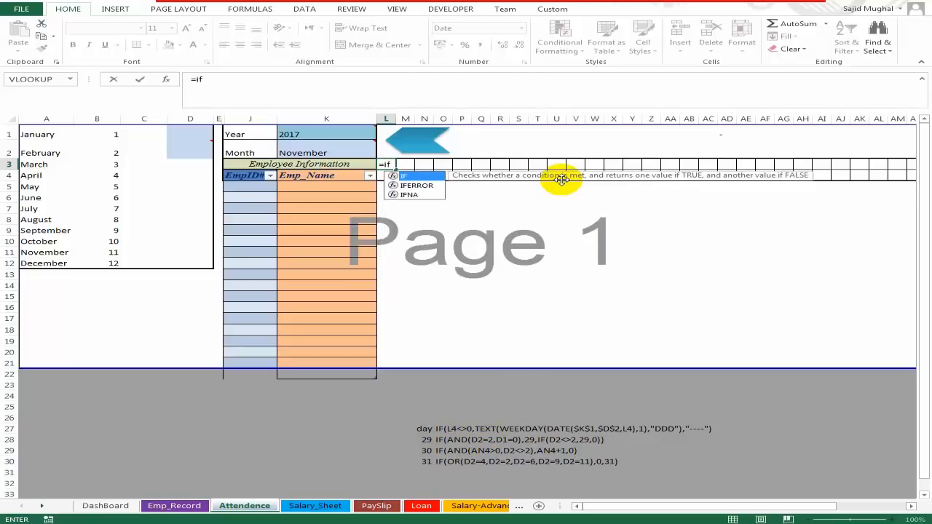
text(()
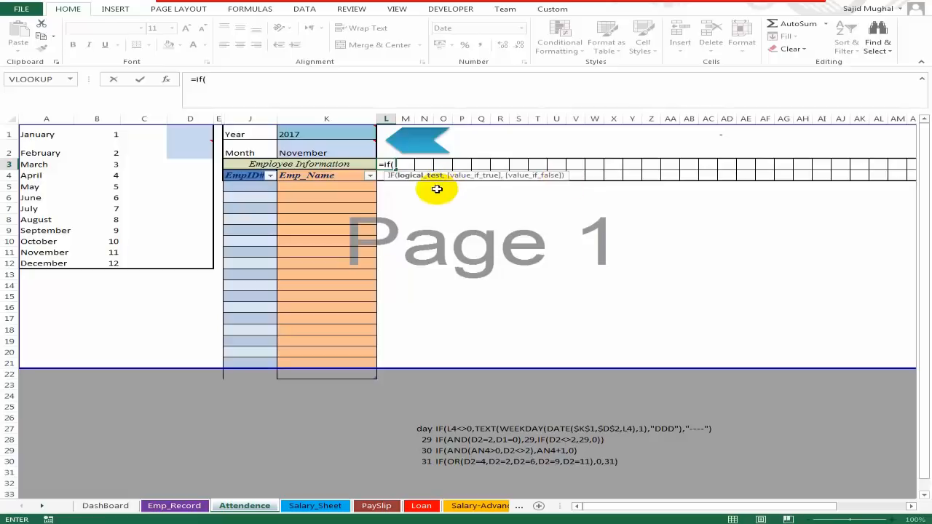
key(Down)
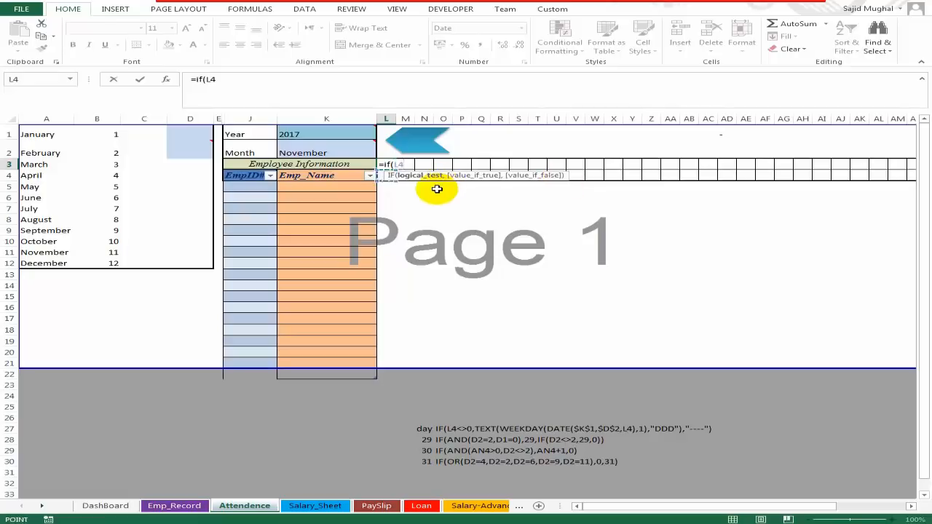
text(<>0)
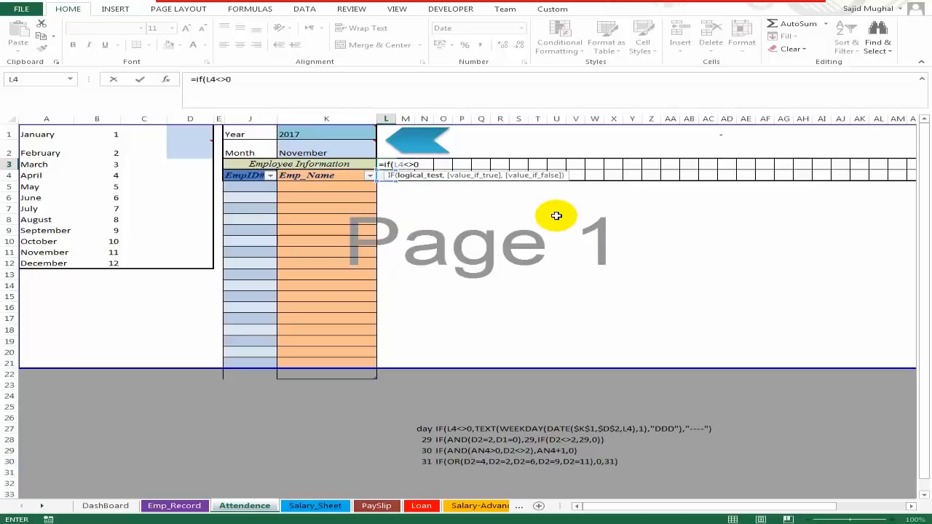
text(,)
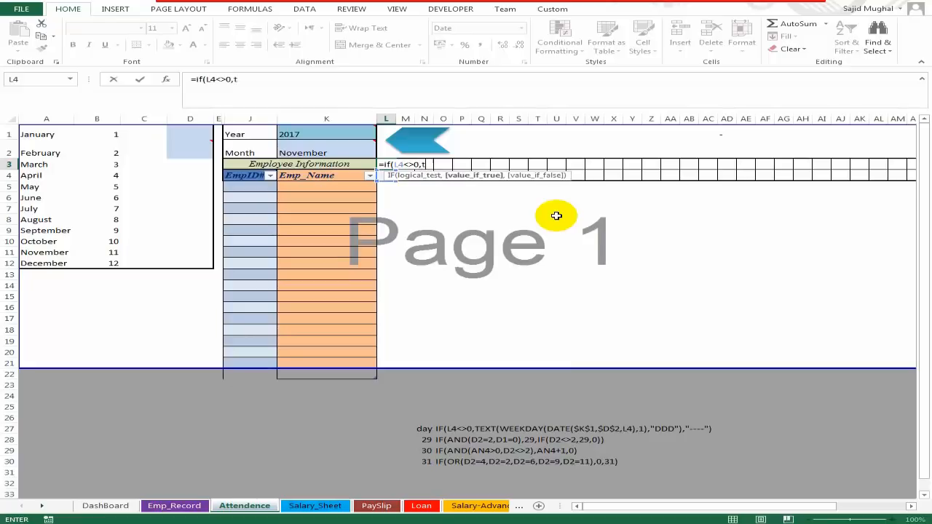
text(text)
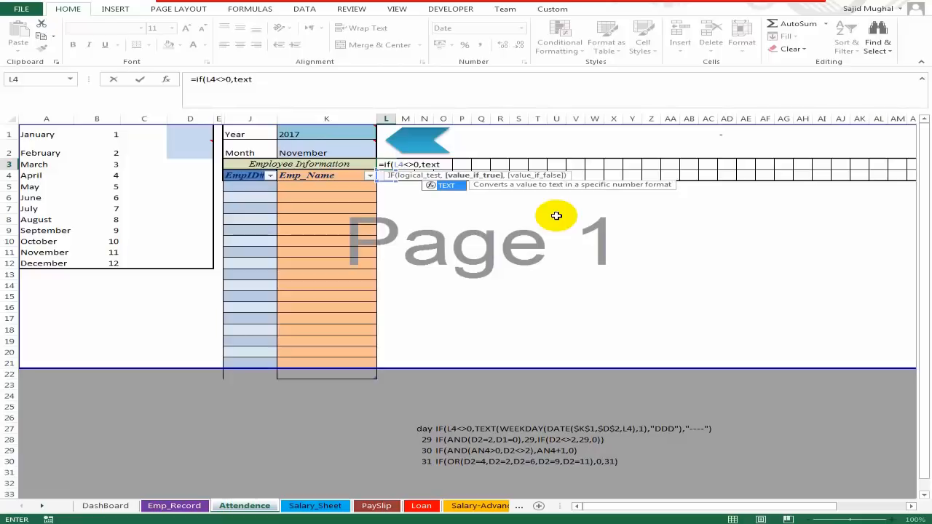
key(Tab)
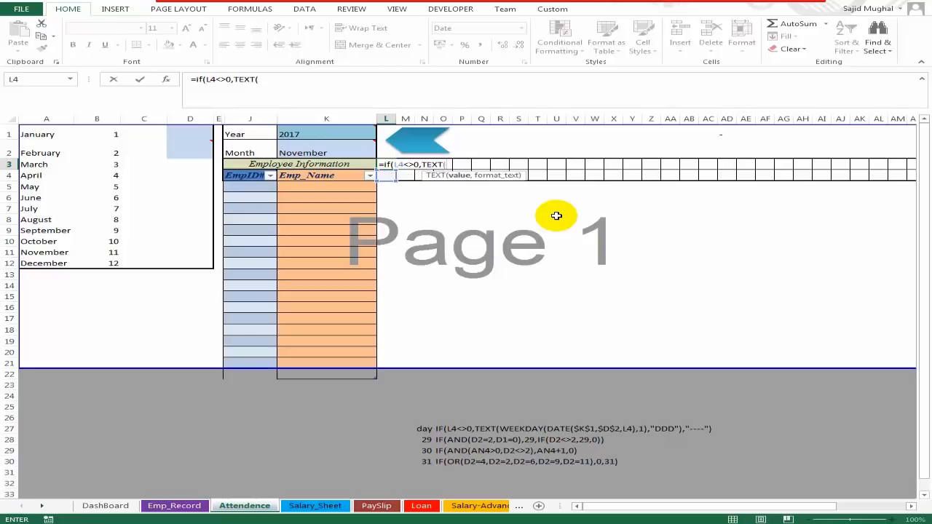
- Nest WEEKDAY(DATE(( inside the TEXT function, with absolute year $K$1, absolute month $D$2 and day L4 as arguments
text(weekd)
key(Tab)
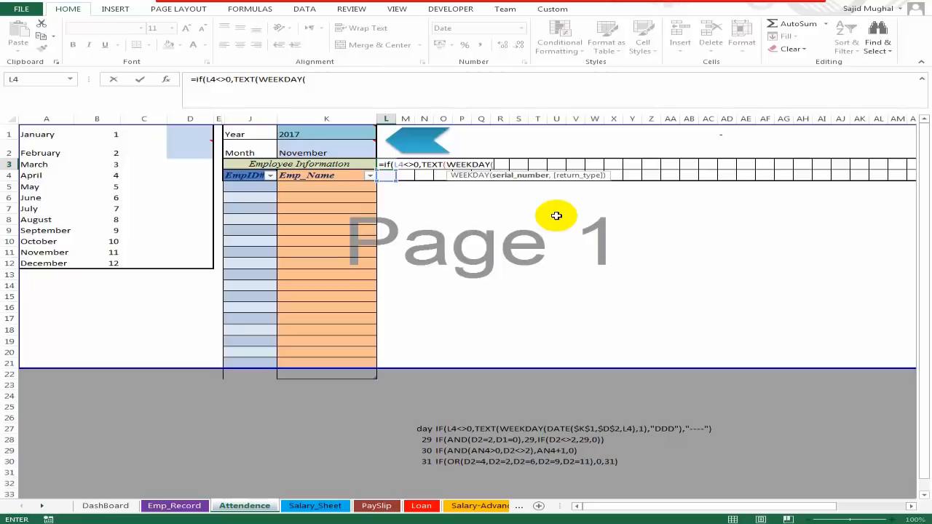
text(date)
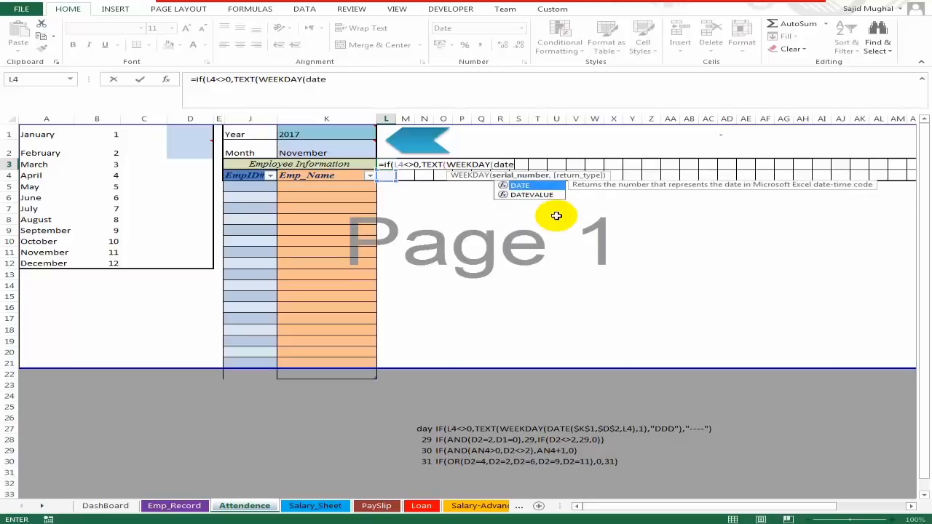
key(Tab)
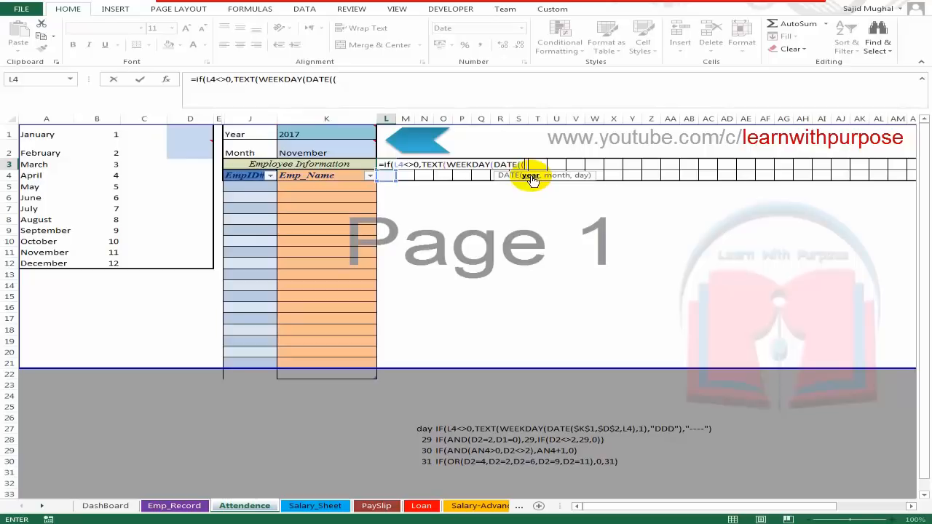
click(340, 135)
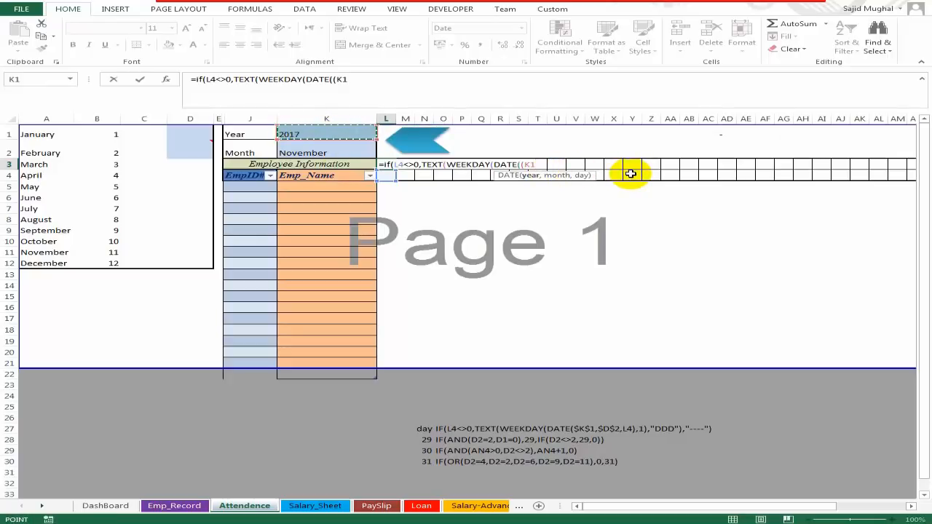
key(F4)
text(,)
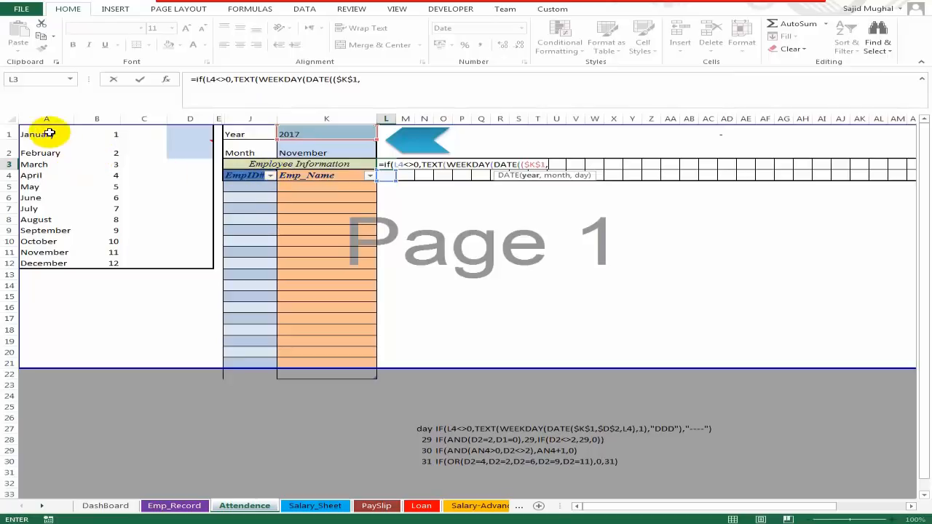
click(191, 153)
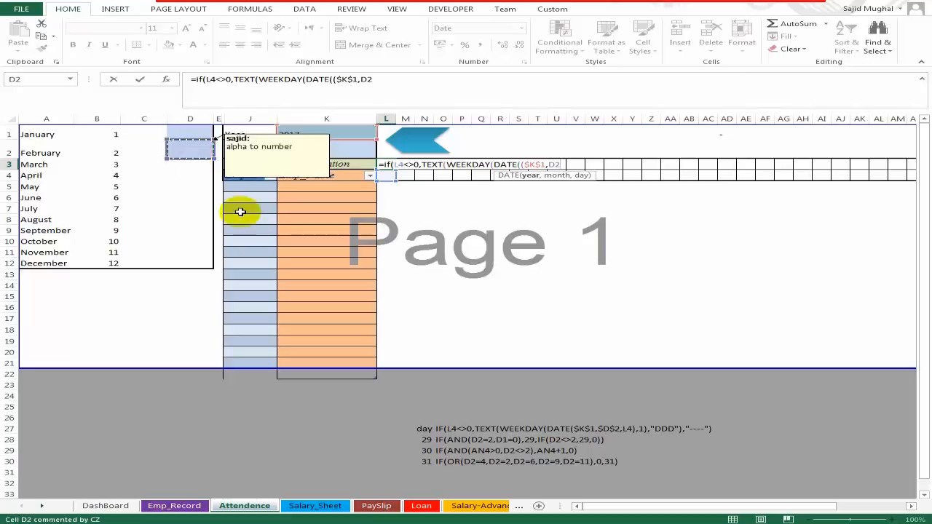
key(F4)
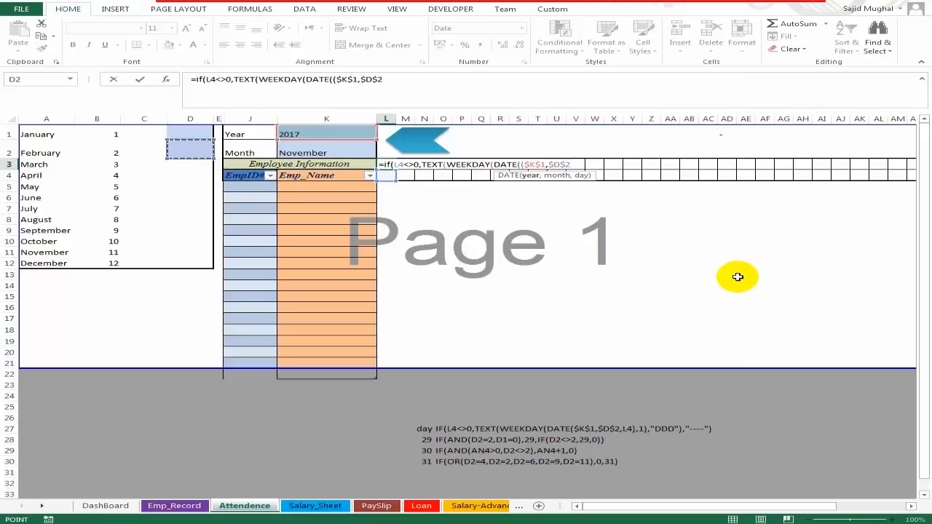
text(,)
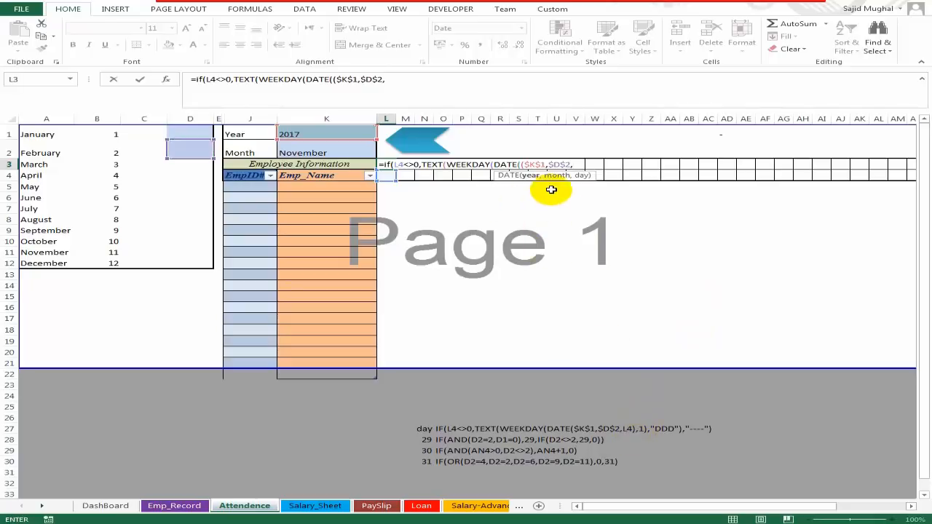
click(383, 175)
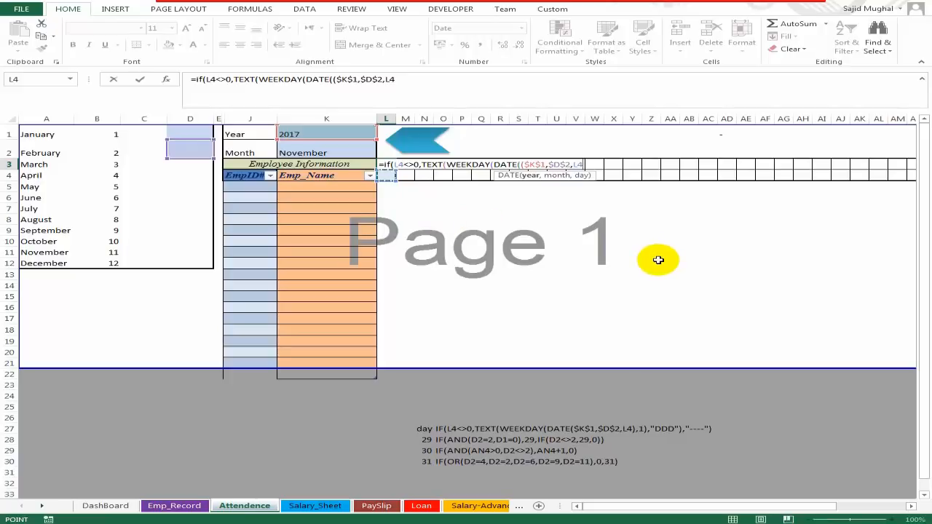
- Complete the L3 formula with ),1),"DDD"),"----") and try to enter it
text(,1)
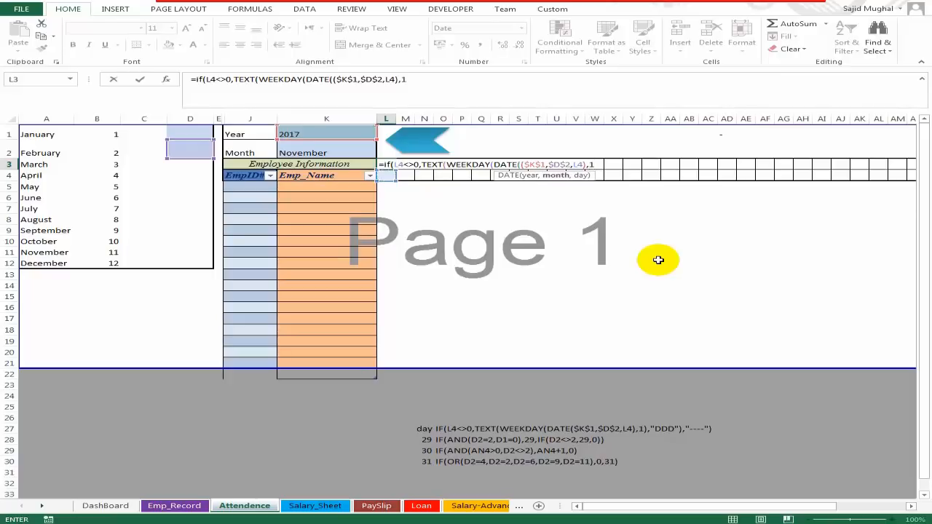
text())
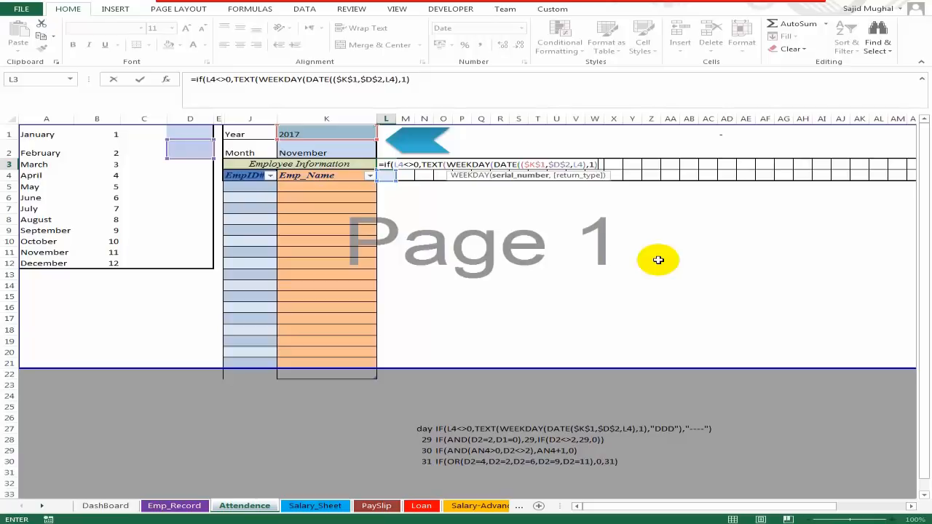
text(,)
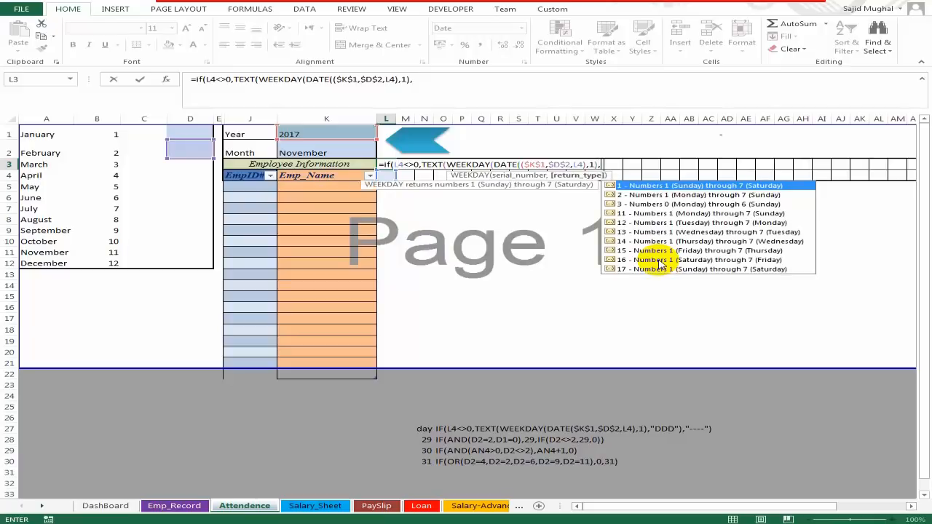
text("DDD"))
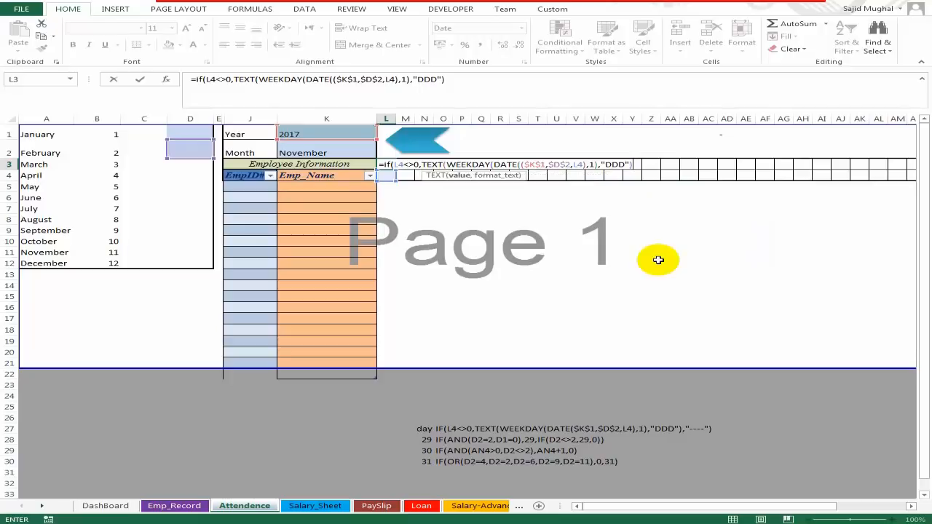
text(,"----"))
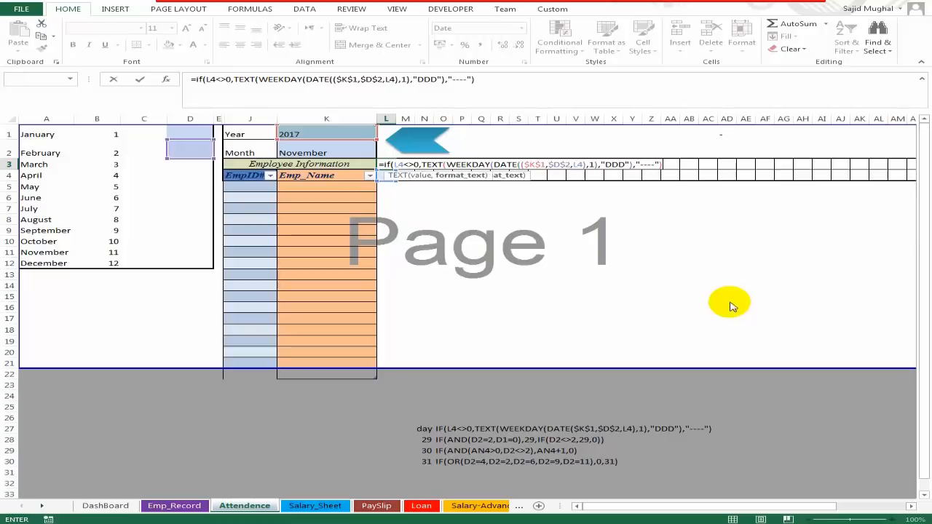
key(Return)
click(729, 302)
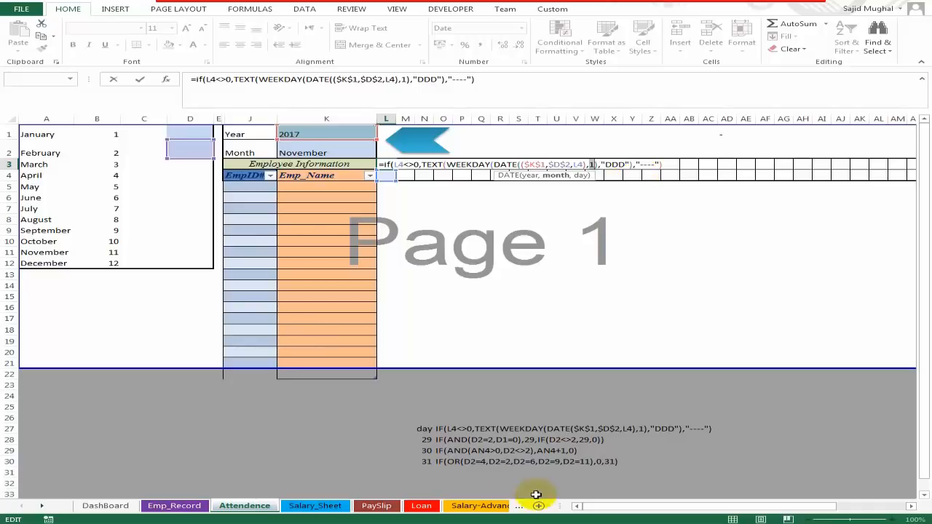
click(665, 164)
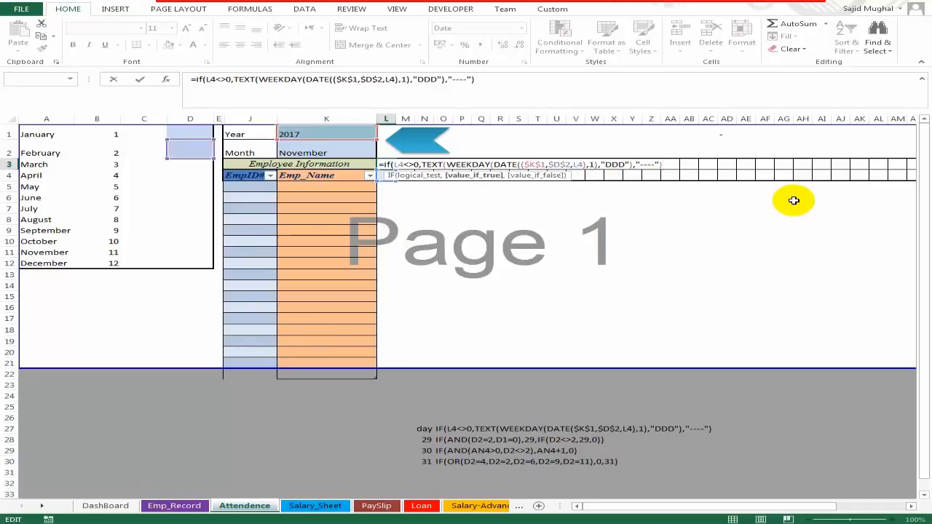
key(Return)
key(Return)
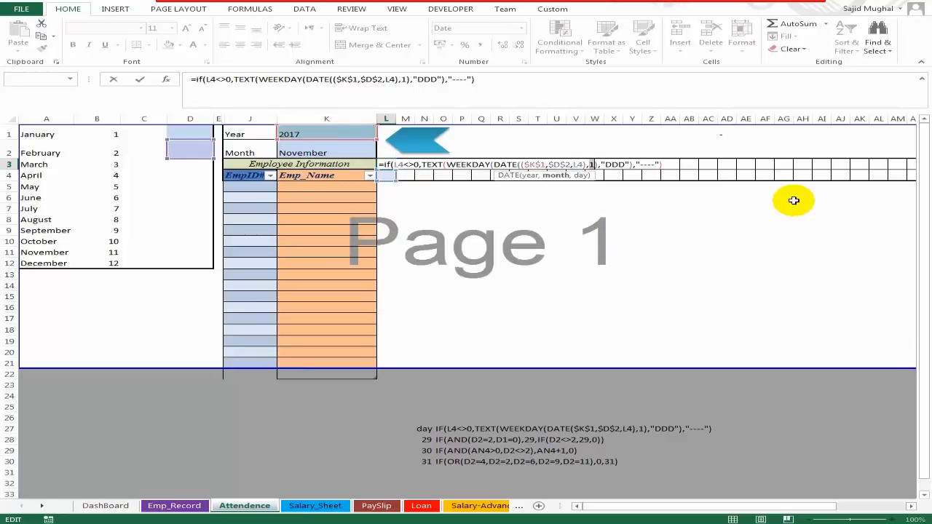
- Copy the whole weekday formula text from L3 and clear it from the cell
key(Right)
key(Right)
key(Right)
key(Right)
key(Right)
key(Right)
key(Right)
key(Right)
key(Right)
key(Right)
key(Right)
key(Right)
key(Right)
key(Right)
key(Right)
key(Right)
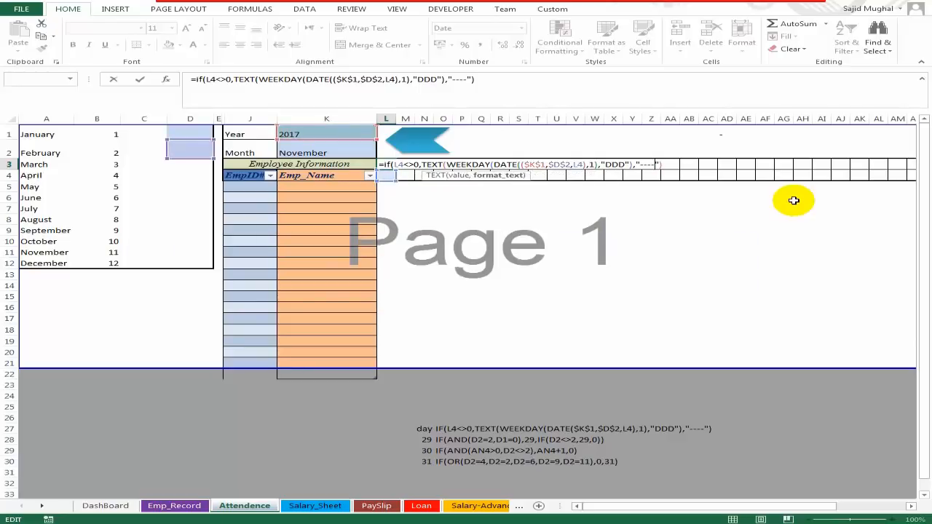
key(Left)
key(Left)
key(Left)
key(Left)
key(Left)
key(Left)
key(Left)
key(Left)
key(Left)
key(Left)
key(Left)
key(Left)
key(Left)
key(Left)
key(Left)
key(Left)
key(Left)
key(Left)
key(Left)
key(Left)
key(Left)
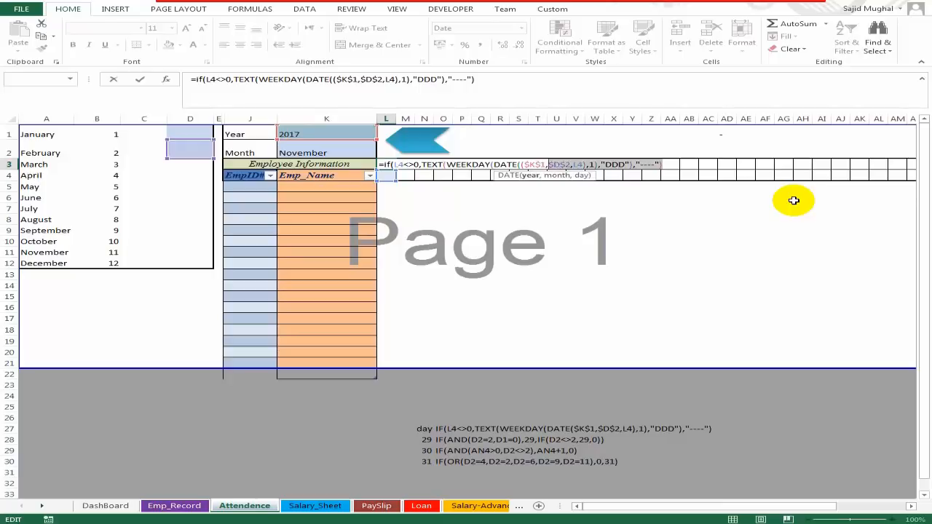
key(shift+Left)
key(shift+Left)
key(shift+Left)
key(shift+Left)
key(shift+Left)
key(ctrl+c)
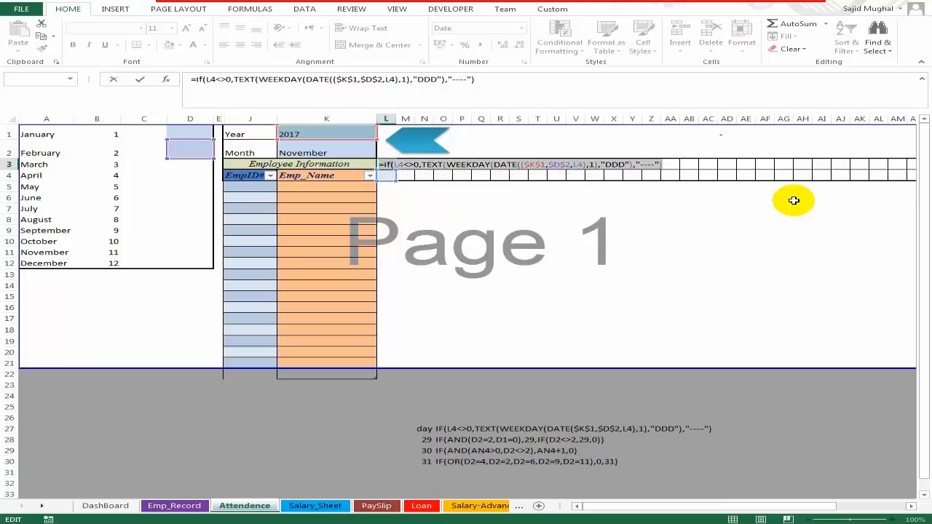
key(Delete)
key(Return)
- Enter the day numbers 1 in L4 and 2 in M4
key(Up)
key(Down)
text(1)
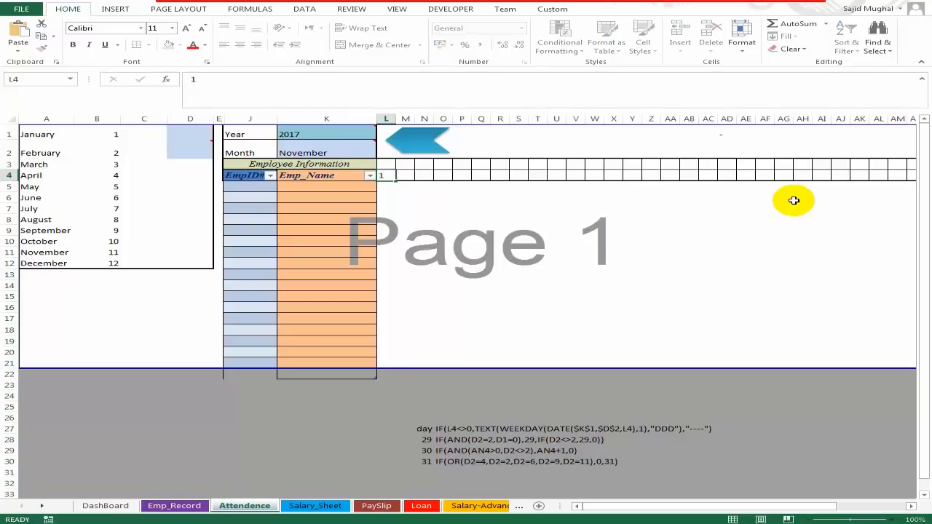
key(ctrl+Return)
key(ctrl+z)
key(Up)
key(Up)
key(Down)
key(Right)
text(2)
key(Return)
key(Up)
key(Left)
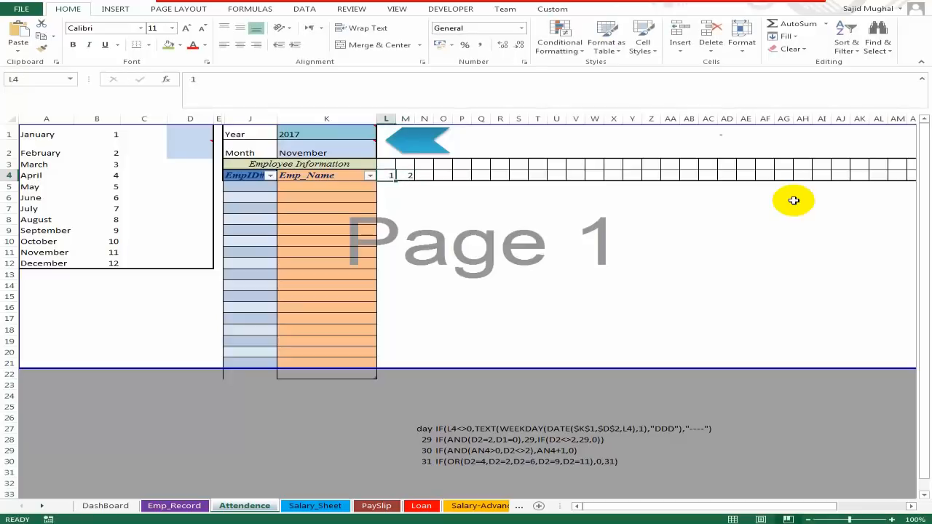
- Extend the day number series from L4:M4 across row 4 to 31 in AP4
key(shift+Right)
drag(415, 182, 866, 190)
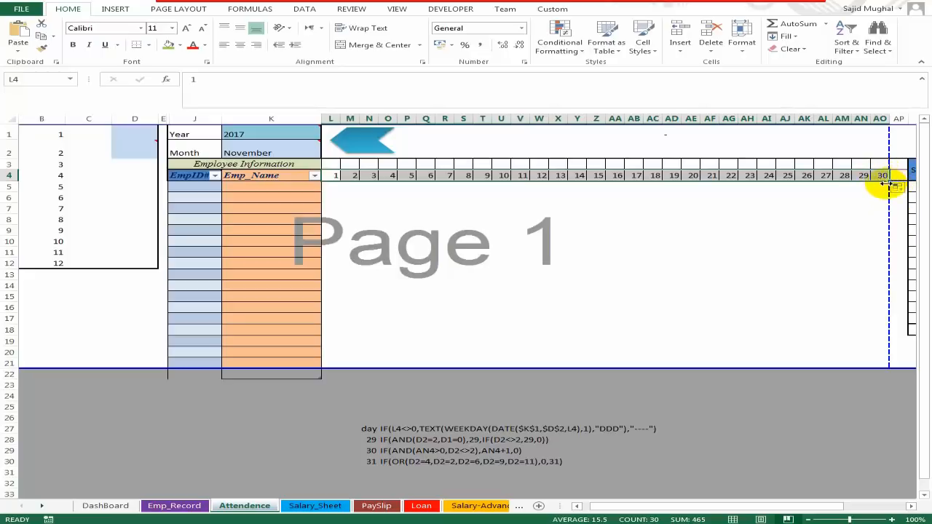
drag(888, 182, 903, 181)
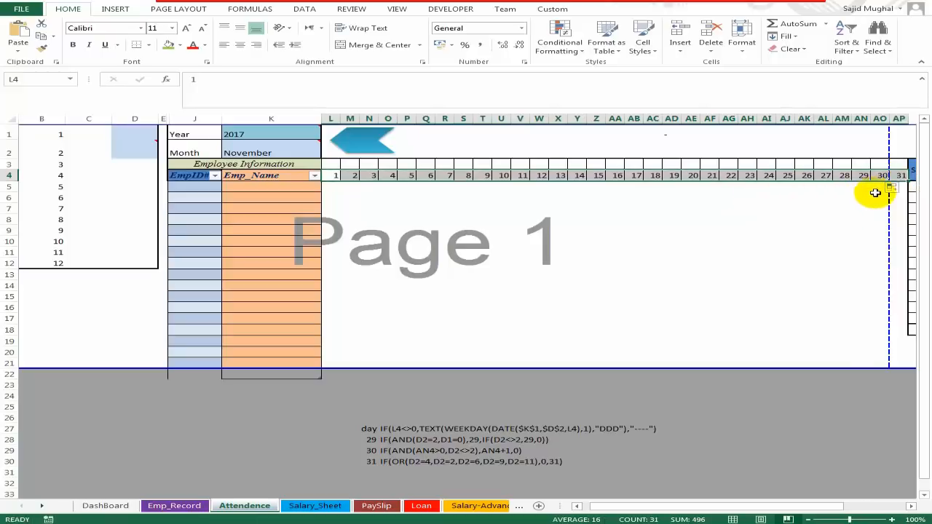
- Try to enter the copied weekday formula in L3 with an added closing parenthesis
click(823, 164)
key(Home)
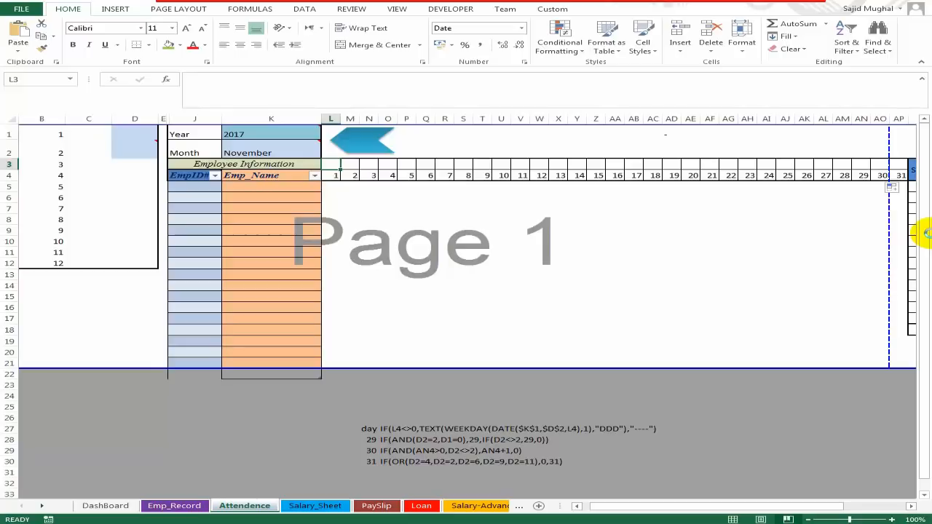
key(ctrl+v)
key(F2)
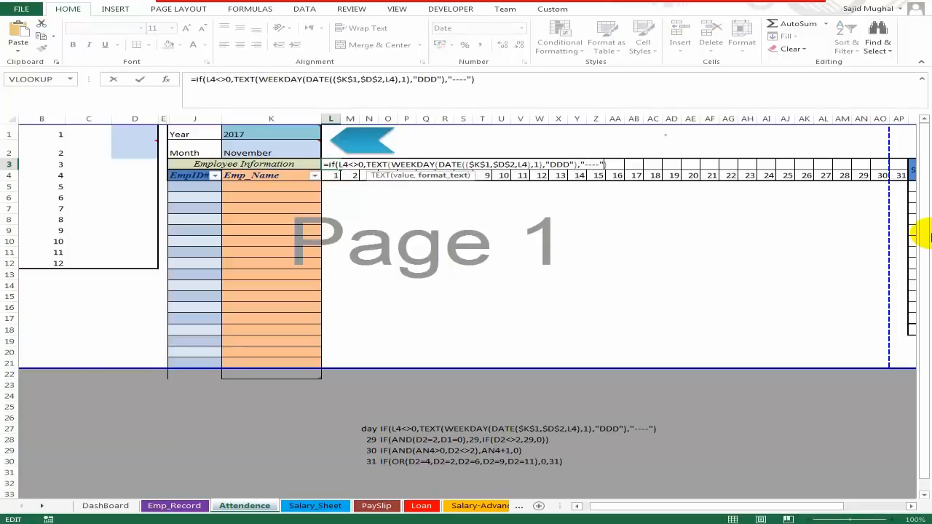
text())
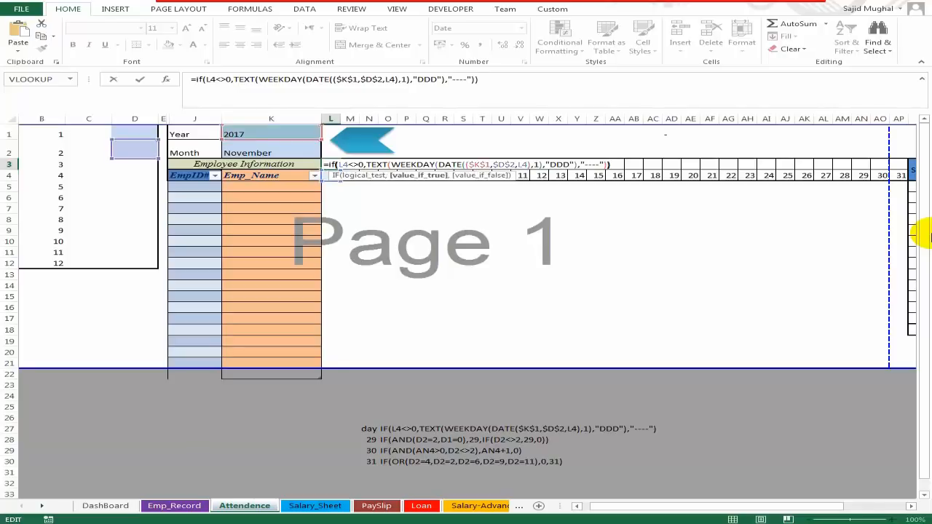
key(Return)
key(Return)
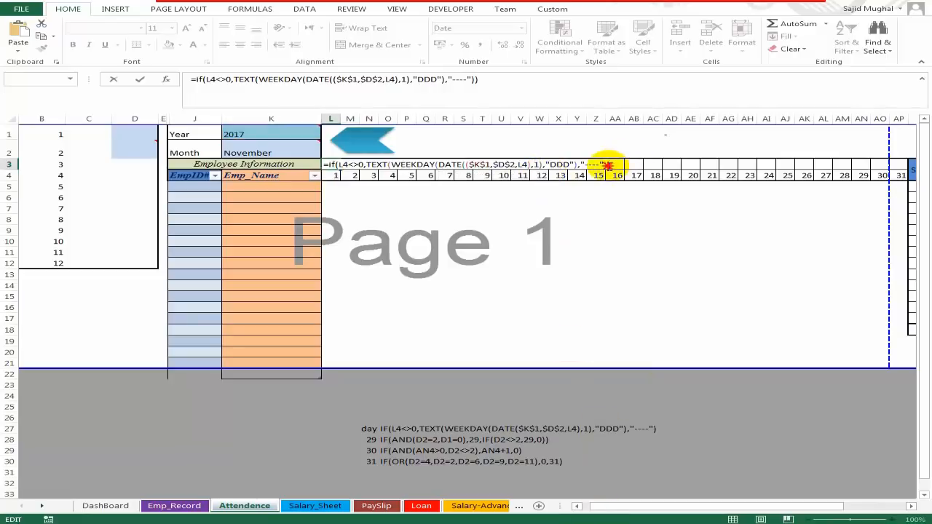
drag(619, 165, 315, 168)
key(Escape)
- Enter the leap-year test formula =MOD(K1,4) in D1, referring to the year cell
click(136, 135)
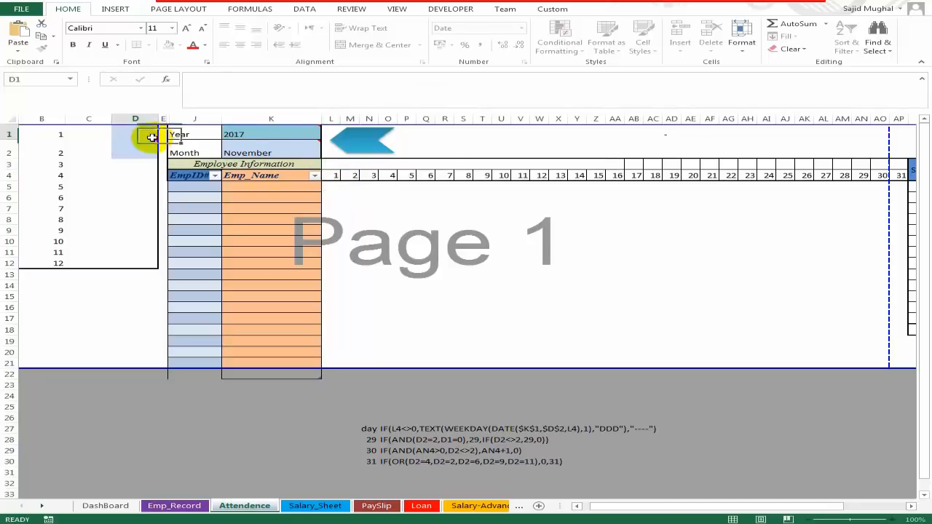
key(Left)
key(Left)
key(Left)
key(Right)
key(Right)
key(Right)
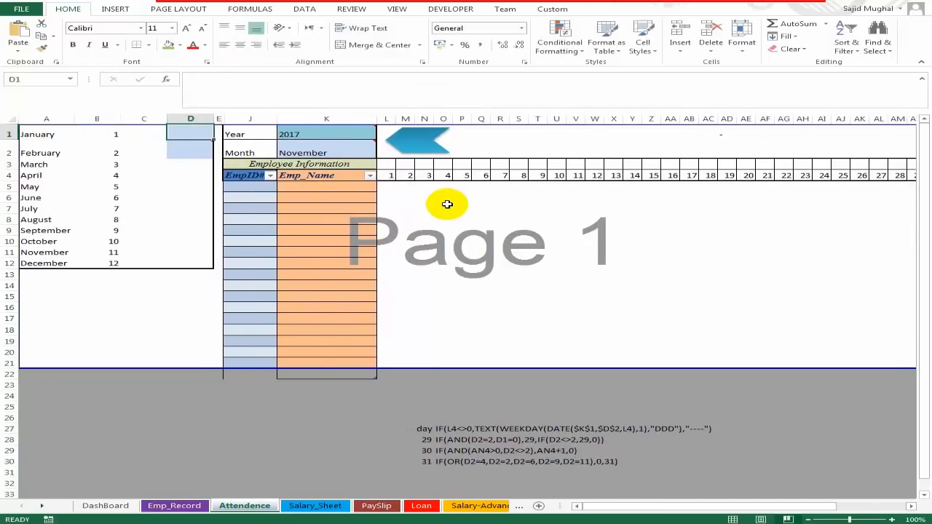
click(327, 132)
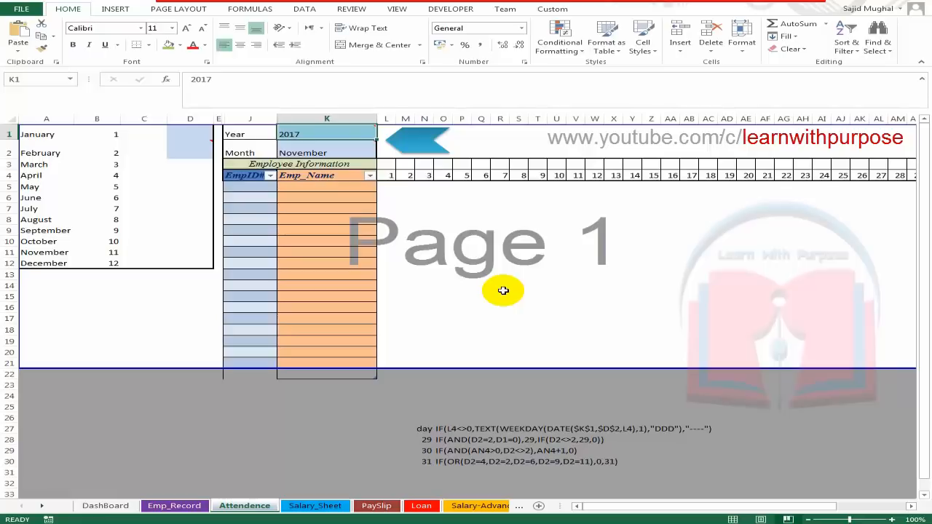
click(203, 133)
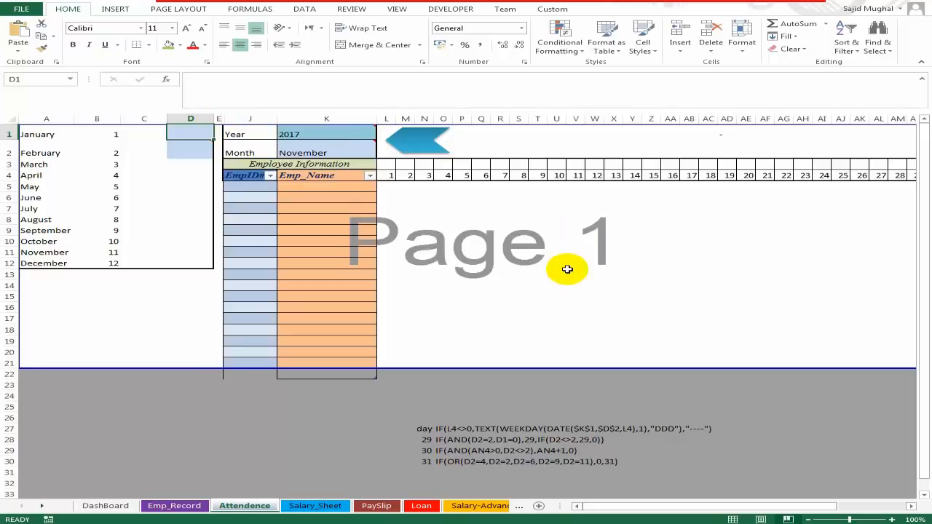
text(=mod)
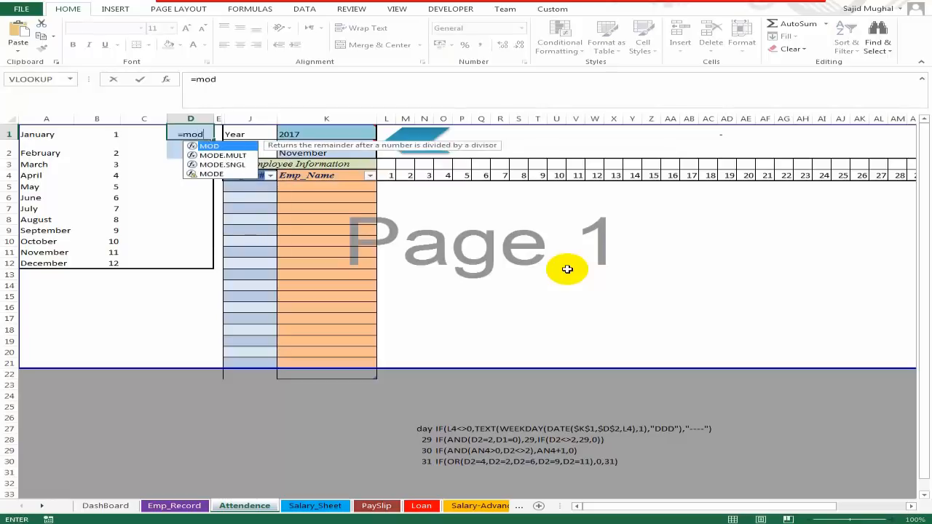
key(Tab)
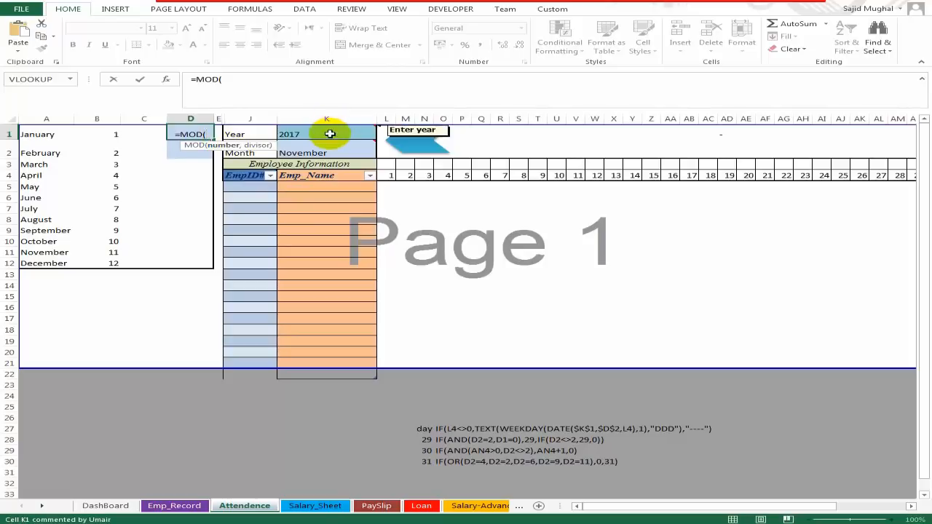
click(329, 134)
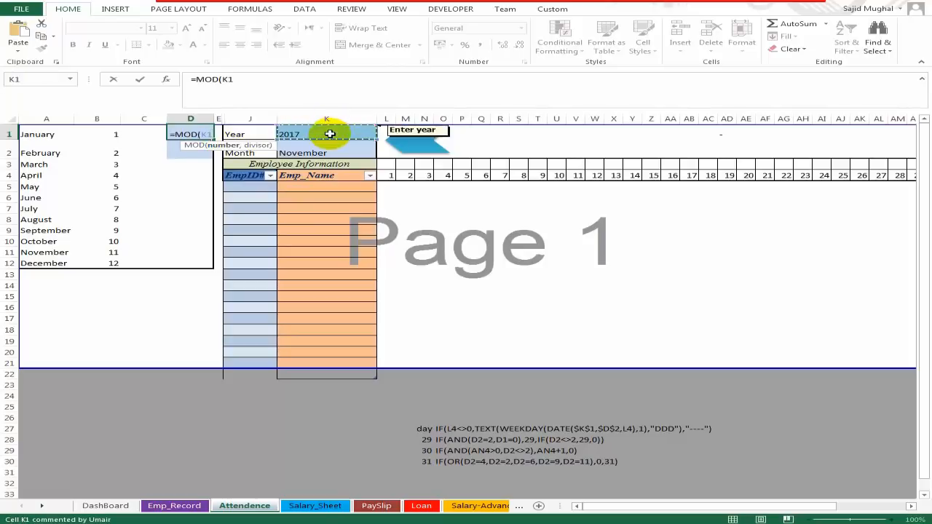
text(,)
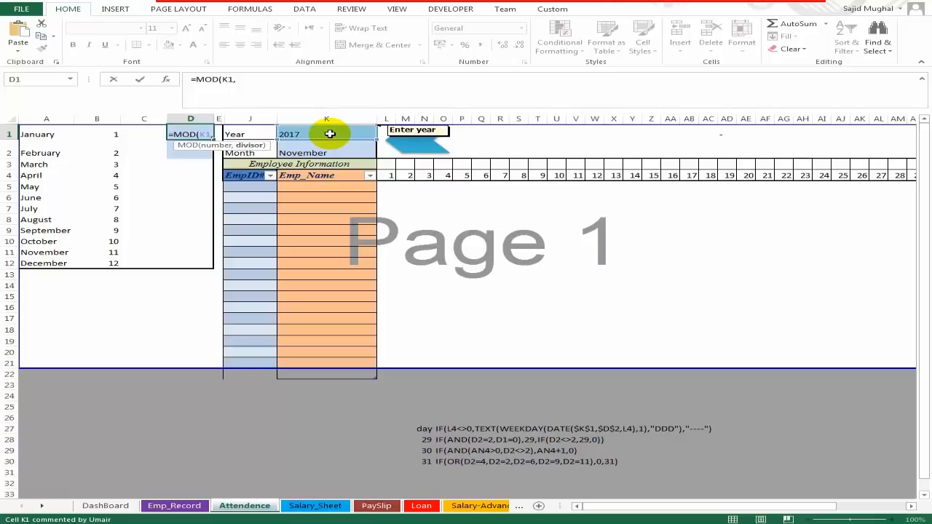
text(2)
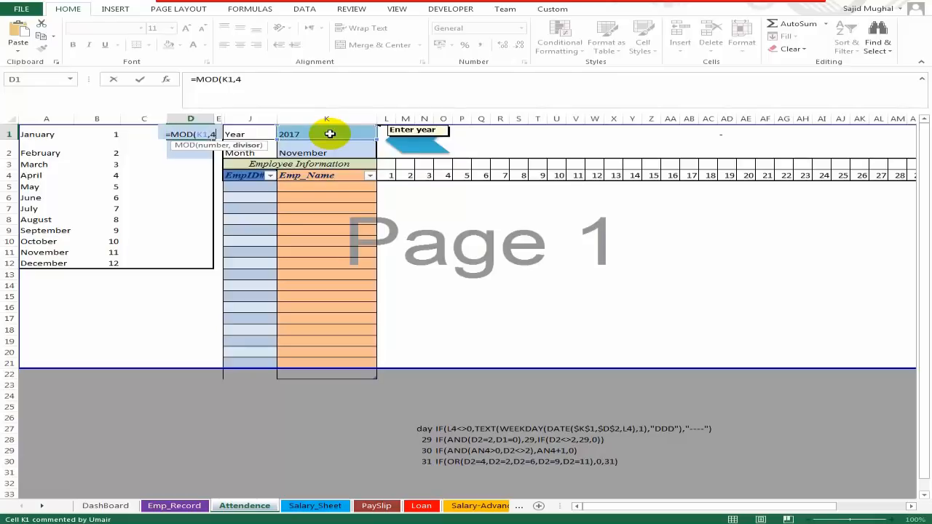
key(ctrl+Return)
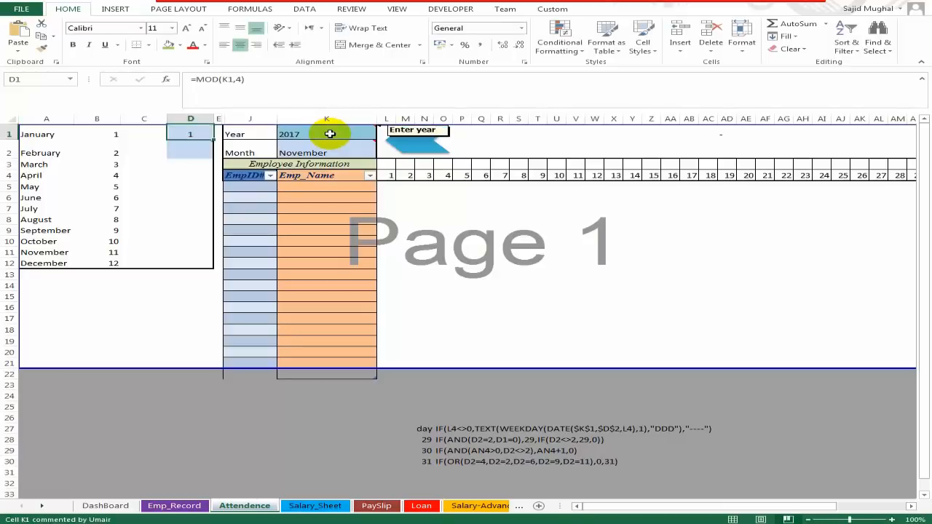
- Set the year in K1 to 2016 and check the remainder formula in D1
click(308, 131)
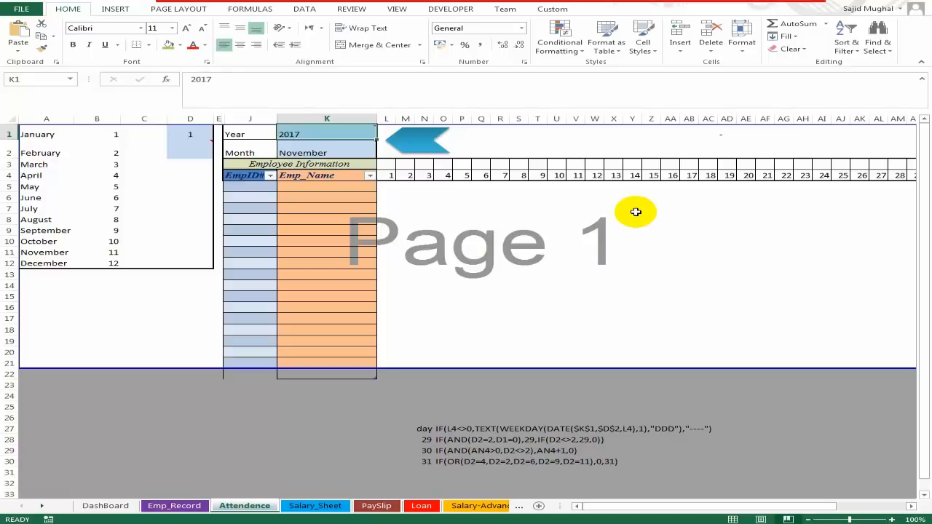
click(337, 138)
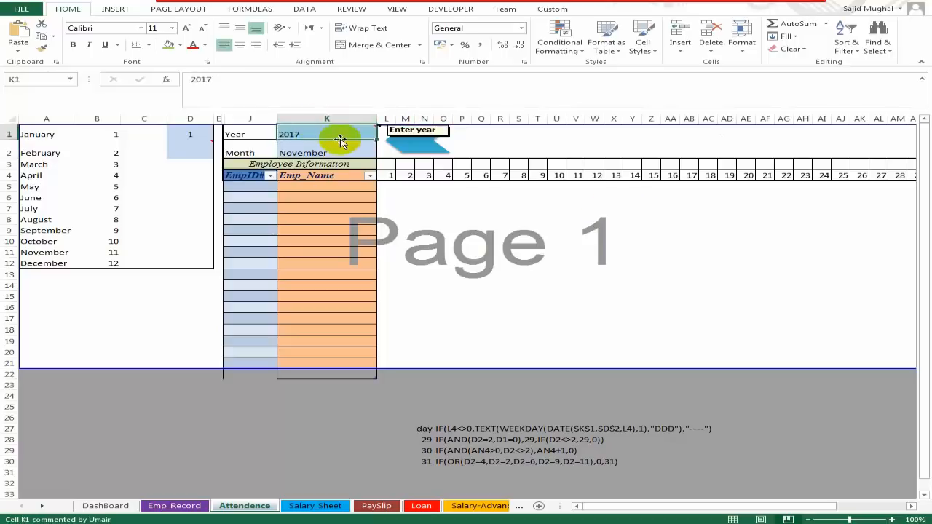
text(2016)
key(Return)
click(190, 134)
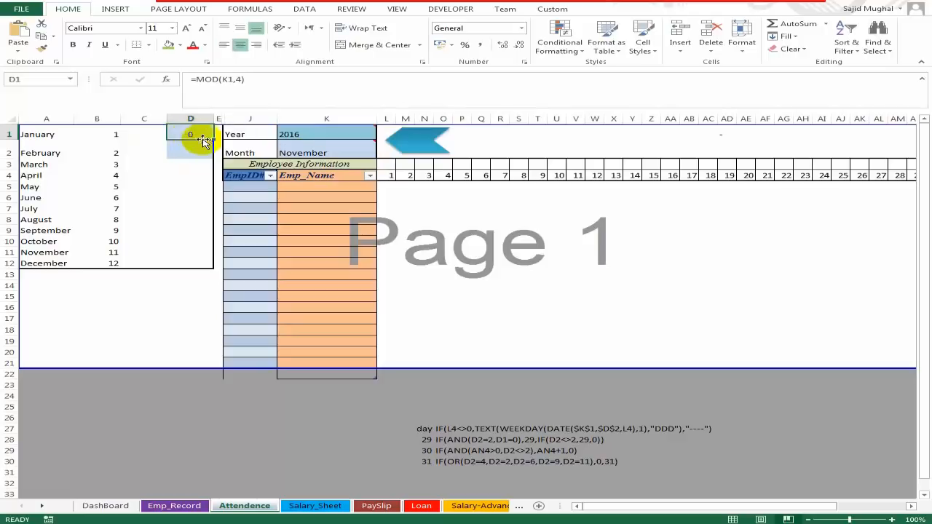
click(331, 135)
mouse_move(328, 141)
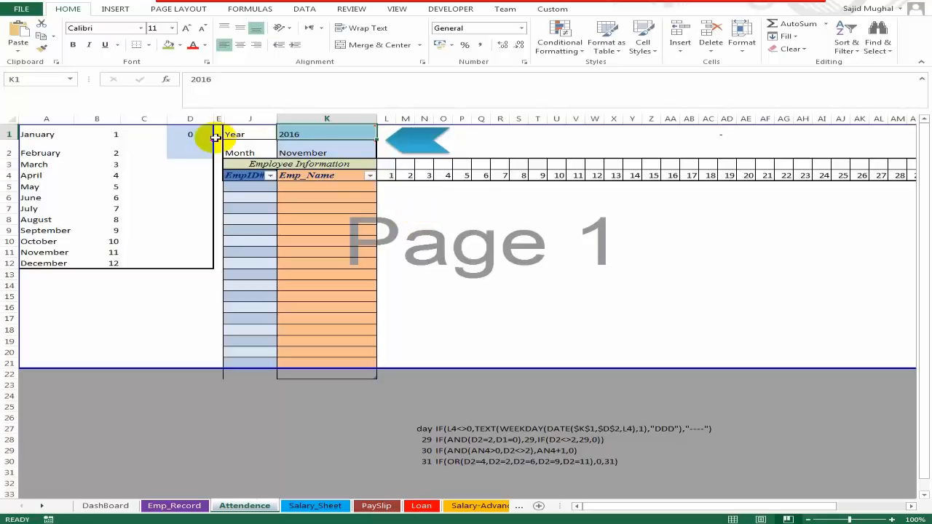
click(191, 136)
- Set the year in K1 to 2019 and check the remainder in D1 again
click(335, 134)
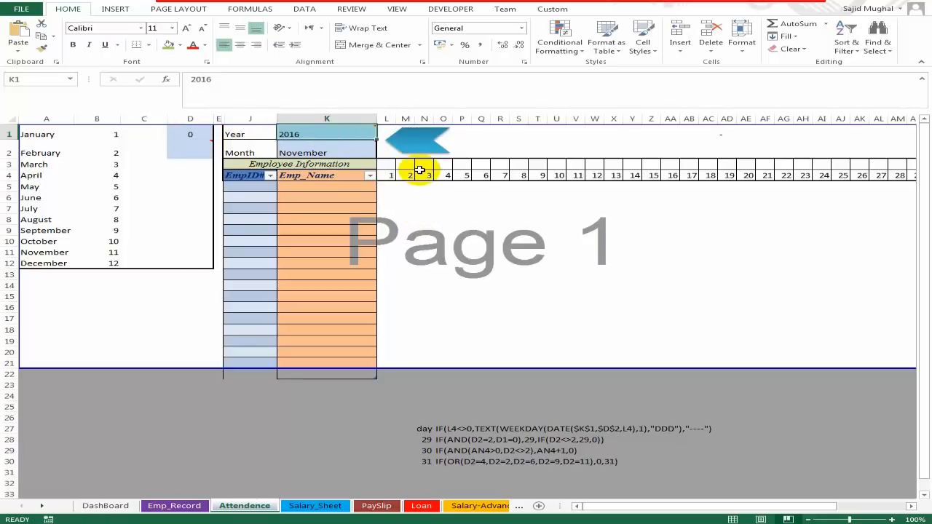
text(20)
key(Return)
key(Up)
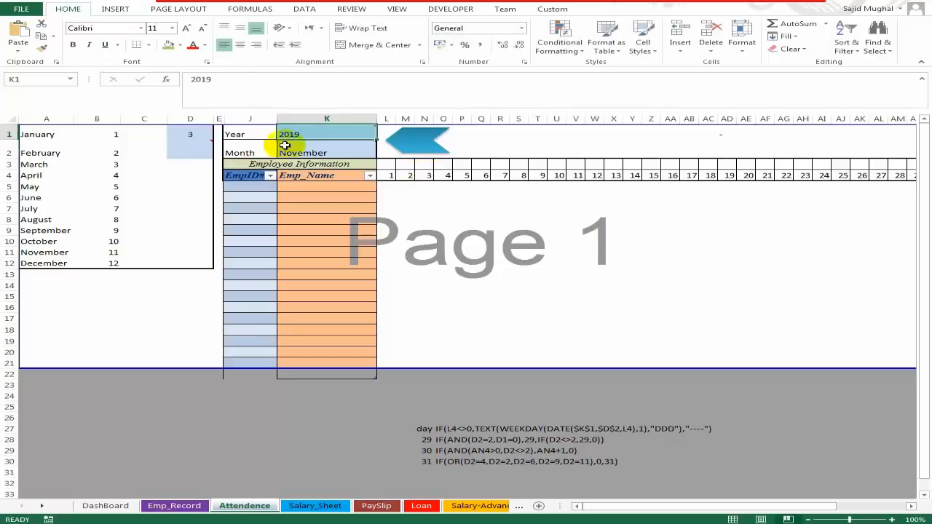
click(187, 136)
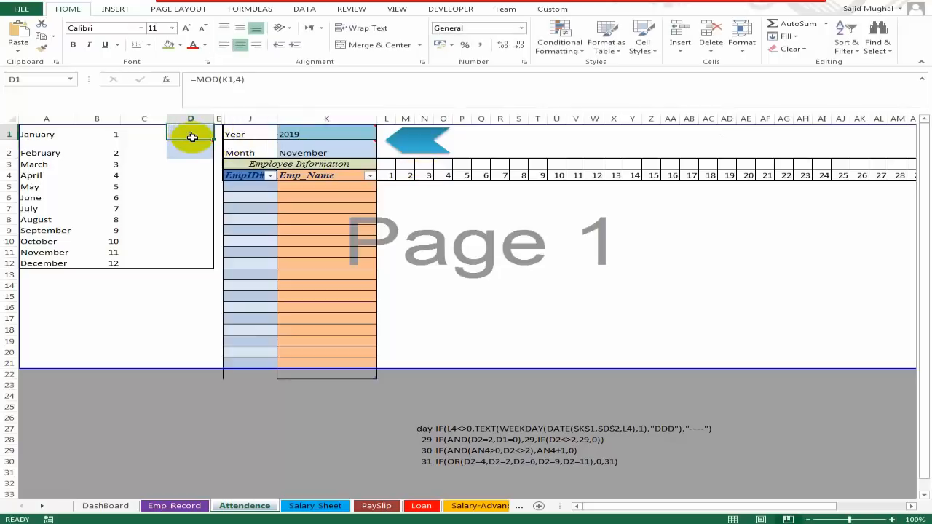
- Set the year in K1 to 2020 and check the remainder in D1
click(309, 135)
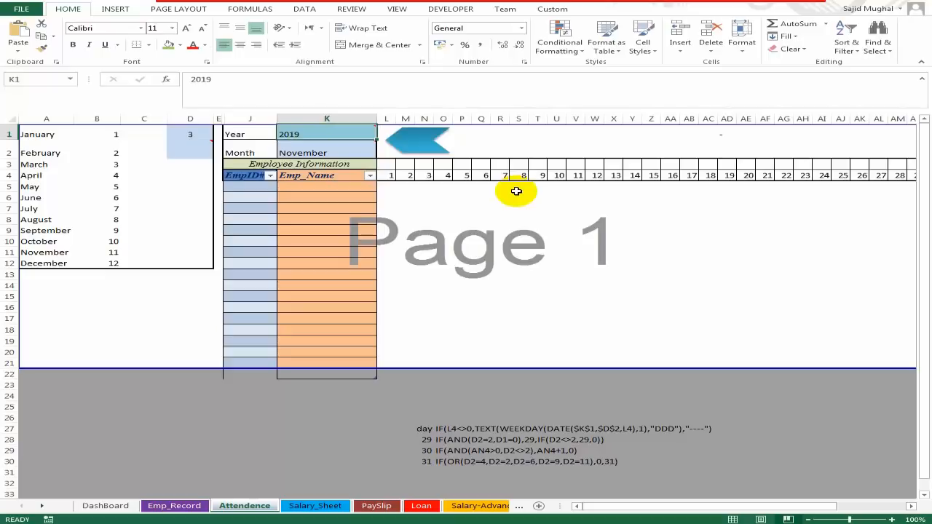
text(2020)
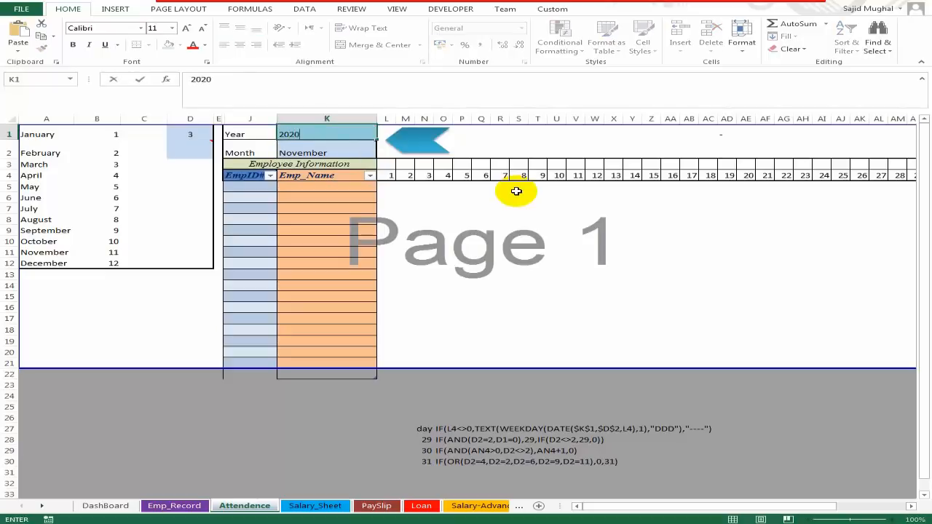
key(Return)
key(Up)
key(Left)
key(Left)
key(Left)
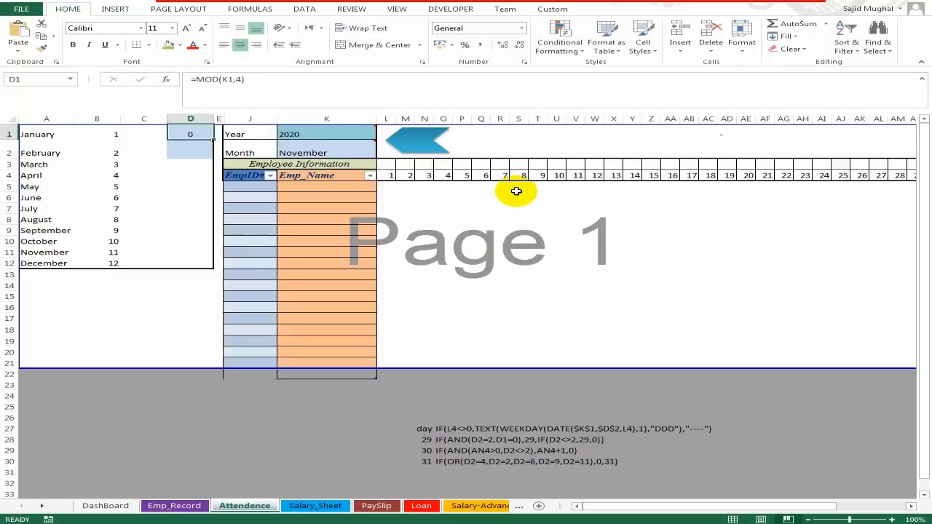
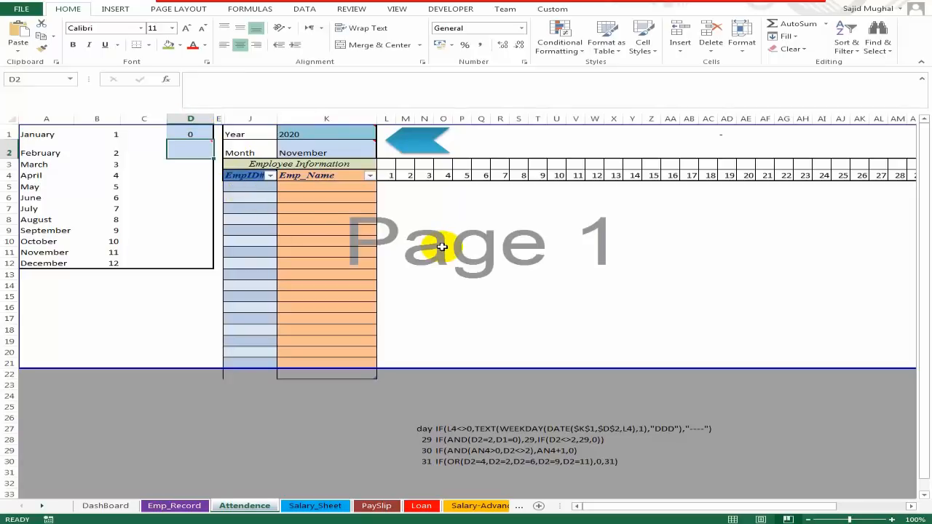
- Enter =VLOOKUP(K2,$A$1:$B$12,2,0) in D2 to convert the selected month into its number, and check it against K2
click(191, 153)
mouse_move(191, 153)
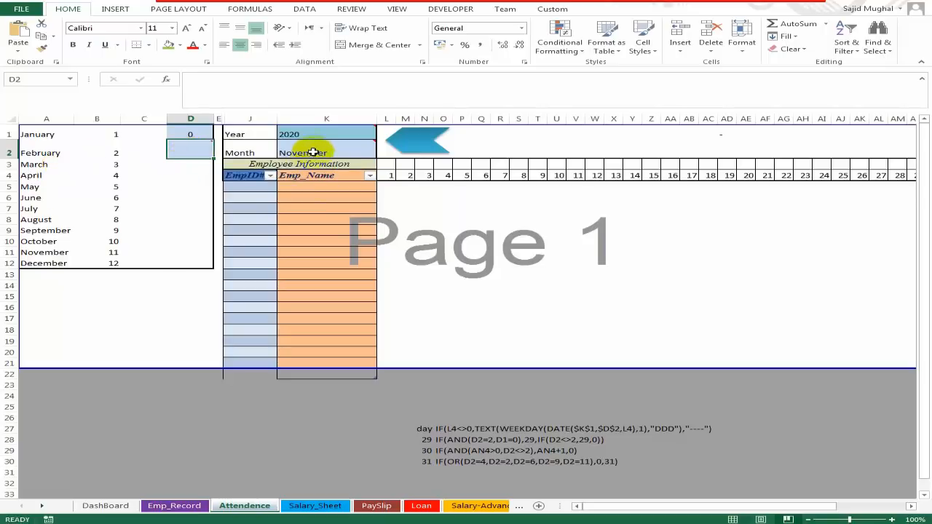
click(321, 153)
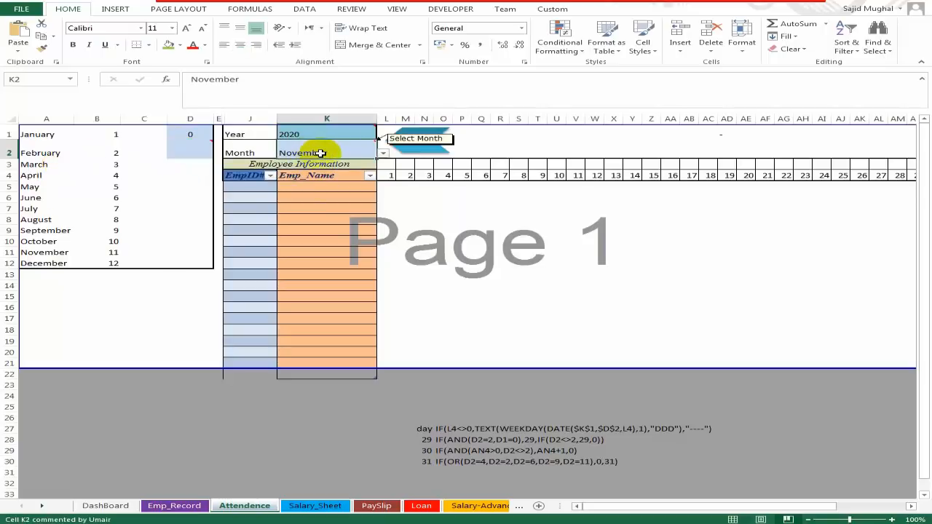
click(190, 151)
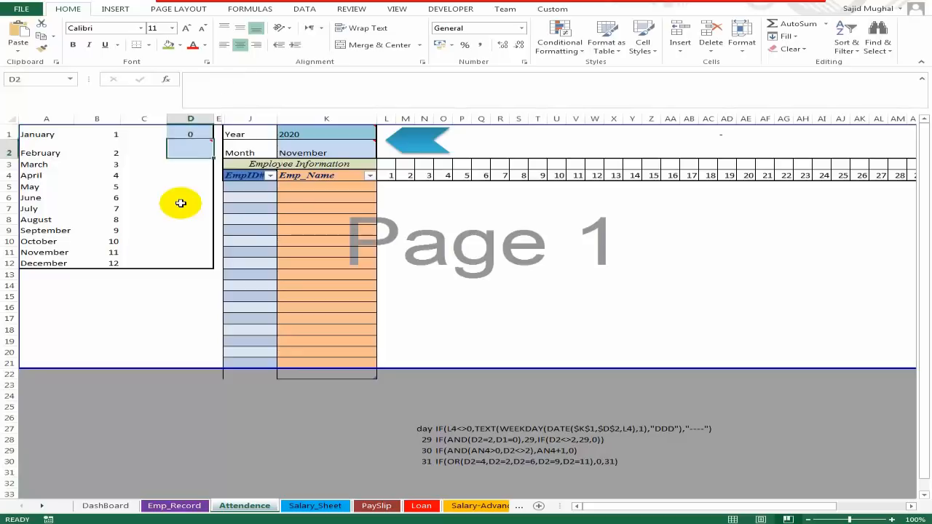
text(=vl)
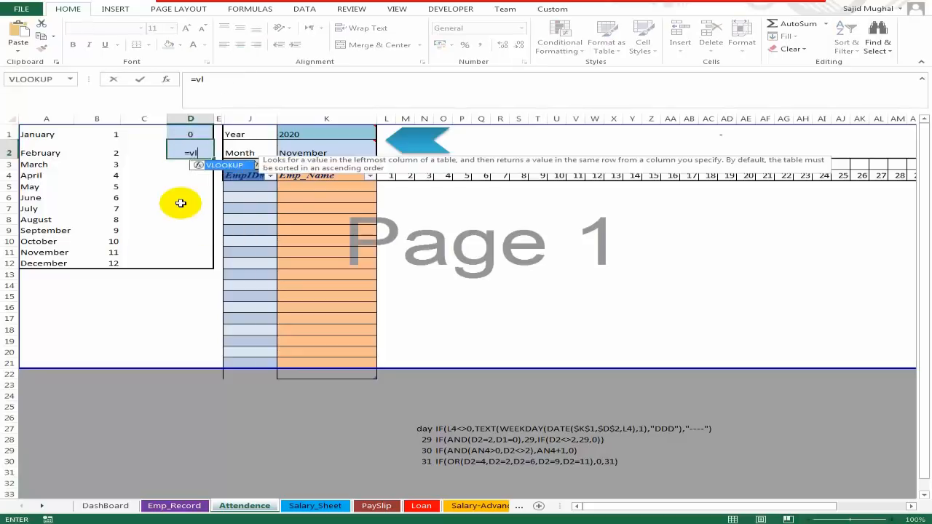
key(Tab)
click(320, 148)
text(,)
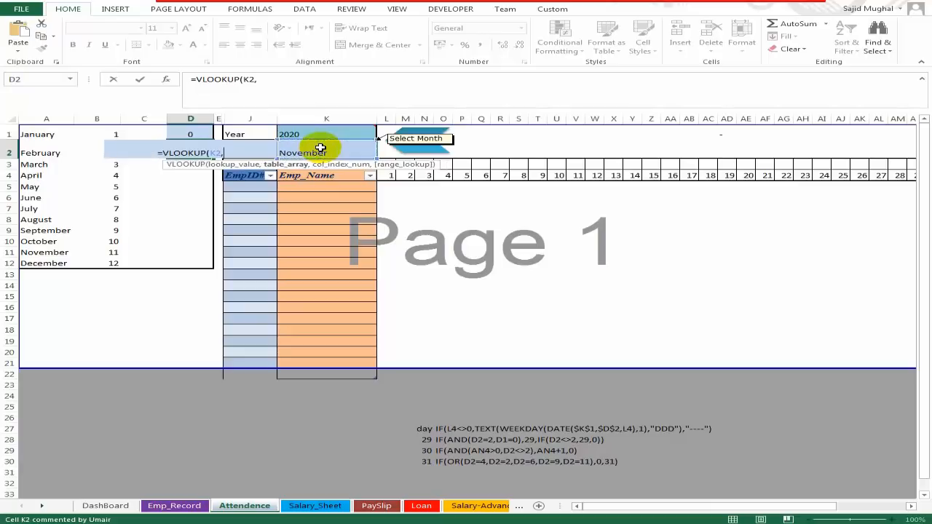
mouse_move(35, 131)
mouse_down()
mouse_move(109, 233)
mouse_move(109, 262)
mouse_up()
key(F4)
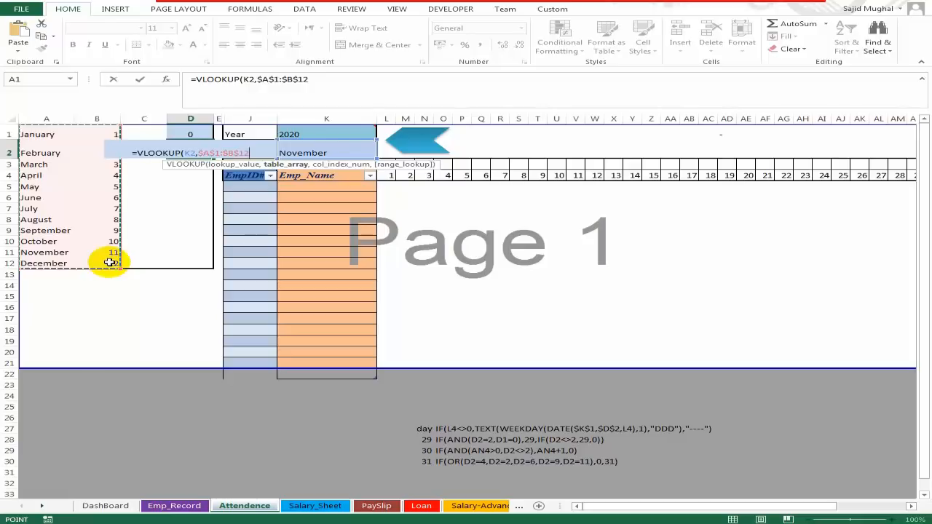
text(,)
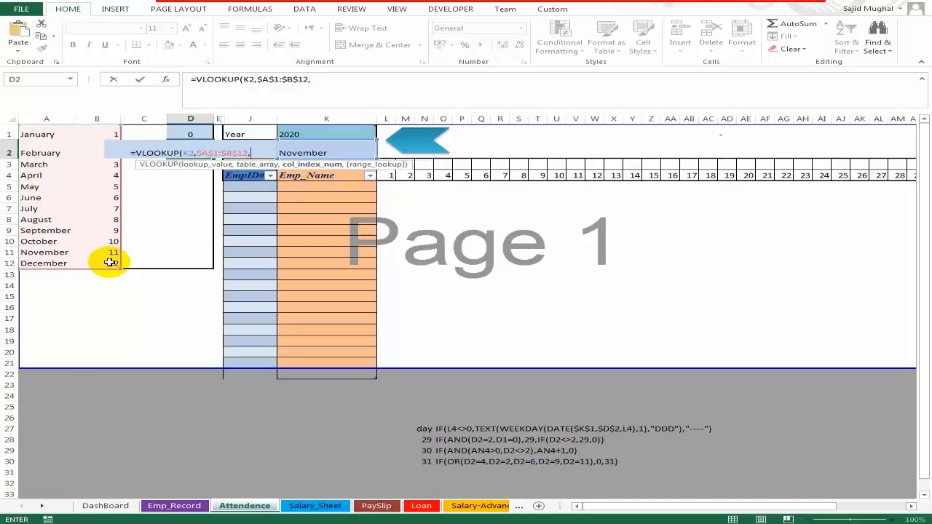
text(29,0)
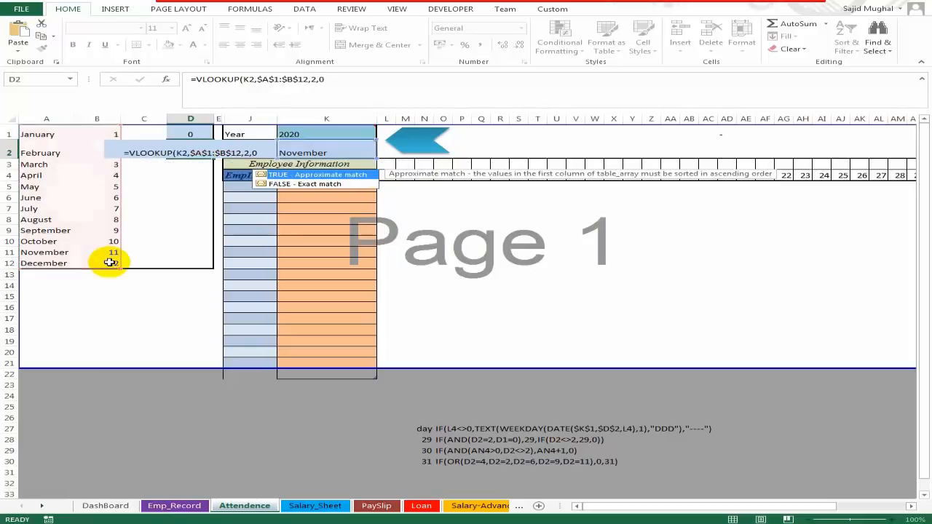
key(Return)
key(Up)
key(Right)
key(Right)
key(Right)
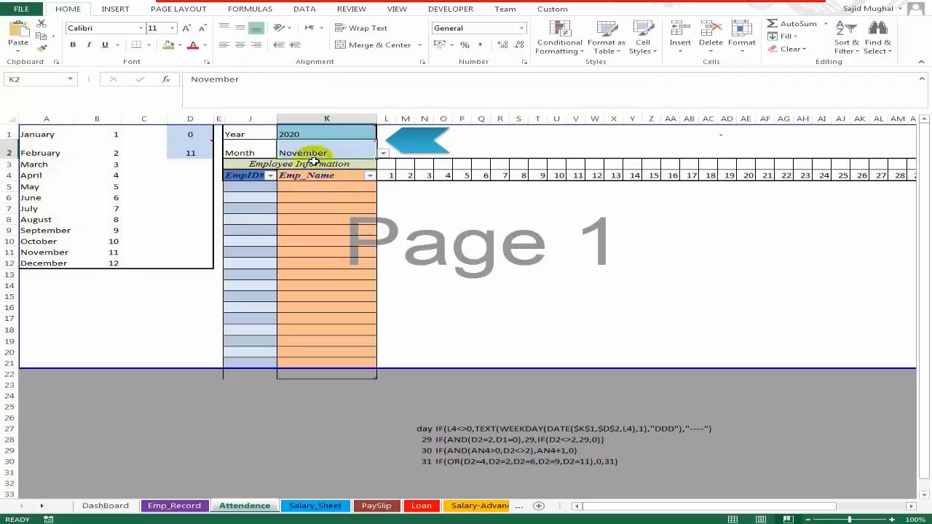
click(192, 152)
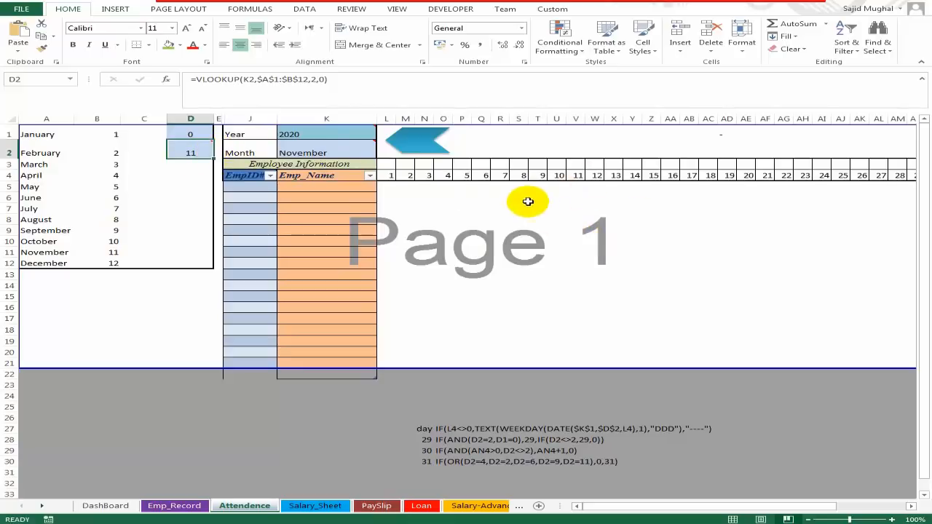
- Set the data validation of month cell K2 to a list sourced from =$A$1:$A$12
click(335, 149)
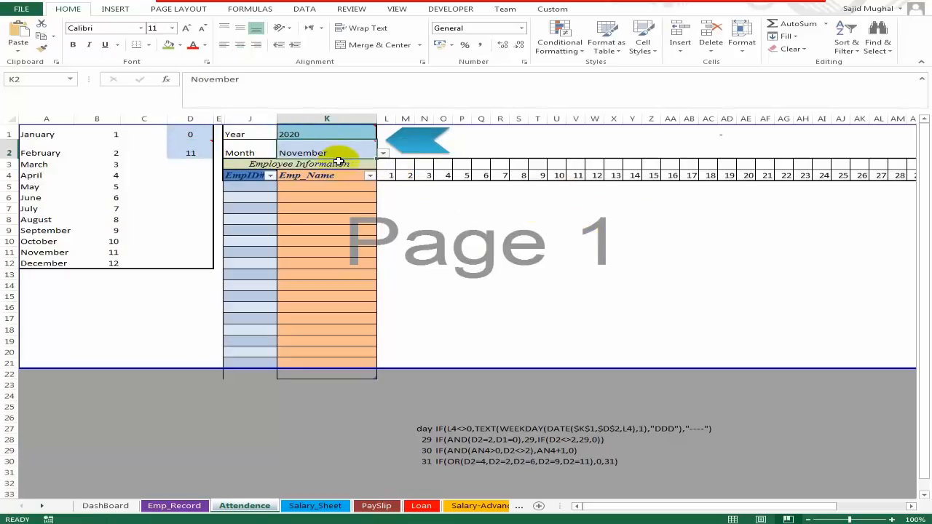
click(192, 151)
click(323, 146)
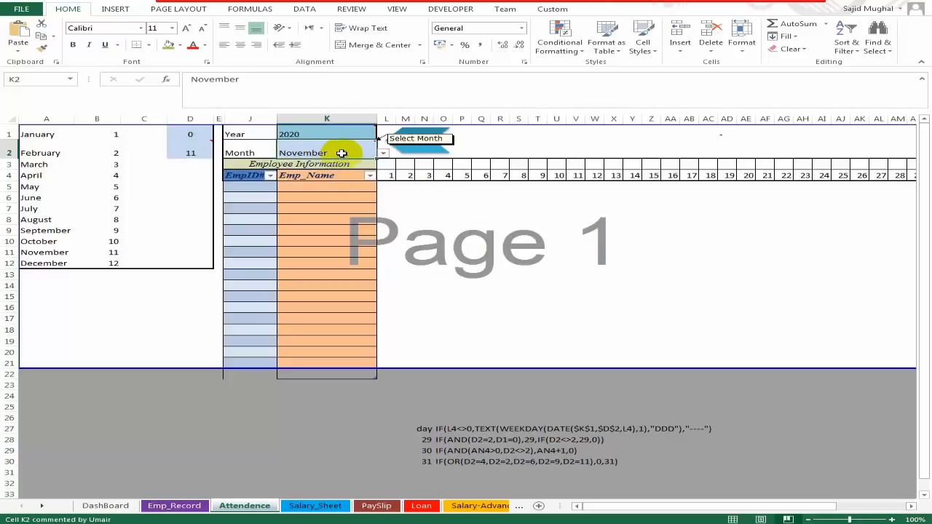
click(586, 523)
click(467, 212)
click(309, 14)
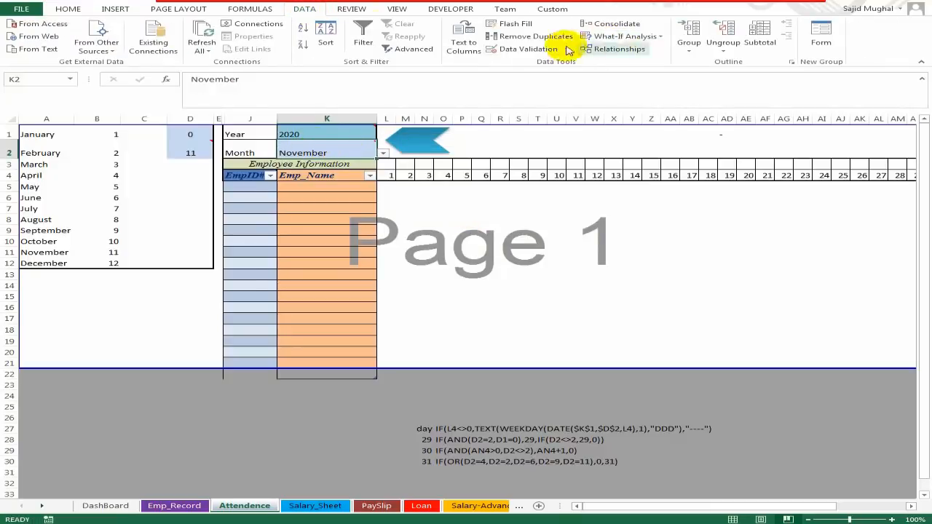
click(527, 49)
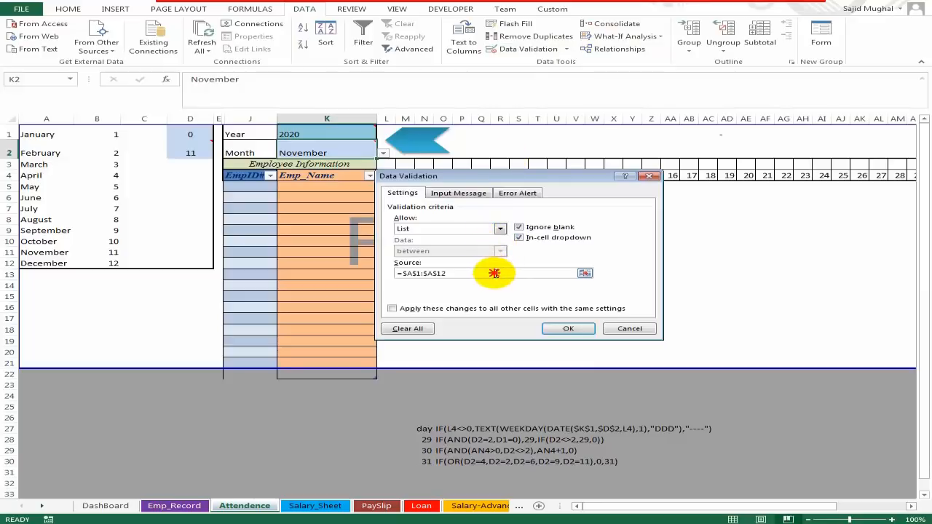
drag(491, 273, 383, 270)
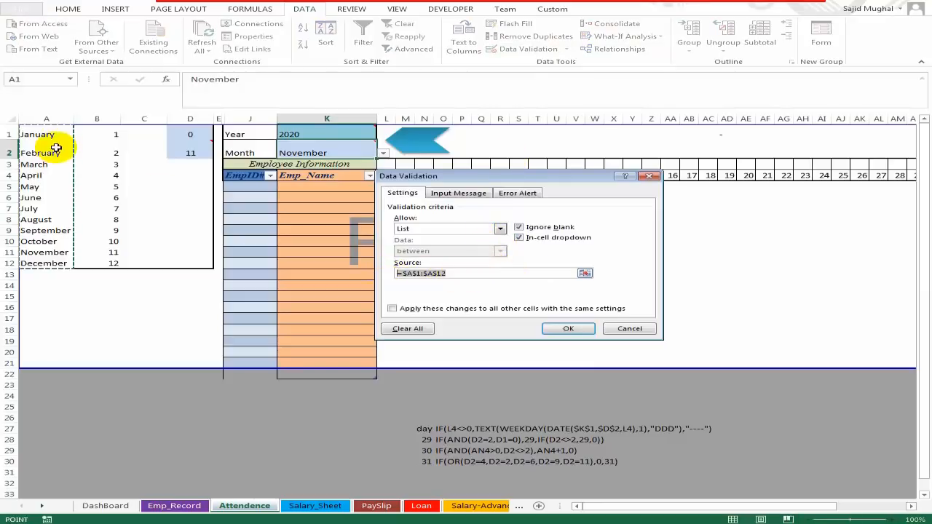
drag(46, 134, 52, 267)
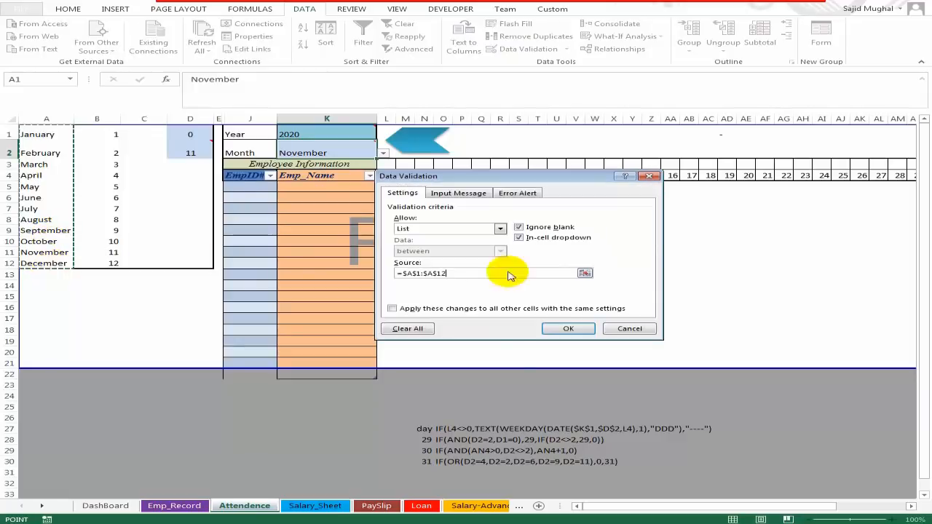
click(565, 327)
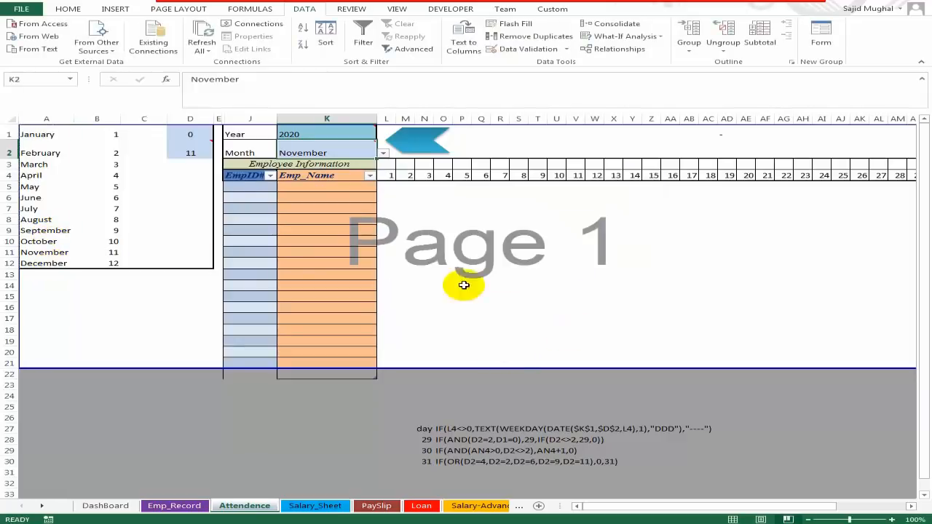
- Set the month in K2 to May and check the month number in D2
click(383, 153)
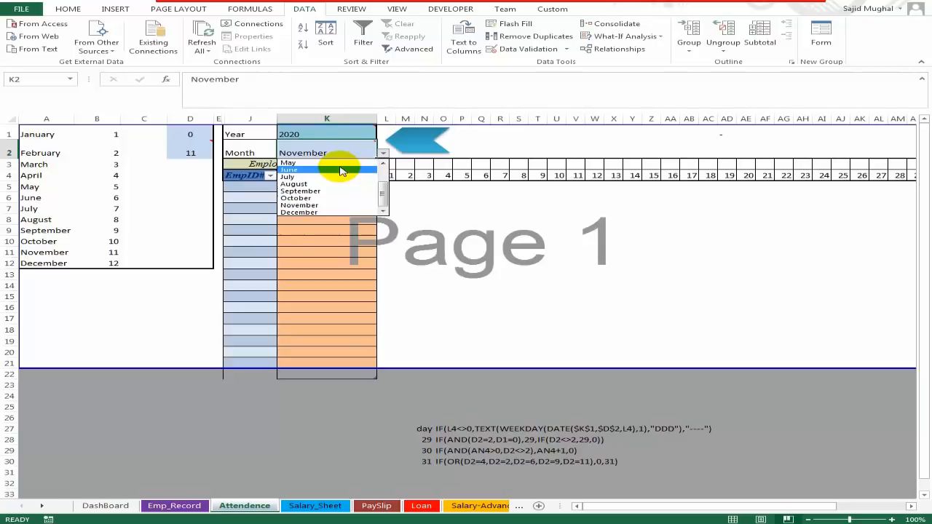
click(343, 162)
click(192, 153)
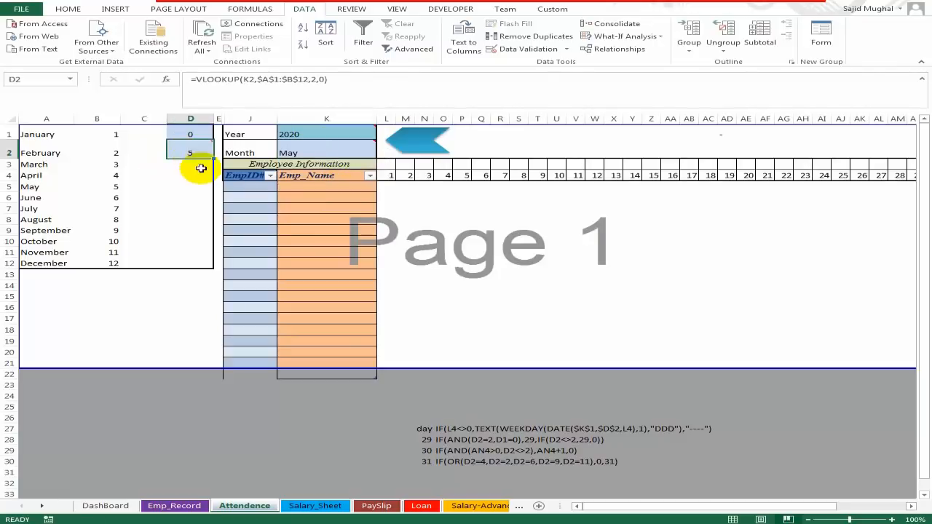
- Set the month in K2 to September and check the month number in D2
click(323, 152)
click(382, 156)
click(368, 191)
click(192, 153)
- Set the month in K2 to November and check the lookup result in D2
click(321, 148)
click(382, 153)
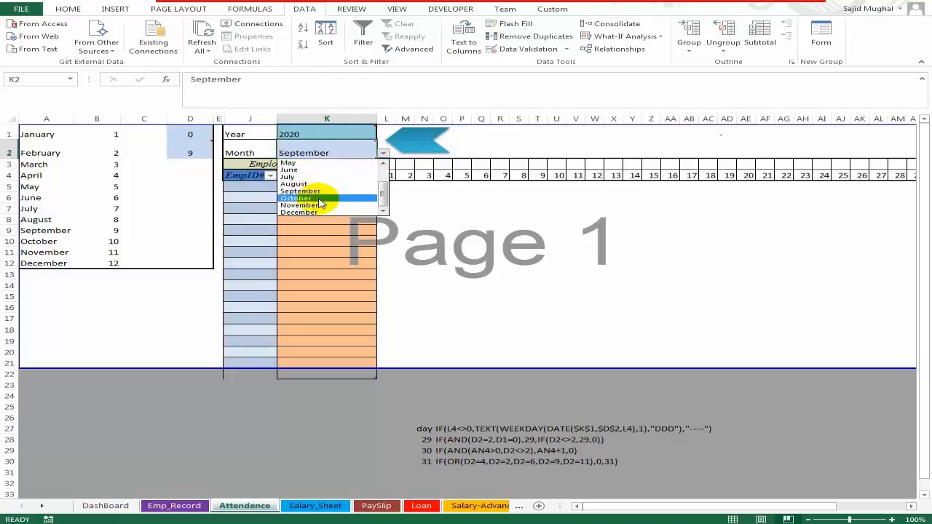
click(313, 205)
click(191, 153)
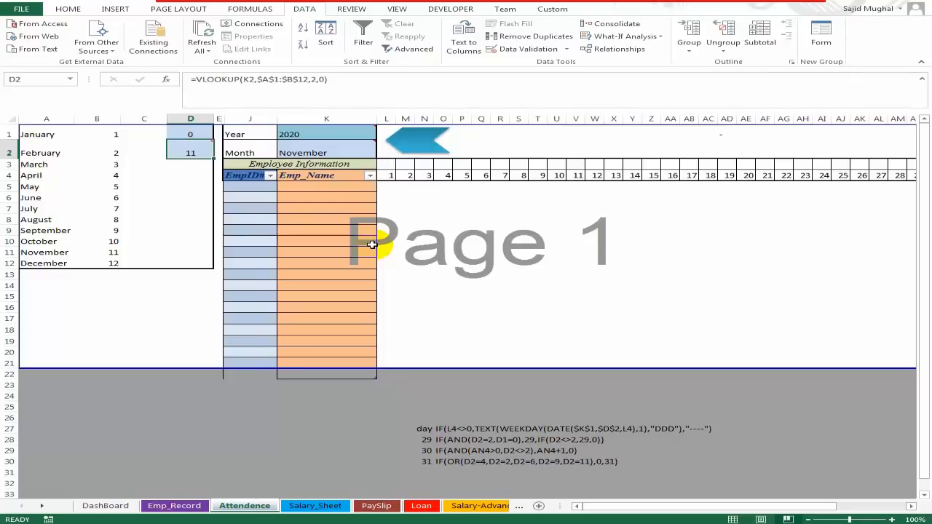
click(477, 197)
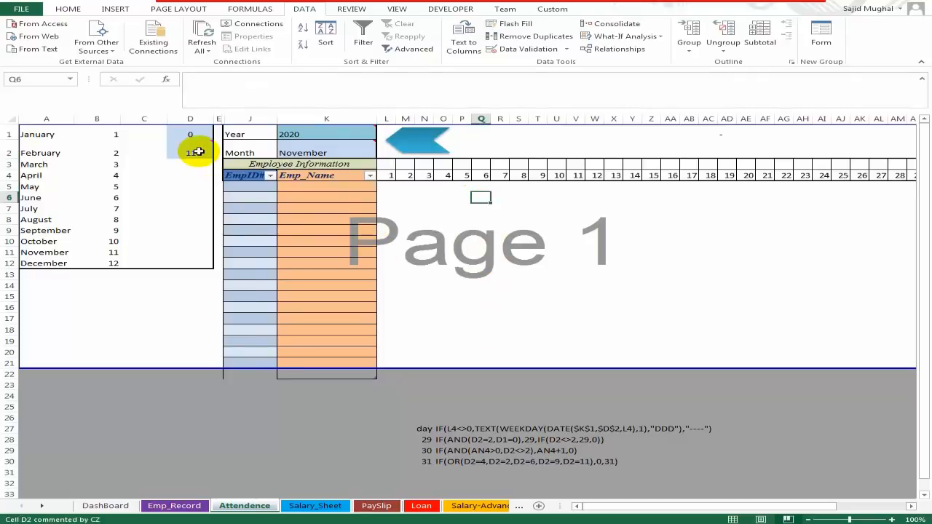
click(466, 208)
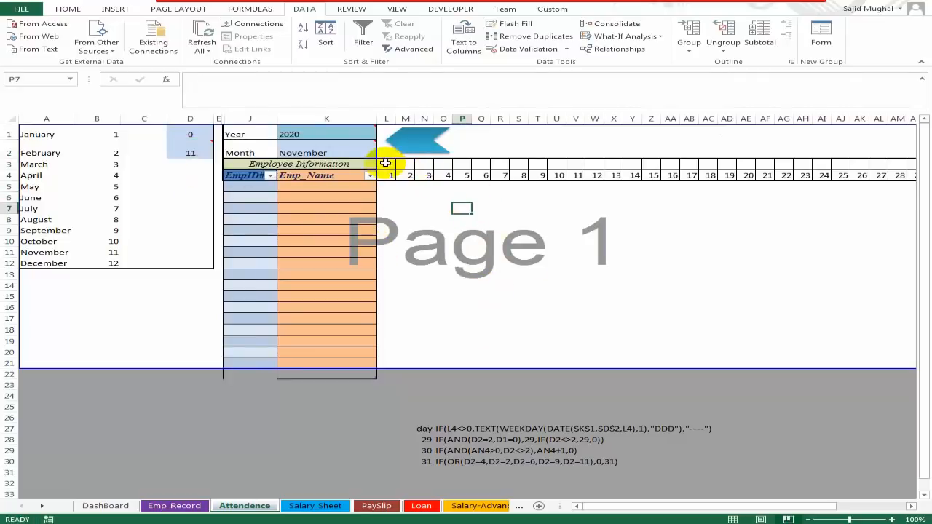
- Enter =IF(L4<>0,TEXT(WEEKDAY(DATE($K$1,$D$2,L4),1),"DDD"),"----") in L3, reusing the formula text stored in O27
click(385, 163)
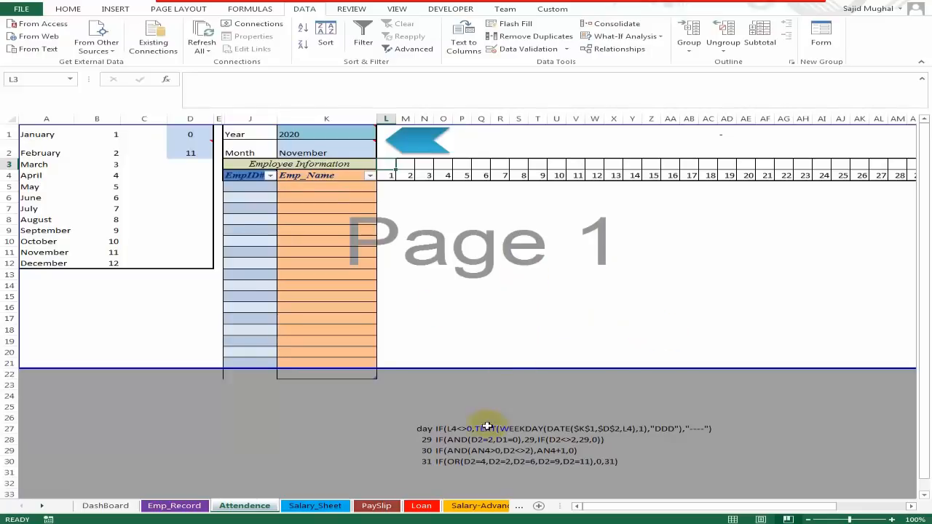
click(446, 429)
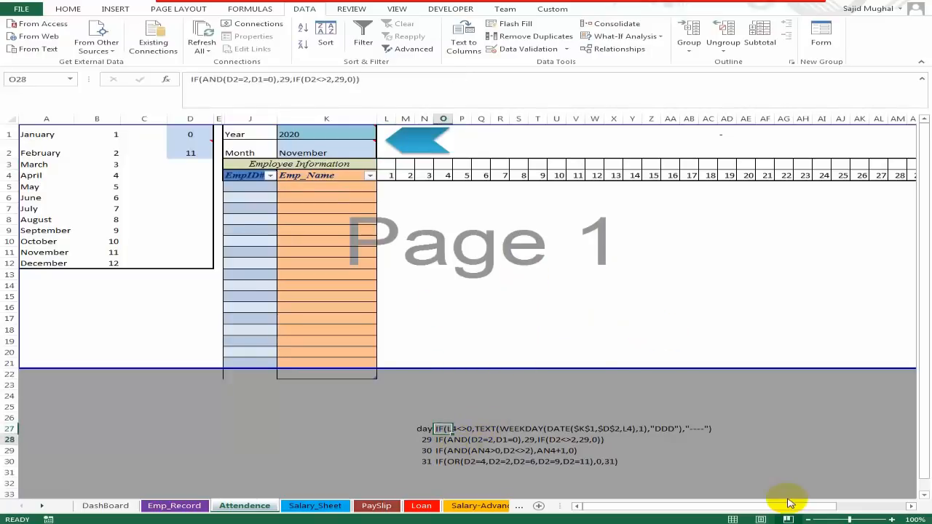
key(F2)
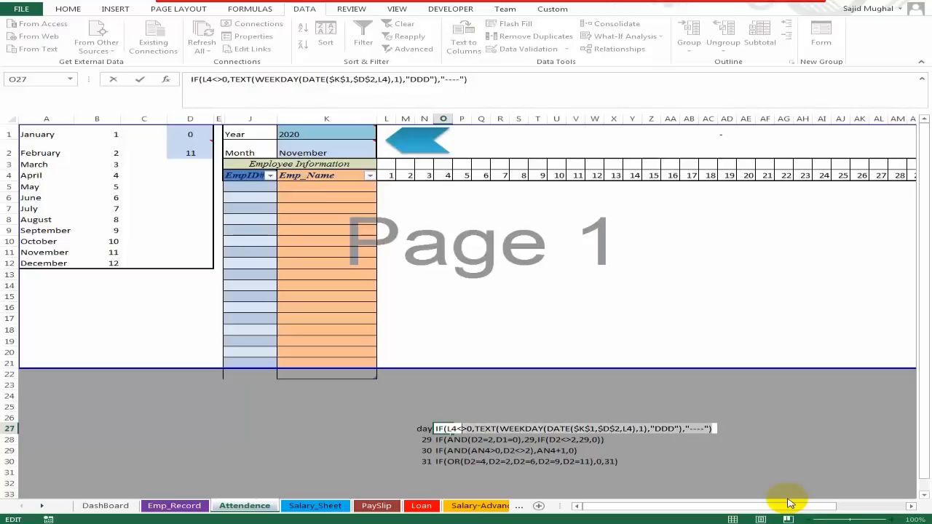
key(Escape)
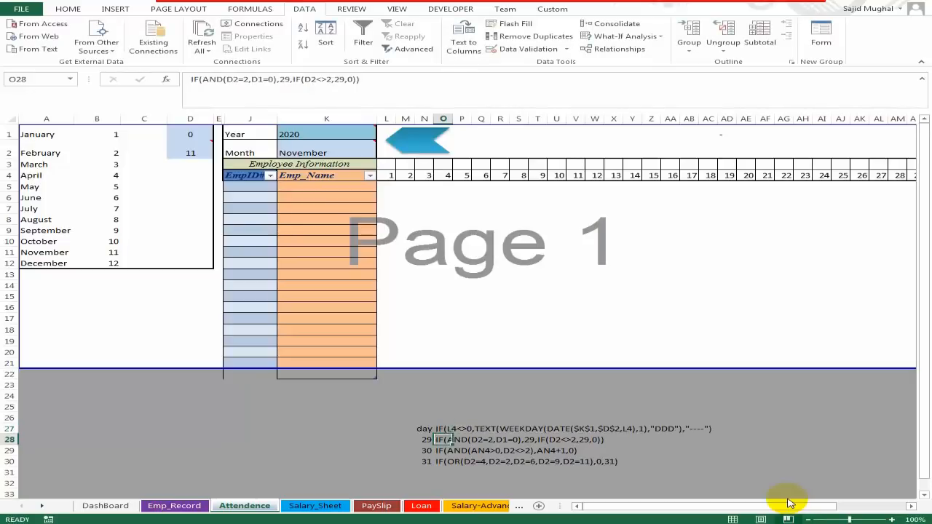
click(386, 163)
text(IF(L4<>0,TEXT(WEEKDAY(DATE($K$1,$D$2,L4),1),"DDD"),"----"))
key(F2)
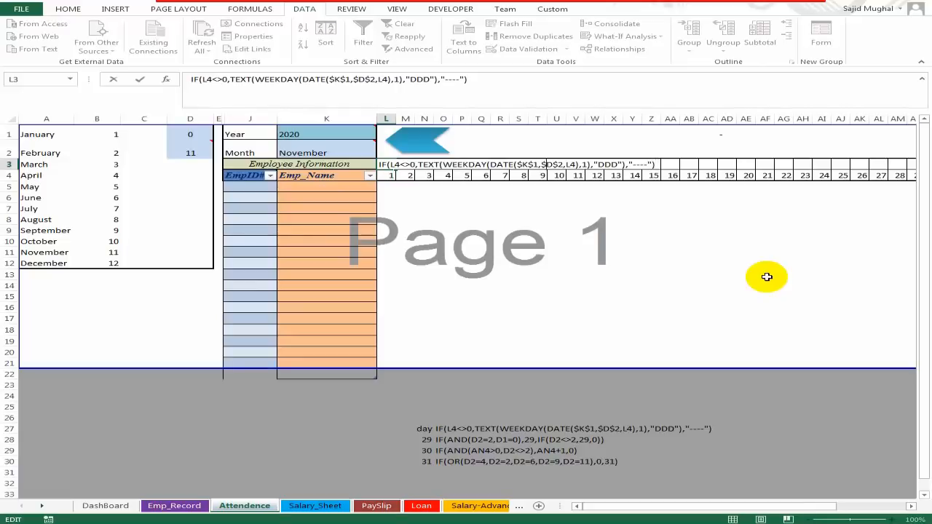
key(Home)
text(=)
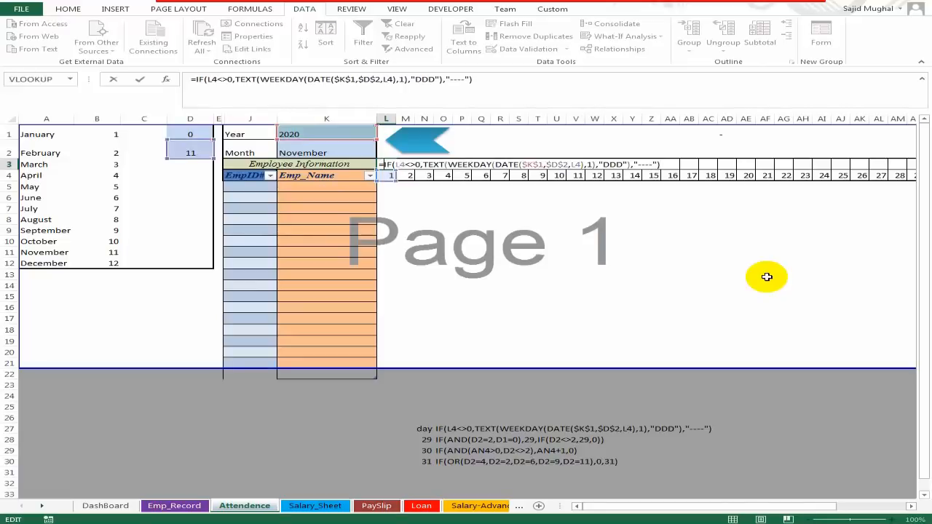
key(ctrl+Return)
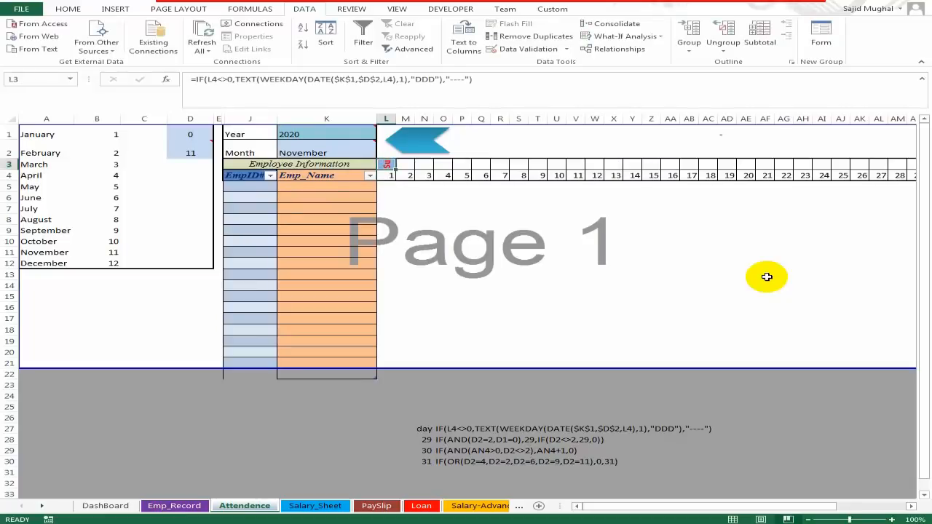
- Increase the height of row 3 so the rotated weekday name in L3 fits
drag(6, 166, 6, 181)
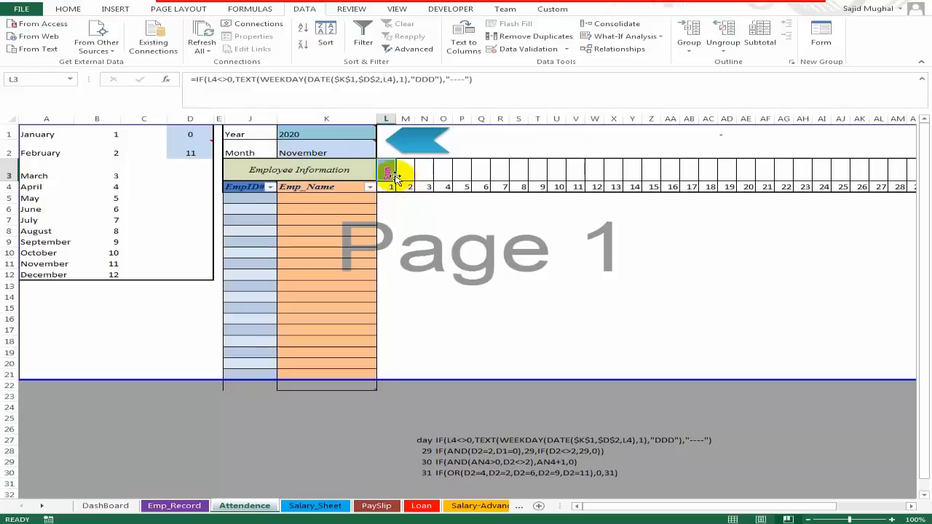
key(Right)
key(Left)
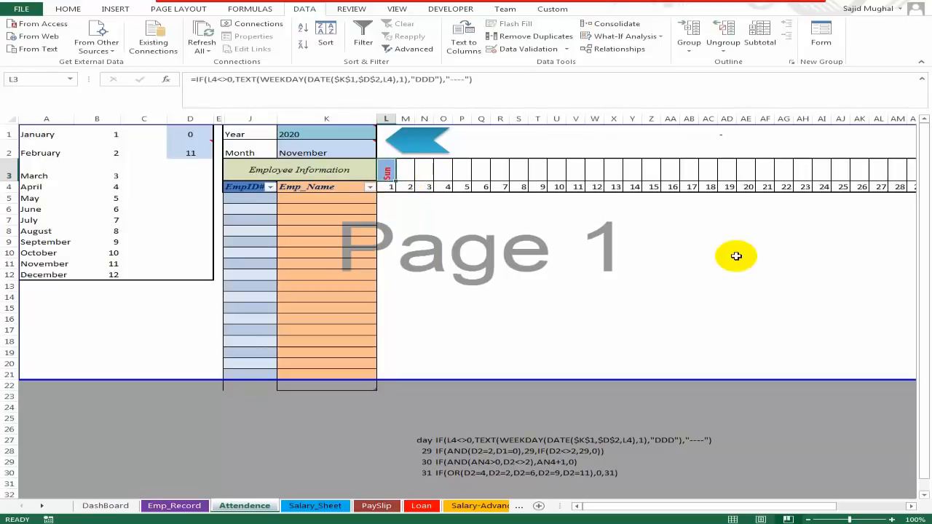
- Copy the weekday formula from L3 across row 3 through AP3 and check the copies in AI3 and Z3
key(ctrl+c)
key(shift+Right)
key(shift+Right)
key(shift+Right)
key(shift+Right)
key(shift+Right)
key(shift+Right)
key(shift+Right)
key(shift+Right)
key(shift+Right)
key(shift+Right)
key(shift+Right)
key(shift+Right)
key(shift+Right)
key(shift+Right)
key(shift+Right)
key(shift+Right)
key(shift+Right)
key(shift+Right)
key(shift+Right)
key(shift+Right)
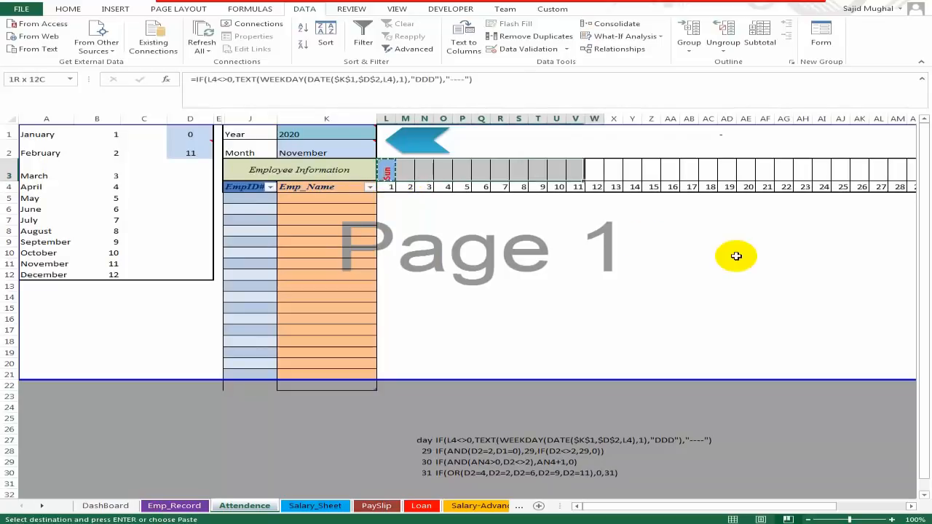
key(shift+Right)
key(shift+Right)
key(shift+Right)
key(shift+Right)
key(shift+Right)
key(shift+Right)
key(shift+Right)
key(Return)
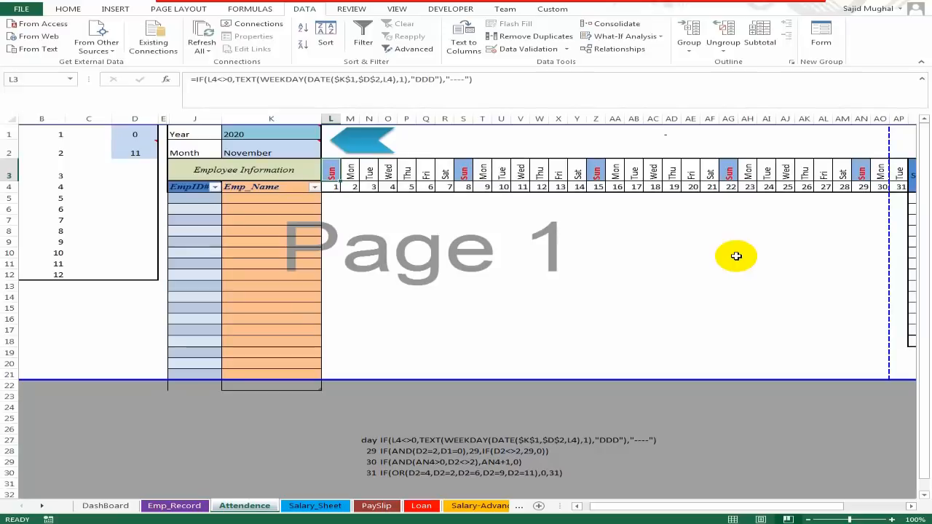
click(766, 175)
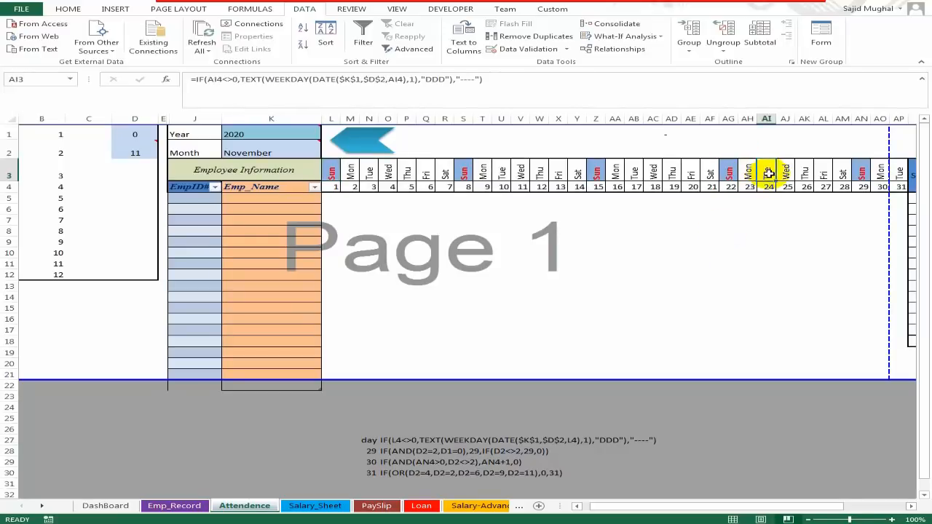
click(596, 175)
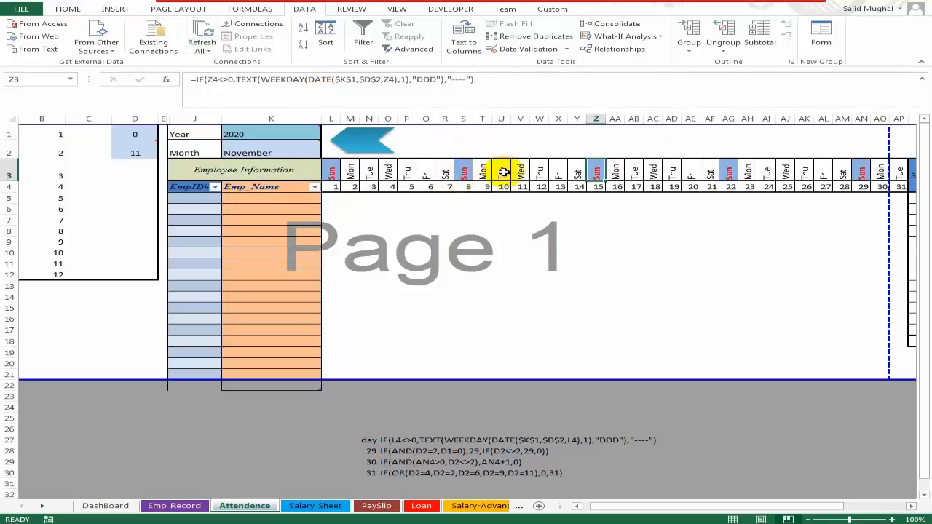
- Start a conditional formatting rule on row 3 for cells whose value is equal to Sun
click(8, 172)
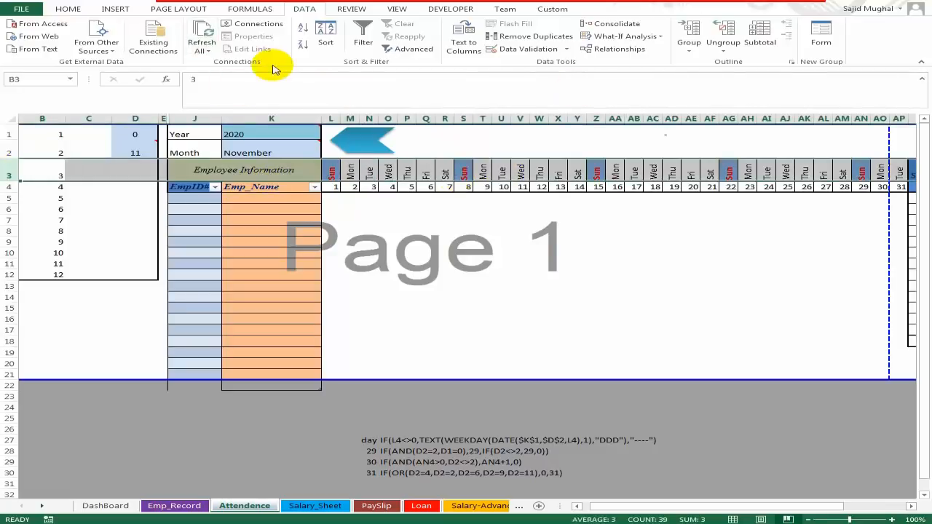
click(68, 9)
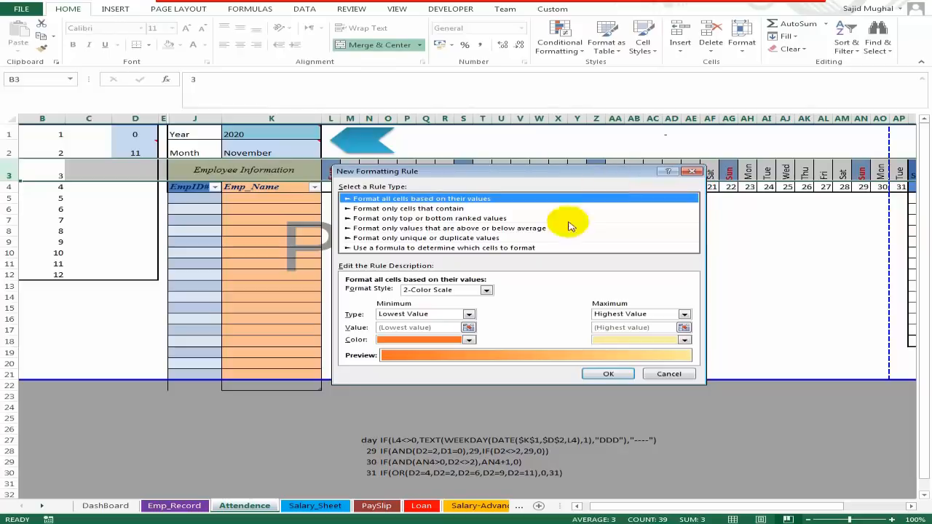
click(441, 209)
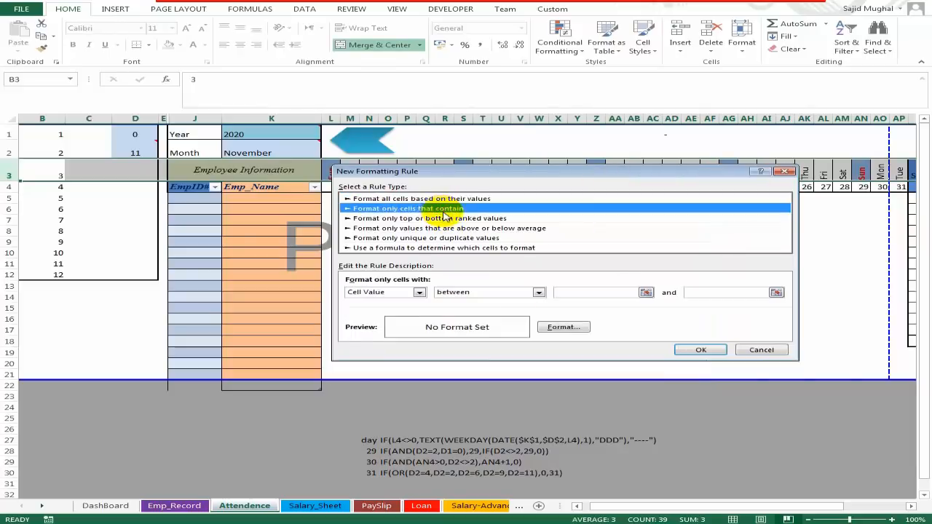
click(538, 292)
click(509, 321)
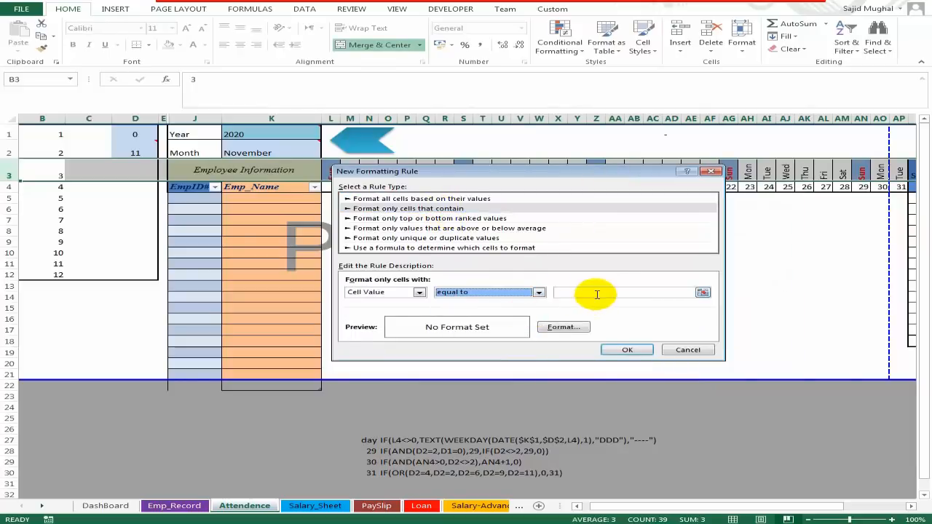
click(595, 293)
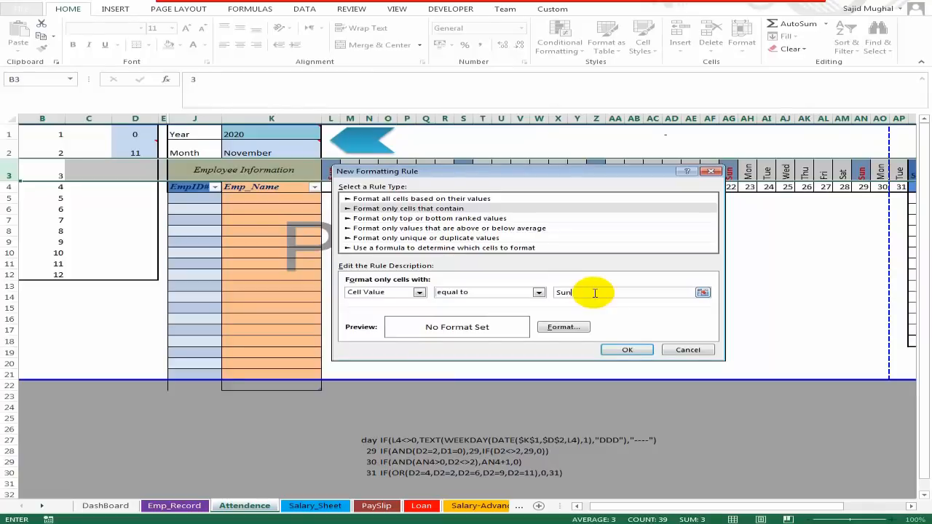
- Set the Sunday rule's font color to red and open its background fill options
click(559, 327)
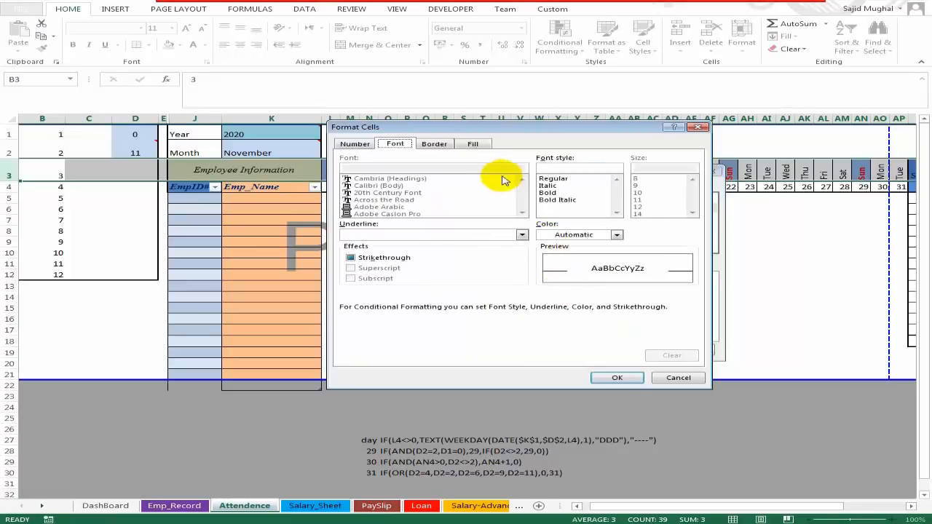
click(616, 235)
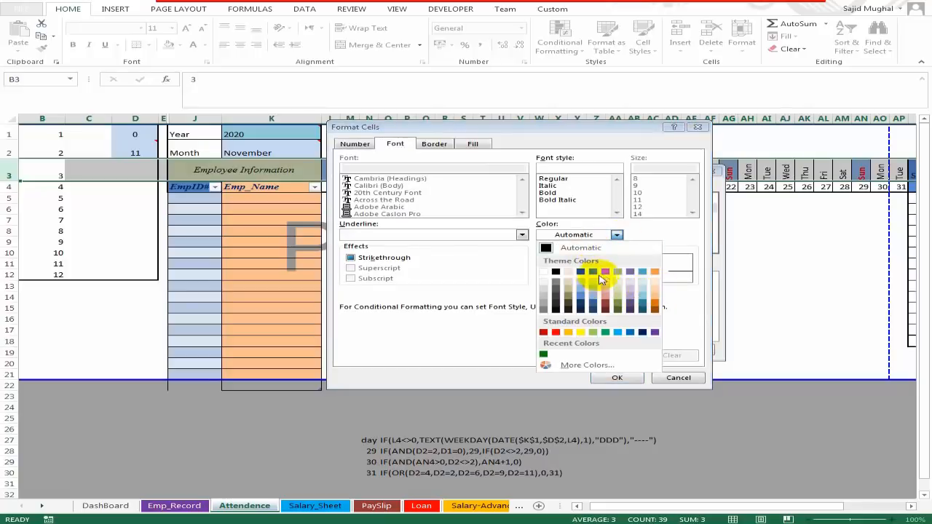
click(556, 333)
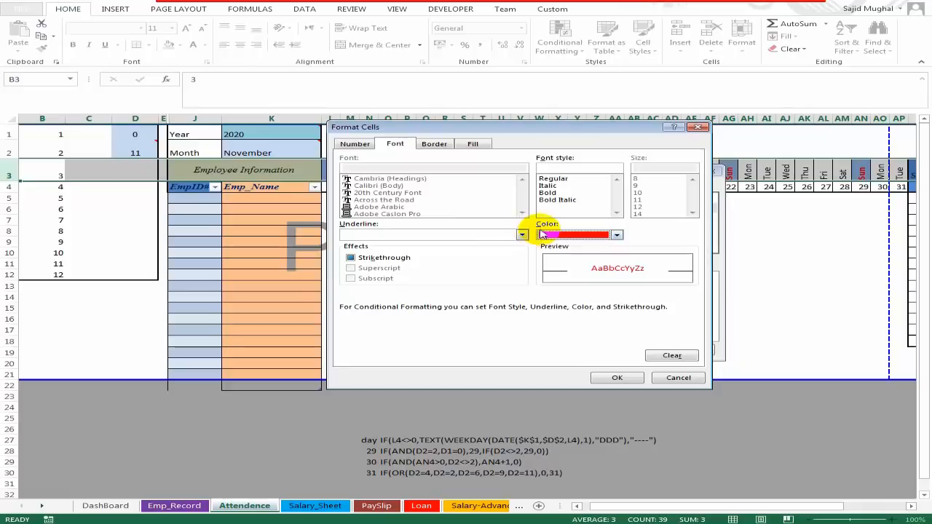
click(473, 144)
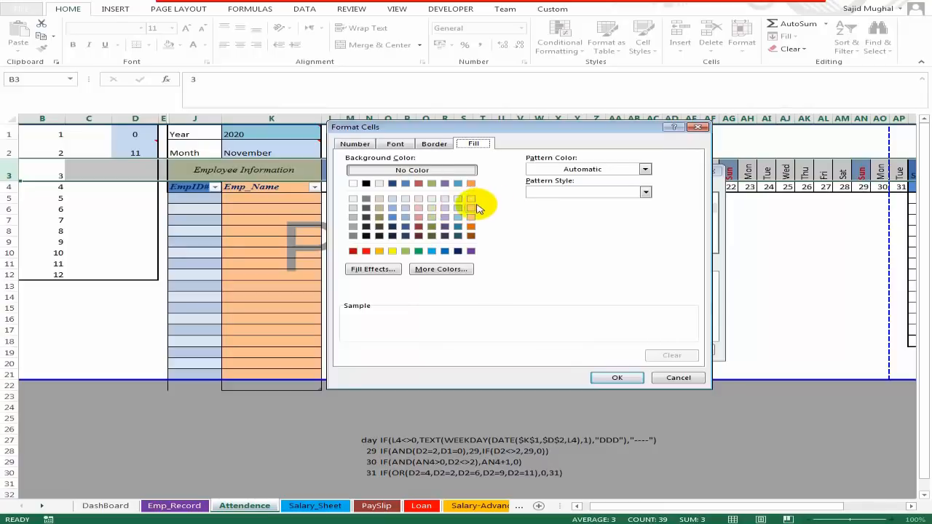
- Give the conditional format for the weekday row a medium grey background fill and apply the rule
click(471, 209)
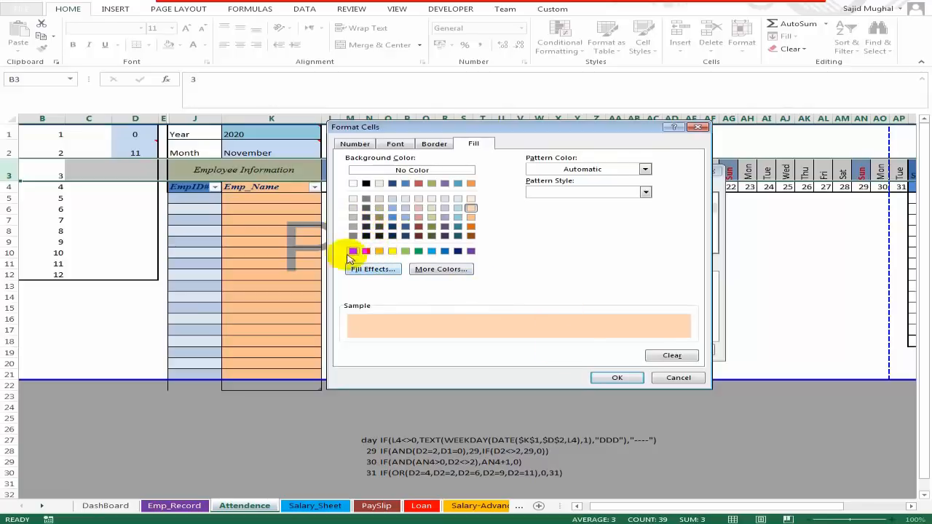
click(353, 217)
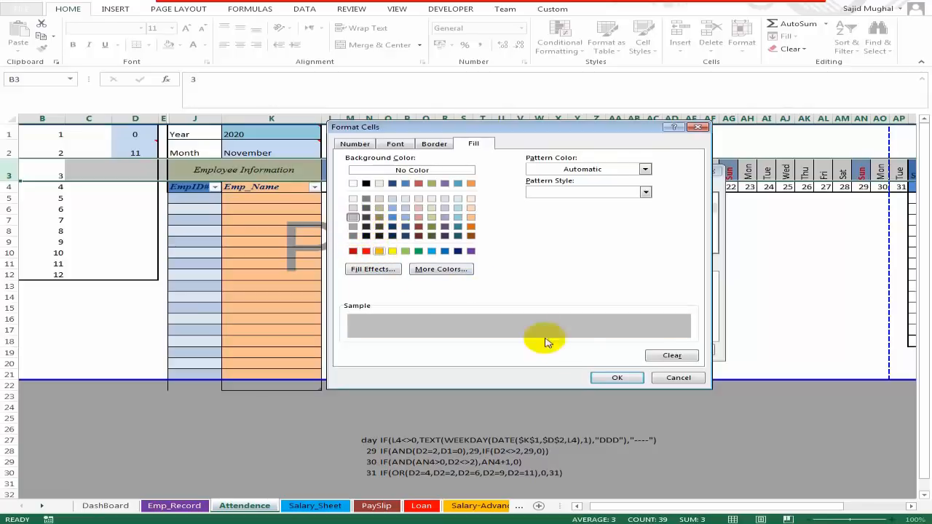
click(617, 377)
click(624, 351)
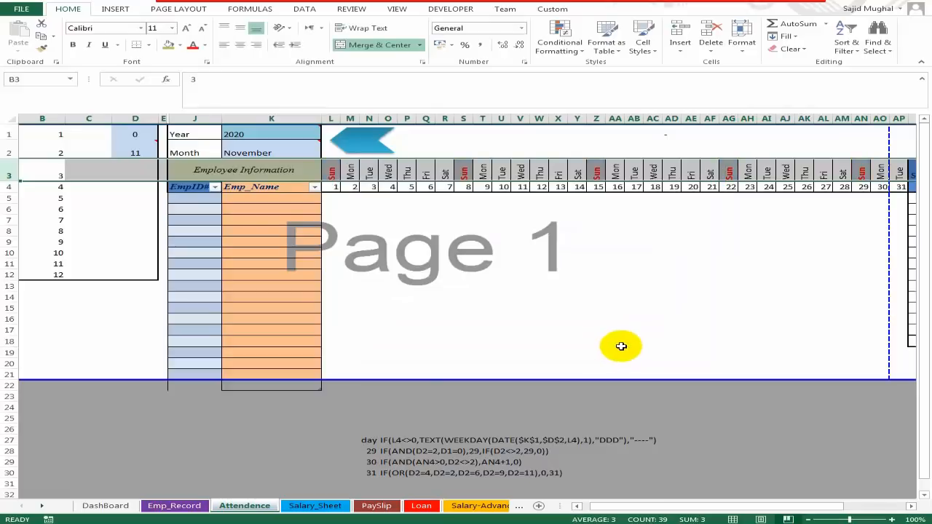
- Examine the highlighted Sundays across the weekday row for November 2020
click(673, 232)
click(612, 175)
click(580, 175)
click(484, 177)
click(460, 171)
click(377, 172)
click(333, 174)
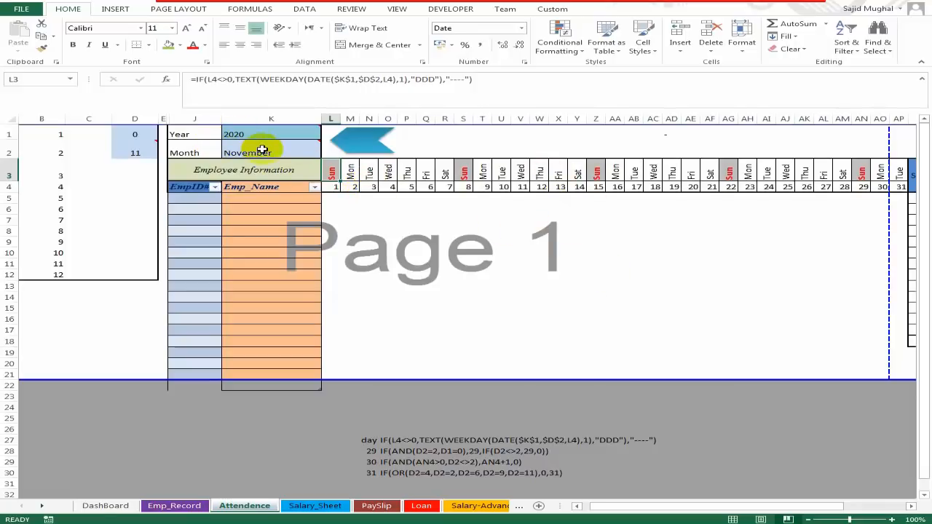
- Set the month in K2 to August and check the weekday row's Sunday highlighting
click(258, 150)
click(145, 151)
click(283, 150)
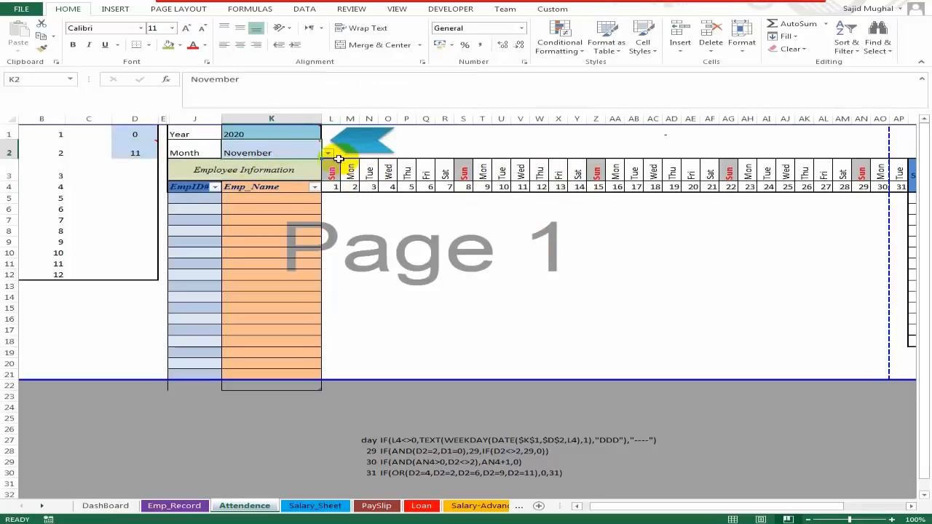
click(329, 157)
click(324, 181)
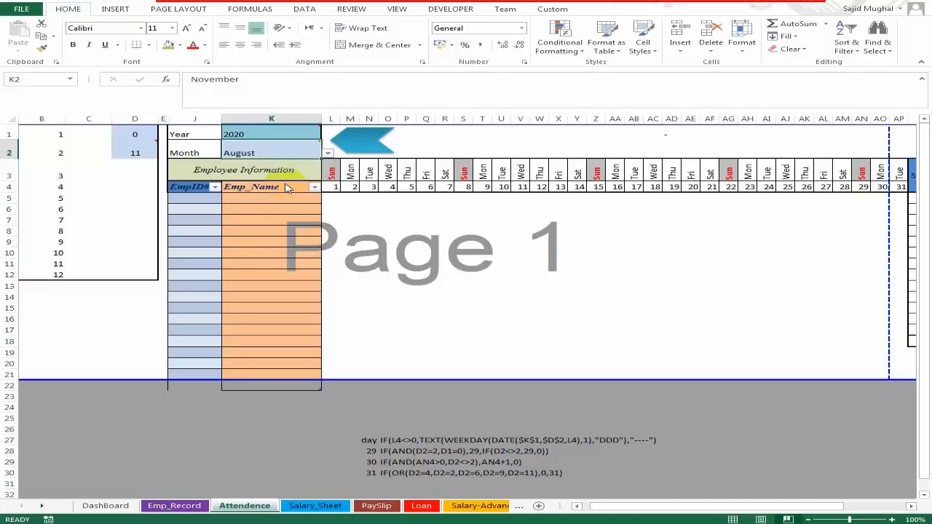
click(350, 171)
click(482, 171)
click(615, 169)
click(748, 172)
- Set the month in K2 to June and check the weekday row
click(292, 145)
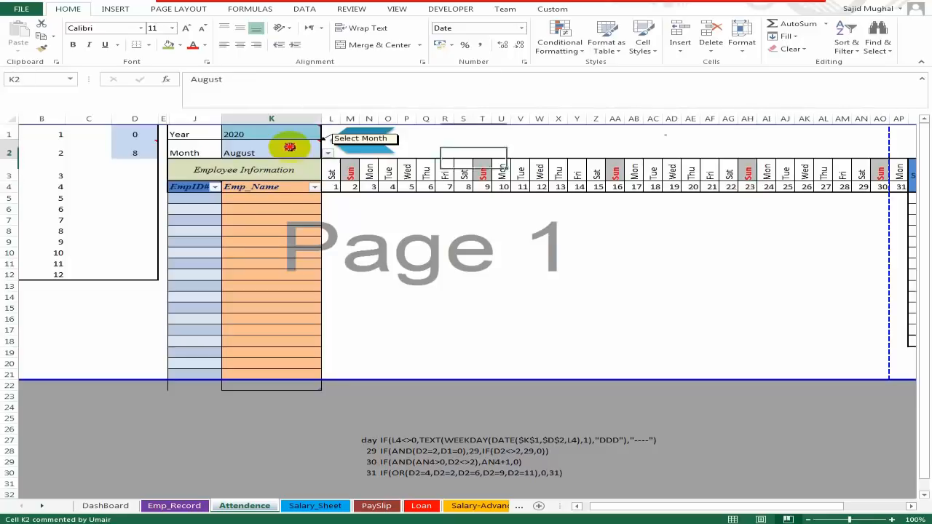
click(328, 153)
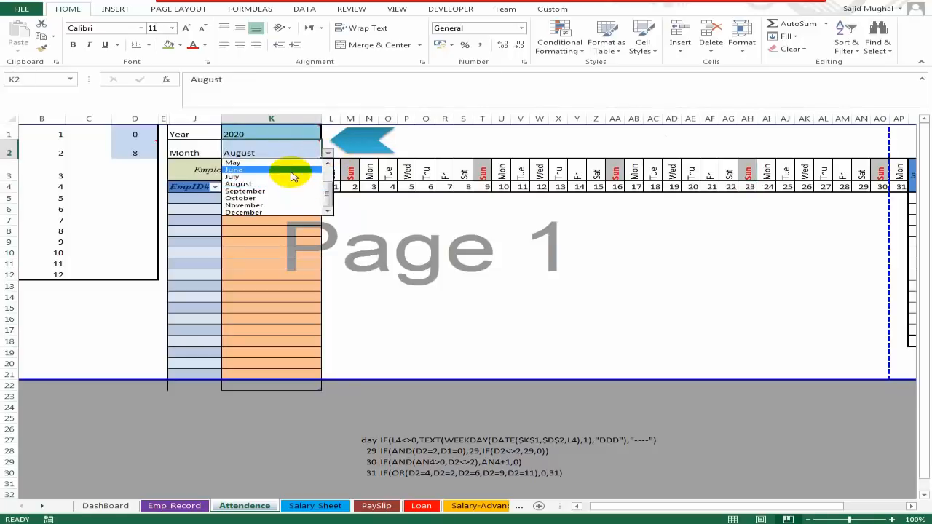
click(293, 175)
click(506, 173)
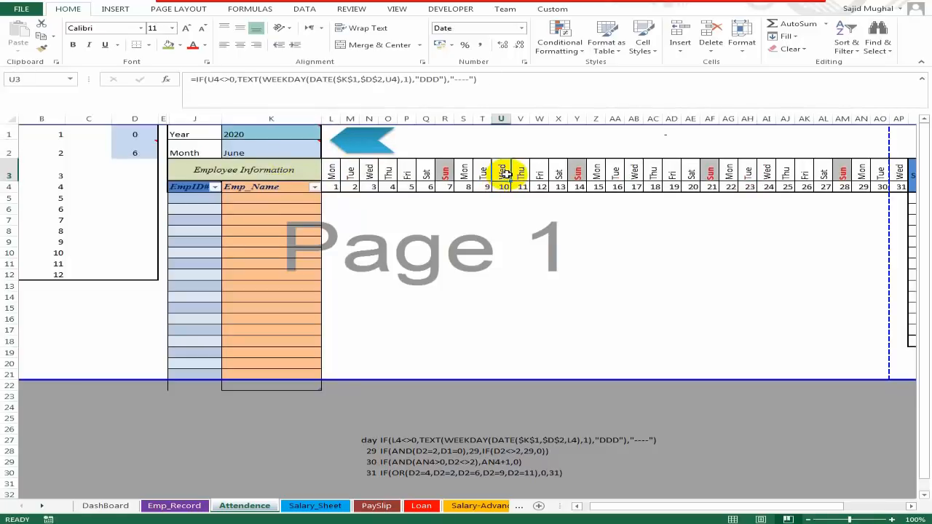
- Set the month in K2 to November
click(295, 156)
click(327, 153)
click(320, 206)
click(413, 243)
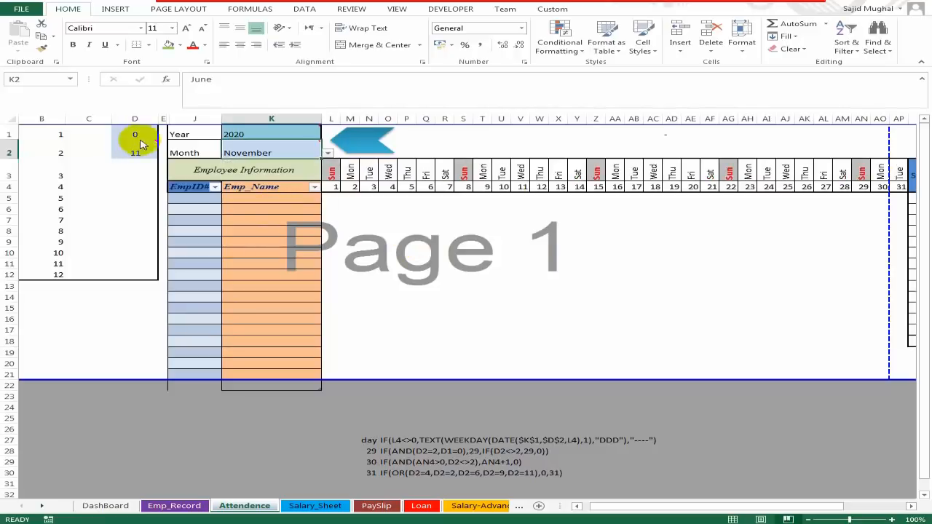
- Hide the helper columns A to D of the Attendence sheet
click(116, 231)
drag(139, 119, 11, 118)
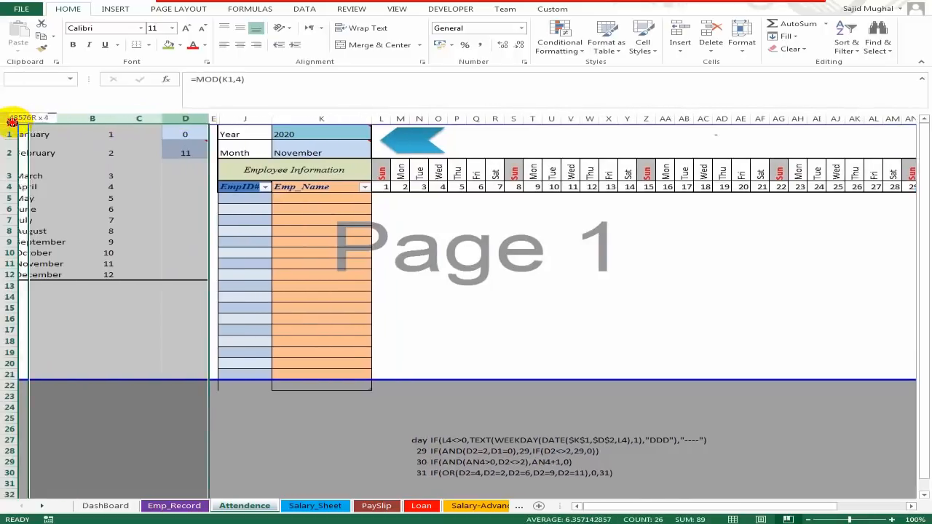
right_click(189, 119)
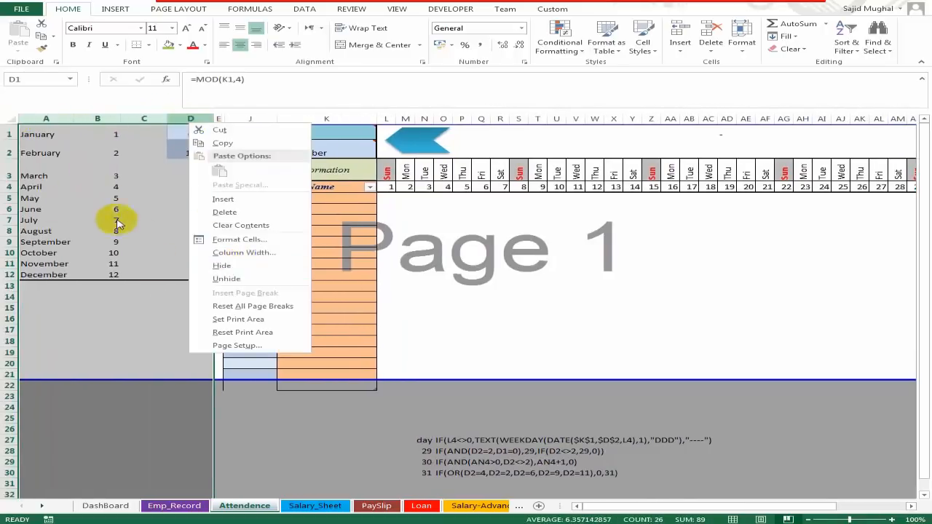
click(237, 269)
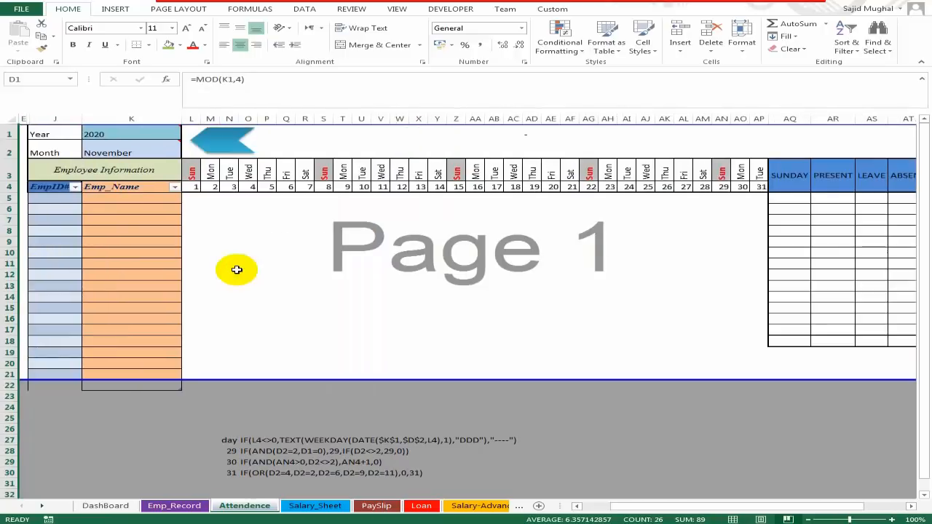
- Set the year in K1 to 2017
click(88, 211)
click(130, 201)
click(266, 173)
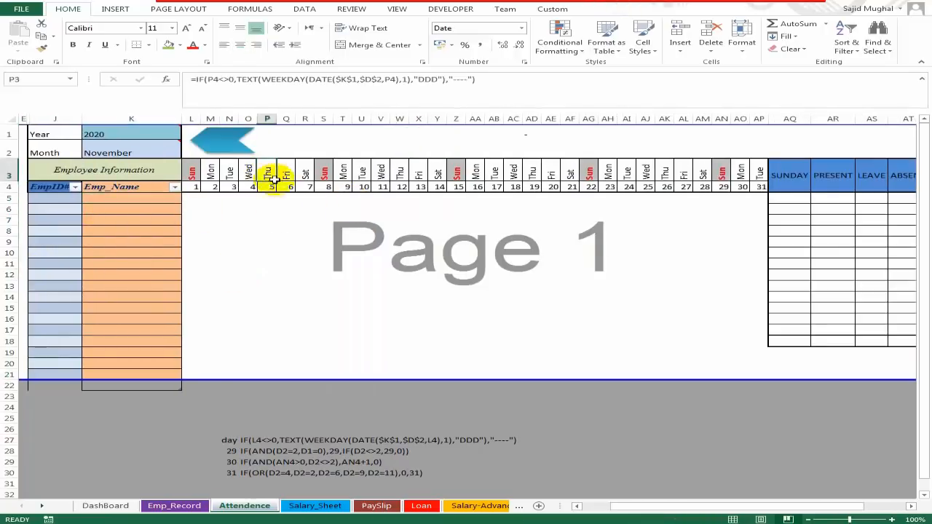
click(136, 148)
click(139, 136)
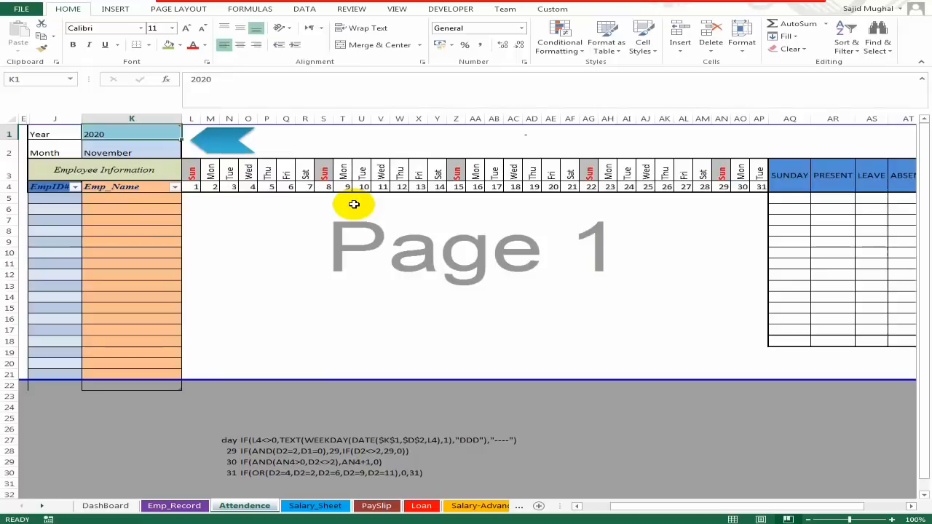
text(2017)
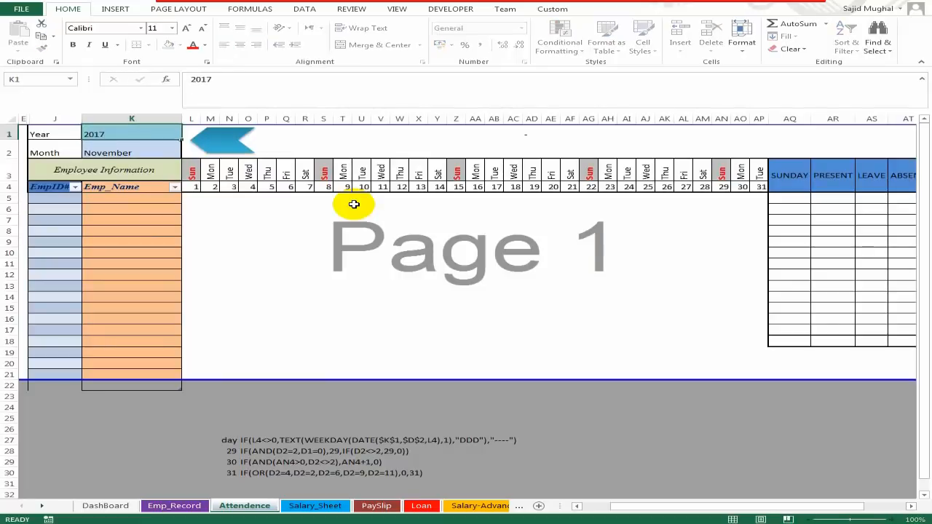
key(Return)
key(Return)
- Set the year in K1 to 2018
key(Up)
key(Up)
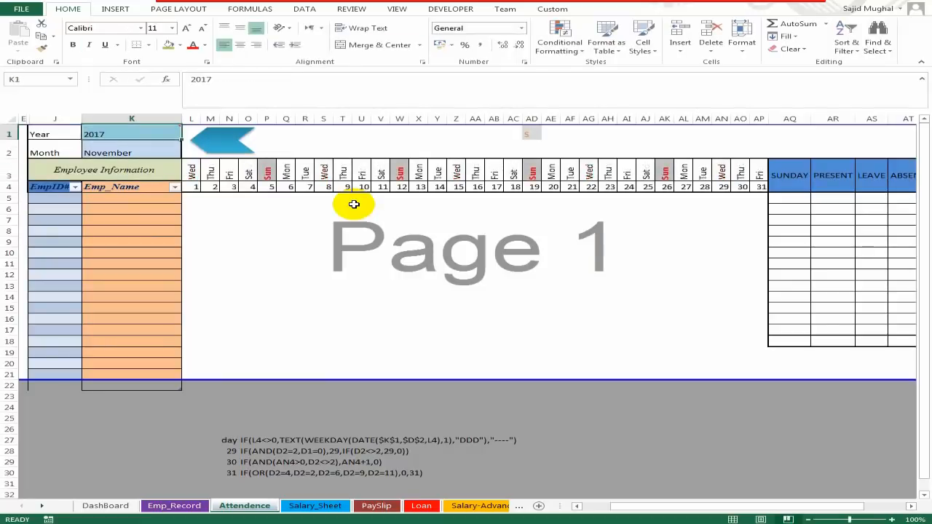
text(2018)
key(Return)
- Set the year in K1 to 2017 and check the weekday row
key(Up)
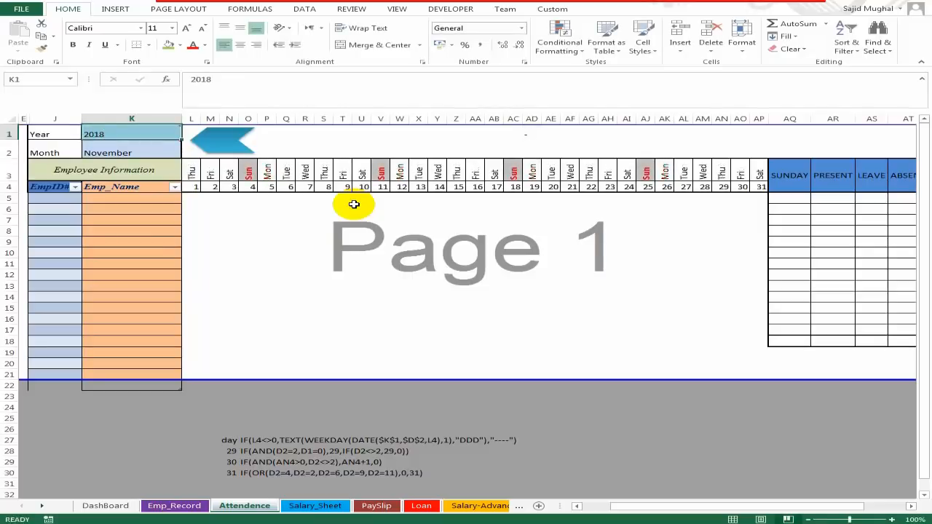
text(201)
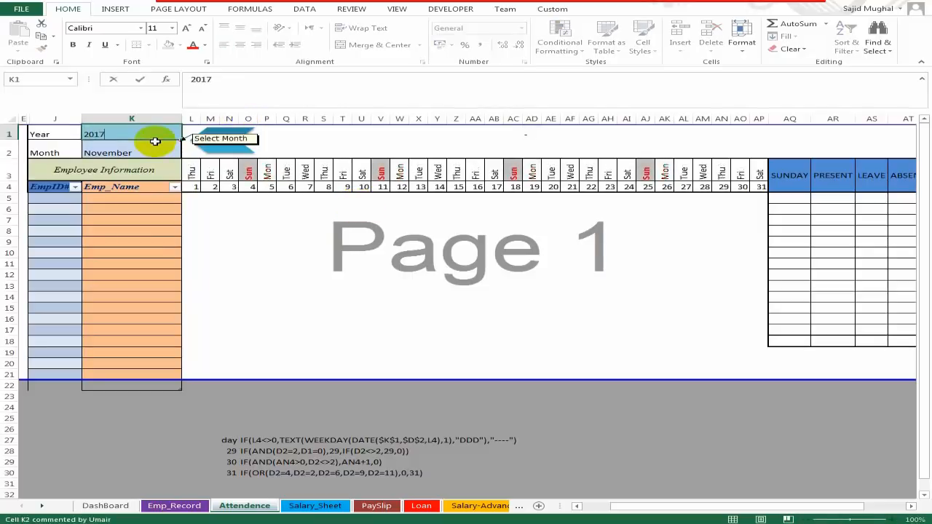
key(Return)
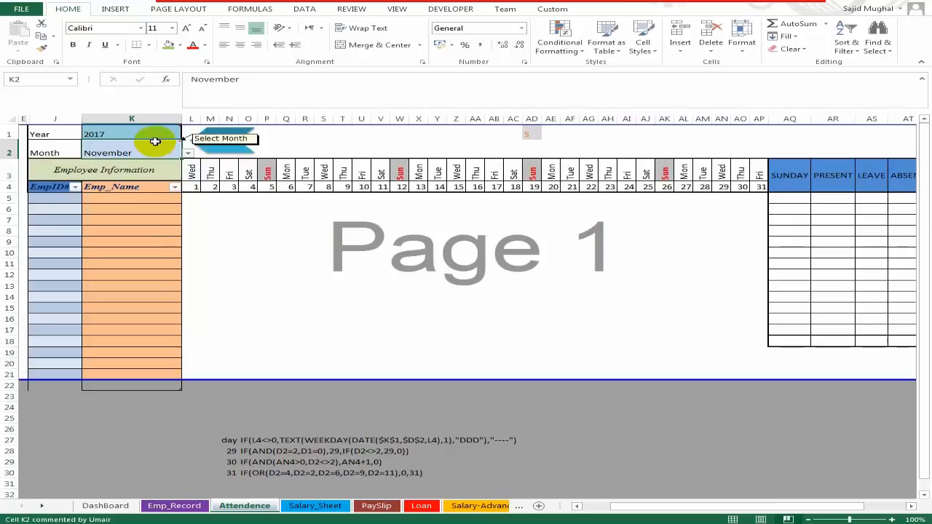
click(211, 172)
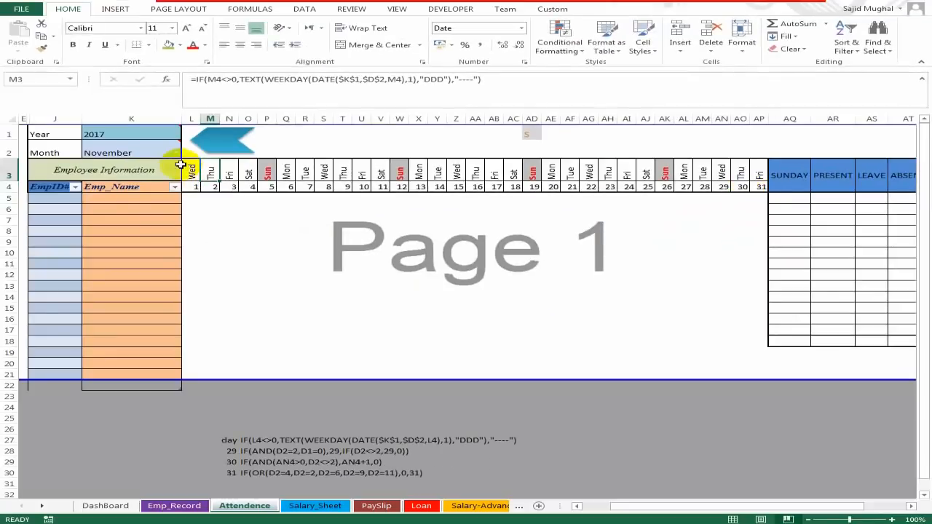
- Set the month in K2 to February
click(166, 151)
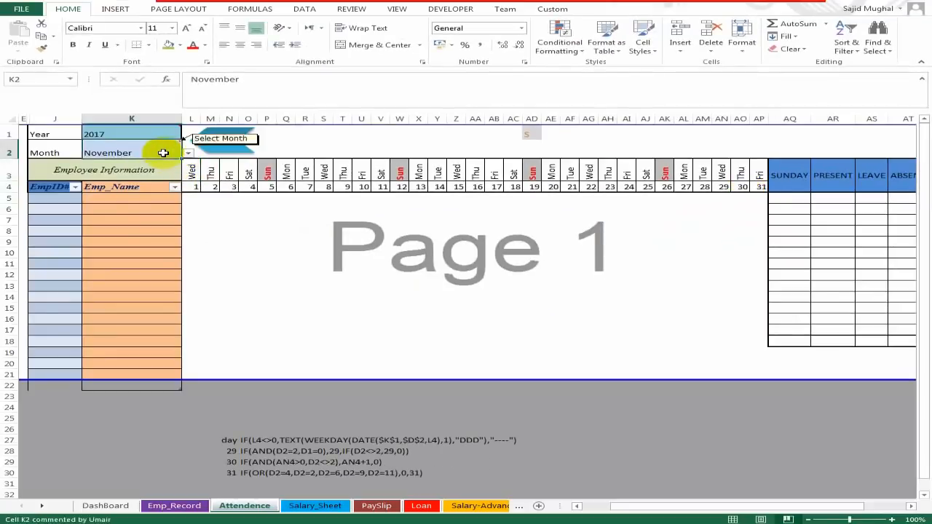
click(188, 153)
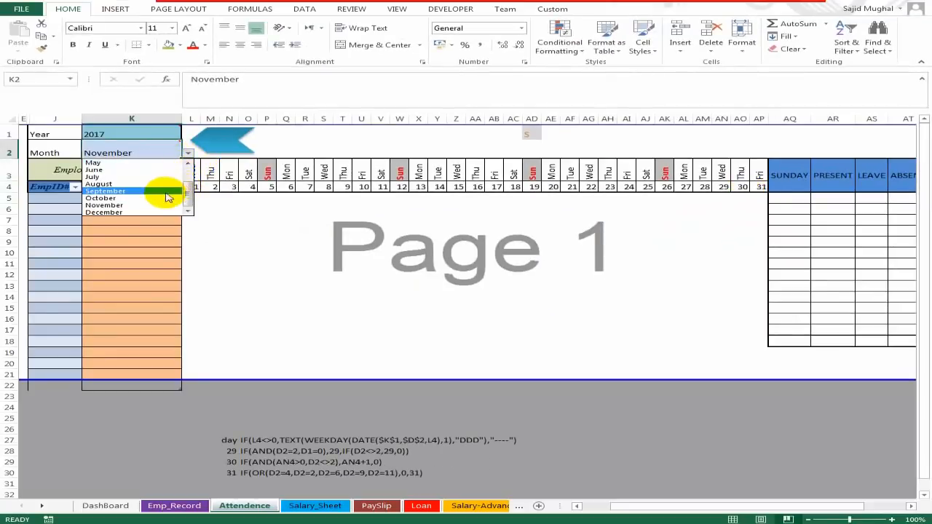
click(188, 164)
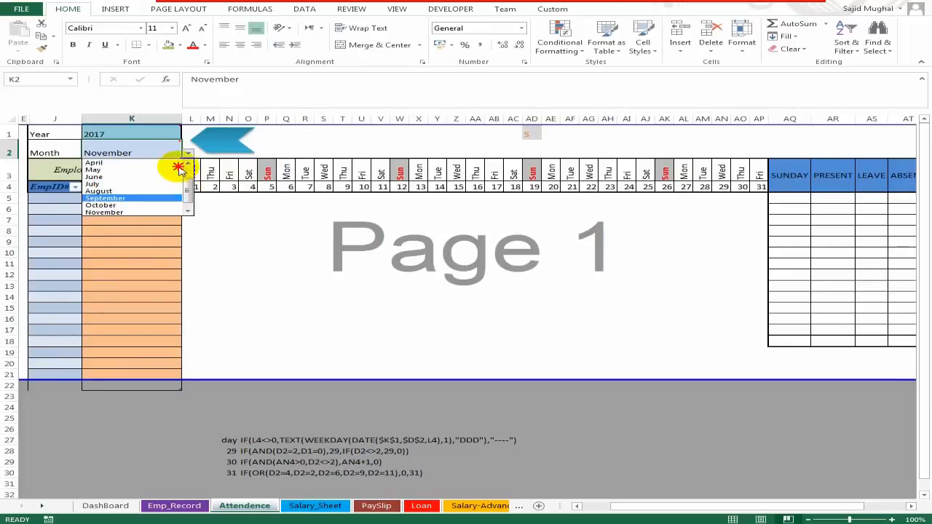
drag(190, 190, 188, 164)
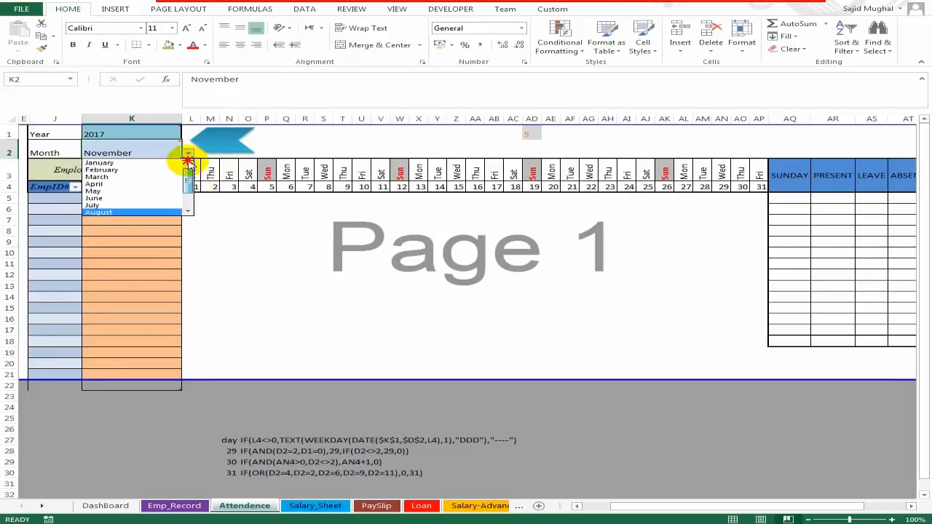
click(142, 170)
- Clear the fixed day numbers 29 to 31 from AN4:AP4
click(550, 231)
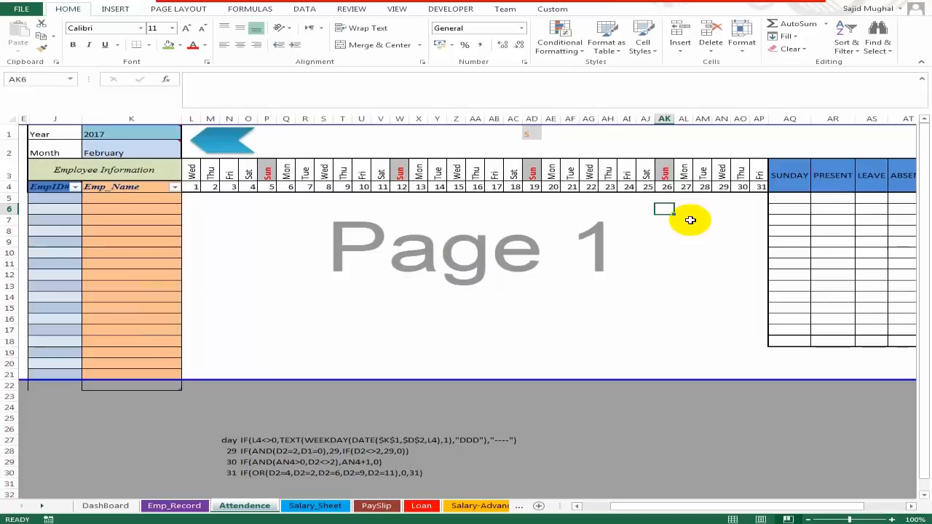
click(704, 188)
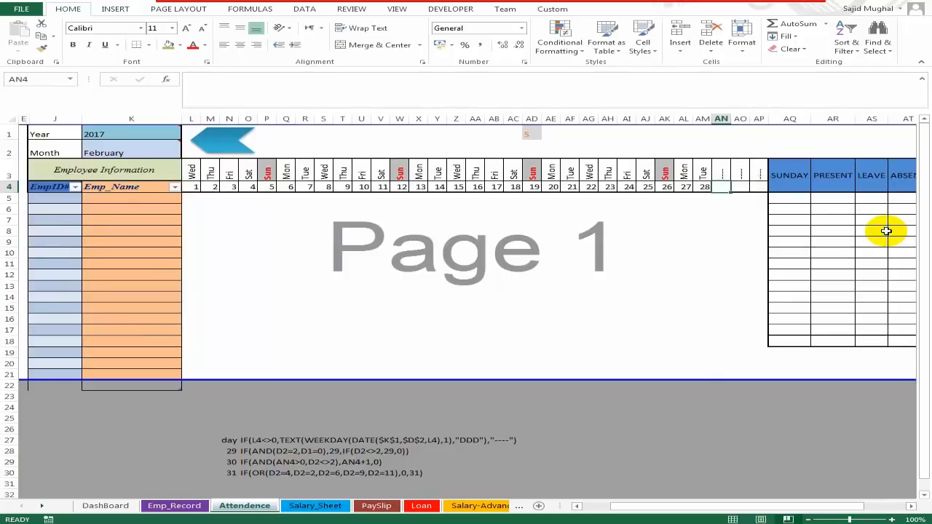
- Copy the day 29 formula text stored in cell O28
scroll(728, 248, down, 1)
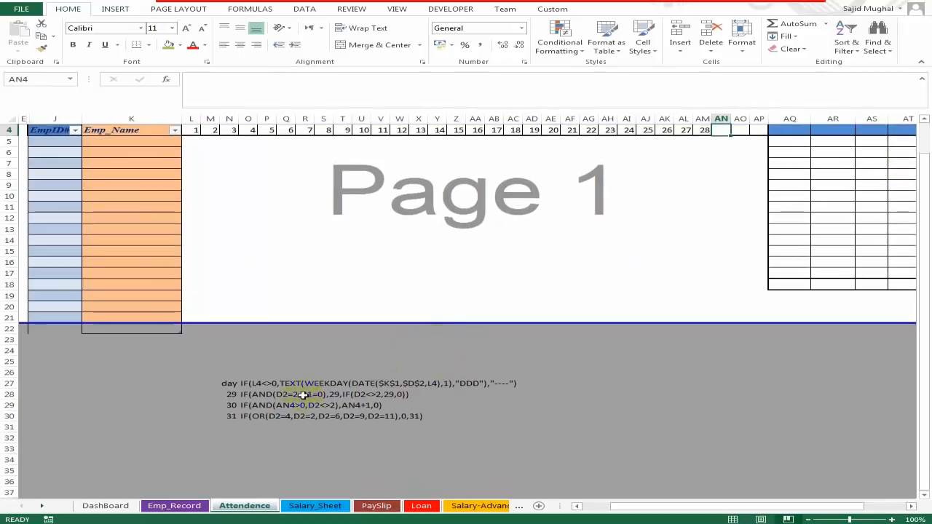
click(264, 394)
key(Left)
key(Left)
key(Right)
key(F2)
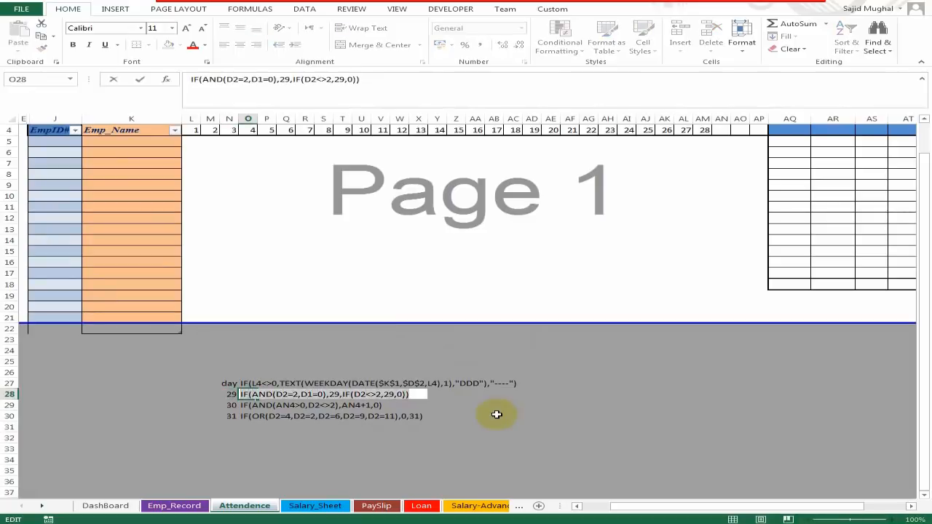
key(Escape)
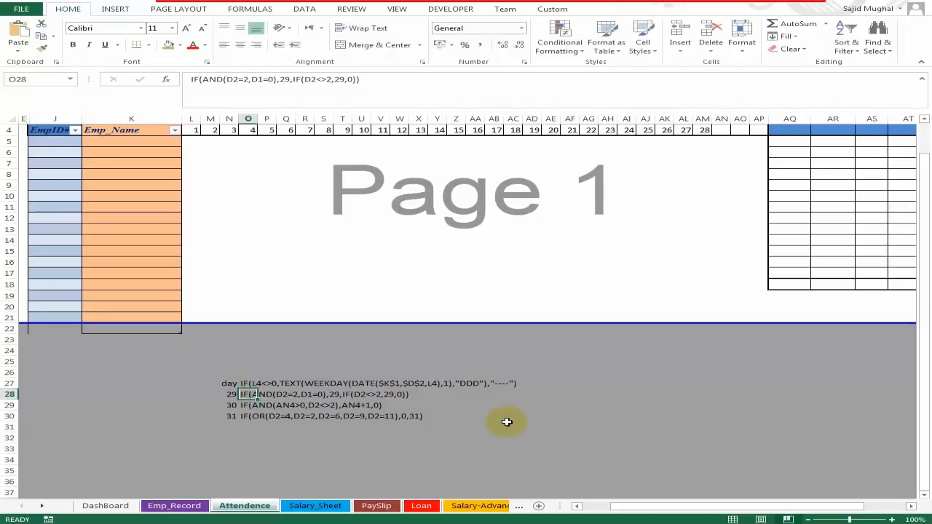
- Enter the formula =IF(AND(D2=2,D1=0),29,IF(D2<>2,29,0)) in cell AN4
scroll(776, 137, up, 1)
click(721, 187)
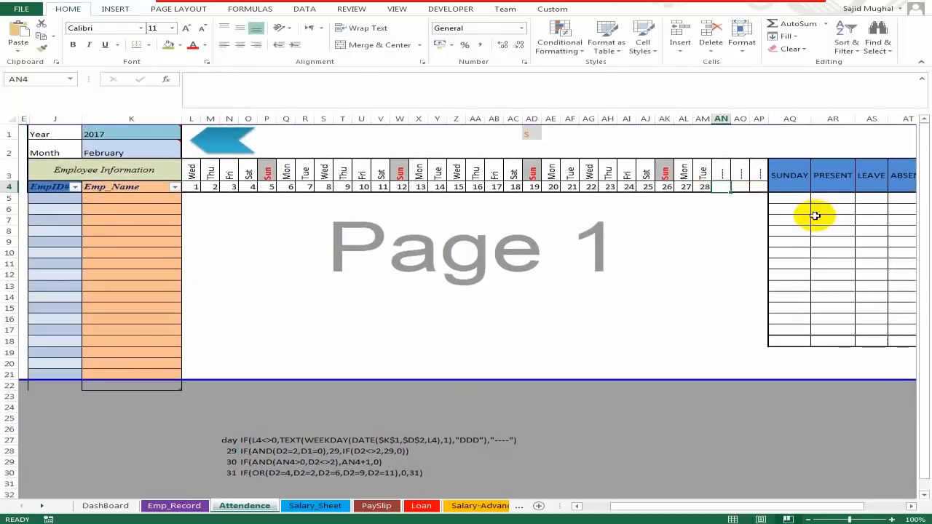
text(=)
text(IF(AND(D2=2,D1=0),29,IF(D2<>2,29,0)))
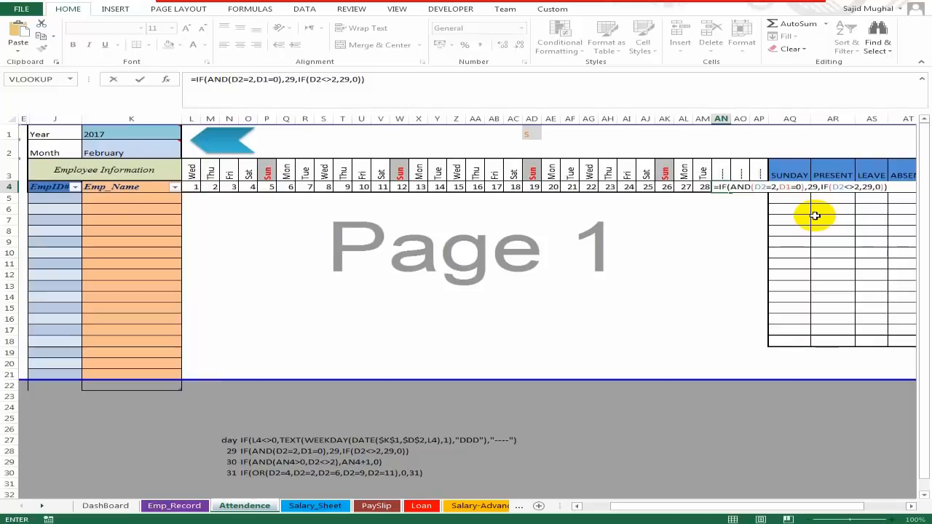
key(ctrl+Return)
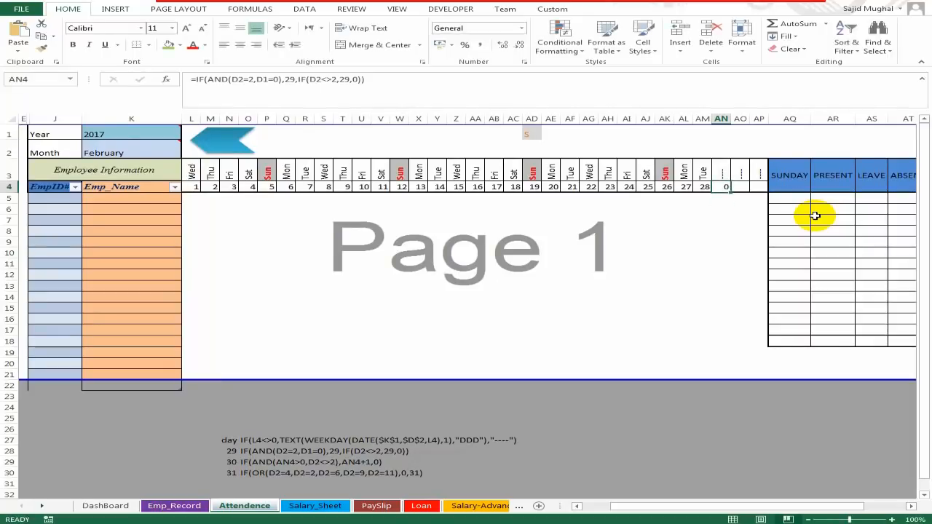
- Copy the day 30 formula text from O29 and enter =IF(AND(AN4>0,D2<>2),AN4+1,0) in cell AO4
click(243, 461)
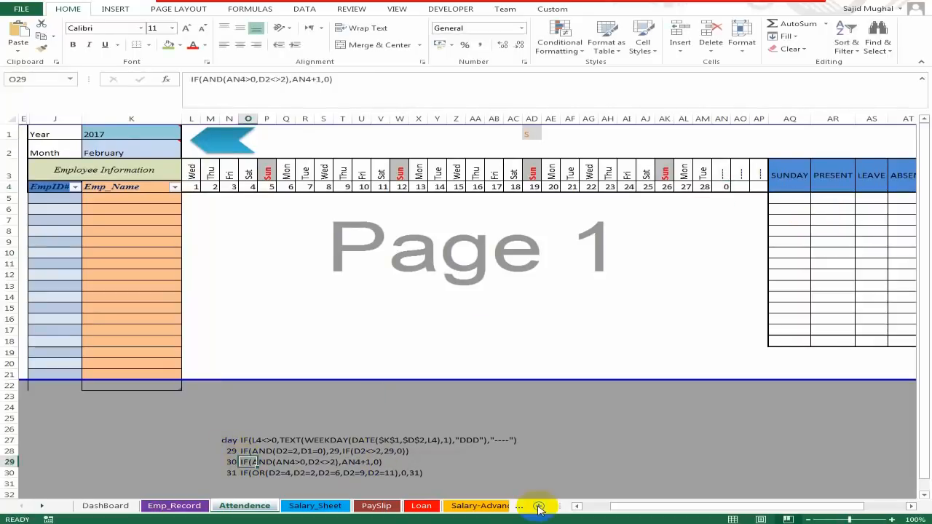
key(F2)
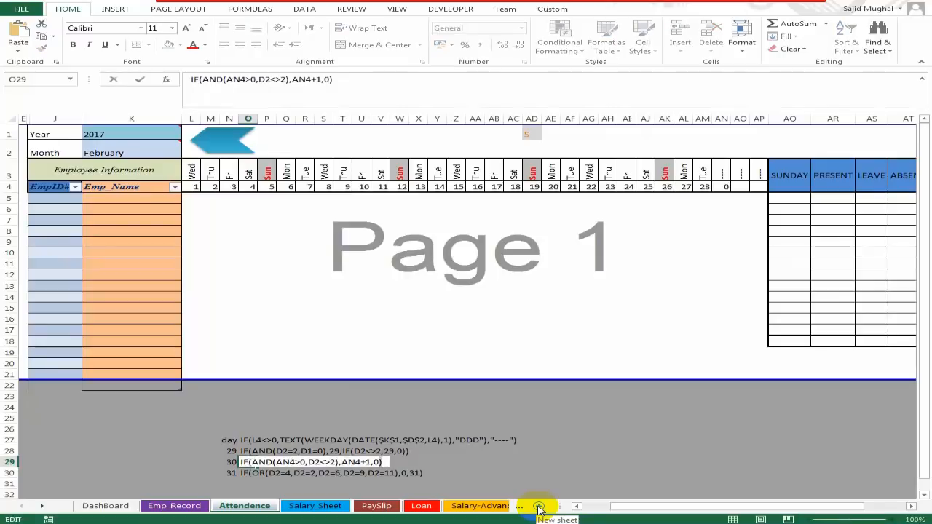
key(Escape)
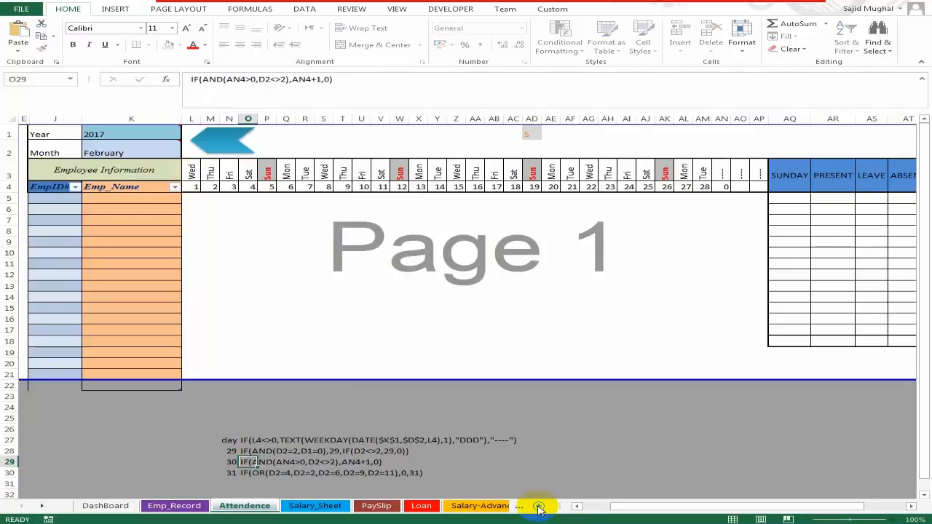
click(749, 189)
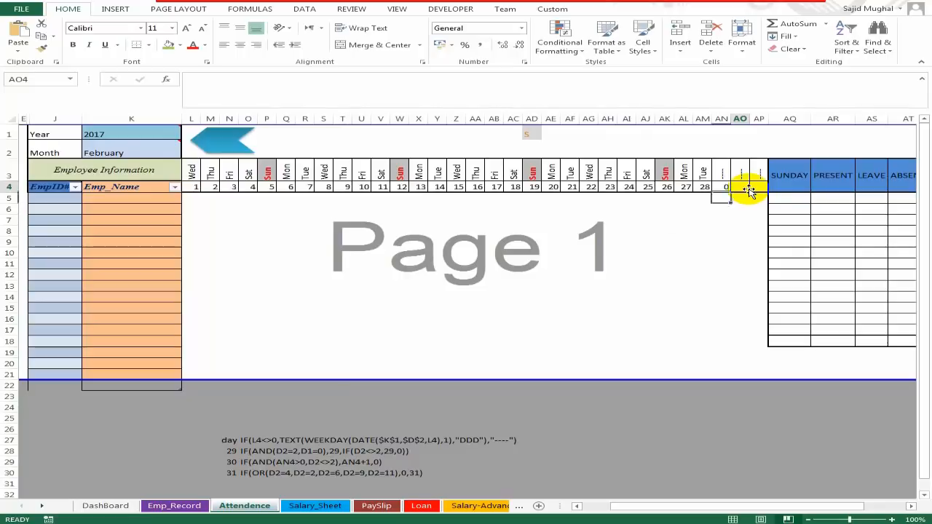
text(=)
text(IF(AND(AN4>0,D2<>2),AN4+1,0))
key(Return)
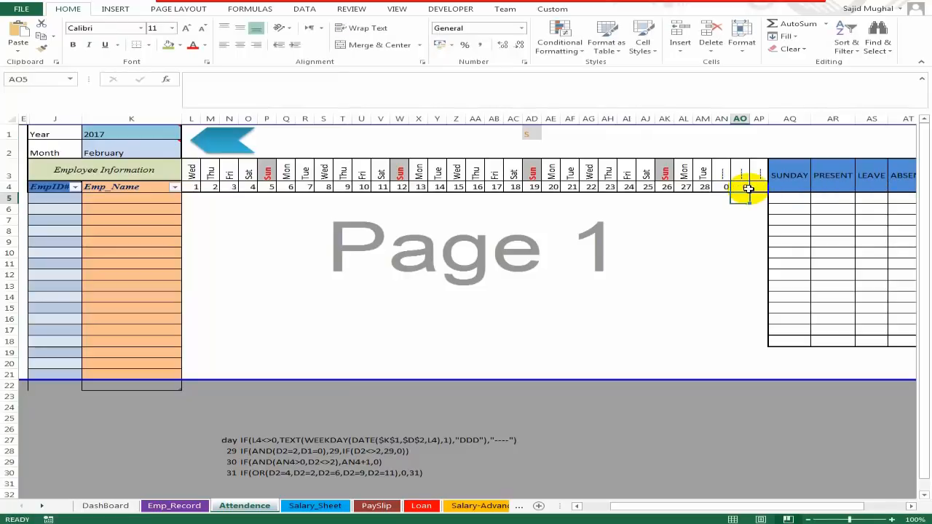
- Copy the day 31 formula text from O30 and enter =IF(OR(D2=4,D2=2,D2=6,D2=9,D2=11),0,31) in cell AP4
click(271, 471)
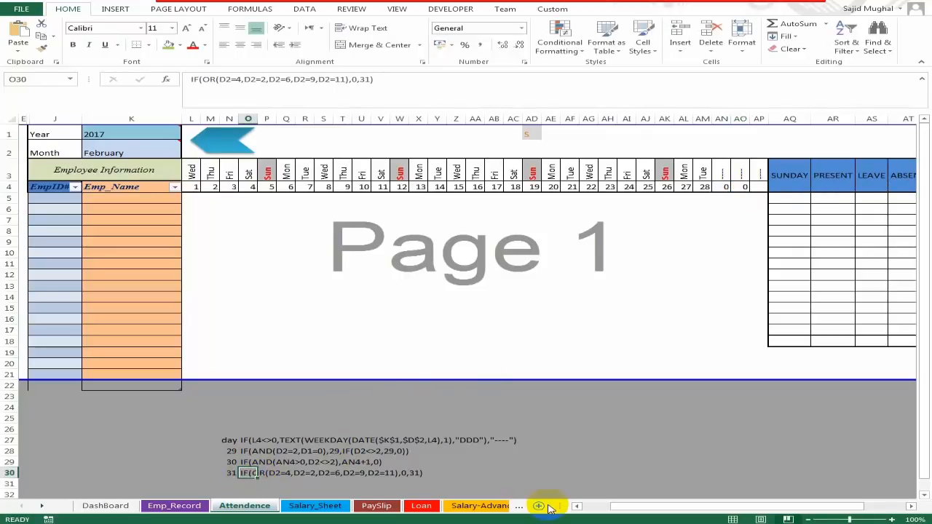
key(F2)
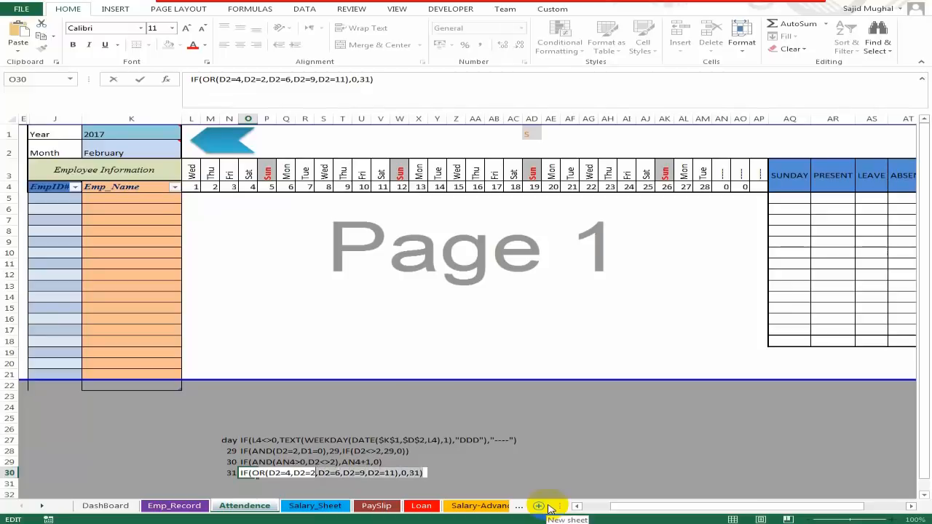
key(Return)
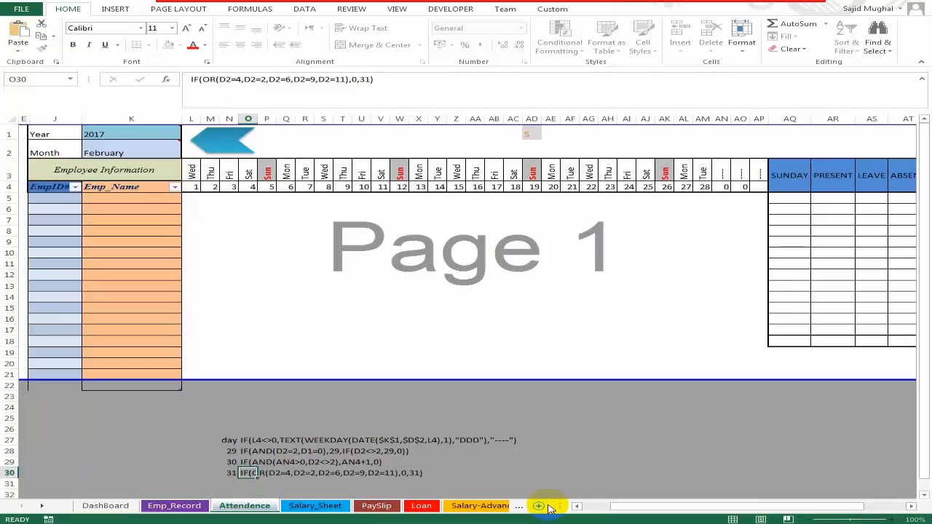
click(758, 187)
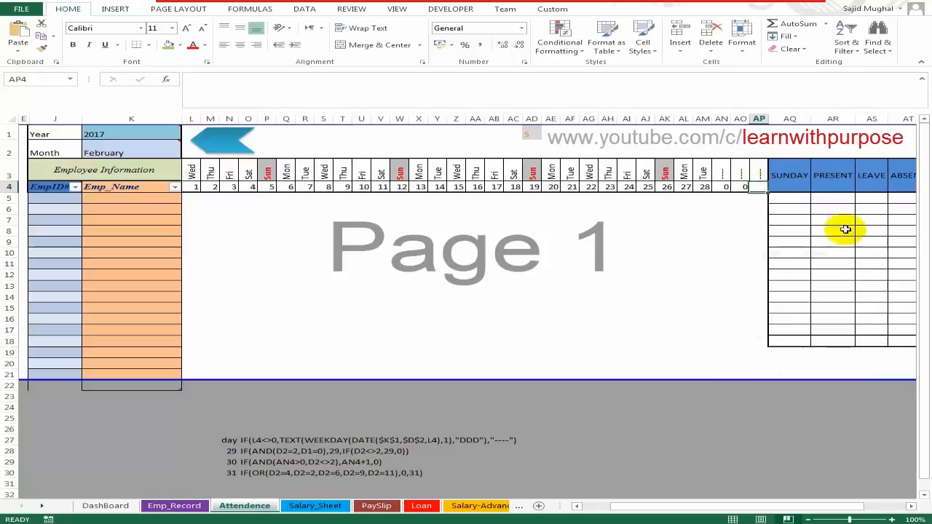
text(=)
text(IF(OR(D2=4,D2=2,D2=6,D2=9,D2=11),0,31))
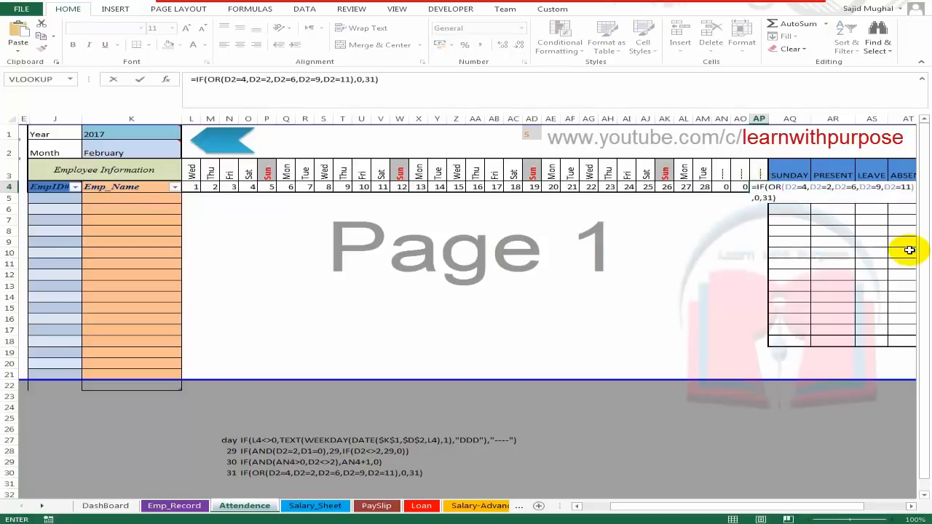
key(ctrl+Return)
key(Left)
key(Left)
key(Right)
- Set the year in K1 to 2020 and check the day 29 cell AN4
click(136, 150)
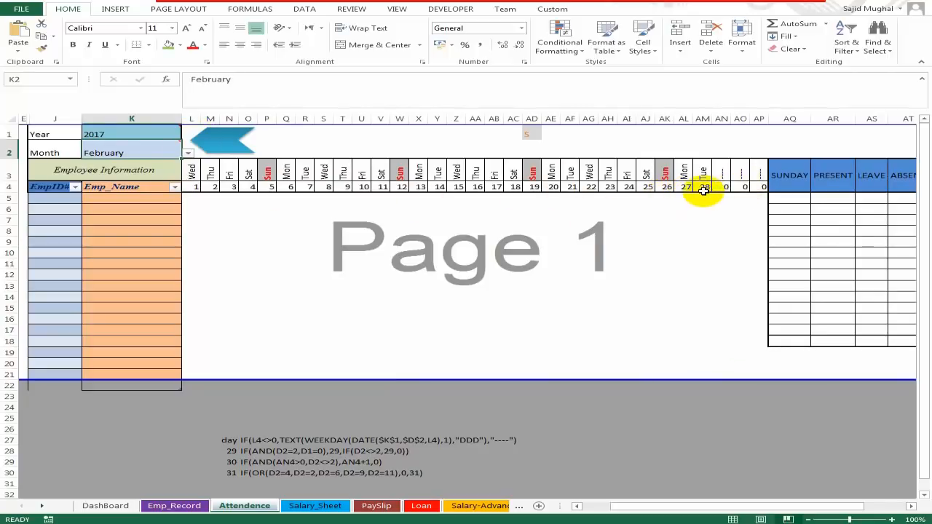
click(160, 137)
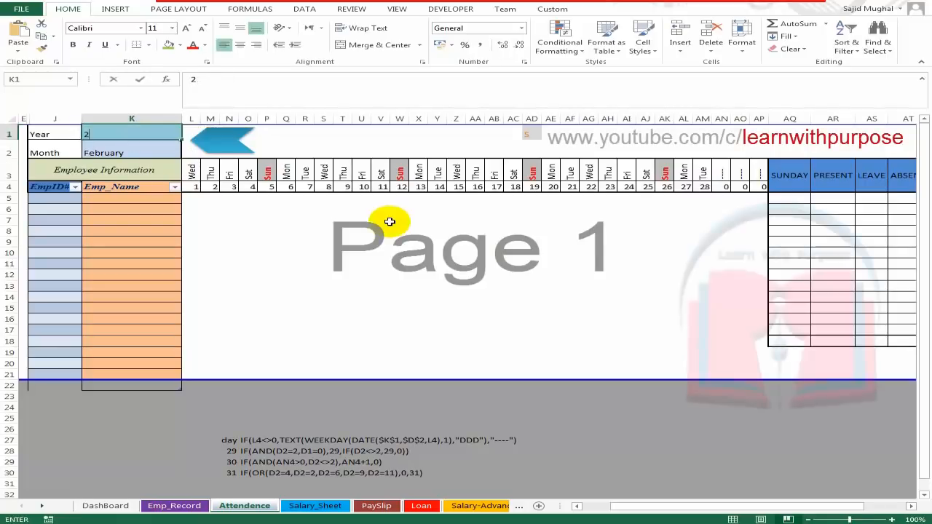
text(20)
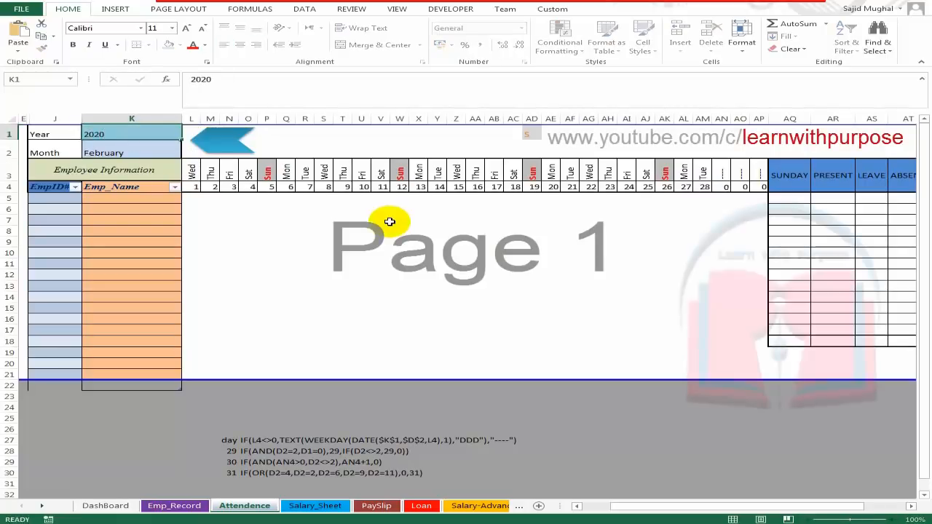
text(20)
key(ctrl+Return)
mouse_move(135, 152)
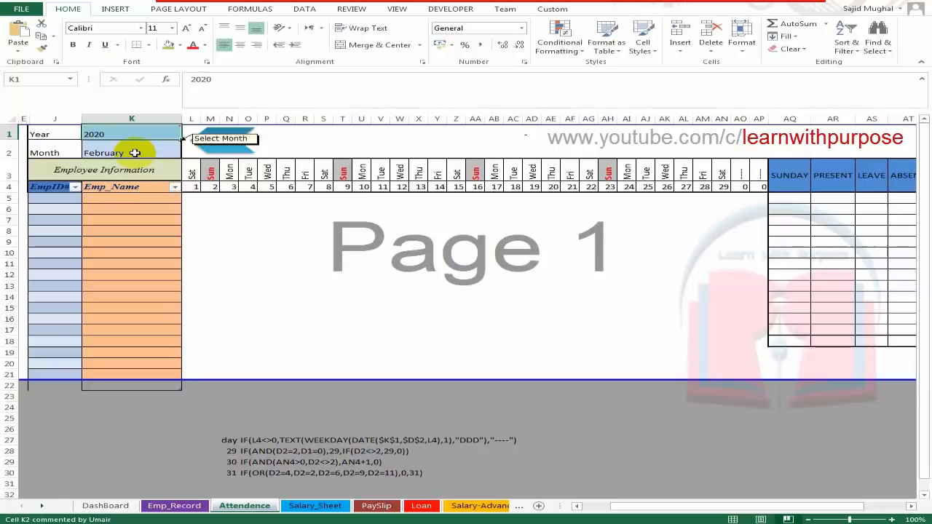
mouse_move(135, 131)
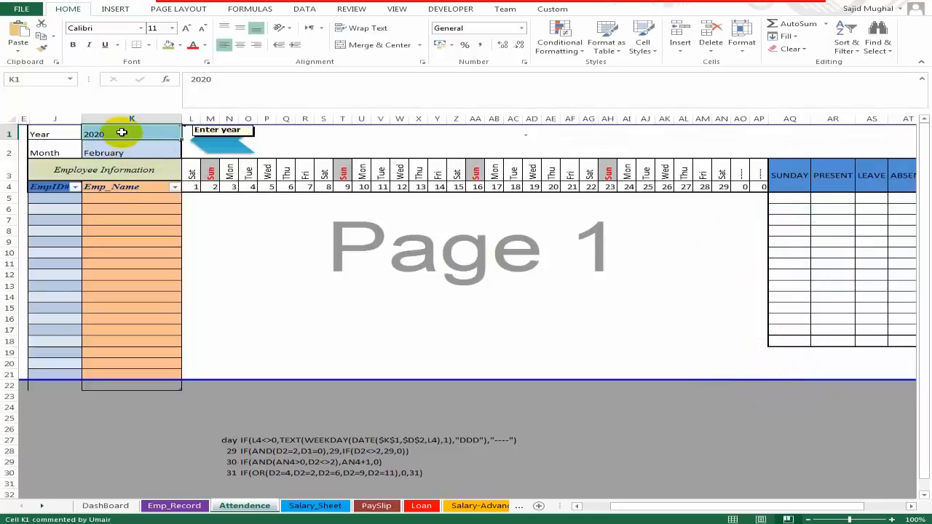
click(728, 187)
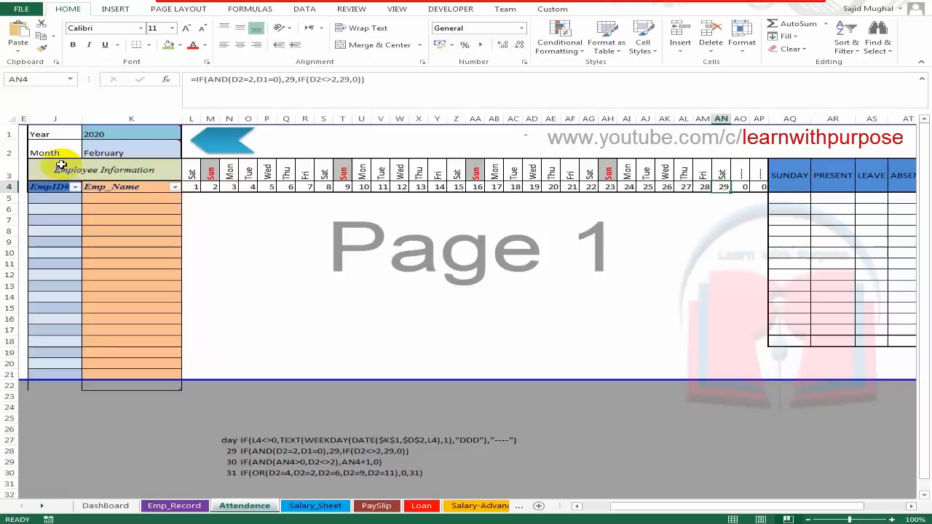
- Set the year in K1 to 2018 to test the February day numbers
click(156, 135)
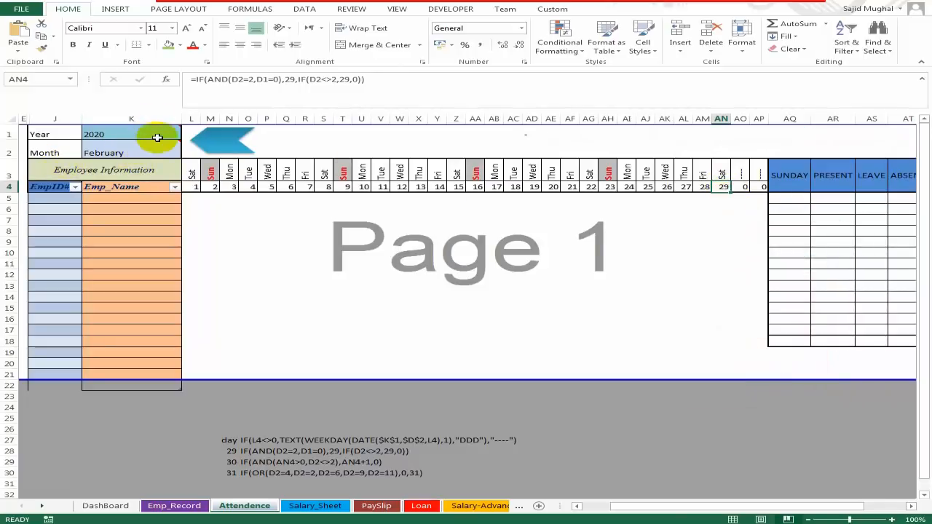
text(2018)
key(ctrl+Return)
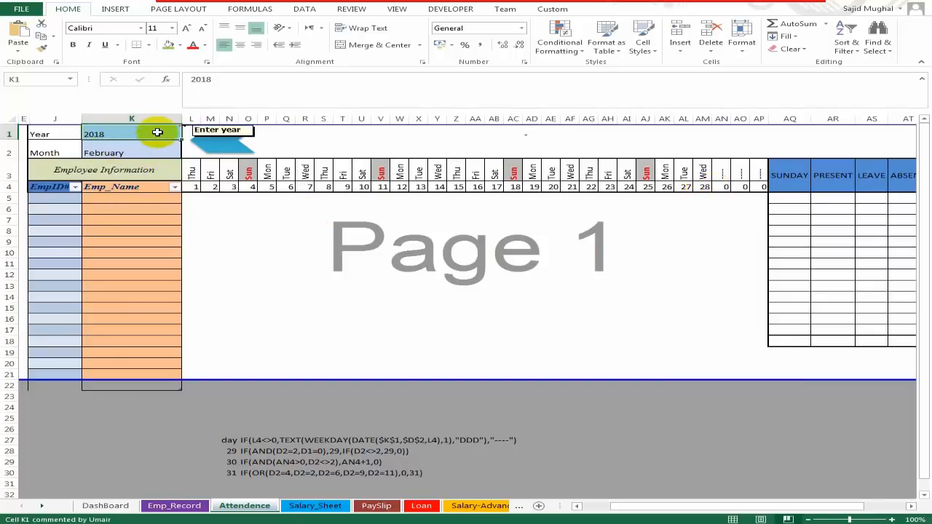
- Set the year in K1 to 2017 and the month in K2 to August
text(20)
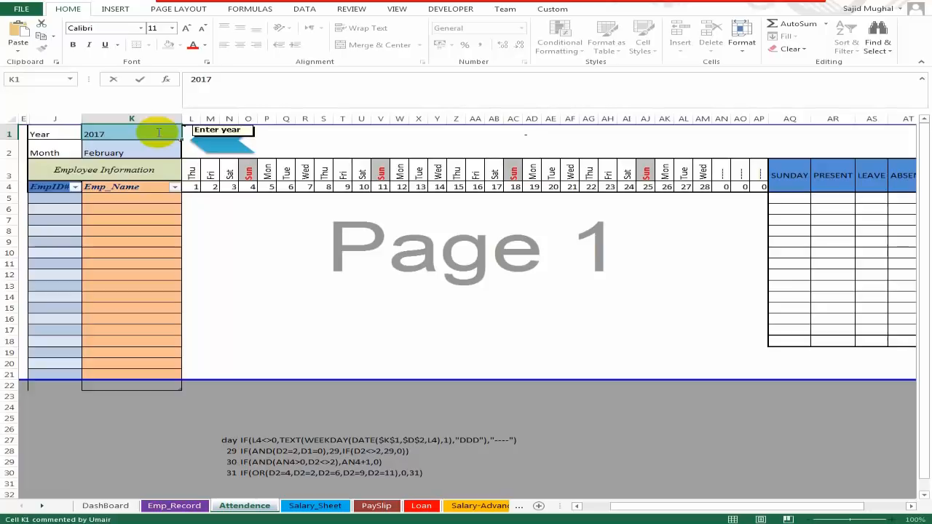
click(152, 155)
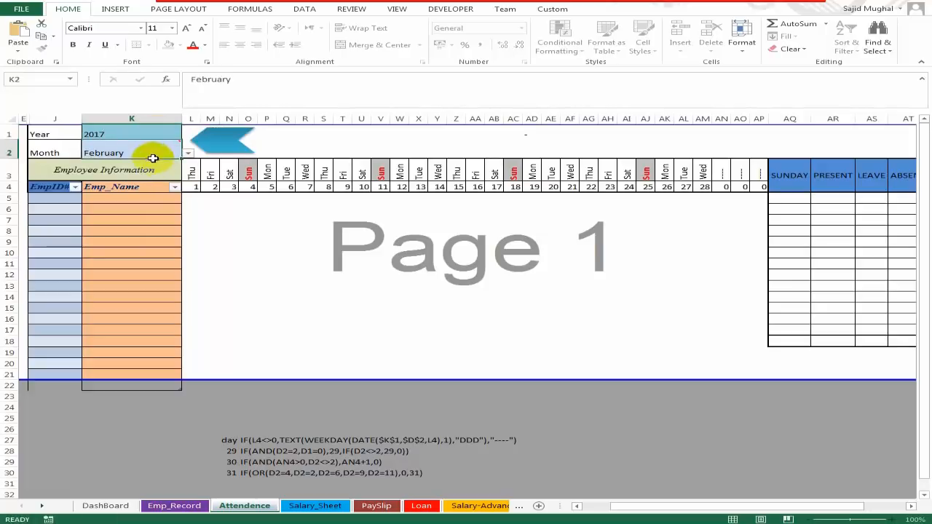
click(190, 154)
click(161, 208)
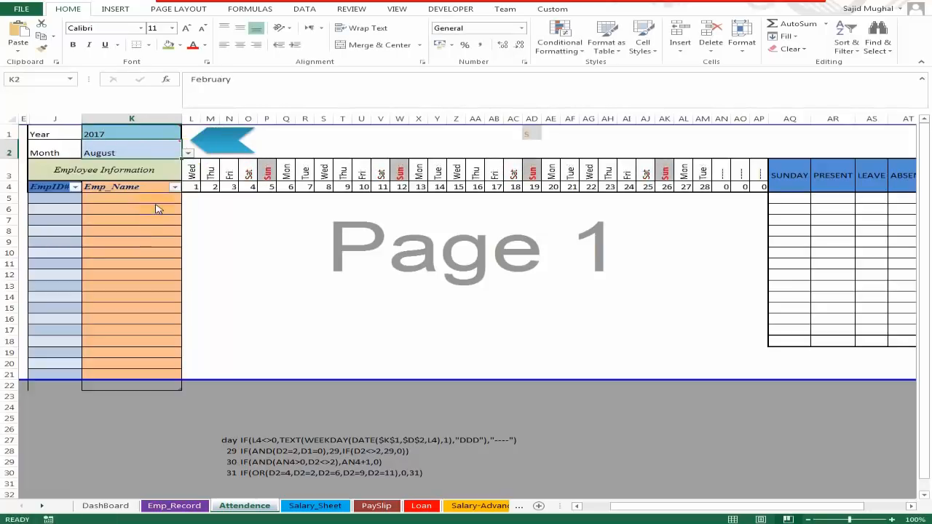
- Set the month in K2 to November and check the day 30 cell AO4
click(188, 152)
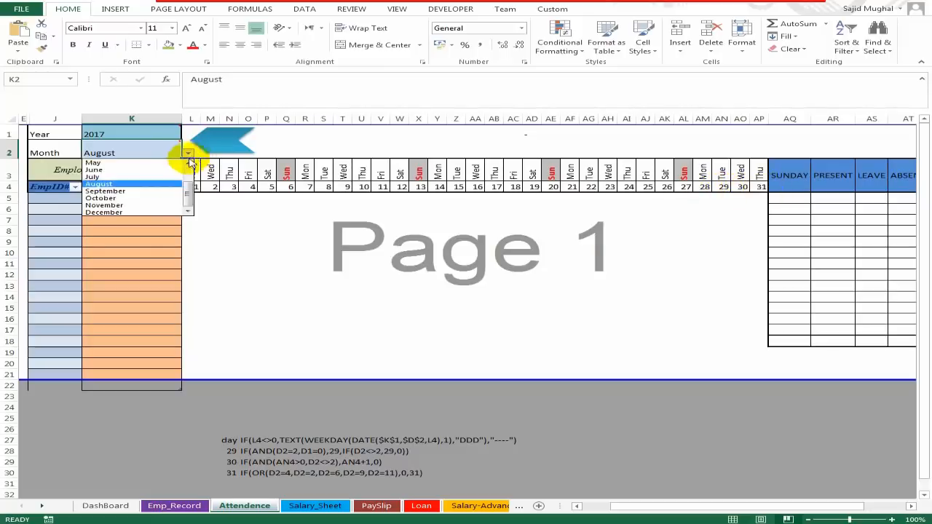
click(142, 205)
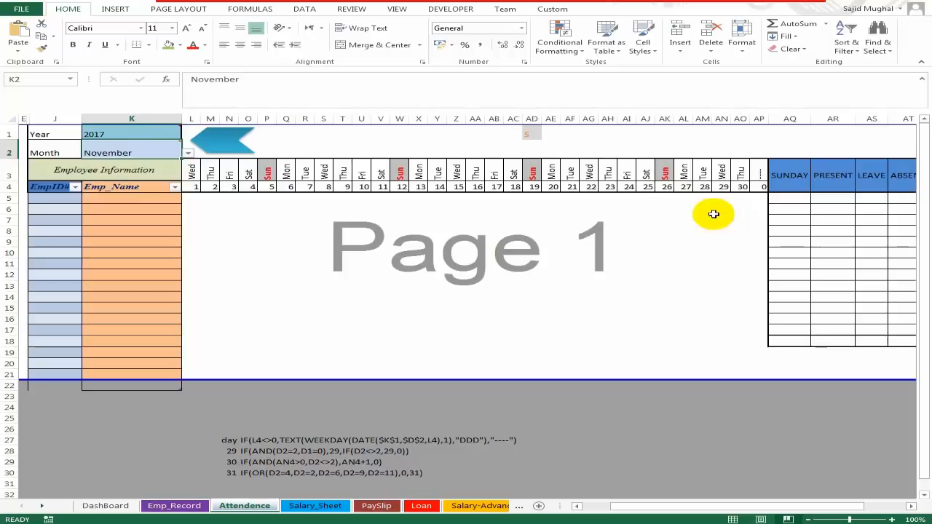
click(531, 219)
click(739, 187)
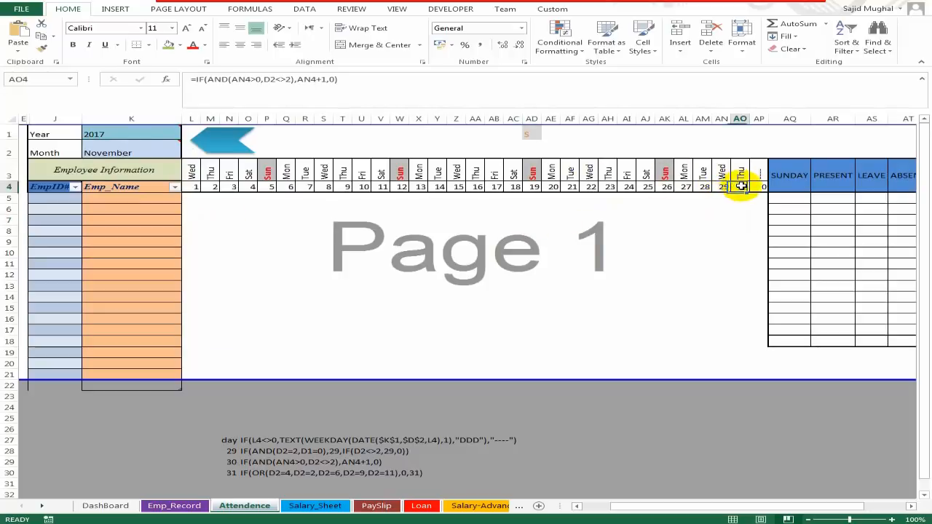
- Test the weekday row by setting the year in K1 to 1991 and to 2050
mouse_move(147, 128)
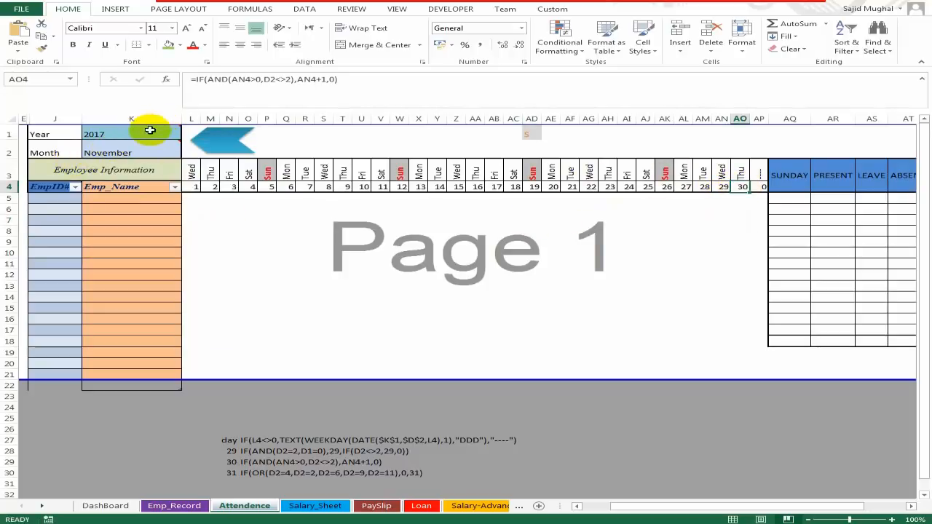
click(130, 134)
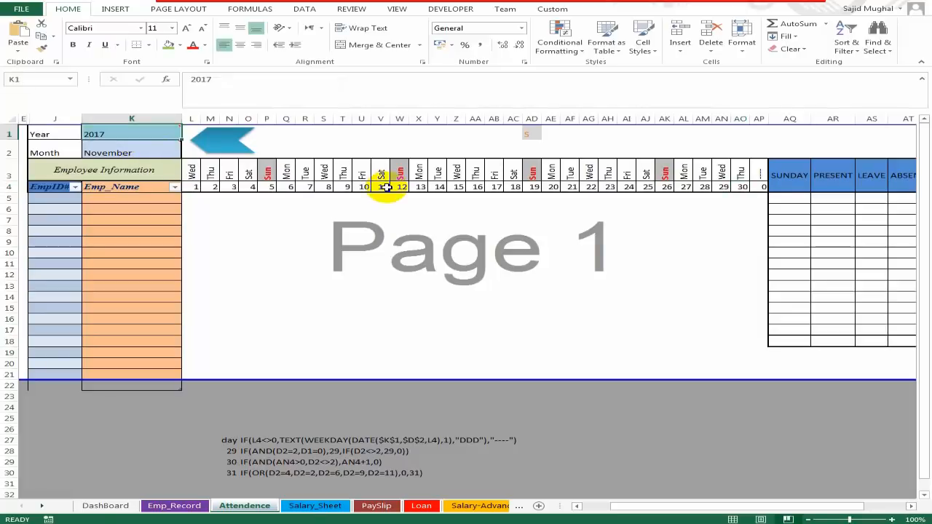
text(1991)
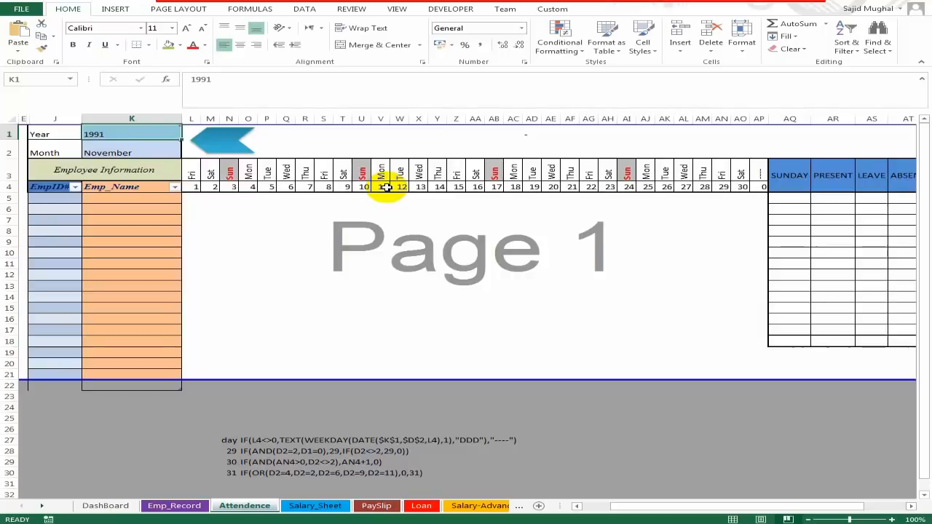
text(2050)
key(Return)
key(Down)
key(Up)
key(Up)
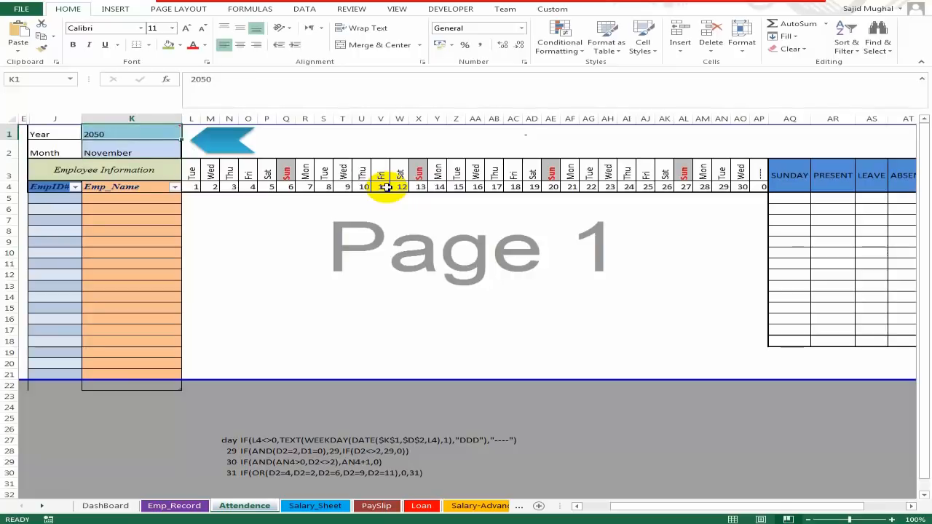
- Set the year in K1 back to 2017
text(20)
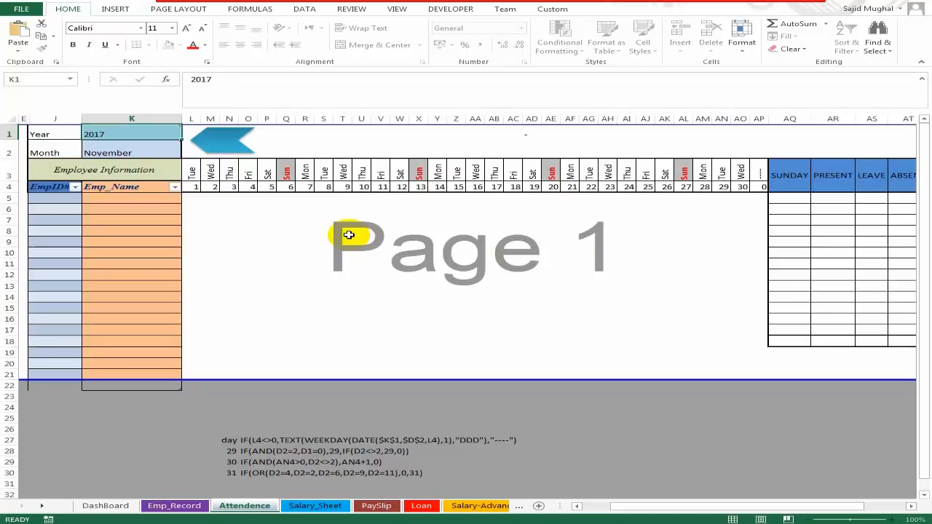
key(Return)
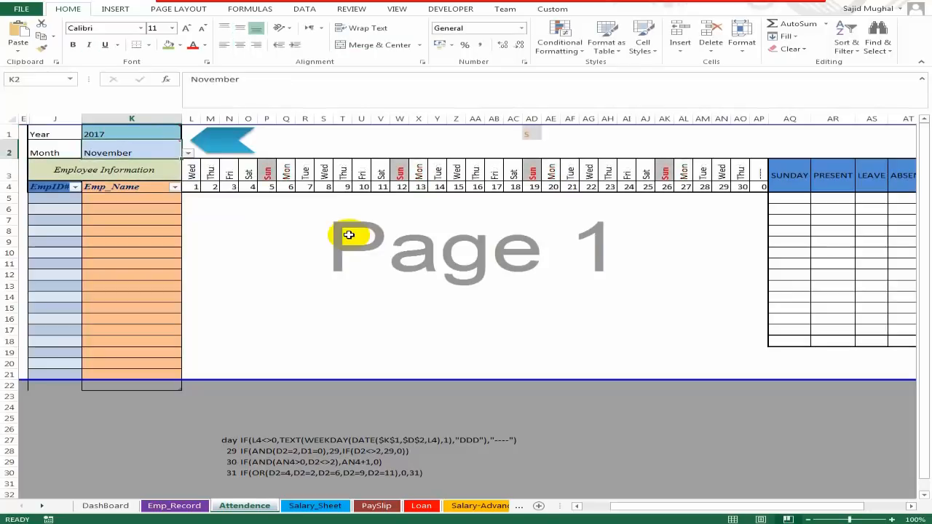
click(582, 218)
click(266, 219)
key(Up)
key(Up)
key(Left)
key(Left)
key(Left)
key(Left)
key(Left)
key(Left)
key(Left)
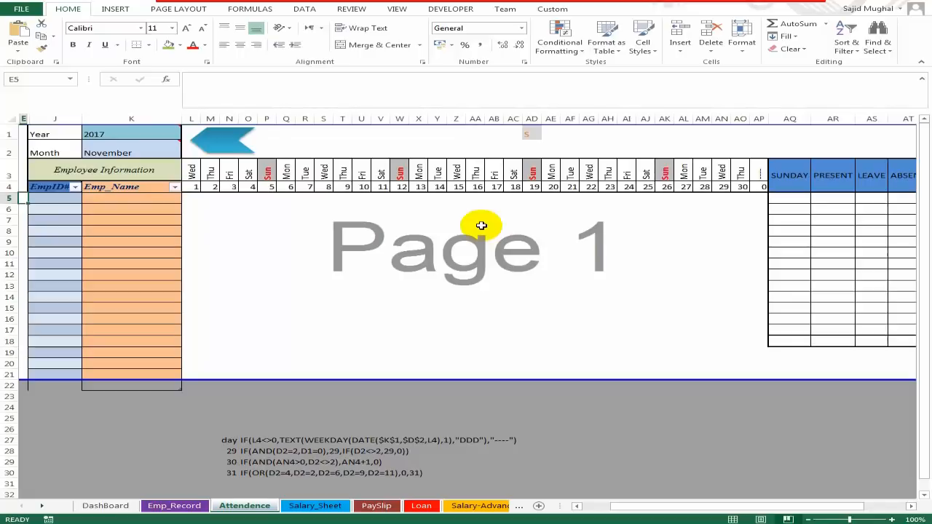
- Add list data validation to the first EmpID# cell J5, using column A of the Emp_Record sheet as the source
click(66, 197)
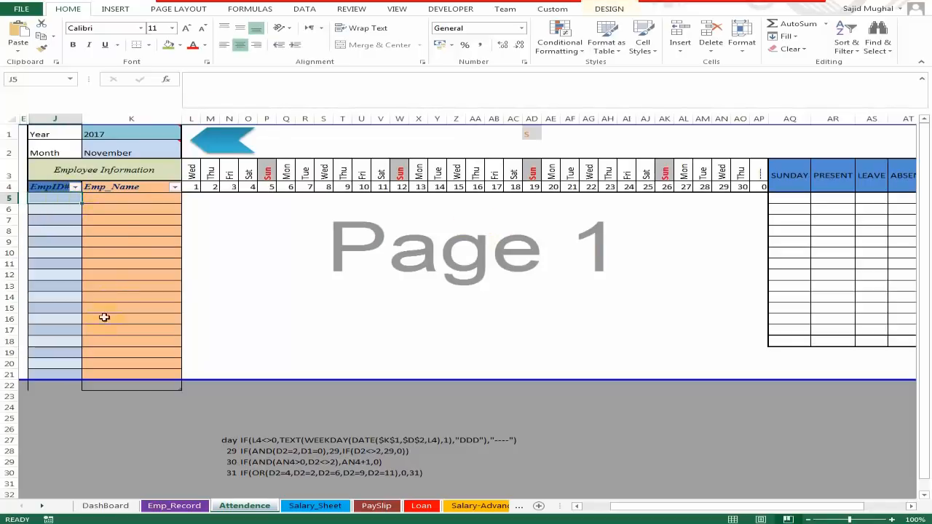
click(304, 9)
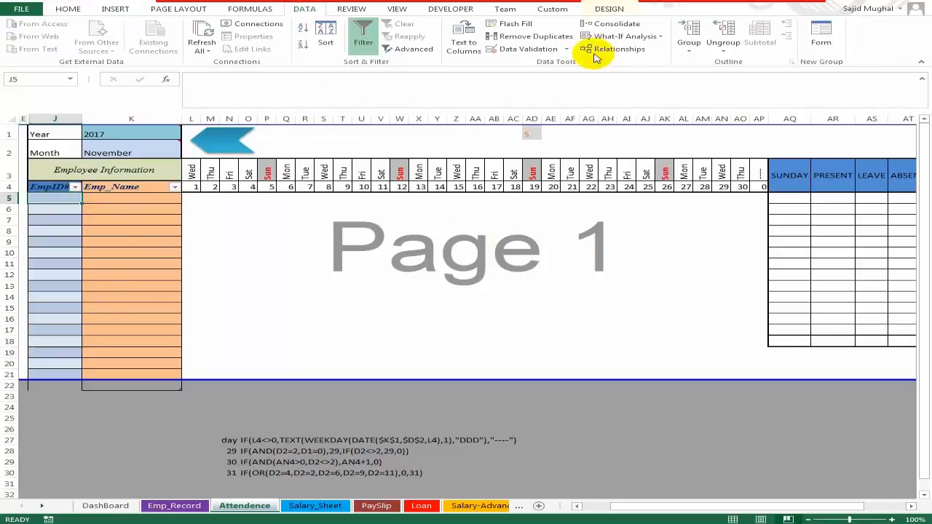
click(521, 49)
click(509, 216)
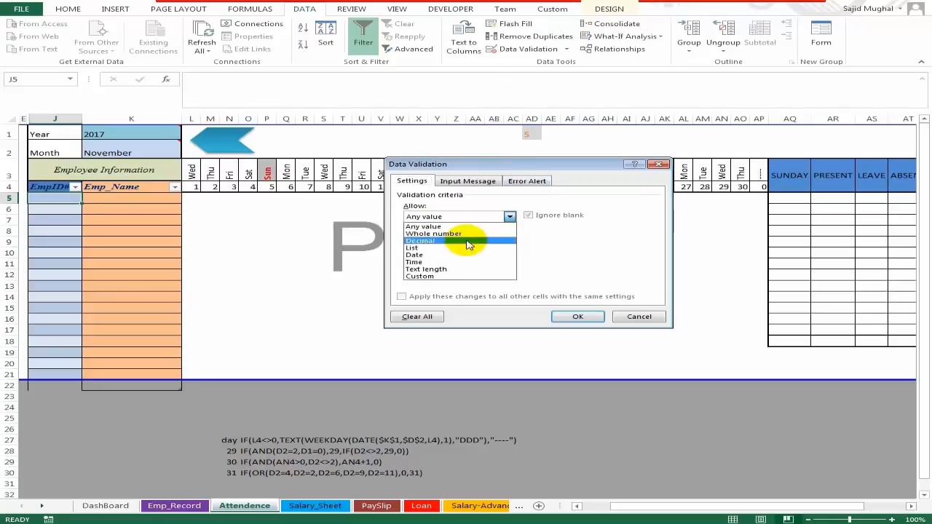
click(472, 247)
click(597, 260)
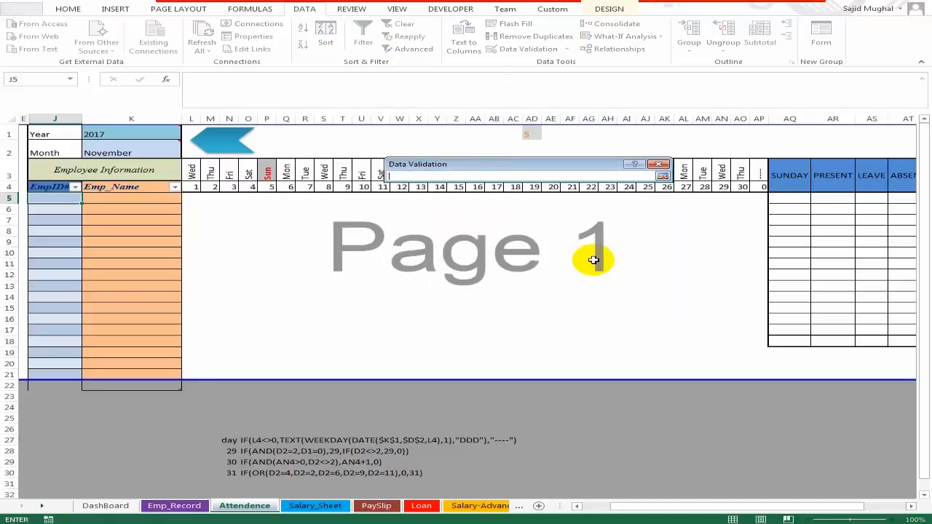
click(175, 506)
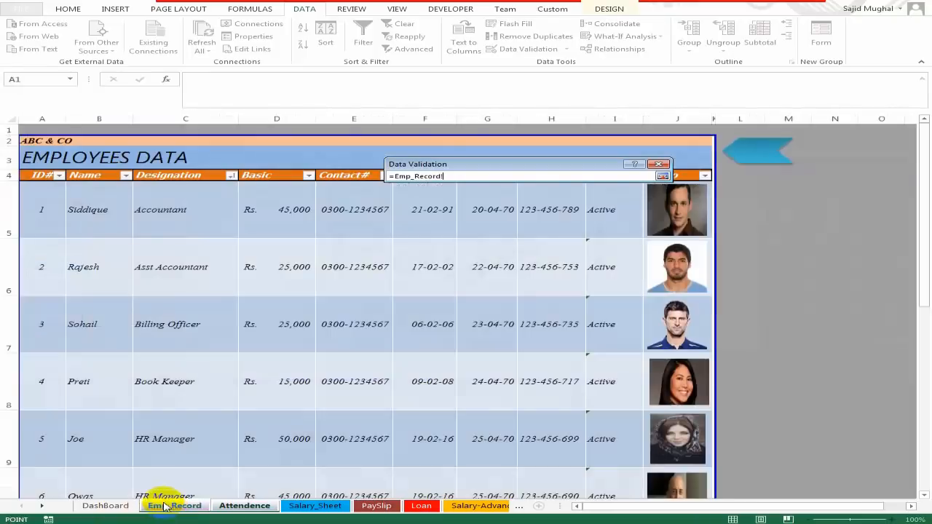
click(38, 119)
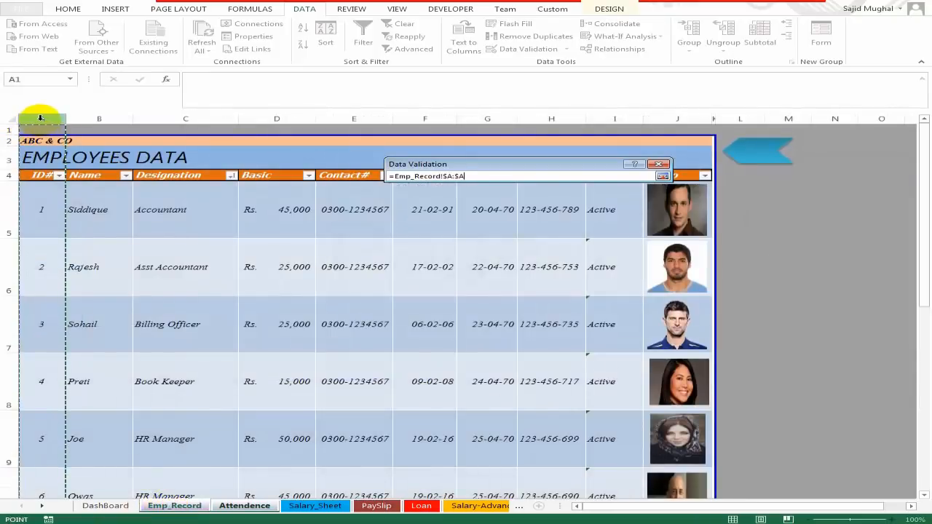
key(Return)
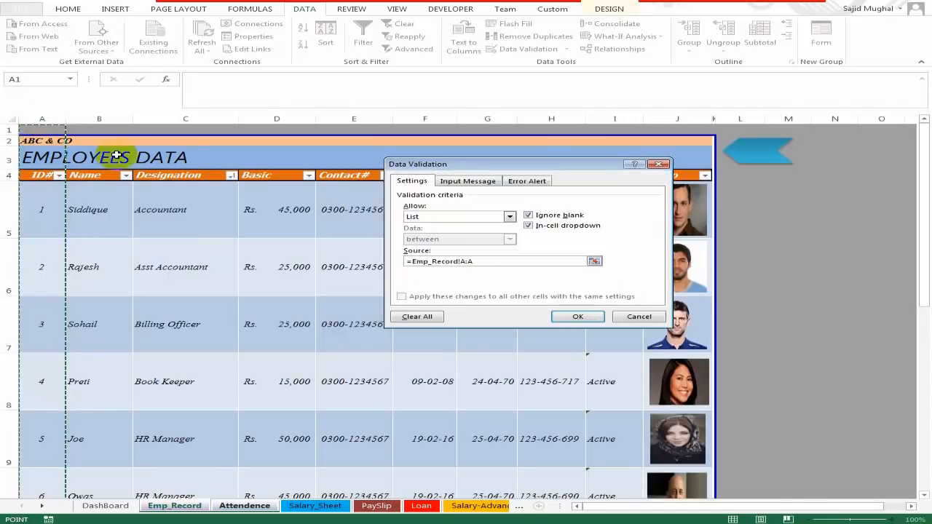
key(F4)
click(573, 316)
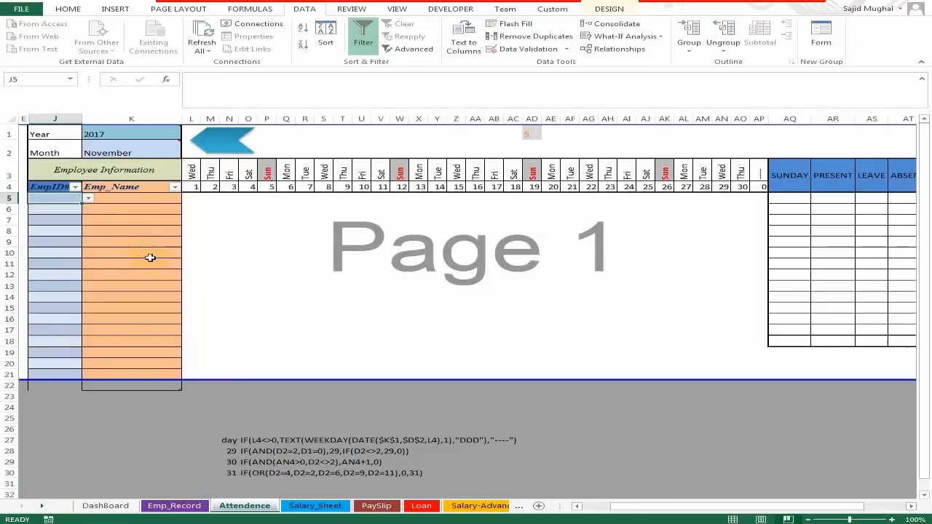
- Extend the list validation from J5 down the EmpID# column to J21
key(shift+Down)
key(shift+Down)
key(shift+Down)
key(shift+Down)
key(shift+Down)
key(shift+Down)
key(shift+Down)
key(shift+Down)
key(shift+Down)
key(shift+Down)
key(shift+Down)
key(shift+Down)
key(shift+Down)
key(shift+Down)
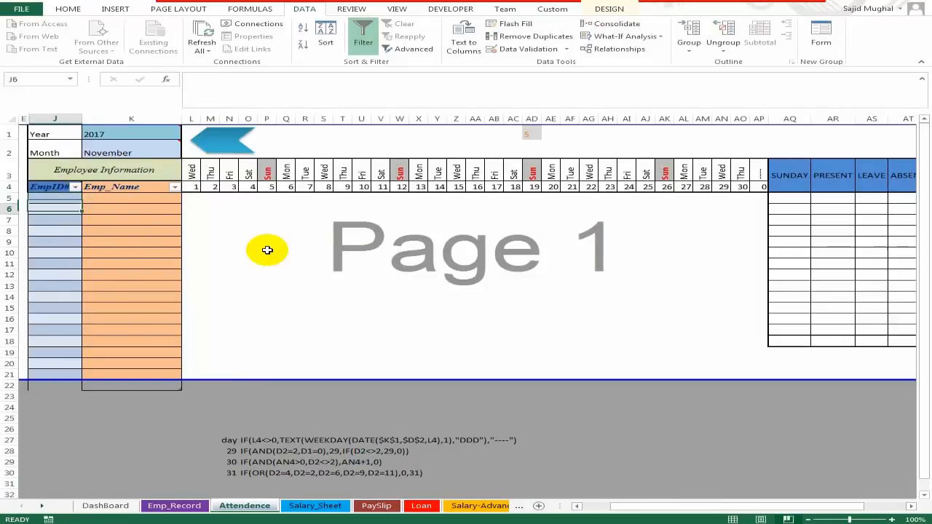
key(shift+Down)
key(shift+Down)
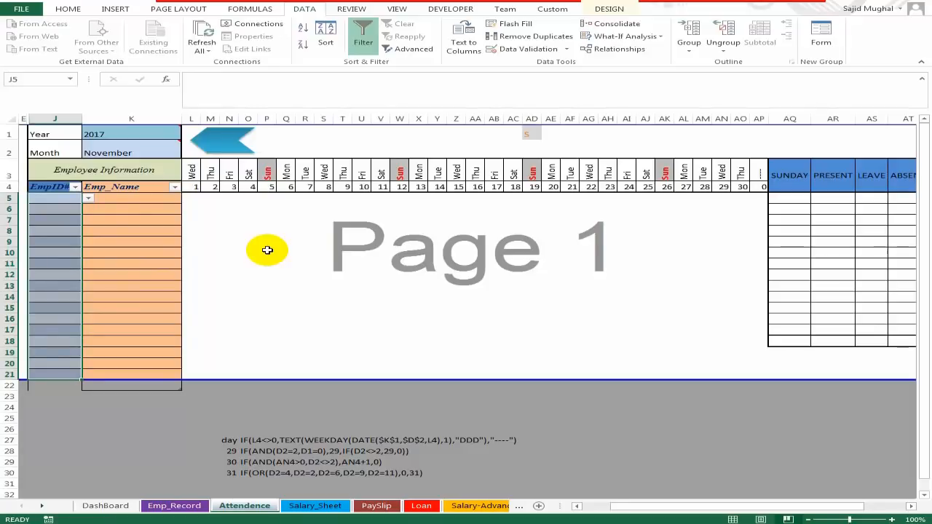
- Enter the employee IDs 1 to 6 in cells J5 to J10
key(shift+Up)
key(shift+Up)
key(shift+Up)
key(shift+Up)
key(shift+Up)
key(shift+Up)
key(shift+Up)
key(shift+Up)
key(shift+Up)
key(shift+Up)
key(shift+Up)
key(shift+Up)
key(shift+Up)
key(shift+Up)
key(shift+Up)
key(shift+Up)
text(1)
key(Return)
text(2)
key(Return)
text(3)
key(Return)
text(4)
key(Return)
text(5)
key(Return)
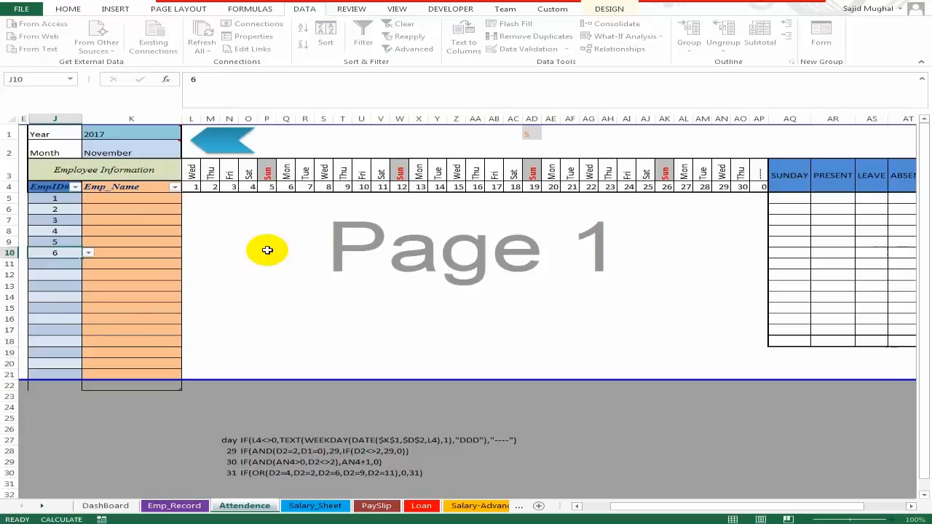
text(6)
key(Return)
- Continue the EmpID# series from J9:J10 down to 14 in J18
key(Up)
key(Up)
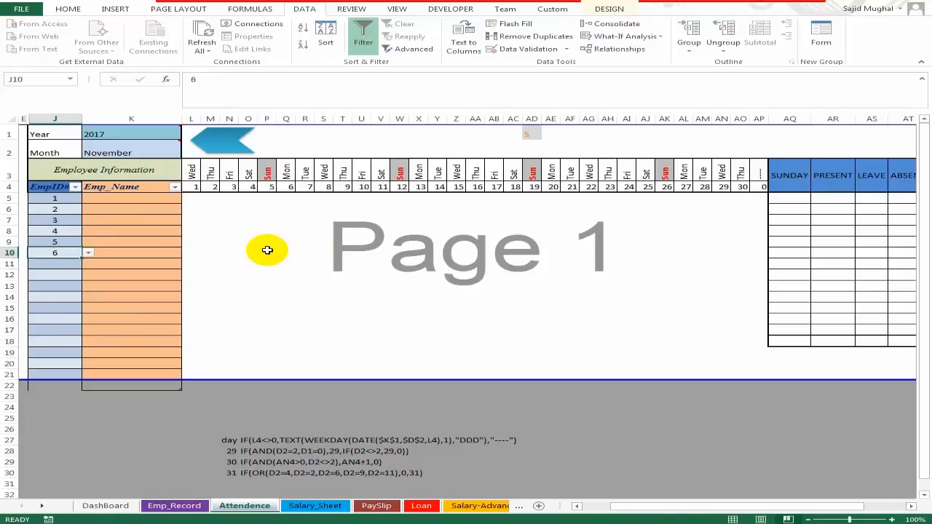
key(shift+Down)
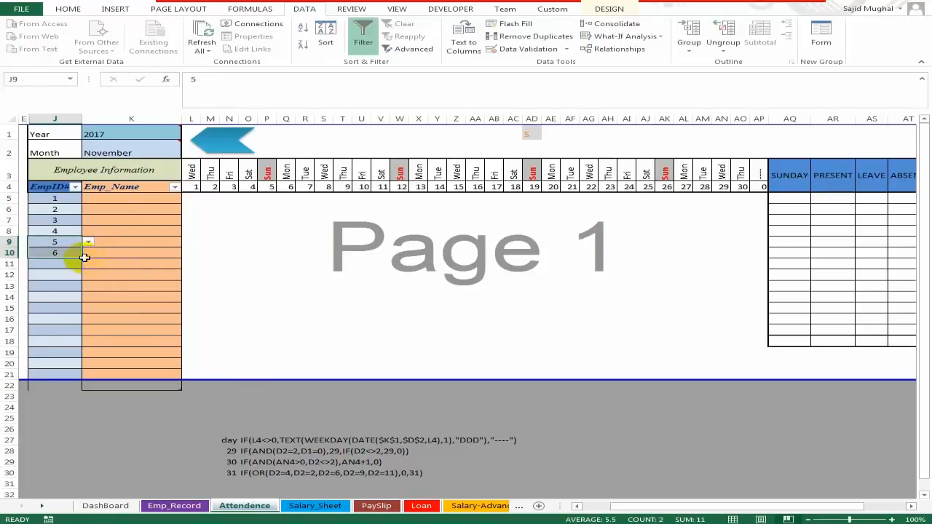
mouse_move(83, 257)
mouse_down()
mouse_move(80, 370)
mouse_move(87, 327)
mouse_move(77, 347)
mouse_move(282, 358)
mouse_up()
- Fill the Emp_Name column from K5 with the formula =VLOOKUP([@[EmpID'#]],Emp_Record!$A:$J,2,0)
key(Right)
key(Up)
key(Up)
key(Up)
key(Up)
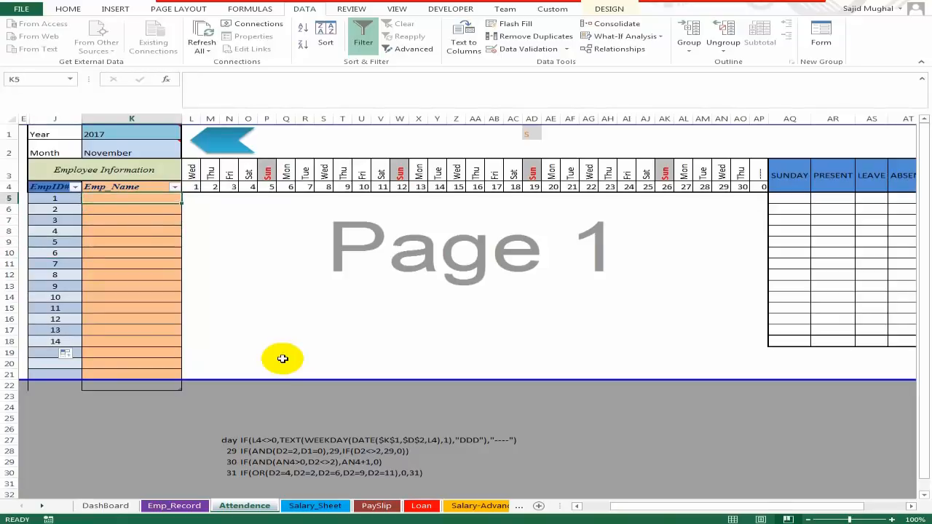
text(=VLOOKUP()
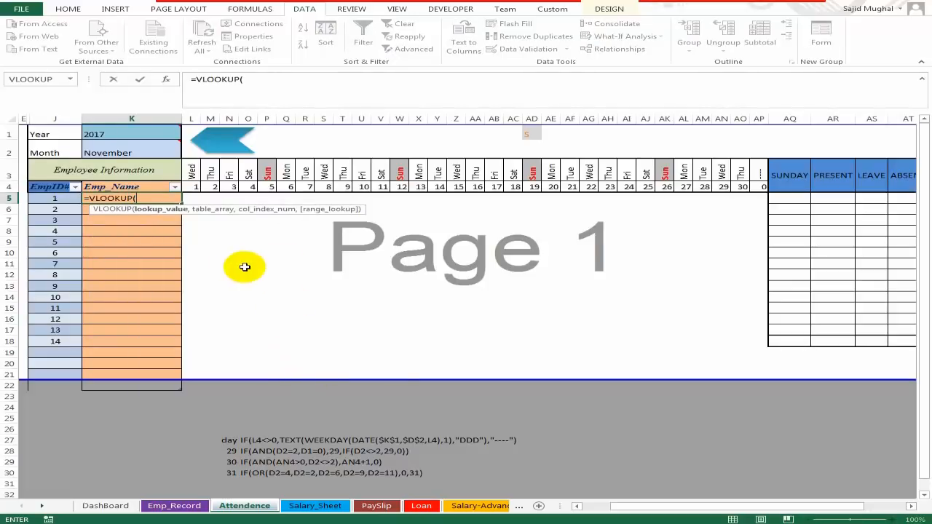
click(64, 198)
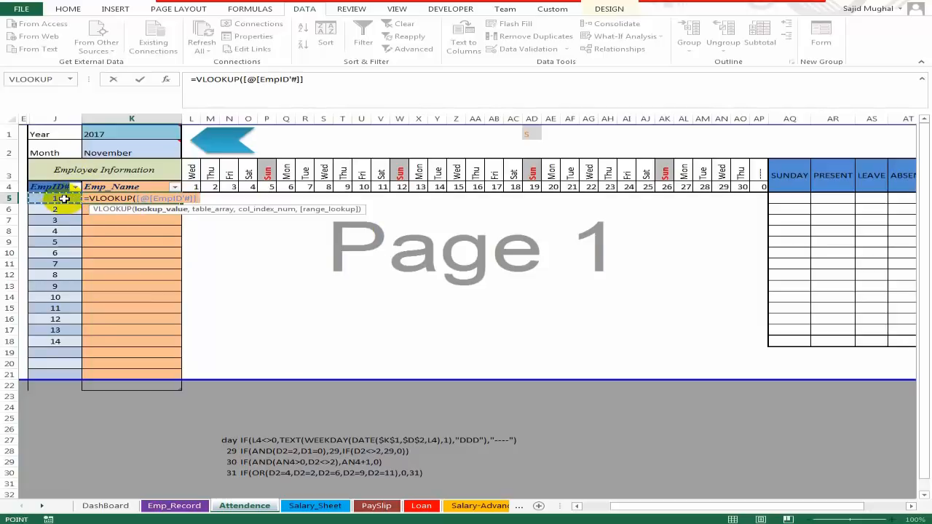
text(,)
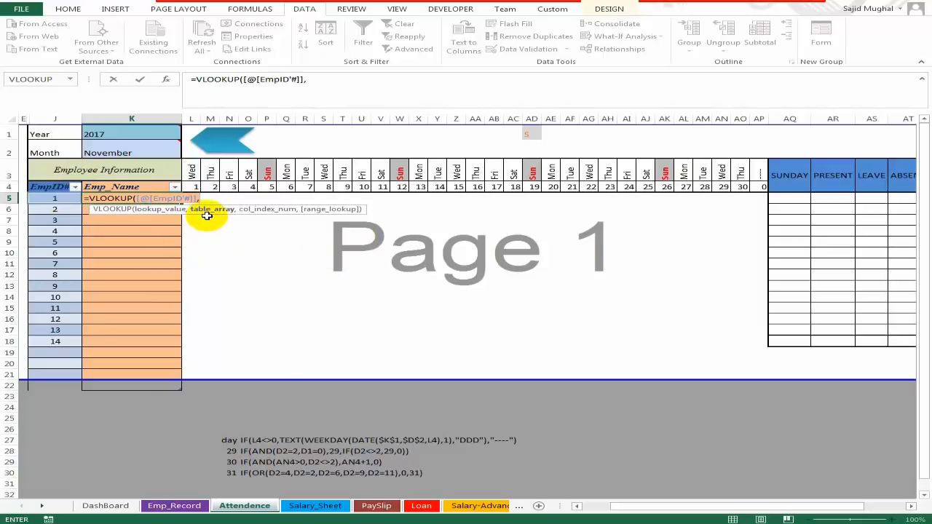
click(109, 512)
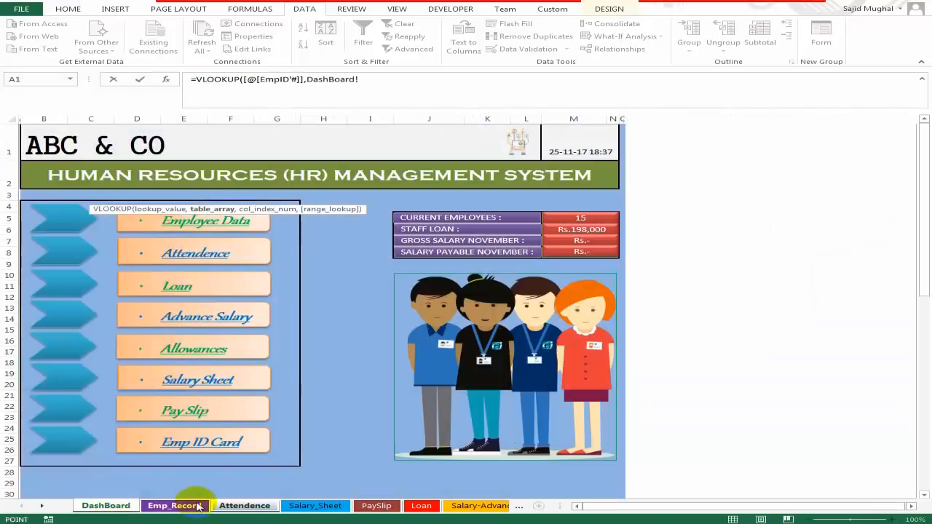
click(175, 505)
drag(38, 113, 682, 121)
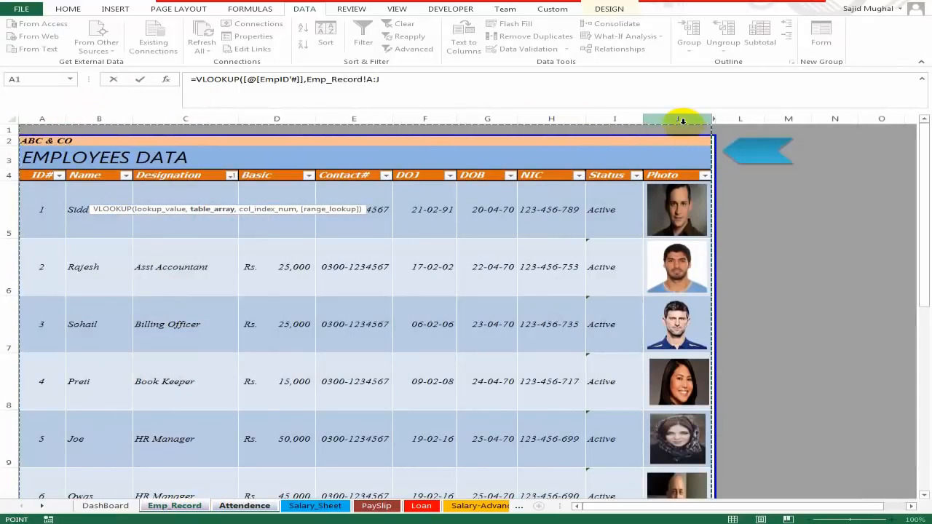
key(F4)
text(,)
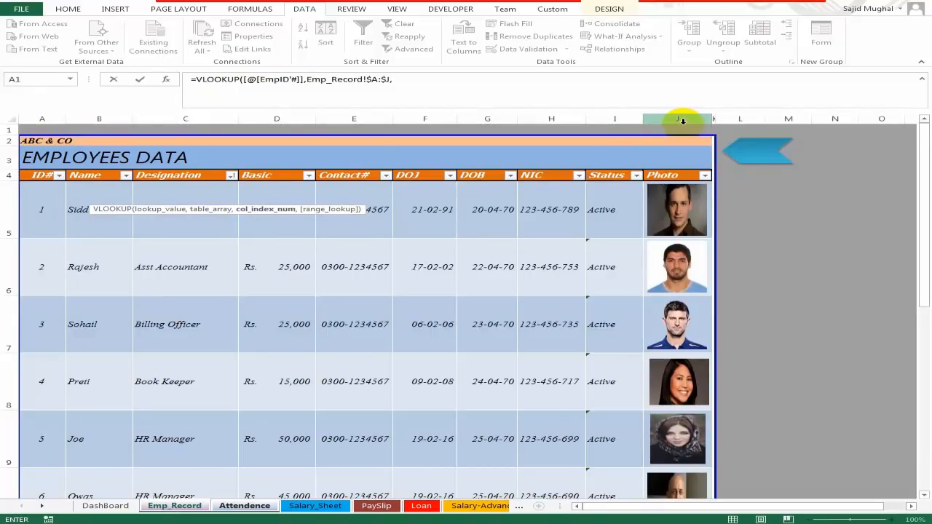
text(2,0)
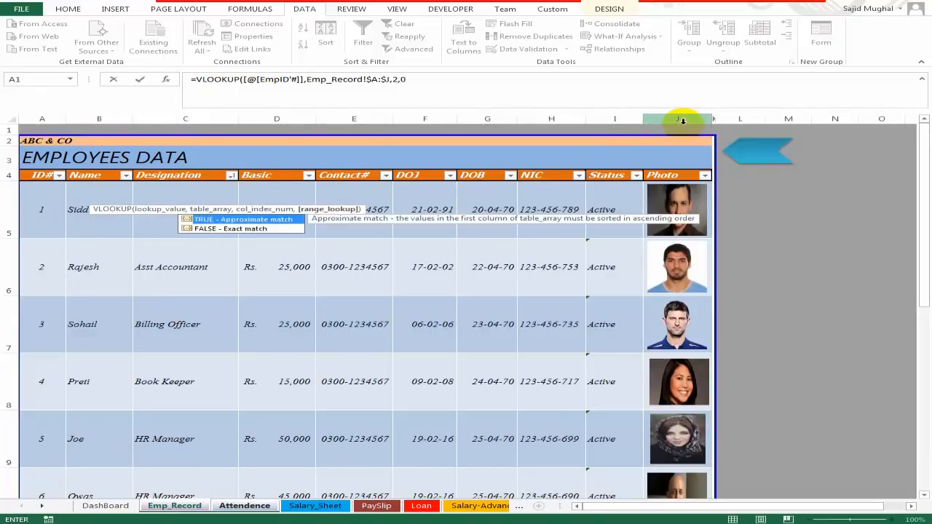
key(Return)
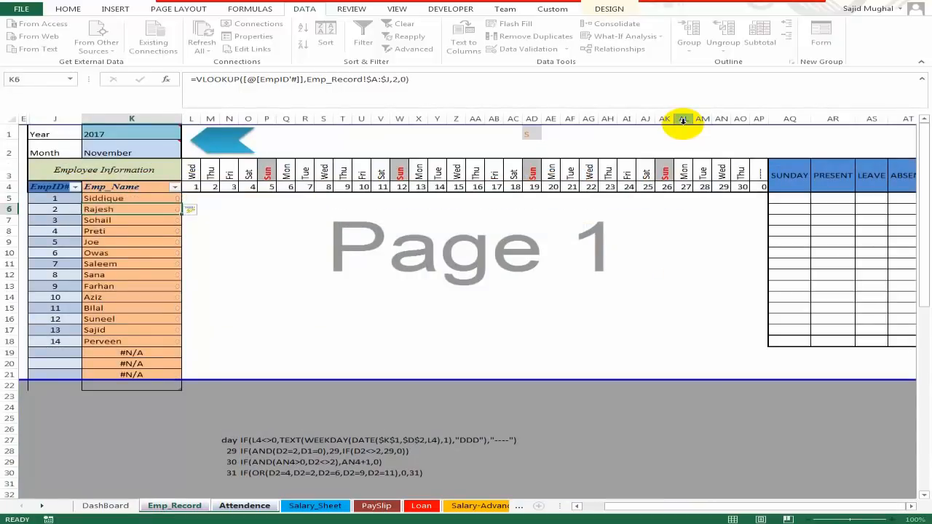
- Examine the lookup results at the end of the Emp_Name column, in rows 18 to 21
key(ctrl+Down)
key(Up)
key(Up)
key(Up)
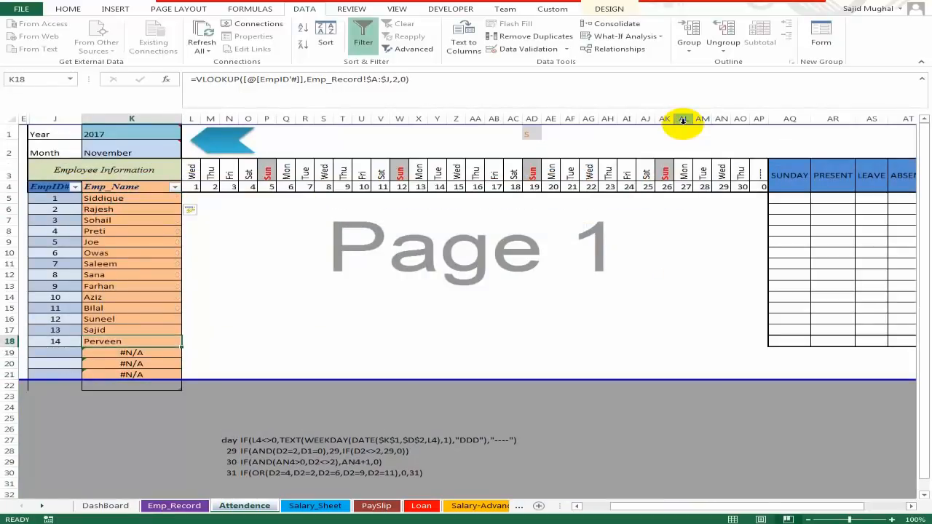
click(133, 354)
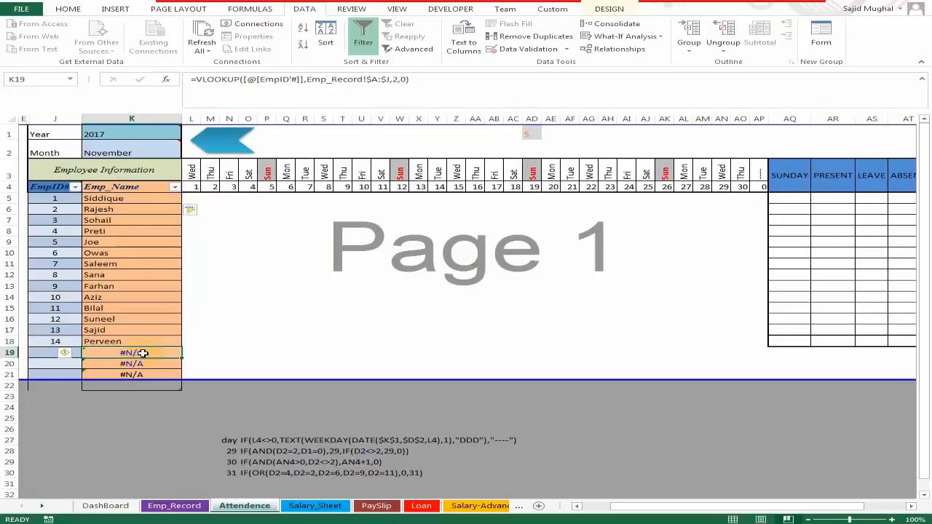
key(Down)
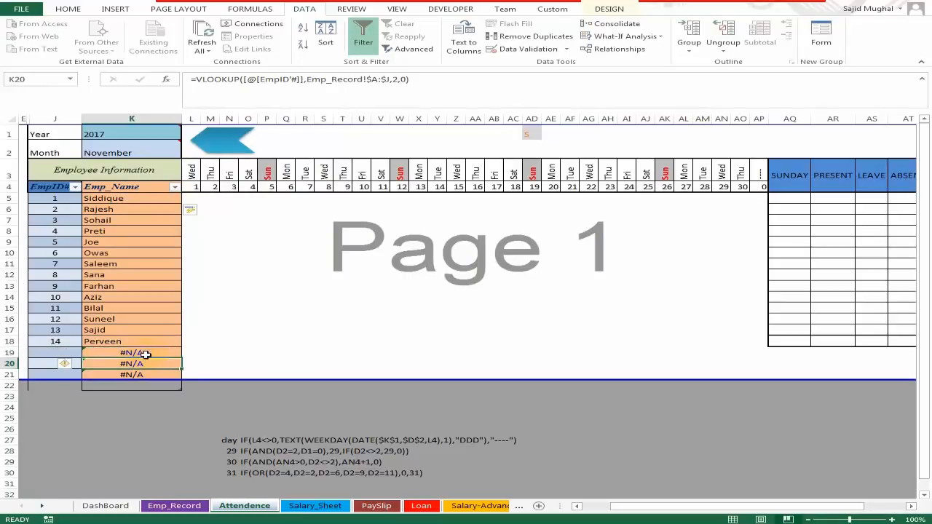
click(142, 375)
click(146, 351)
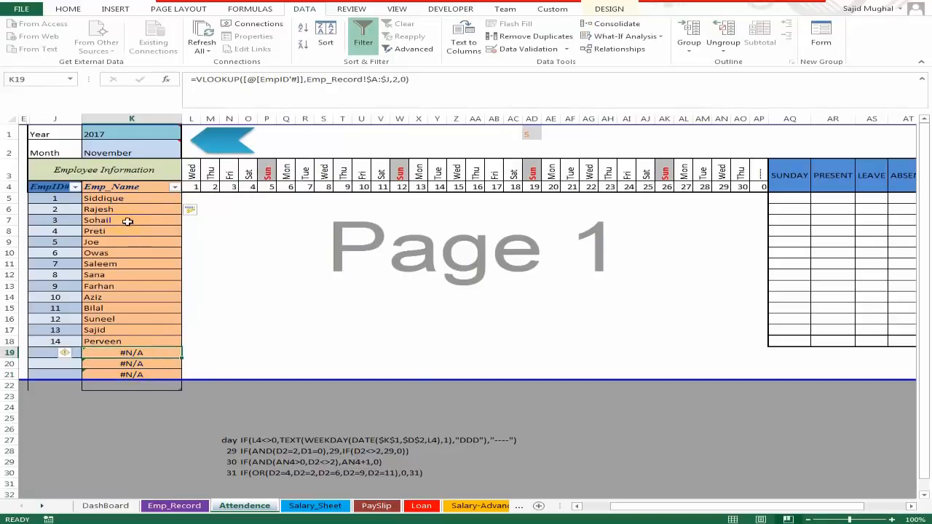
- Wrap the VLOOKUP in K5 in IFERROR with "-" as the error value, and check the rows without an ID, K19 and K20
click(138, 200)
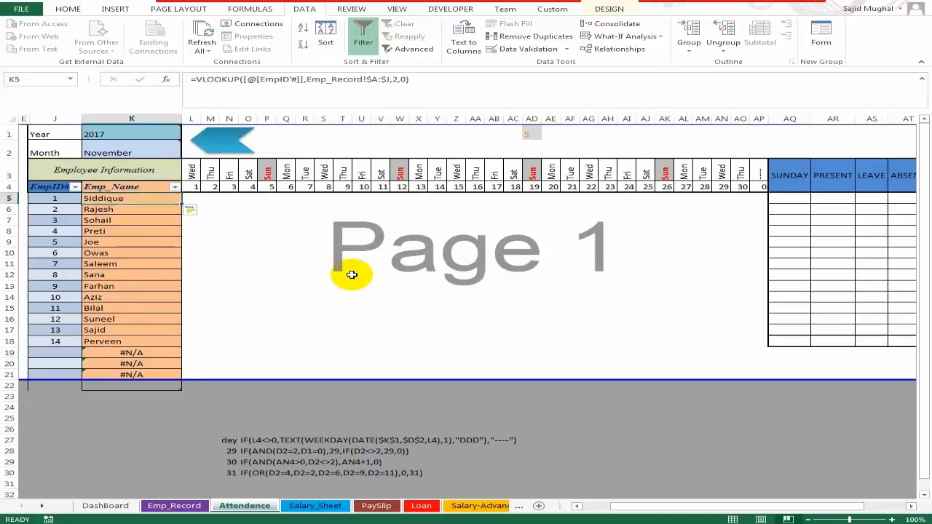
key(F2)
key(Left)
key(Left)
key(Left)
key(Left)
key(Left)
key(Left)
key(Left)
key(Left)
key(Left)
key(Left)
key(Left)
key(Left)
key(Left)
key(Left)
key(Left)
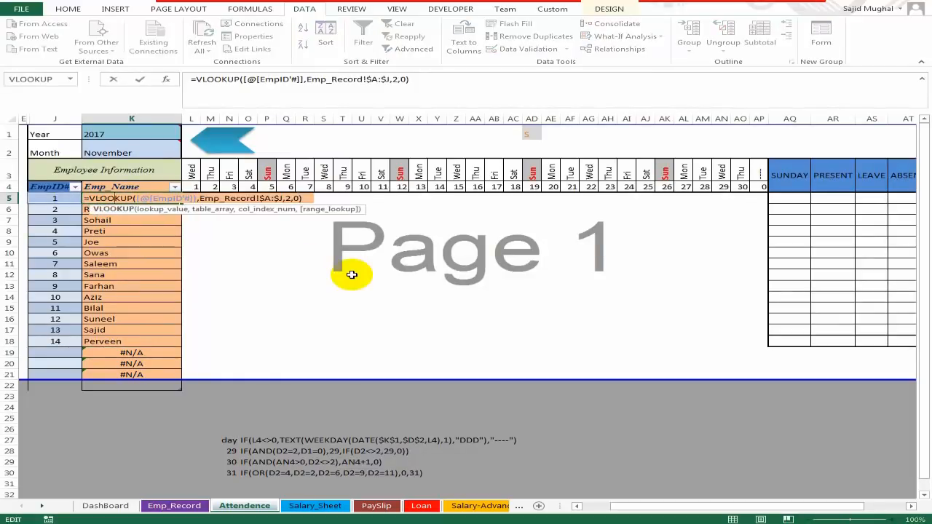
key(Left)
key(Left)
key(Left)
key(Left)
key(Left)
text(if)
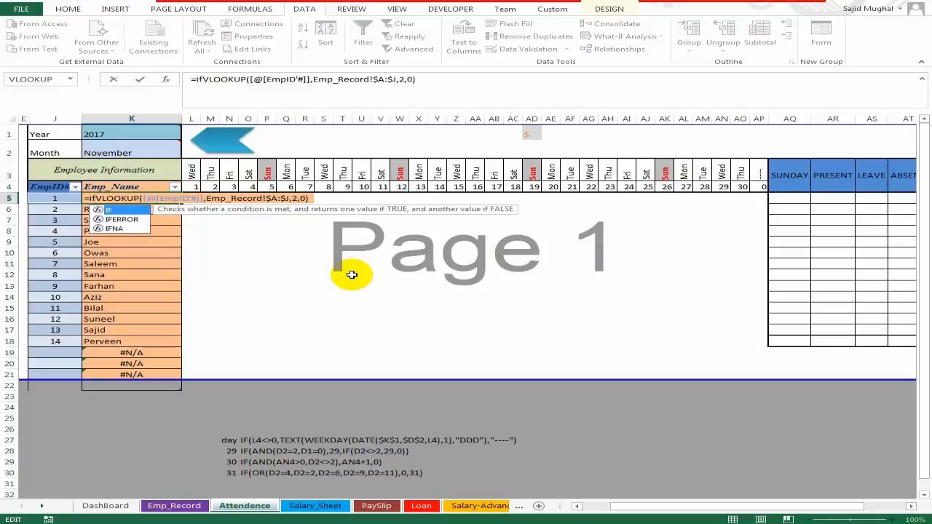
key(Down)
key(Tab)
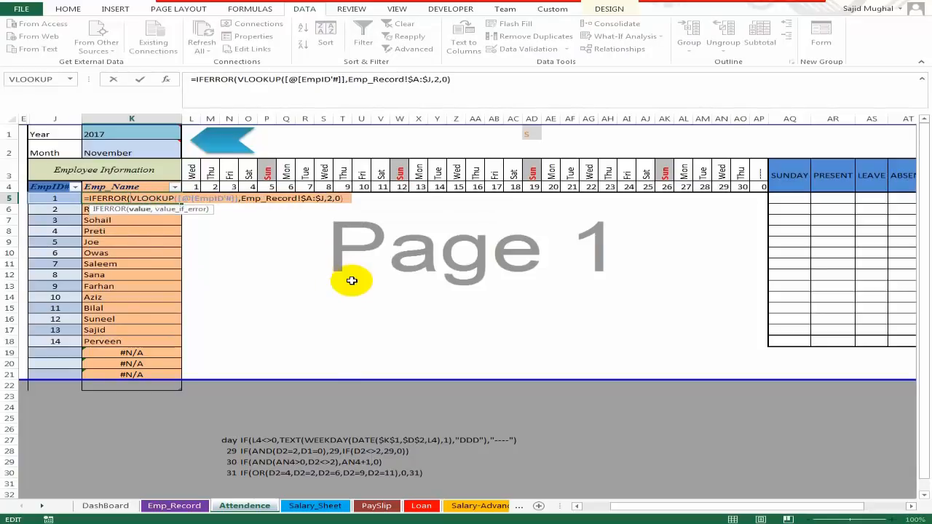
click(349, 198)
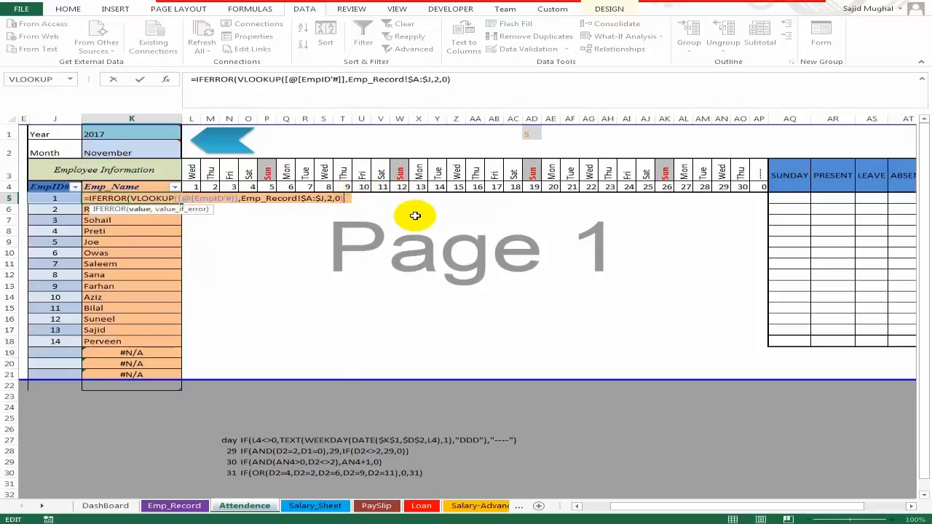
text(,"-)
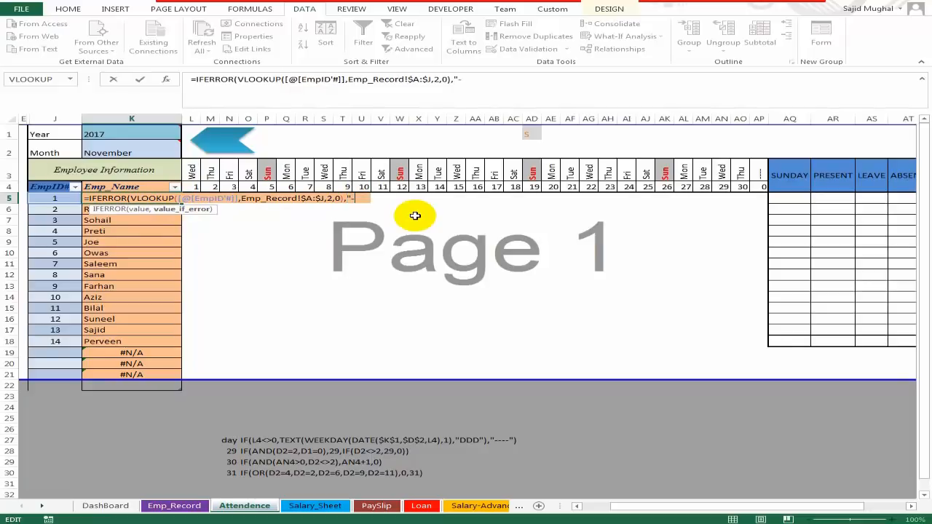
key(Return)
key(Return)
key(ctrl+Return)
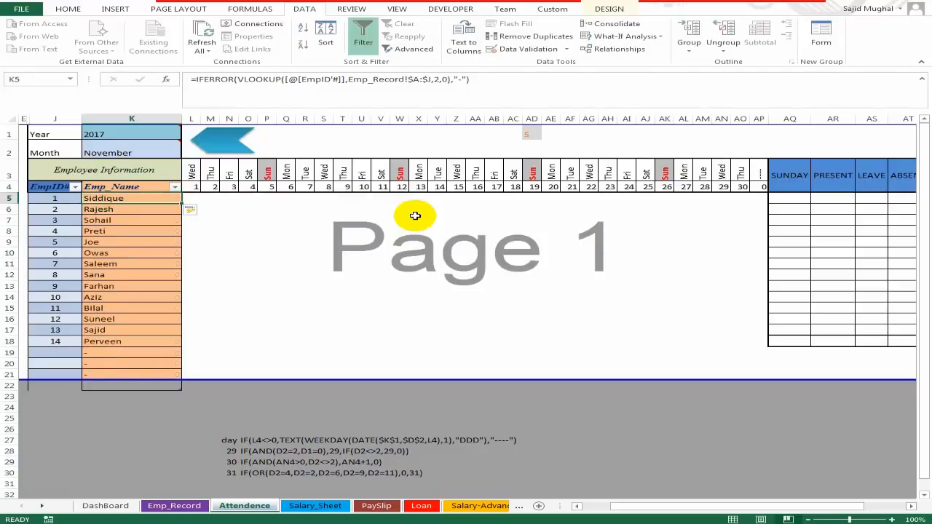
click(136, 363)
click(136, 351)
click(138, 361)
click(130, 350)
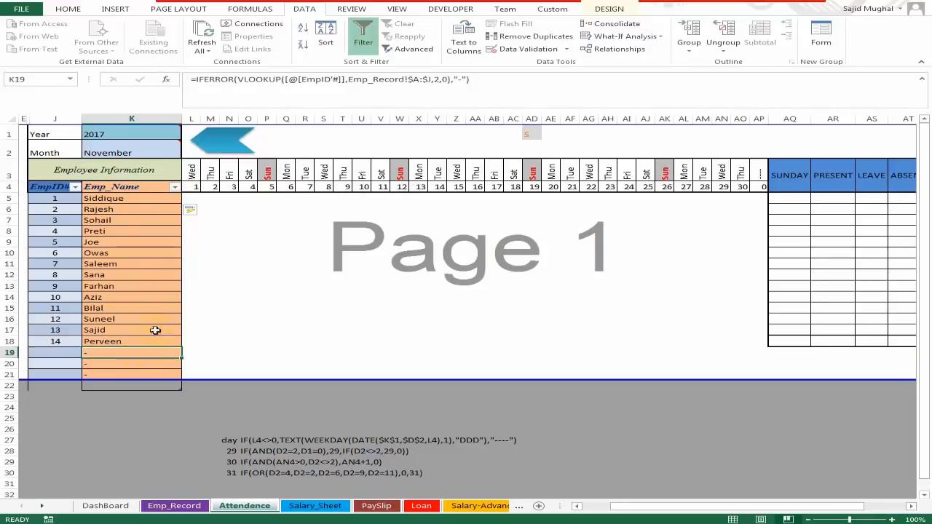
click(150, 264)
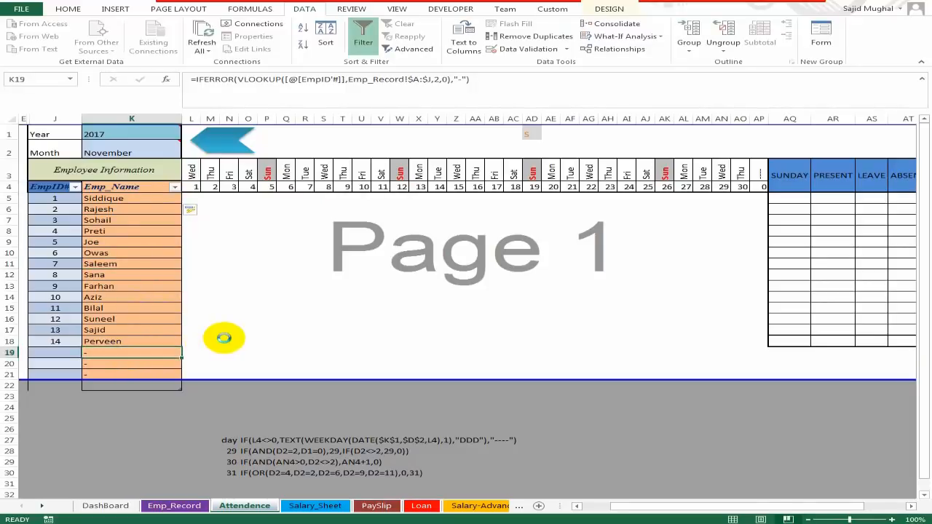
- Mark the first employee present on day 1 by entering P in L5
click(248, 209)
key(Up)
key(Left)
key(Left)
key(Left)
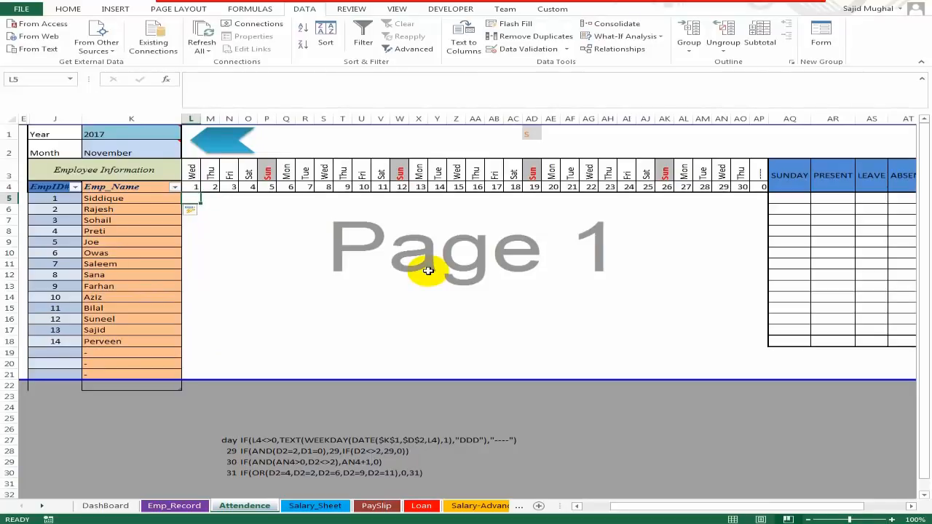
text(P)
key(Return)
key(ctrl+Return)
- Copy the P from L5 to the whole attendance range L5:AO18, covering days 1 to 30 for all 14 employees
key(ctrl+c)
key(shift+Right)
key(shift+Right)
key(shift+Right)
key(shift+Right)
key(shift+Right)
key(shift+Right)
key(shift+Right)
key(shift+Right)
key(shift+Right)
key(shift+Right)
key(shift+Right)
key(shift+Right)
key(shift+Right)
key(shift+Right)
key(shift+Right)
key(shift+Right)
key(shift+Right)
key(shift+Right)
key(shift+Right)
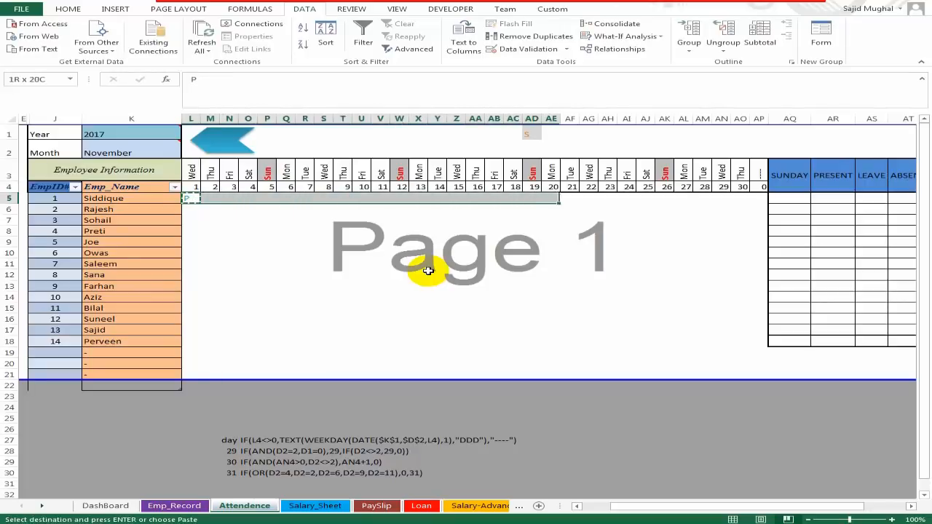
key(shift+Right)
key(shift+Right)
key(shift+Right)
key(shift+Right)
key(shift+Right)
key(shift+Right)
key(shift+Right)
key(shift+Right)
key(shift+Right)
key(shift+Right)
key(shift+Right)
key(shift+Down)
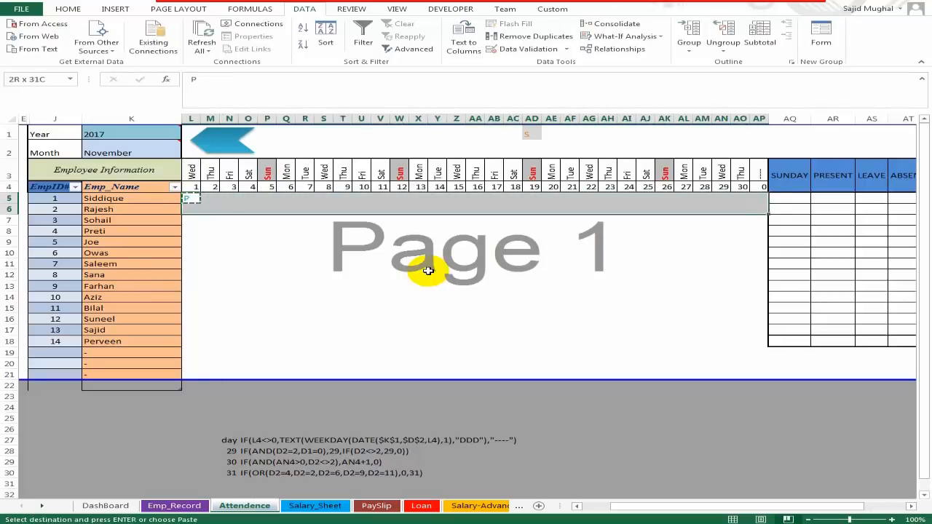
key(shift+Left)
key(shift+Down)
key(shift+Down)
key(shift+Down)
key(shift+Down)
key(shift+Down)
key(shift+Down)
key(shift+Down)
key(shift+Down)
key(shift+Down)
key(shift+Down)
key(shift+Down)
key(shift+Down)
key(shift+Down)
key(shift+Down)
key(shift+Down)
key(shift+Up)
key(shift+Up)
key(shift+Up)
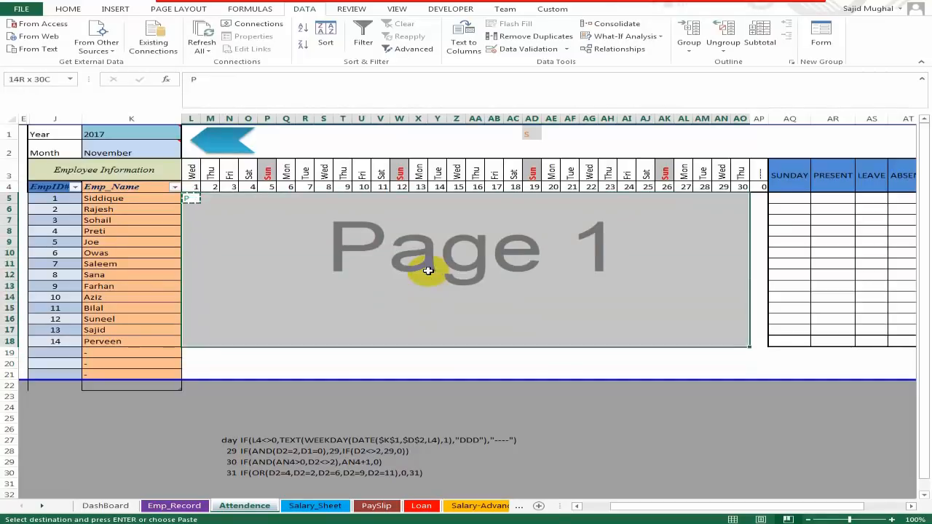
key(Return)
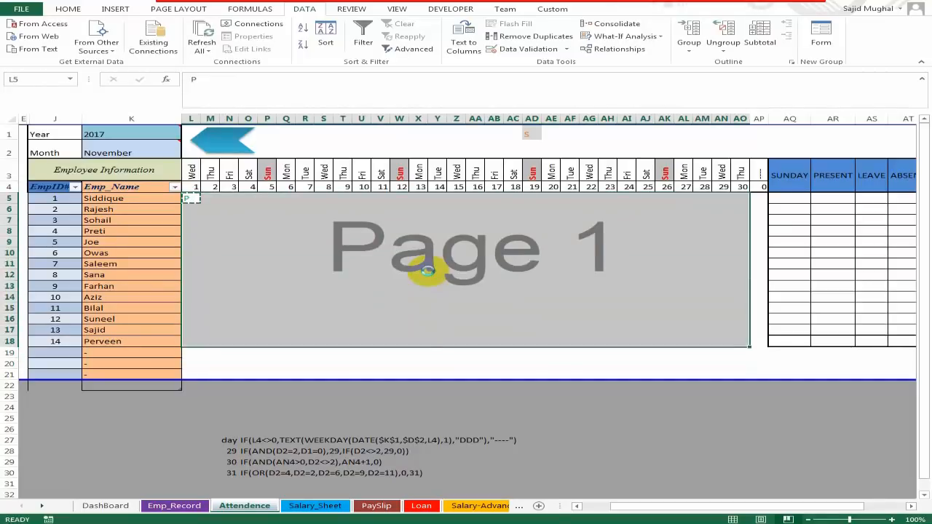
click(359, 220)
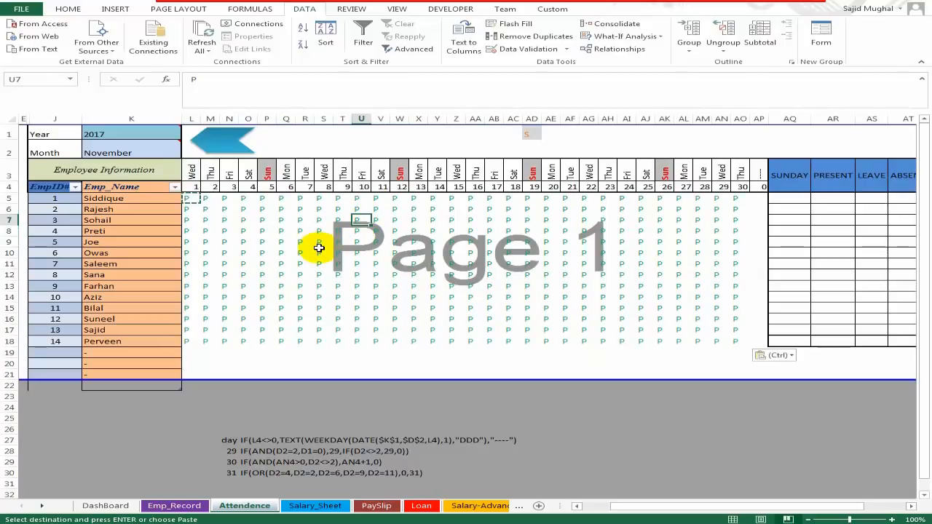
key(Escape)
click(380, 288)
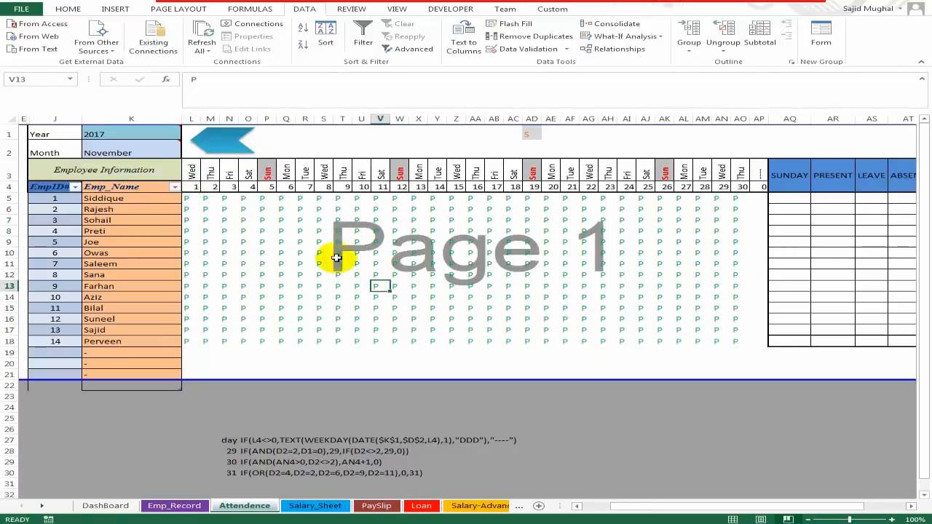
- Clear the attendance marks for Sunday the 5th in P5:P18 and copy the blank range
click(269, 198)
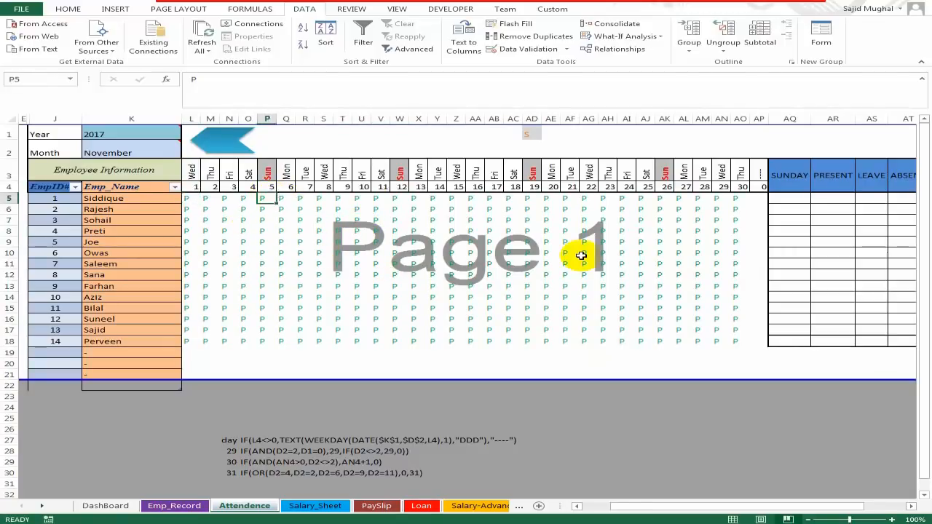
key(shift+Down)
key(shift+Down)
key(shift+Down)
key(shift+Down)
key(shift+Down)
key(shift+Down)
key(shift+Down)
key(shift+Down)
key(shift+Down)
key(shift+Down)
key(shift+Down)
key(shift+Down)
key(shift+Down)
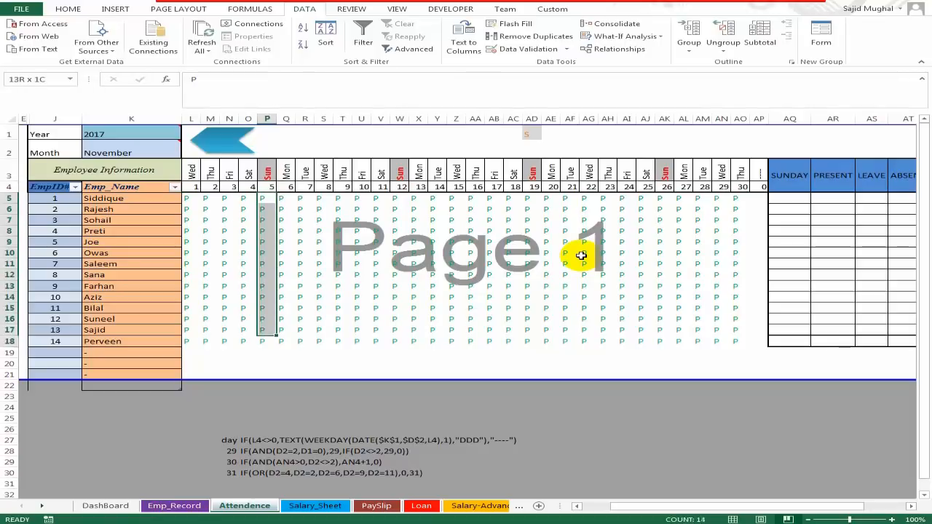
key(ctrl+c)
- Paste the copied blank range over the Sunday the 12th marks in W5:W18
key(Right)
key(Right)
key(Right)
key(Right)
key(Right)
key(Right)
key(Right)
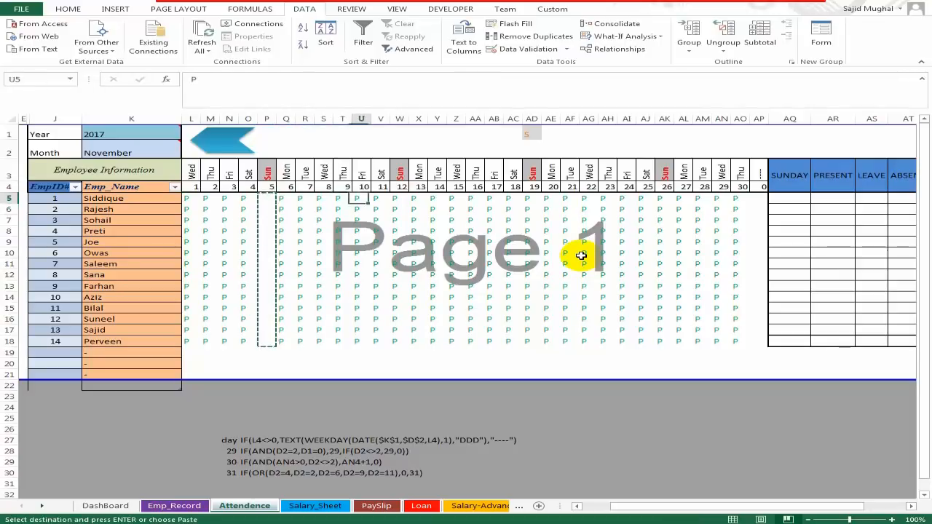
key(ctrl+v)
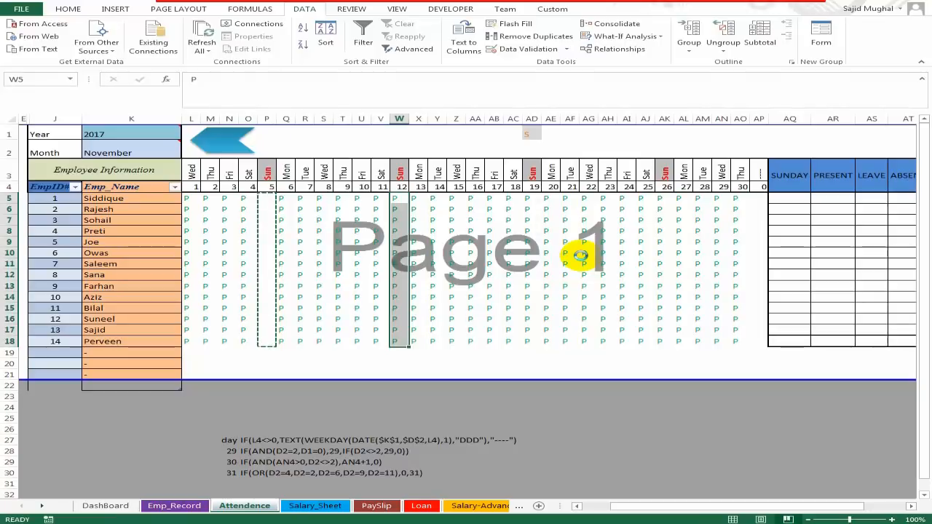
- Blank out the Sunday the 19th marks in AD5:AD18 with the copied empty cells
key(Right)
key(Right)
key(Right)
key(Right)
key(Right)
key(Right)
key(Right)
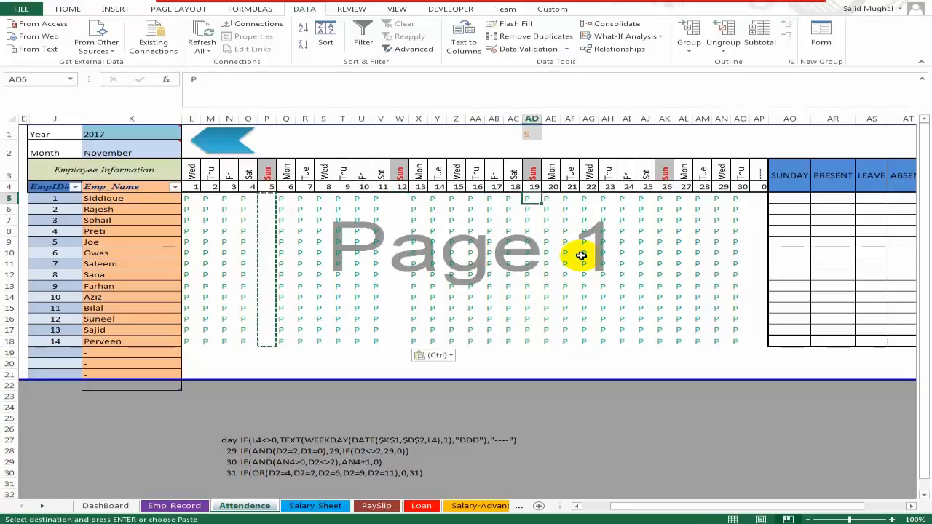
key(ctrl+shift+Down)
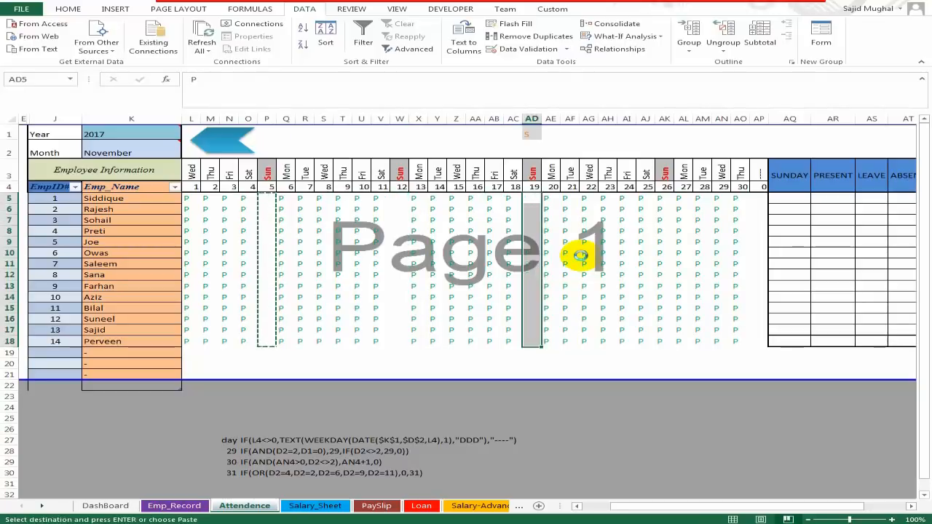
key(ctrl+v)
- Blank out the Sunday the 26th marks in AK5:AK18 with the copied empty cells
key(Right)
key(Right)
key(Right)
key(Right)
key(Right)
key(Right)
key(Right)
key(Right)
key(Left)
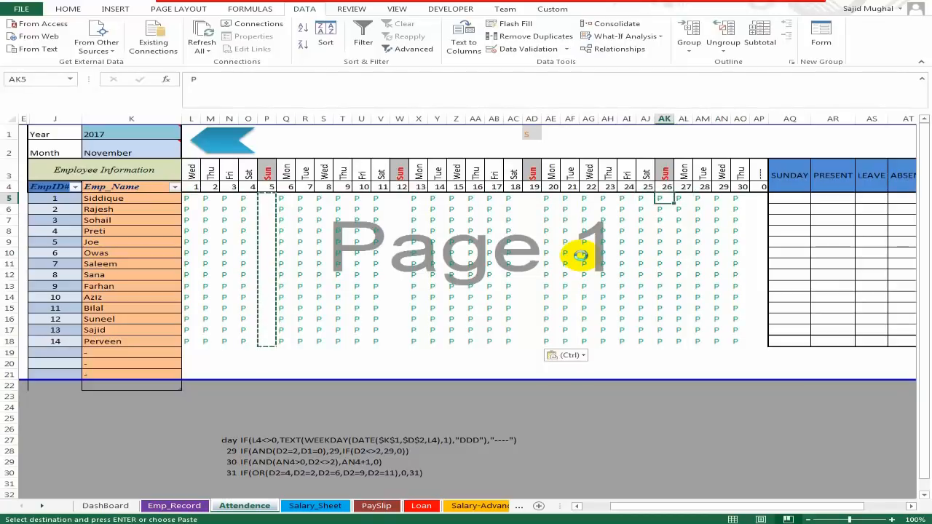
key(ctrl+shift+Down)
key(ctrl+v)
key(Left)
key(Left)
key(Left)
key(Left)
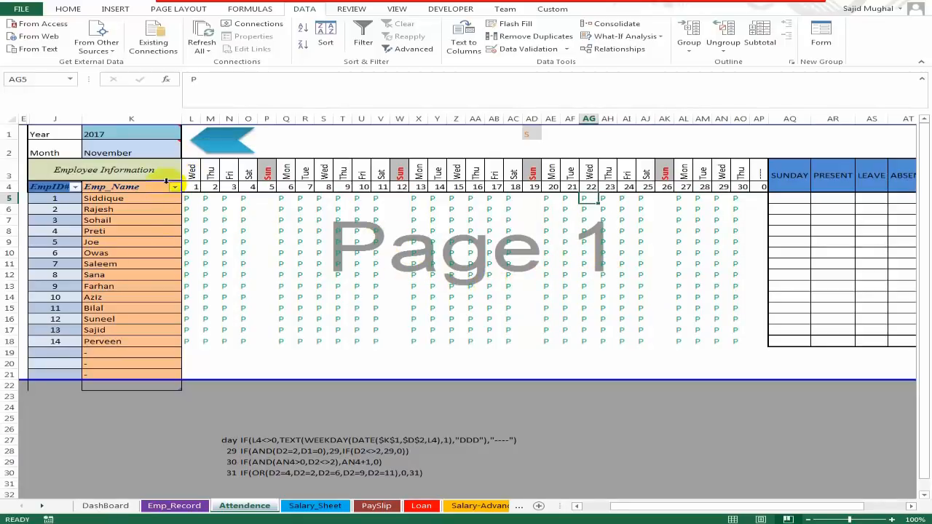
- Mark absences with a capital A in Q7 for day 6 and S8 for day 8
click(260, 306)
click(259, 222)
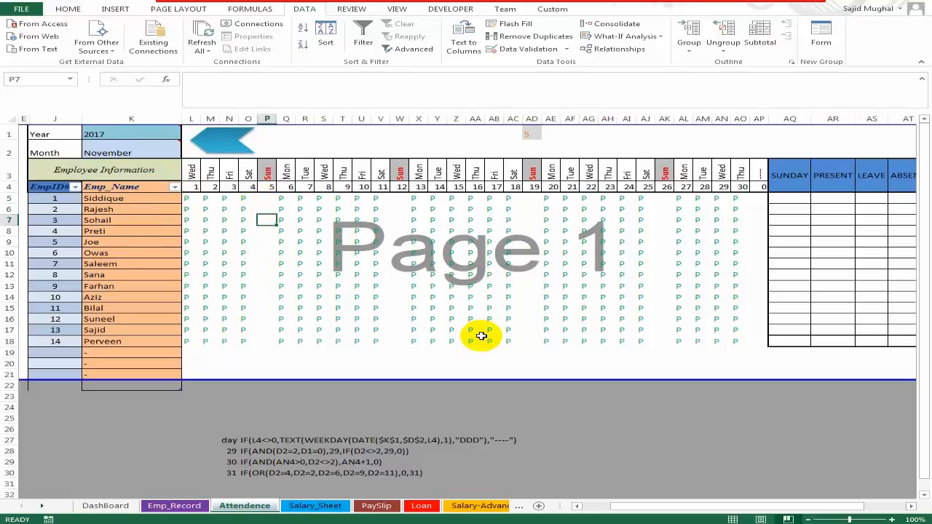
key(Right)
text(a)
key(Return)
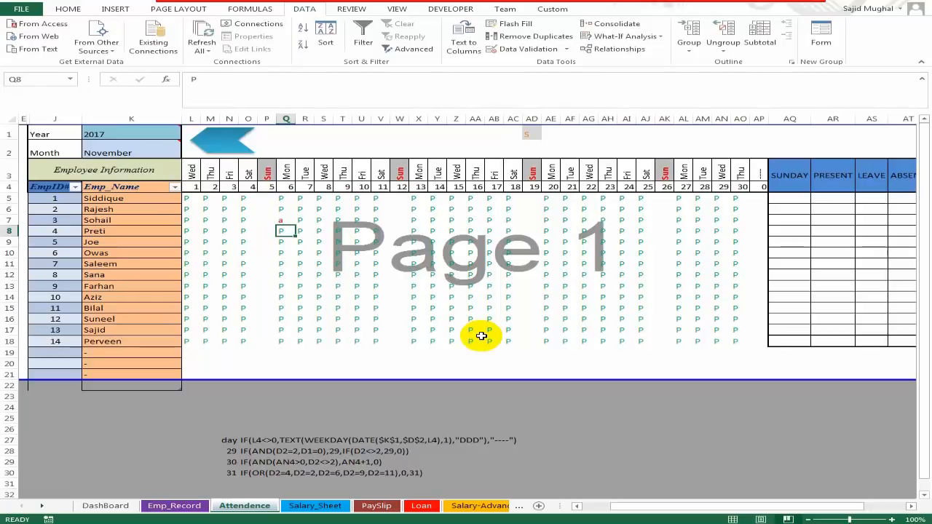
key(Up)
key(Up)
key(Down)
text(A)
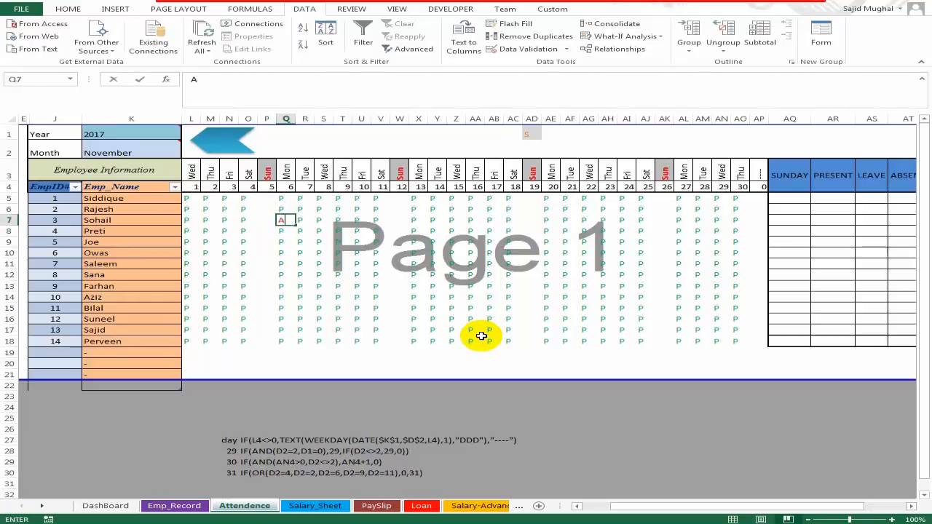
key(Return)
key(Right)
key(Right)
text(A)
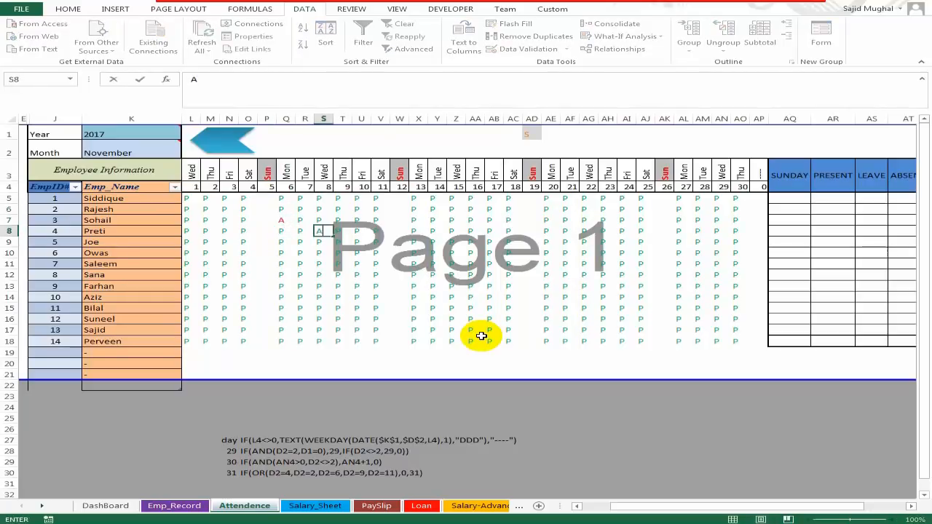
key(Return)
- Mark further absences with A in AH12 for day 23 and in AM11 and AM6 for day 28
click(551, 286)
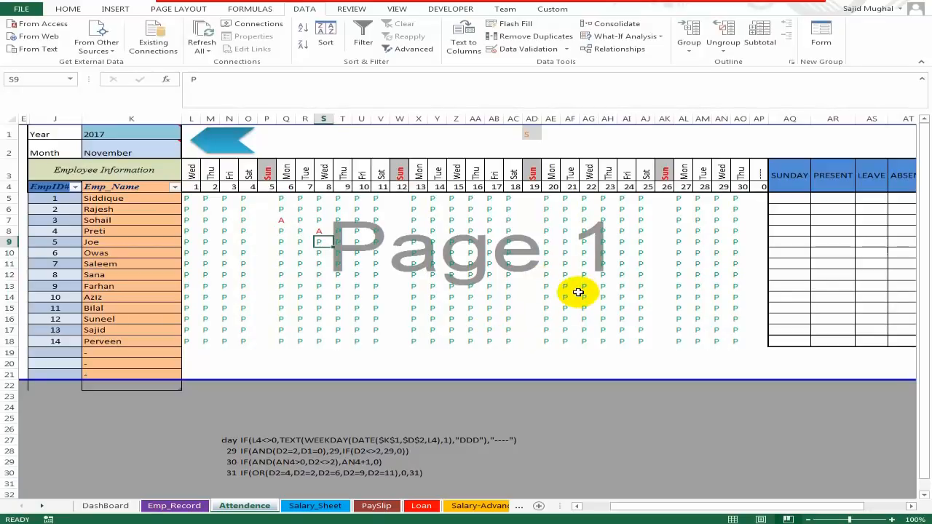
click(604, 276)
text(A)
click(699, 264)
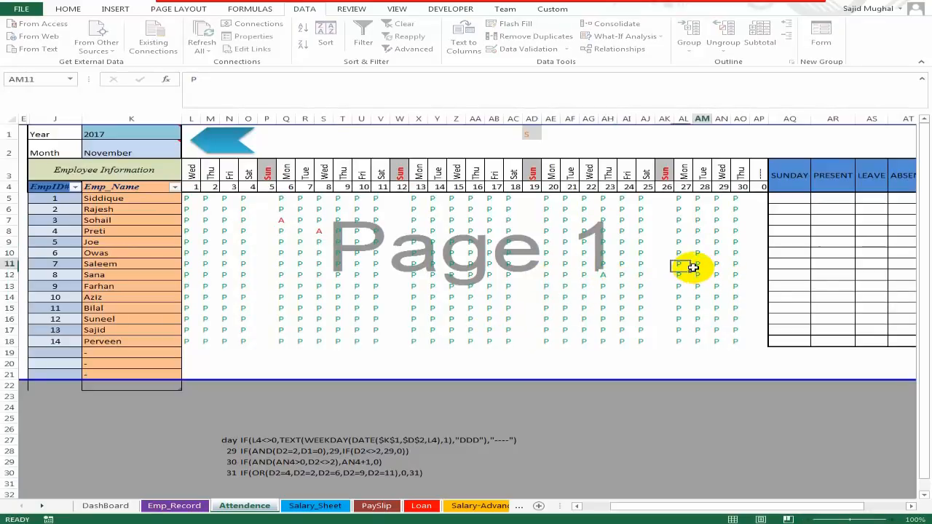
text(A)
click(697, 209)
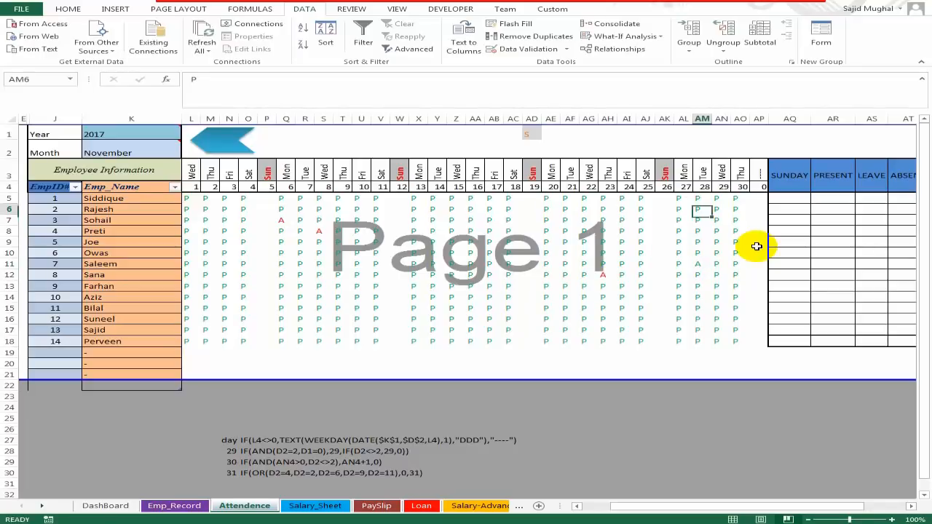
text(A)
- Mark leave with L in AF7 for day 21, Y12 for day 14 and Q13 for day 6
click(569, 219)
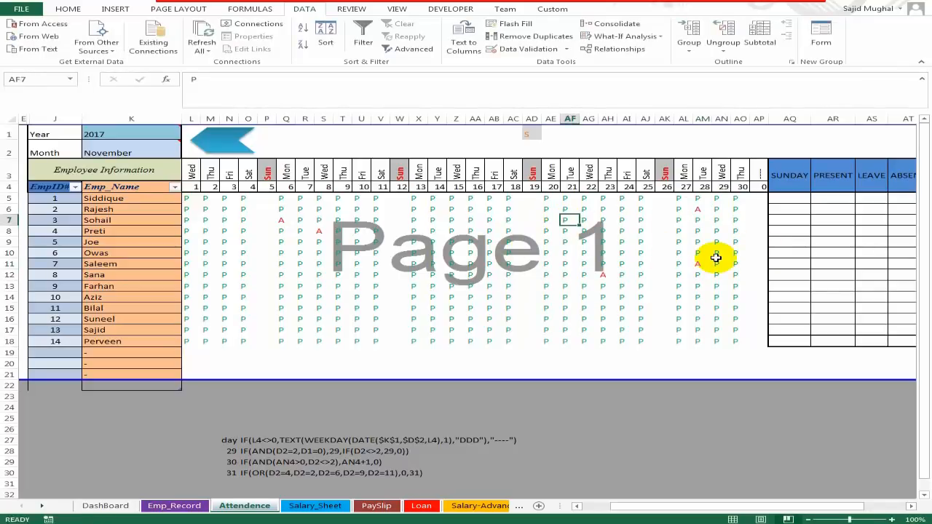
key(Return)
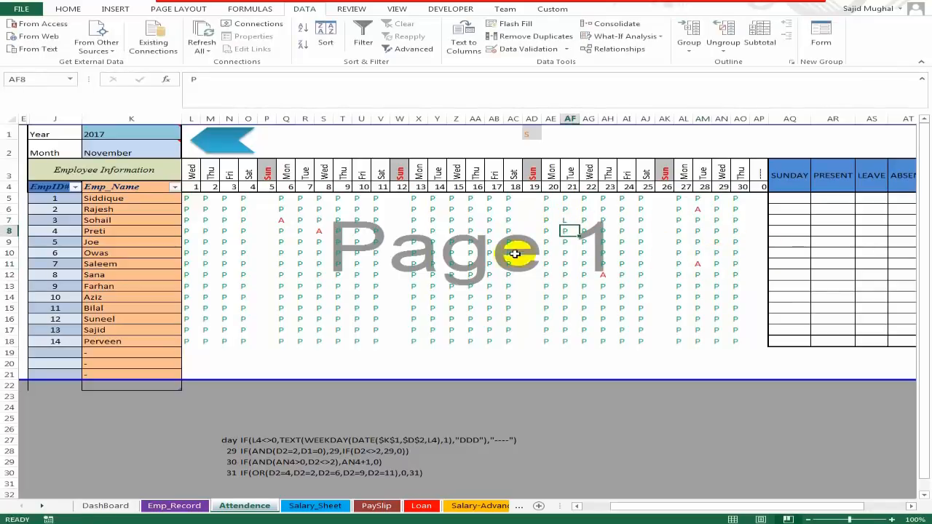
click(436, 273)
text(L)
key(Return)
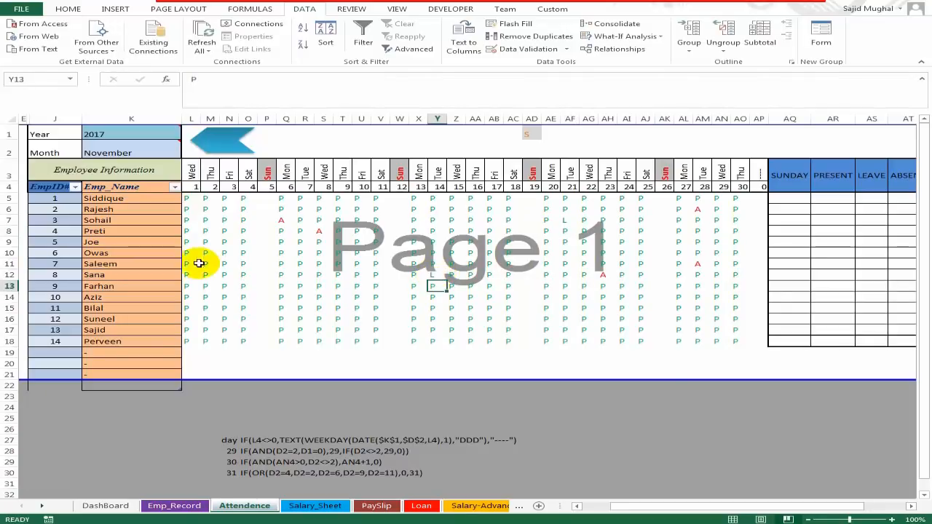
click(280, 285)
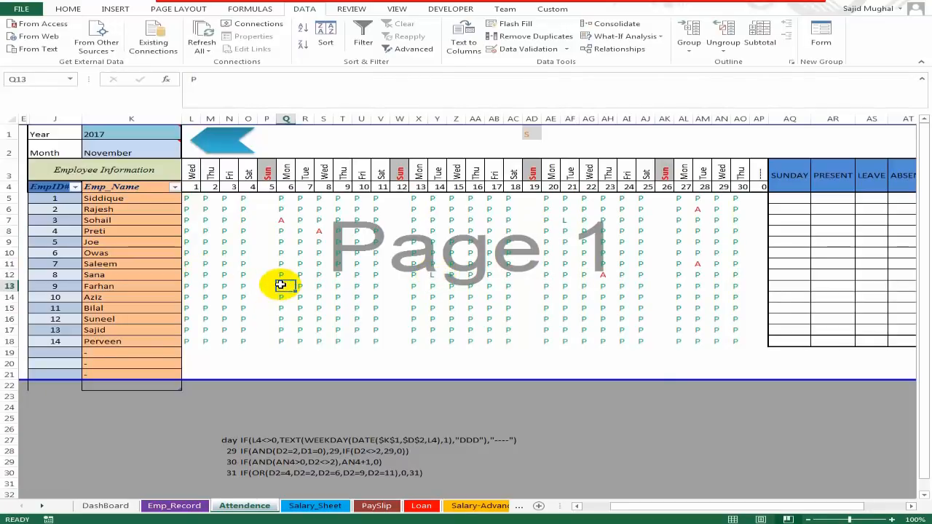
text(P)
key(Return)
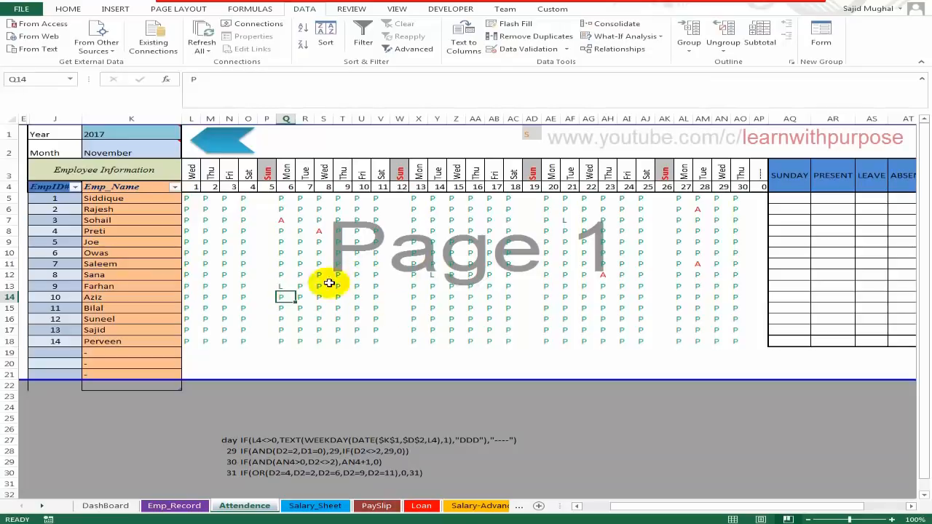
click(361, 275)
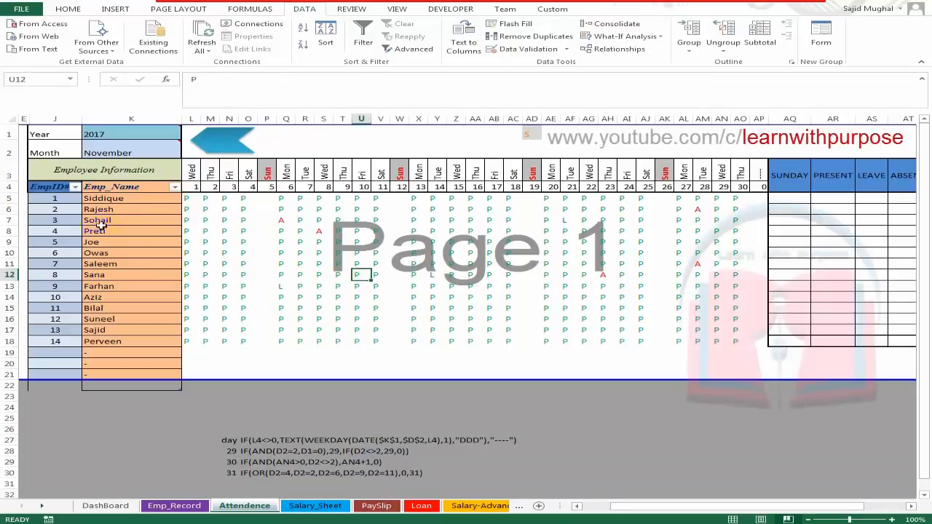
- Open the Conditional Formatting Rules Manager for rows 4 to 24
drag(5, 188, 8, 407)
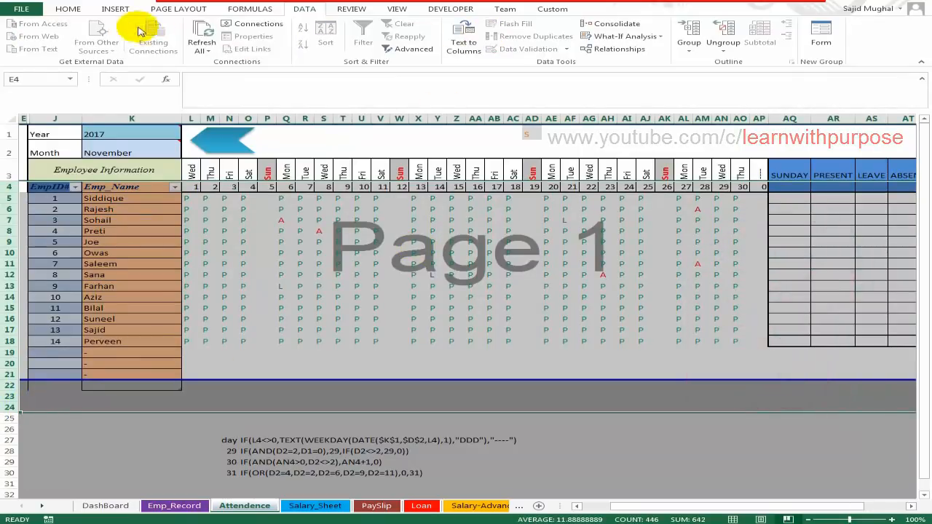
click(69, 9)
click(559, 54)
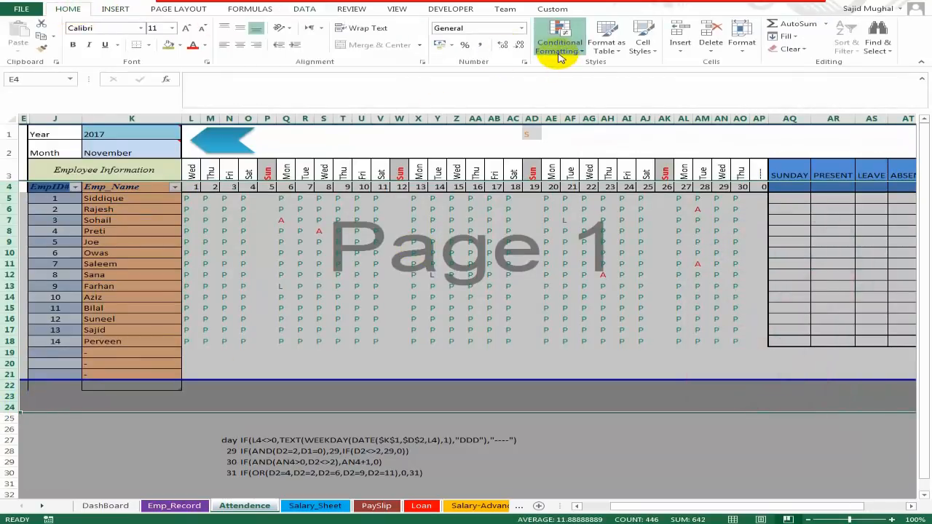
click(588, 208)
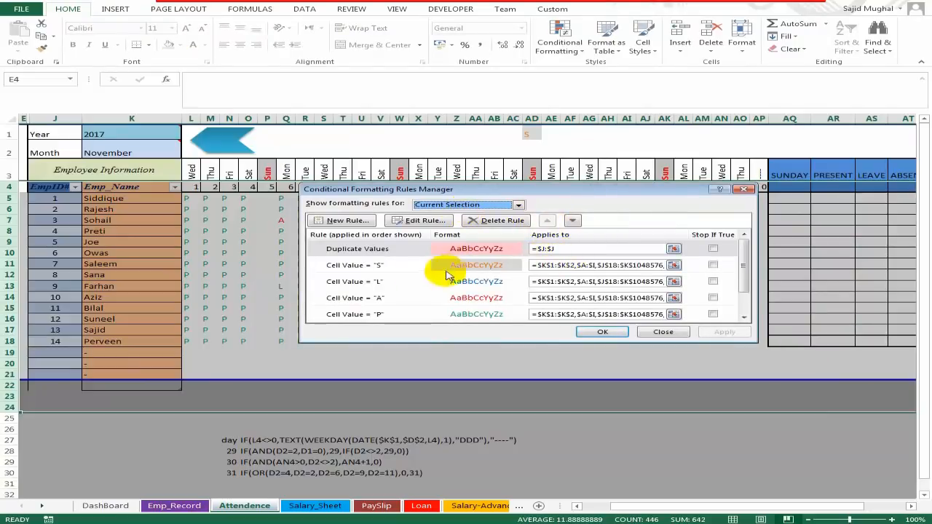
- Review the conditional formatting rules for L, A and P, and inspect the settings of the P rule without changing them
click(408, 268)
click(408, 281)
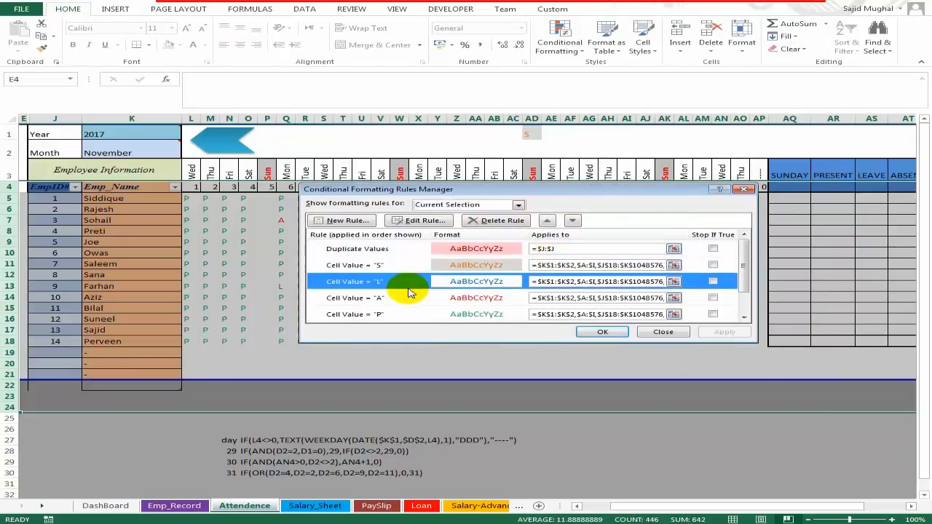
click(408, 299)
click(408, 316)
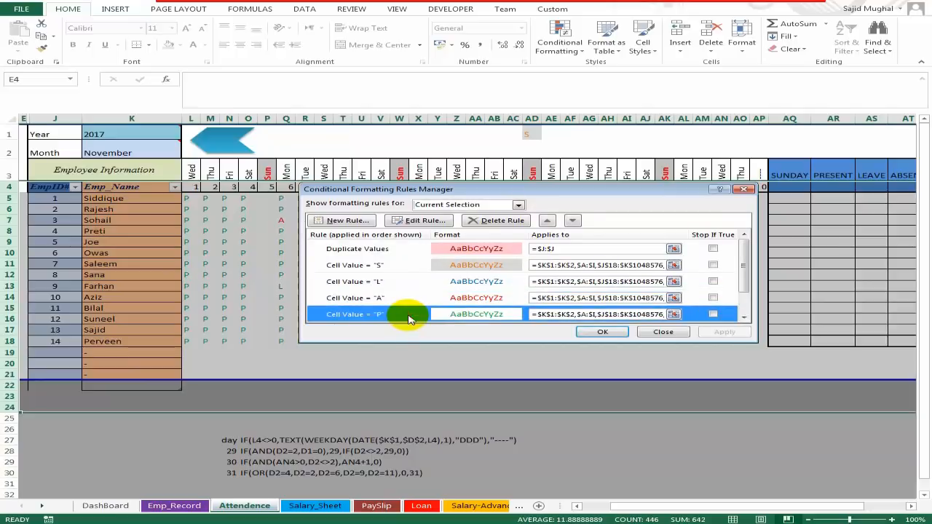
double_click(408, 316)
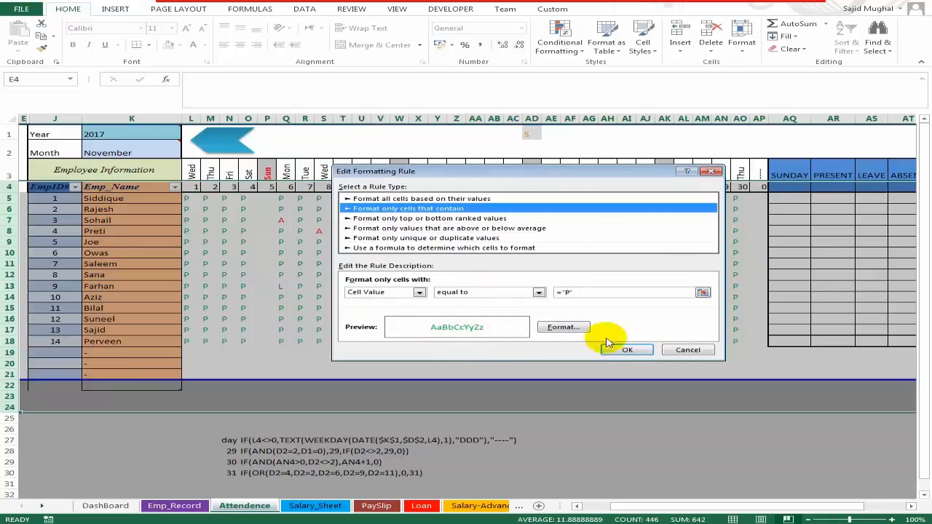
click(677, 351)
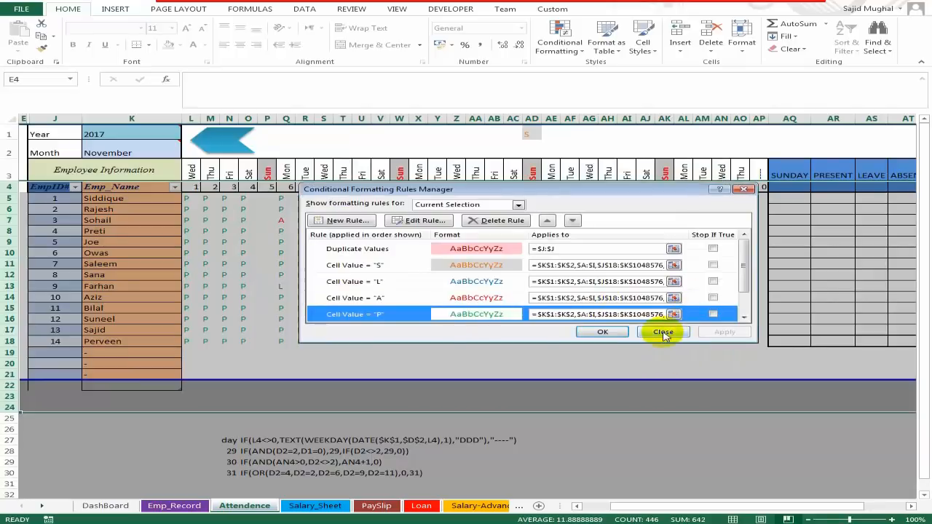
- Add a conditional formatting rule to rows 5 to 18 that fills cells equal to S with light blue
click(655, 330)
click(402, 252)
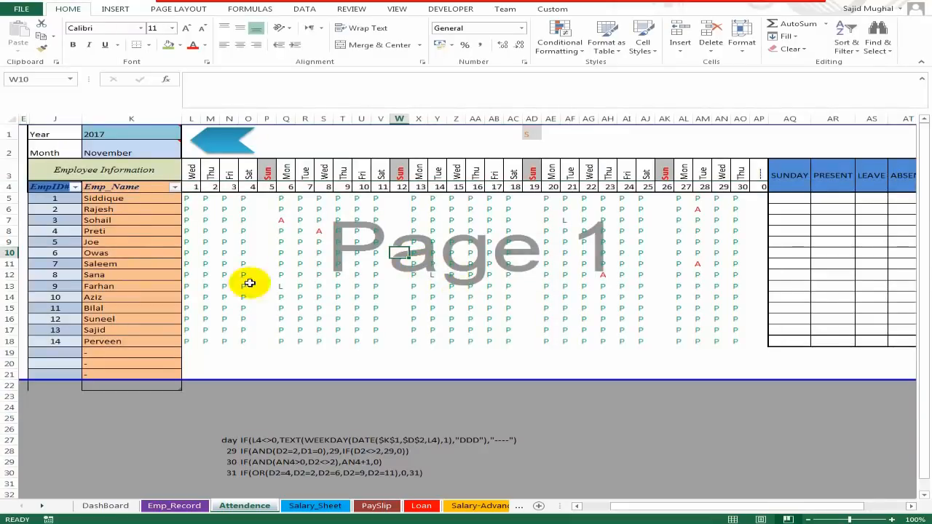
drag(9, 199, 28, 338)
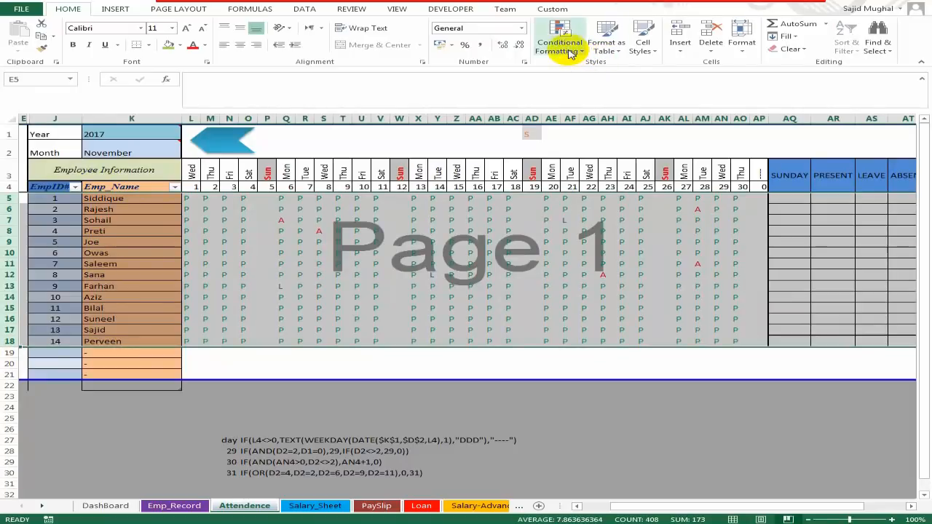
click(612, 183)
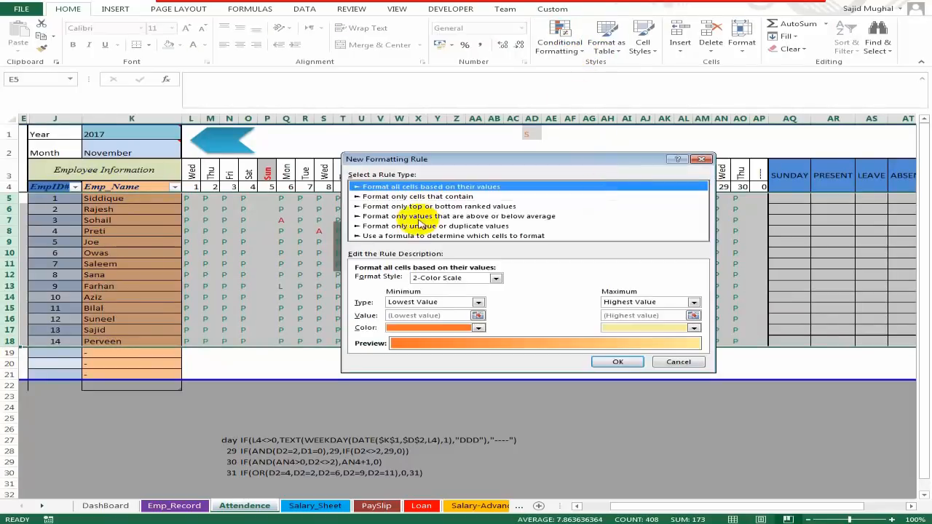
click(432, 198)
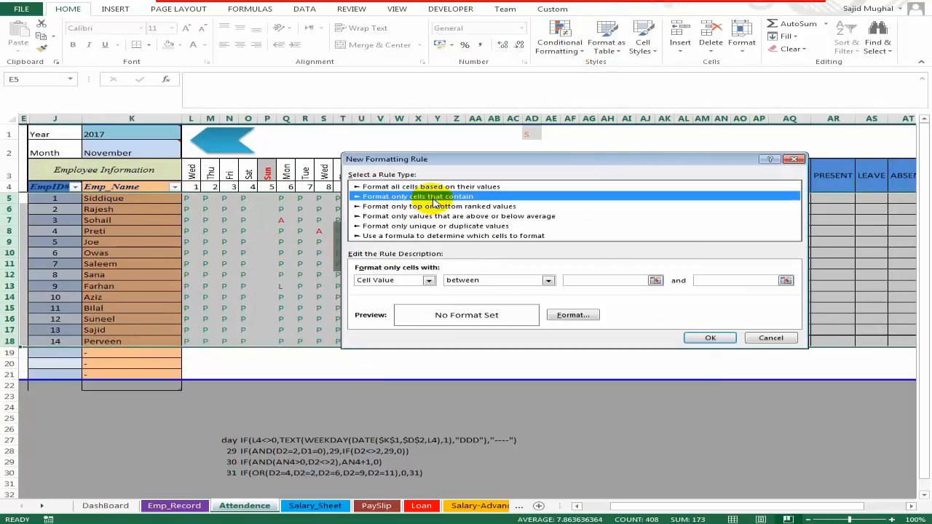
click(547, 281)
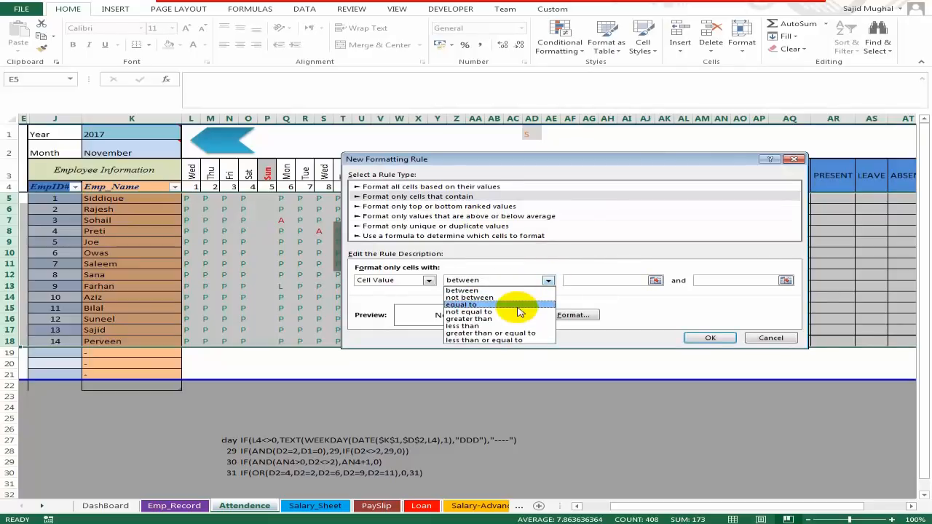
click(523, 305)
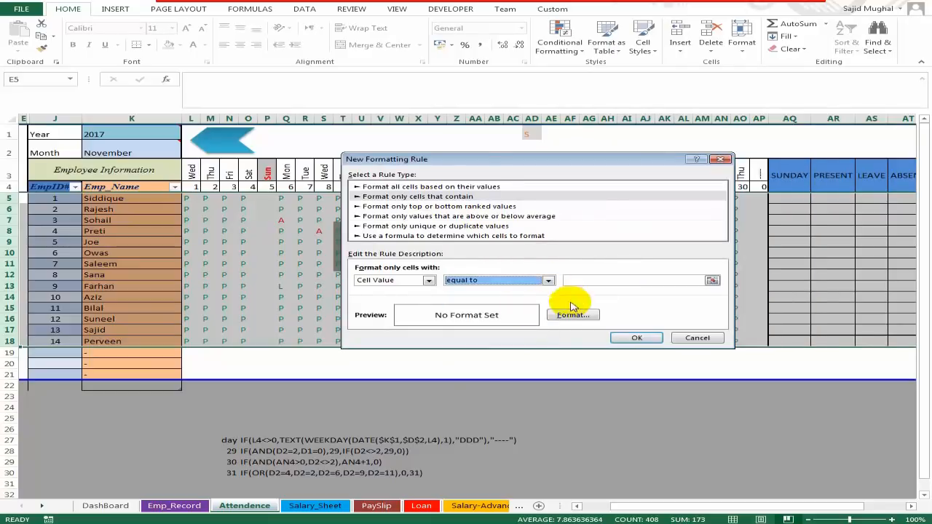
click(623, 280)
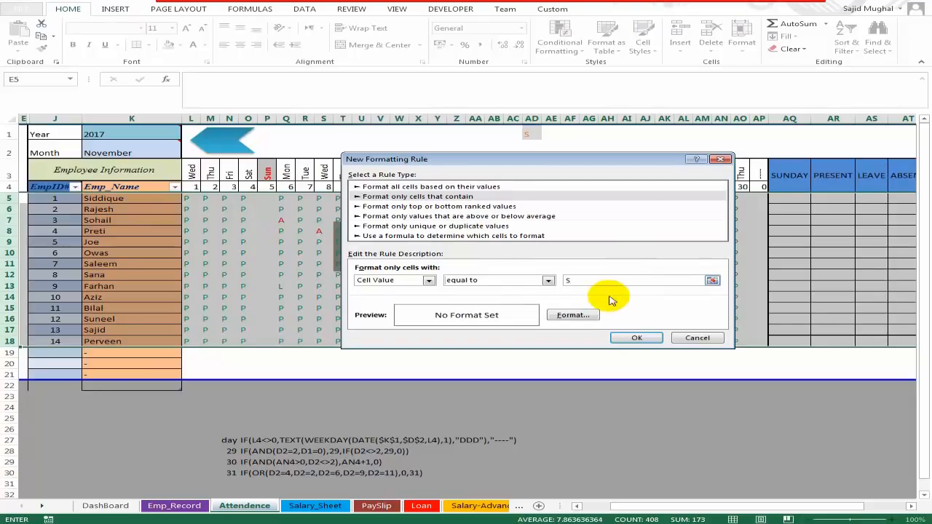
click(573, 314)
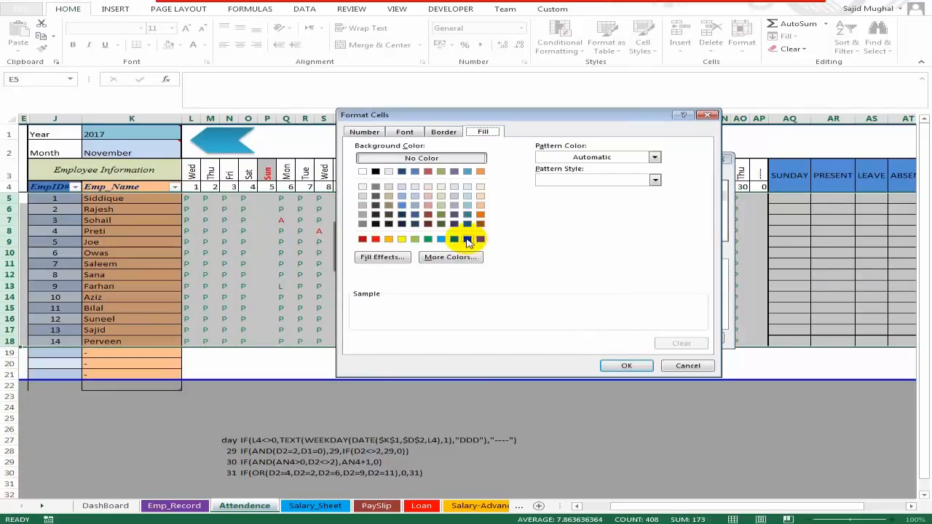
click(429, 239)
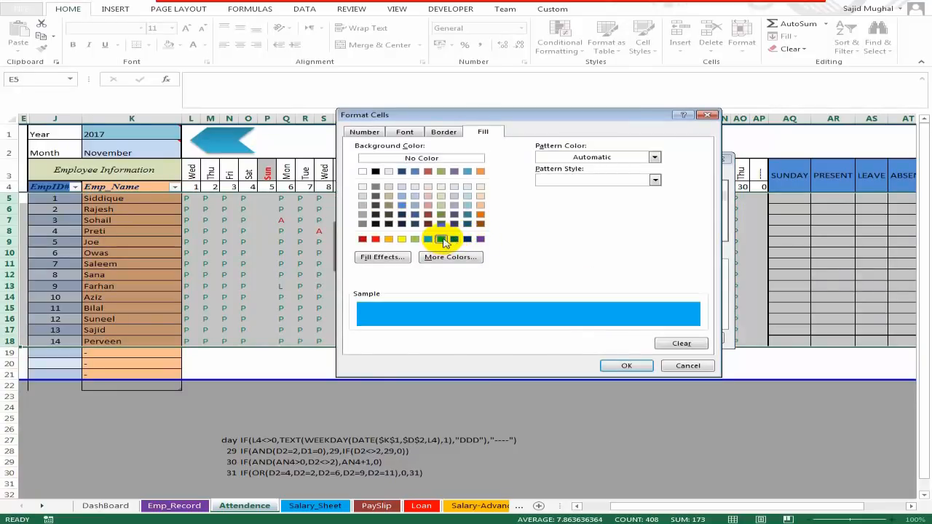
click(626, 365)
click(636, 338)
- Mark every Sunday with S for all employees in rows 5 to 18 of columns P, W, AD and AK
click(251, 204)
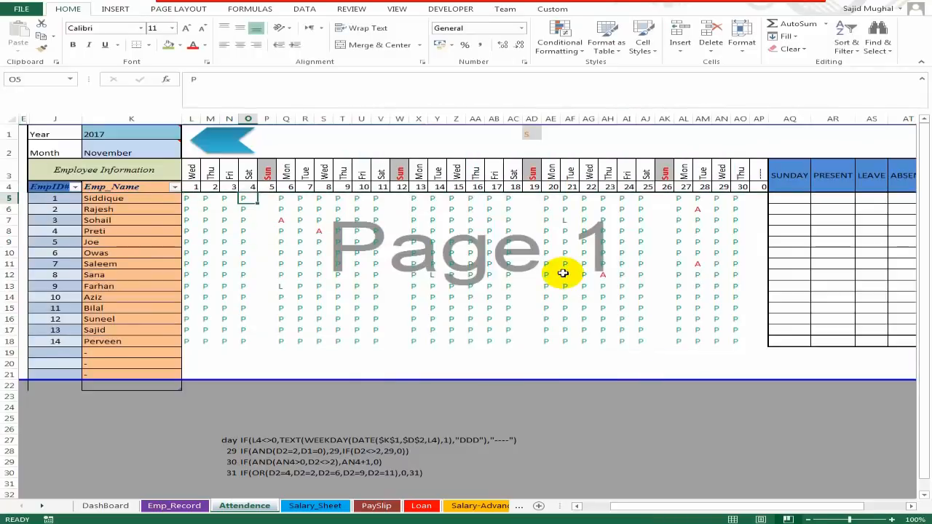
key(Return)
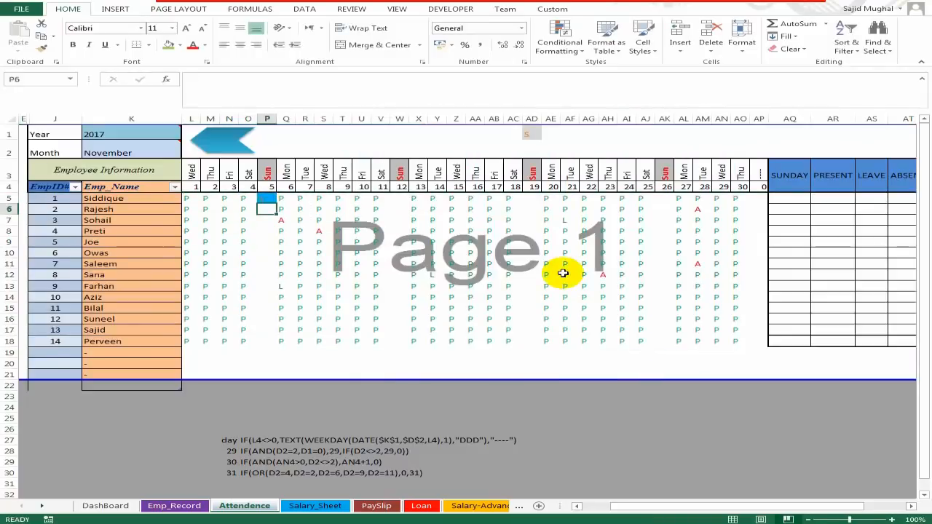
key(Up)
text(s)
key(Return)
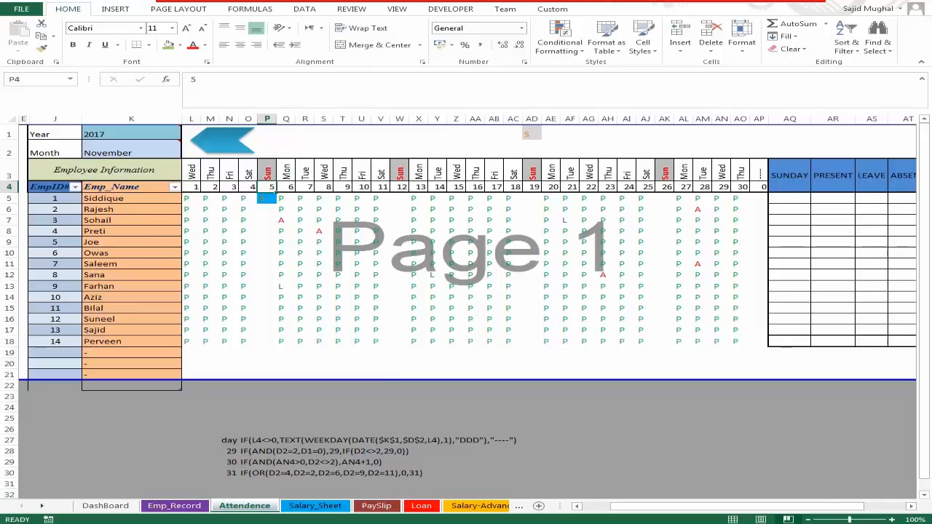
click(715, 264)
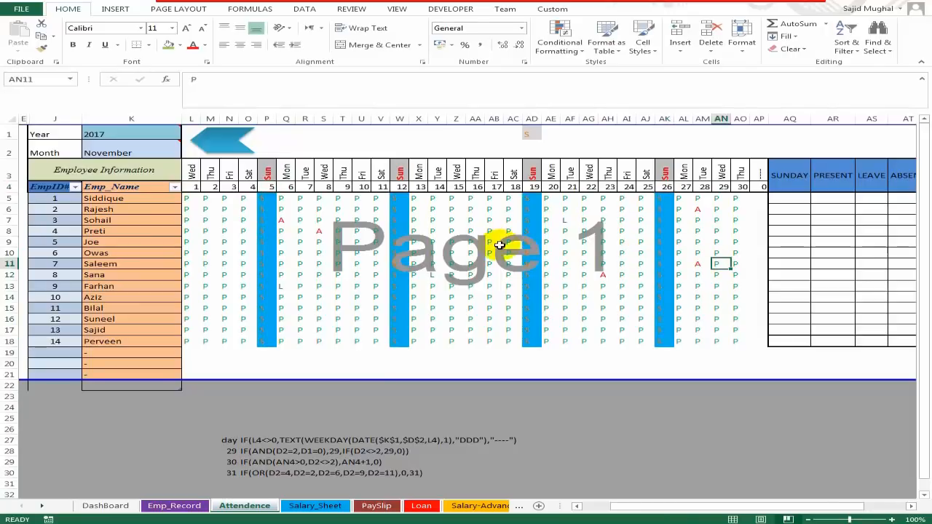
click(622, 318)
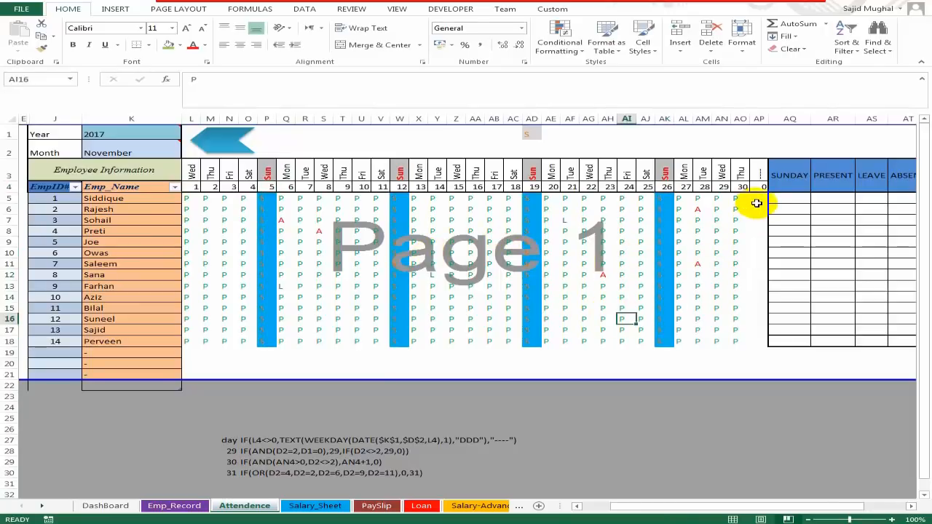
click(757, 201)
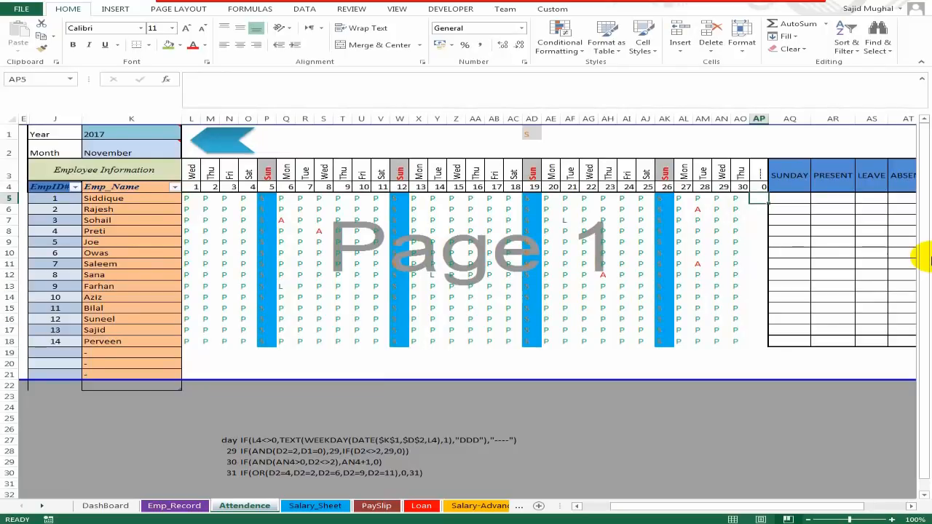
- Enter =COUNTIF($L$3:$AP$3,"sun") in AQ5 to count the month's Sundays
click(789, 203)
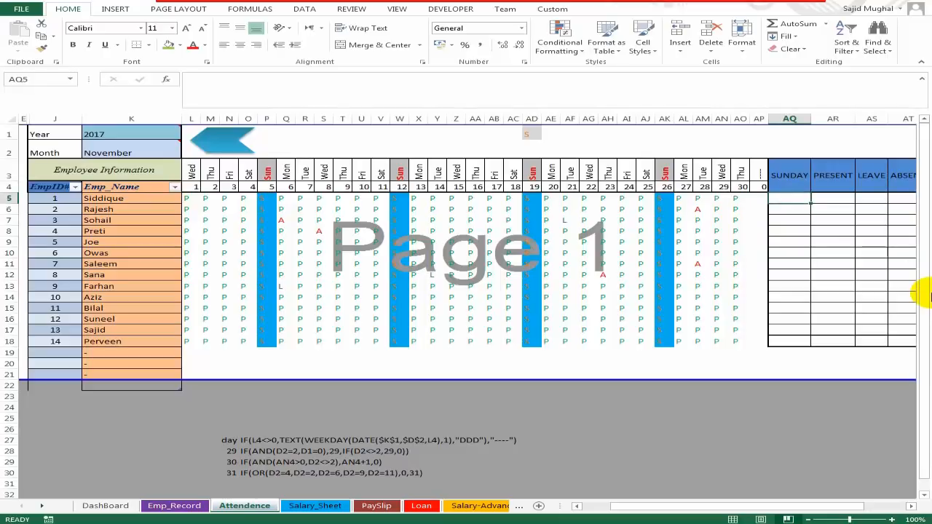
text(=)
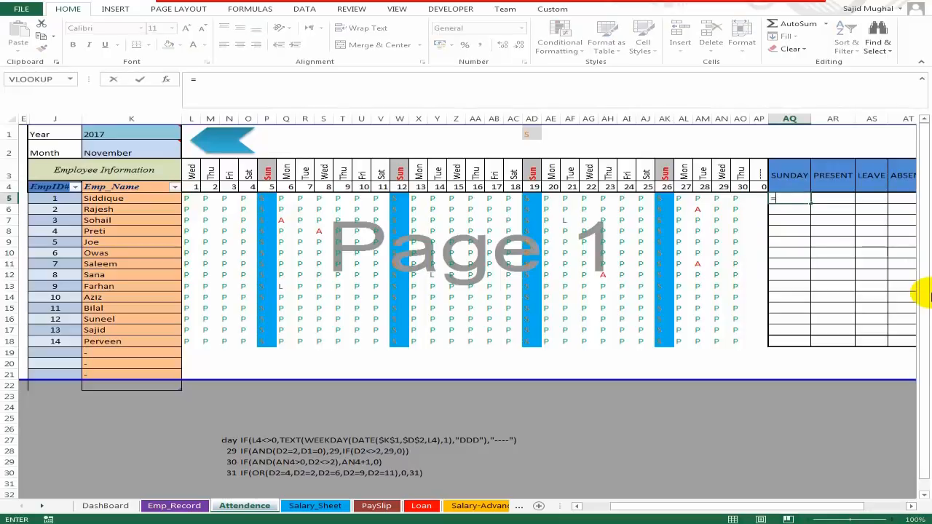
text(cou)
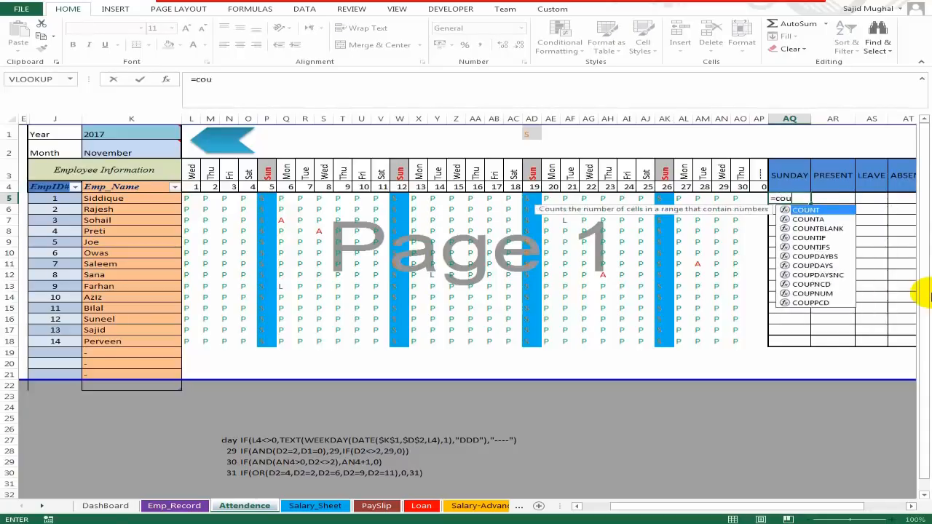
text(ntif)
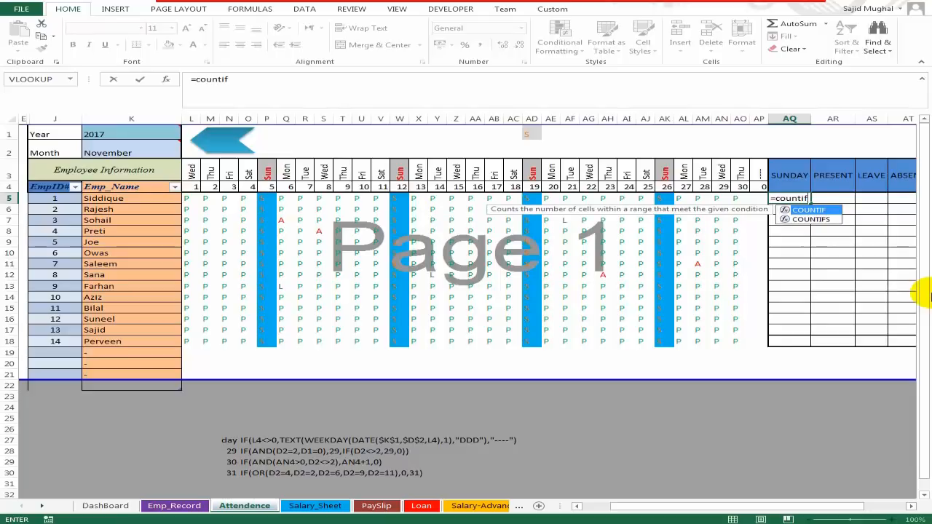
key(Tab)
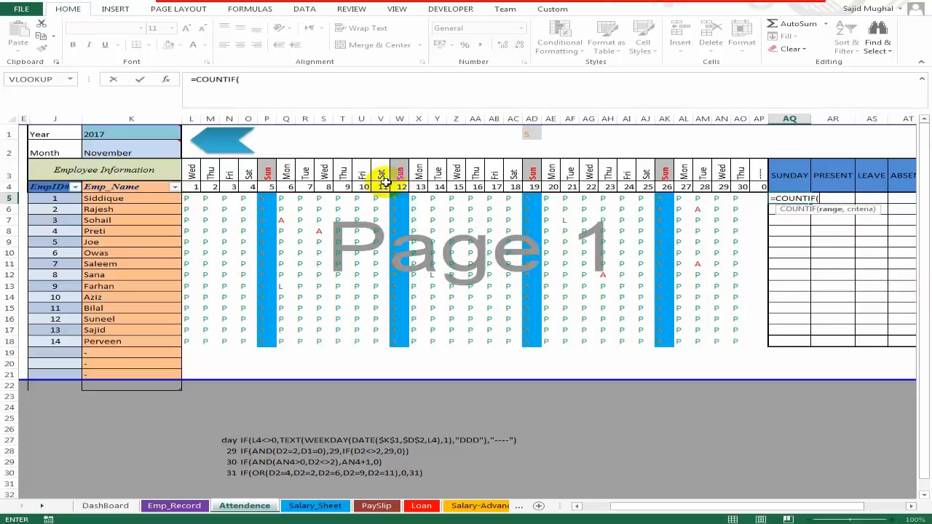
drag(193, 172, 754, 177)
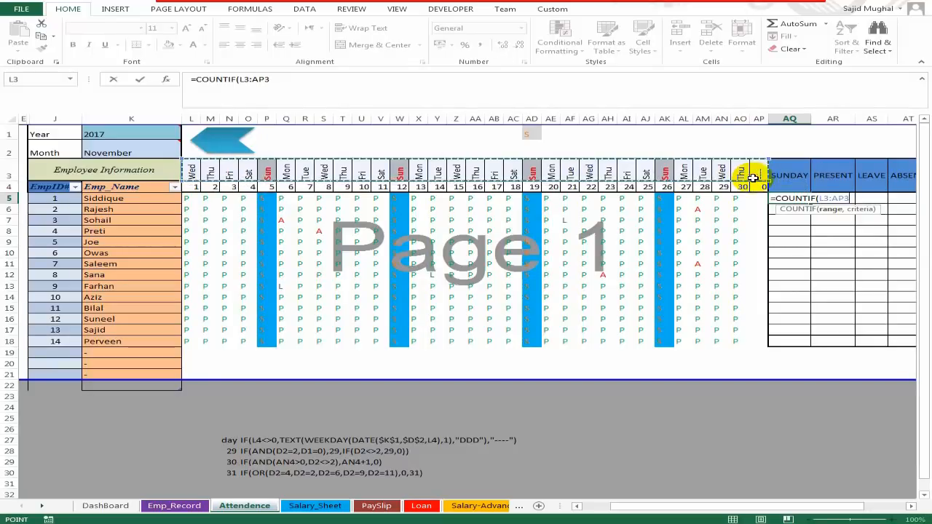
key(F4)
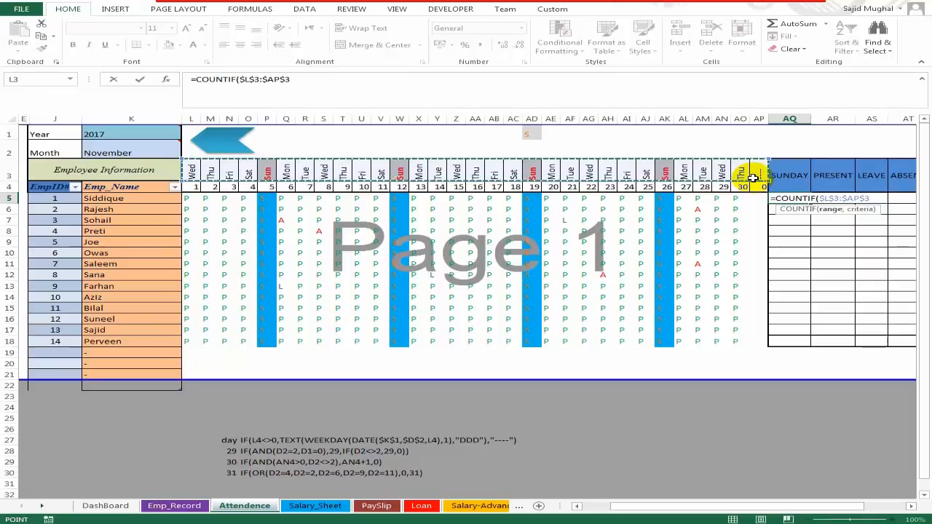
text(="sun)
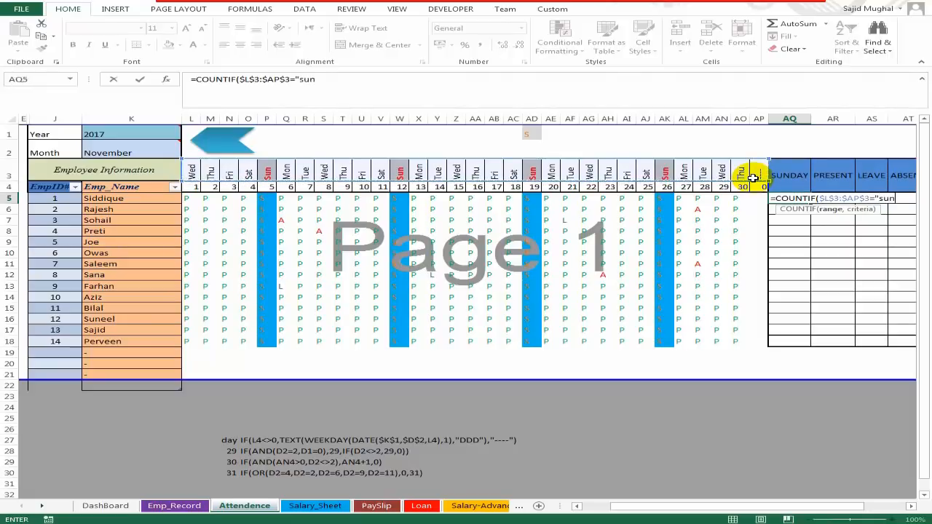
key(Return)
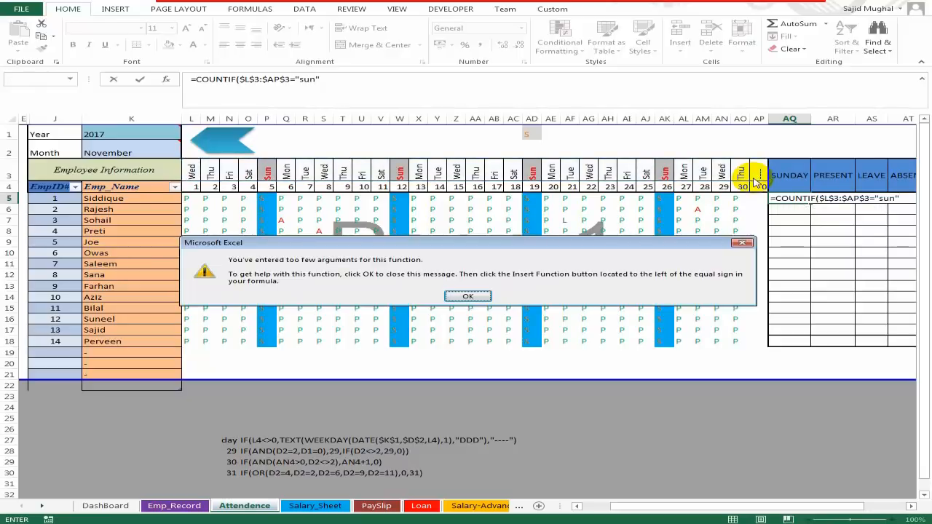
key(Return)
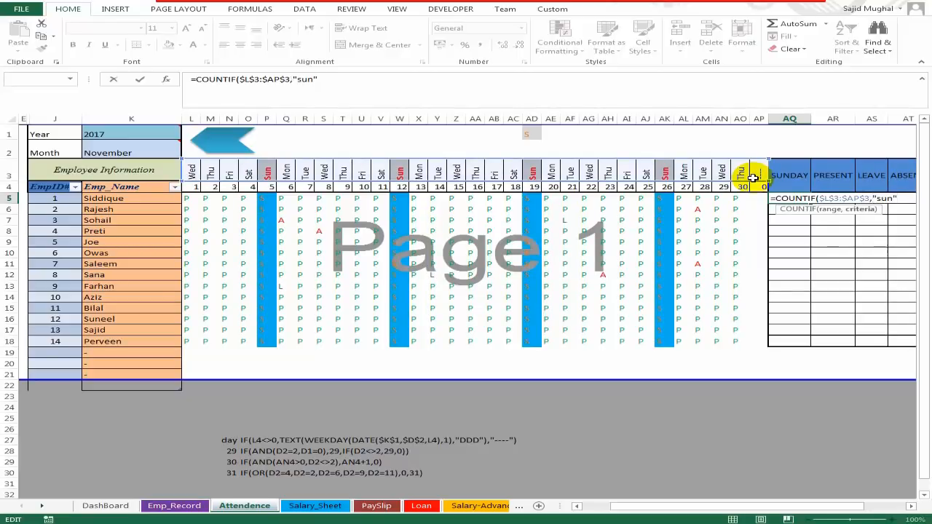
text())
key(Return)
- Fill the Sunday count formula from AQ5 down to AQ18 for the remaining employees
key(Up)
key(shift+Down)
key(shift+Down)
key(shift+Down)
key(shift+Down)
key(shift+Down)
key(shift+Down)
key(shift+Down)
key(shift+Down)
key(shift+Down)
key(shift+Down)
key(shift+Down)
key(shift+Down)
key(shift+Down)
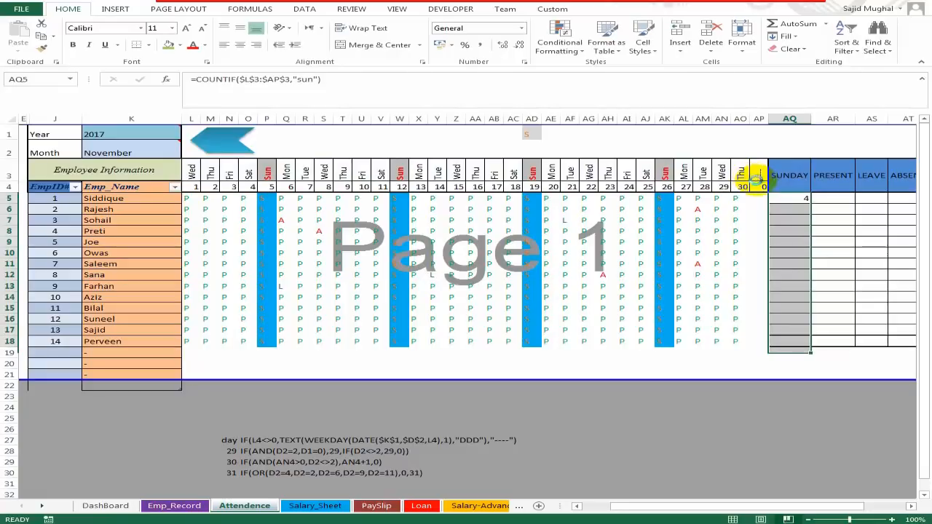
key(ctrl+d)
click(803, 222)
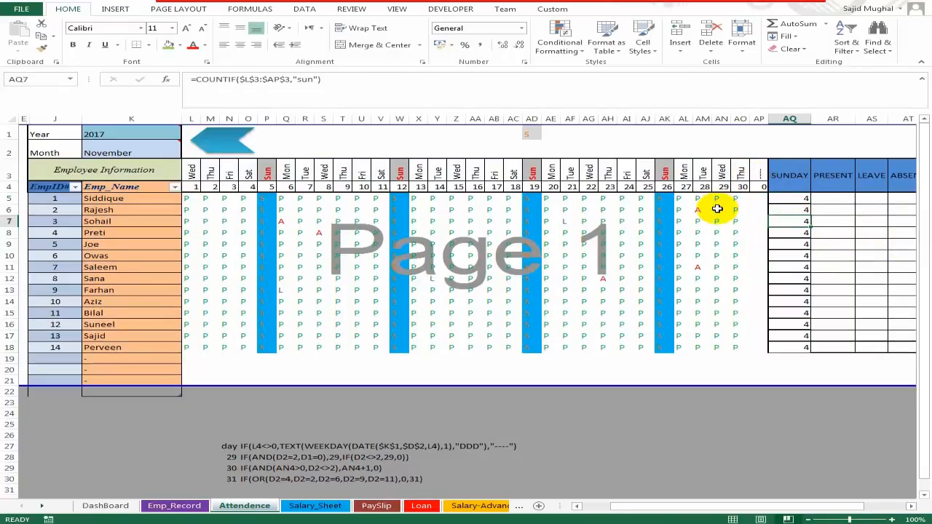
- Switch the month in K2 to August and December to check the Sunday counts, and return it to November
click(150, 149)
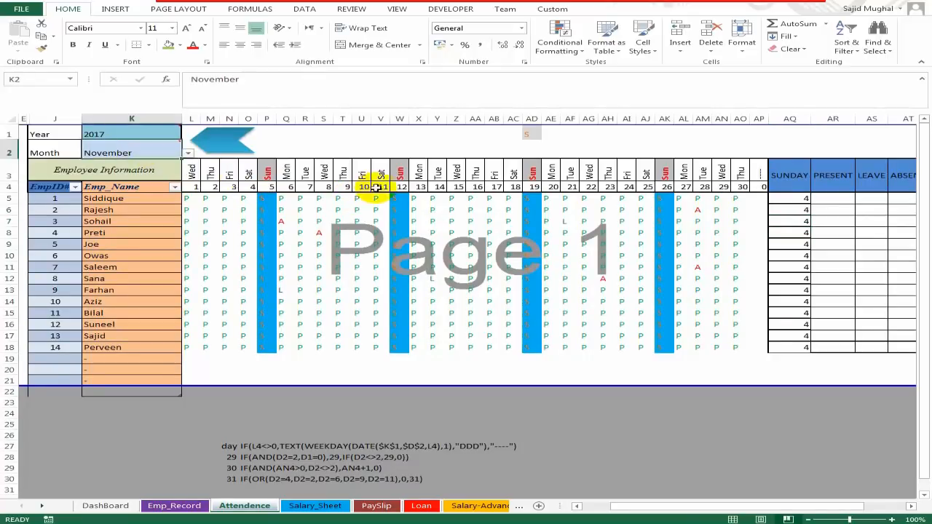
click(189, 154)
click(168, 186)
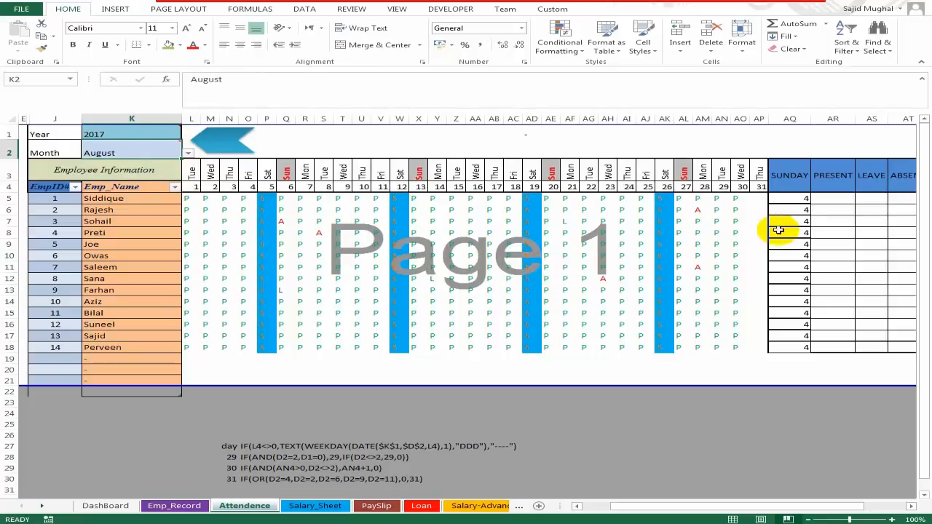
click(188, 154)
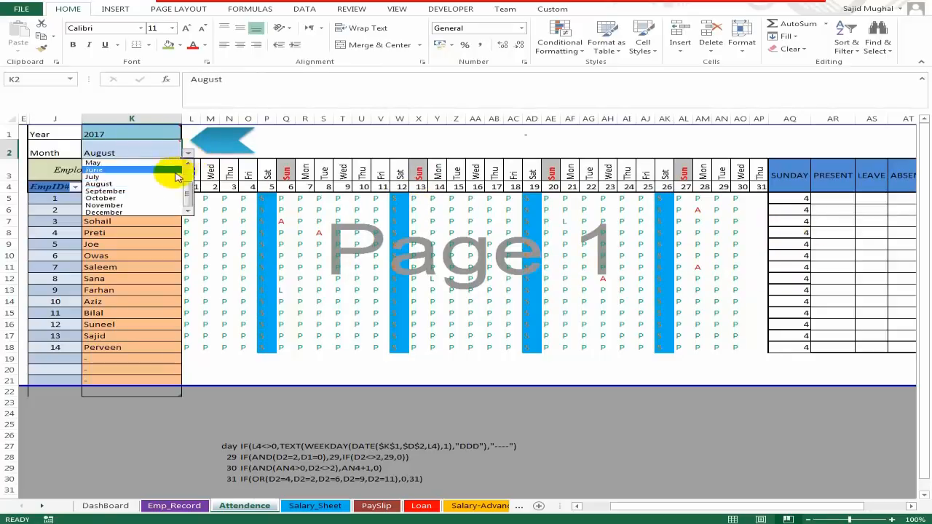
click(160, 212)
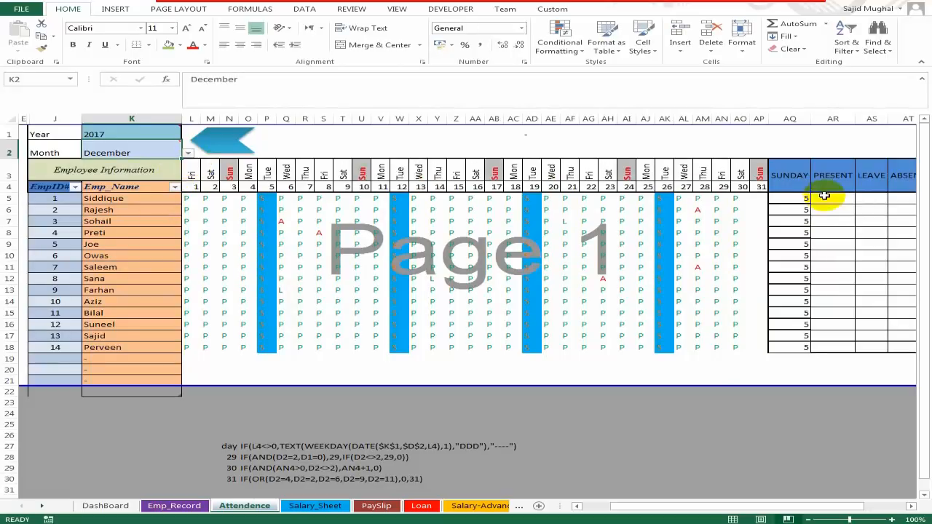
click(790, 198)
click(794, 324)
click(162, 151)
click(188, 155)
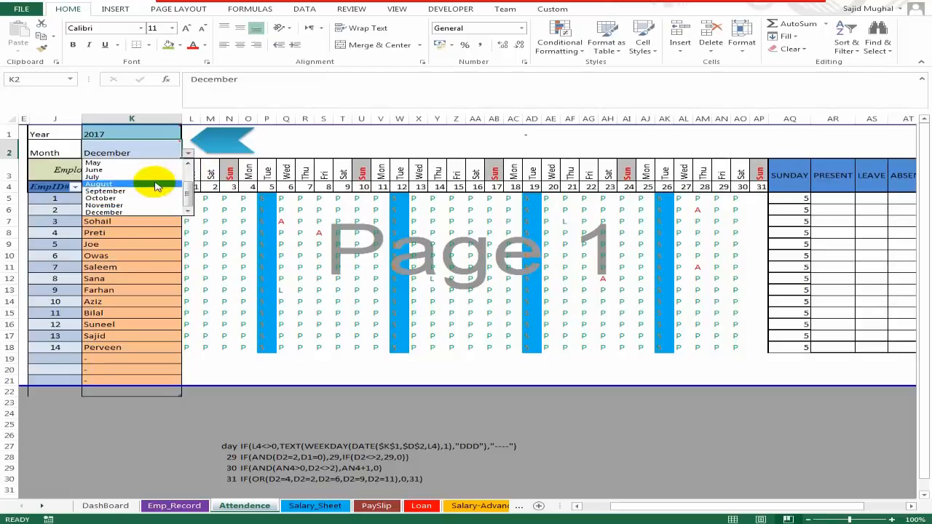
click(162, 209)
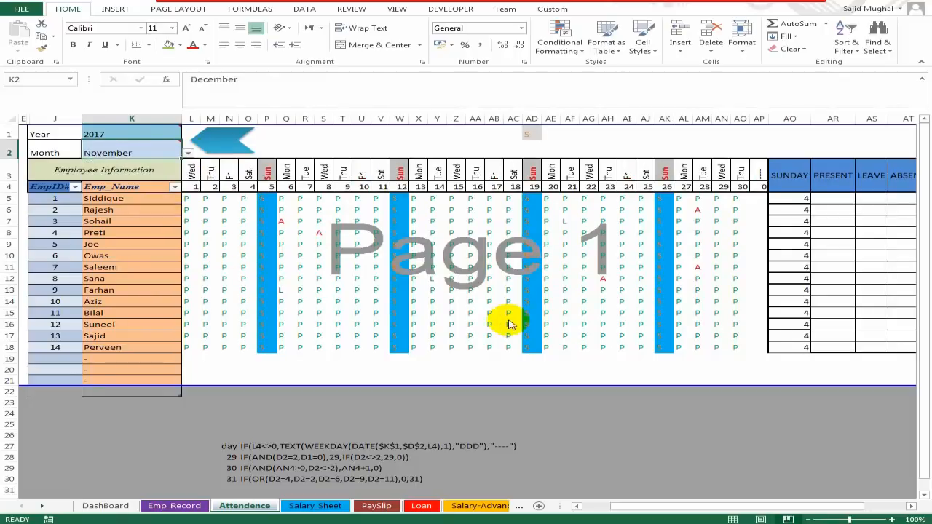
- Examine the PRESENT, LEAVE, ABSENT and TOTAL summary columns, ending on the first employee's ABSENT cell AT5
click(695, 233)
click(831, 210)
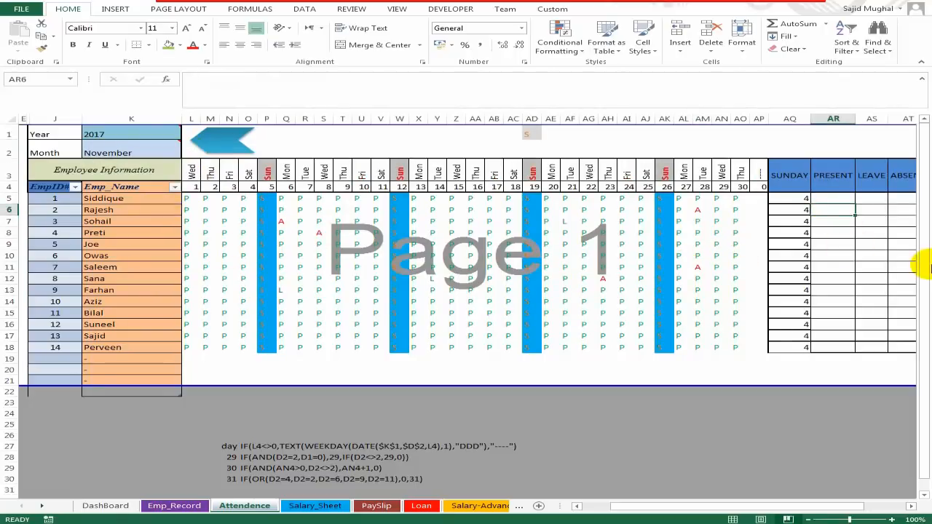
key(Right)
key(Right)
key(Right)
key(Up)
key(Up)
key(Left)
key(Down)
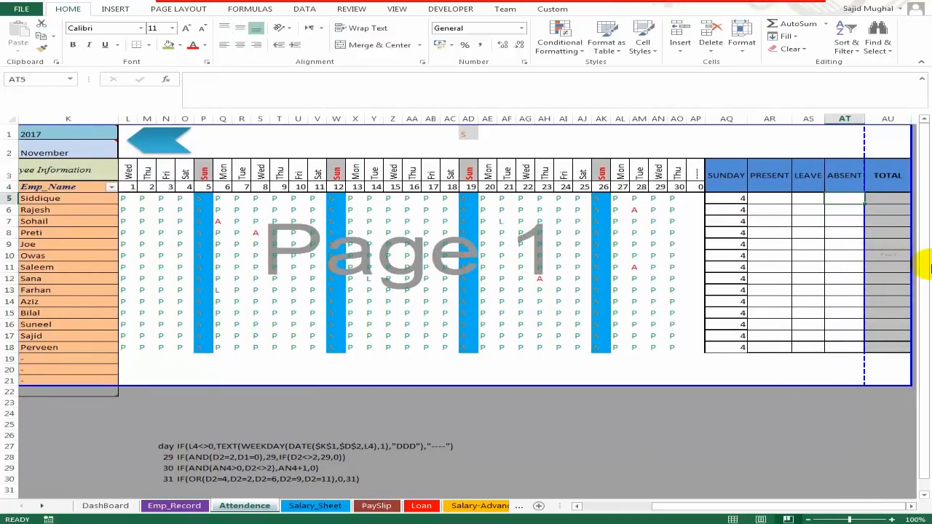
- Enter =COUNTIF(L5:AP5,"P") in AR5 to count the first employee's present days
key(Left)
key(Left)
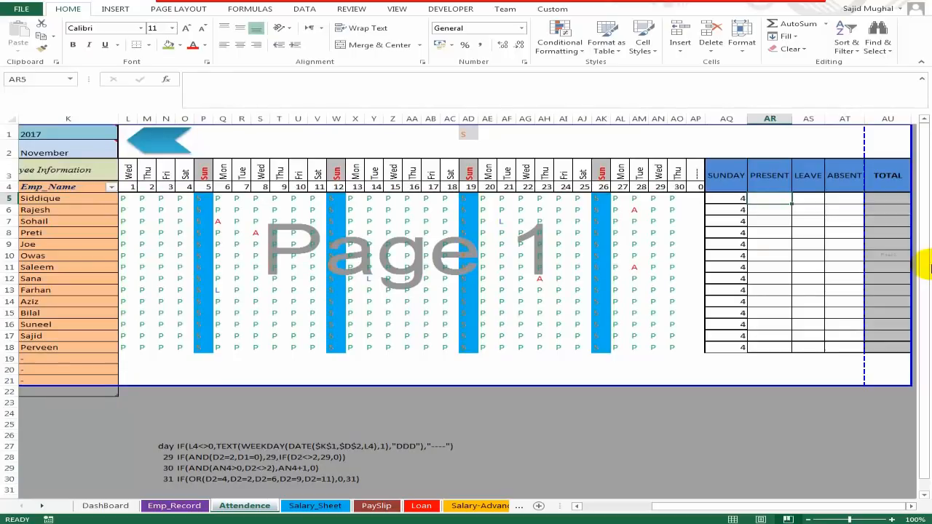
text(=countif)
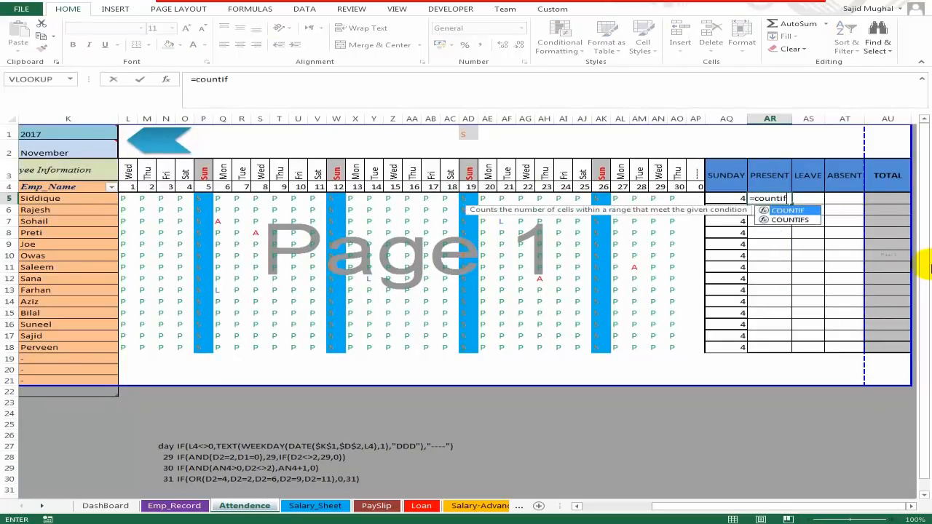
key(Tab)
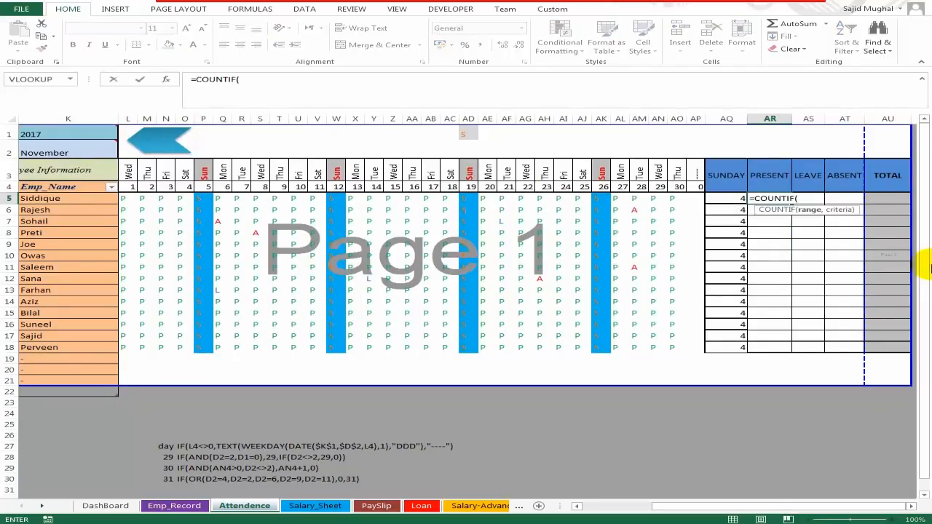
drag(127, 198, 703, 201)
text(,)
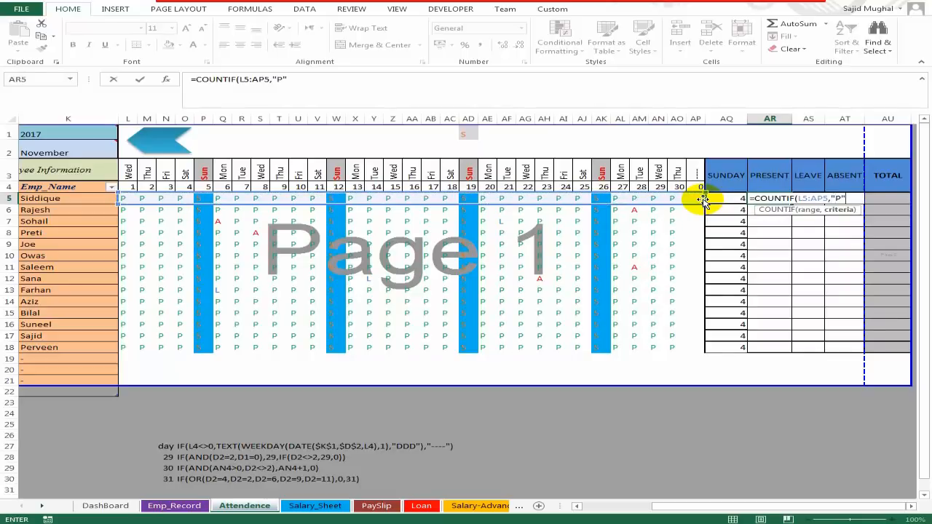
text("P")
key(Return)
- Fill the PRESENT count formula from AR5 down to AR18 for the remaining employees
key(Up)
key(shift+Down)
key(shift+Down)
key(shift+Down)
key(shift+Down)
key(shift+Down)
key(shift+Down)
key(shift+Down)
key(shift+Down)
key(shift+Down)
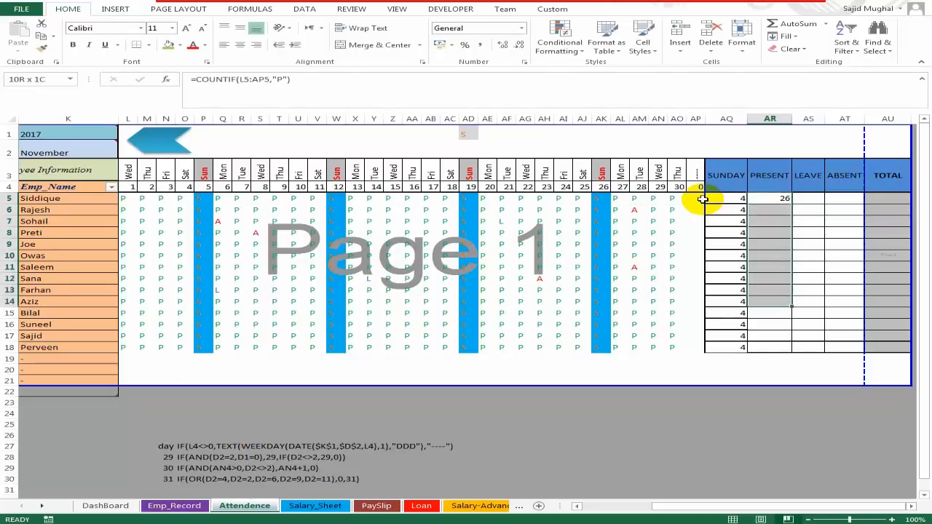
key(shift+Down)
key(shift+Down)
key(shift+Down)
key(shift+Down)
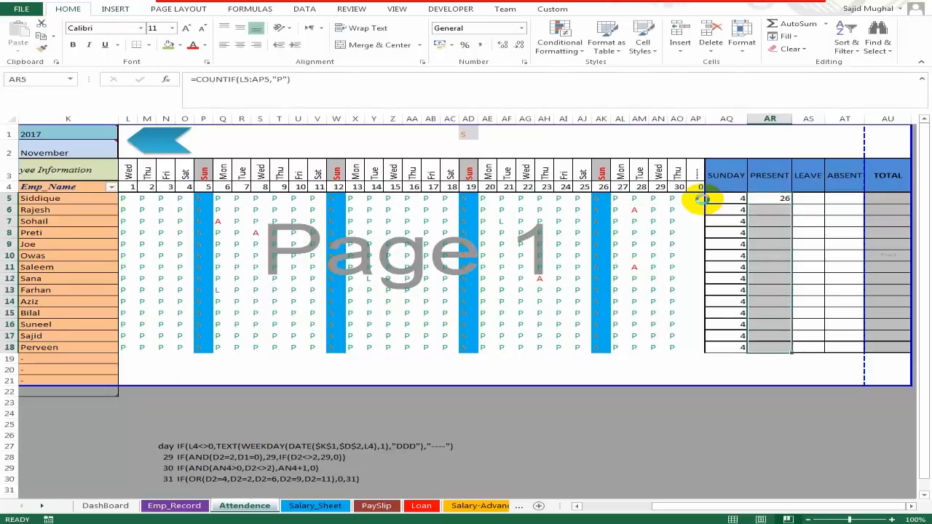
key(ctrl+d)
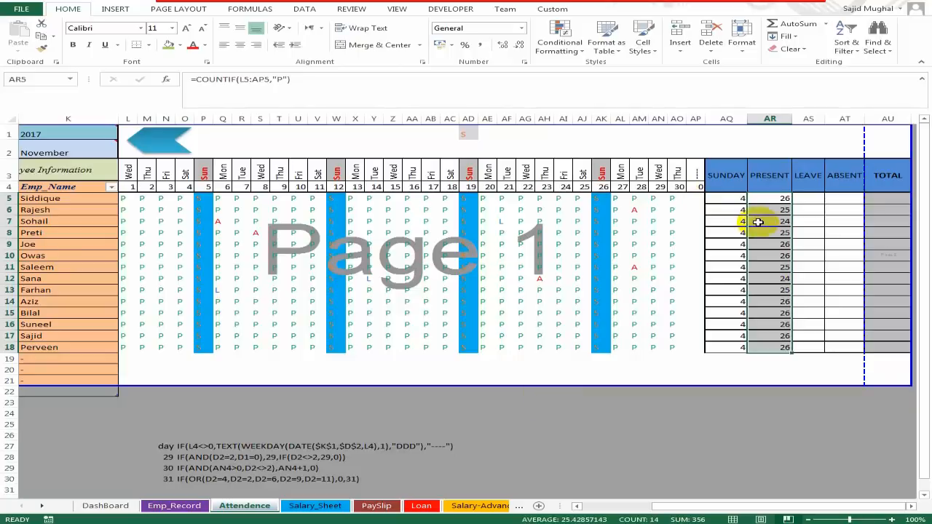
- Enter =COUNTIF(L5:AP5,"L") in AS5 to count the first employee's leave days
click(807, 209)
click(843, 209)
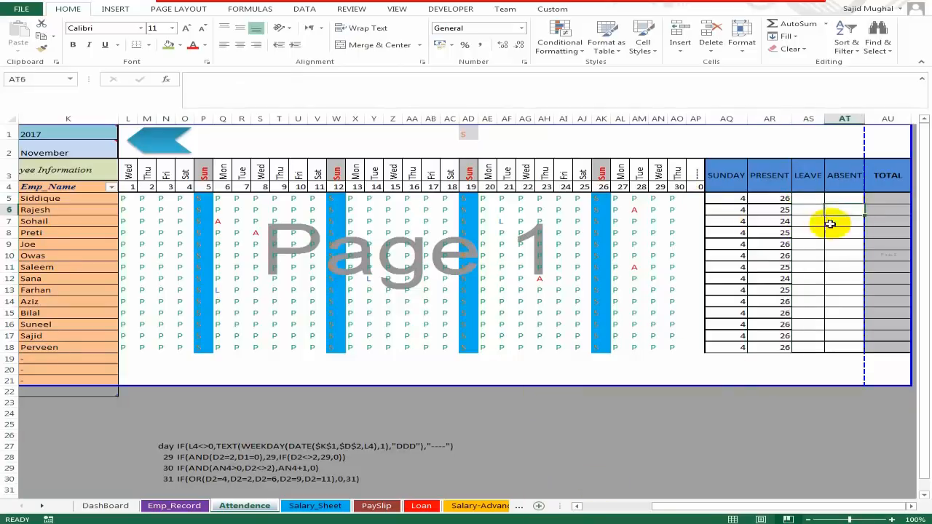
double_click(810, 198)
text(=COUNTIF(L5:AP5,"P"))
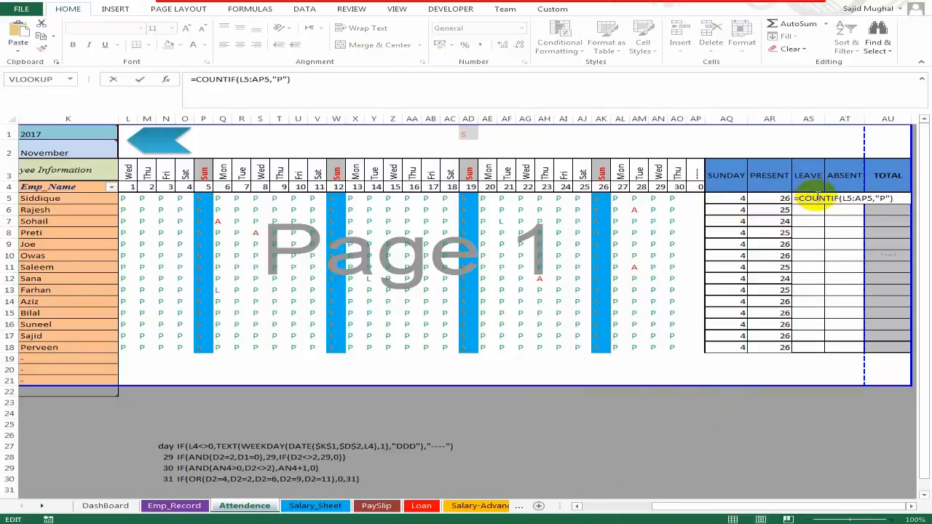
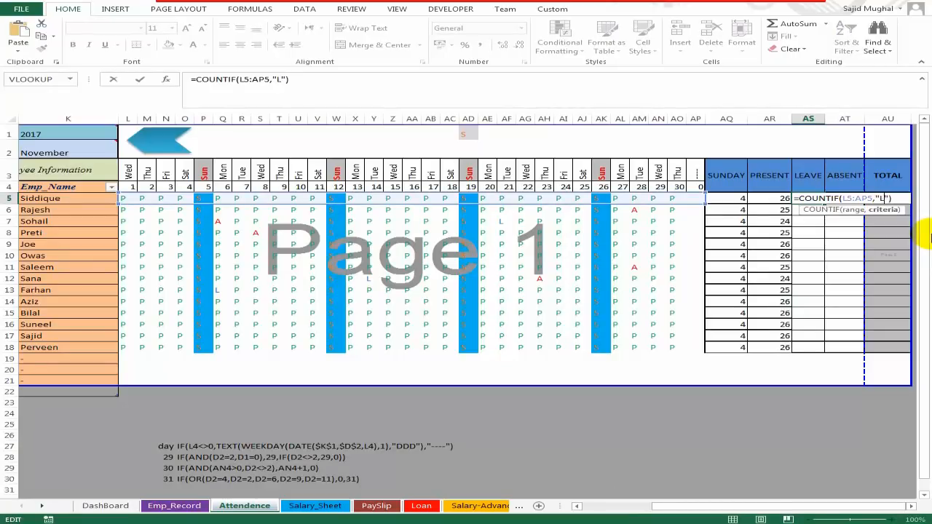
key(Tab)
- Enter =COUNTIF(L5:AP5,"A") in AT5 to count the first employee's absent days
text(=COUNTIF(L5:AP5,"P"))
key(F2)
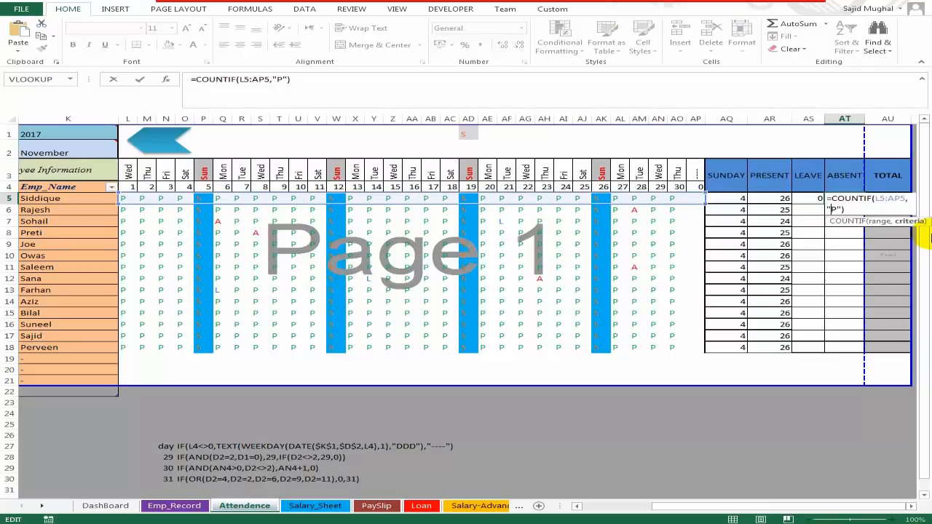
text(A)
key(Return)
- Fill the LEAVE and ABSENT formulas from AS5:AT5 down to row 18
key(Up)
key(Left)
key(shift+Right)
key(shift+Down)
key(shift+Down)
key(shift+Down)
key(shift+Down)
key(shift+Down)
key(shift+Down)
key(shift+Down)
key(shift+Down)
key(shift+Down)
key(shift+Down)
key(shift+Down)
key(shift+Down)
key(shift+Down)
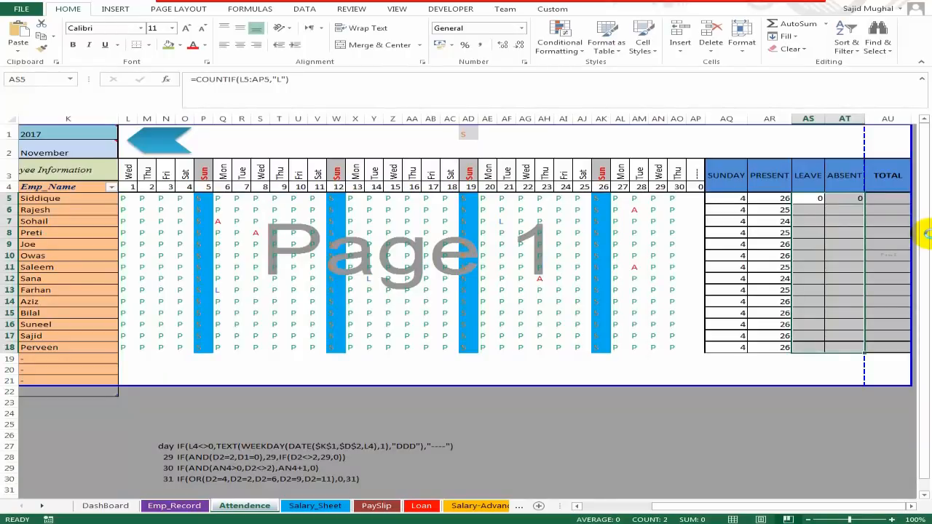
key(ctrl+d)
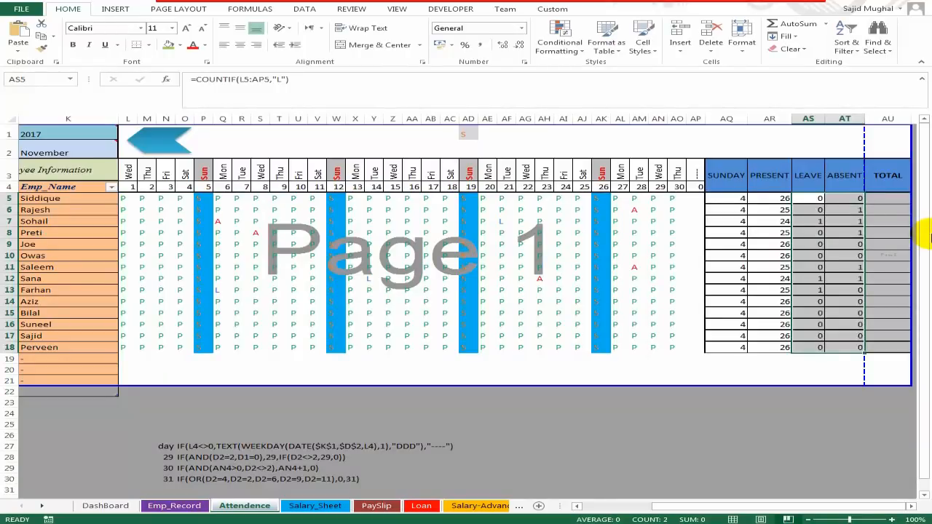
- Enter =SUM(AQ5:AS5) in AU5 to total the first employee's Sundays, present days and leave days
key(Down)
key(Down)
key(Right)
key(Left)
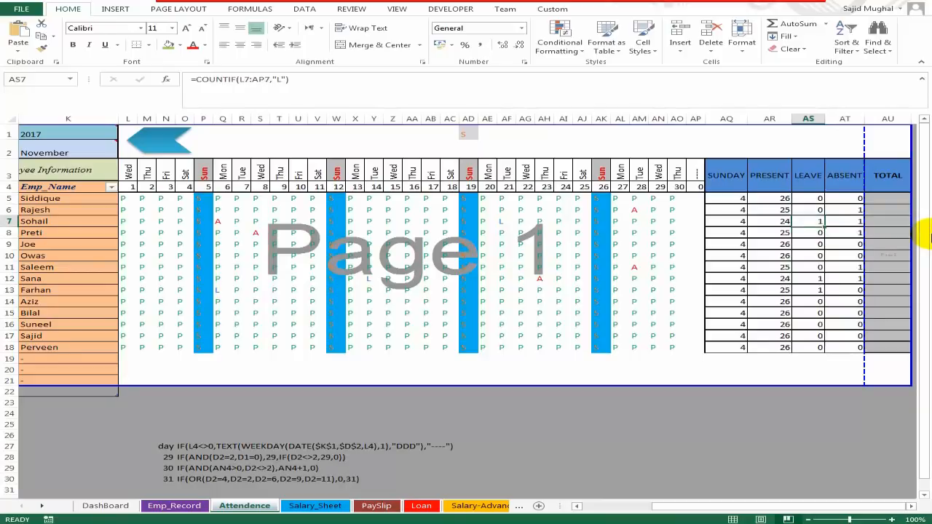
key(Right)
key(Right)
key(Up)
key(Up)
key(Up)
key(Up)
key(Down)
key(Up)
key(Down)
text(=)
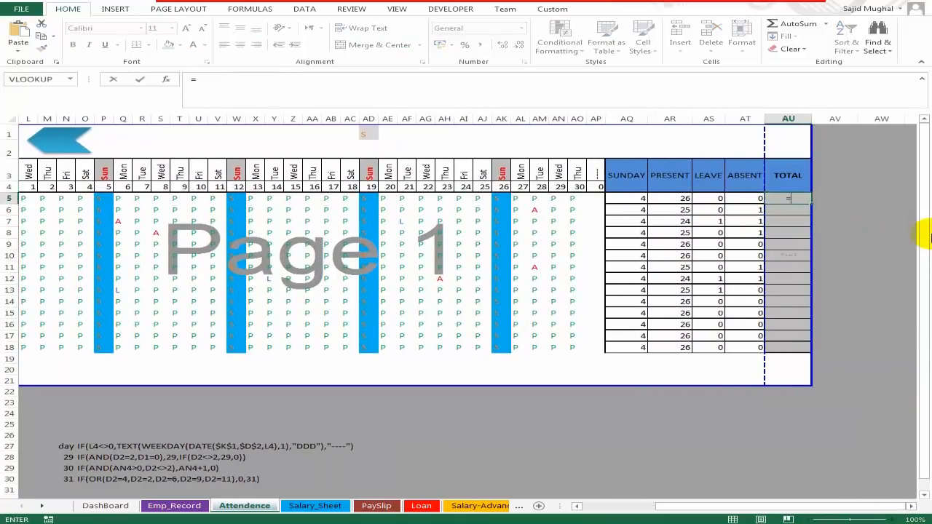
text(SUM()
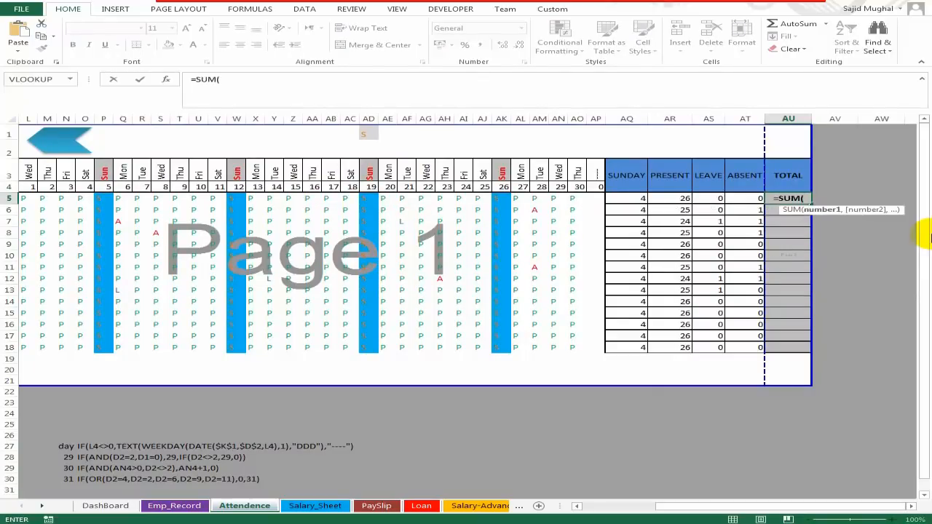
key(Left)
key(Left)
key(Left)
key(Left)
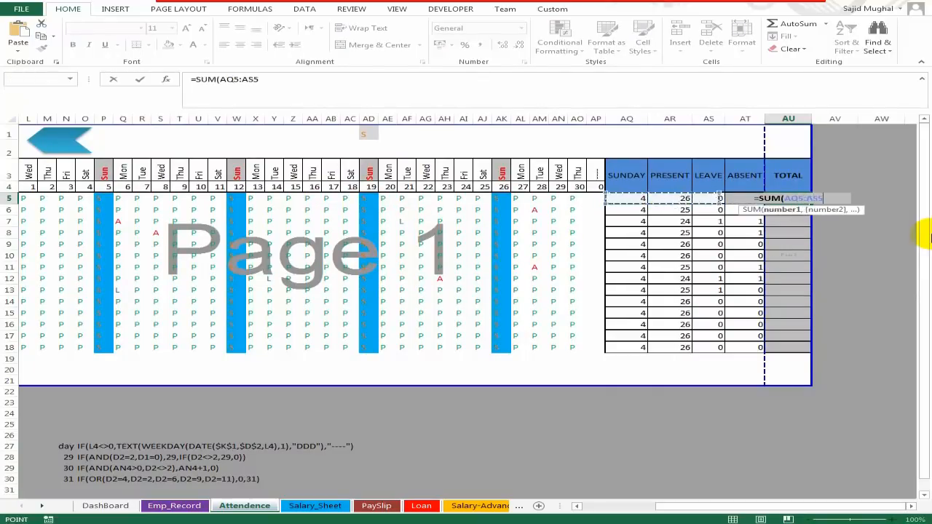
key(ctrl+Return)
- Fill the TOTAL formula from AU5 down to AU18 for the remaining employees
key(shift+Down)
key(shift+Down)
key(shift+Down)
key(shift+Down)
key(shift+Down)
key(shift+Down)
key(shift+Down)
key(shift+Down)
key(shift+Down)
key(shift+Down)
key(shift+Down)
key(shift+Down)
key(shift+Down)
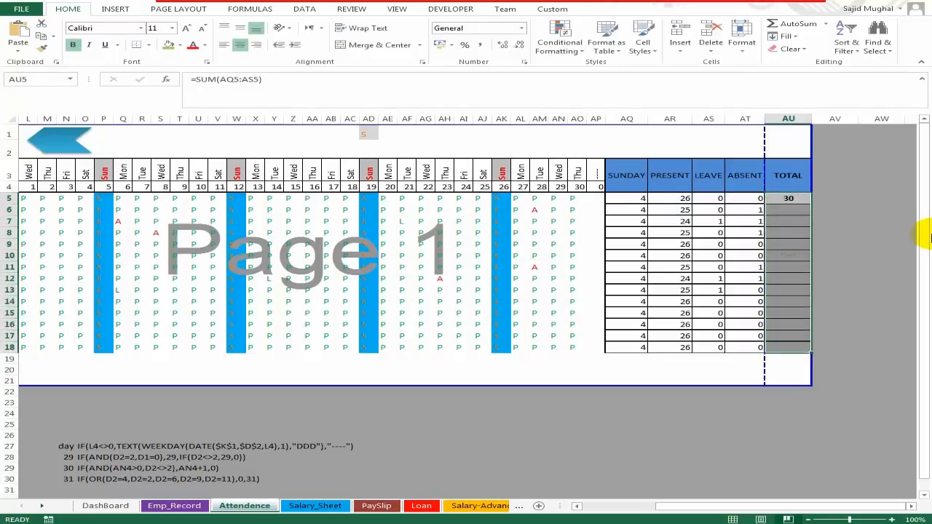
key(ctrl+d)
- Check the TOTAL column against the SUNDAY, LEAVE and ABSENT counts, especially in row 6
click(785, 246)
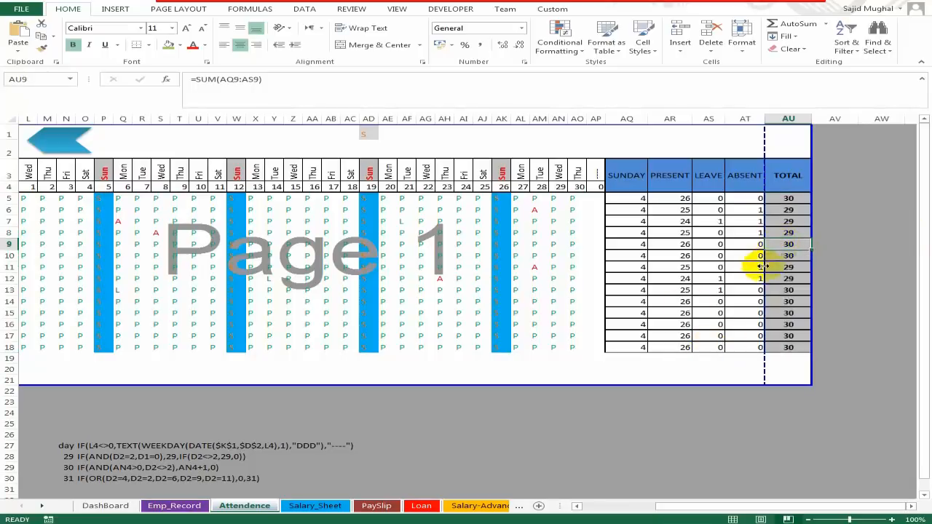
click(757, 232)
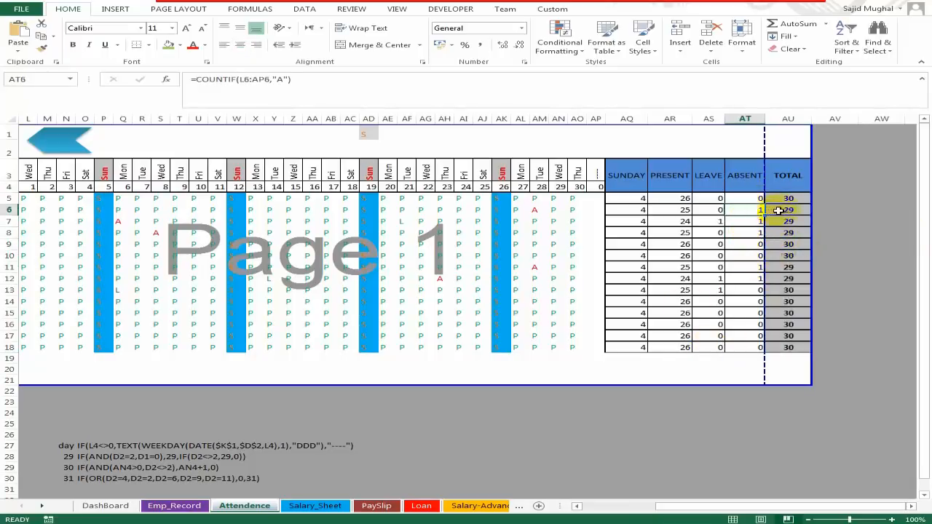
click(685, 210)
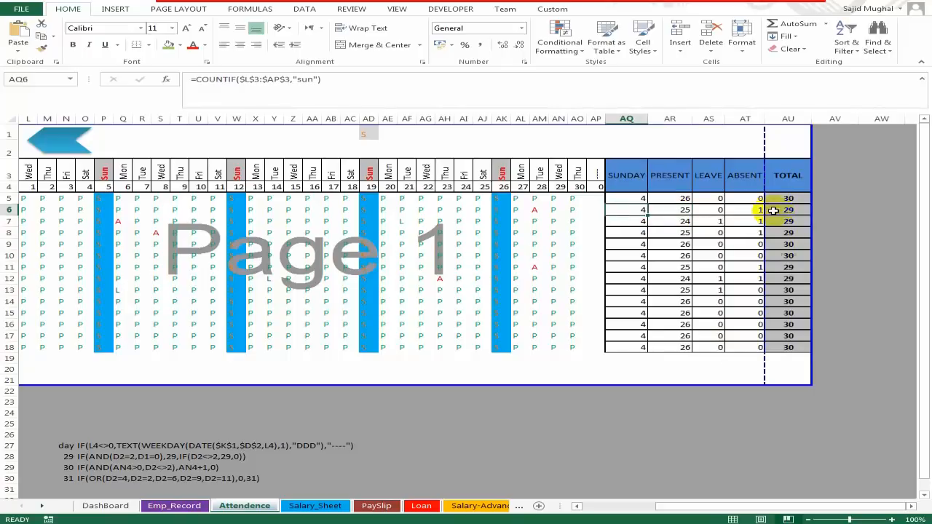
click(713, 210)
click(752, 212)
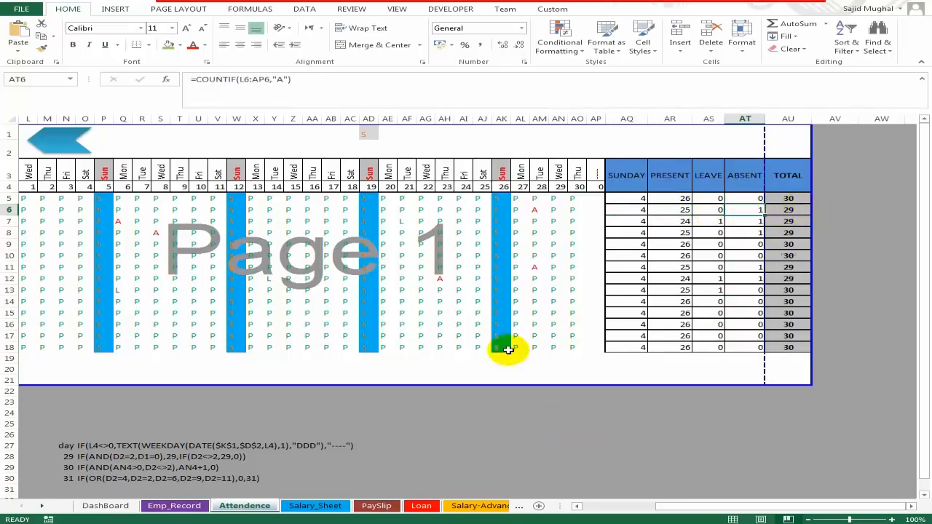
- Look at the Salary_Sheet, return to the Attendence sheet through the dashboard, and save the workbook
click(315, 505)
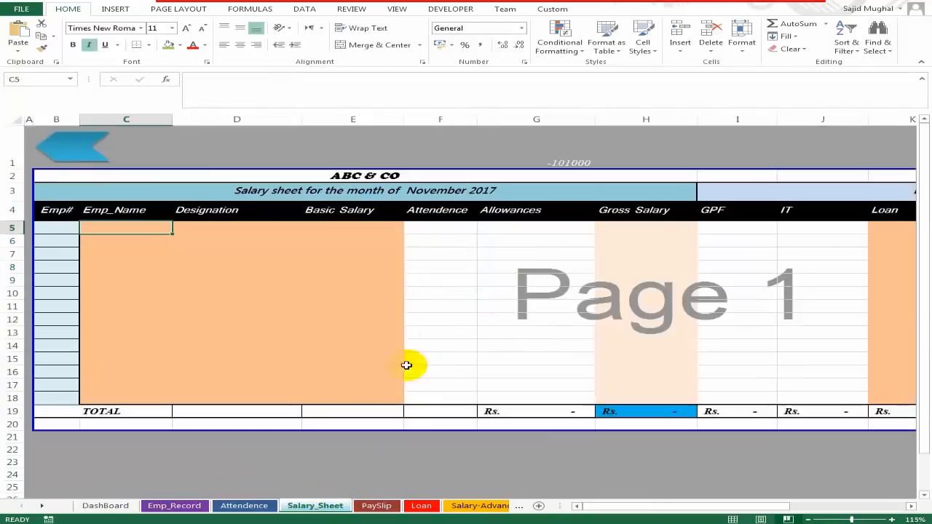
click(82, 151)
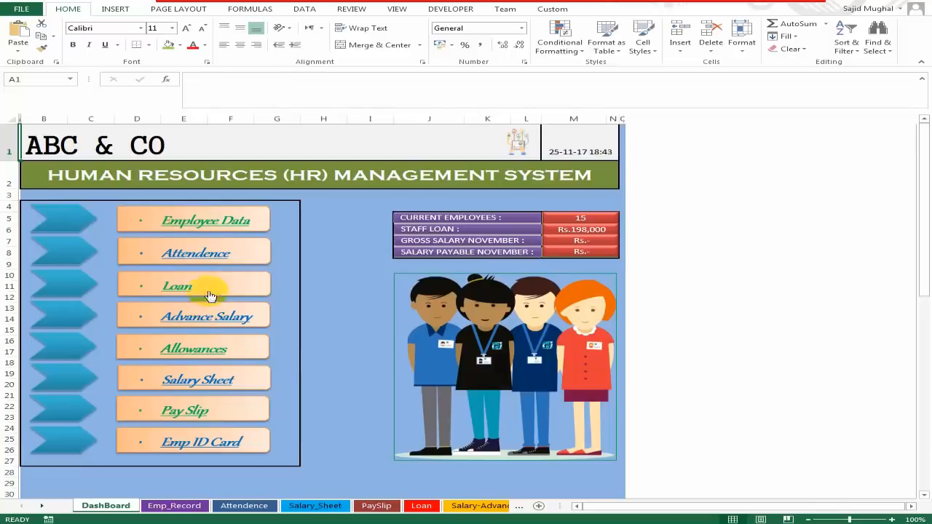
click(196, 252)
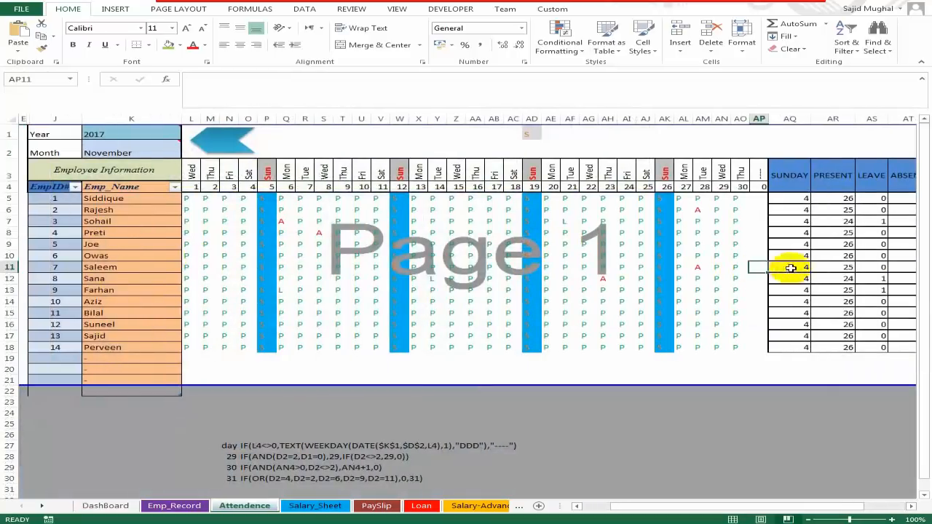
click(813, 240)
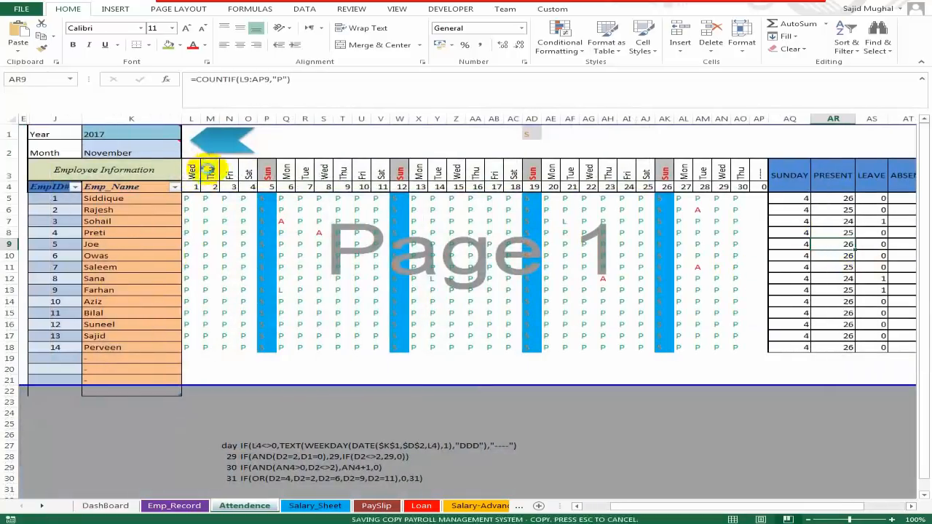
- Open the Salary Sheet through the dashboard and select B5, the first Emp# cell
click(219, 141)
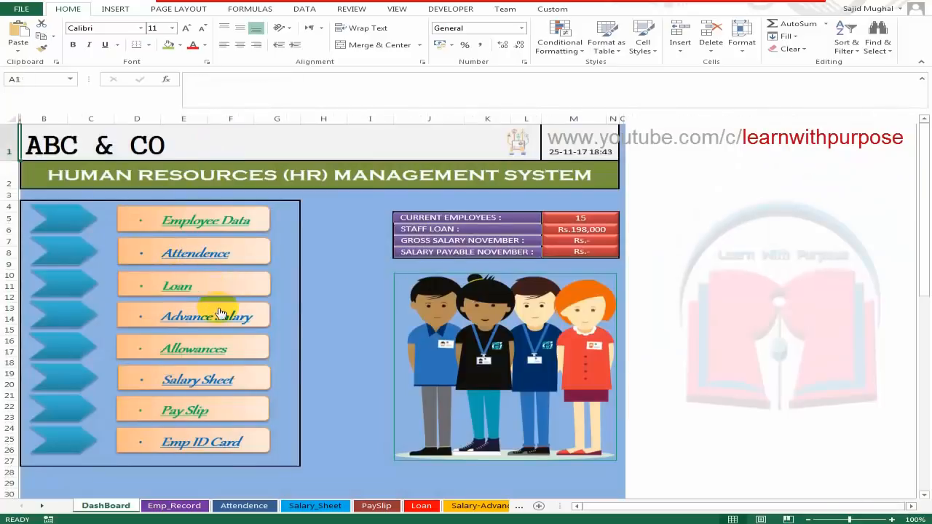
click(211, 381)
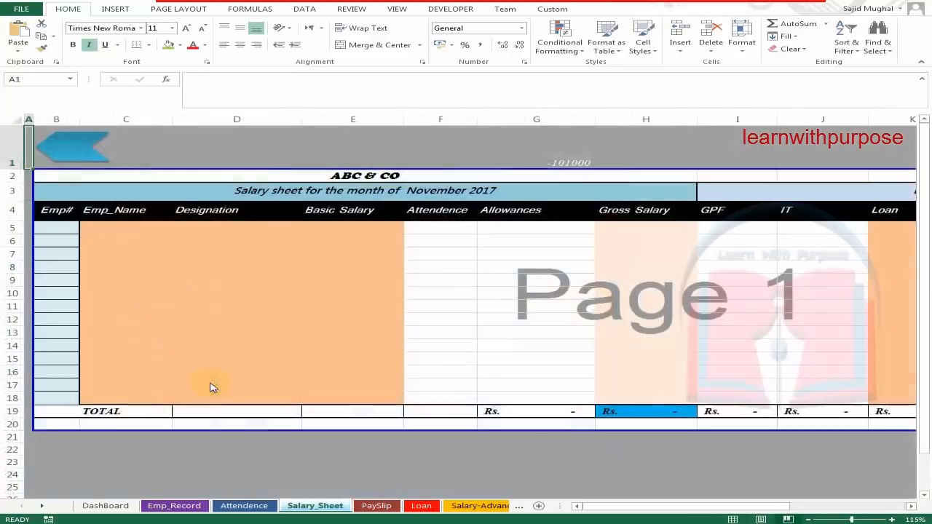
click(310, 239)
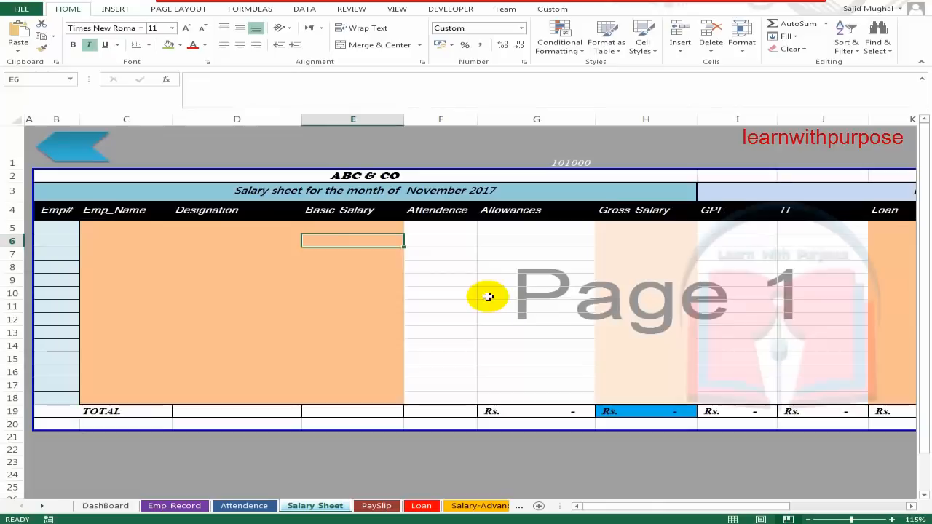
key(Up)
key(Up)
key(Left)
key(Left)
key(Left)
key(Down)
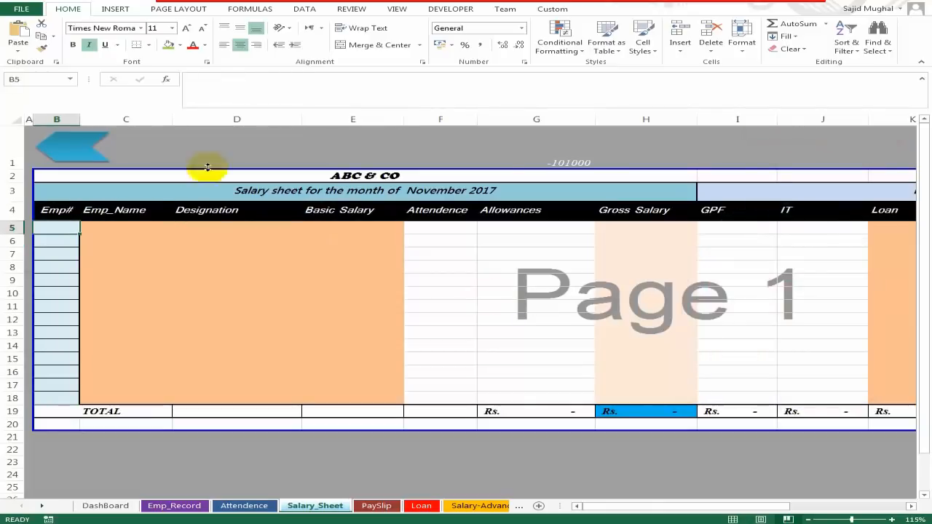
- Examine the salary sheet's Basic Salary, Designation, Emp_Name and Emp# headings, its month title and the company name in B2
click(303, 9)
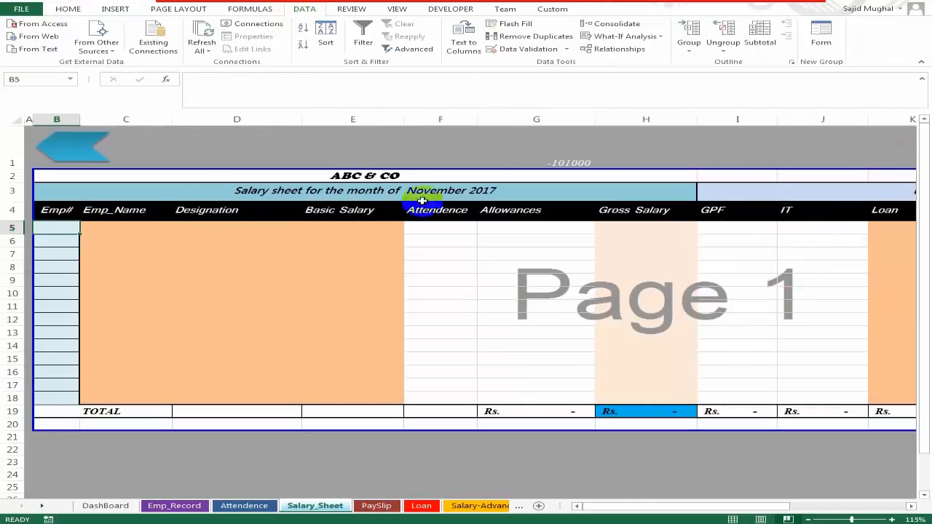
click(368, 255)
click(245, 241)
drag(625, 510, 600, 495)
click(359, 284)
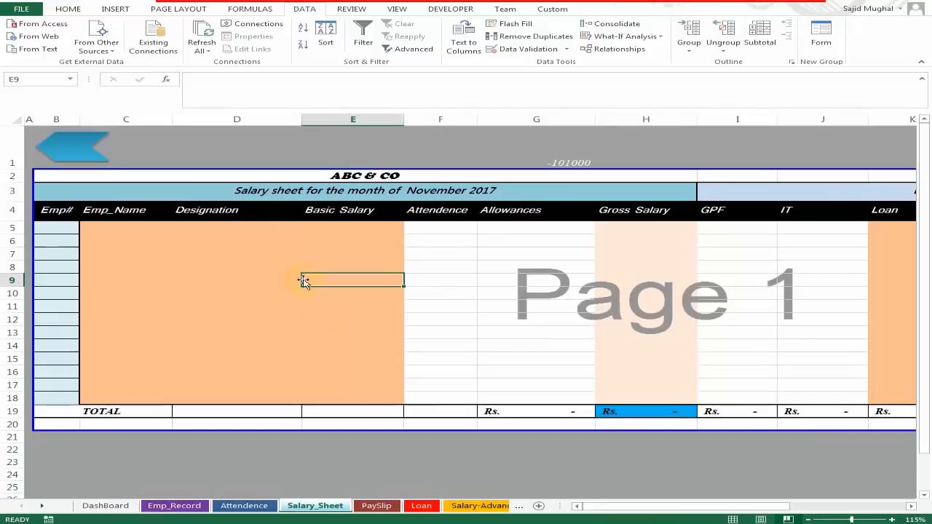
click(359, 212)
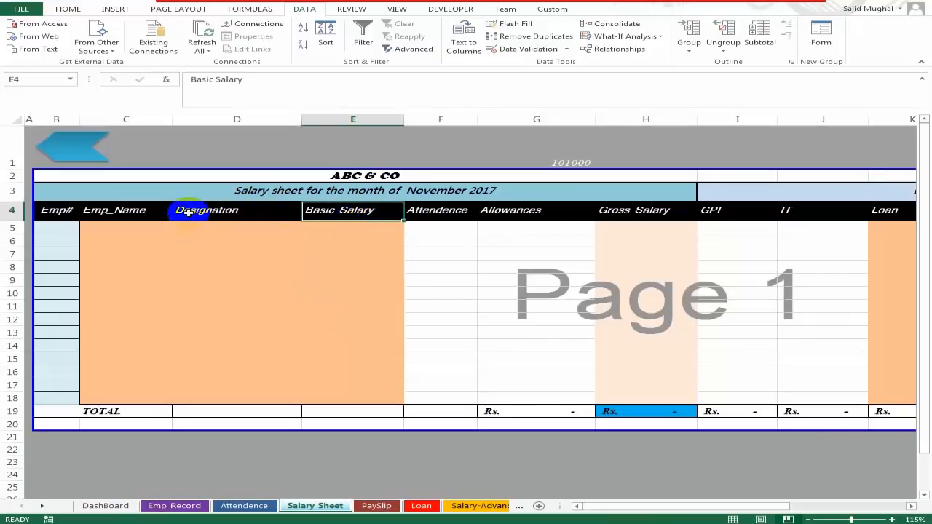
click(188, 212)
click(112, 210)
click(47, 213)
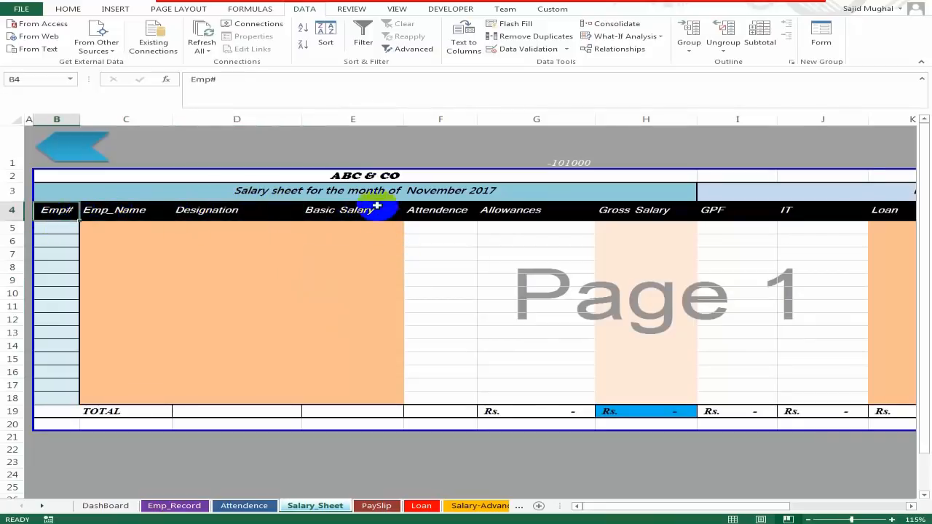
click(380, 191)
click(336, 175)
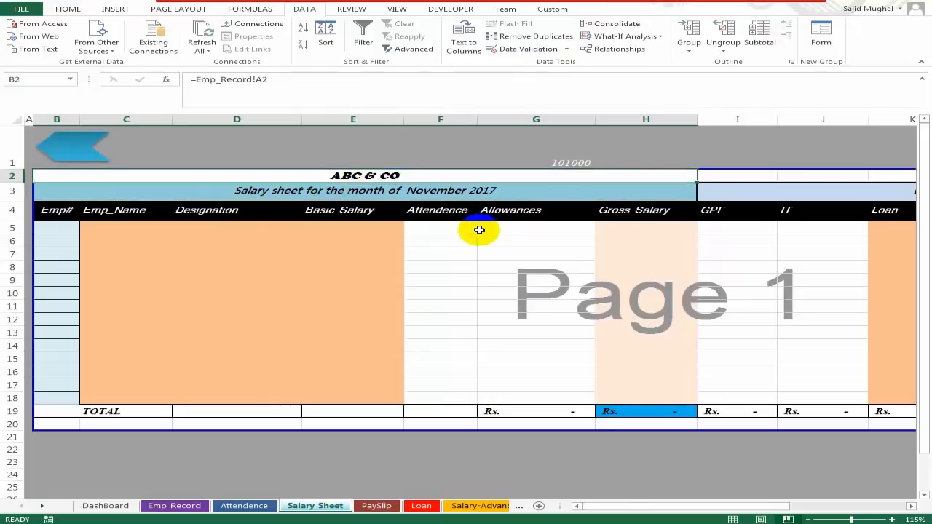
- Re-enter the company name in B2 as a reference to the company name cell on the DashBoard sheet
double_click(348, 176)
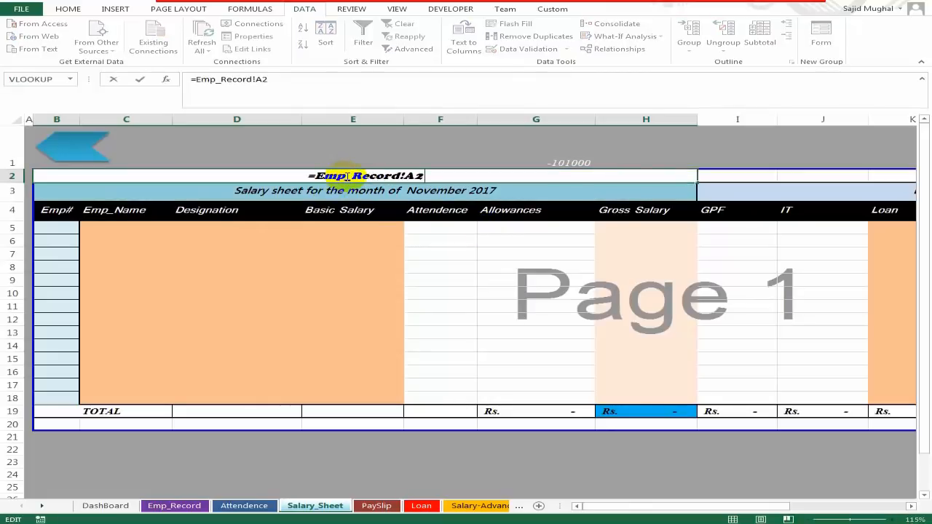
key(Return)
click(348, 176)
text(=)
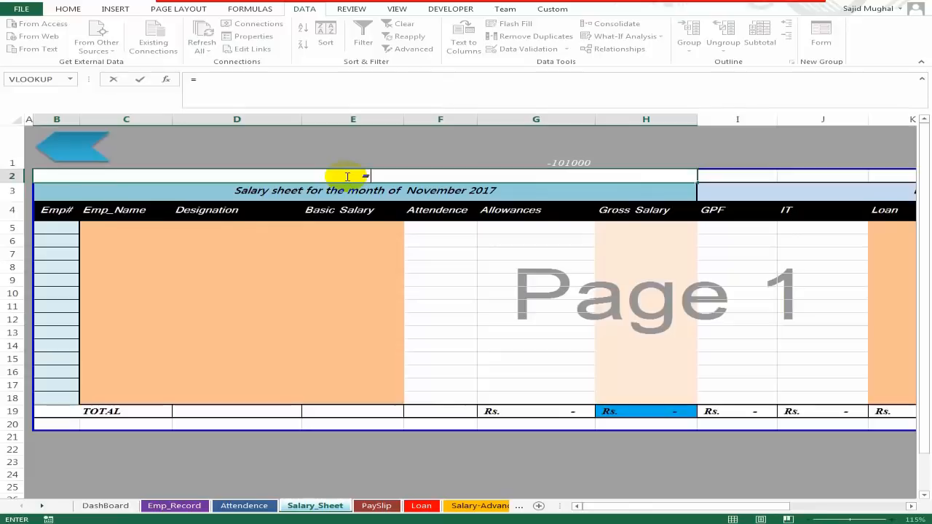
click(106, 505)
click(208, 138)
key(Return)
key(Up)
- Examine the text and cell references joined by the CONCATENATE formula in the month title, B3
key(Down)
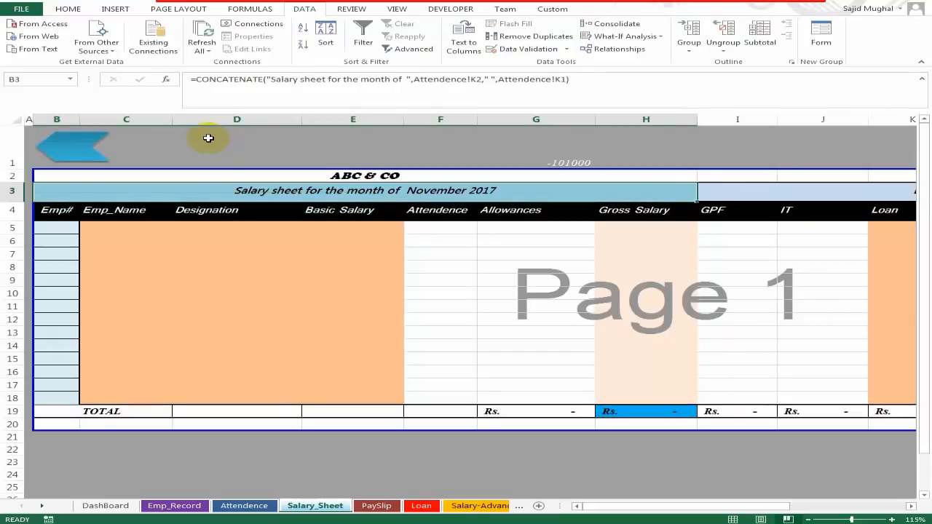
key(F2)
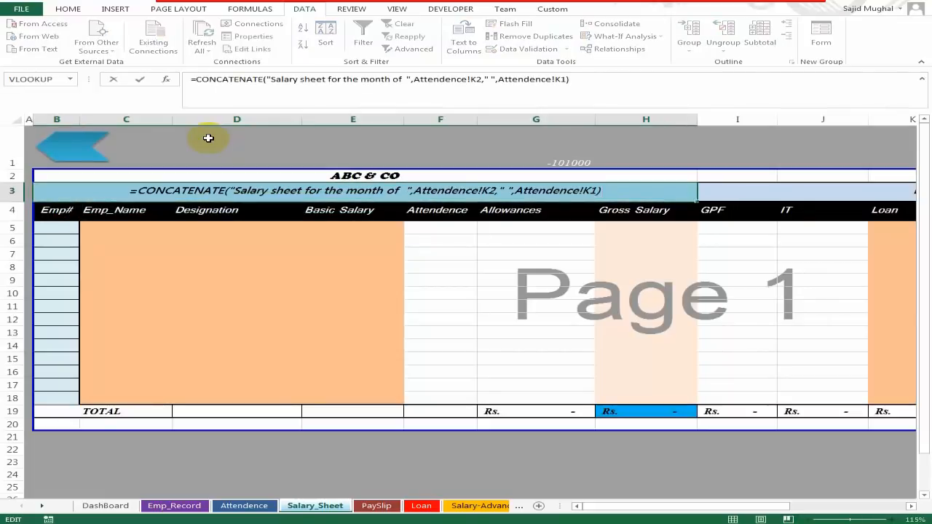
drag(233, 191, 263, 191)
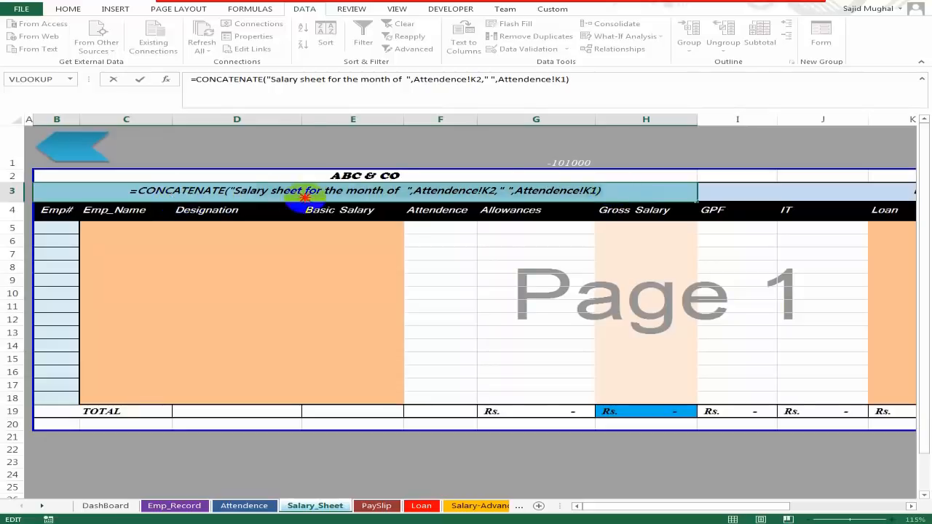
click(501, 191)
click(606, 191)
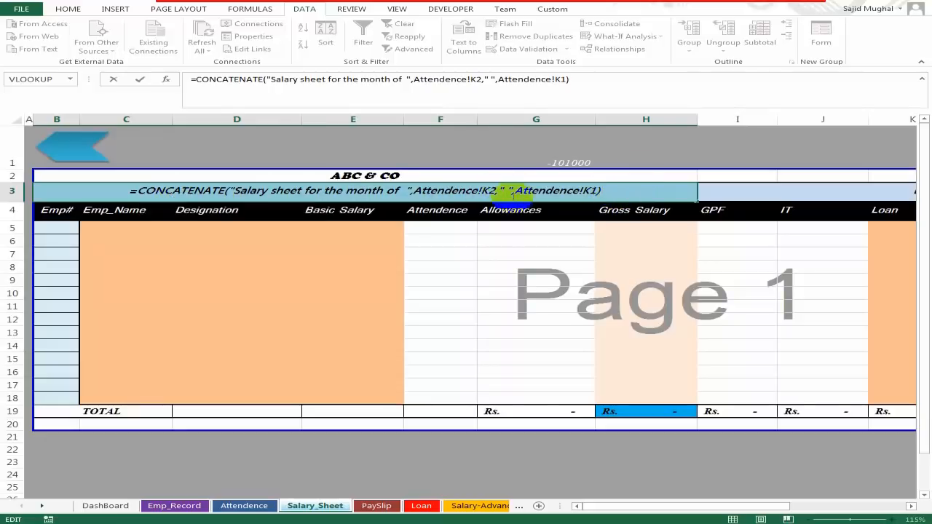
click(451, 190)
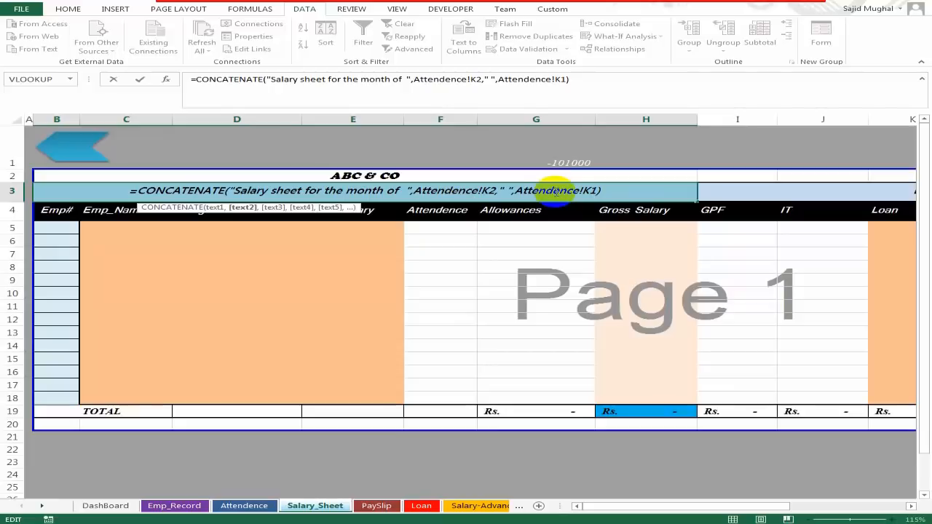
key(Return)
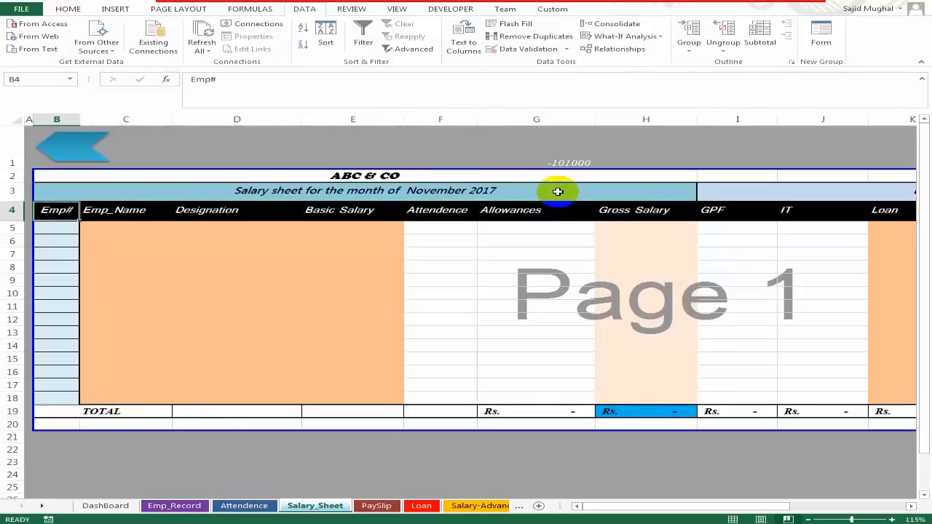
key(Up)
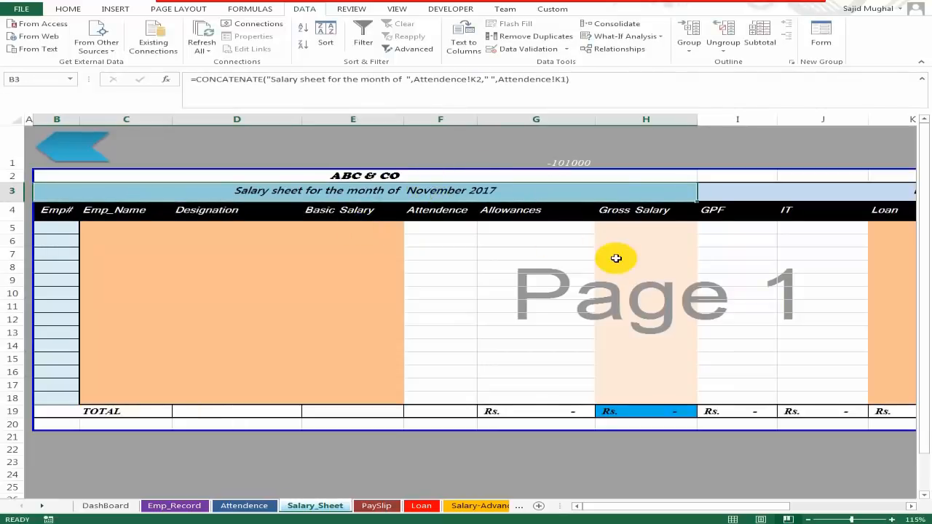
- Replace the month title in B3 with a CONCATENATE of "Salary sheet for the month of ", Attendence!K2 and Attendence!K1
key(F2)
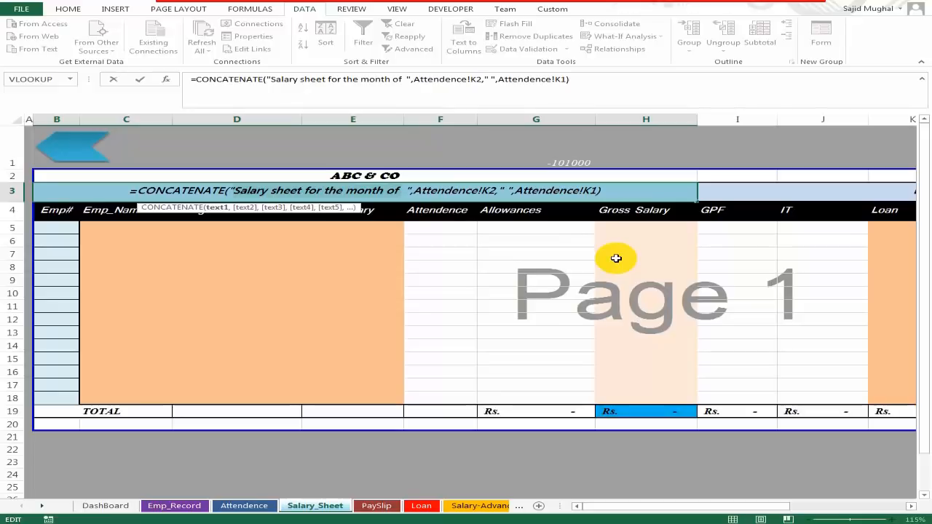
key(Escape)
key(Delete)
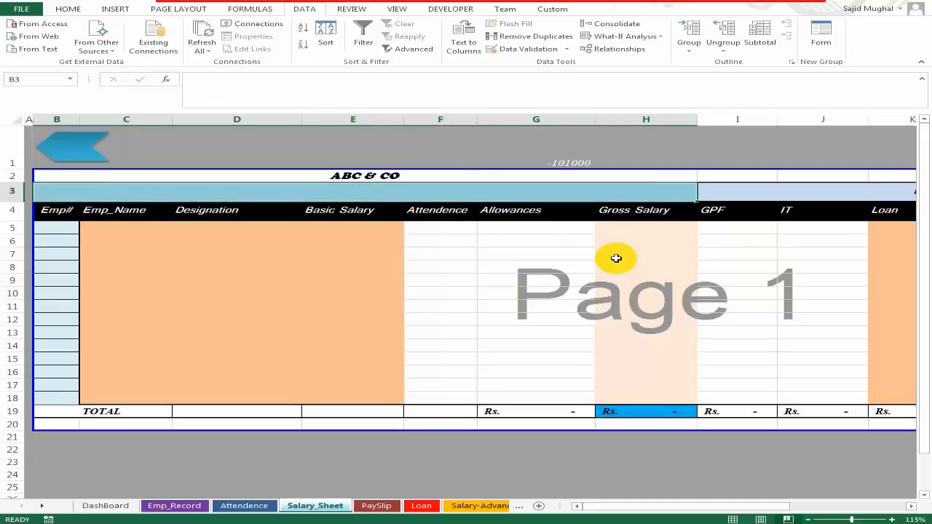
text(=con)
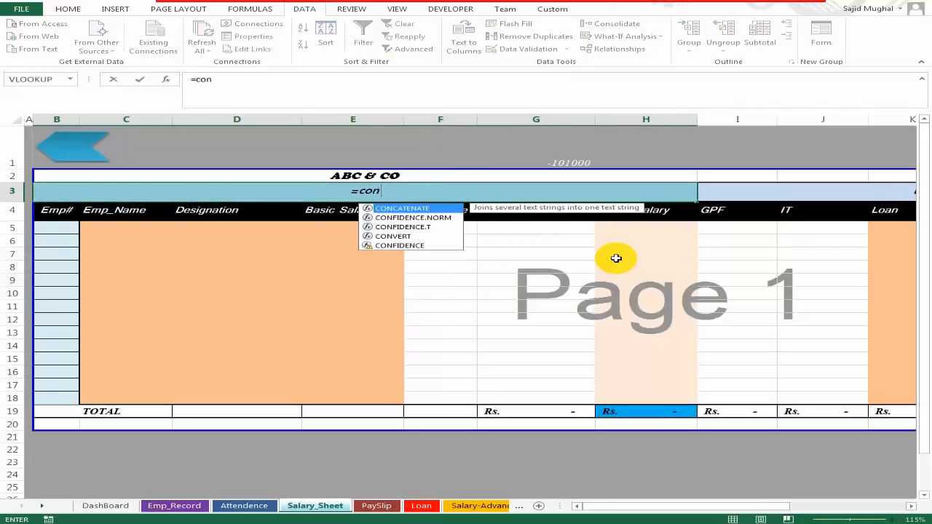
key(Tab)
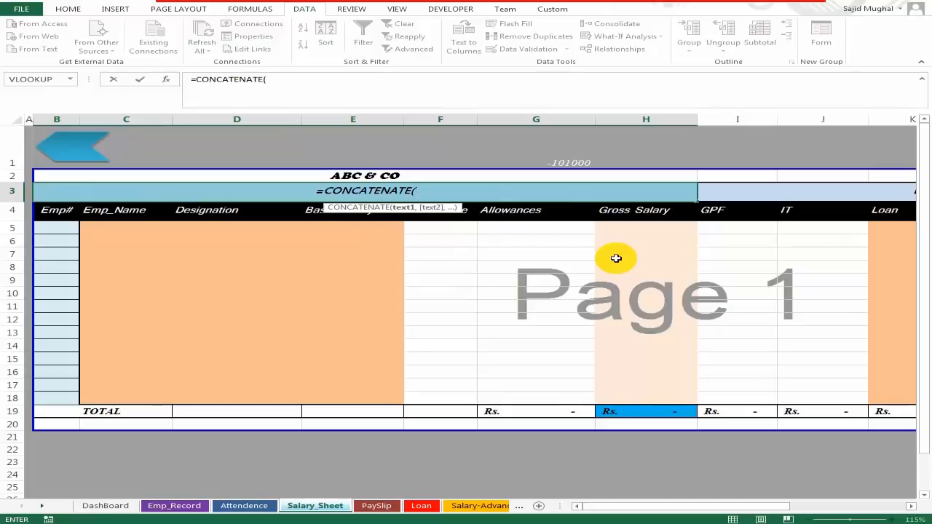
text("Salary sheet for the month of )
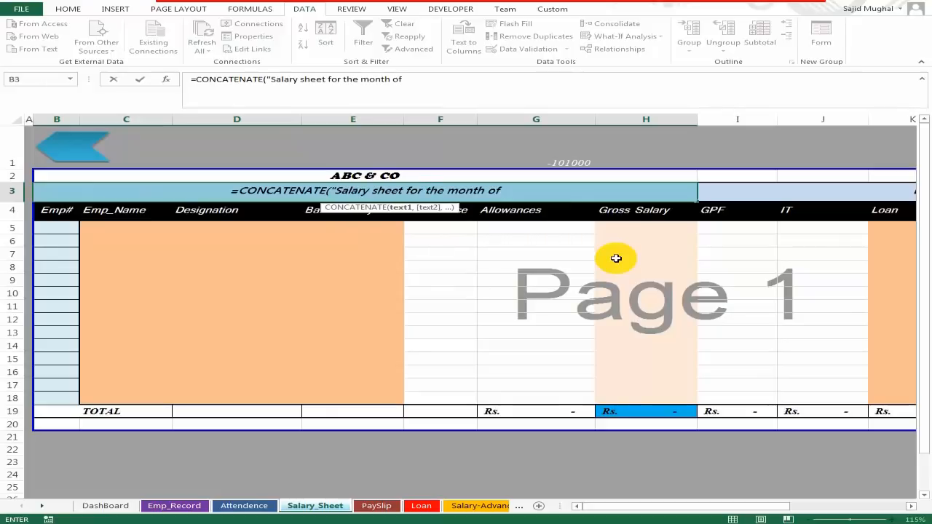
text( ",)
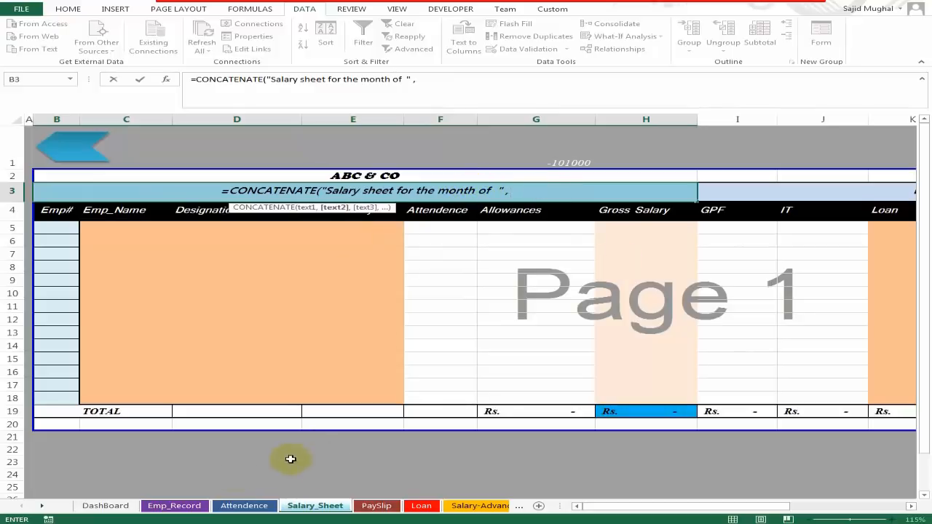
click(103, 505)
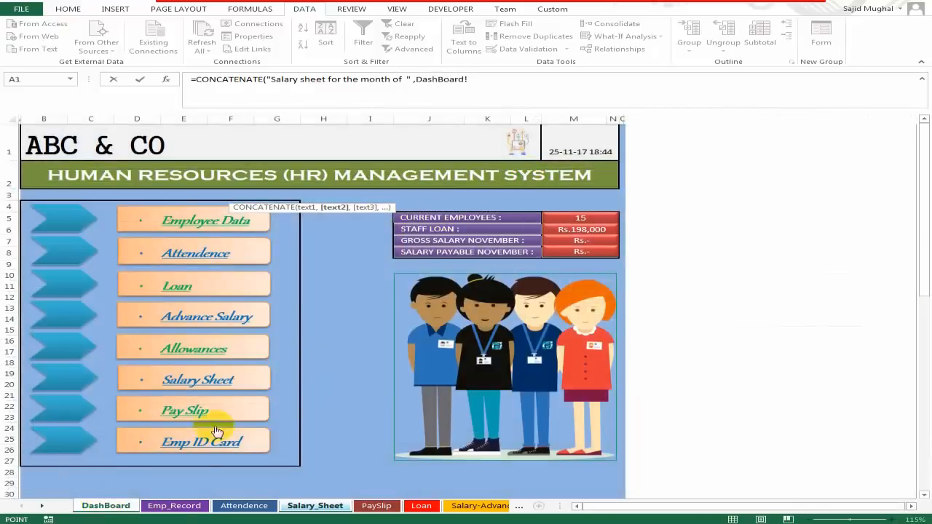
click(244, 505)
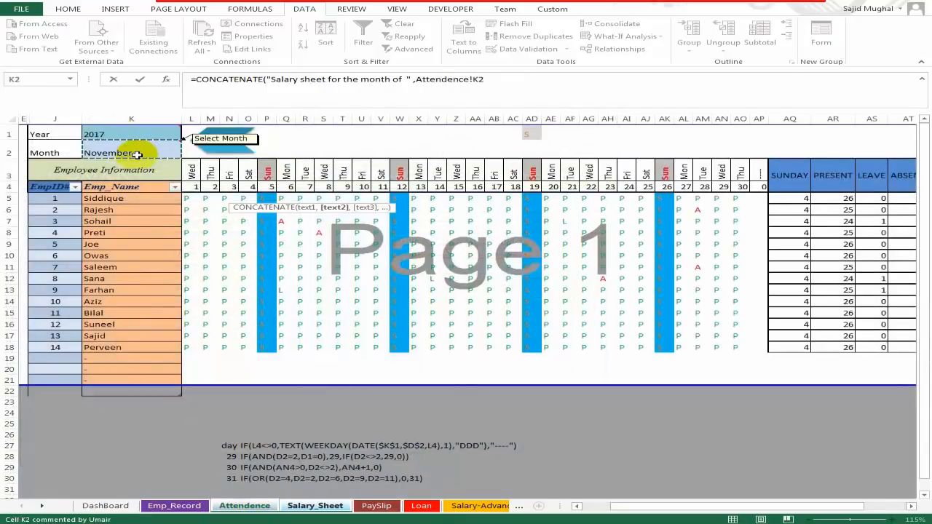
text(,Attendence!K1)
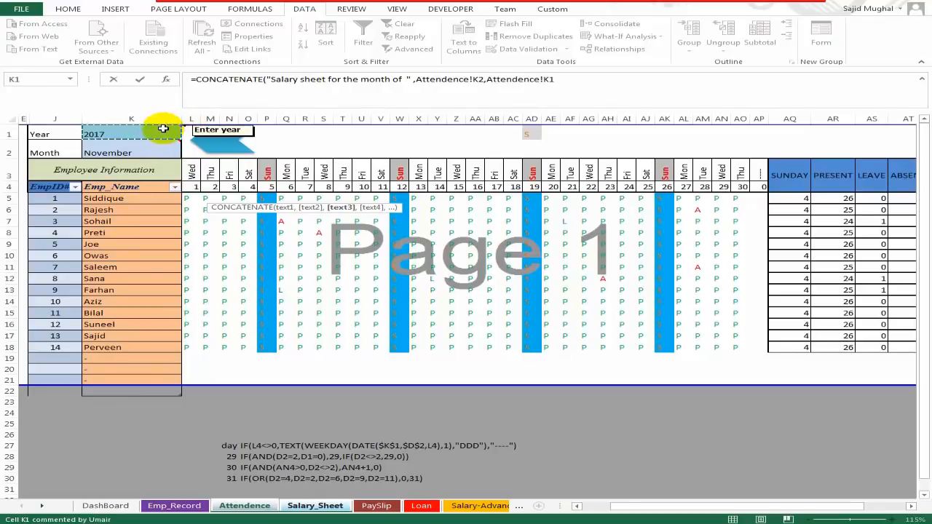
key(Return)
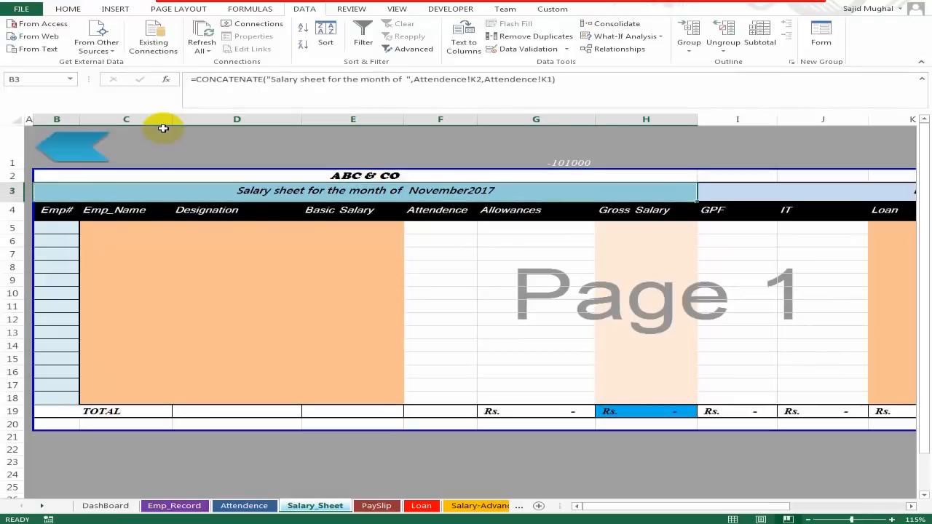
- Insert a " " argument between Attendence!K2 and Attendence!K1 in the B3 title formula
key(F2)
key(Left)
key(Left)
key(Left)
key(Left)
key(Left)
key(Left)
key(Left)
key(Left)
key(Left)
key(Left)
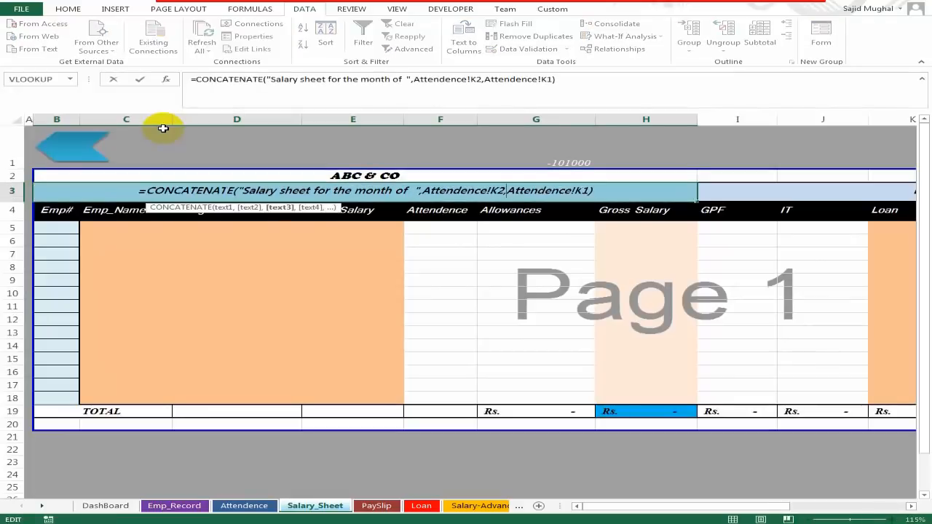
text(" ",)
key(Return)
key(Up)
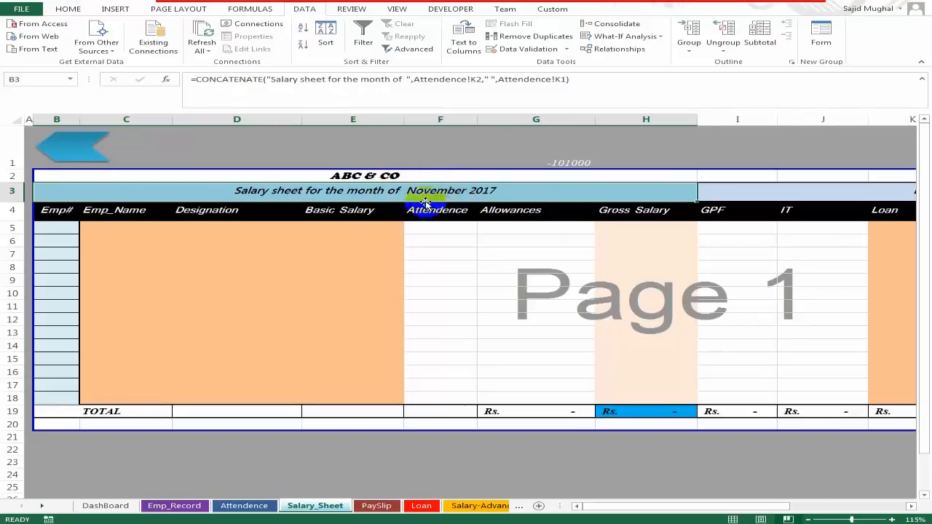
- Add list data validation to B5, the first Emp# cell, with source =Emp_Record!$A:$A
click(393, 227)
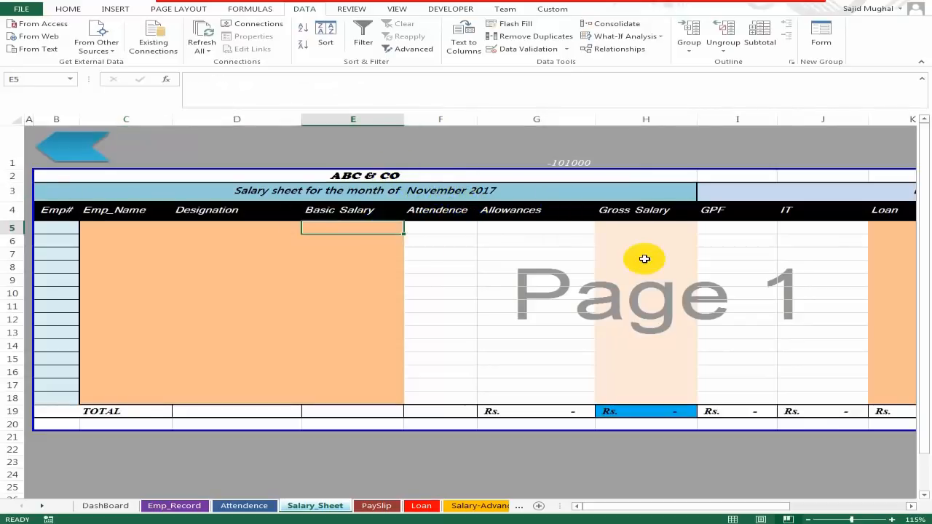
key(Left)
key(Left)
key(Left)
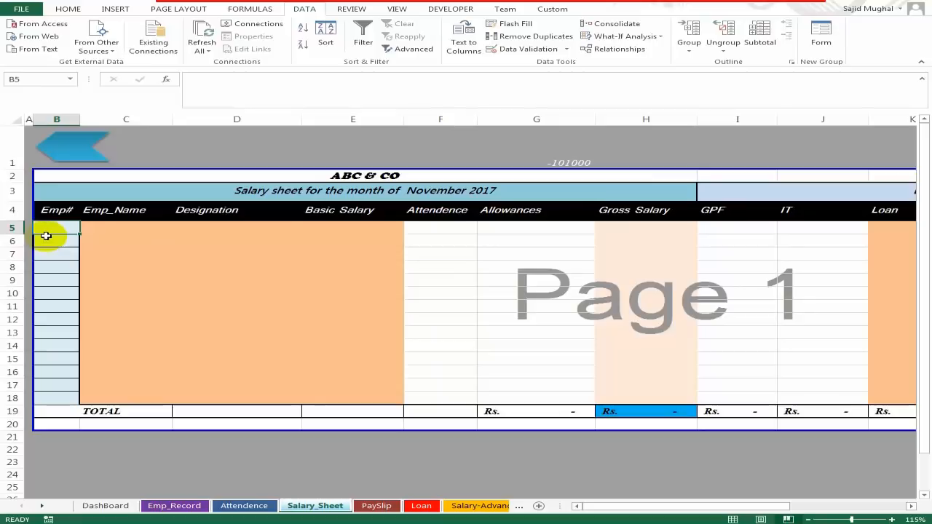
click(524, 49)
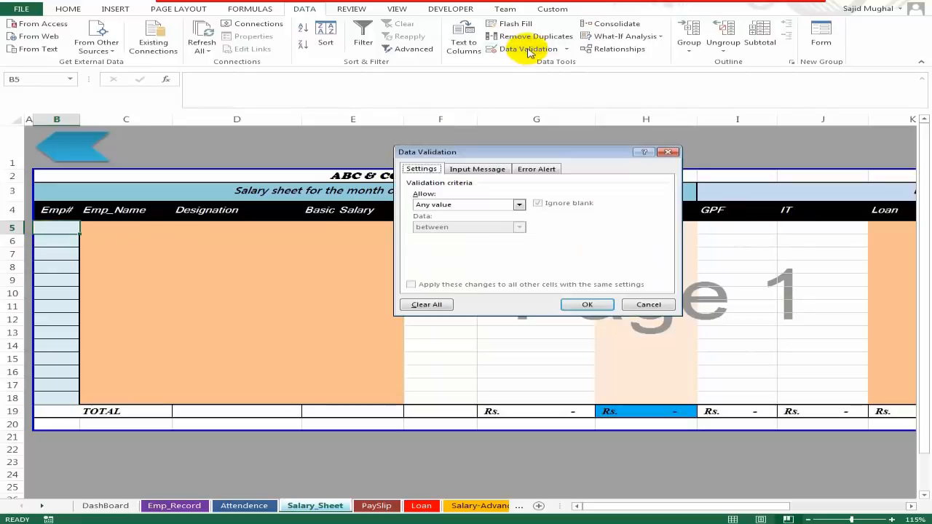
click(518, 204)
click(466, 240)
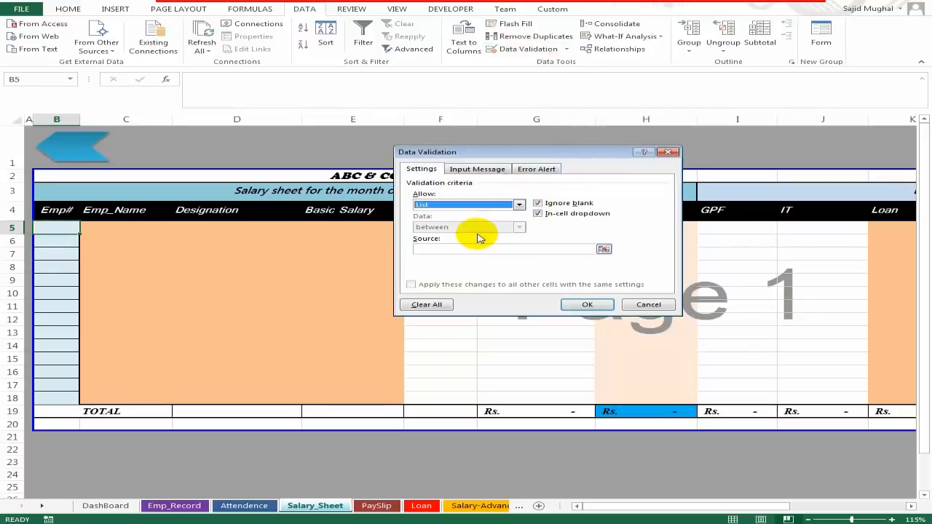
click(585, 250)
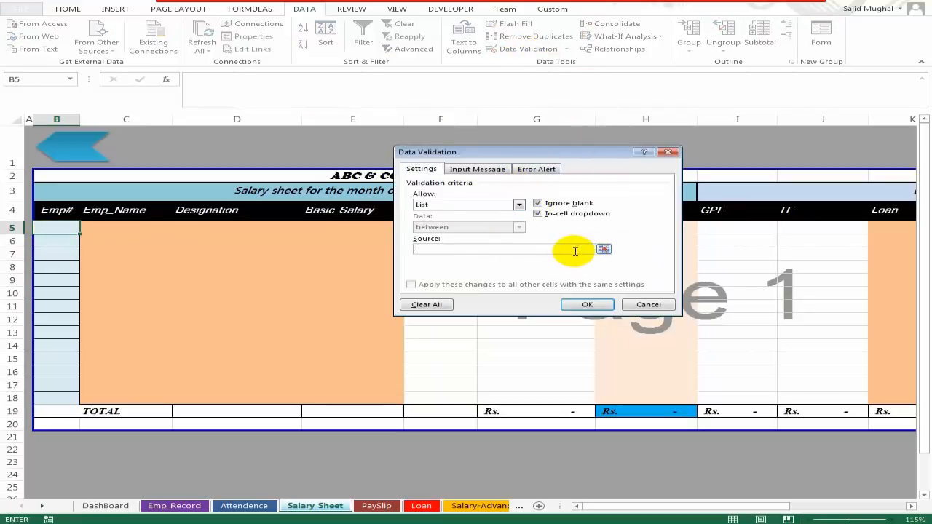
click(182, 509)
click(41, 120)
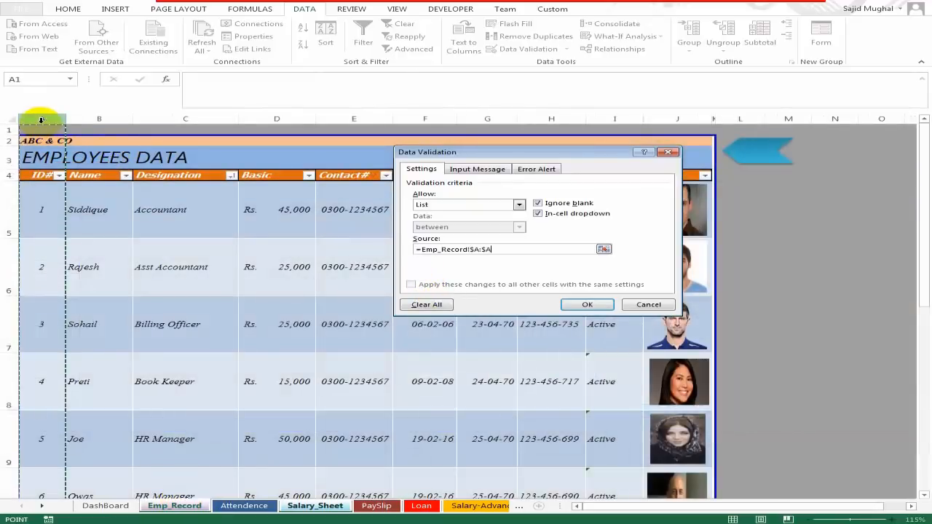
click(581, 303)
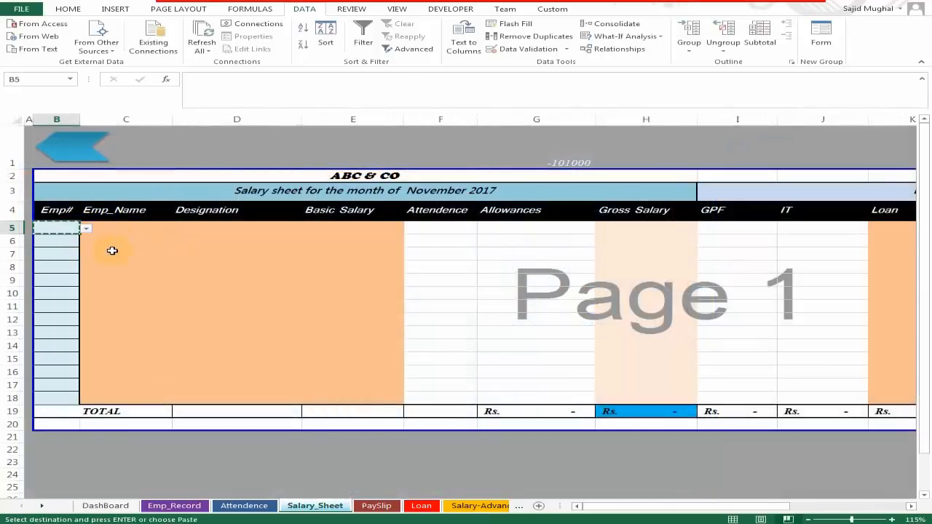
- Copy the B5 dropdown cell to all Emp# cells in B5:B18
key(shift+Down)
key(shift+Down)
key(shift+Down)
key(shift+Down)
key(shift+Down)
key(shift+Down)
key(shift+Down)
key(shift+Down)
key(shift+Down)
key(shift+Down)
key(shift+Down)
key(shift+Down)
key(shift+Down)
key(Return)
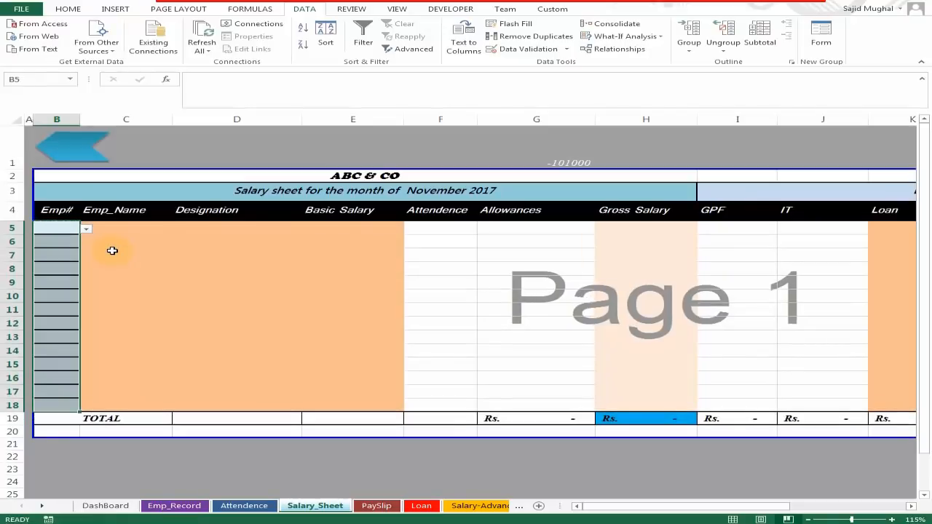
- Fill the Emp# cells B5:B18 with the numbers 1 to 14
key(Down)
key(Up)
text(1 2 3 4 5 6)
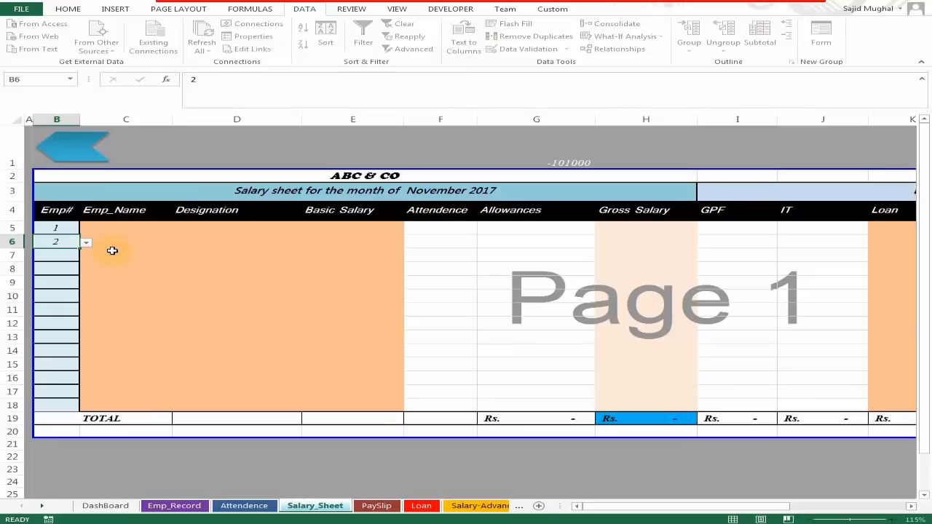
key(Return)
text(7)
key(Return)
text(8)
key(Return)
text(9)
key(Return)
text(10)
key(Return)
text(11)
key(Return)
text(12)
key(Return)
text(13)
key(Return)
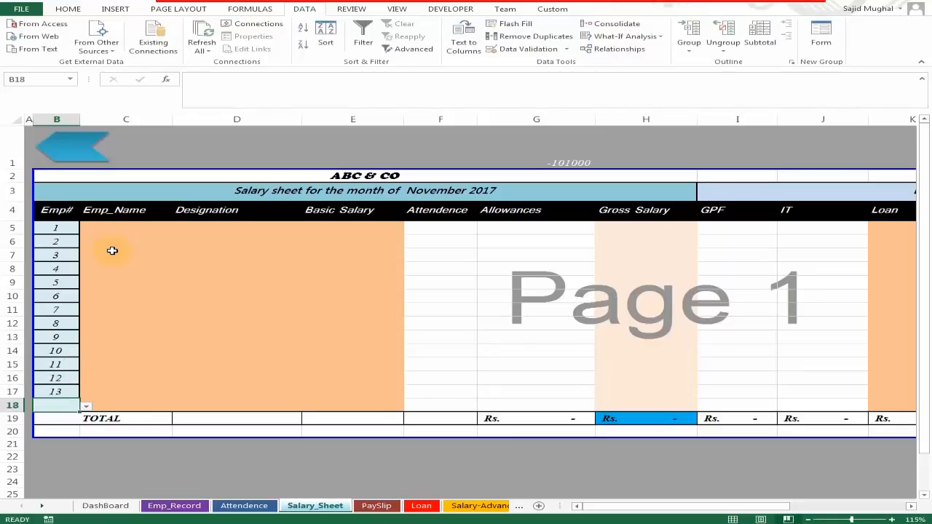
text(14)
key(Return)
- Set the last Emp# in B18 to 13
key(Up)
key(Up)
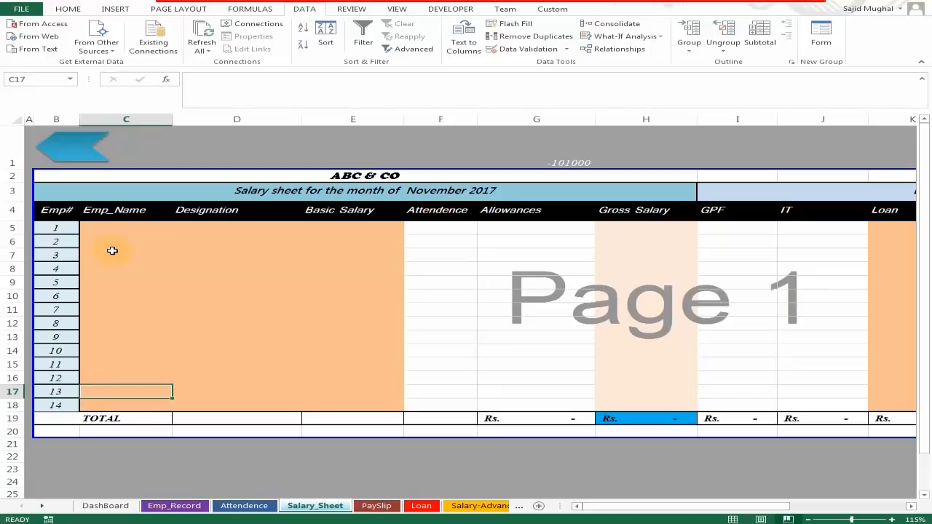
key(Down)
text(13)
key(Return)
key(Up)
key(Right)
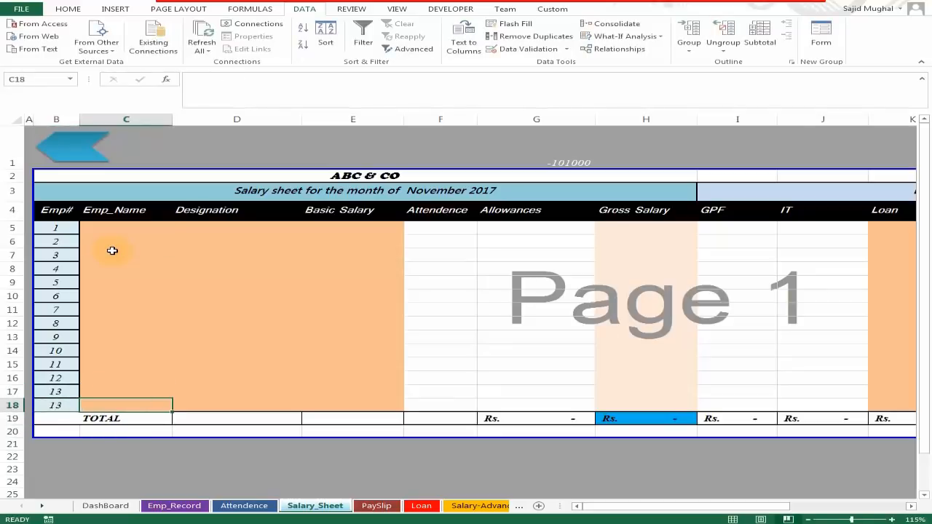
- Enter =VLOOKUP(B5,Emp_Record!$A:$J,2,0) in C5 to look up the first employee's name
key(ctrl+Up)
key(Down)
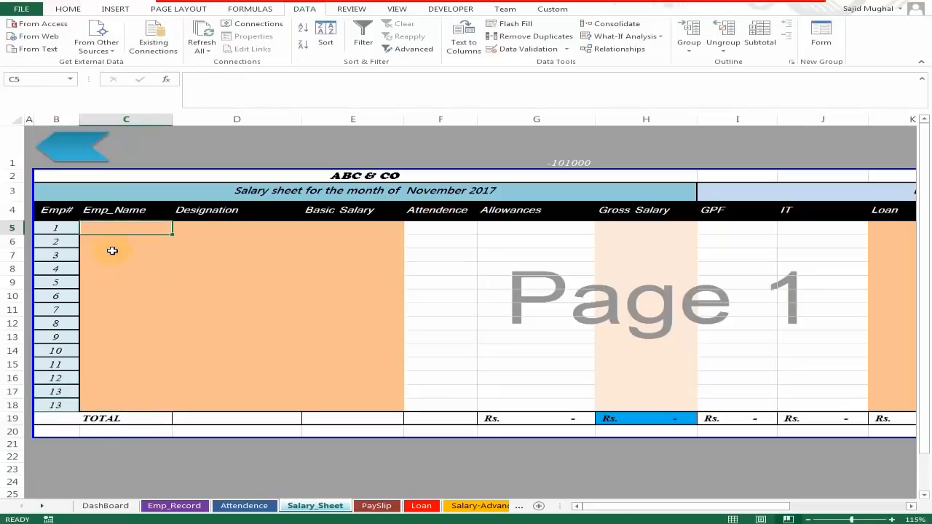
key(Left)
key(Right)
text(=vlo)
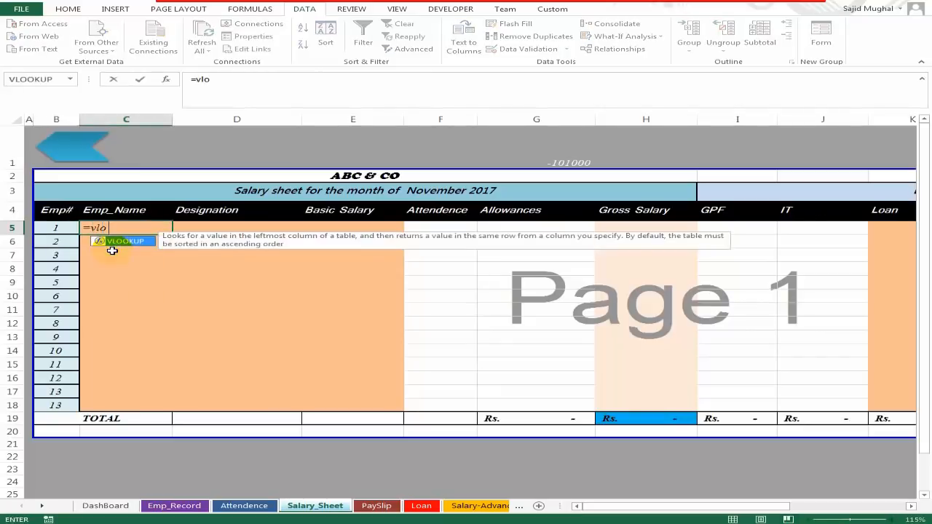
key(Tab)
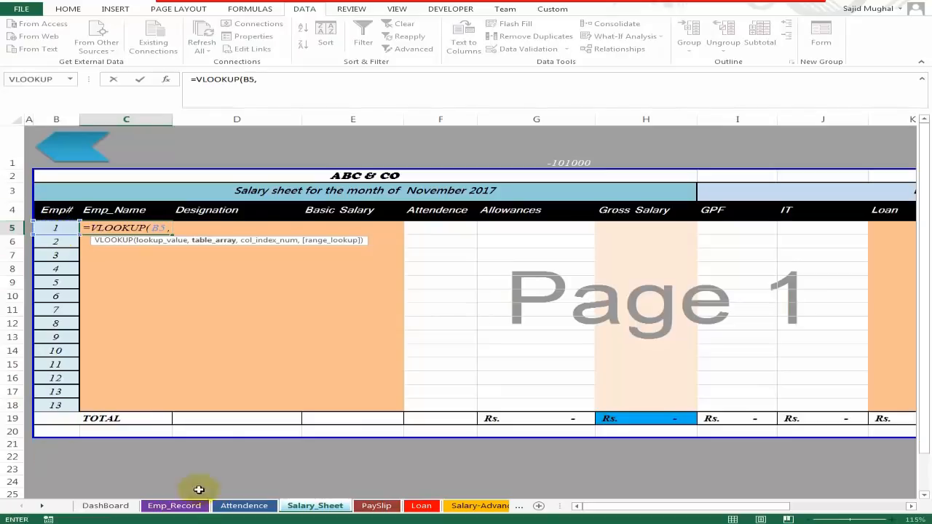
click(173, 505)
drag(38, 118, 704, 110)
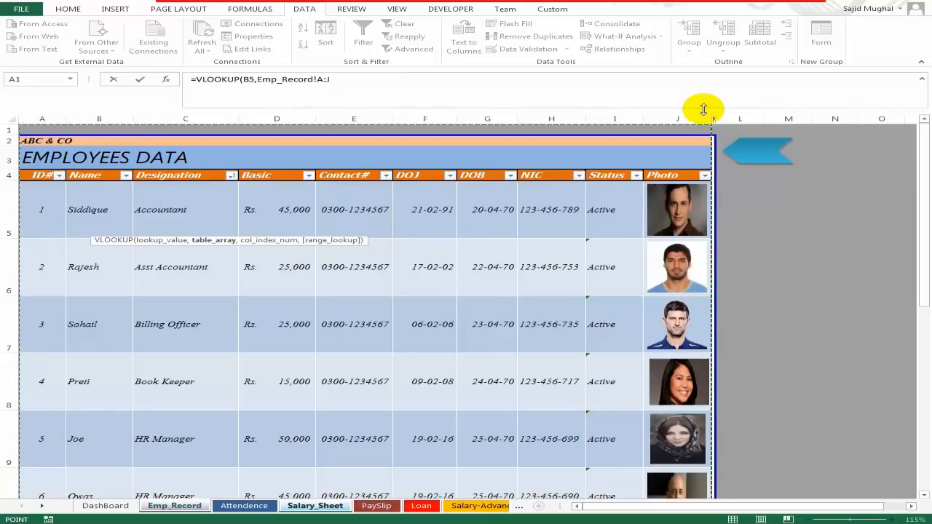
text(,)
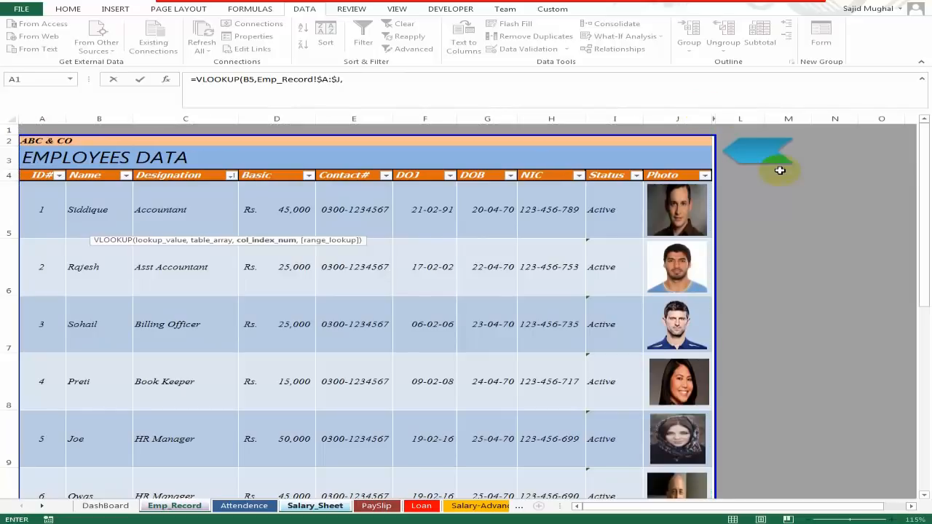
text(2,0)
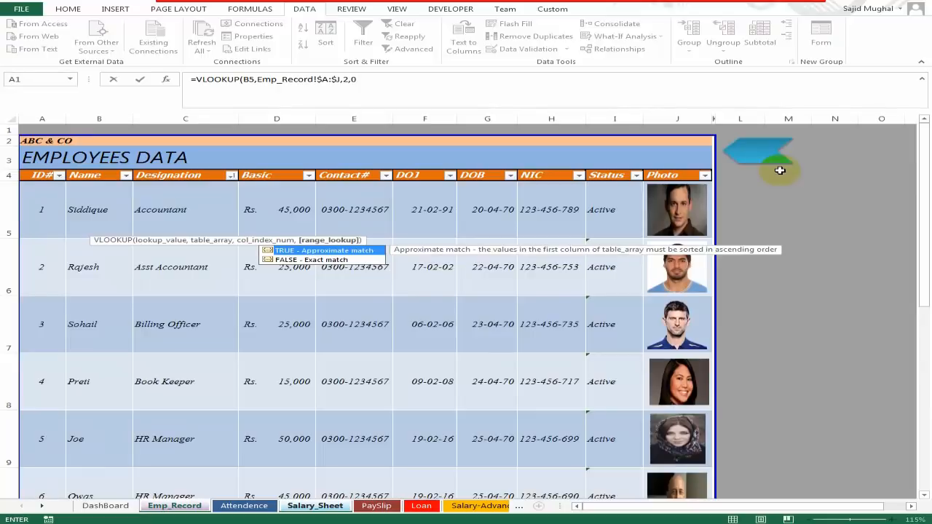
key(Return)
- Fill the Emp_Name lookup formula down from C5 through C18
key(shift+Down)
key(shift+Down)
key(shift+Down)
key(shift+Down)
key(shift+Down)
key(shift+Down)
key(shift+Down)
key(shift+Down)
key(shift+Down)
key(shift+Down)
key(shift+Down)
key(shift+Down)
key(shift+Down)
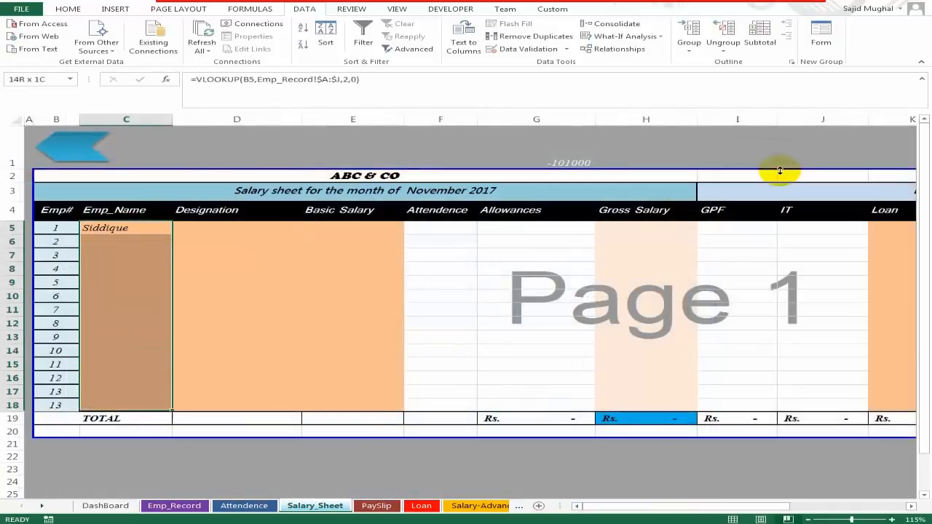
key(ctrl+d)
- Copy the text of the C5 lookup formula into D5, the first Designation cell, keeping the B5 reference
key(F2)
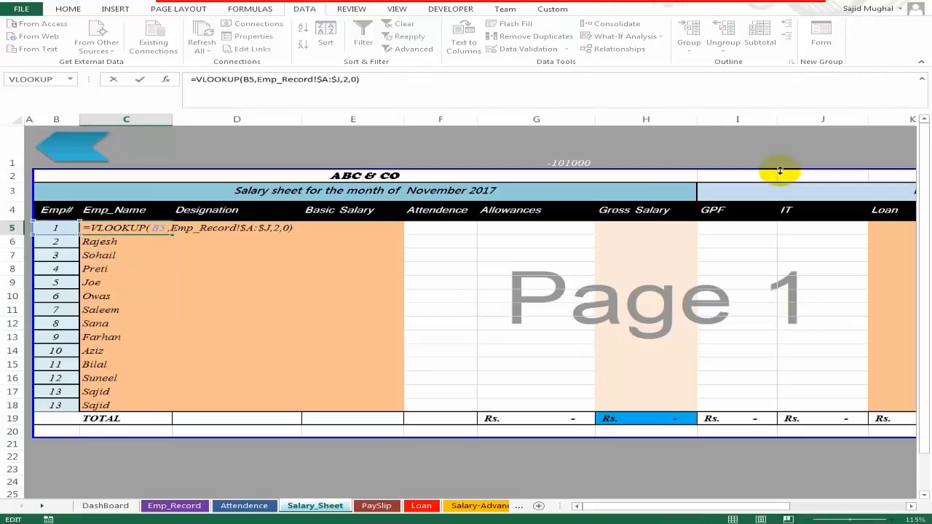
key(Left)
key(shift+Left)
key(shift+Left)
key(shift+Left)
key(shift+Left)
key(shift+Left)
key(shift+Left)
key(shift+Left)
key(shift+Left)
key(shift+Left)
key(shift+Left)
key(shift+Left)
key(shift+Left)
key(shift+Left)
key(shift+Left)
key(shift+Left)
key(shift+Left)
key(shift+Left)
key(shift+Left)
key(shift+Left)
key(shift+Left)
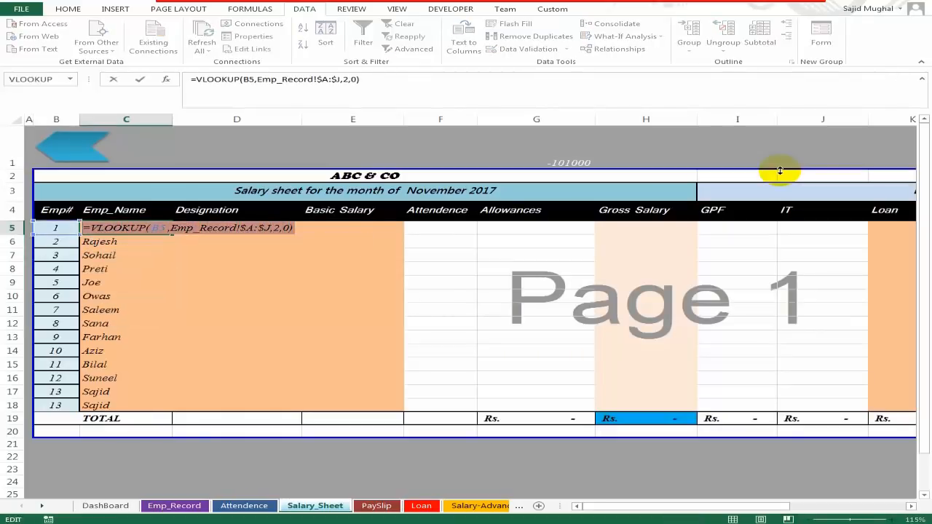
key(ctrl+c)
key(Return)
key(Right)
key(Up)
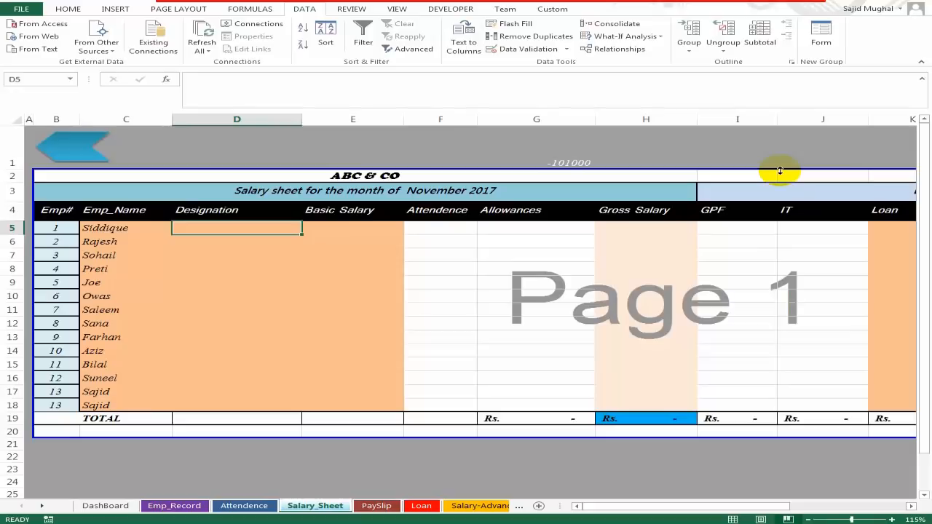
key(ctrl+v)
key(F2)
key(Left)
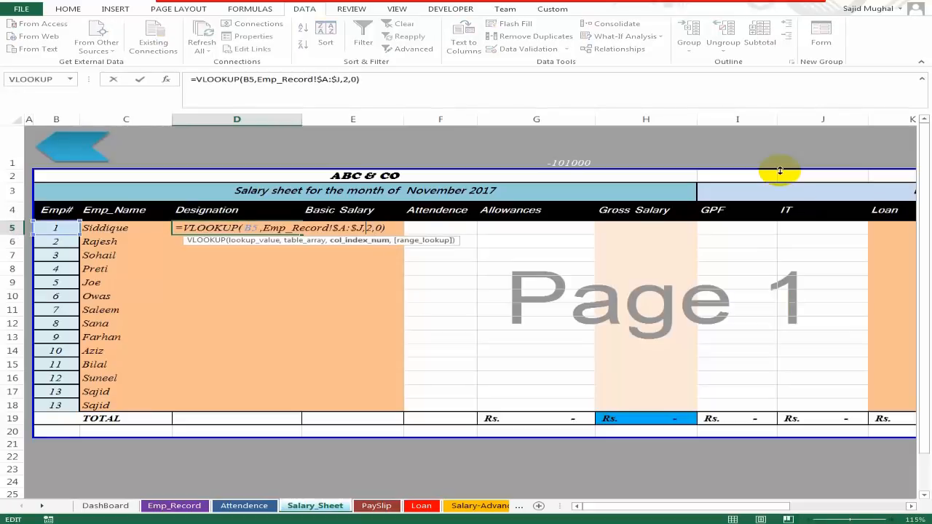
key(Return)
key(Up)
- Check the Designation column's position on Emp_Record and set the column index in D5's lookup to 3
key(ctrl+Page_Up)
key(ctrl+Page_Up)
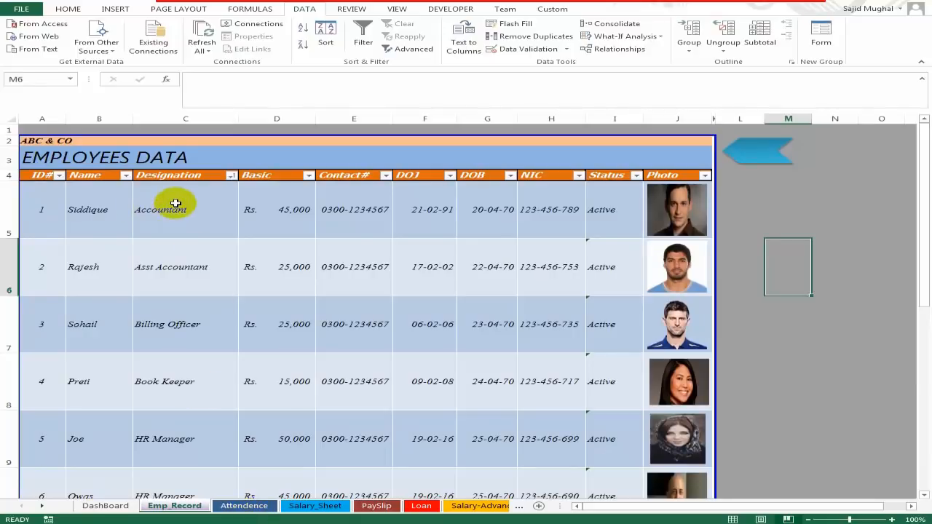
key(ctrl+Page_Down)
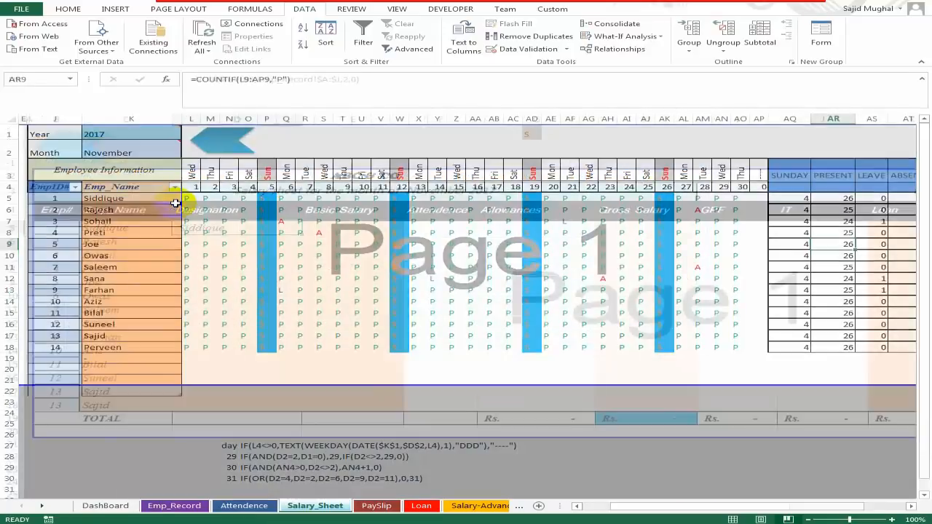
key(ctrl+Page_Down)
key(F2)
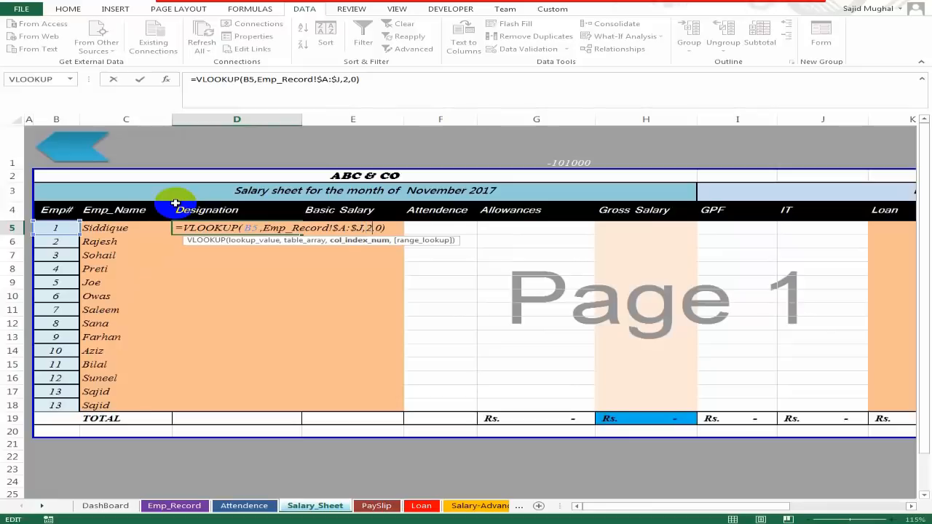
text(3)
key(ctrl+Return)
- Copy the text of the D5 lookup formula into E5, the first Basic Salary cell
key(F2)
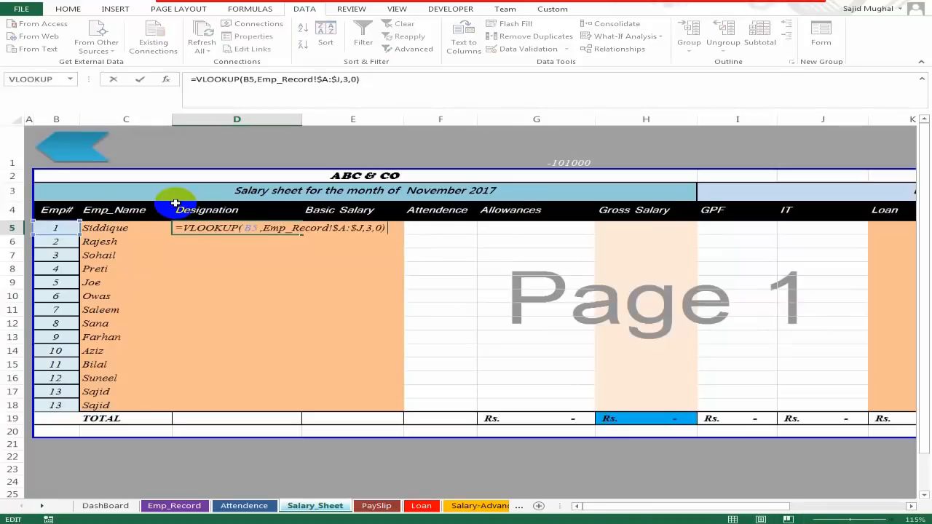
key(shift+Left)
key(shift+Left)
key(shift+Left)
key(shift+Left)
key(shift+Left)
key(shift+Left)
key(shift+Left)
key(shift+Left)
key(shift+Left)
key(shift+Left)
key(shift+Left)
key(shift+Left)
key(shift+Left)
key(shift+Left)
key(shift+Left)
key(shift+Left)
key(shift+Left)
key(shift+Left)
key(shift+Left)
key(shift+Left)
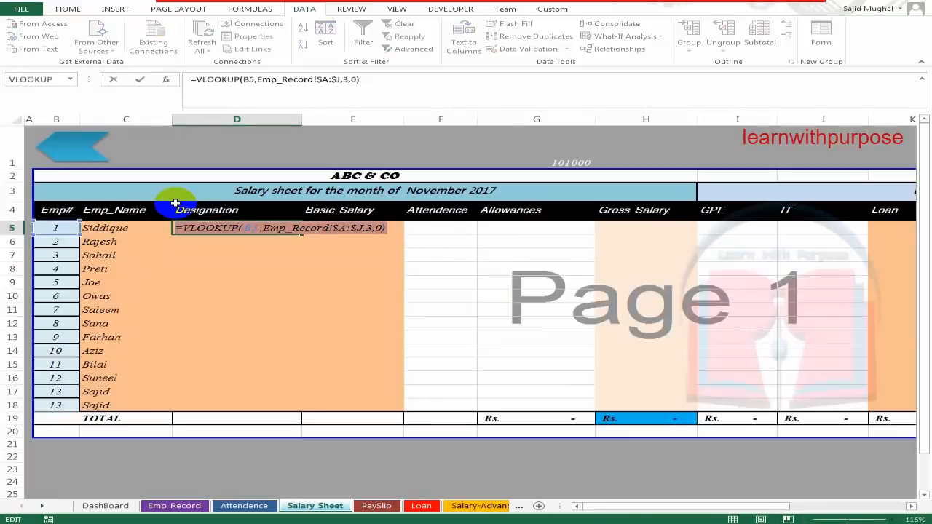
key(Tab)
key(ctrl+v)
key(Return)
key(Up)
key(F2)
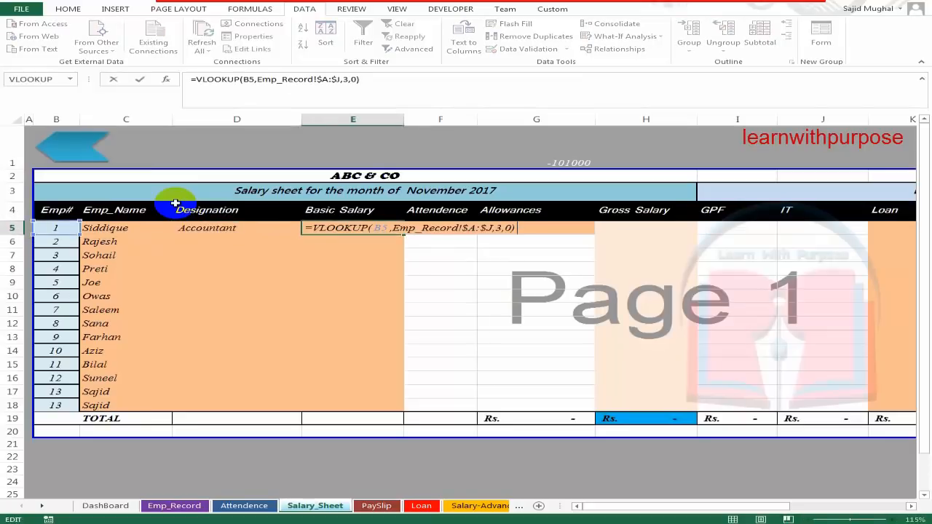
key(Return)
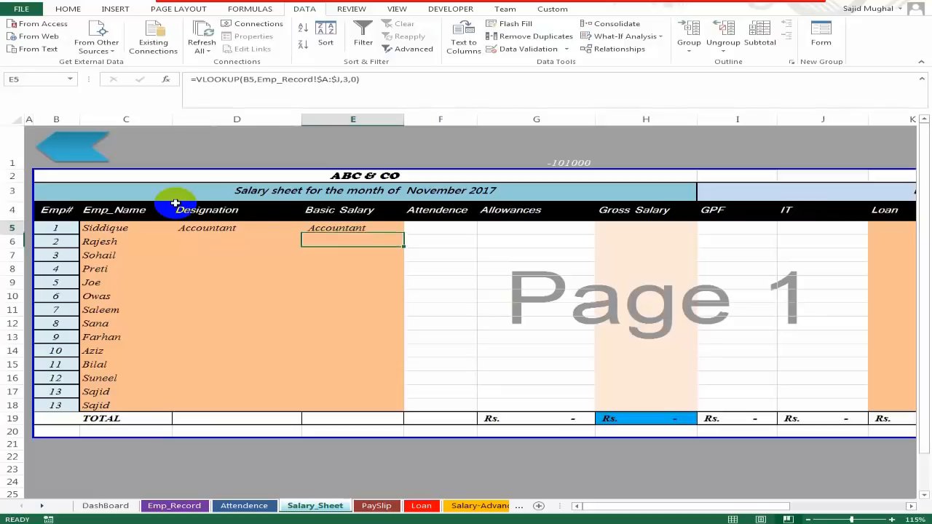
- Count the columns up to Basic on Emp_Record and set the column index in E5's lookup to 4
key(ctrl+Home)
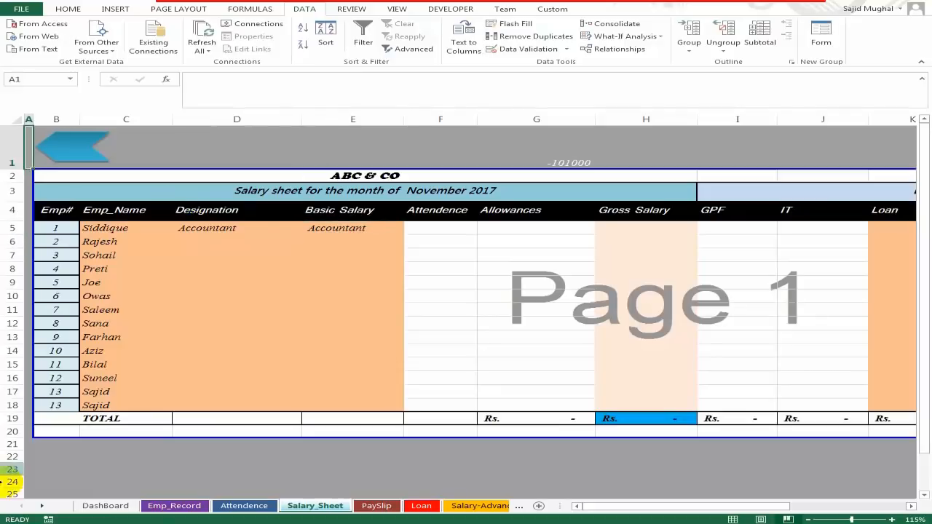
click(174, 505)
click(46, 214)
click(112, 212)
click(168, 220)
click(275, 220)
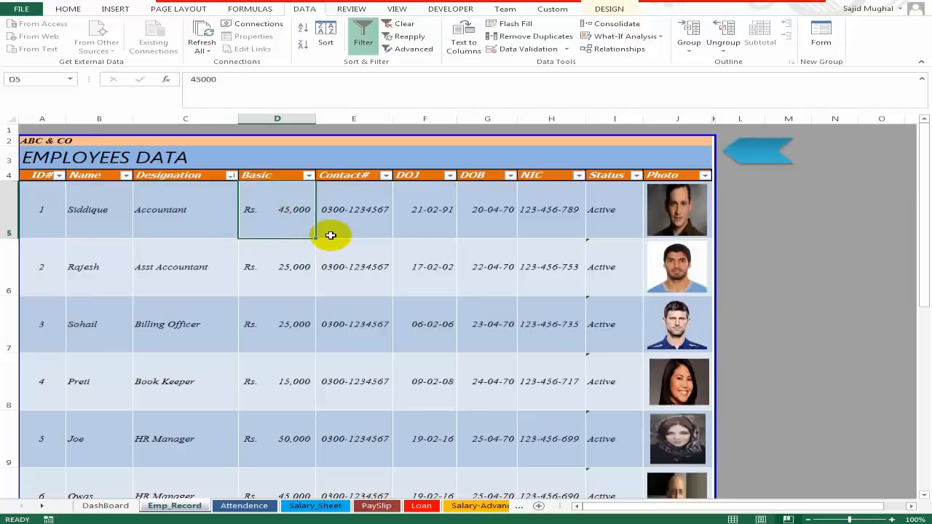
key(ctrl+Page_Down)
key(ctrl+Page_Down)
key(Down)
key(Down)
key(Down)
key(Down)
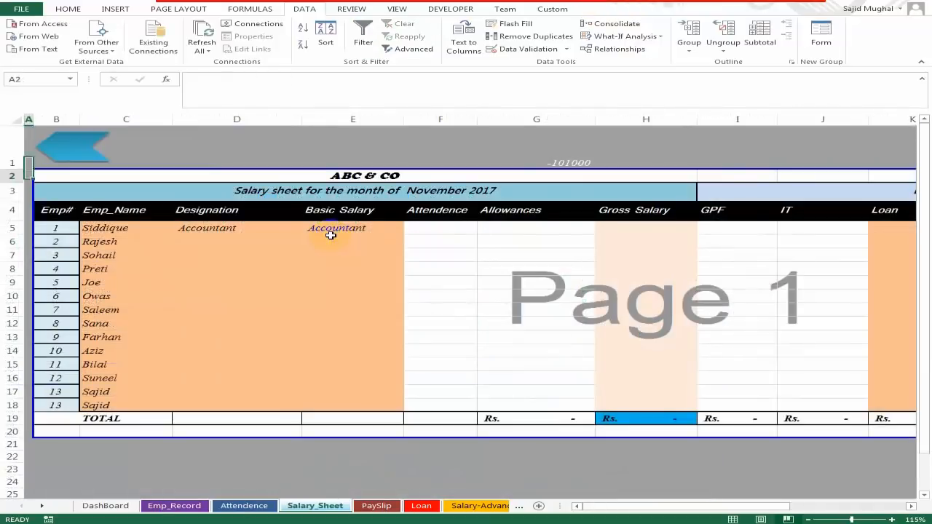
key(Right)
key(Right)
key(Right)
double_click(330, 235)
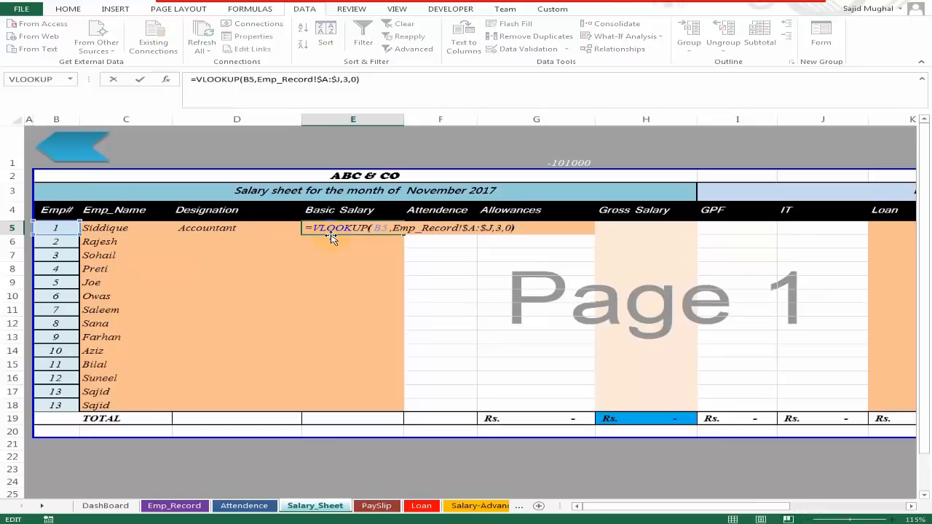
text(4)
key(Return)
- Fill the Designation and Basic Salary lookups in D5:E5 down through row 18
key(Up)
key(Left)
key(Left)
key(Right)
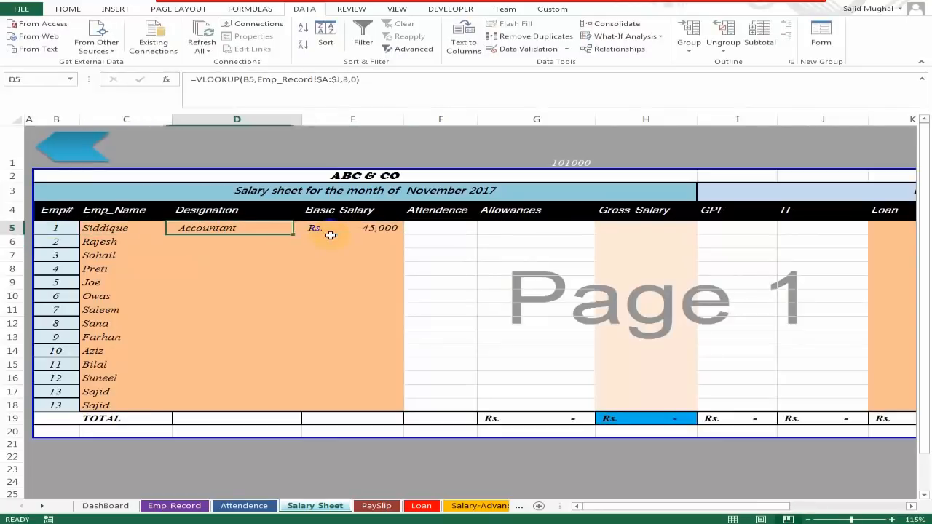
key(shift+Right)
key(shift+Right)
key(shift+Left)
key(shift+Down)
key(shift+Down)
key(shift+Down)
key(shift+Down)
key(shift+Down)
key(shift+Down)
key(shift+Down)
key(shift+Down)
key(shift+Down)
key(shift+Down)
key(shift+Down)
key(shift+Down)
key(shift+Down)
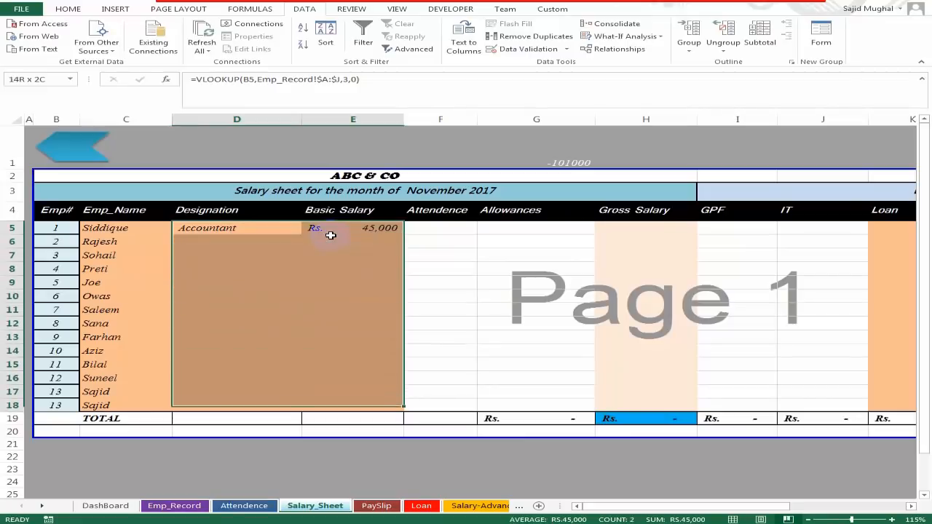
key(ctrl+d)
key(Down)
key(Right)
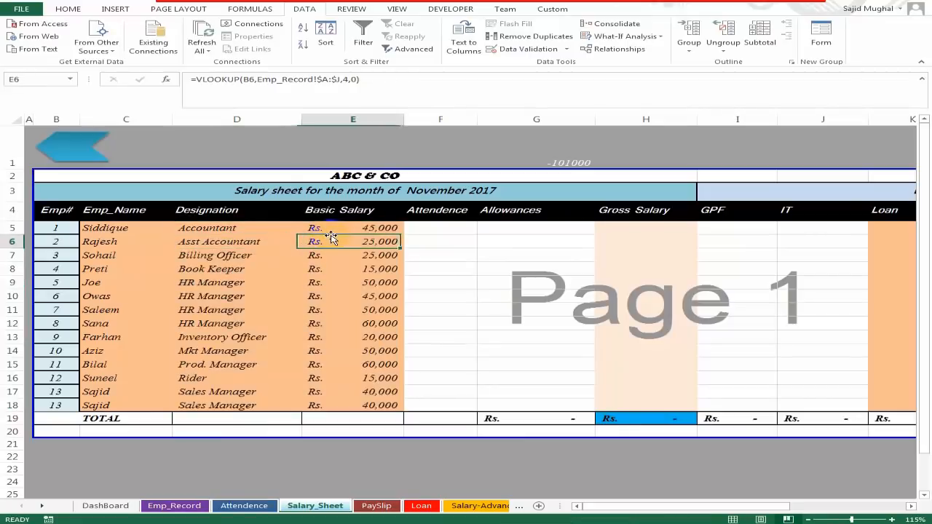
- Test the row 5 lookups by changing the Emp# in B5 to 2 and back to 1
click(57, 228)
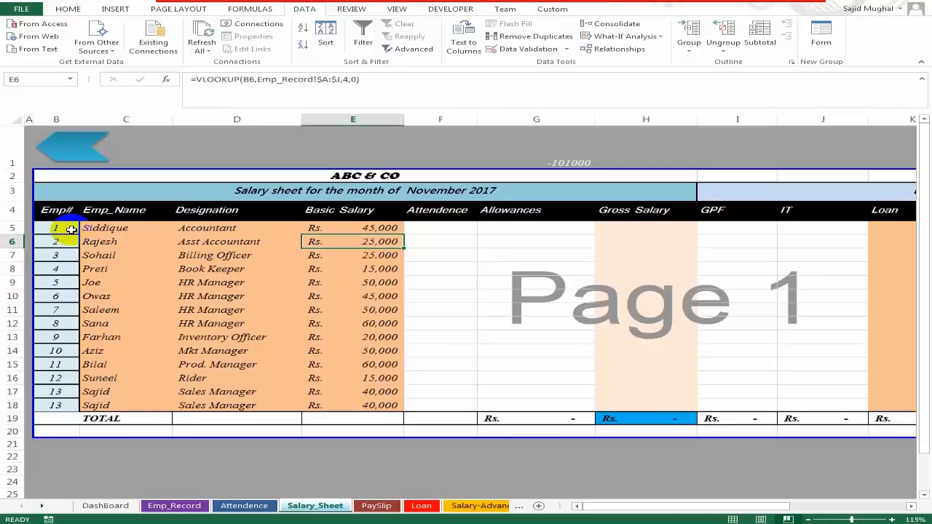
text(2)
key(ctrl+Return)
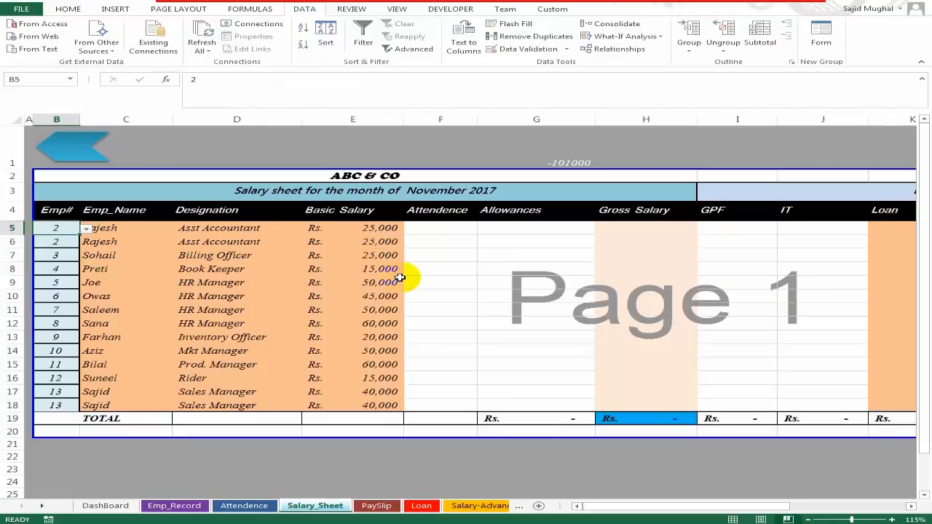
text(1)
key(ctrl+Return)
key(Right)
key(Left)
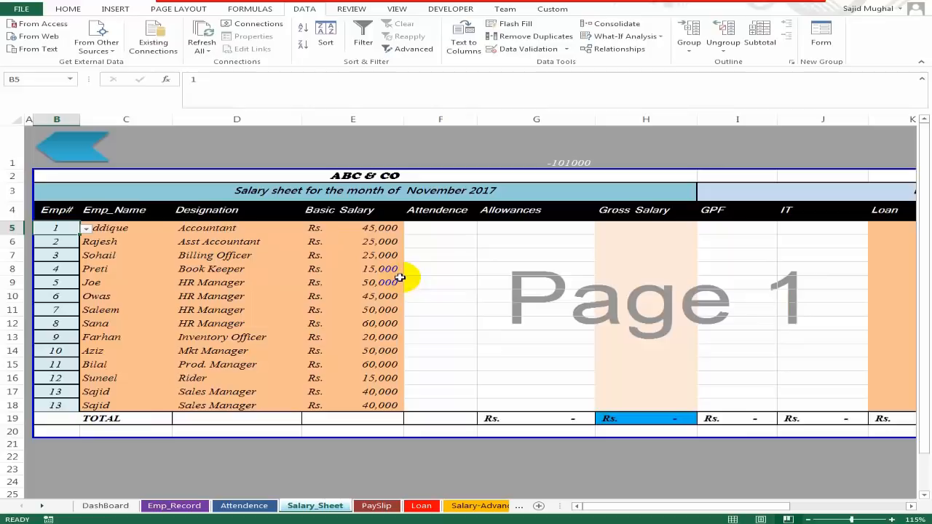
click(56, 116)
click(66, 319)
click(116, 312)
click(353, 297)
click(440, 227)
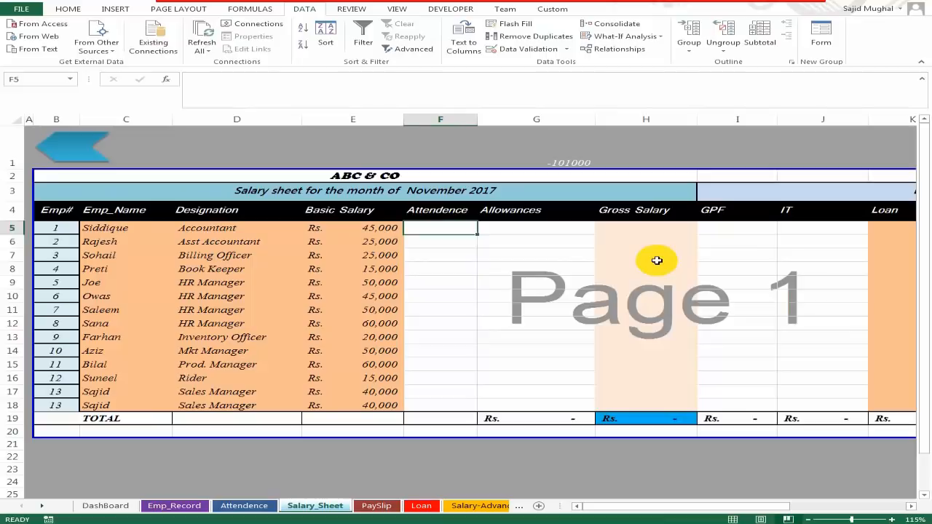
key(Left)
key(Right)
text(=vlo)
key(Tab)
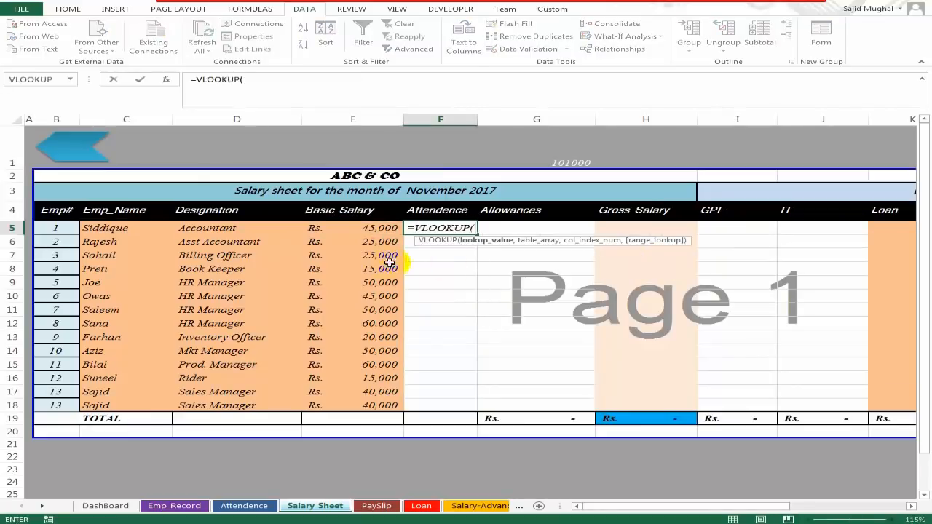
click(63, 231)
text(,)
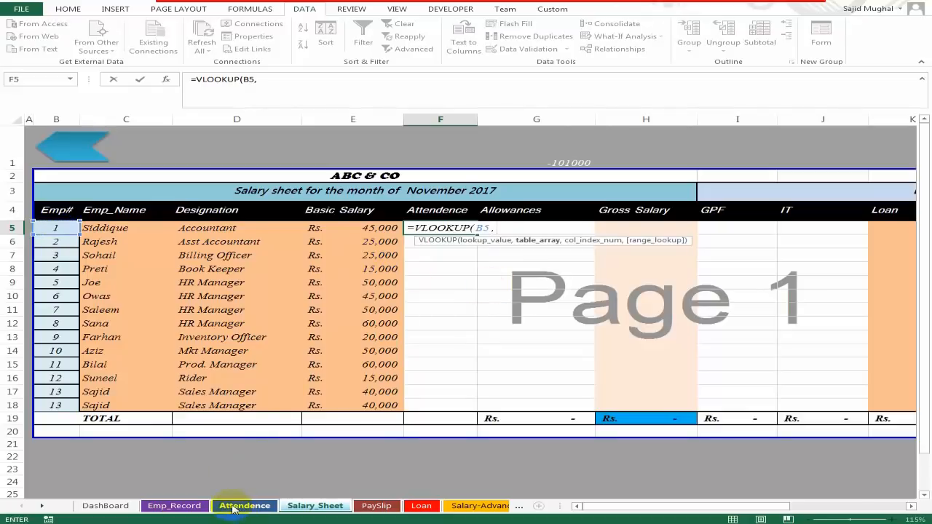
click(244, 505)
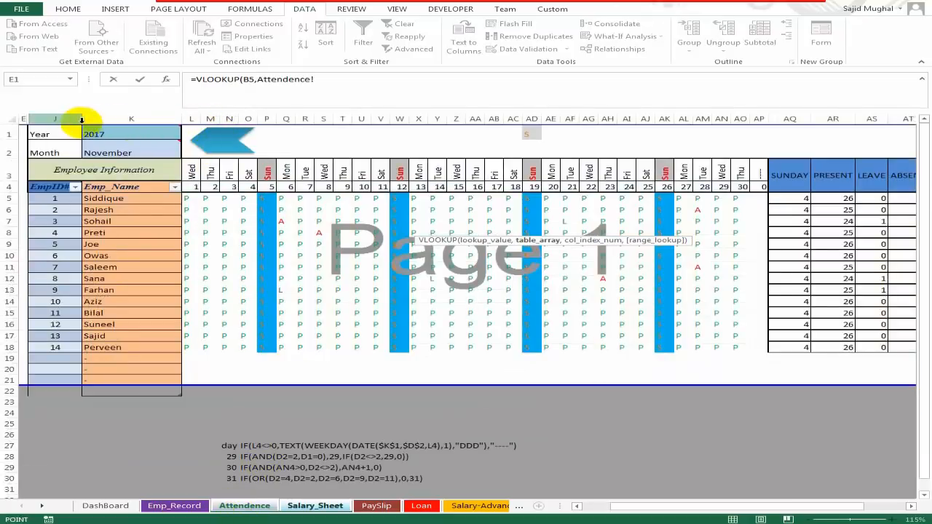
drag(40, 118, 806, 125)
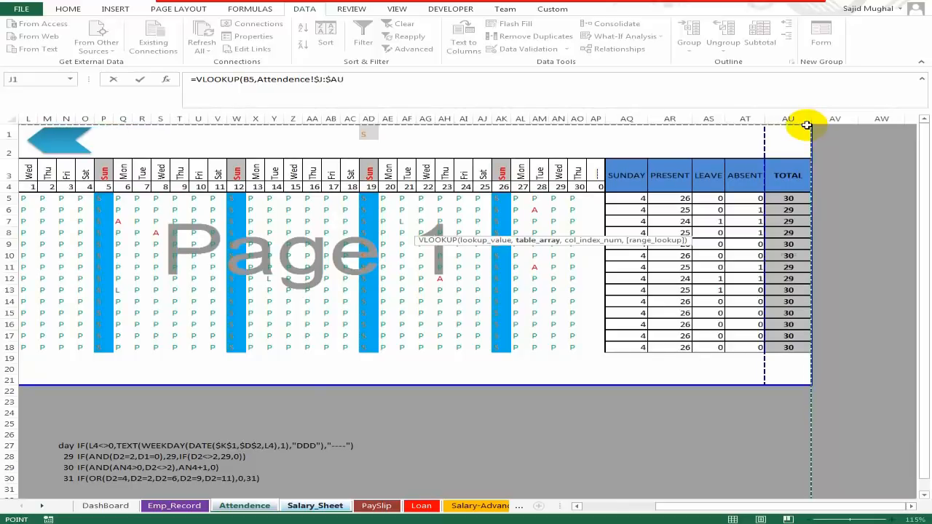
text(,)
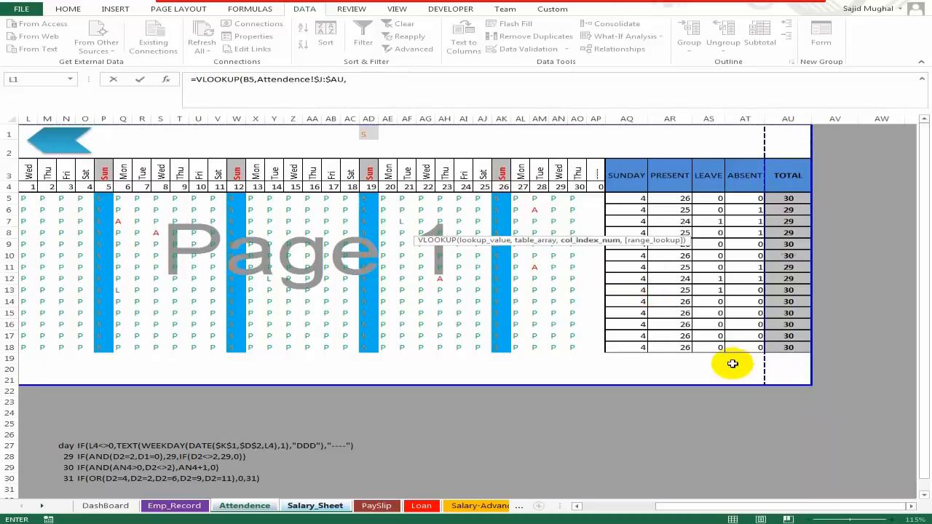
drag(757, 511, 593, 501)
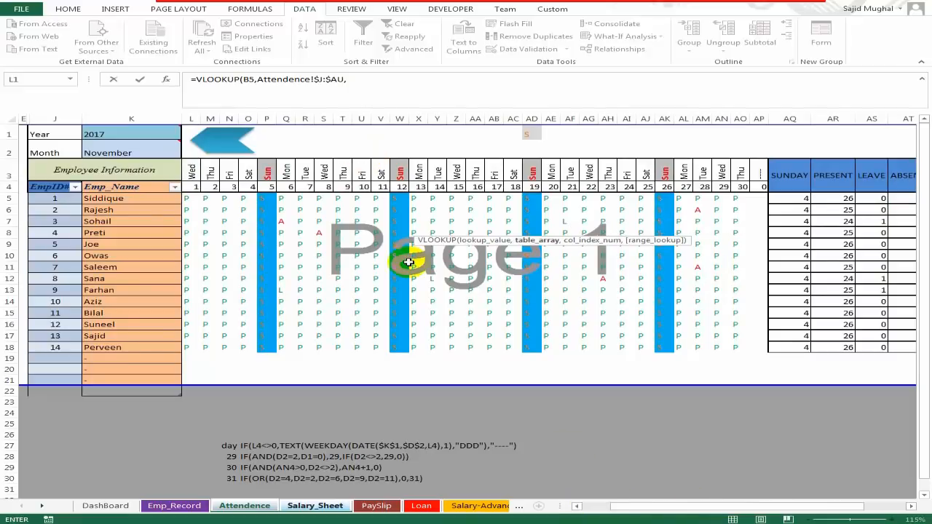
key(Escape)
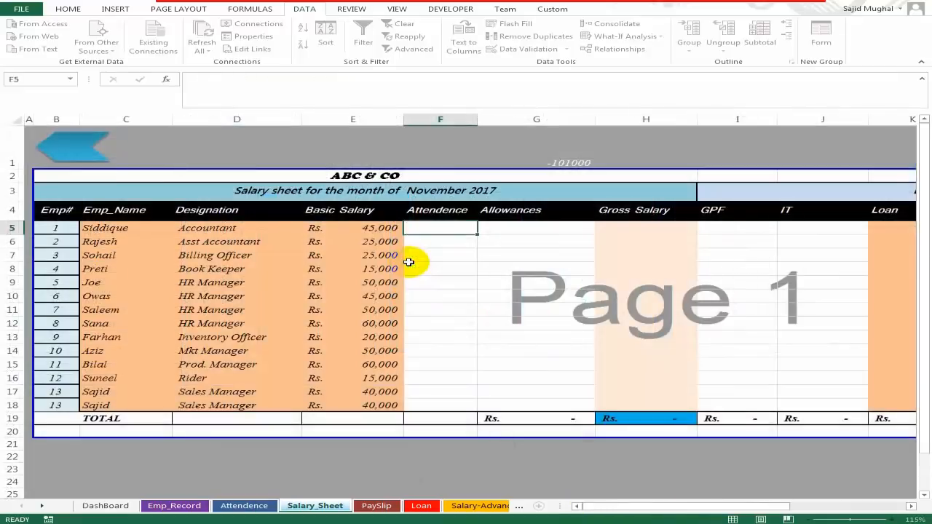
- Number the columns J to AU in row 23 of the Attendence sheet with a series starting 1, 2 to find the TOTAL column's index
key(ctrl+Page_Down)
key(ctrl+Page_Down)
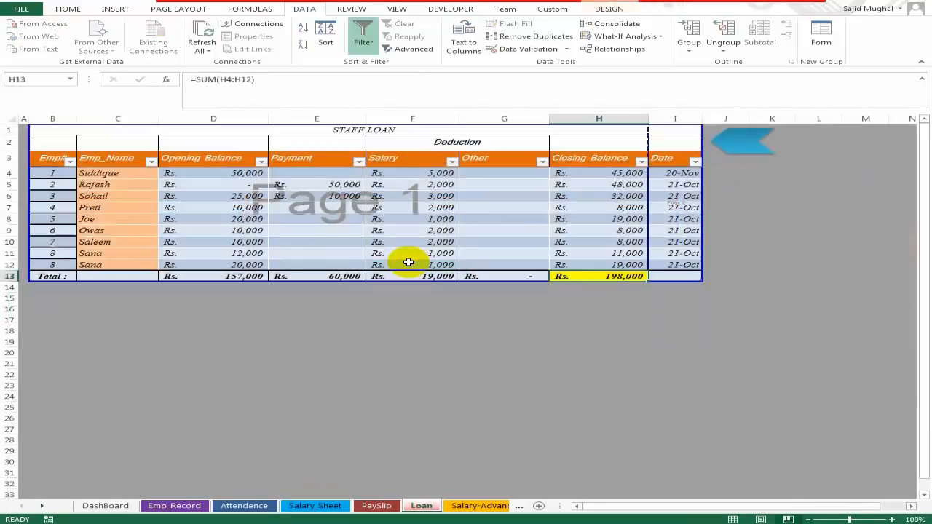
click(244, 506)
click(65, 393)
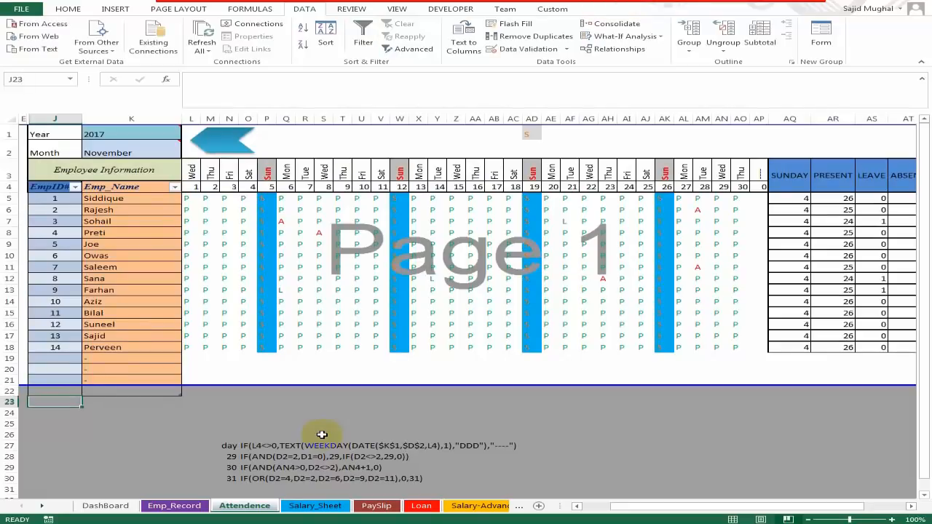
key(Down)
text(1)
key(Return)
key(Up)
key(Right)
text(2)
key(Return)
key(Left)
key(shift+Right)
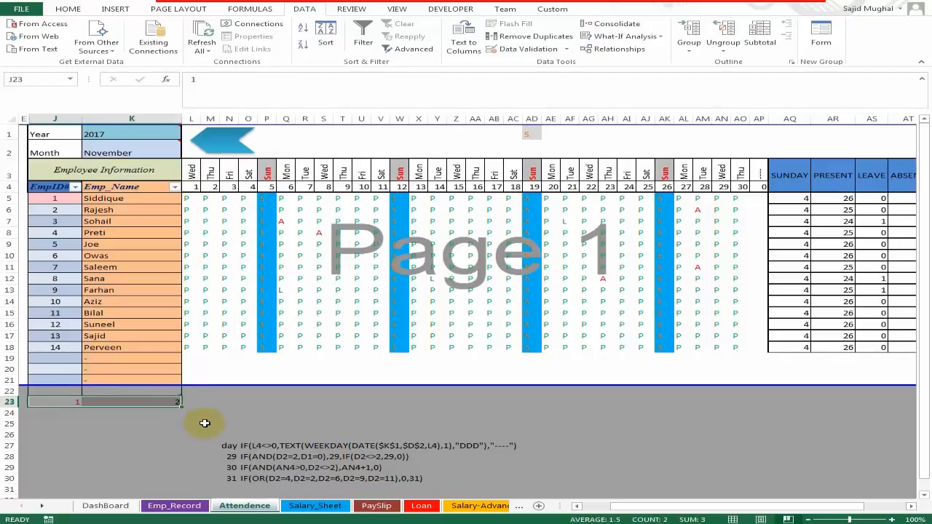
drag(184, 412, 794, 402)
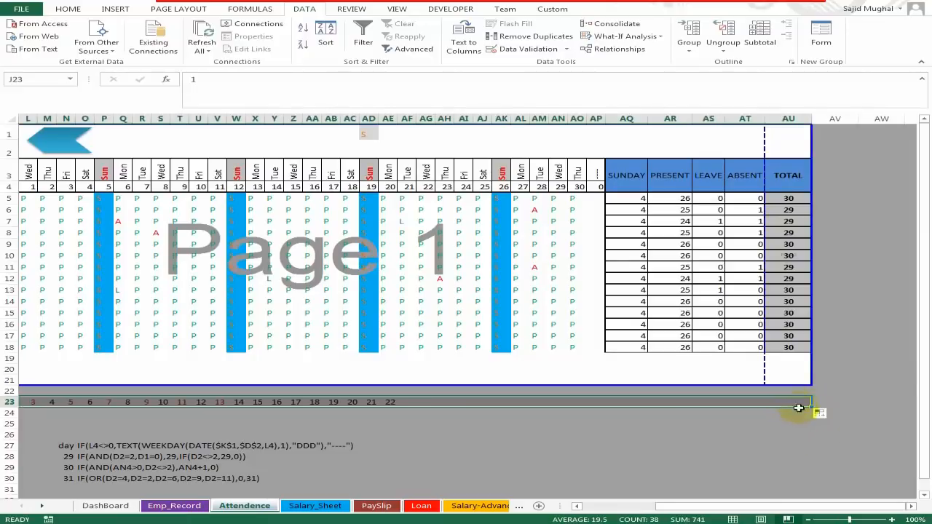
click(797, 402)
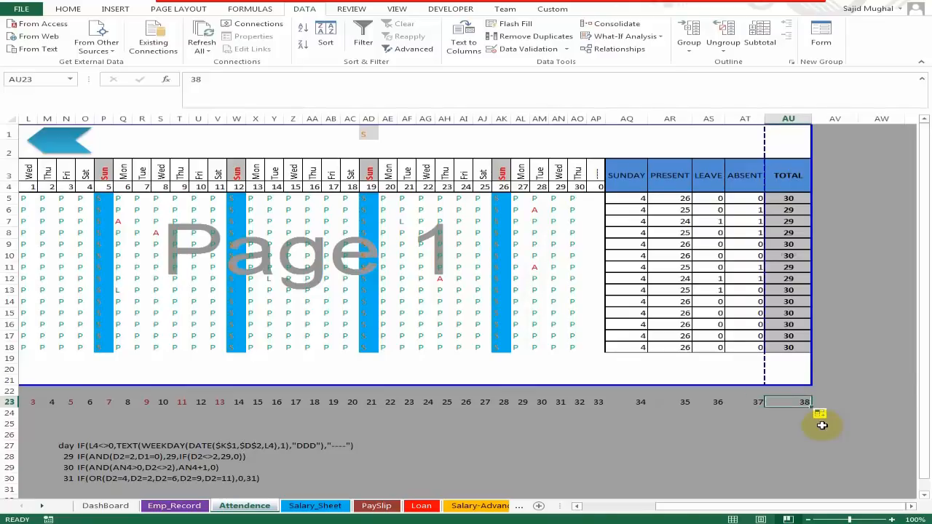
- Clear the helper column numbers from row 23 of the Attendence sheet
key(ctrl+shift+Left)
key(Delete)
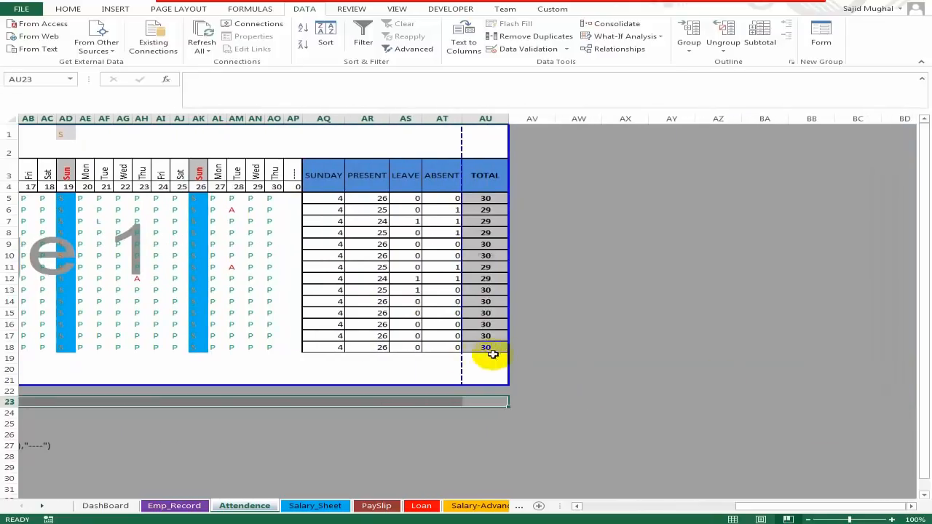
click(482, 421)
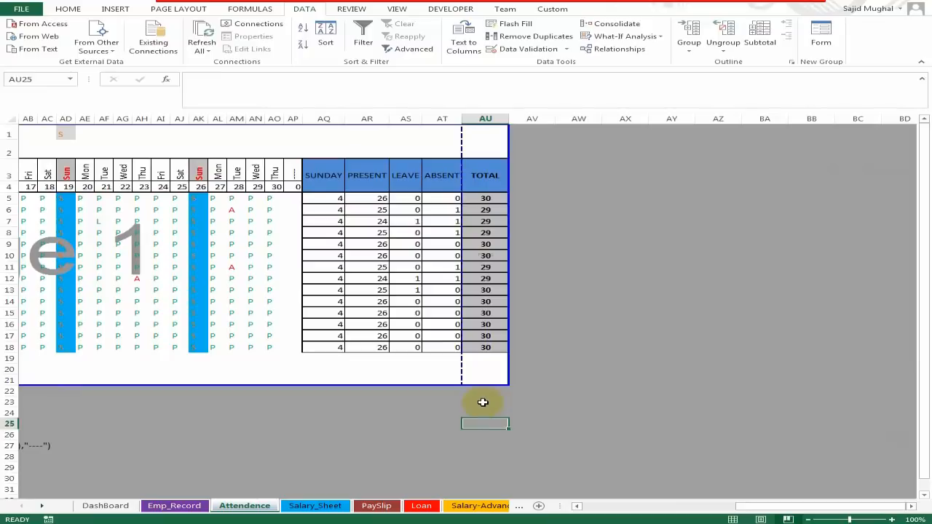
- Look up the first employee's total attendance in F5 of Salary_Sheet with =VLOOKUP(B5,Attendence!$J:$AU,38,0)
click(315, 505)
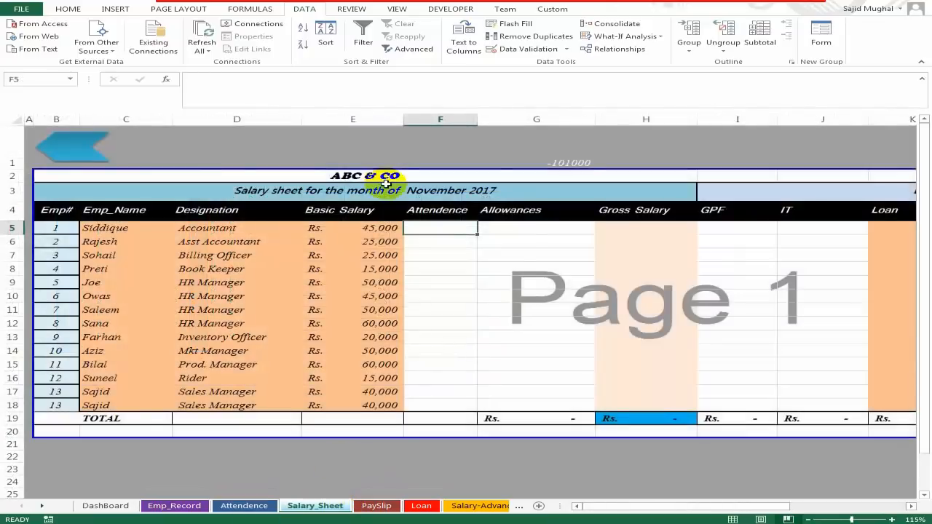
text(=vlo)
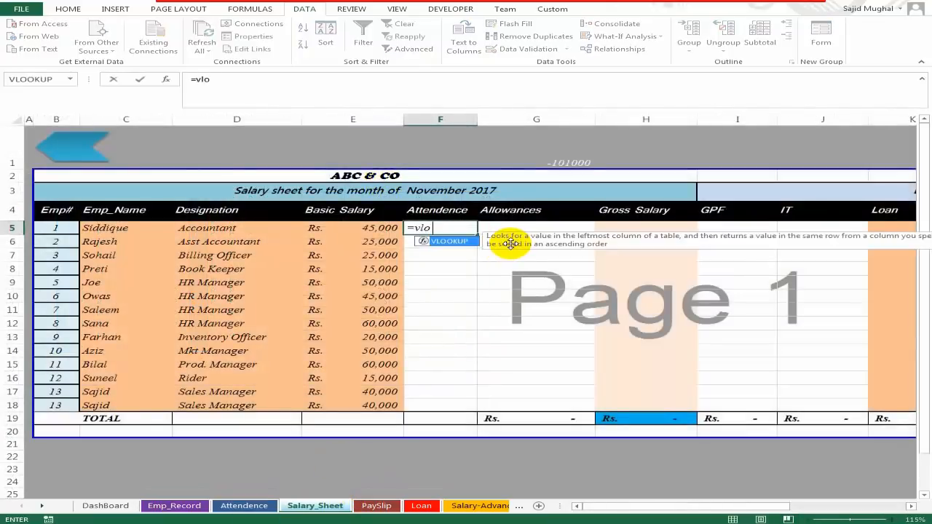
key(Tab)
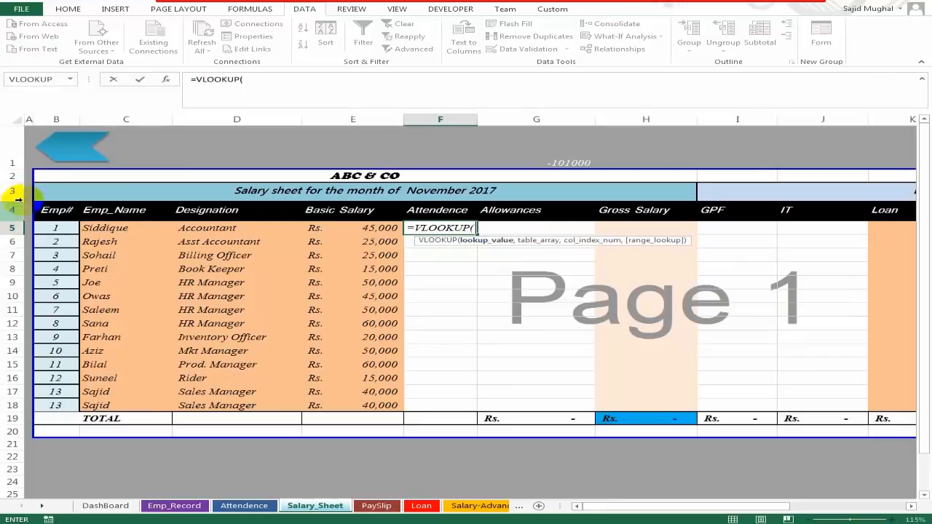
click(56, 228)
text(,)
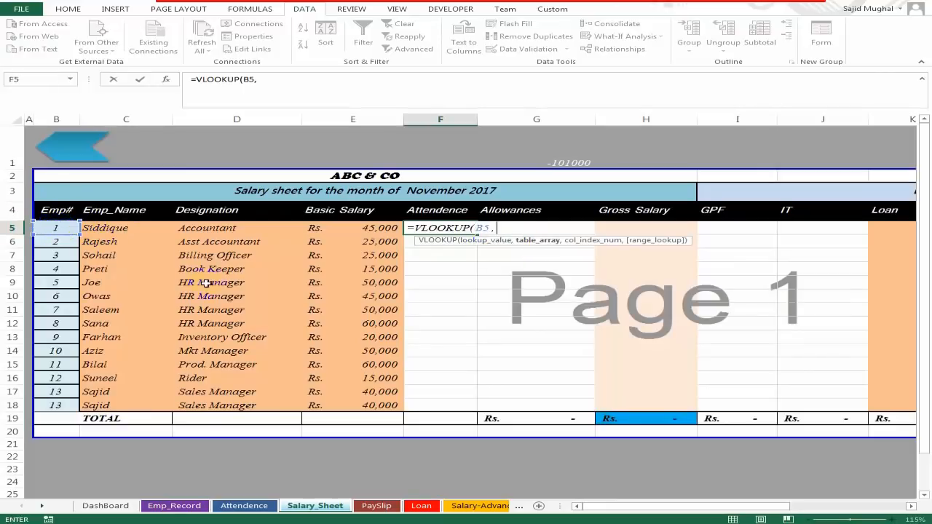
click(225, 514)
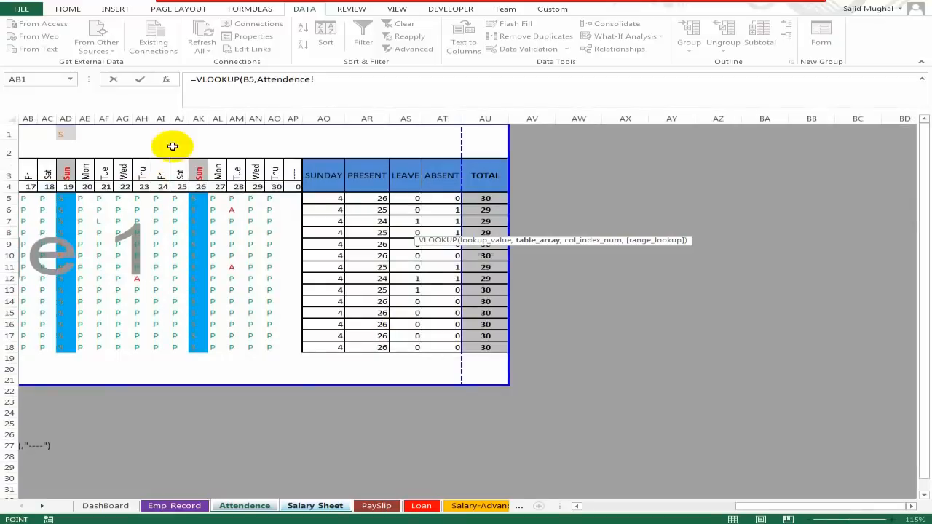
drag(487, 118, 40, 135)
text(,38)
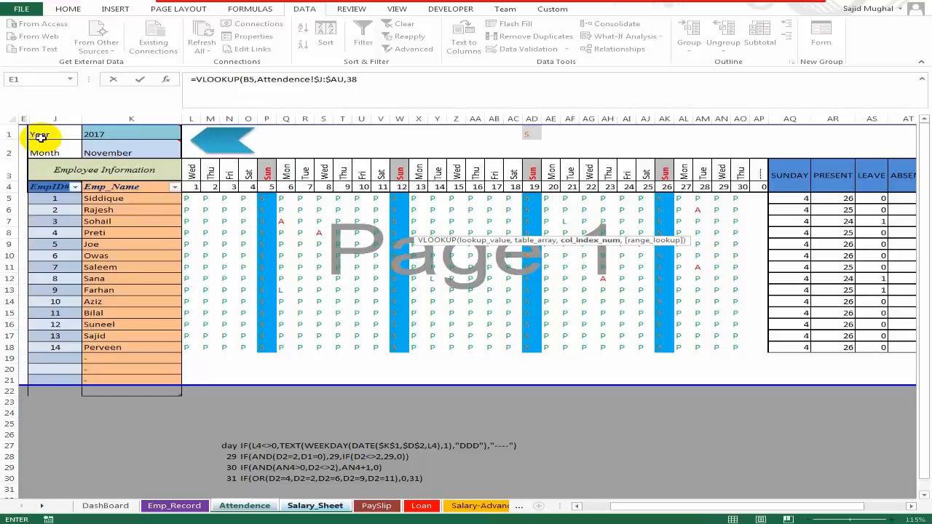
text(,0)
key(Return)
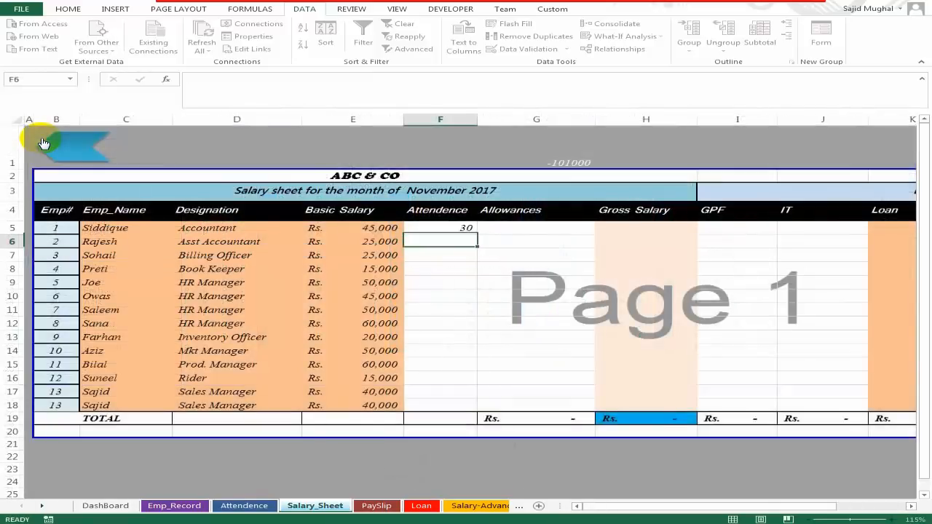
- Fill the Attendence lookup from F5 down through row 18
key(Up)
key(shift+Down)
key(shift+Down)
key(shift+Down)
key(shift+Down)
key(shift+Down)
key(shift+Down)
key(shift+Down)
key(shift+Down)
key(shift+Down)
key(shift+Down)
key(shift+Down)
key(shift+Down)
key(shift+Down)
key(shift+Down)
key(shift+Up)
key(ctrl+d)
- Compare the filled attendance values with the TOTAL column on the Attendence sheet
key(Down)
key(Down)
key(Up)
key(Up)
key(Left)
key(Left)
key(Left)
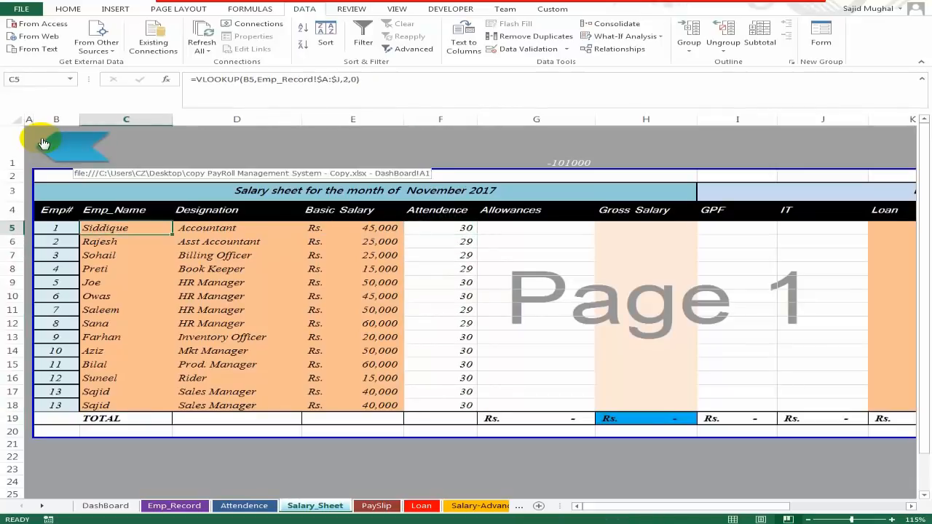
click(246, 505)
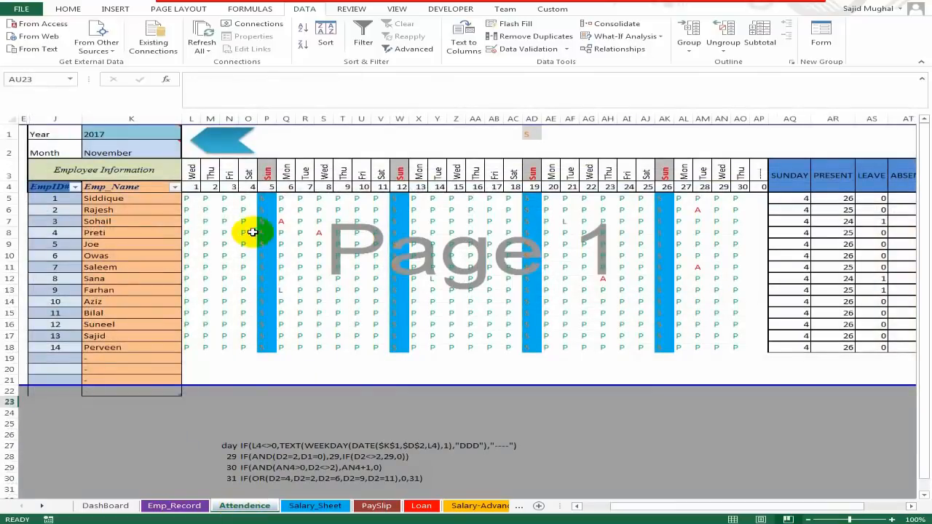
click(843, 201)
key(Up)
key(Right)
key(Right)
key(Down)
key(Right)
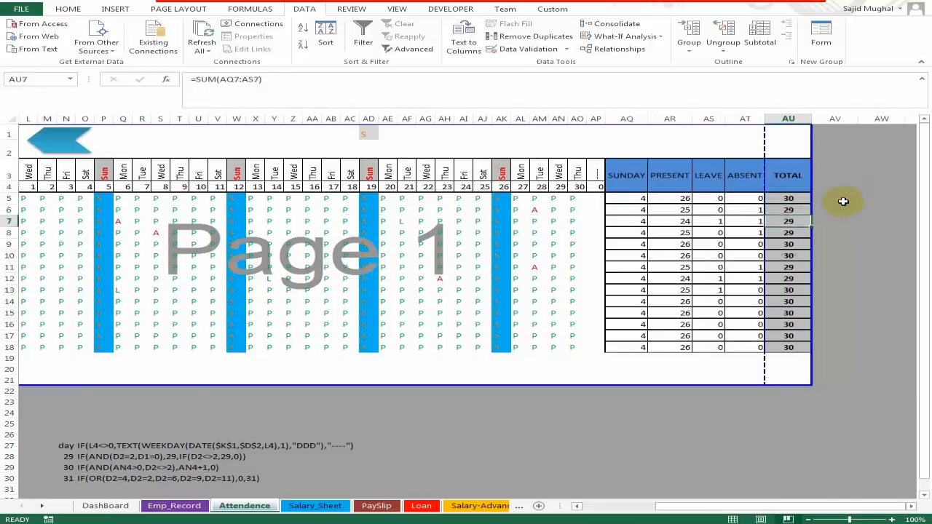
- Look up the first employee's Line Total of allowances in G5 of Salary_Sheet with =VLOOKUP(B5,Allowances!$B:$I,8,0)
key(ctrl+Page_Down)
key(Right)
key(Right)
key(Right)
key(Right)
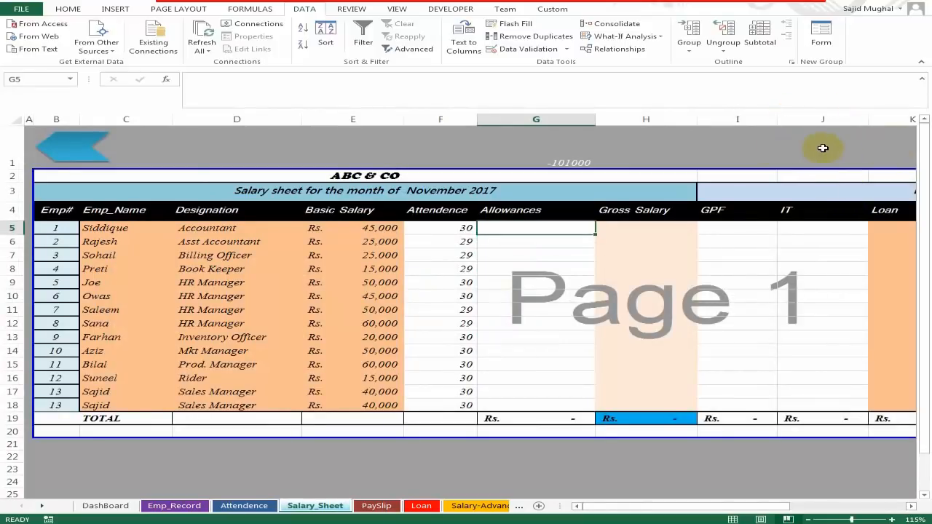
text(=VLOOKUP()
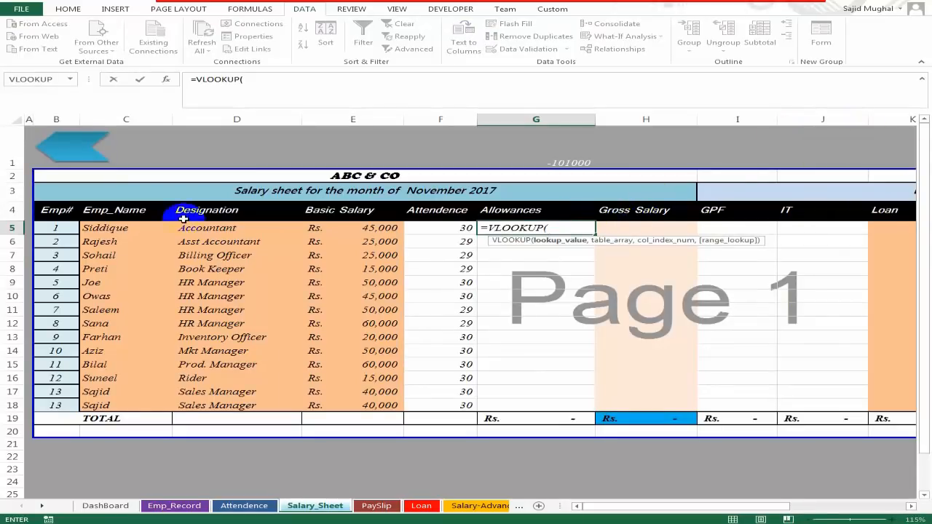
click(53, 228)
text(,)
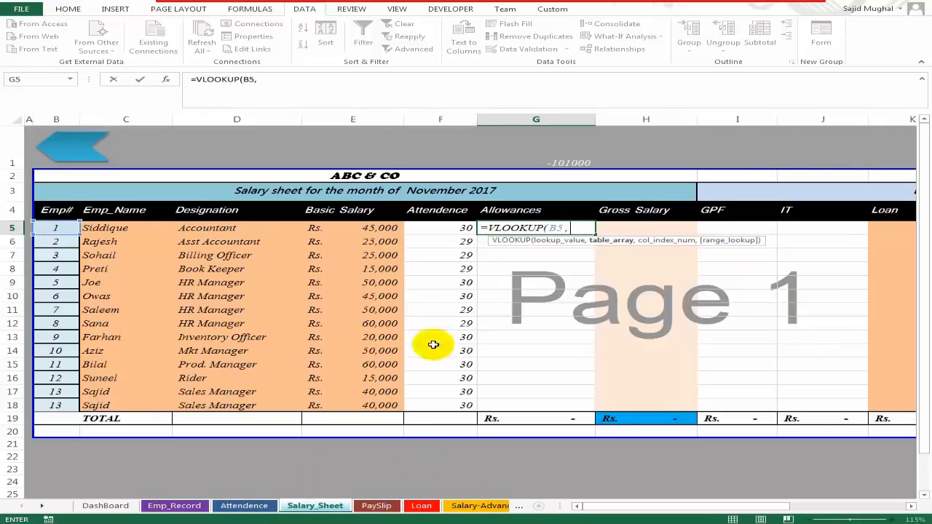
click(485, 509)
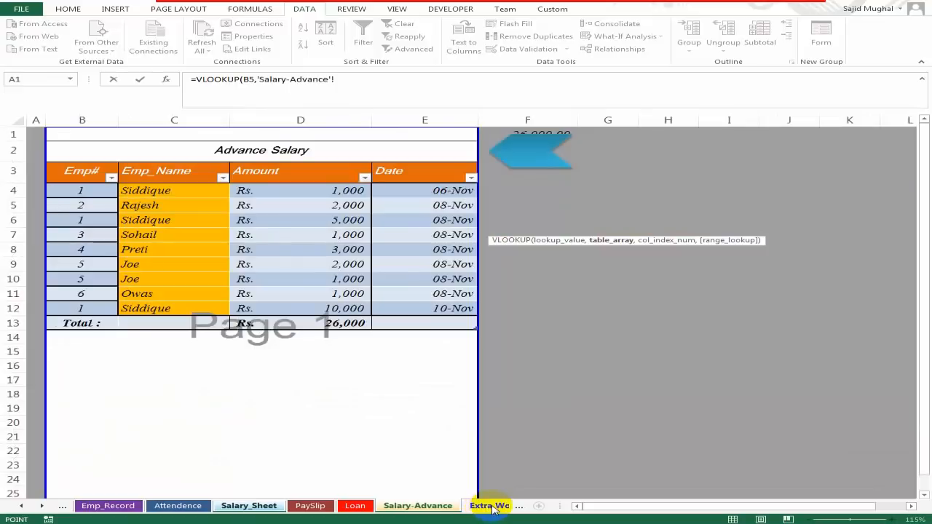
click(484, 508)
click(486, 509)
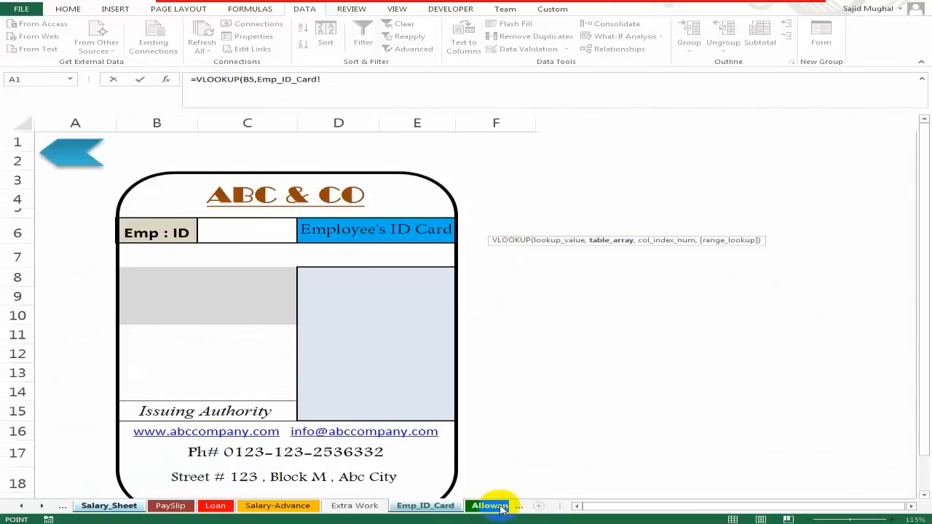
click(487, 507)
drag(72, 119, 536, 118)
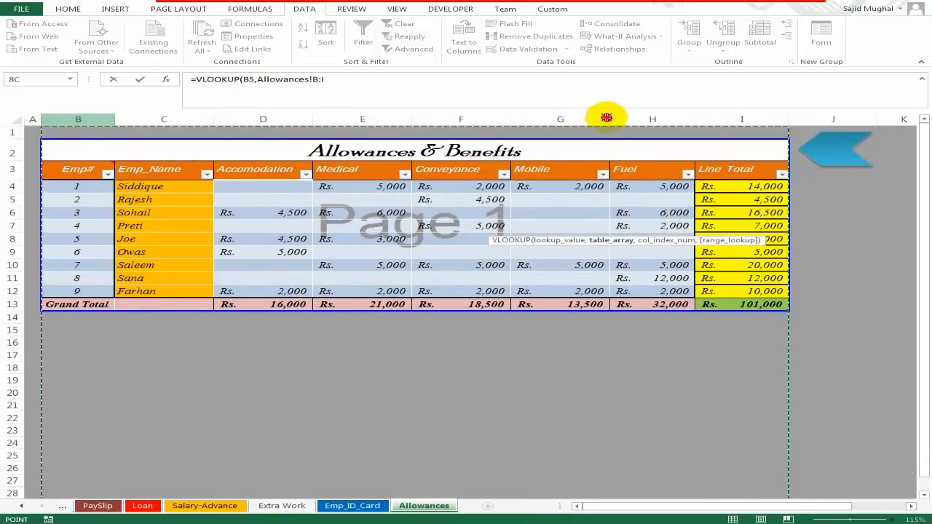
drag(606, 116, 604, 115)
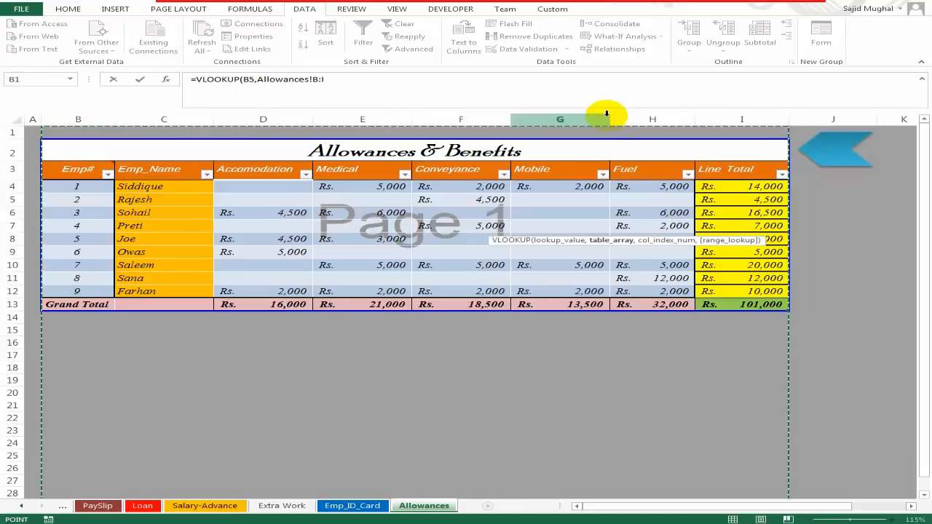
key(F4)
text(,8)
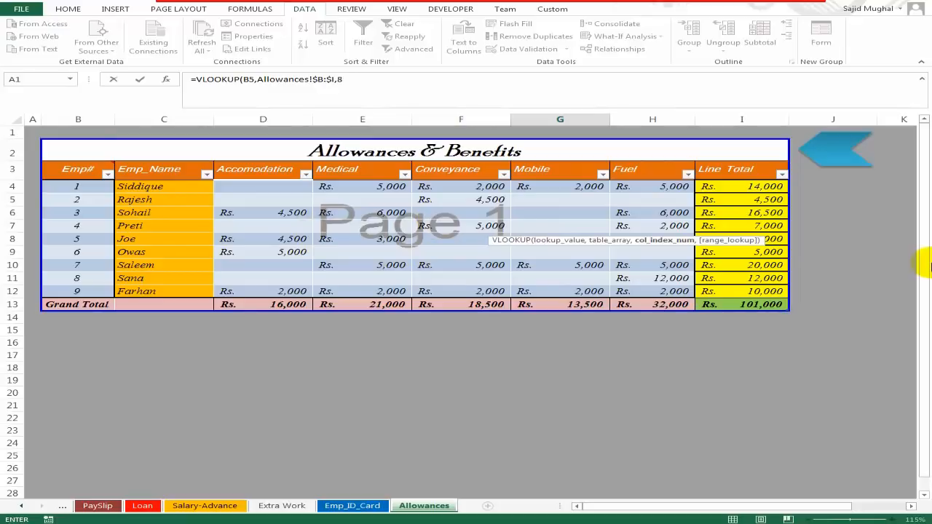
text(,0)
key(Return)
- Fill the Allowances lookup from G5 down through row 18
key(shift+Down)
key(shift+Down)
key(shift+Down)
key(shift+Down)
key(shift+Down)
key(shift+Down)
key(shift+Down)
key(shift+Down)
key(shift+Down)
key(shift+Down)
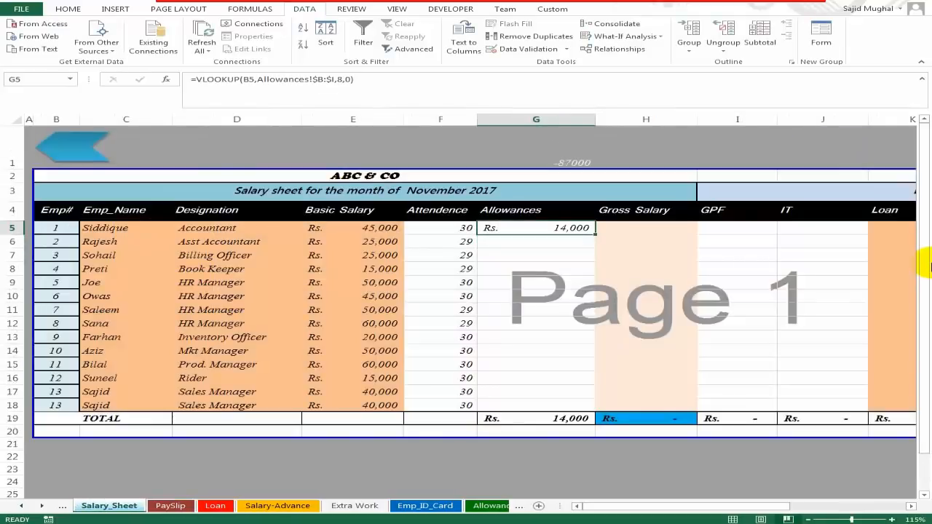
key(shift+Down)
key(shift+Down)
key(shift+Down)
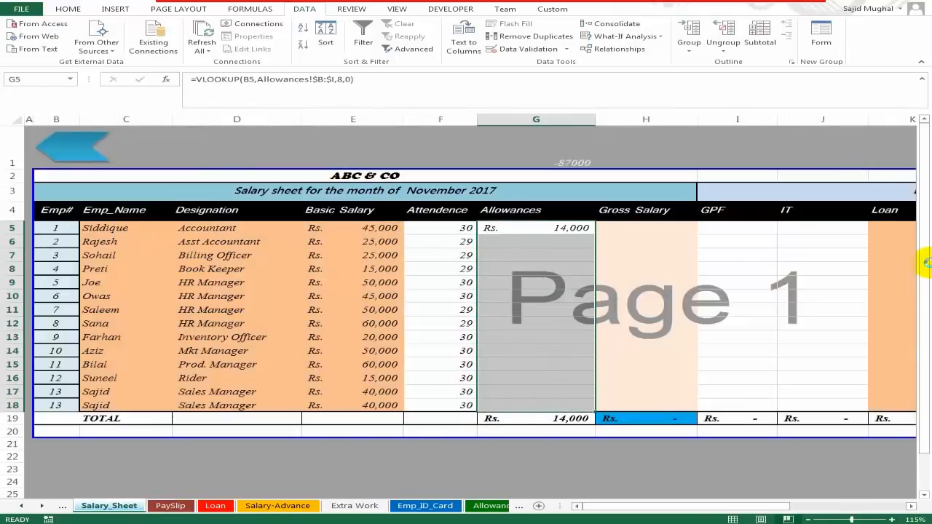
key(ctrl+d)
- Examine the filled Allowances lookups, comparing rows 5 to 13 with rows 14 to 18
key(Down)
key(Down)
key(Down)
key(Down)
key(Down)
key(Down)
key(Down)
key(Down)
key(Down)
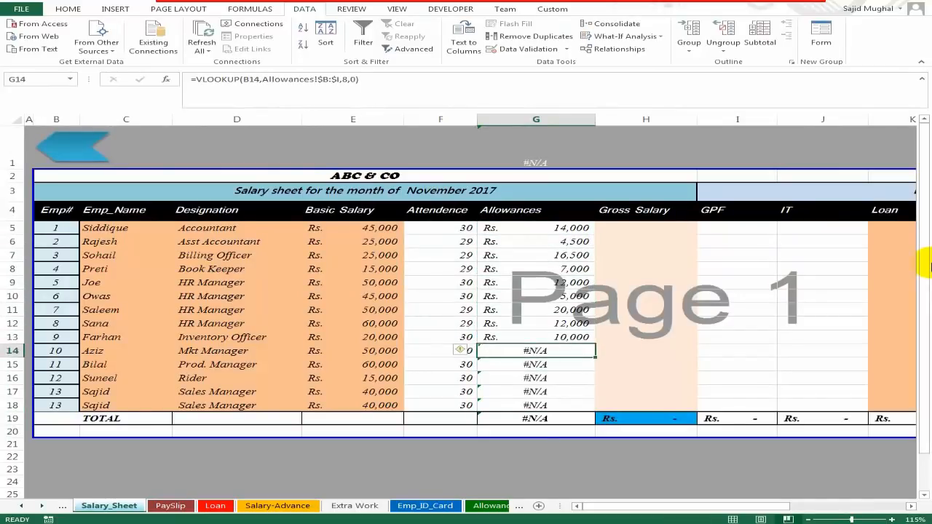
click(557, 367)
click(275, 353)
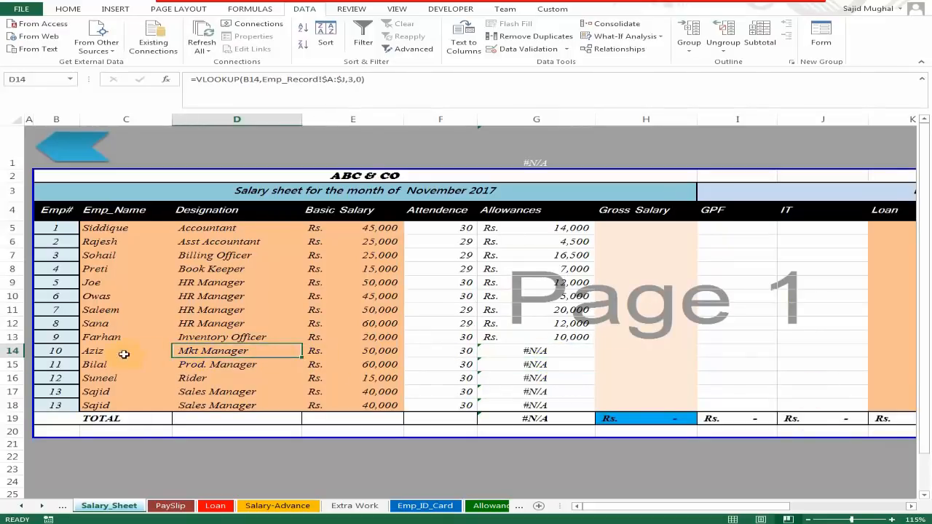
click(553, 340)
click(549, 228)
click(562, 352)
click(564, 394)
click(559, 230)
key(Down)
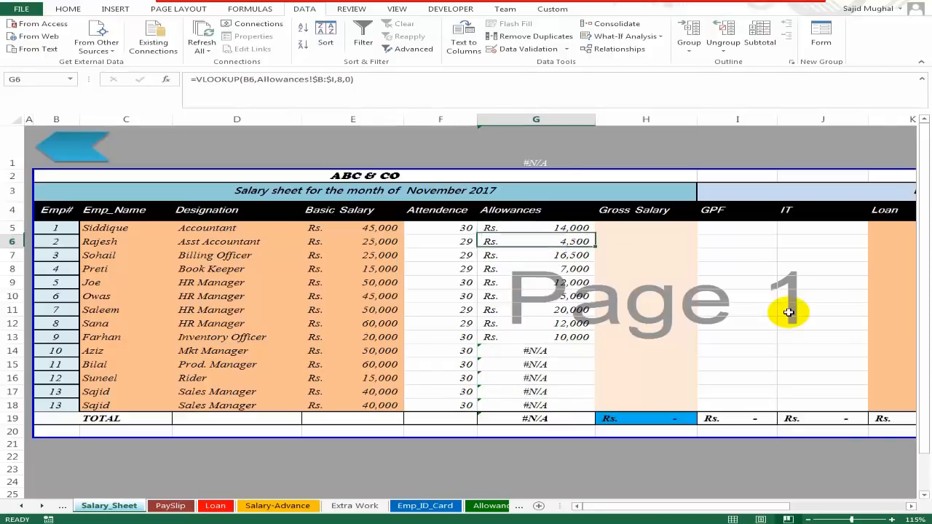
- Wrap the allowance lookup in G5 with IFERROR to return 0 on errors: =IFERROR(VLOOKUP(B5,Allowances!$B:$I,8,0),0)
key(Up)
key(F2)
key(Left)
key(Left)
key(Left)
key(Left)
key(Left)
key(Left)
key(Left)
key(Left)
key(Left)
key(Left)
key(Left)
key(Left)
key(Left)
key(Left)
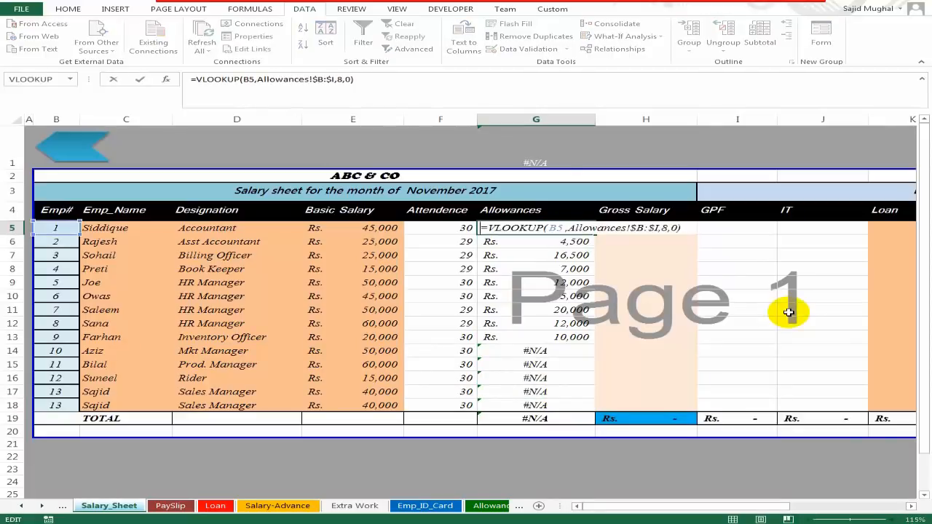
text(if)
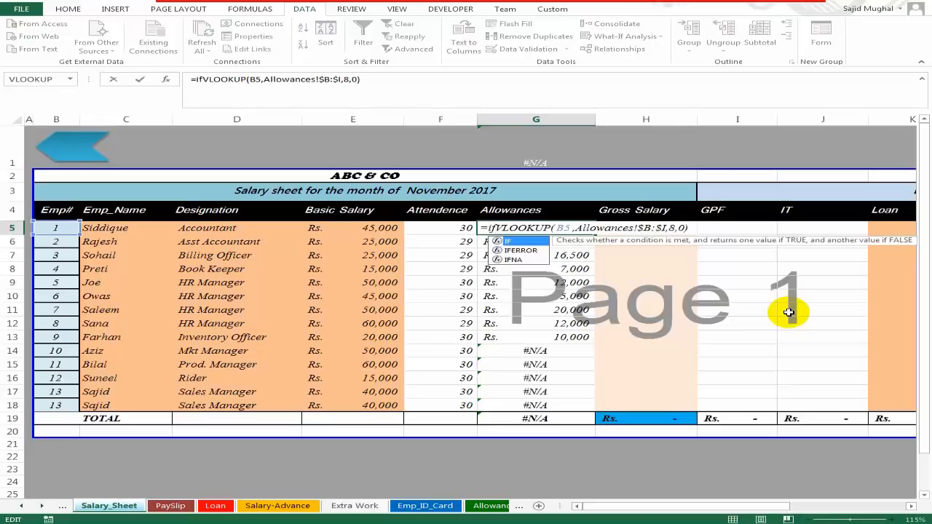
key(Down)
key(Tab)
key(Right)
key(Right)
key(Right)
key(Right)
key(Right)
key(Right)
key(Right)
key(Right)
key(Right)
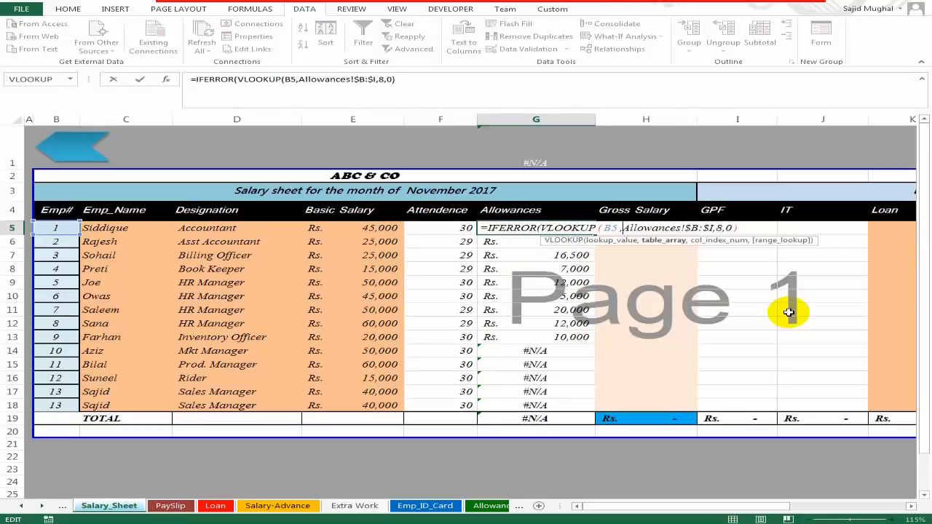
key(Right)
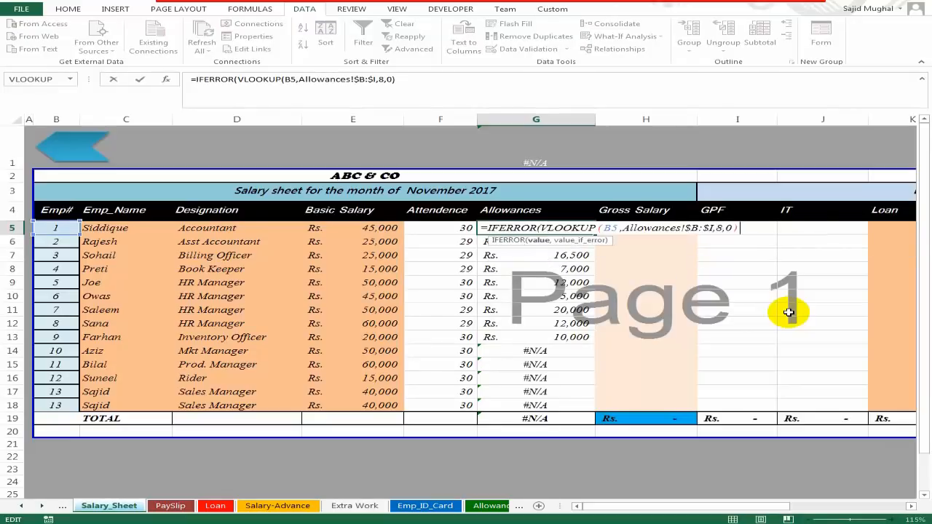
text(,0)
key(Return)
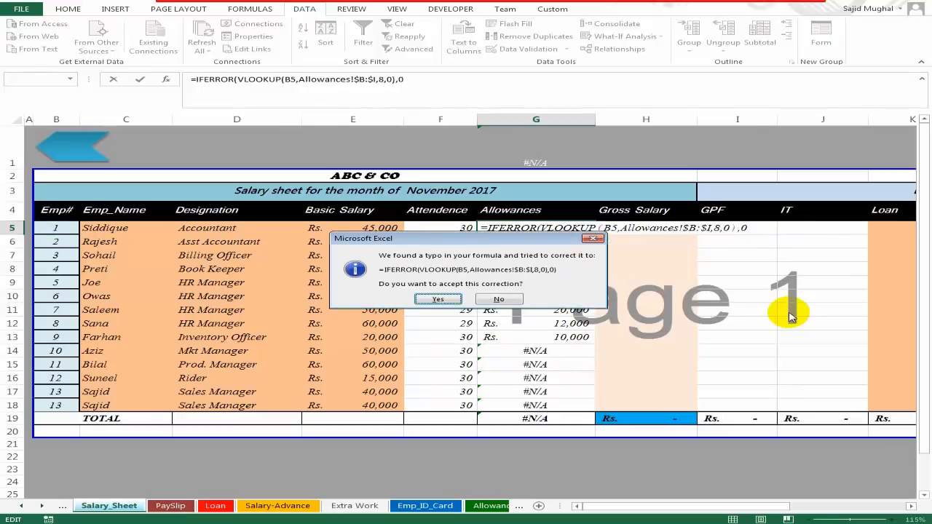
key(Return)
- Fill the IFERROR allowance formula from G5 down through row 18
key(Up)
key(shift+Down)
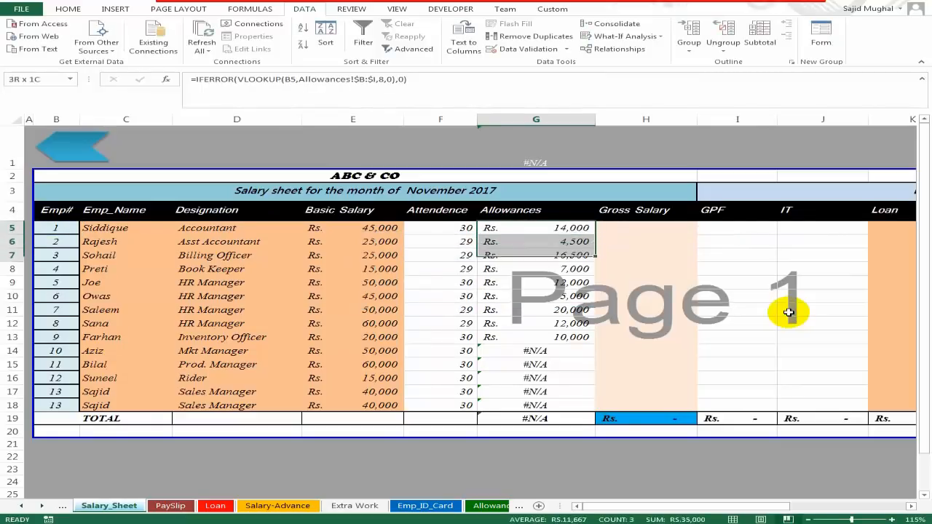
key(shift+Down)
key(shift+Down)
key(shift+Down)
key(shift+Down)
key(shift+Down)
key(shift+Down)
key(shift+Down)
key(shift+Down)
key(shift+Down)
key(shift+Down)
key(shift+Down)
key(shift+Down)
key(ctrl+d)
- Check the Allowances column down to row 14 for employees without an entry on the Allowances sheet
key(Down)
key(Down)
key(Down)
key(Down)
key(Down)
key(Down)
key(Down)
key(Down)
key(Down)
key(Right)
key(Right)
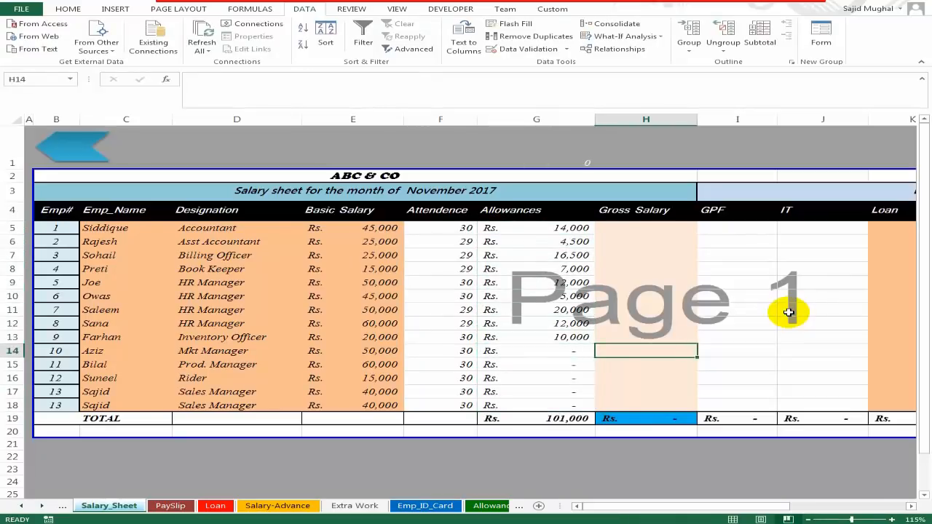
key(Left)
key(Left)
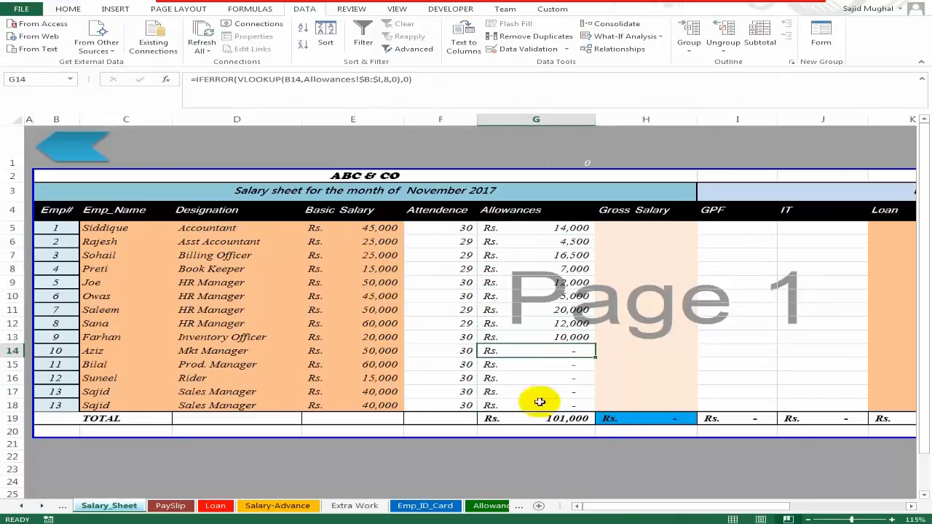
- Compare the Allowances total in G19 with the Line Total grand total on the Allowances sheet
click(572, 417)
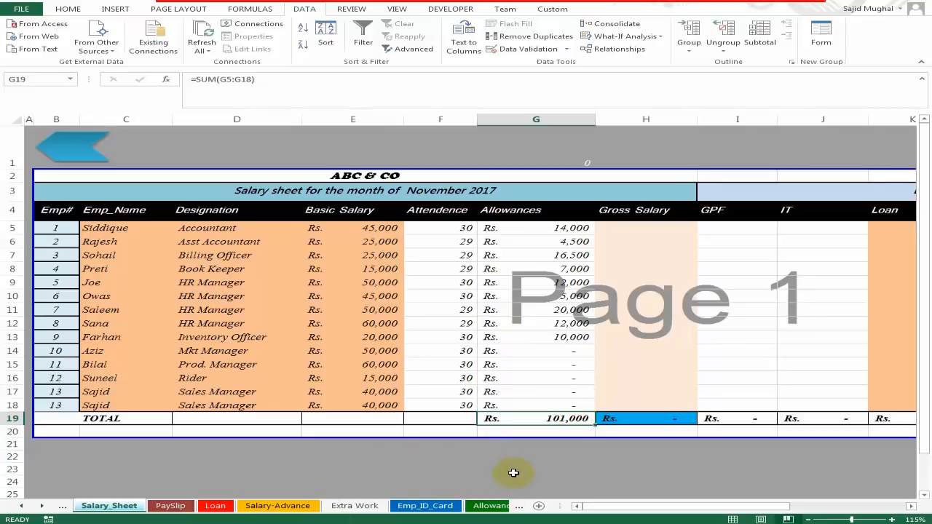
key(ctrl+Page_Down)
key(ctrl+Page_Down)
key(ctrl+Page_Down)
key(ctrl+Page_Down)
key(ctrl+Page_Down)
key(ctrl+Page_Down)
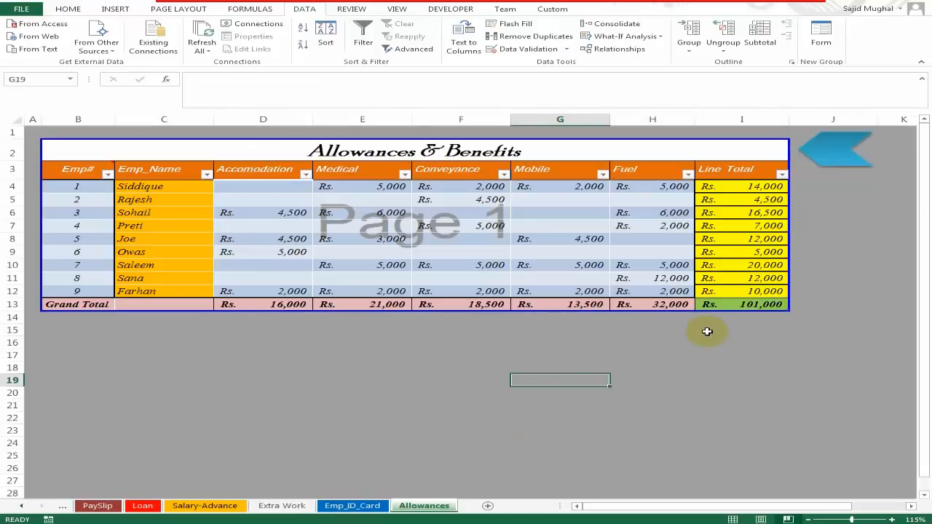
click(739, 304)
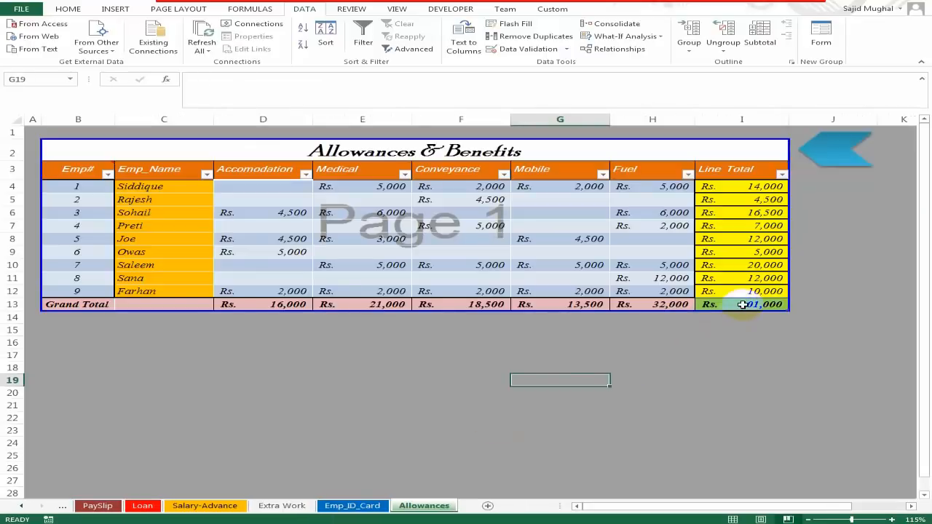
- Return to Salary_Sheet through the DashBoard and calculate the first employee's gross salary in H5 with =E5/30*F5+G5
click(853, 158)
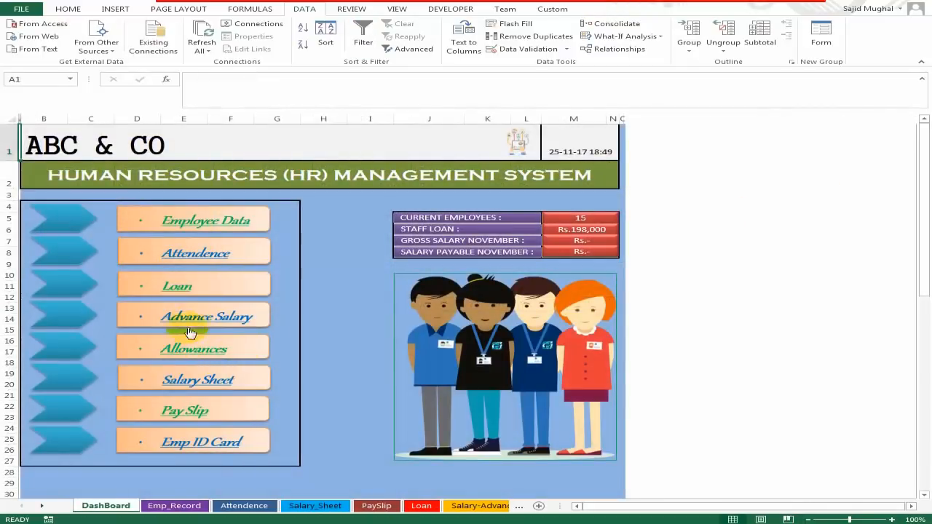
click(208, 380)
click(635, 227)
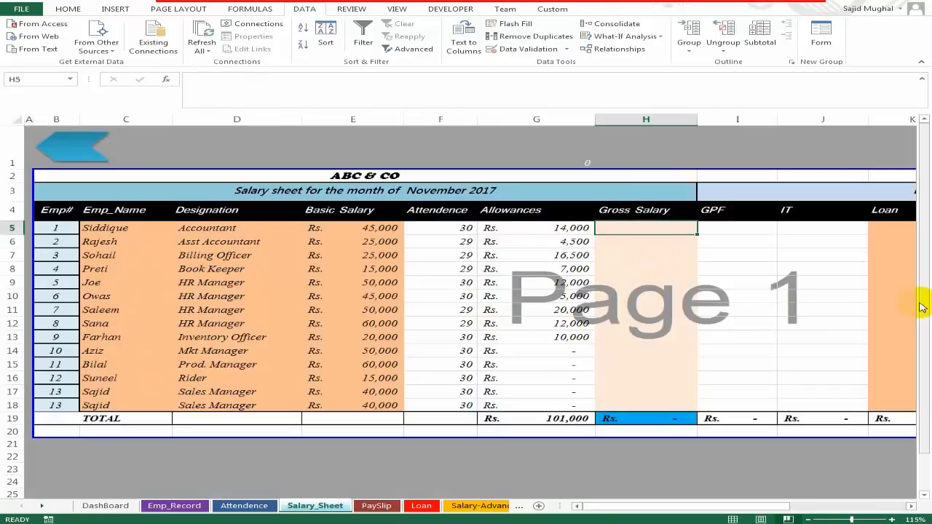
text(=)
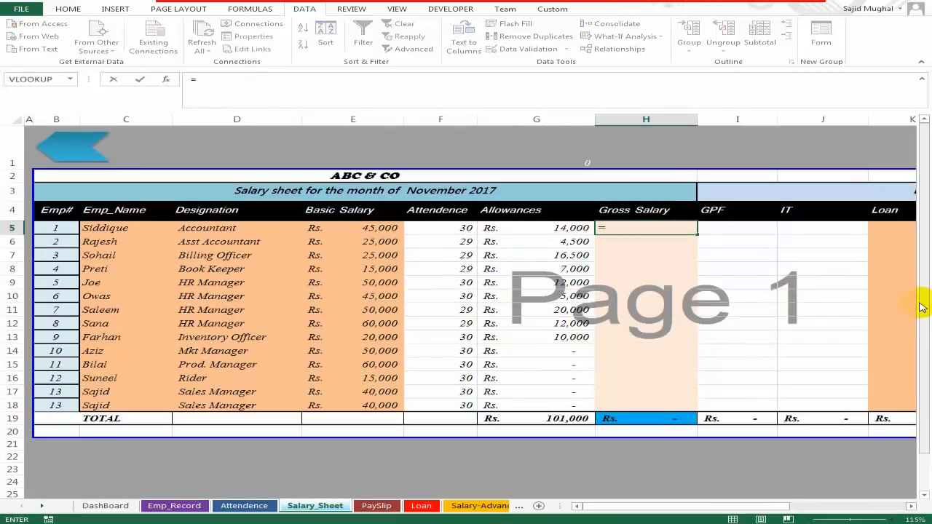
key(Left)
key(Left)
key(Left)
text(/)
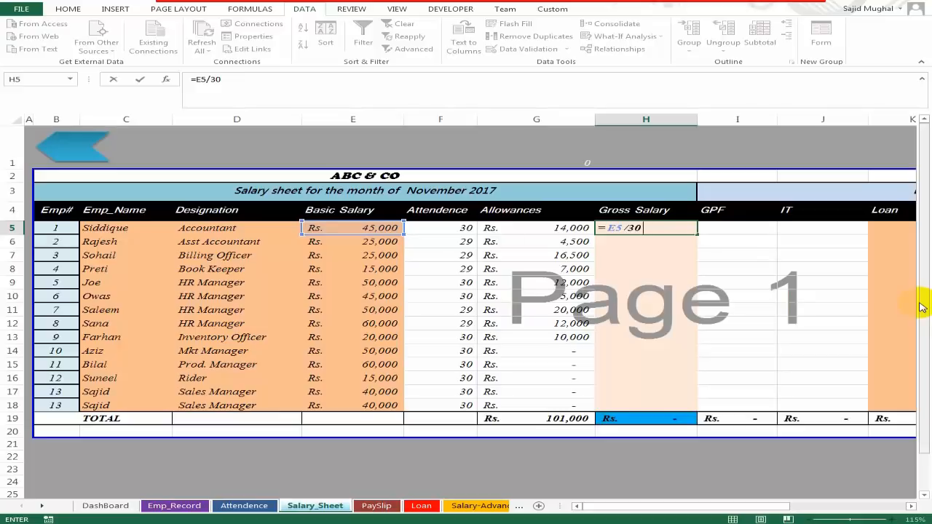
click(426, 230)
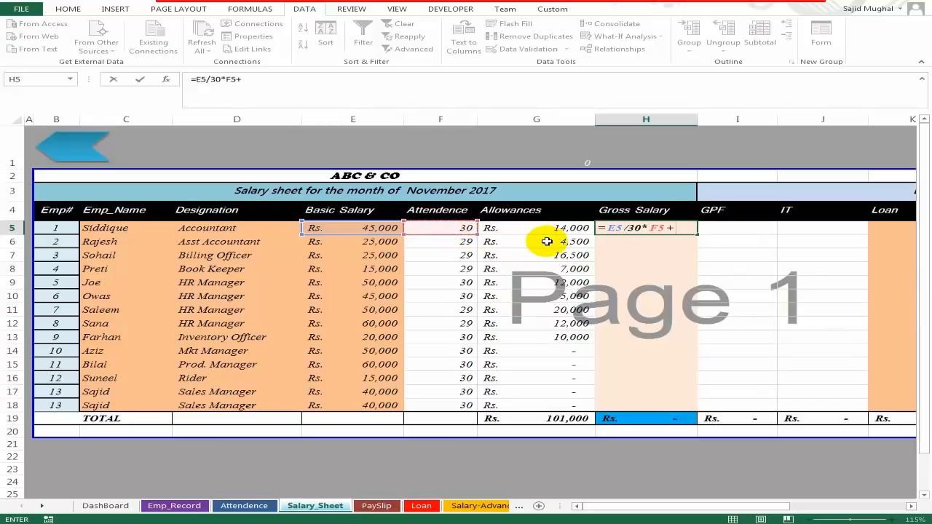
click(522, 229)
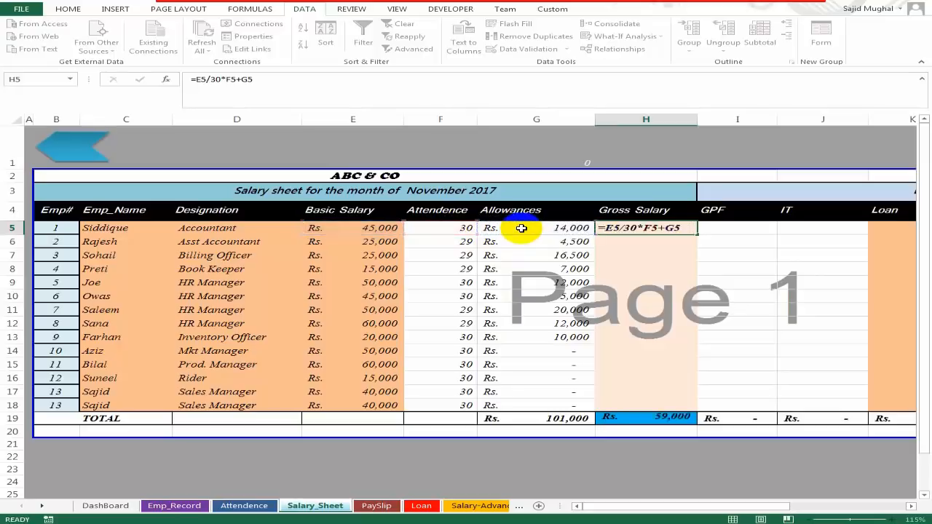
key(Return)
- Fill the Gross Salary formula from H5 down through row 18
key(Up)
key(shift+Down)
key(shift+Down)
key(shift+Down)
key(shift+Down)
key(shift+Down)
key(shift+Down)
key(shift+Down)
key(shift+Down)
key(shift+Down)
key(shift+Down)
key(shift+Down)
key(shift+Down)
key(shift+Down)
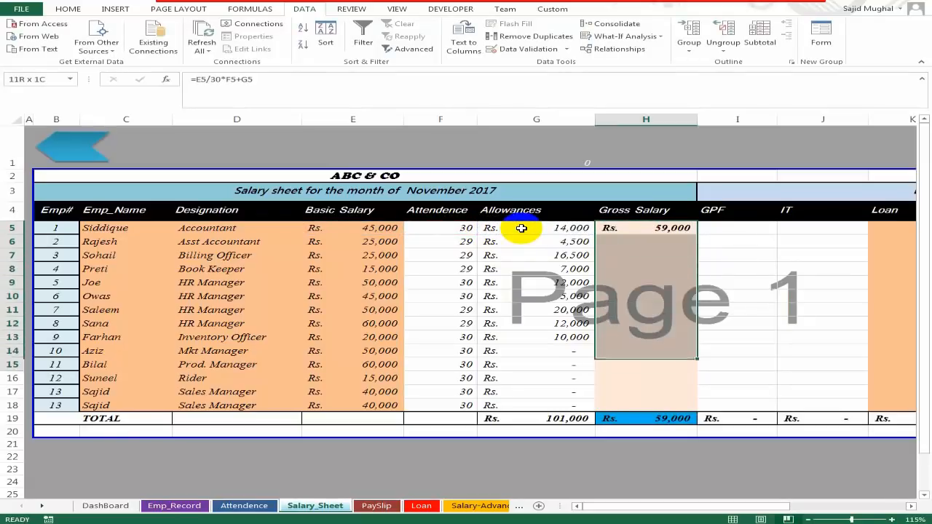
key(ctrl+d)
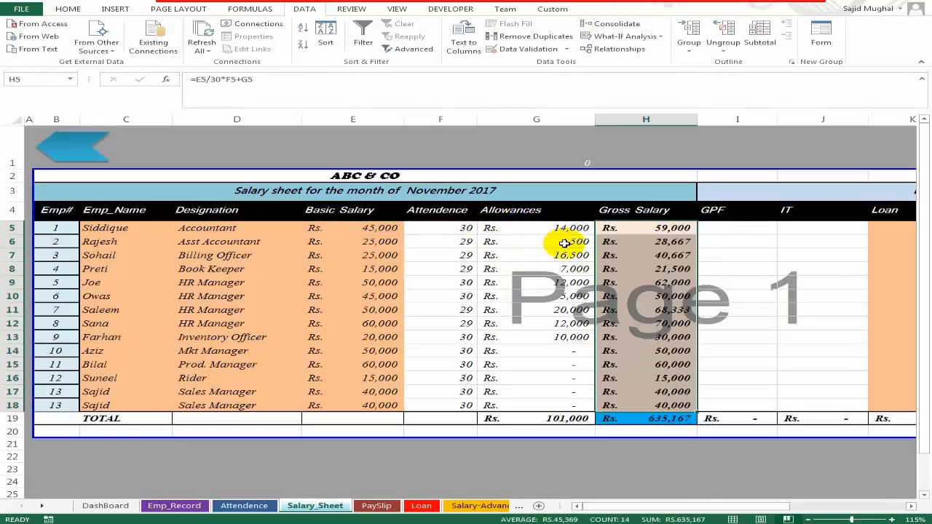
- Review the attendance and allowance values behind the filled gross salaries
click(447, 227)
click(444, 309)
click(441, 269)
key(Right)
key(Down)
key(Down)
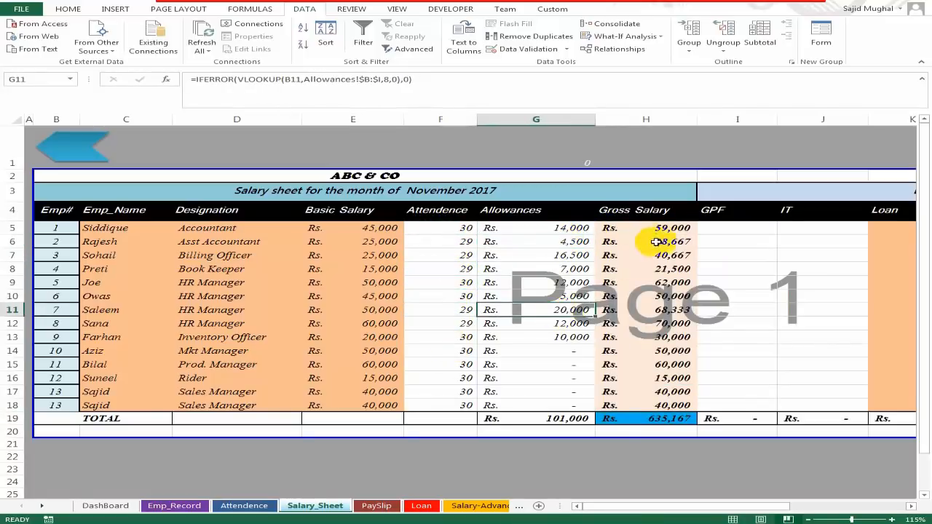
key(Right)
- Calculate the first employee's GPF deduction in I5 as 5% of basic salary with =E5*5%
click(699, 230)
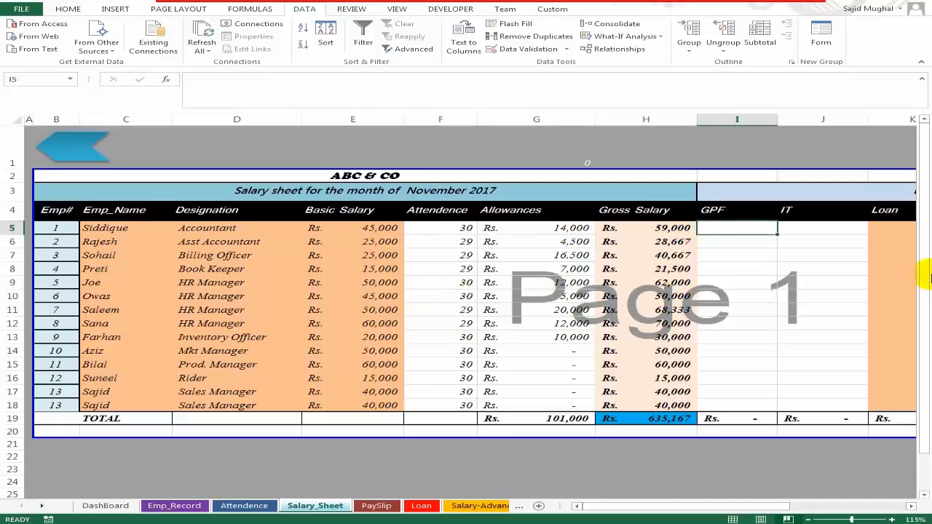
scroll(926, 277, right, 2)
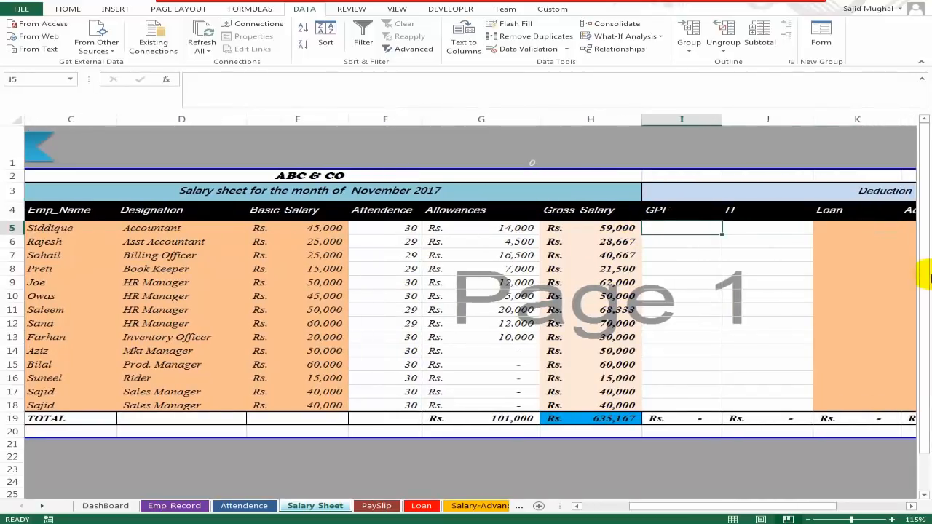
key(Right)
key(Right)
key(Left)
key(Left)
key(Left)
key(Right)
text(=)
key(Left)
key(Left)
key(Left)
key(Left)
key(Left)
key(Right)
text(*)
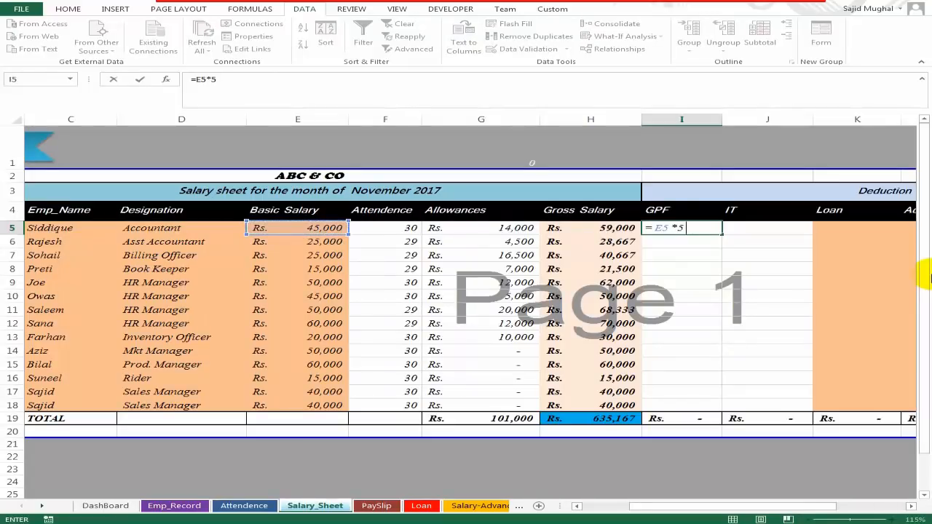
key(Return)
- Fill the GPF formula from I5 down through row 18
key(Up)
key(shift+Down)
key(shift+Down)
key(shift+Down)
key(shift+Down)
key(shift+Down)
key(shift+Down)
key(shift+Down)
key(shift+Down)
key(shift+Down)
key(shift+Down)
key(shift+Down)
key(shift+Down)
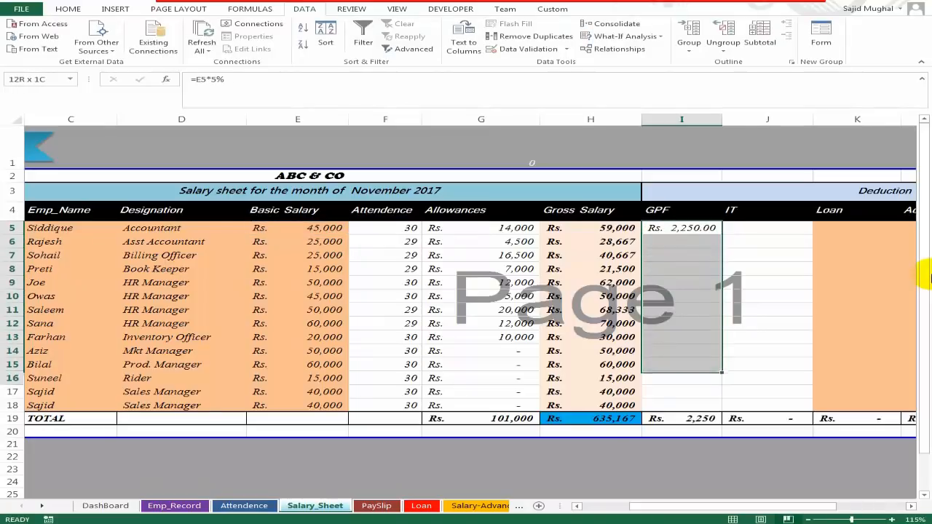
key(shift+Down)
key(ctrl+d)
- Calculate the first employee's IT deduction in J5 as 1% of basic salary with =E5*1%
key(Right)
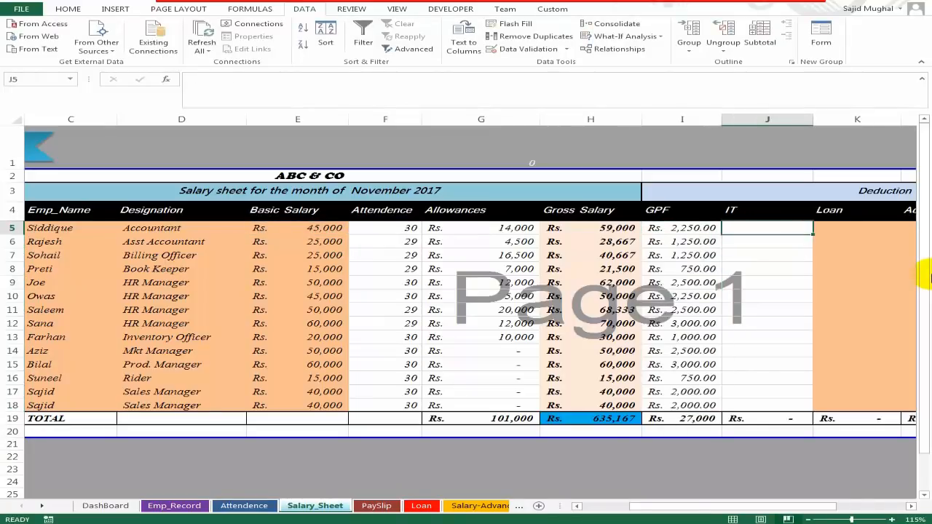
text(=)
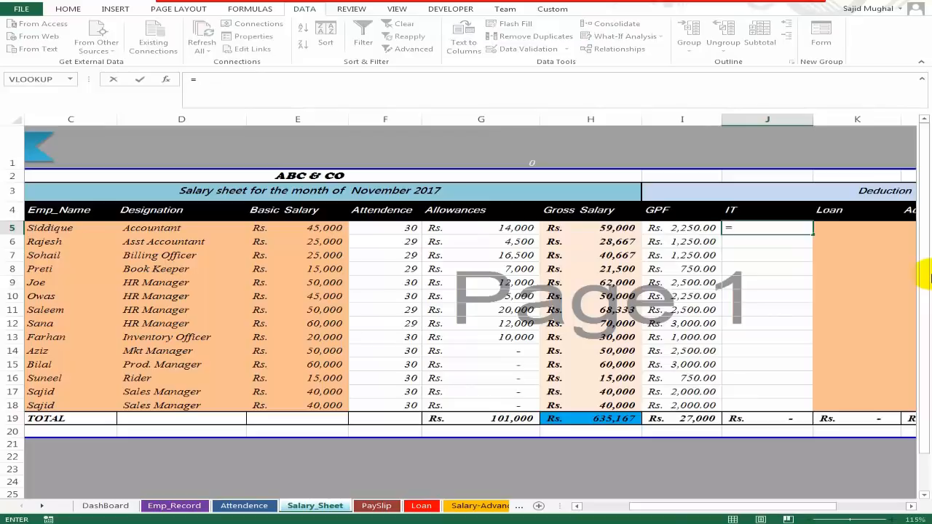
key(Left)
key(Left)
key(Left)
key(Left)
key(Left)
text(*)
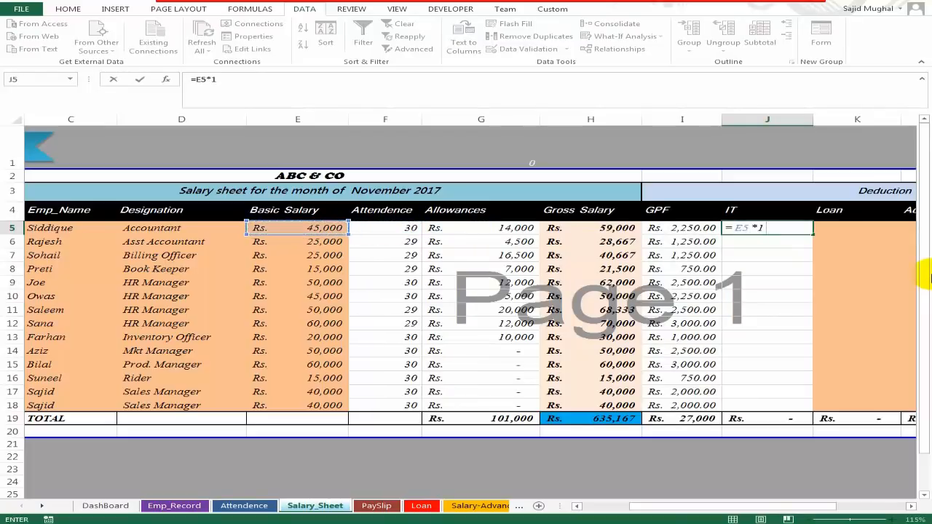
key(Return)
- Fill the IT formula from J5 down through row 18
key(Up)
key(shift+Down)
key(shift+Down)
key(shift+Down)
key(shift+Down)
key(shift+Down)
key(shift+Down)
key(shift+Down)
key(shift+Down)
key(shift+Down)
key(shift+Down)
key(shift+Down)
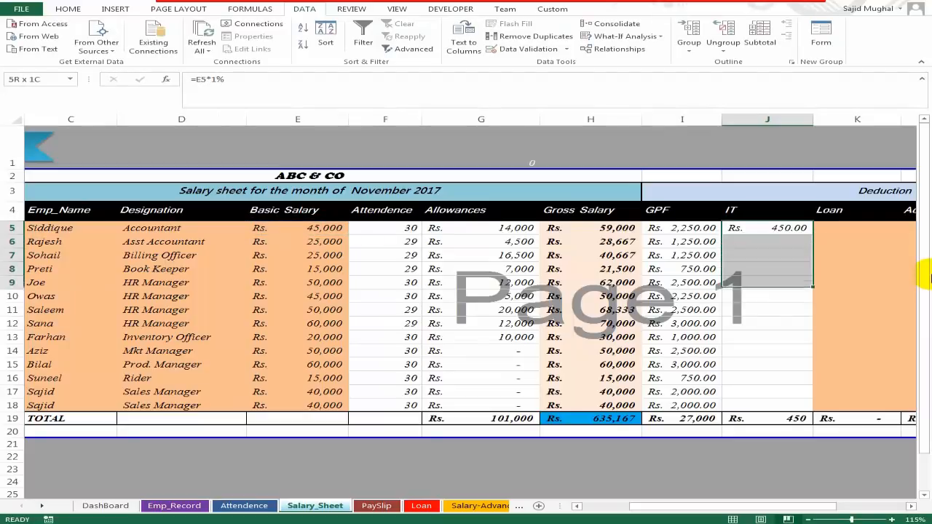
key(shift+Down)
key(shift+Down)
key(ctrl+d)
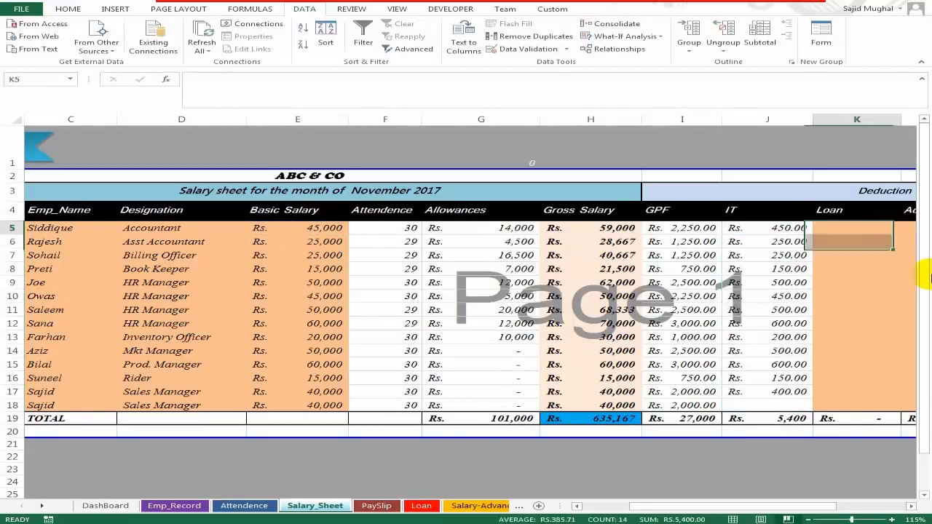
- Start a VLOOKUP in the first Loan cell, K5, with the employee number Salary_Sheet!B5 as the lookup value
key(Right)
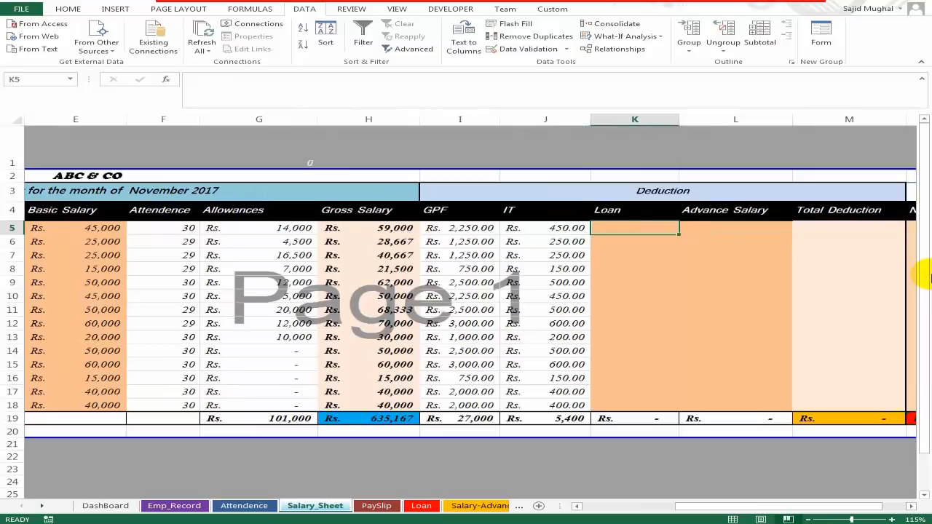
text(=vl)
key(Tab)
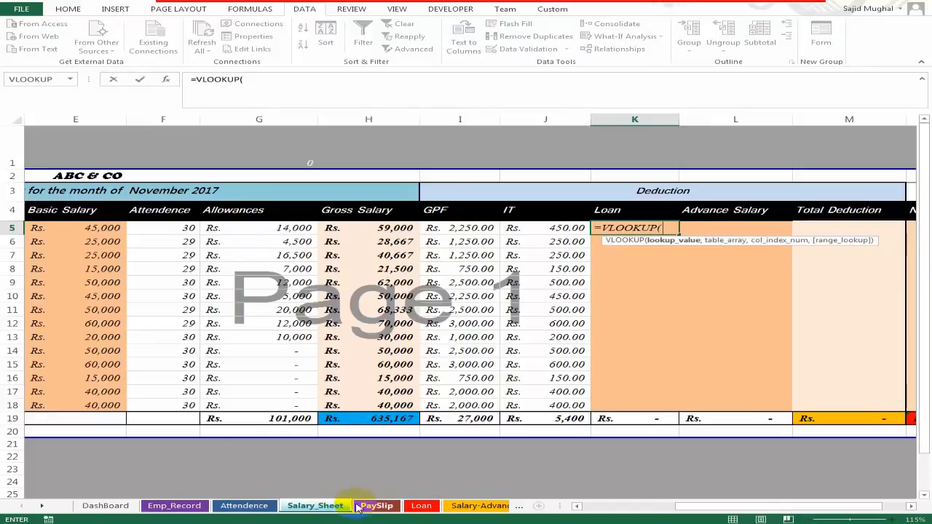
click(421, 506)
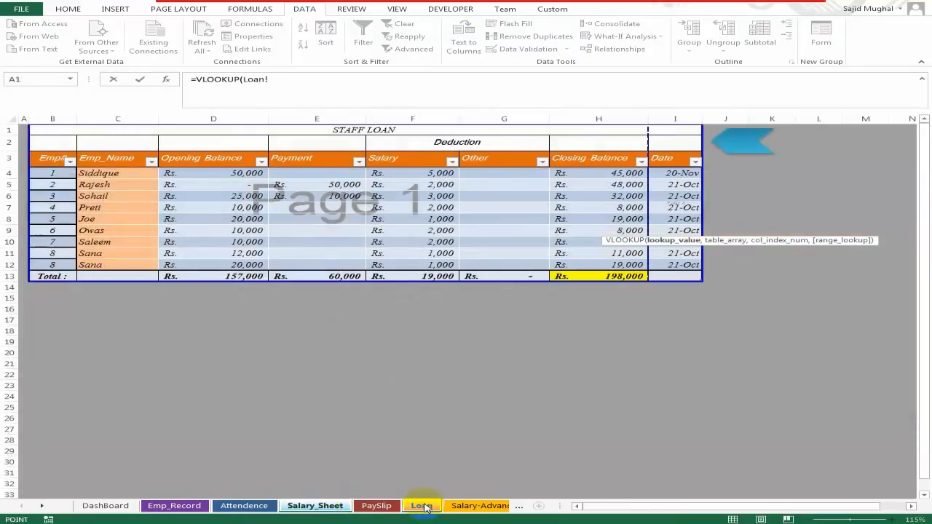
click(316, 506)
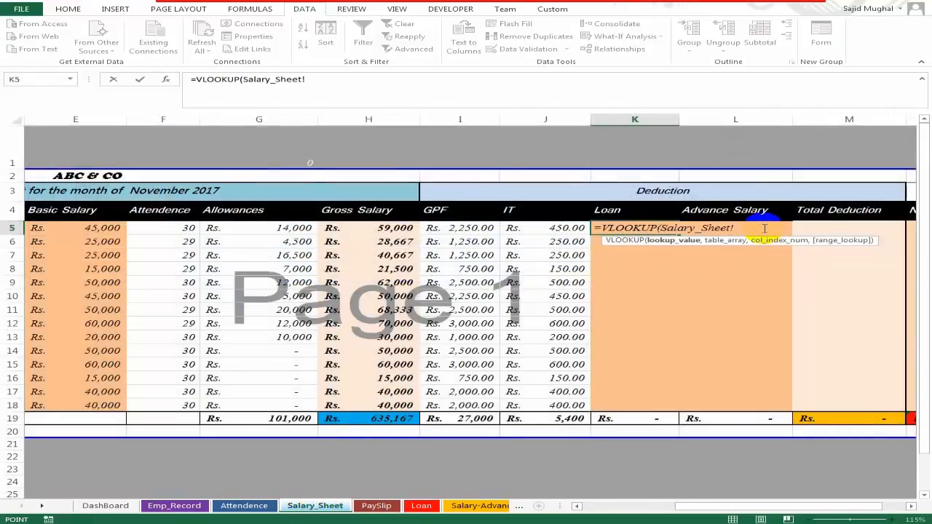
key(BackSpace)
key(BackSpace)
key(BackSpace)
key(BackSpace)
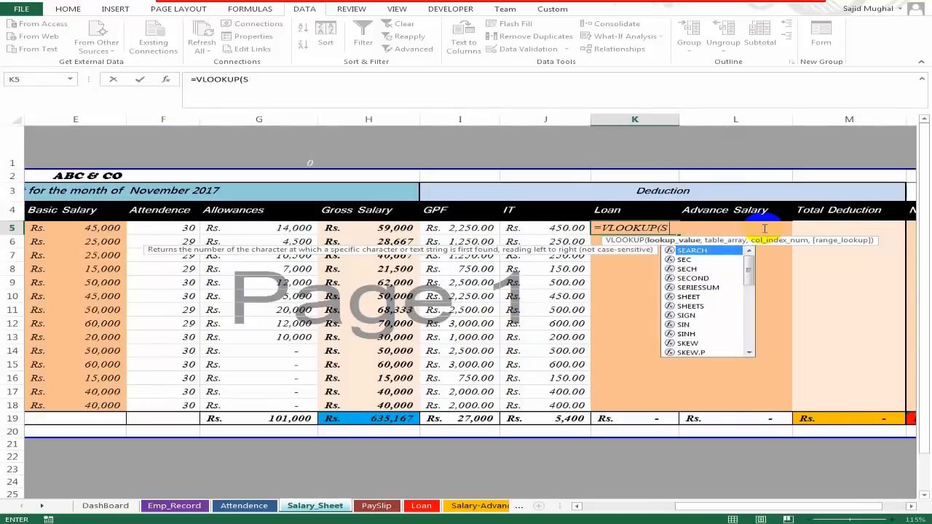
click(75, 227)
key(Left)
key(Left)
key(Left)
key(Left)
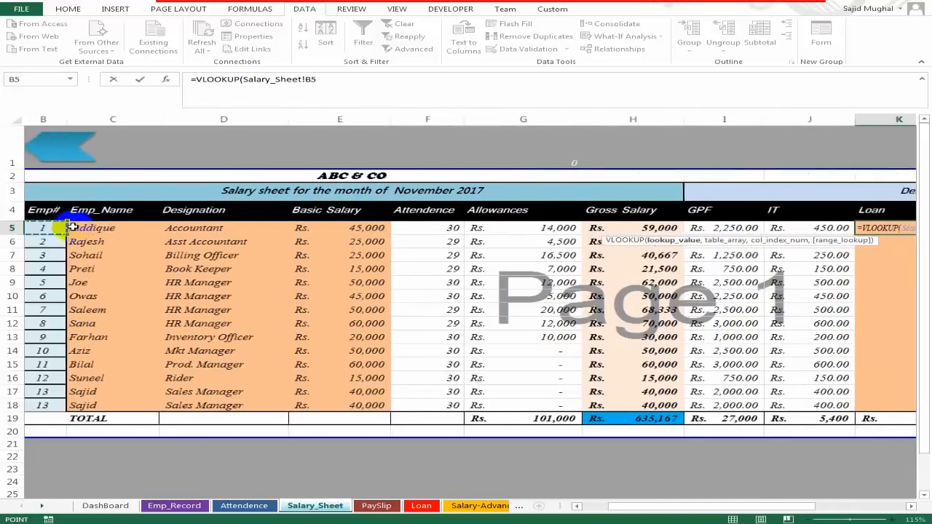
click(73, 228)
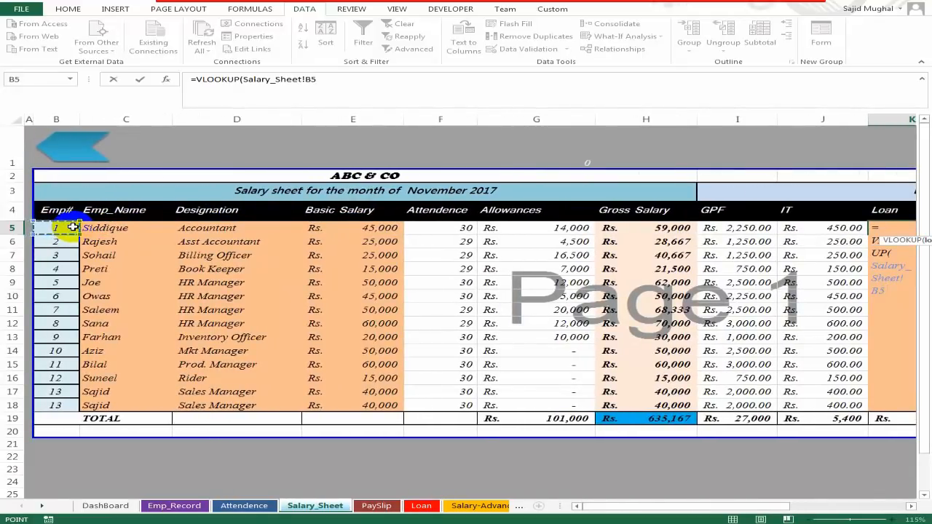
text(,)
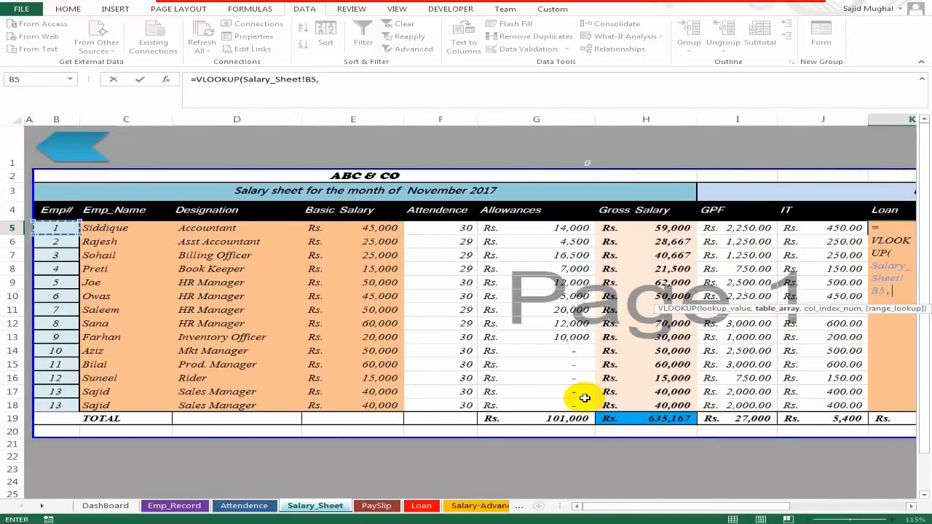
- Complete the K5 lookup with table array Loan!$B:$I, column index 5 and exact match 0
drag(653, 510, 752, 506)
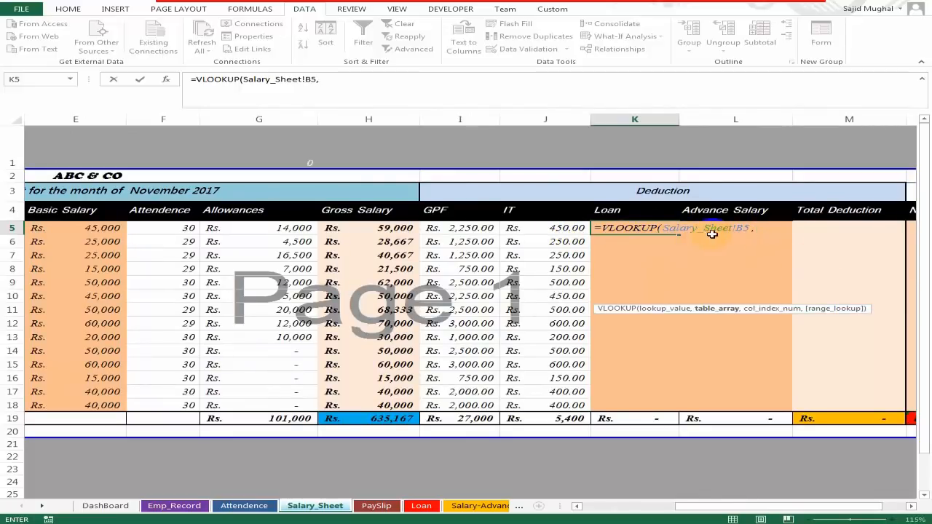
click(422, 505)
drag(54, 119, 518, 119)
key(F4)
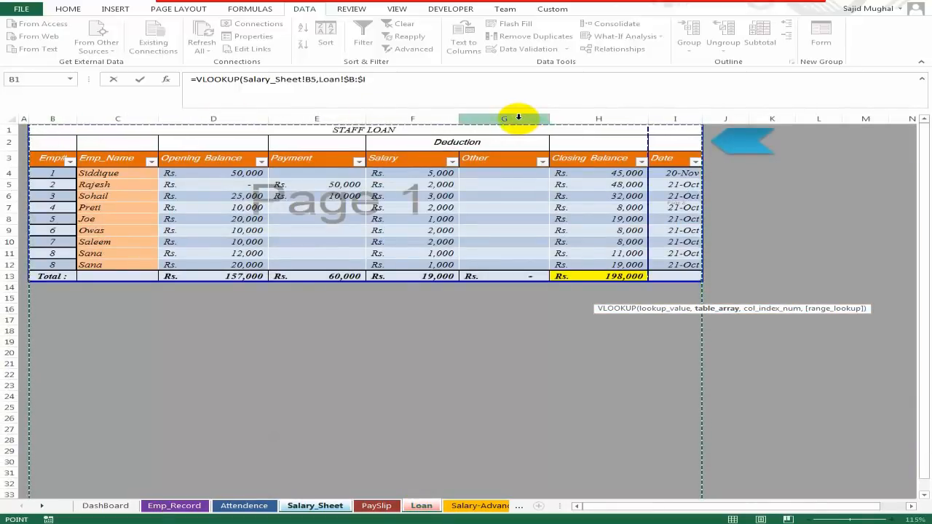
text(,)
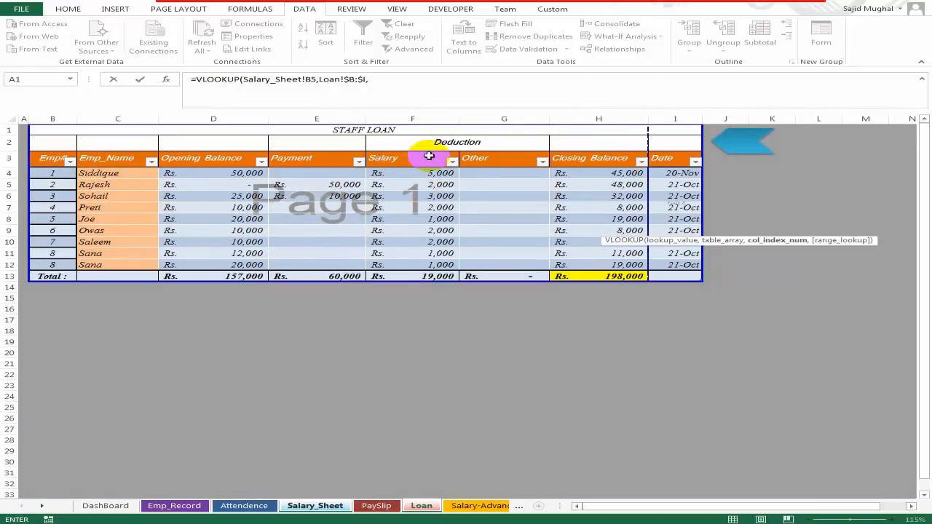
text(5,)
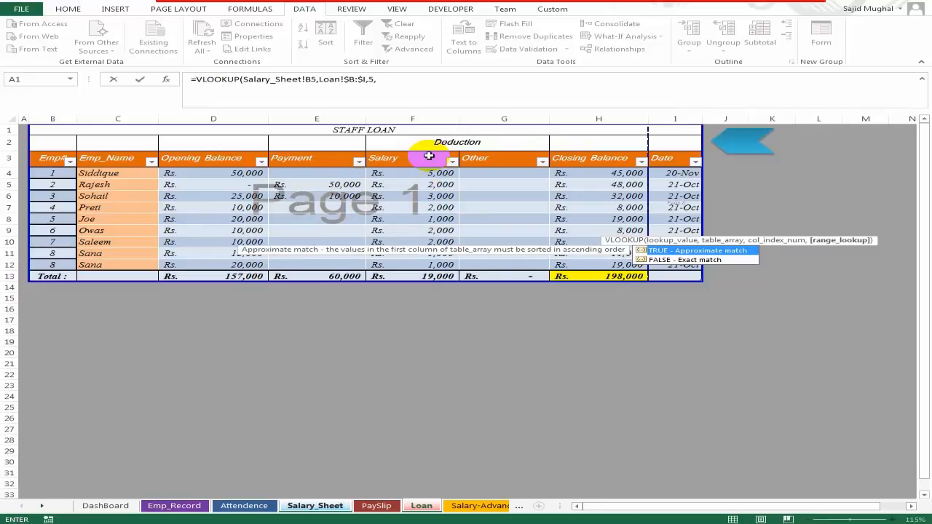
text(0)
key(Return)
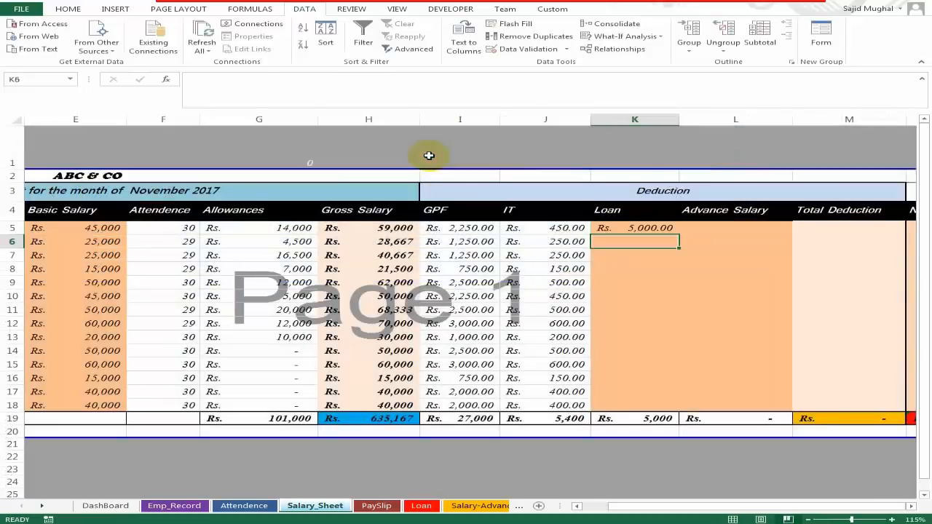
- Fill the Loan lookup from K5 down through row 18 and check the formula for the ninth employee
key(shift+Down)
key(shift+Down)
key(shift+Down)
key(shift+Down)
key(shift+Down)
key(shift+Down)
key(shift+Down)
key(shift+Down)
key(shift+Down)
key(shift+Down)
key(shift+Down)
key(shift+Down)
key(shift+Down)
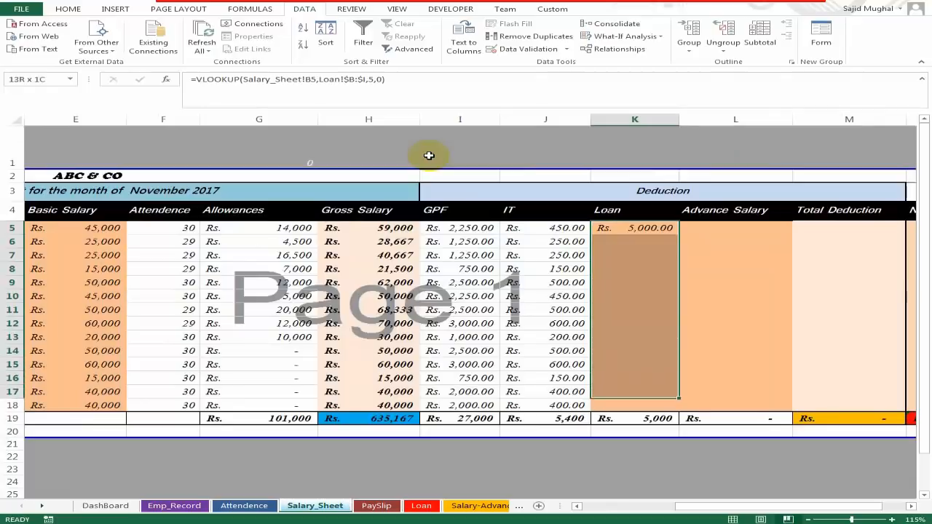
key(ctrl+d)
key(Down)
key(Down)
key(Down)
key(Down)
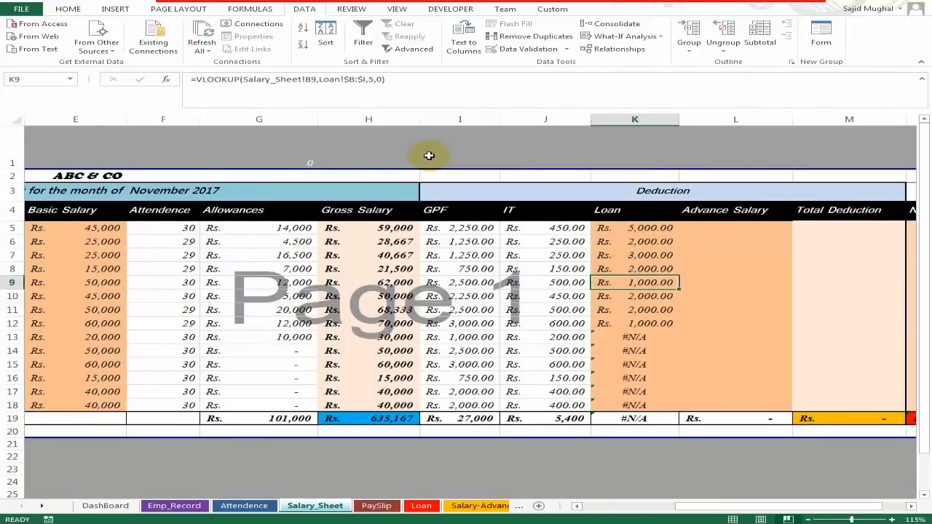
click(633, 336)
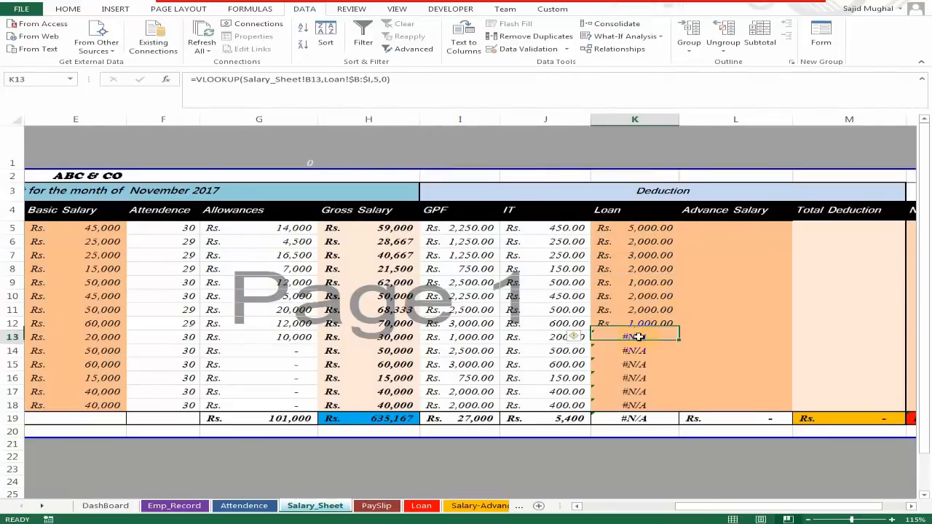
- Edit the Loan formula in K5 to insert IFERROR( in front of the VLOOKUP
click(634, 227)
key(F2)
key(Left)
key(Left)
key(Left)
key(Left)
key(Left)
key(Left)
key(Left)
key(Left)
key(Left)
key(Left)
key(Left)
key(Left)
key(Left)
key(Left)
key(Left)
key(Left)
key(Left)
key(Left)
key(Left)
key(Left)
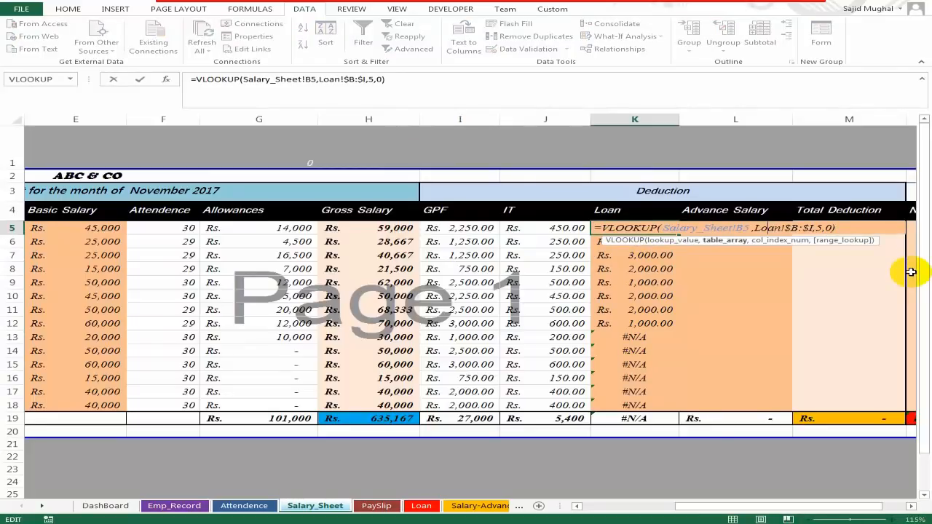
key(Left)
key(Left)
key(Left)
key(Left)
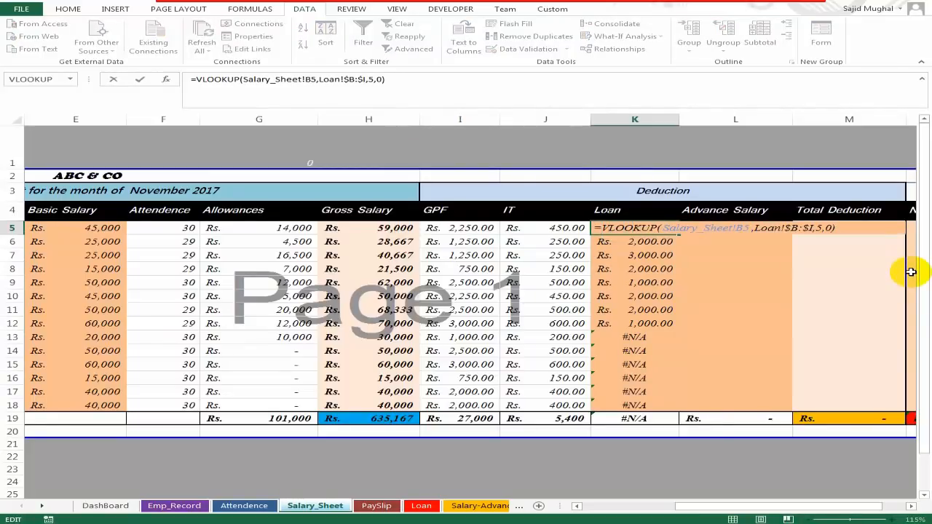
text(if)
key(Down)
key(Tab)
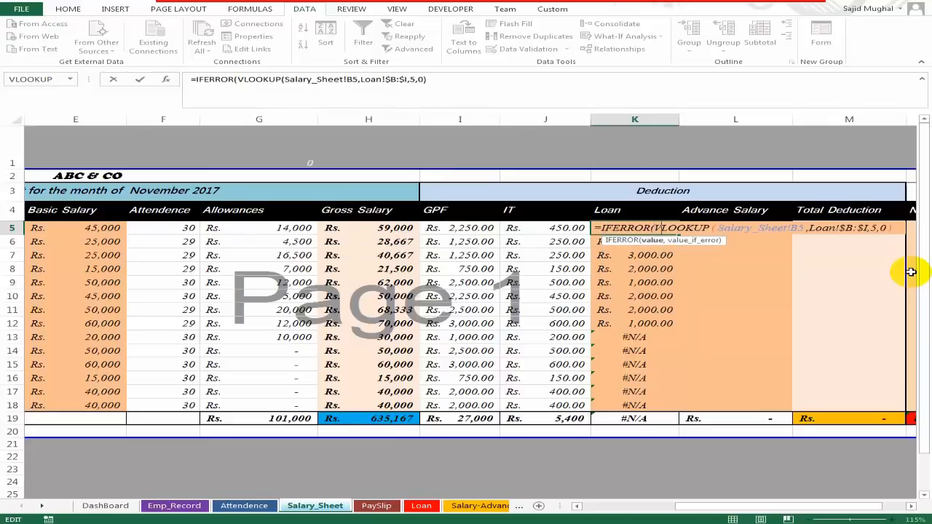
- Complete the Loan formula in K5 with 0 as the IFERROR fallback value and accept the closing-parenthesis correction
key(Right)
key(Right)
key(Right)
key(Right)
key(Right)
key(Right)
key(Right)
key(Right)
key(Right)
key(Right)
key(Right)
key(Right)
key(Right)
key(Right)
key(Right)
key(Right)
key(Right)
key(Right)
key(Right)
key(Right)
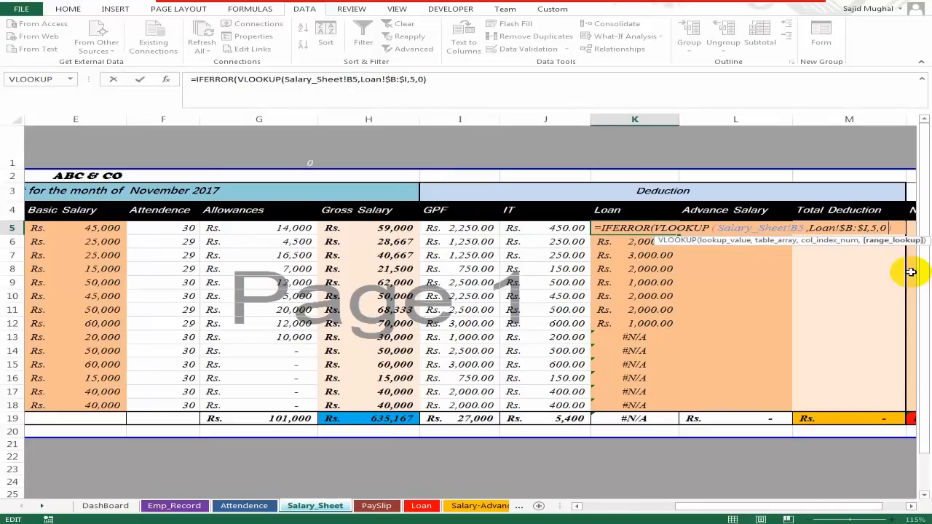
key(Right)
text(,)
key(Return)
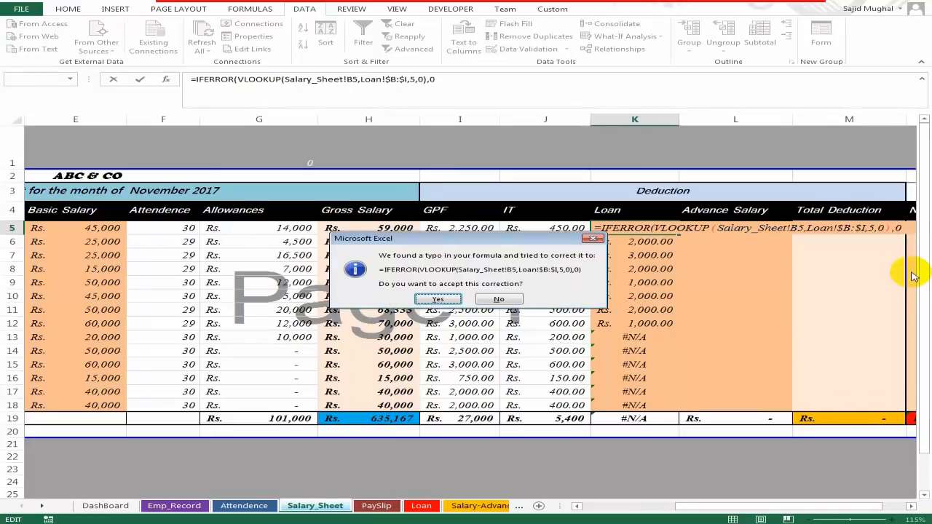
key(Return)
- Fill the IFERROR Loan formula from K5 down through row 18 and check the copied formula in K10
key(shift+Down)
key(shift+Down)
key(shift+Down)
key(shift+Down)
key(shift+Down)
key(shift+Down)
key(shift+Down)
key(shift+Down)
key(shift+Down)
key(shift+Down)
key(shift+Down)
key(shift+Down)
key(shift+Down)
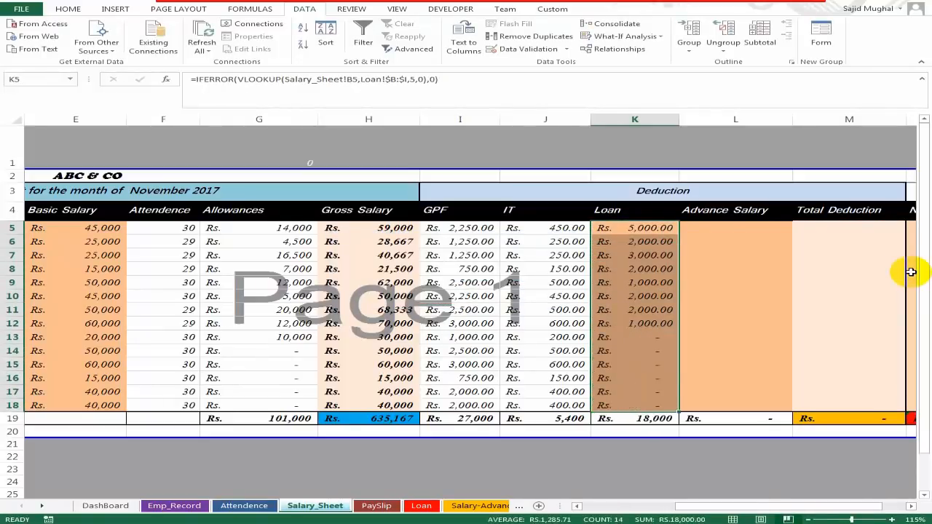
key(ctrl+q)
click(728, 307)
click(652, 292)
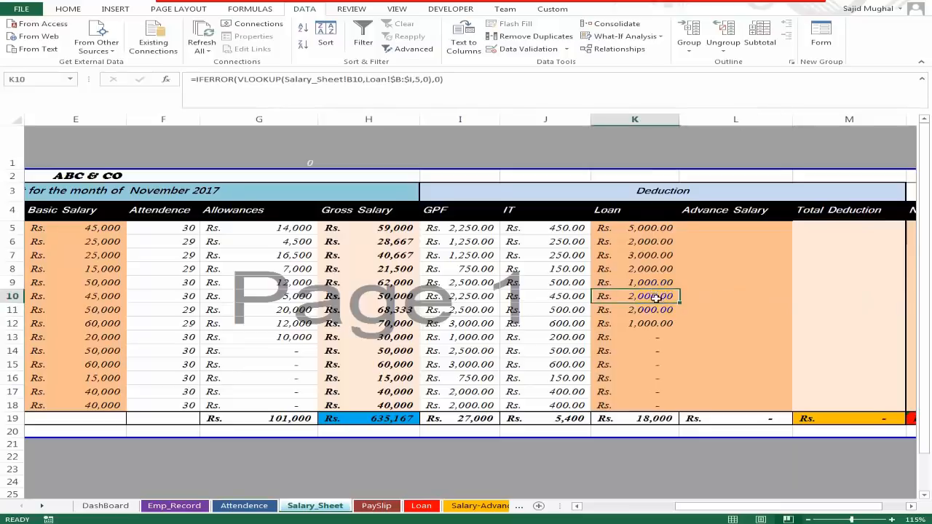
- Compare the Loan column total in K19 with the salary deduction total in F13 of the Loan sheet
click(652, 419)
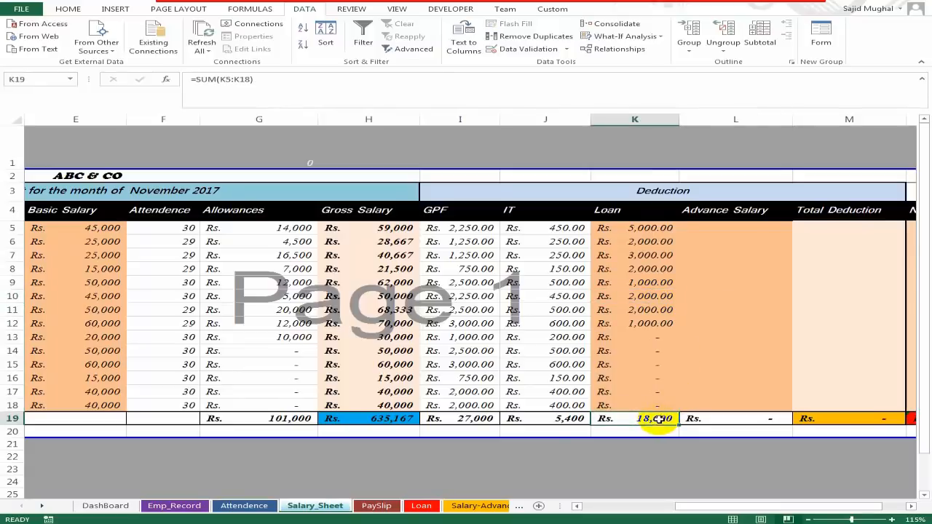
click(422, 506)
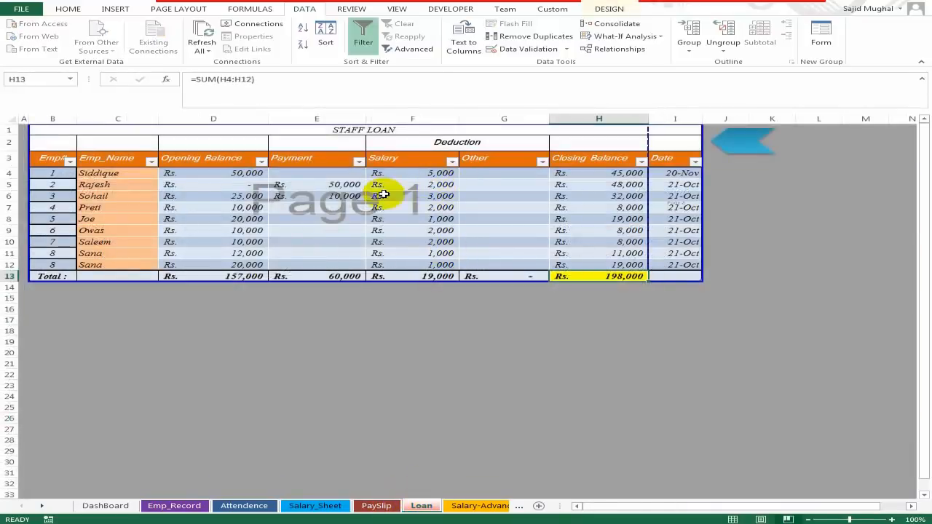
click(420, 276)
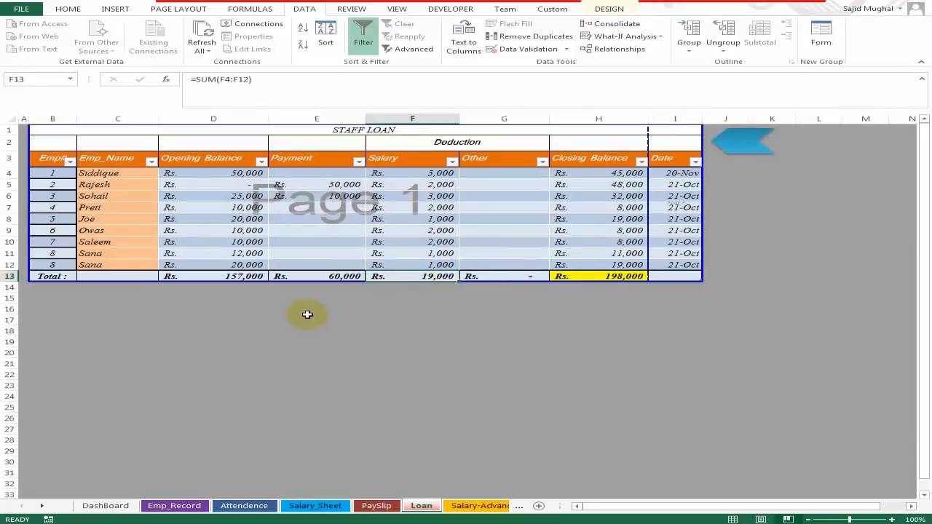
- Correct the duplicated employee number in B12 of the Loan sheet to 9 and recheck the deduction total against Salary_Sheet
click(65, 177)
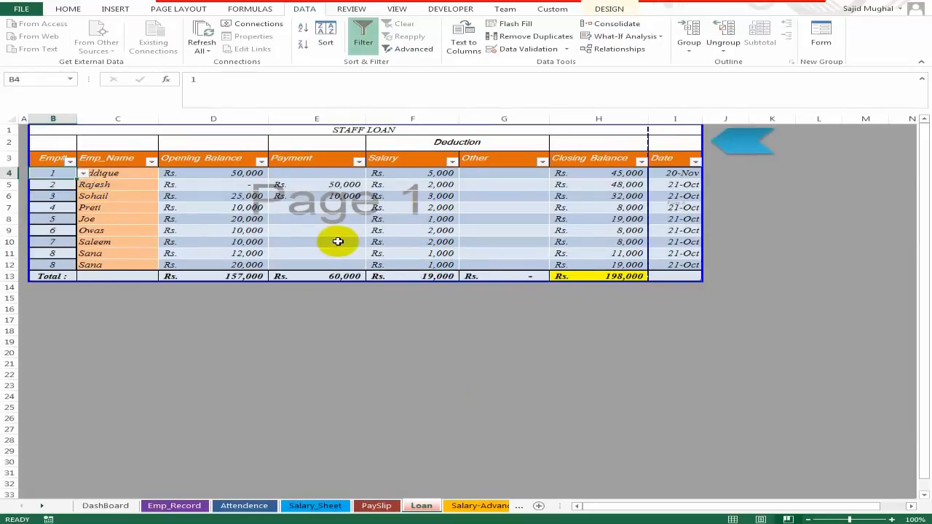
key(Down)
key(Down)
key(Down)
key(Down)
key(Down)
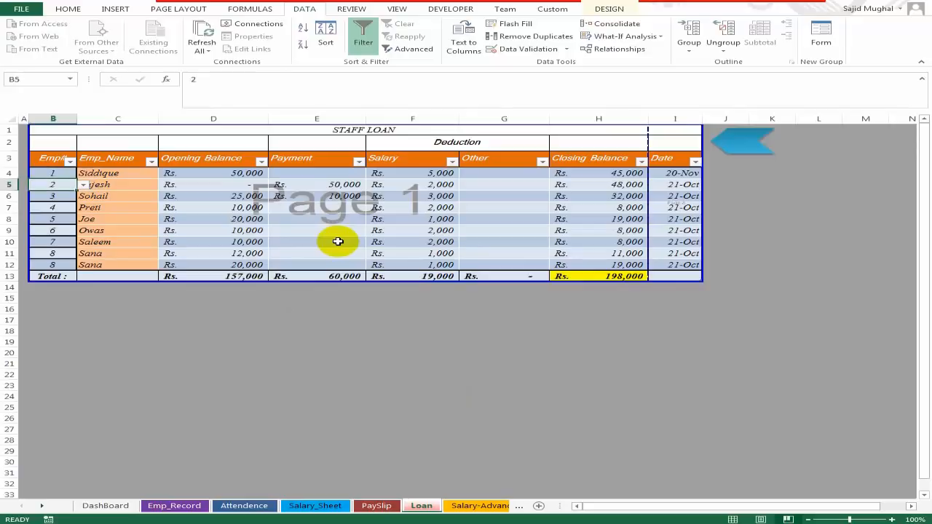
key(Down)
key(Down)
key(Down)
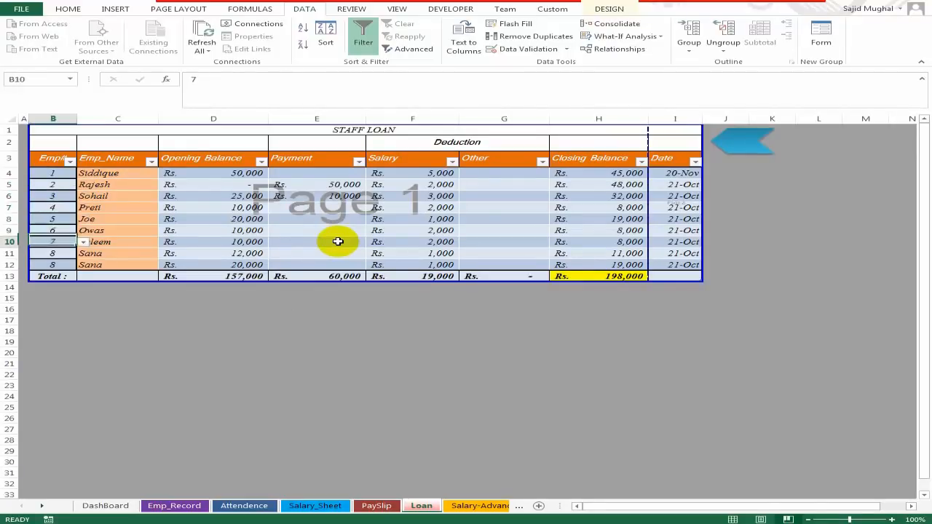
text(9)
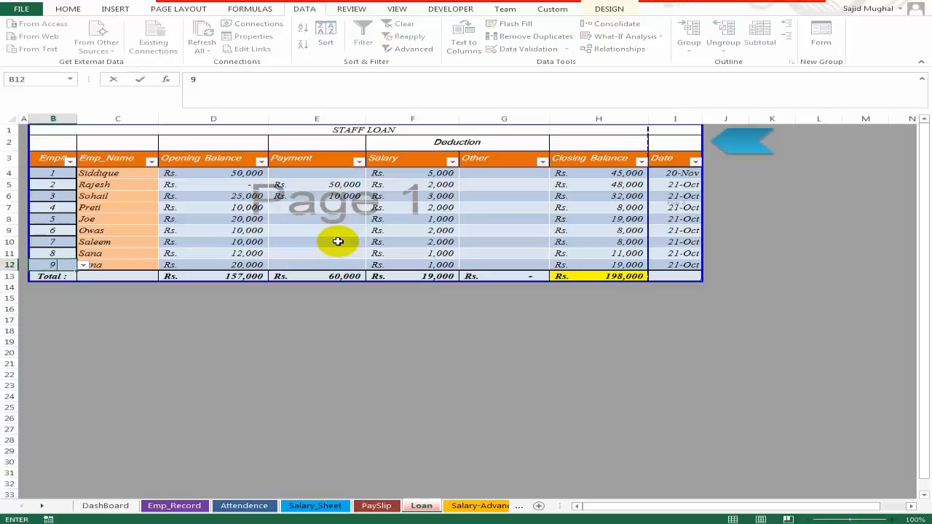
key(Return)
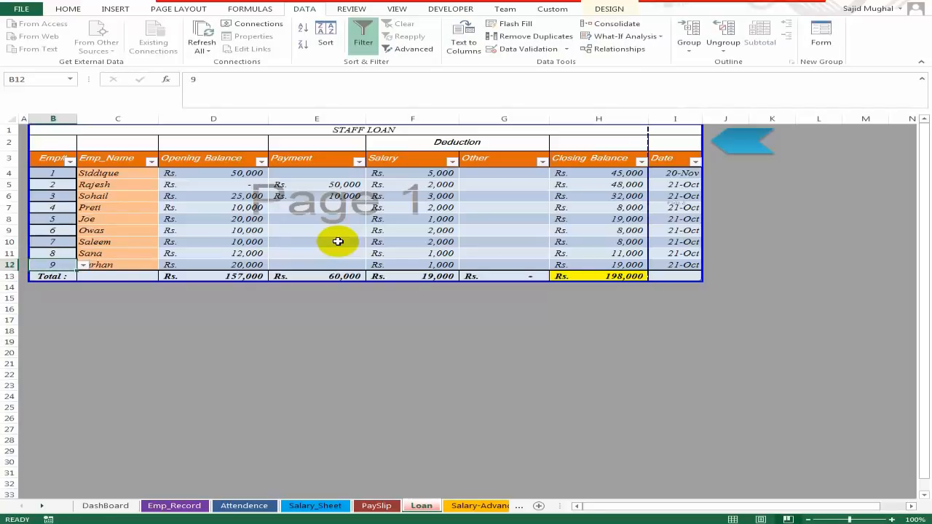
click(437, 276)
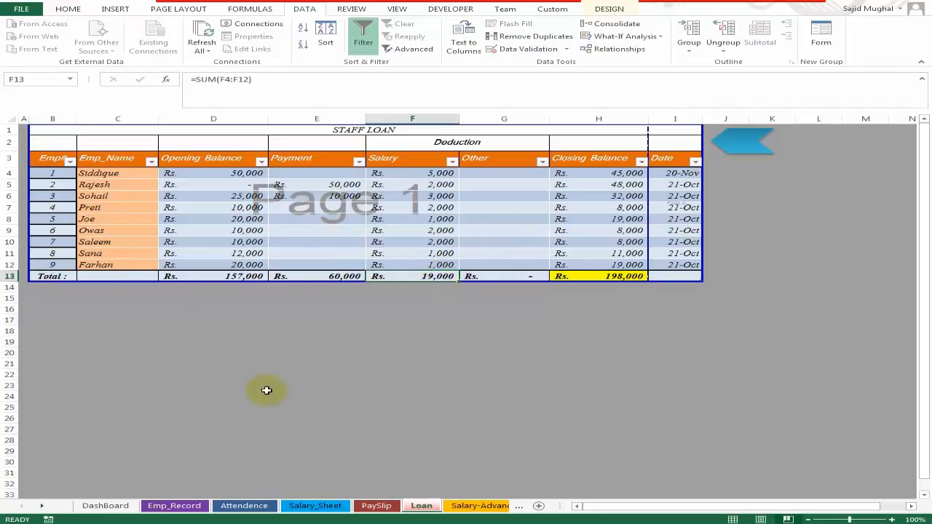
click(315, 505)
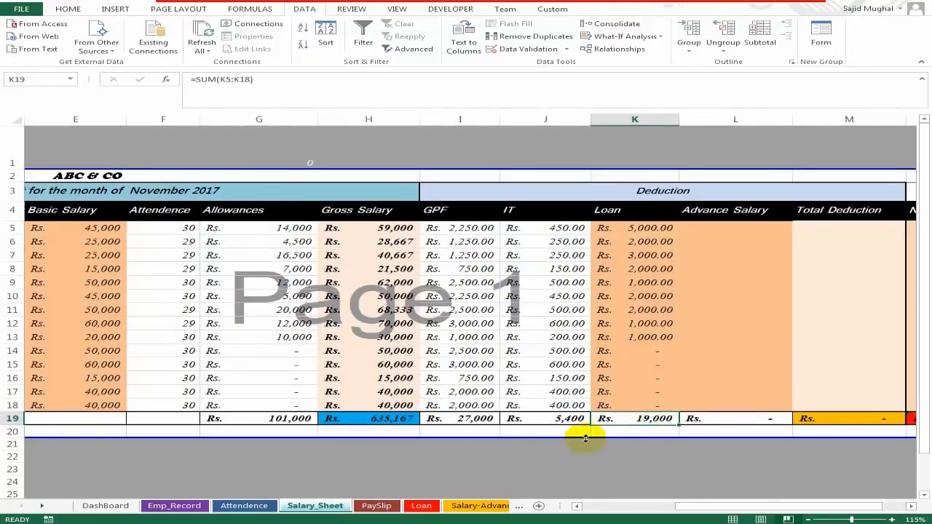
- Apply conditional formatting for duplicate values to the Emp# column B of the Loan sheet
click(421, 505)
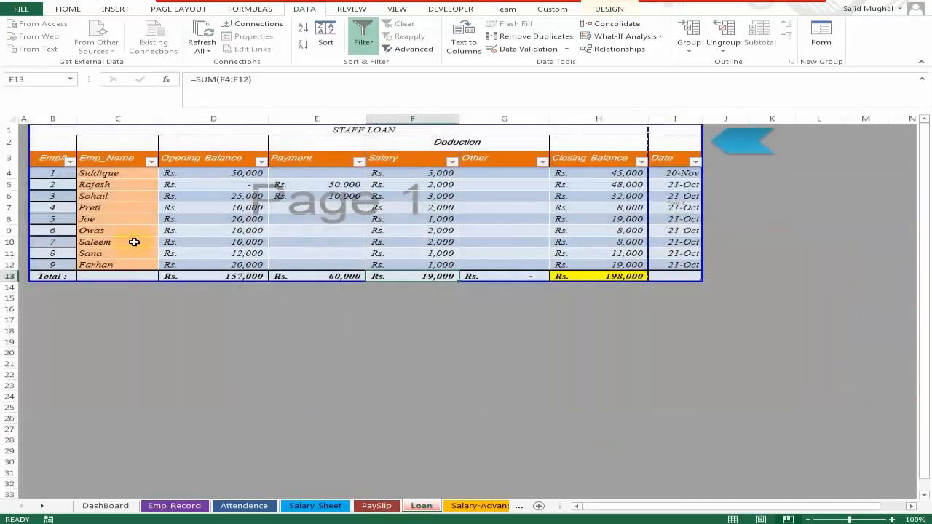
click(48, 118)
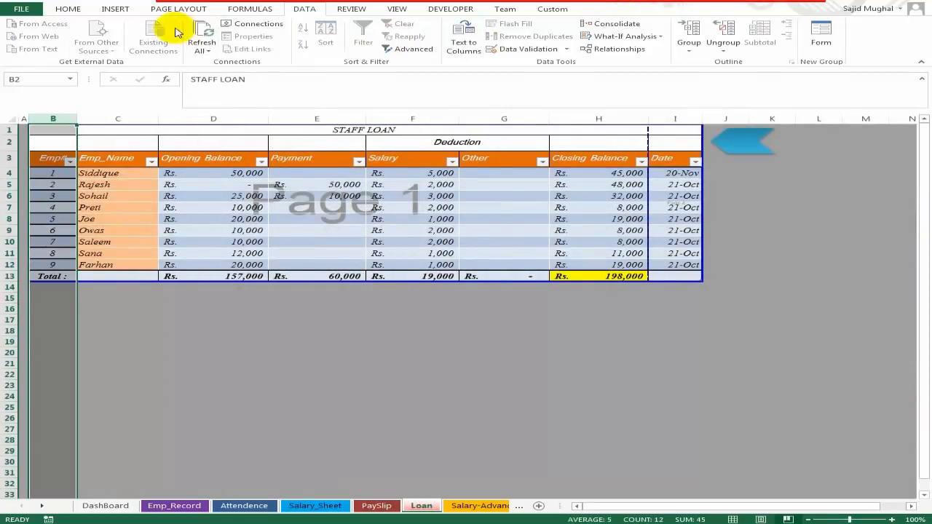
click(68, 9)
click(551, 49)
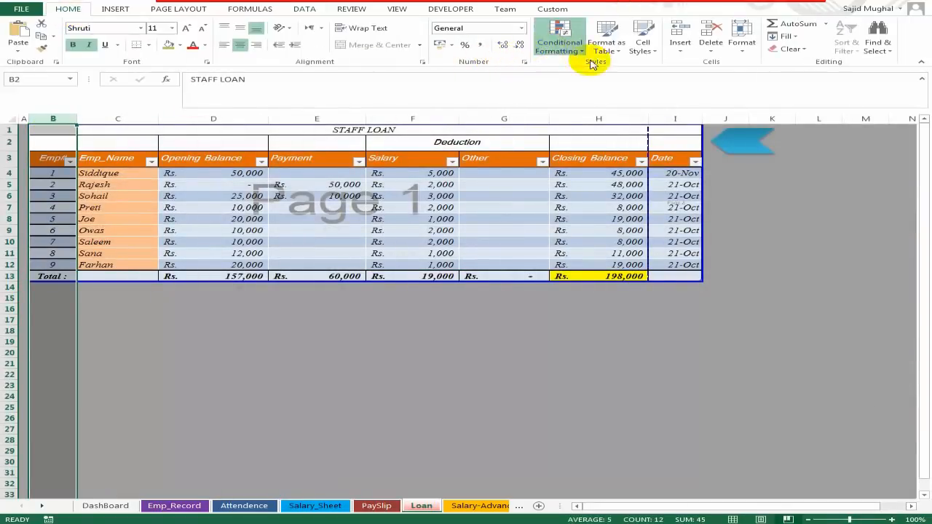
click(776, 210)
click(579, 260)
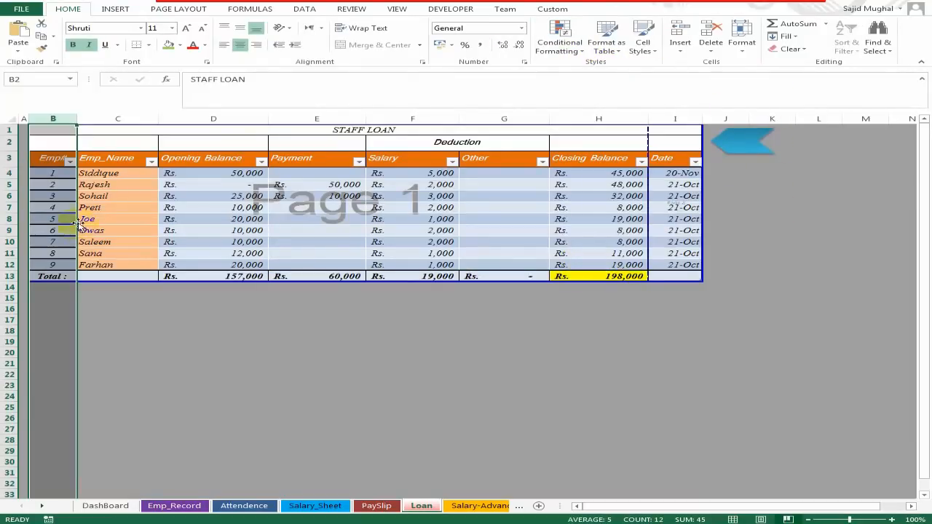
- Test the duplicate check by entering employee number 4 in B8 and set the cell back to 5
click(52, 218)
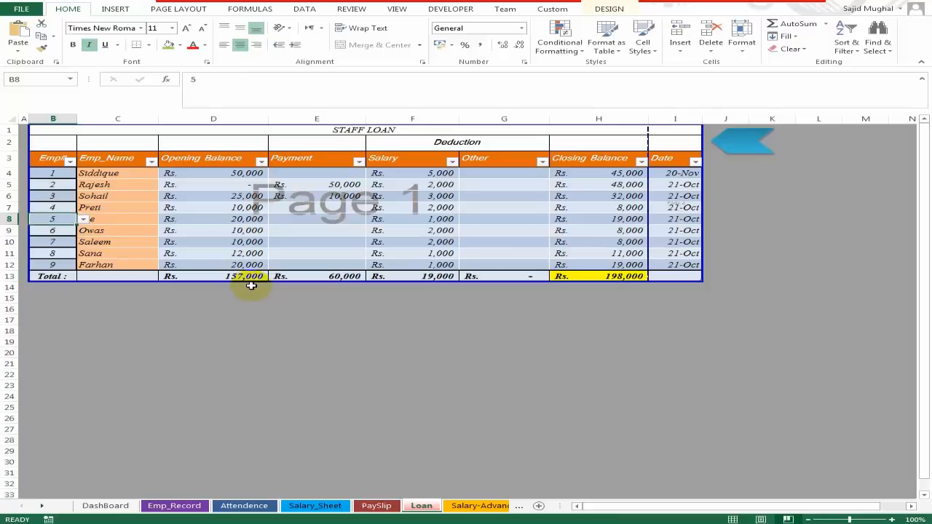
text(4)
key(ctrl+Return)
text(5)
key(ctrl+Return)
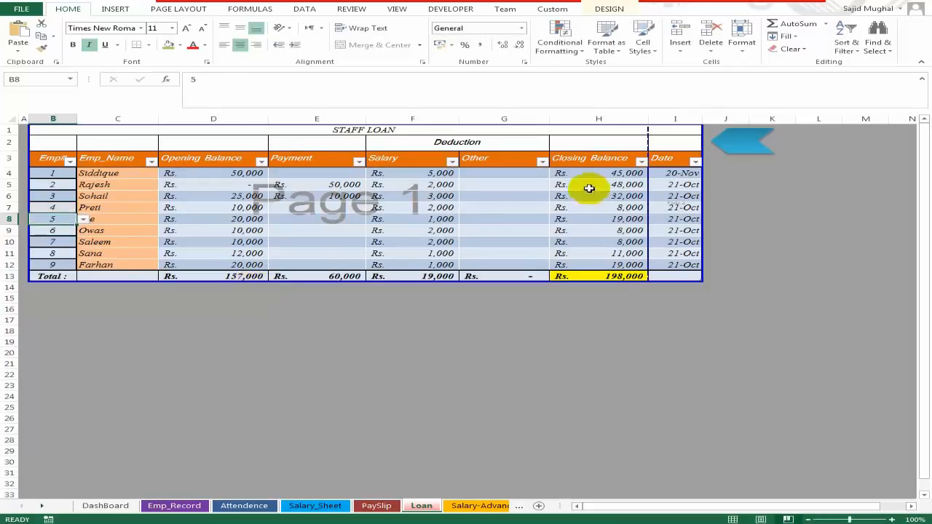
- View the DashBoard sheet through the Loan sheet's arrow link and return to Salary_Sheet
click(739, 141)
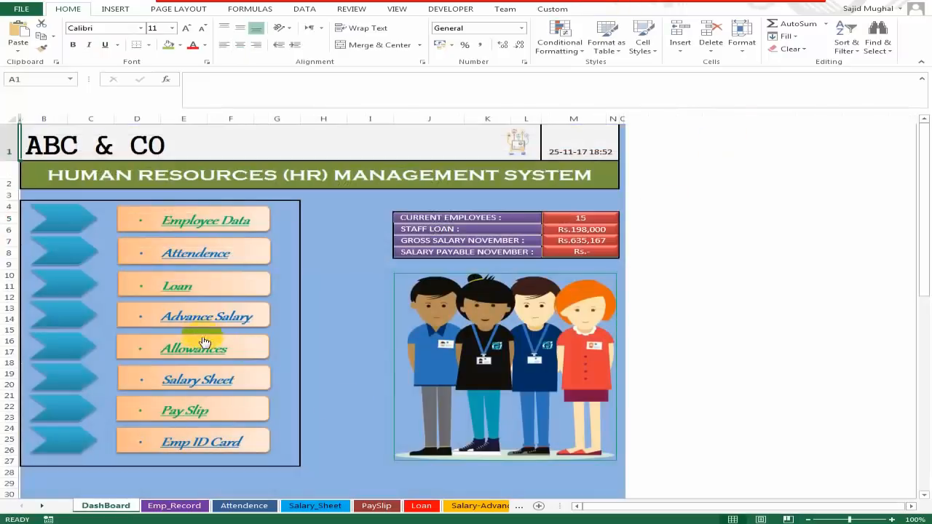
click(313, 507)
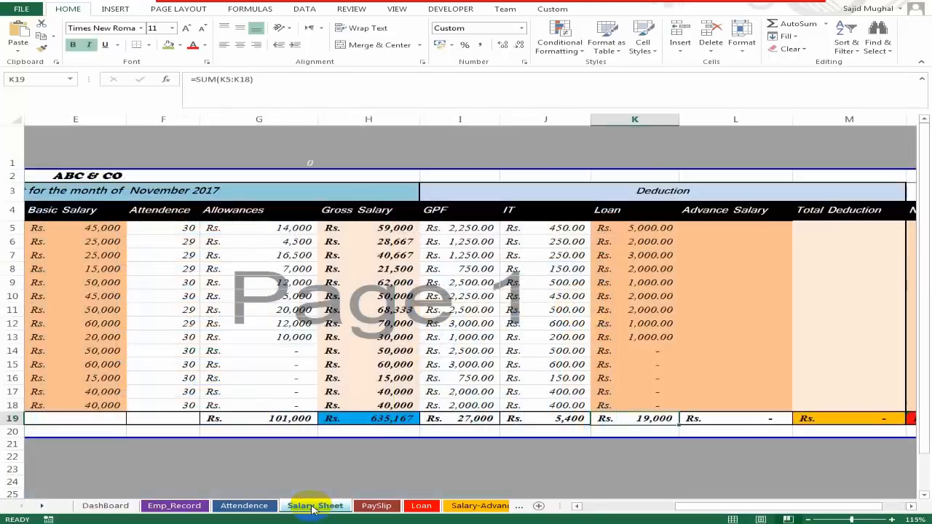
click(649, 241)
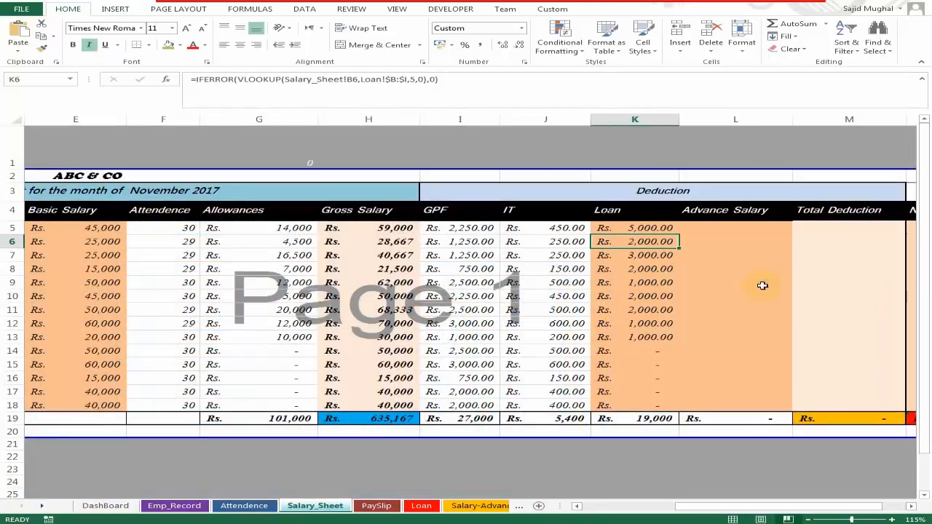
click(703, 228)
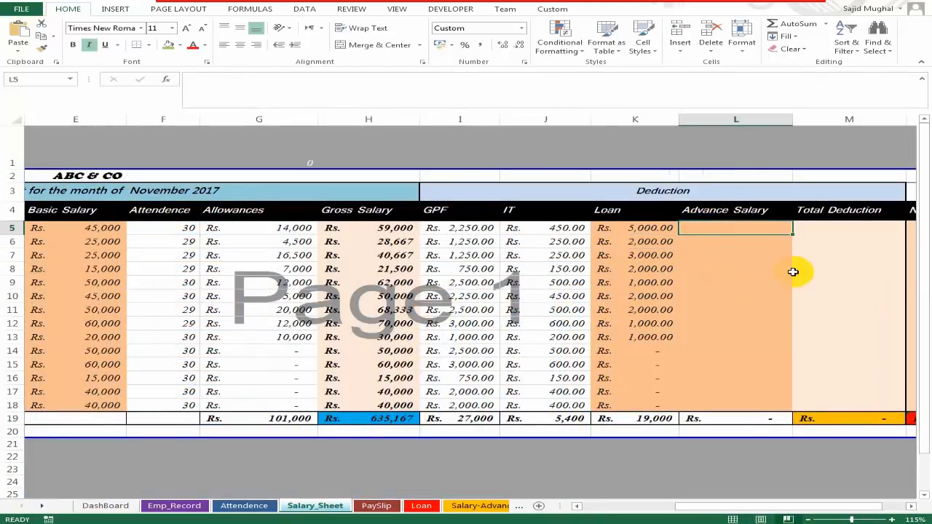
text(=)
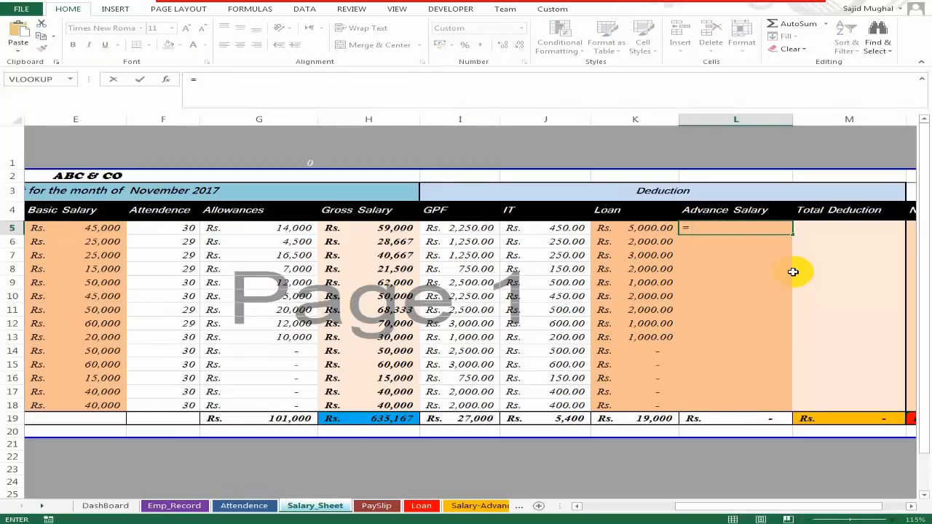
text(bvl)
key(BackSpace)
key(BackSpace)
key(BackSpace)
text(vlo)
key(BackSpace)
key(BackSpace)
key(BackSpace)
key(BackSpace)
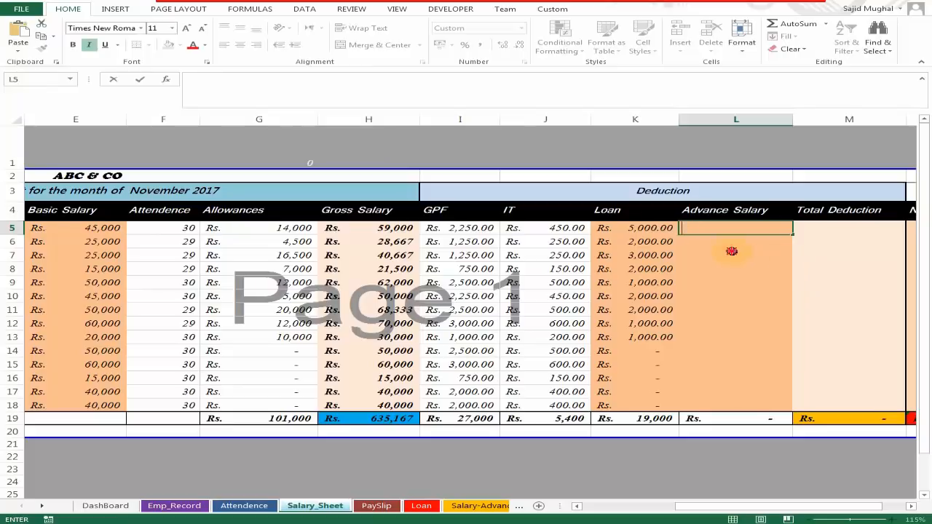
click(733, 254)
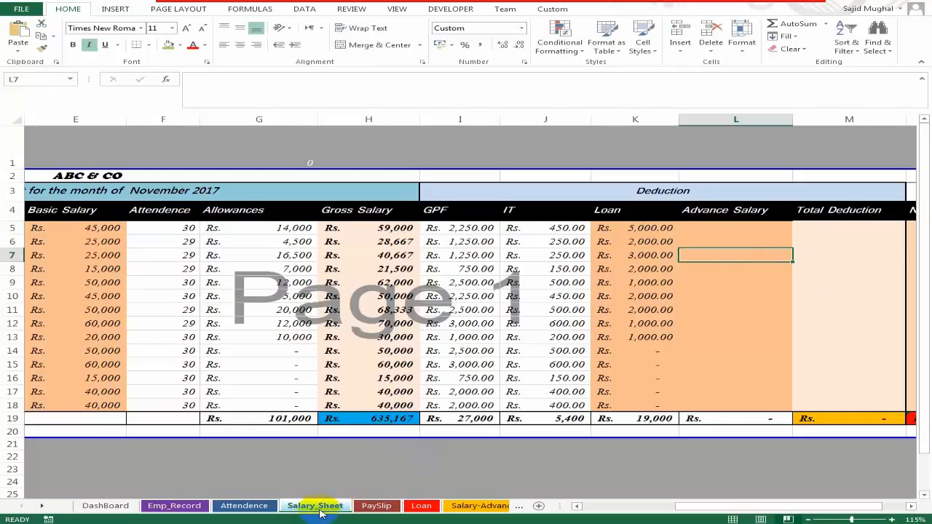
- Review the employee numbers, names and amounts recorded on the Salary-Advance sheet
click(452, 507)
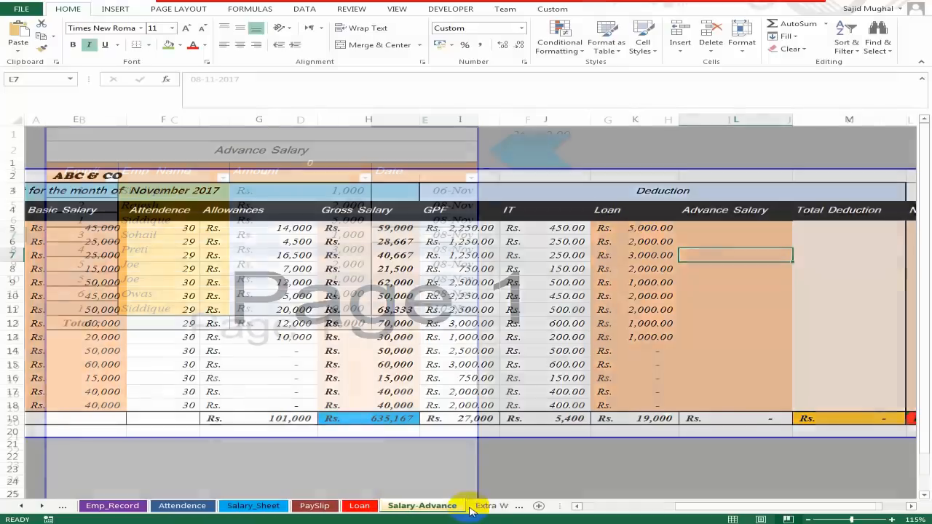
click(107, 255)
click(94, 204)
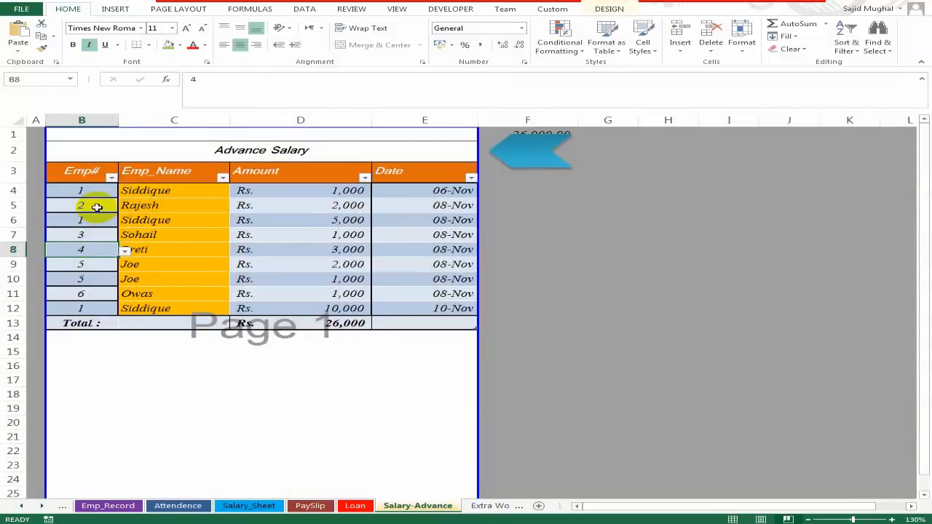
click(187, 238)
click(318, 260)
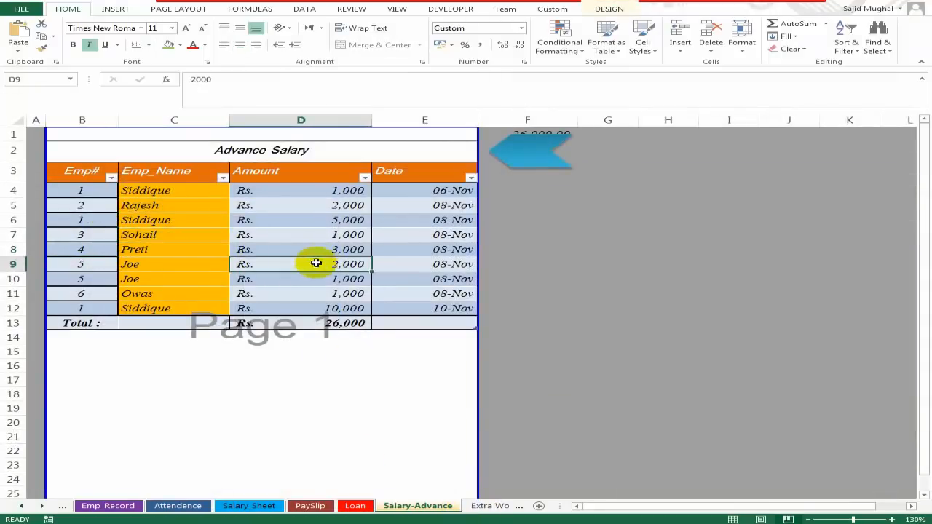
click(320, 230)
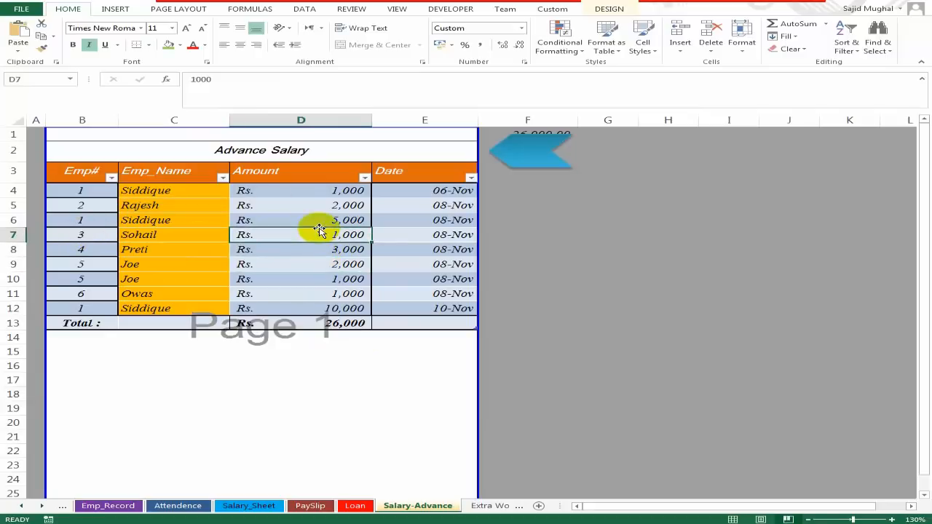
- Start a SUMIF formula in Salary_Sheet cell L5 with the absolute columns $B:$E of the Salary-Advance sheet as its range
click(519, 157)
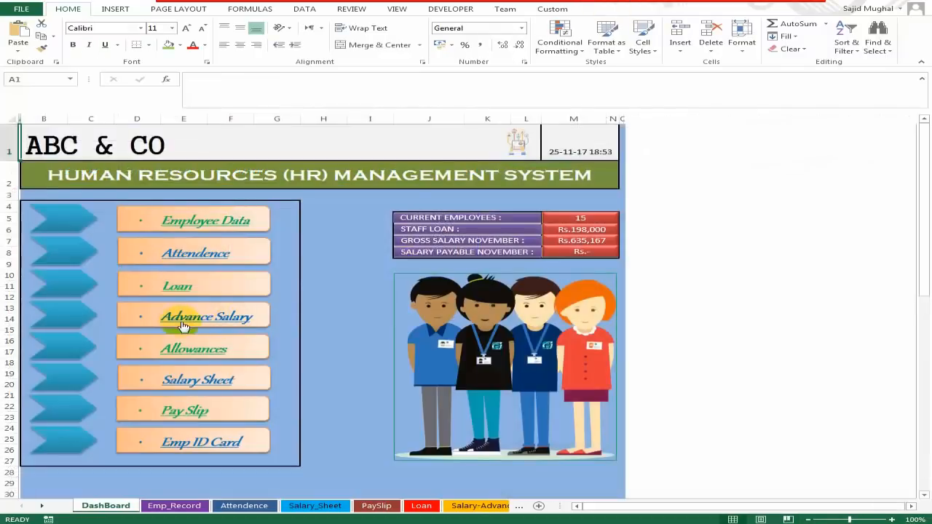
click(196, 380)
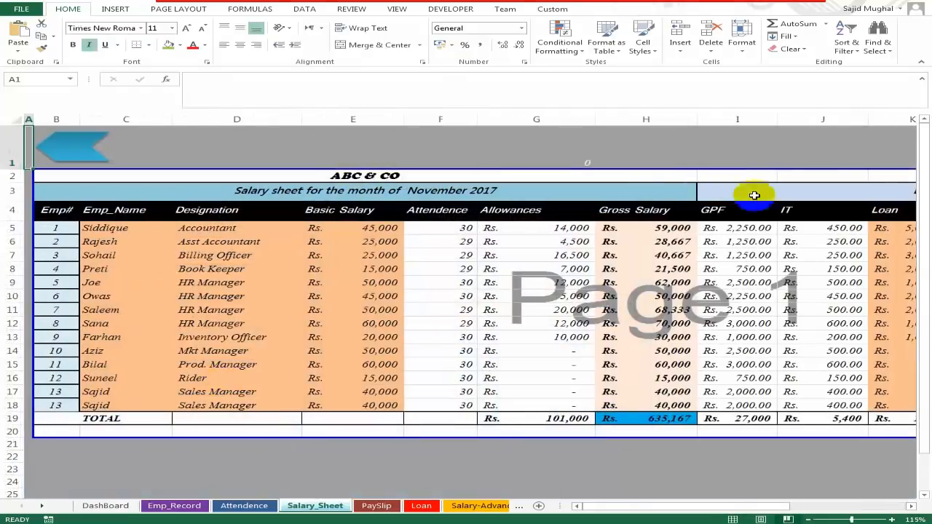
click(615, 241)
key(Up)
key(Right)
key(Right)
key(Right)
key(Right)
key(Right)
key(Right)
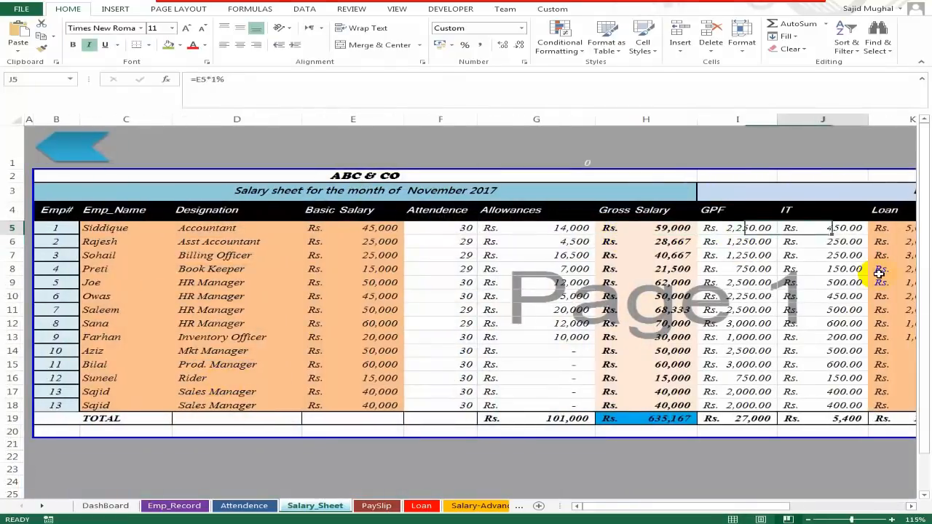
key(Left)
key(Left)
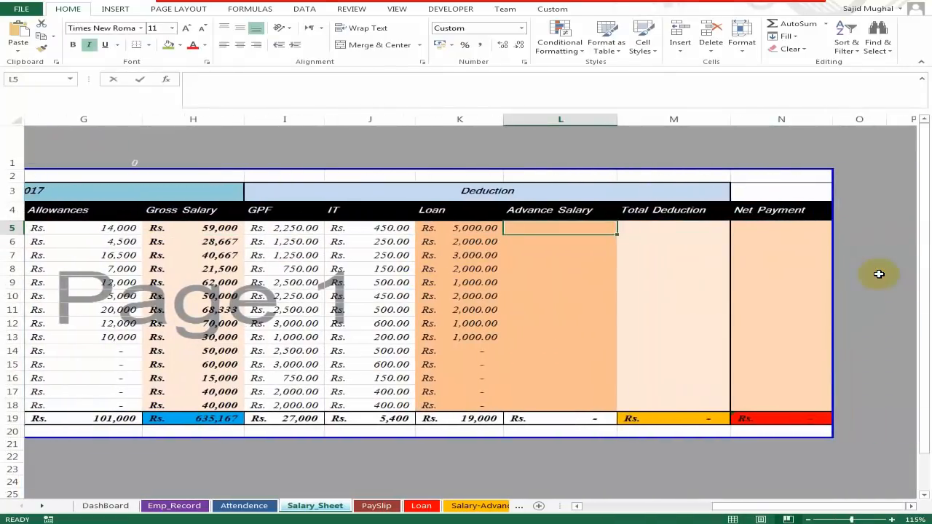
text(=SUMIF()
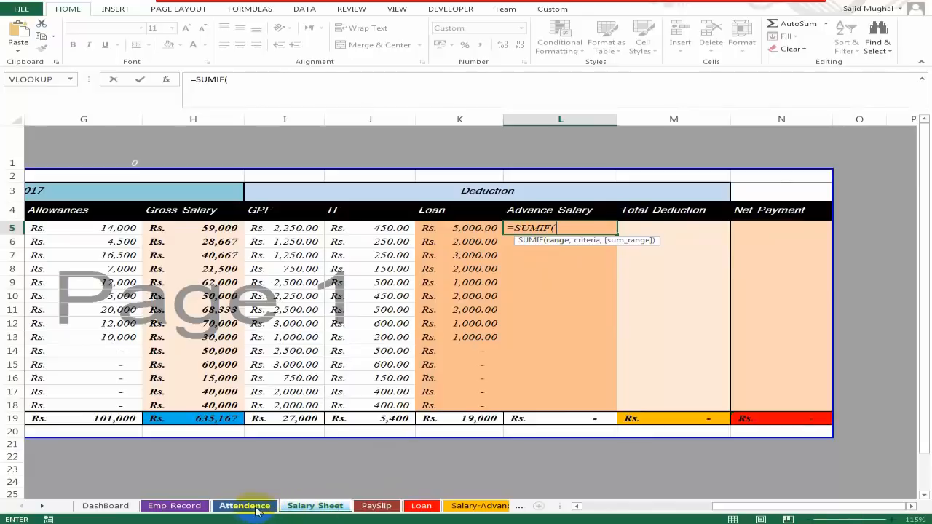
click(466, 507)
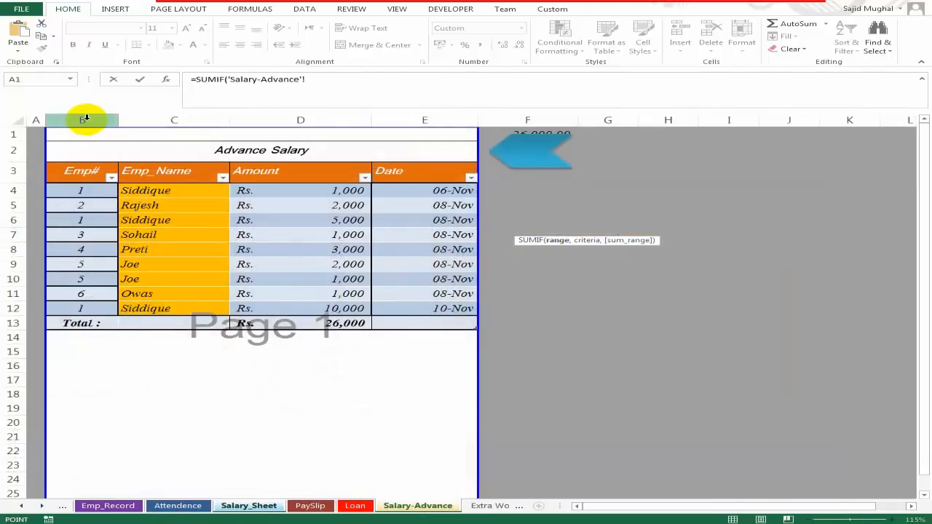
drag(86, 118, 367, 118)
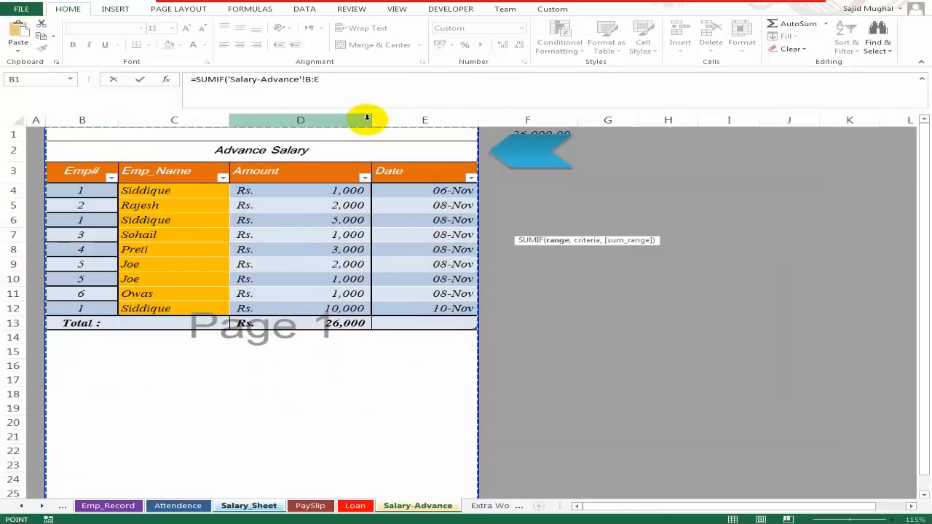
text(,)
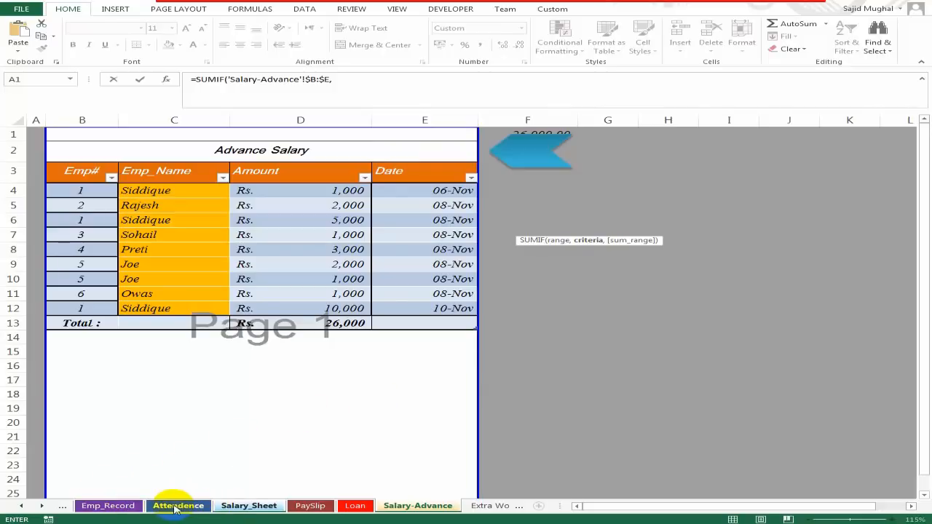
- Set Salary_Sheet cell B5 as the SUMIF criteria and try to reference only Salary-Advance's Amount column as the sum range
click(242, 508)
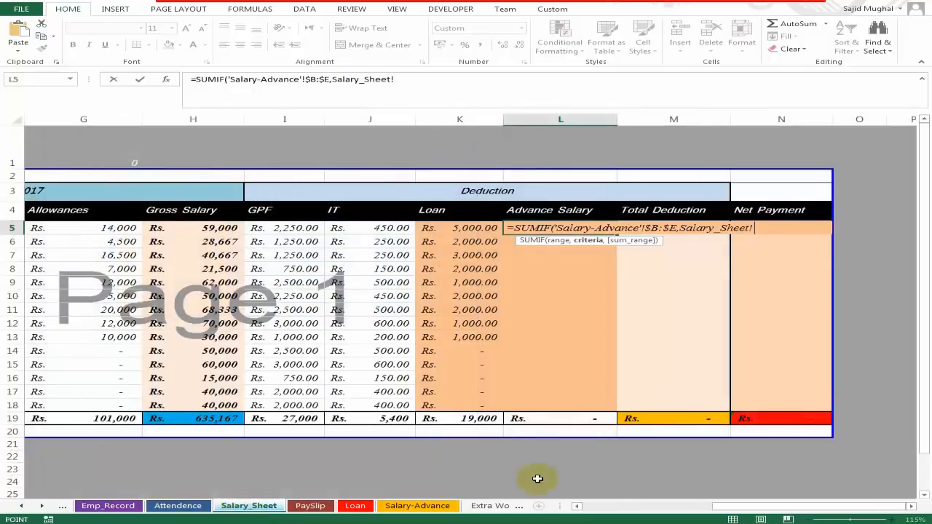
drag(732, 507, 572, 500)
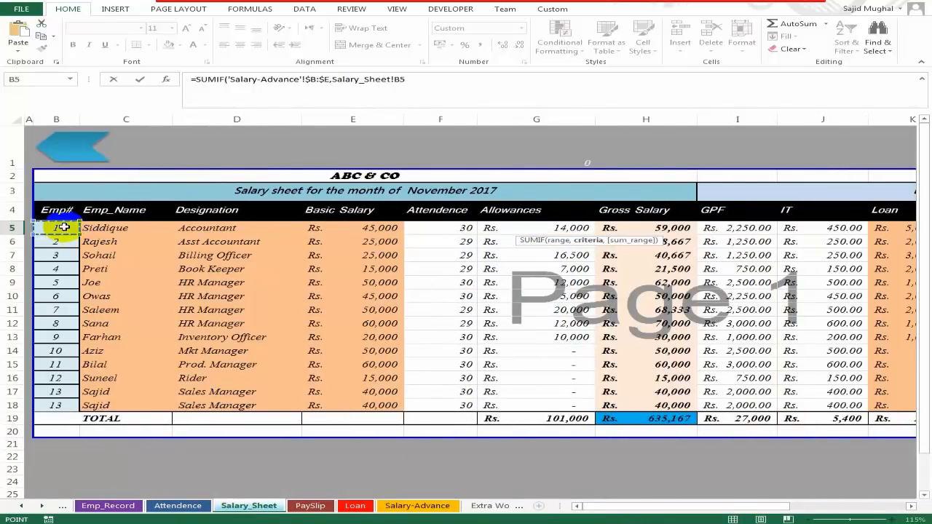
click(417, 506)
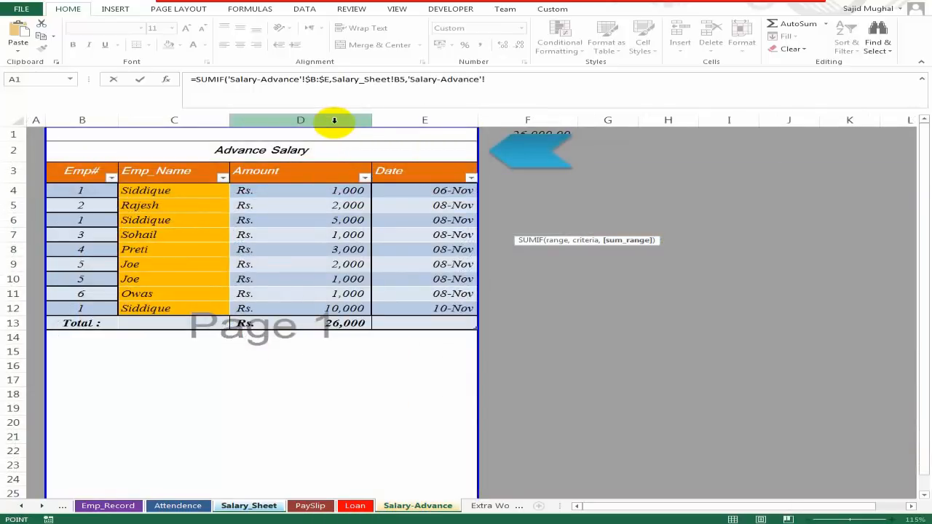
click(329, 121)
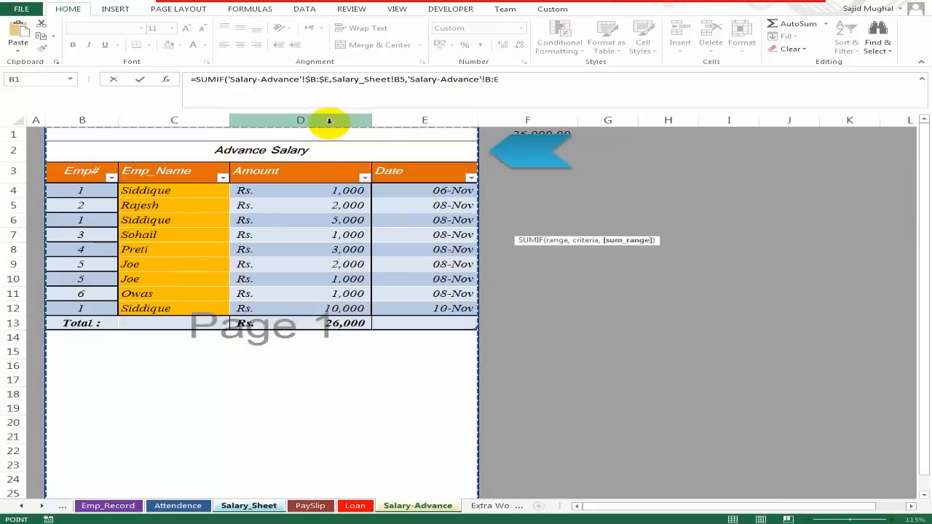
mouse_move(333, 173)
mouse_down()
mouse_move(335, 387)
mouse_move(329, 173)
mouse_up()
click(324, 164)
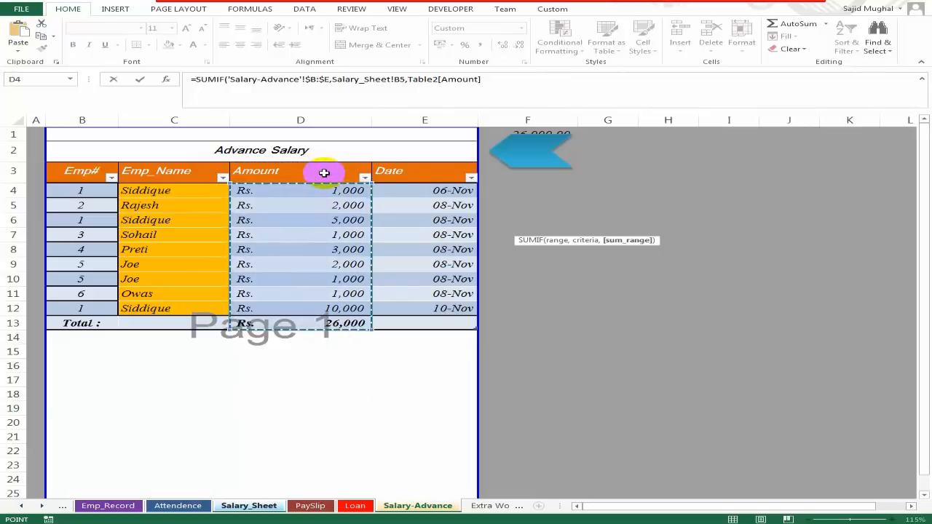
drag(324, 173, 372, 486)
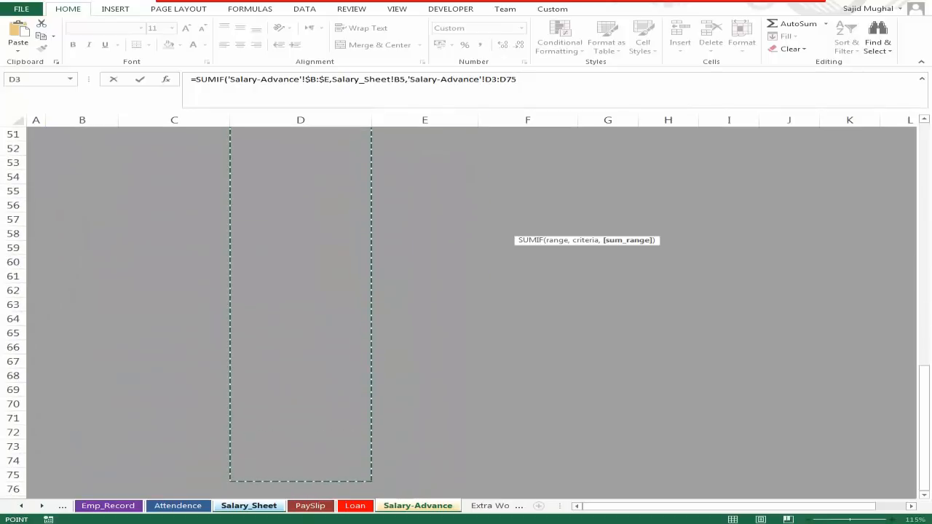
drag(923, 407, 923, 114)
click(330, 120)
- Discard the unfinished SUMIF formula in the Advance Salary column
key(BackSpace)
key(BackSpace)
key(BackSpace)
key(BackSpace)
key(BackSpace)
key(BackSpace)
key(BackSpace)
key(BackSpace)
key(BackSpace)
key(BackSpace)
key(BackSpace)
key(BackSpace)
key(BackSpace)
key(BackSpace)
key(BackSpace)
key(BackSpace)
key(BackSpace)
key(BackSpace)
key(BackSpace)
key(Escape)
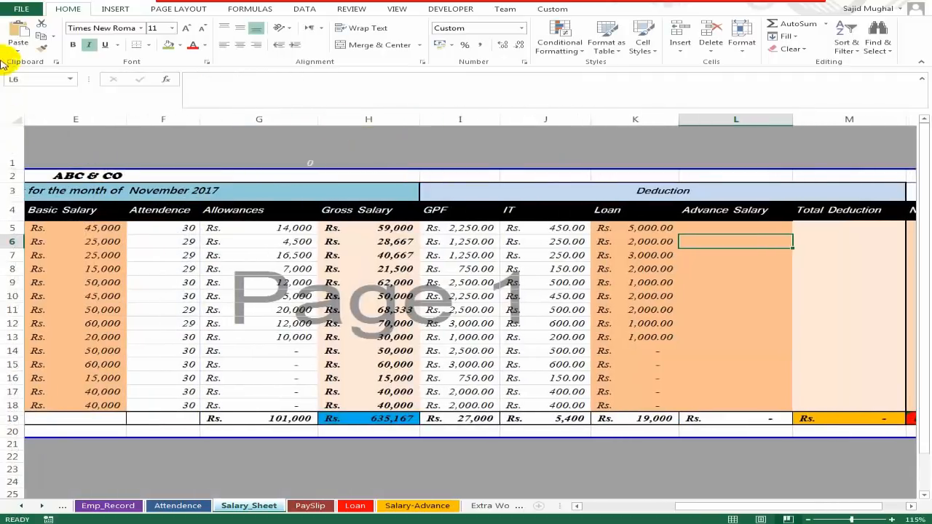
- Unmerge the Advance Salary title cell in row 2 of the Salary-Advance sheet
drag(713, 505, 627, 501)
click(66, 144)
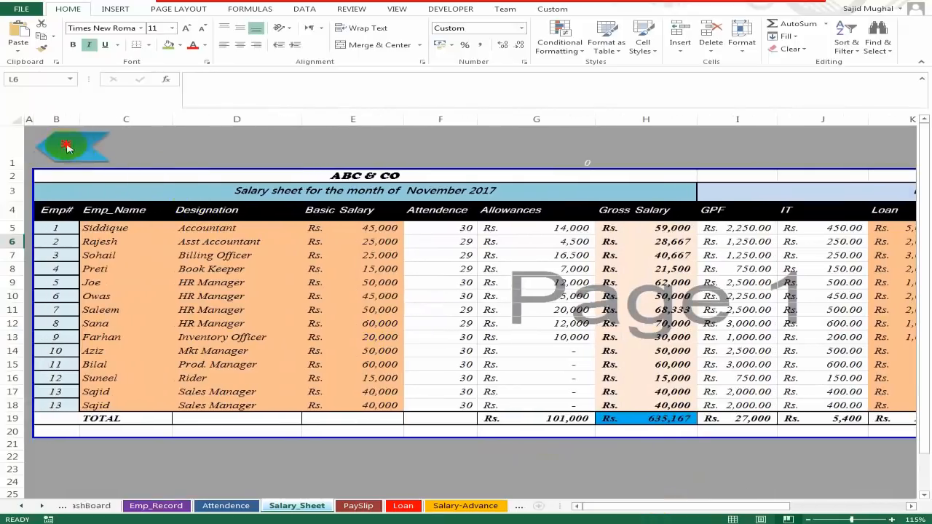
click(474, 505)
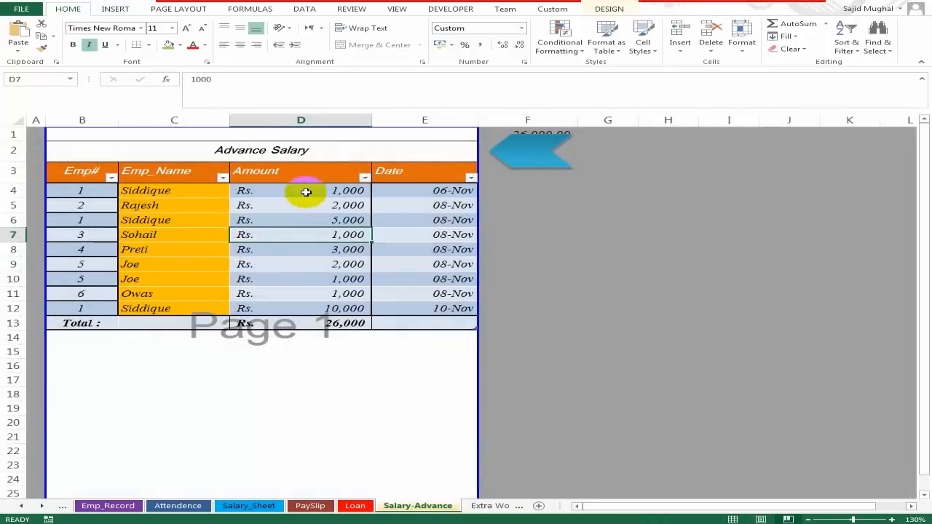
click(331, 151)
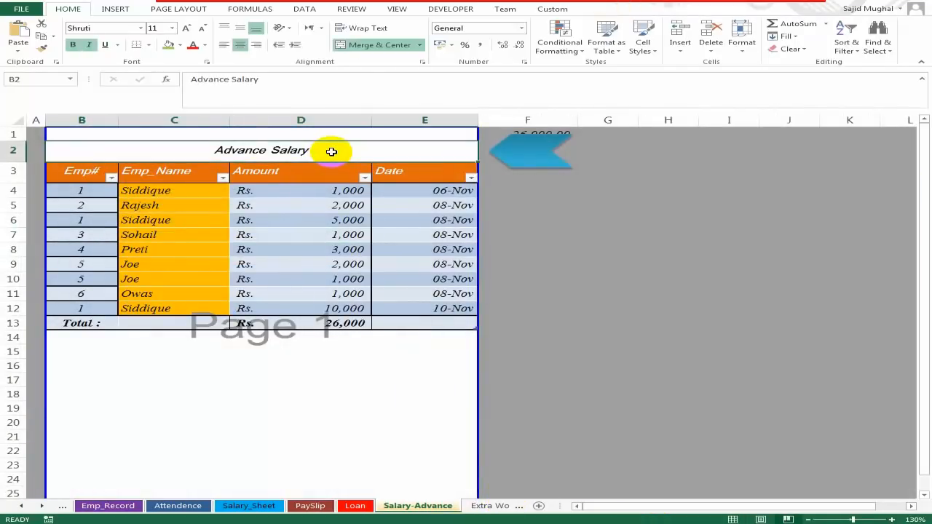
click(372, 45)
click(347, 131)
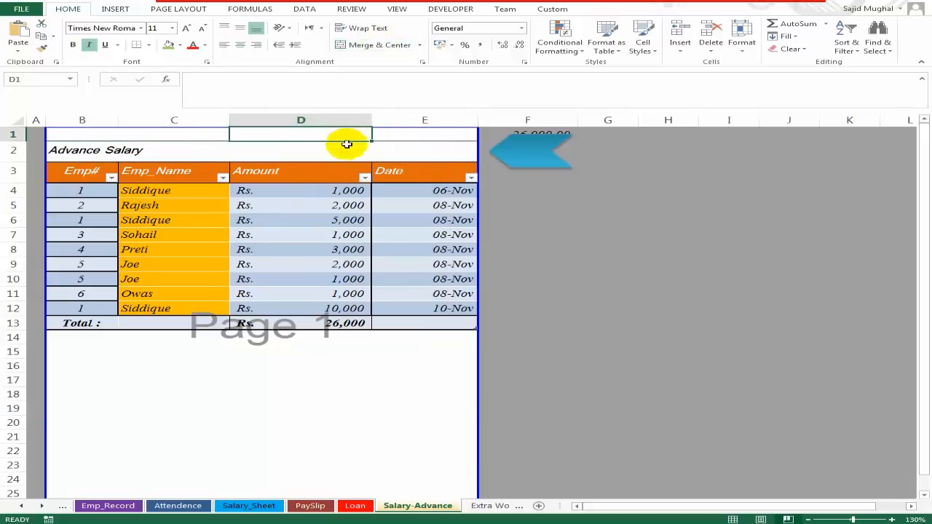
click(183, 154)
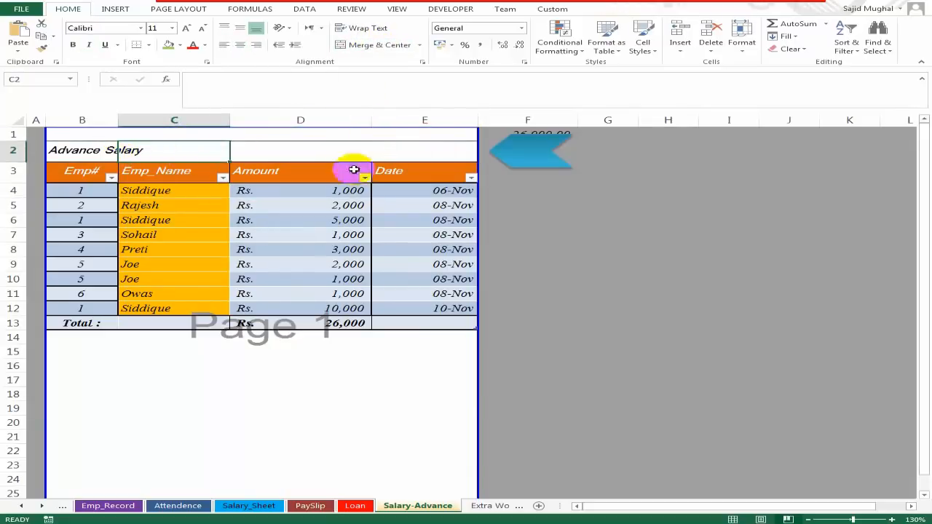
- Begin a SUMIF formula in cell L5 of the Advance Salary column on Salary_Sheet
click(528, 165)
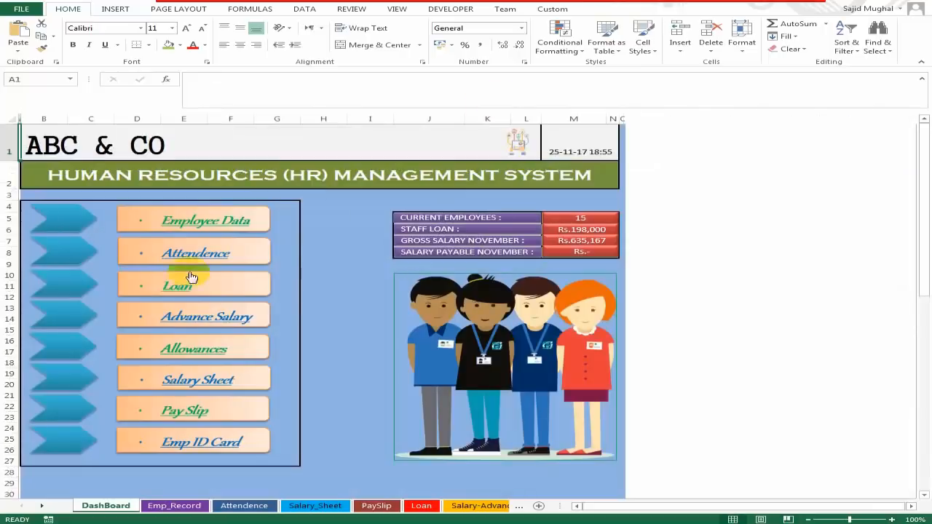
click(211, 381)
click(838, 225)
key(Right)
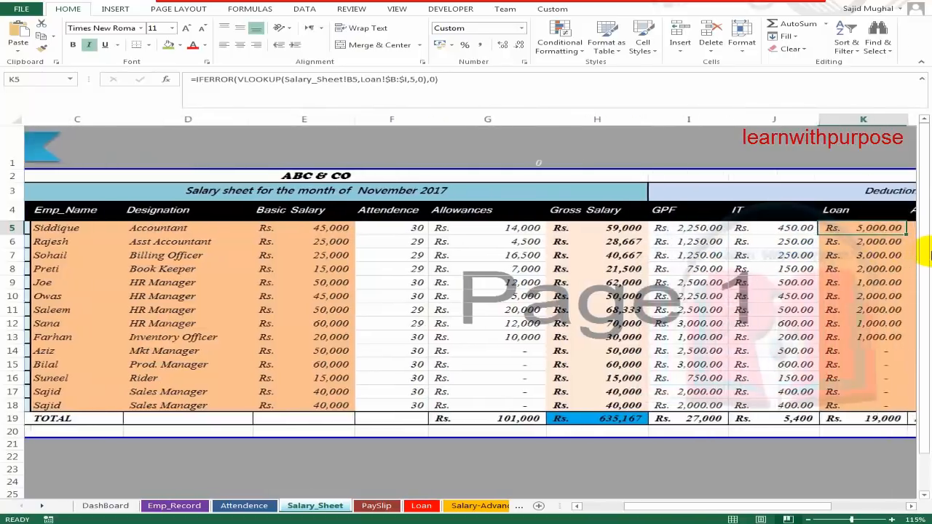
key(Right)
key(Right)
key(Right)
key(Left)
key(Left)
key(Left)
key(Right)
text(=)
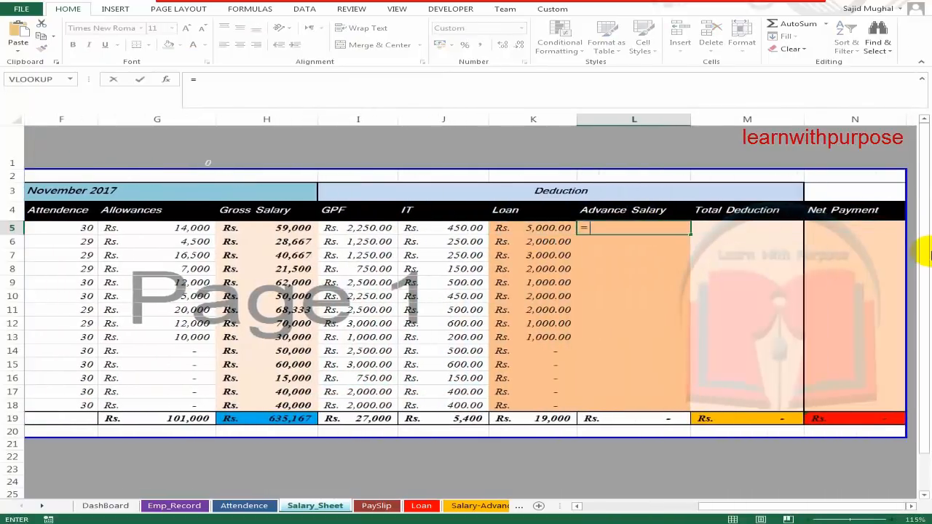
text(sumif)
key(Tab)
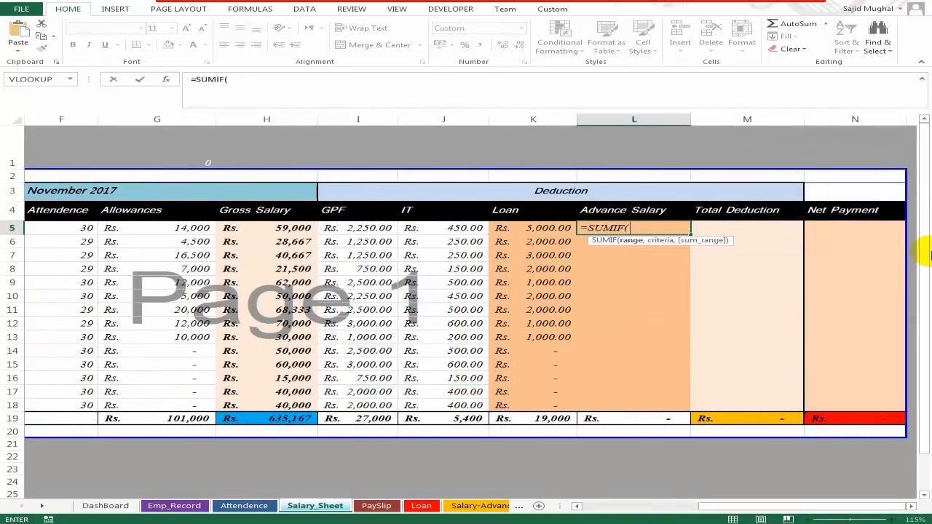
- Set the SUMIF range to the absolute columns $B:$E of the Salary-Advance sheet
click(464, 510)
drag(90, 120, 396, 110)
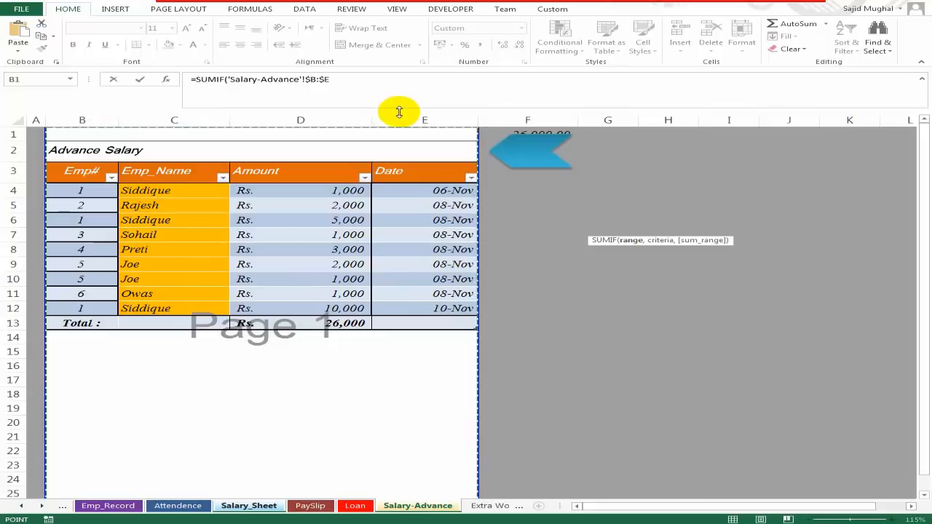
text(,)
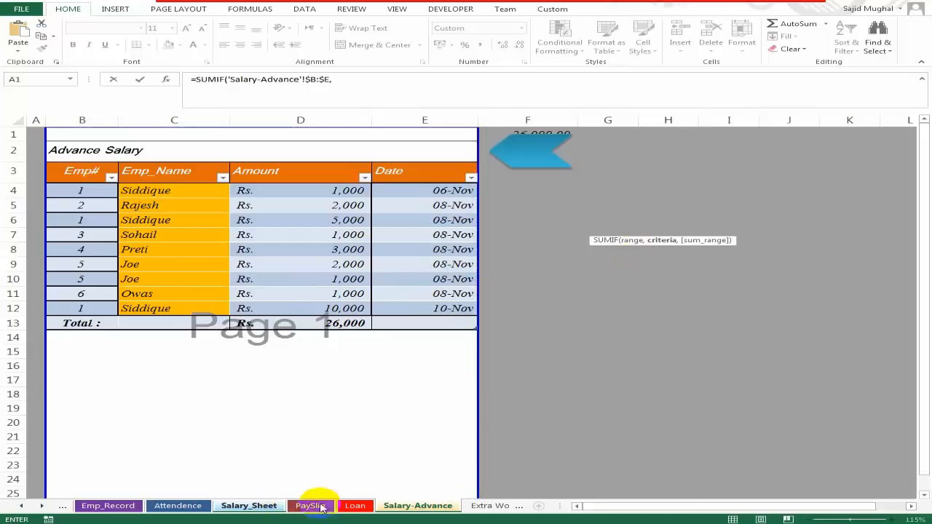
- Set the SUMIF criteria to the first employee's number in cell B5 of Salary_Sheet
click(247, 505)
click(131, 227)
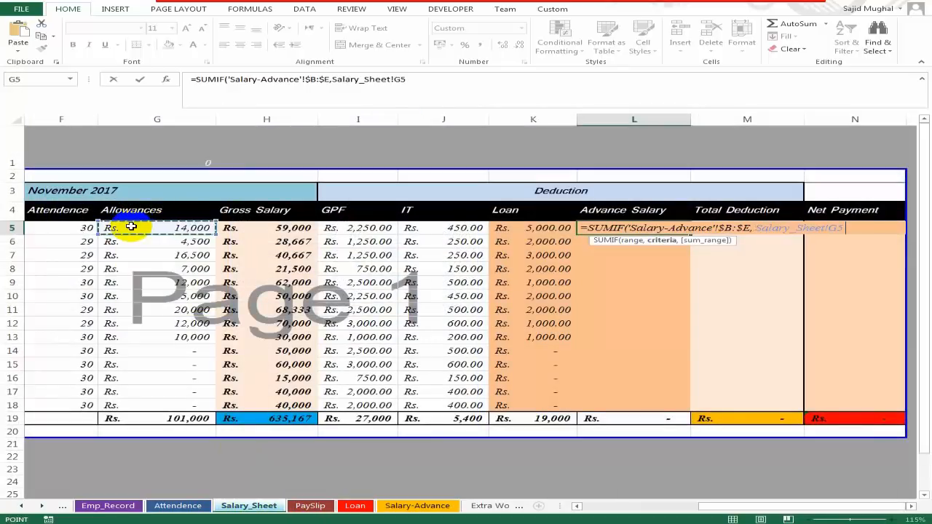
key(ctrl+Left)
key(ctrl+Left)
key(Right)
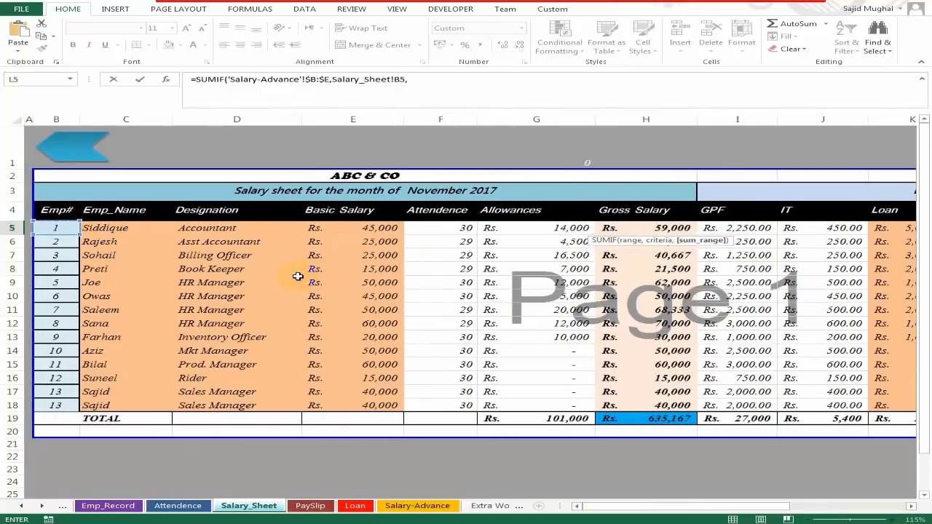
- Set the sum range to the absolute column $D:$D of the Salary-Advance sheet and complete the SUMIF formula in L5
click(415, 505)
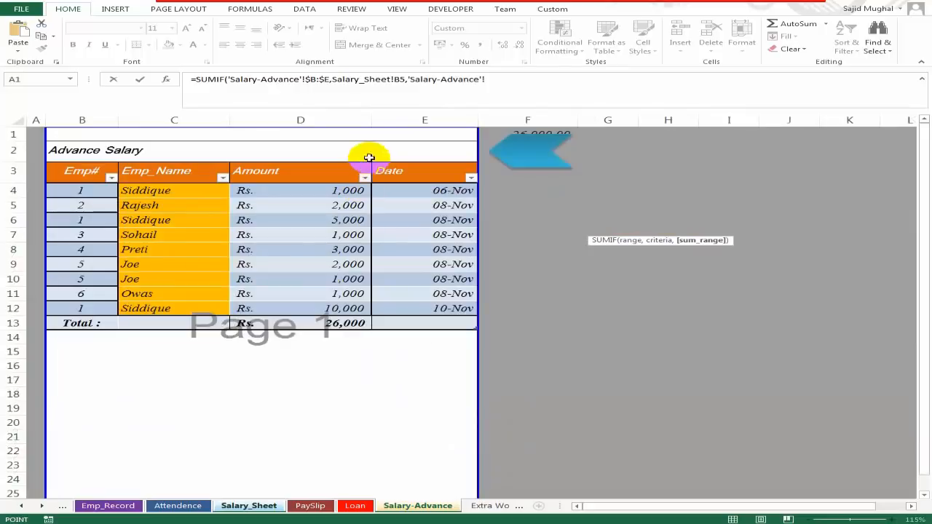
click(311, 118)
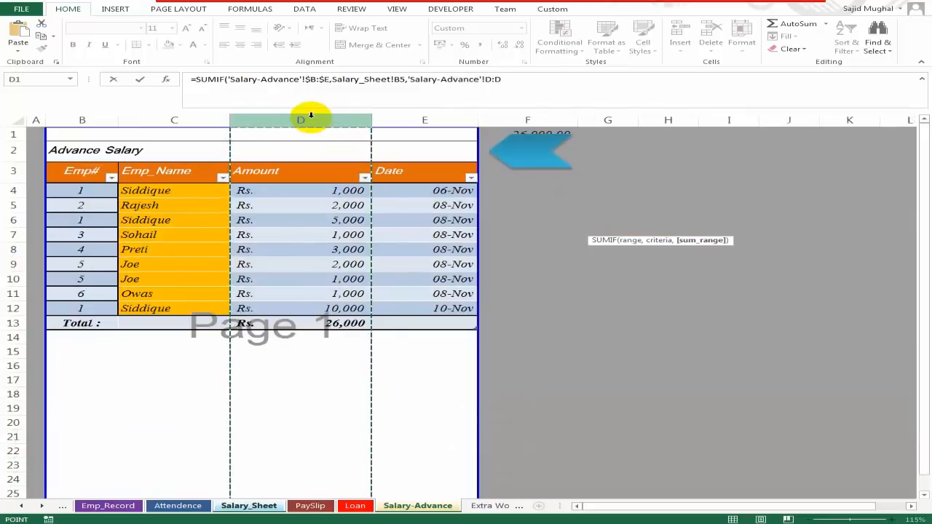
key(F4)
key(Return)
key(Up)
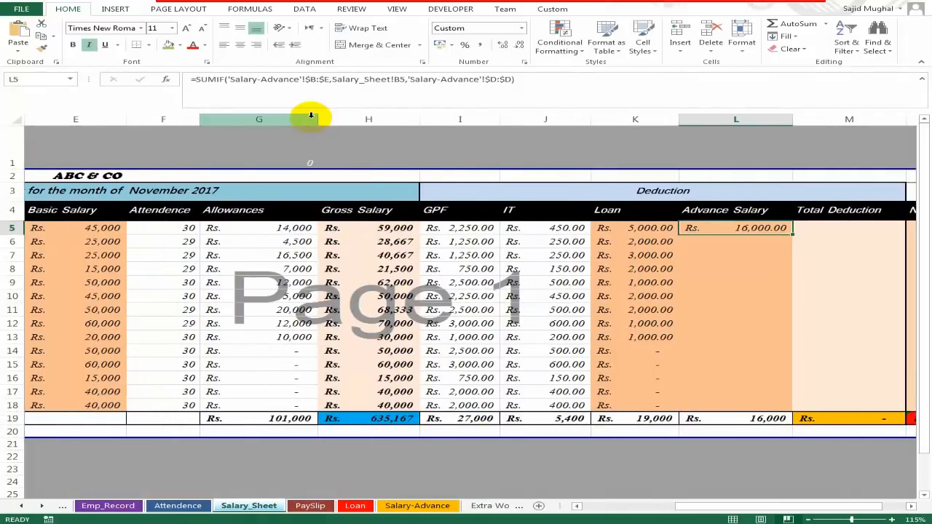
- Fill the SUMIF formula down the Advance Salary column from L5 to L18
key(shift+Down)
key(shift+Down)
key(shift+Down)
key(shift+Down)
key(shift+Down)
key(shift+Down)
key(shift+Down)
key(shift+Down)
key(shift+Down)
key(shift+Down)
key(shift+Down)
key(shift+Down)
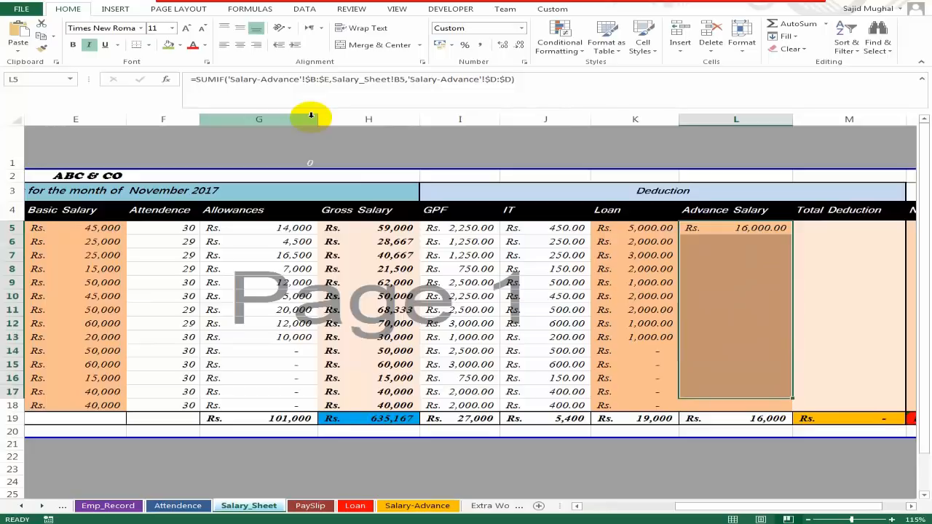
key(shift+Down)
key(ctrl+d)
key(Down)
key(Down)
key(Up)
key(Up)
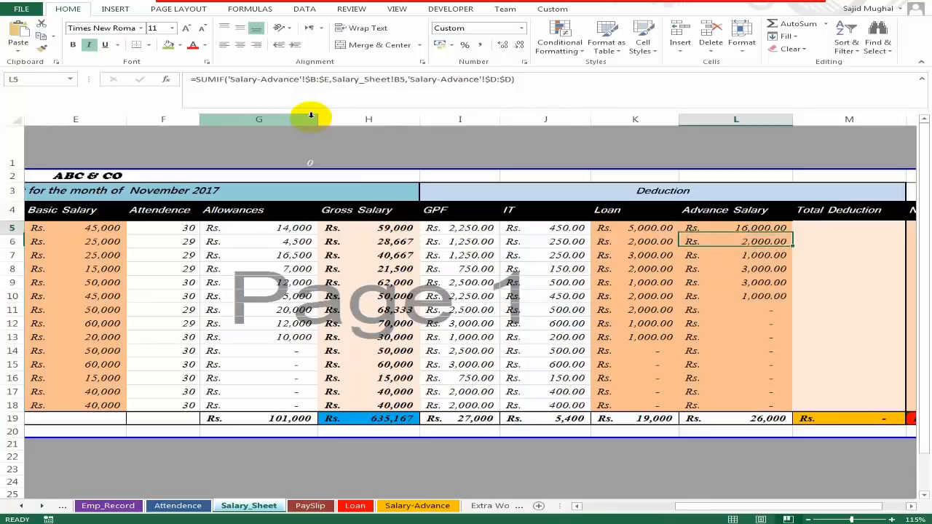
- Examine employee 1's advance entries on the Salary-Advance sheet to verify the summed amount on Salary_Sheet
key(ctrl+Left)
key(Left)
key(Right)
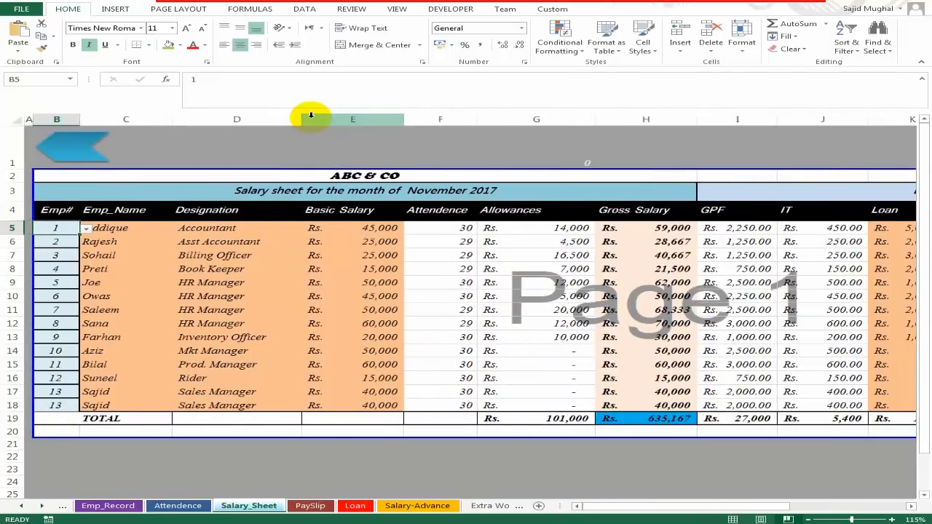
key(ctrl+Page_Down)
key(ctrl+Page_Down)
key(ctrl+Page_Down)
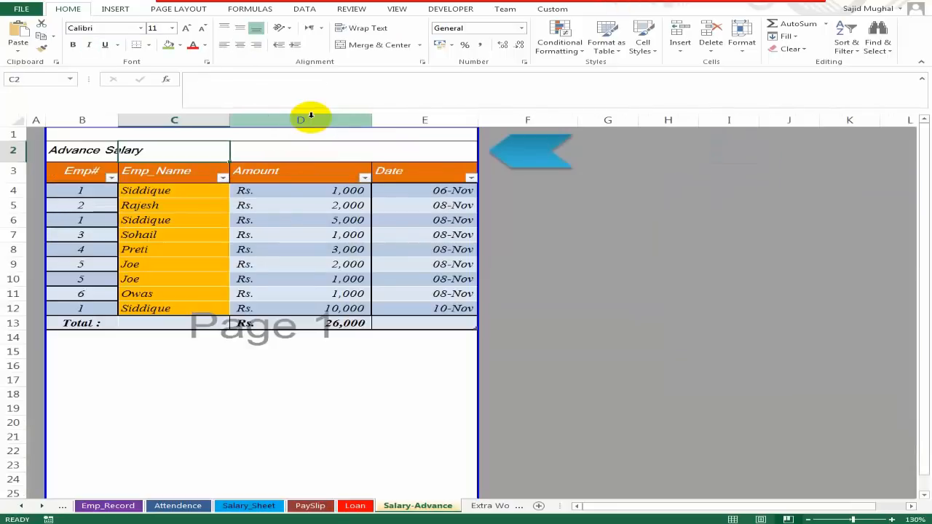
click(329, 190)
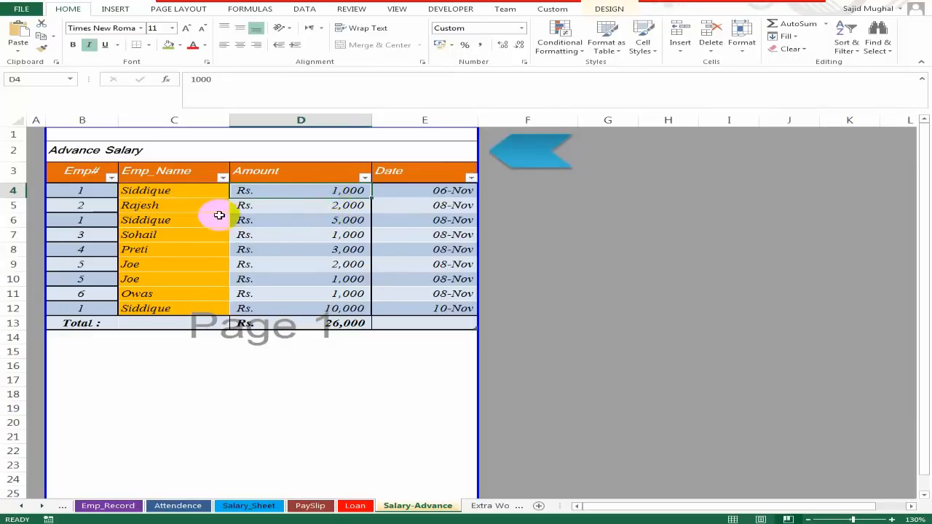
click(197, 235)
click(189, 265)
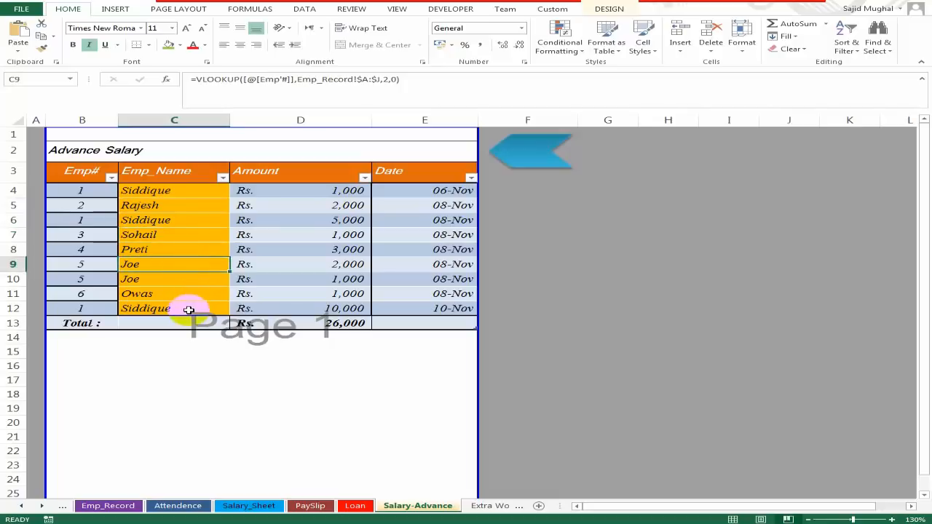
click(360, 311)
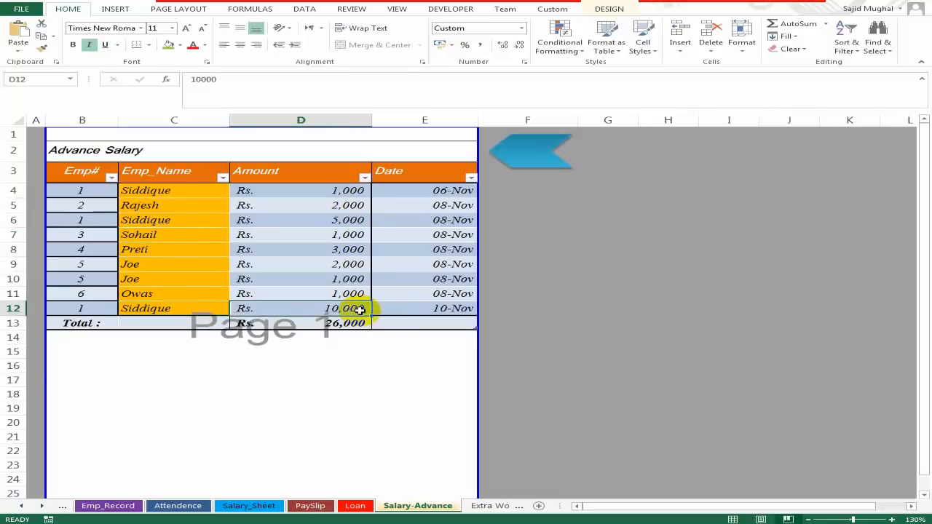
click(328, 192)
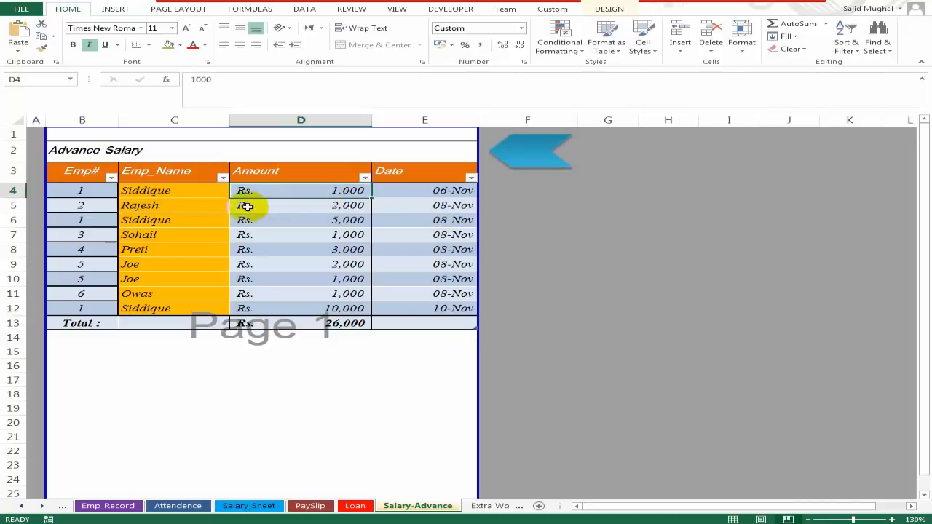
click(195, 222)
click(337, 219)
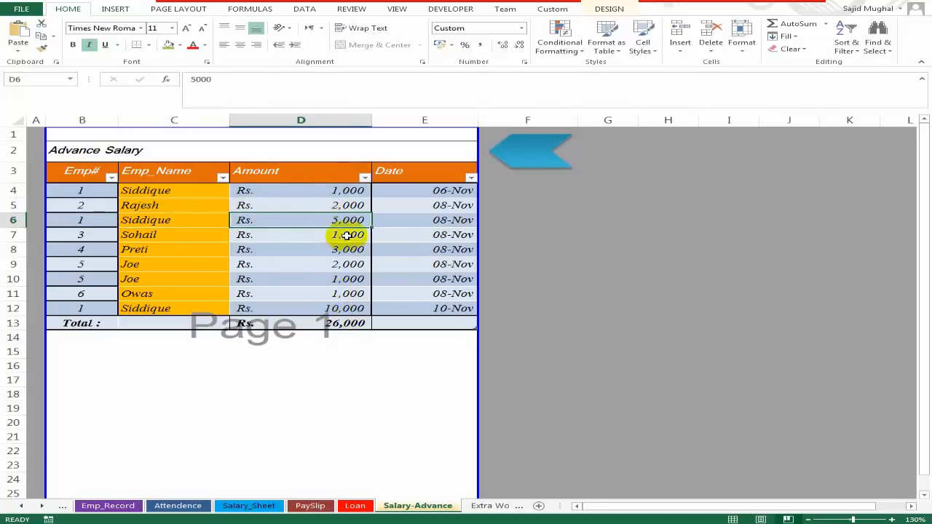
click(351, 190)
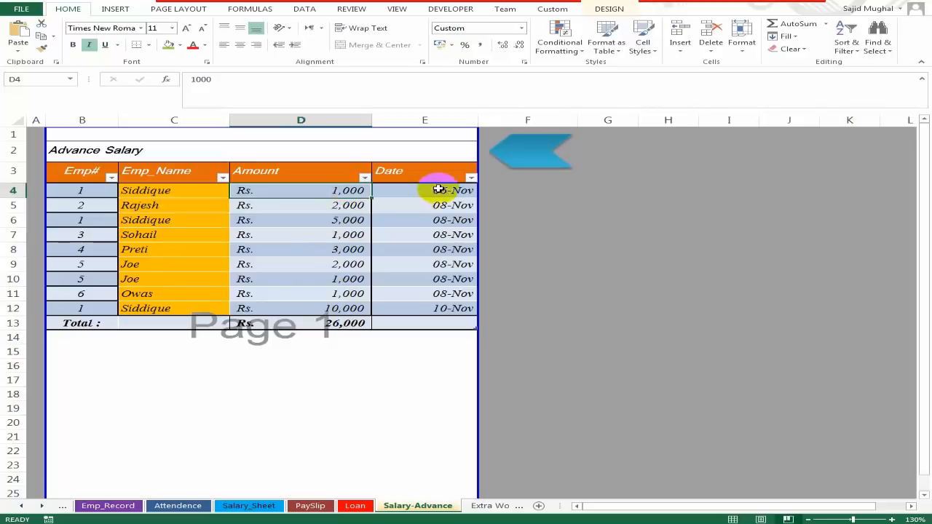
- Compare the Advance Salary column total on Salary_Sheet with the Amount total on the Salary-Advance sheet
click(548, 155)
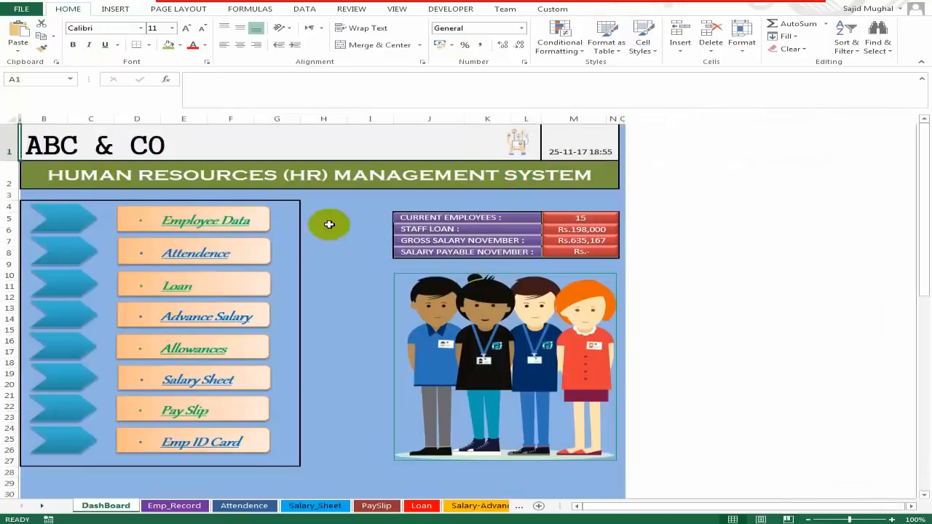
click(222, 381)
click(765, 250)
key(Right)
key(Right)
key(Right)
key(Up)
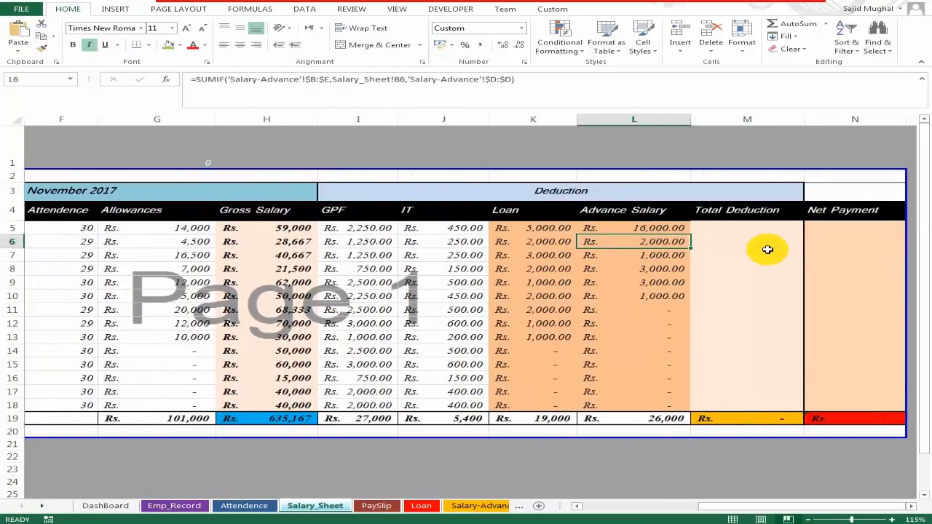
click(657, 417)
click(480, 505)
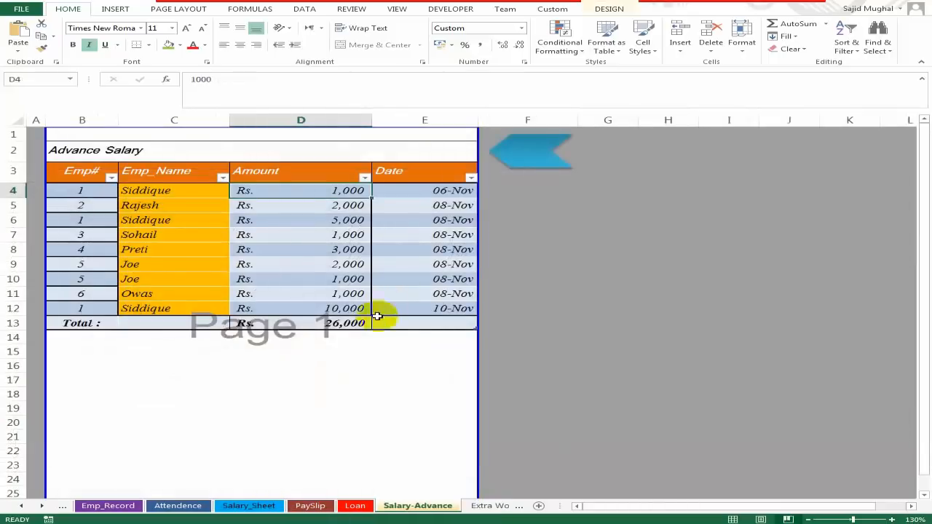
click(344, 323)
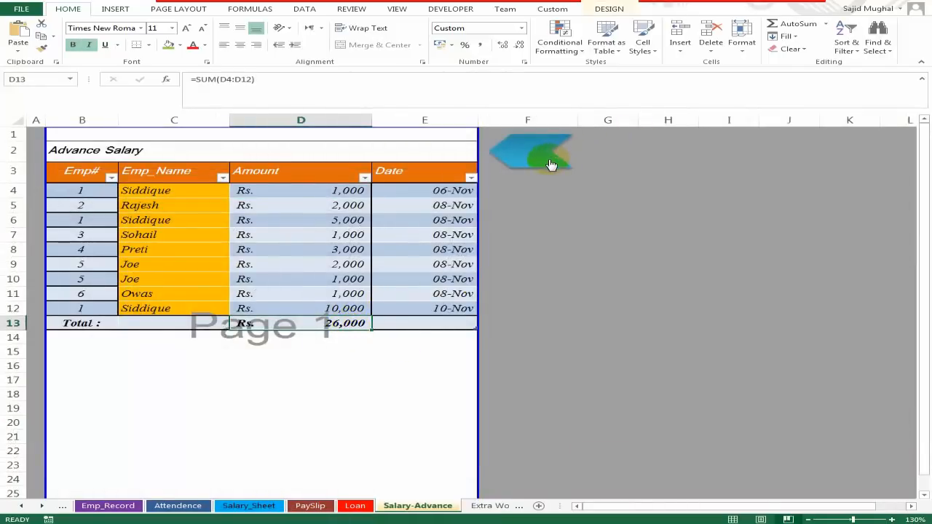
- Return to Salary_Sheet and enter =SUM(I5:L5) in cell M5 of the Total Deduction column
click(551, 165)
click(215, 381)
click(840, 263)
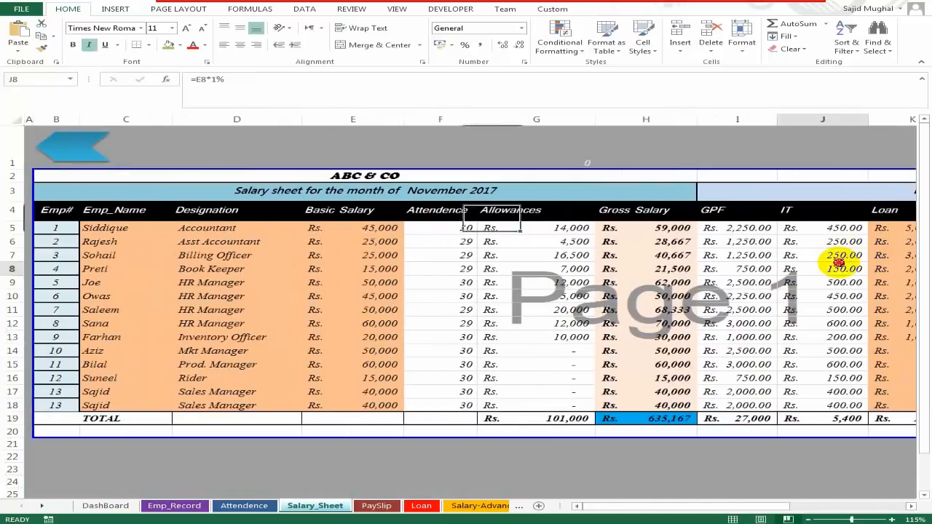
key(Right)
key(Right)
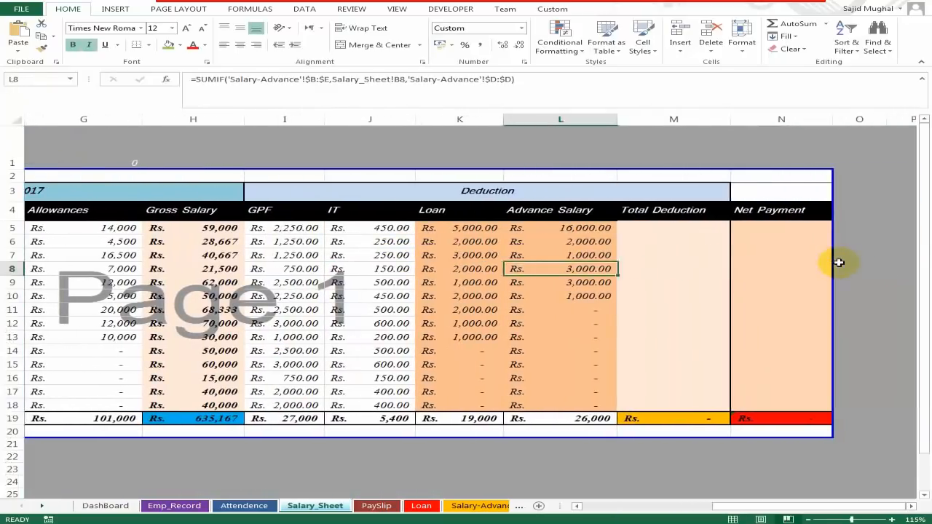
key(Up)
key(Up)
key(Up)
key(Right)
text(=sum)
key(Tab)
key(shift+Left)
key(shift+Left)
key(shift+Left)
key(shift+Left)
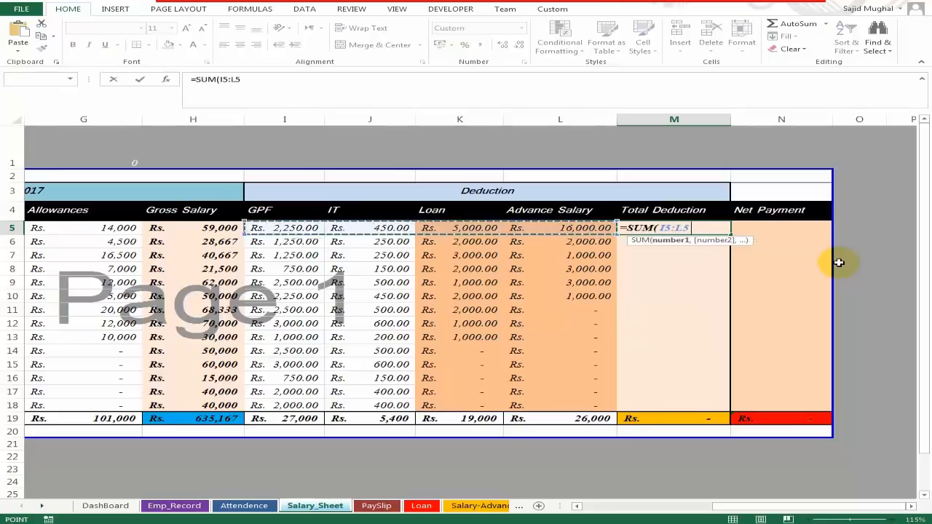
key(shift+Right)
key(ctrl+Return)
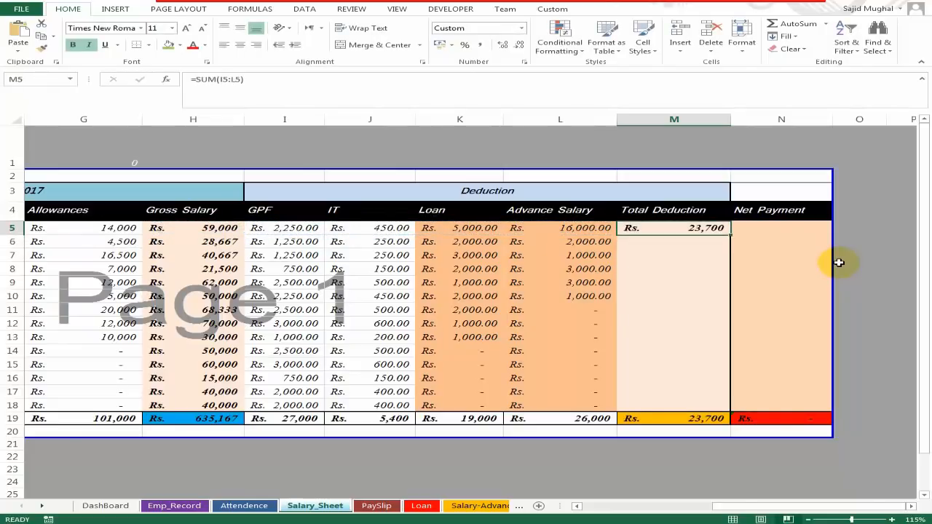
- Fill the Total Deduction formula down from M5 to M18
key(shift+Down)
key(shift+Down)
key(shift+Down)
key(shift+Down)
key(shift+Down)
key(shift+Down)
key(shift+Down)
key(shift+Down)
key(shift+Down)
key(shift+Down)
key(shift+Down)
key(shift+Down)
key(shift+Down)
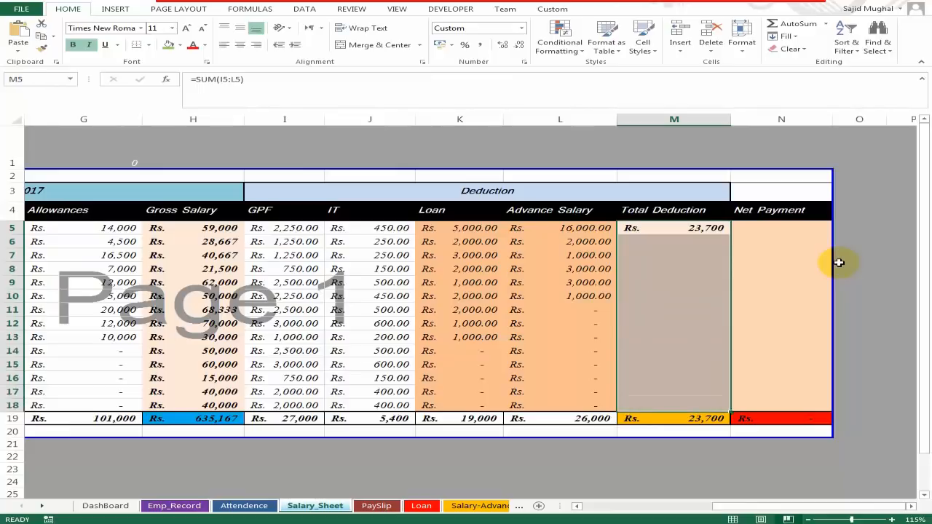
key(ctrl+d)
- Enter a Net Payment formula in N5 that subtracts Total Deduction M5 from Gross Salary H5
key(Right)
text(=)
key(Left)
key(Left)
key(Left)
key(Left)
key(Left)
key(Left)
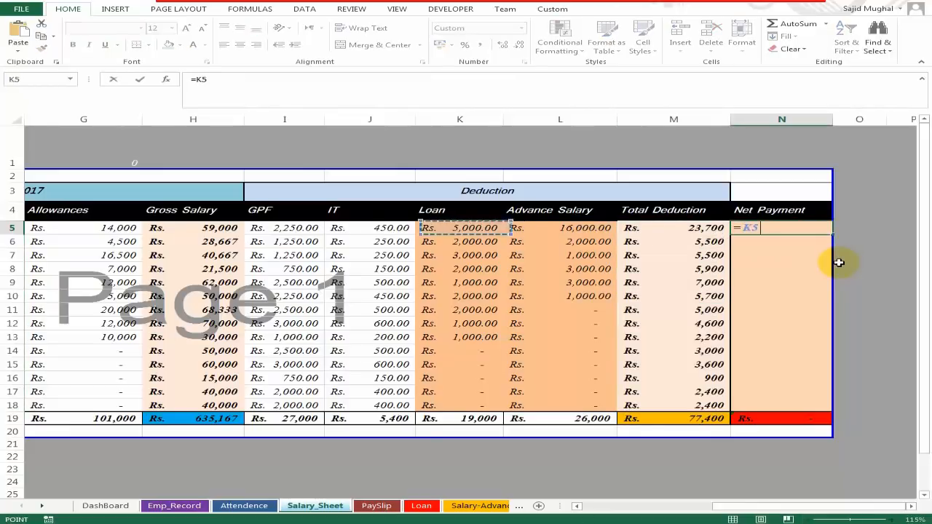
text(-)
key(Left)
key(ctrl+Return)
- Fill the Net Payment formula down from N5 to N18
key(shift+Down)
key(shift+Down)
key(shift+Down)
key(shift+Down)
key(shift+Down)
key(shift+Down)
key(shift+Down)
key(shift+Down)
key(shift+Down)
key(shift+Down)
key(shift+Down)
key(shift+Down)
key(shift+Down)
key(ctrl+d)
key(ctrl+Down)
key(Down)
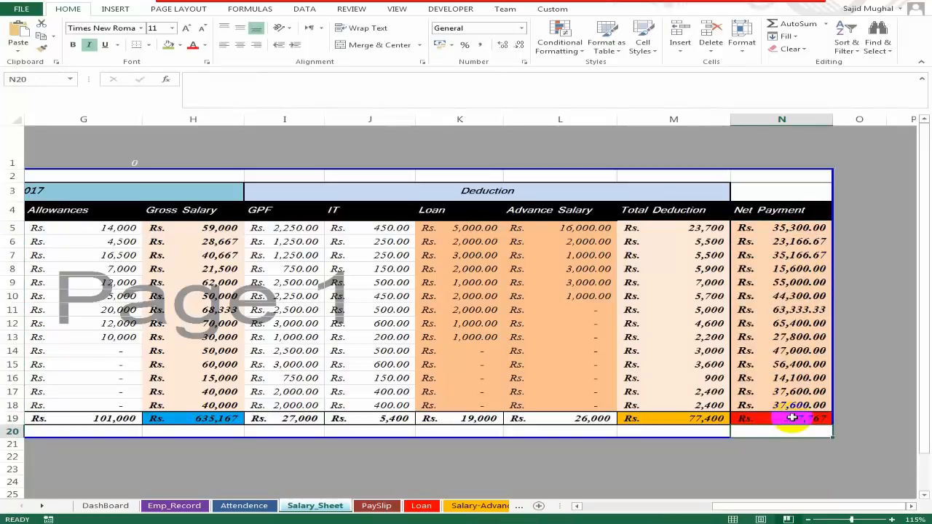
- Enter a SUM of N5:N18 in cell N19 as the Net Payment column total
click(791, 417)
text(=SUM()
key(Up)
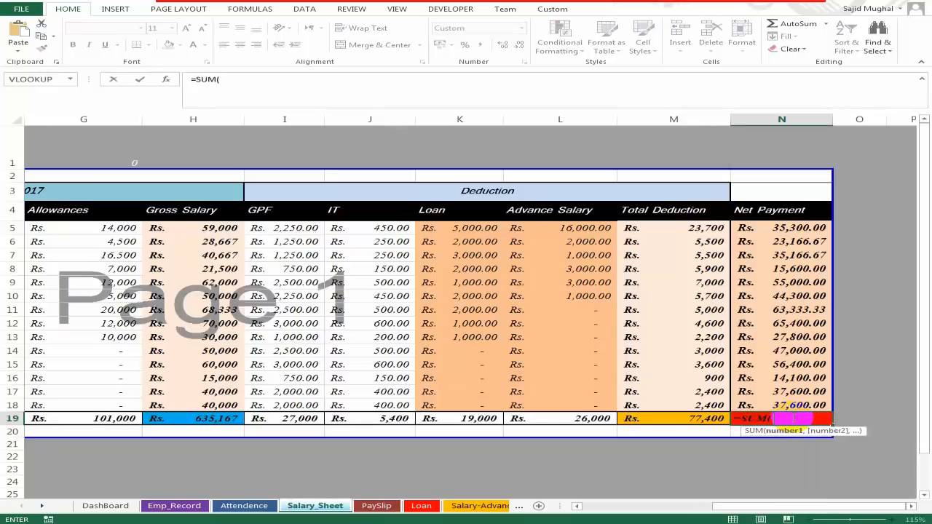
key(shift+Up)
key(shift+Up)
key(shift+Up)
key(shift+Up)
key(shift+Up)
key(shift+Up)
key(shift+Up)
key(shift+Up)
key(shift+Up)
key(shift+Up)
key(shift+Up)
key(shift+Up)
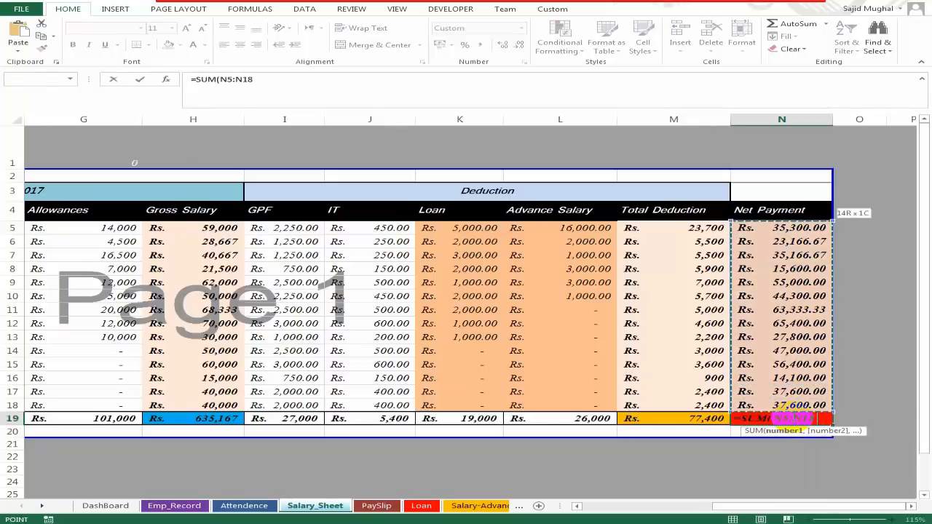
key(Return)
- Review the column totals in row 19 from Gross Salary through the deductions to Net Payment
key(Up)
key(Left)
key(Left)
key(Left)
key(Left)
key(Left)
key(Left)
key(Left)
key(Left)
key(Left)
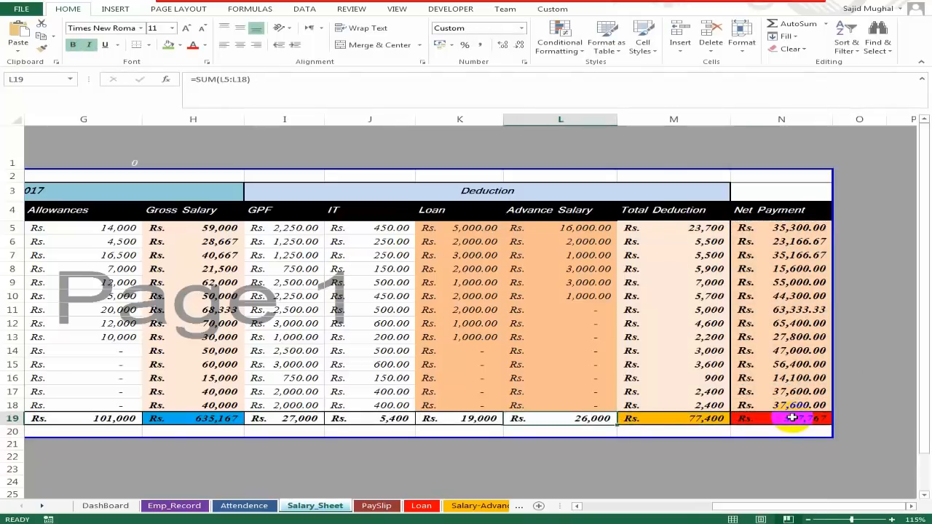
key(Left)
key(Right)
key(Right)
key(Right)
key(Right)
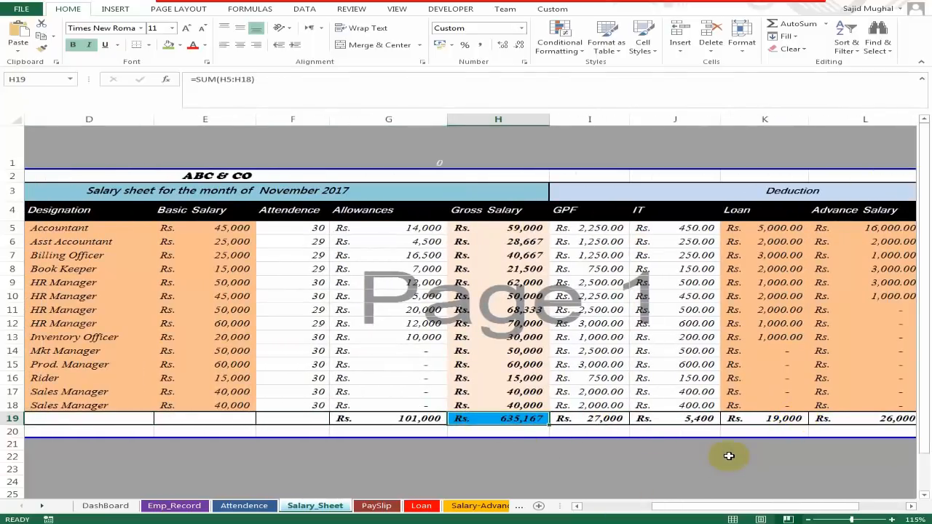
key(Right)
key(Right)
key(Right)
key(Right)
key(Right)
key(Right)
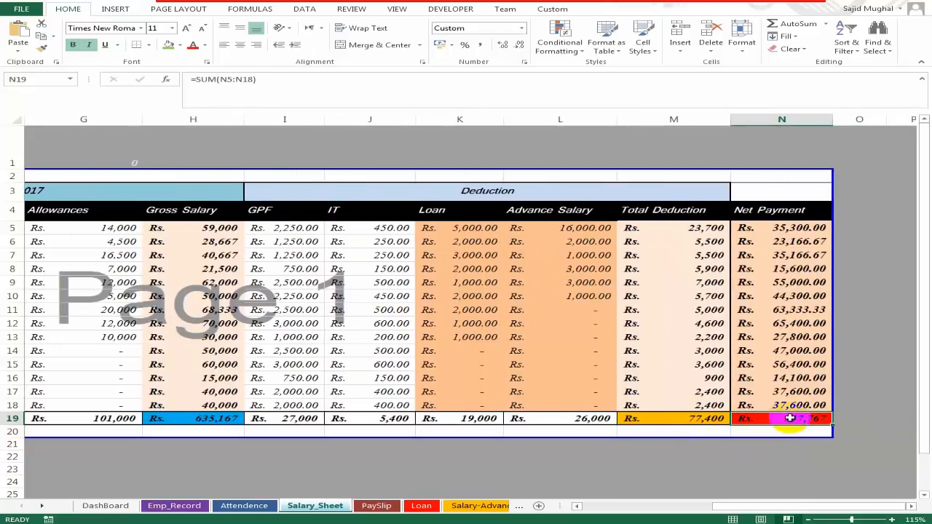
- Look over the start of the salary sheet and return to the DashBoard to check the summary figures
click(640, 370)
key(Home)
key(Right)
key(Right)
key(Right)
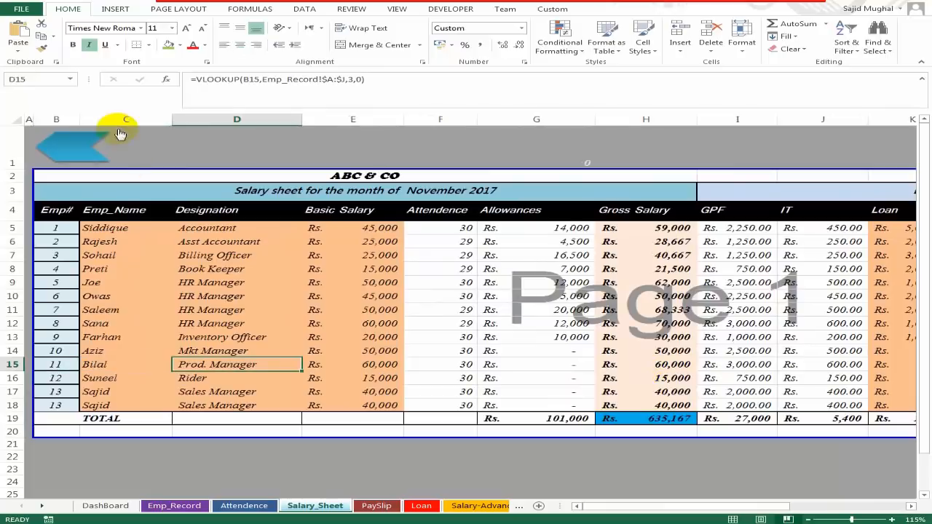
click(86, 139)
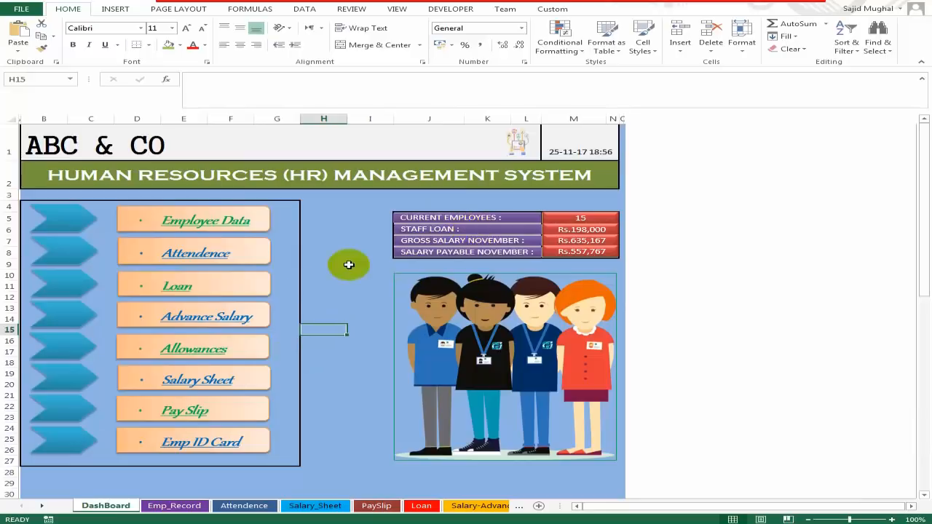
- Open the PaySlip sheet from the dashboard and select the blank merged header cell B2 above the PAYSLIP title
click(186, 412)
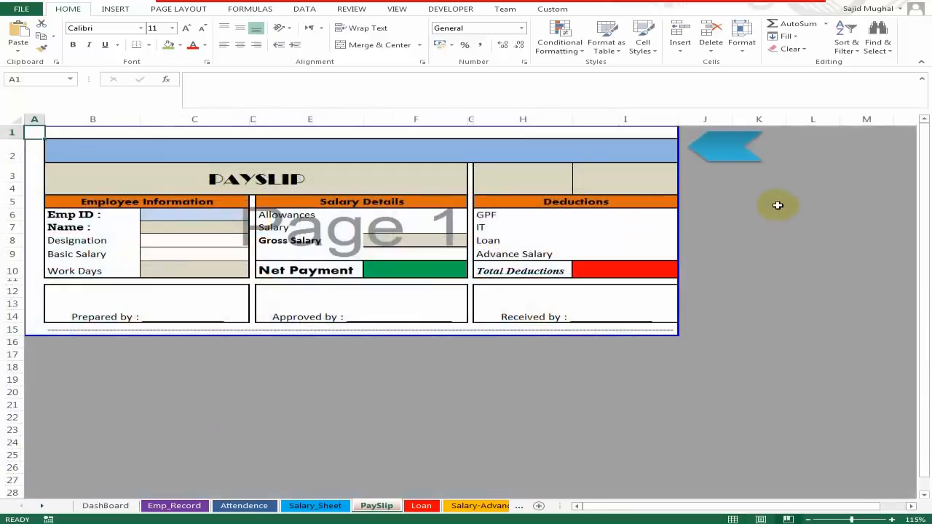
click(746, 214)
click(464, 154)
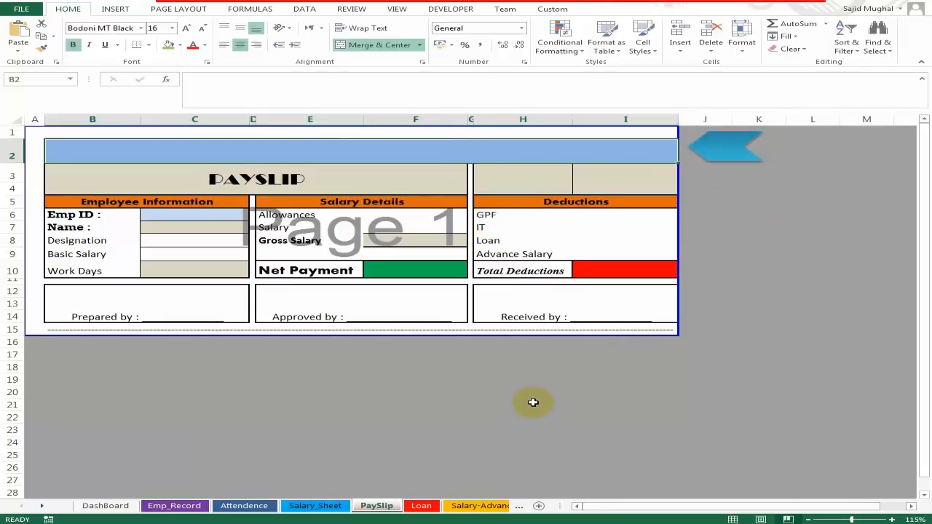
- Link the merged header cell B2 above the PAYSLIP title to the company name on the DashBoard sheet
key(Down)
key(Up)
text(=)
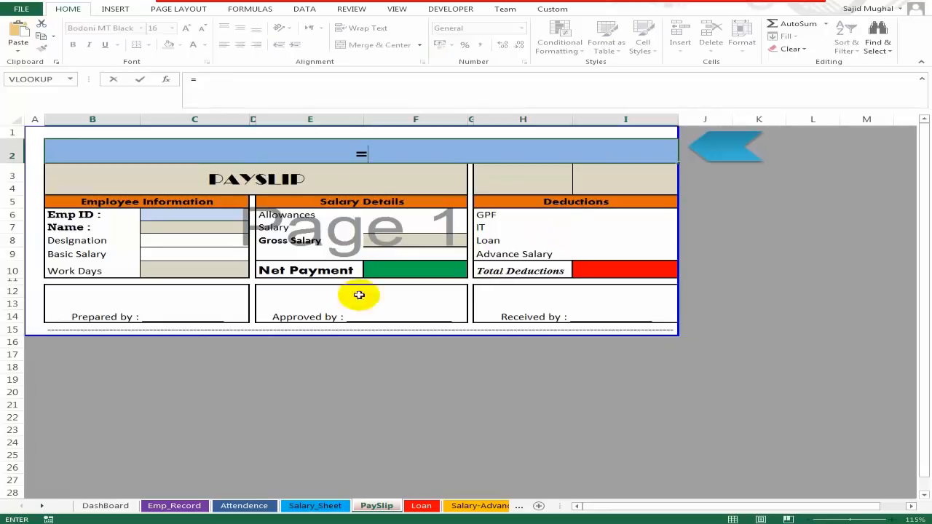
click(102, 506)
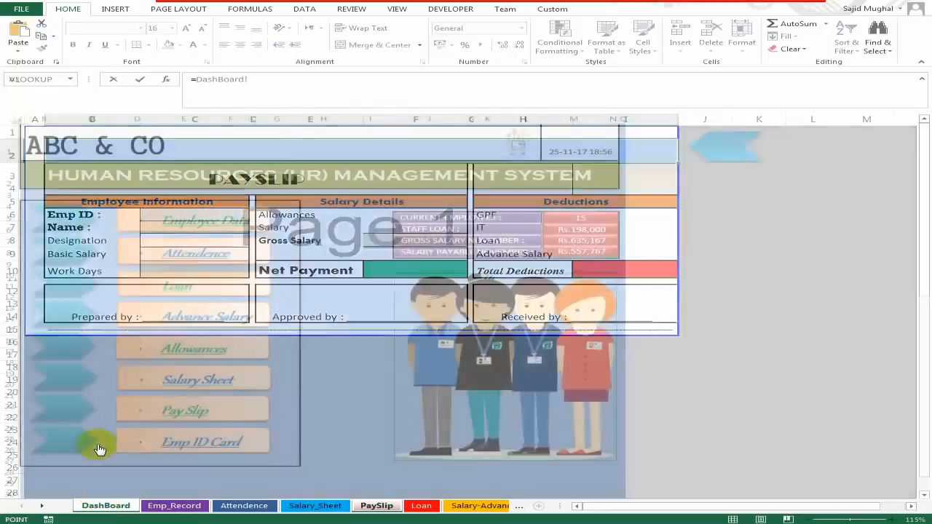
click(138, 154)
key(Return)
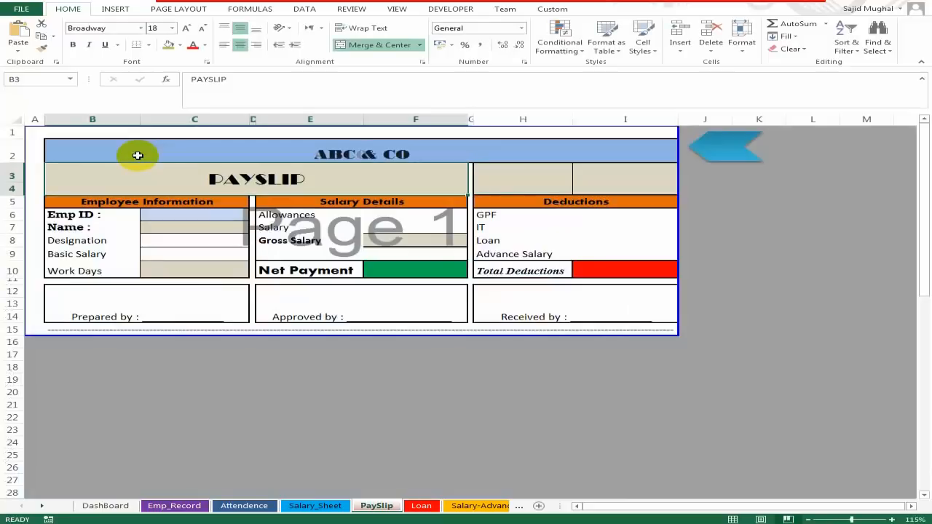
- Examine the payslip's Deductions labels GPF, IT, Loan and Advance Salary and the Salary_Sheet references behind them
key(Down)
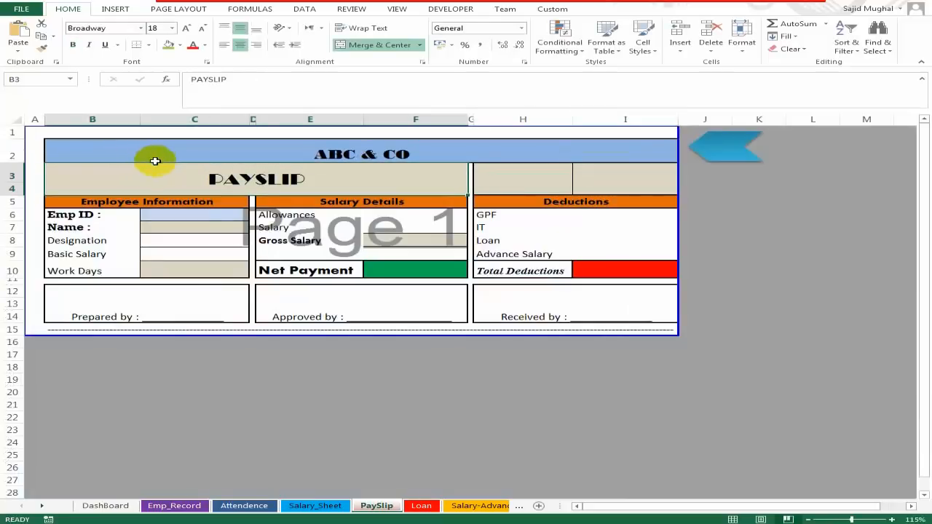
click(405, 293)
click(536, 236)
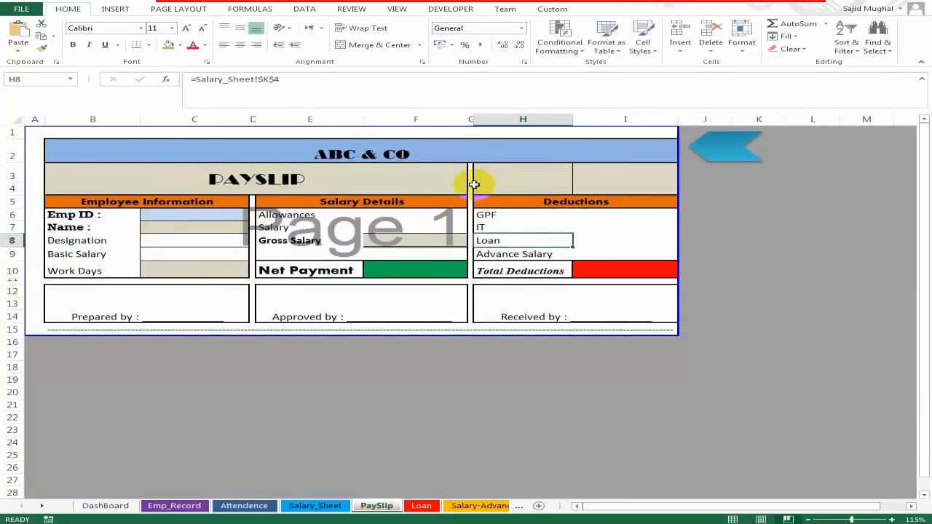
click(513, 203)
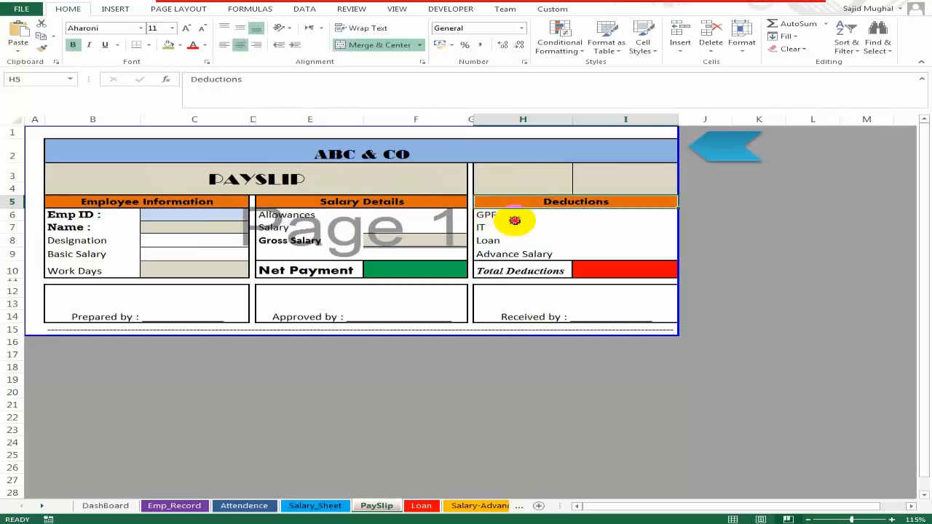
key(Down)
key(Down)
key(Down)
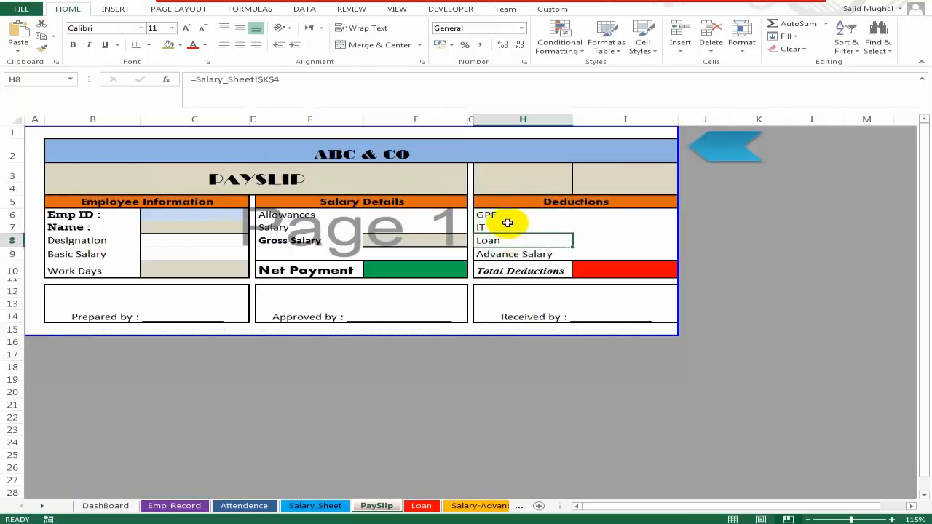
click(507, 214)
click(511, 228)
click(512, 251)
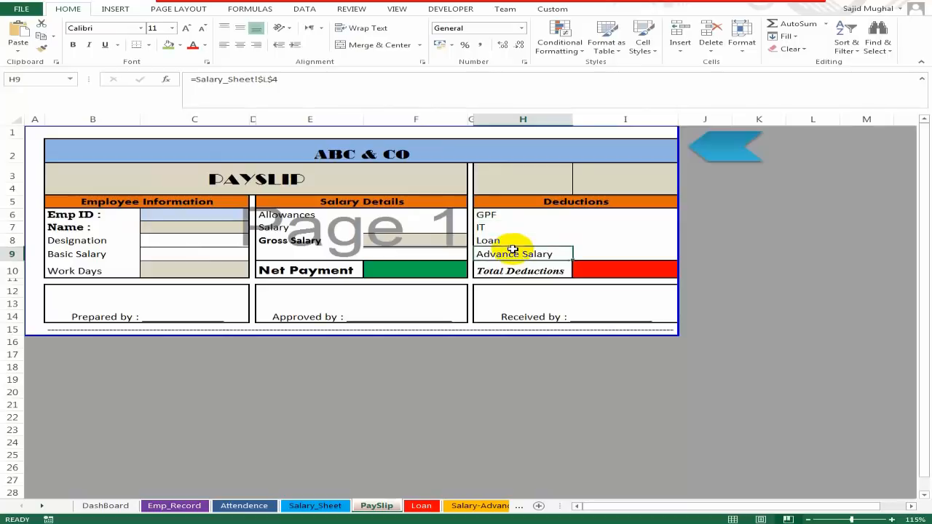
click(520, 215)
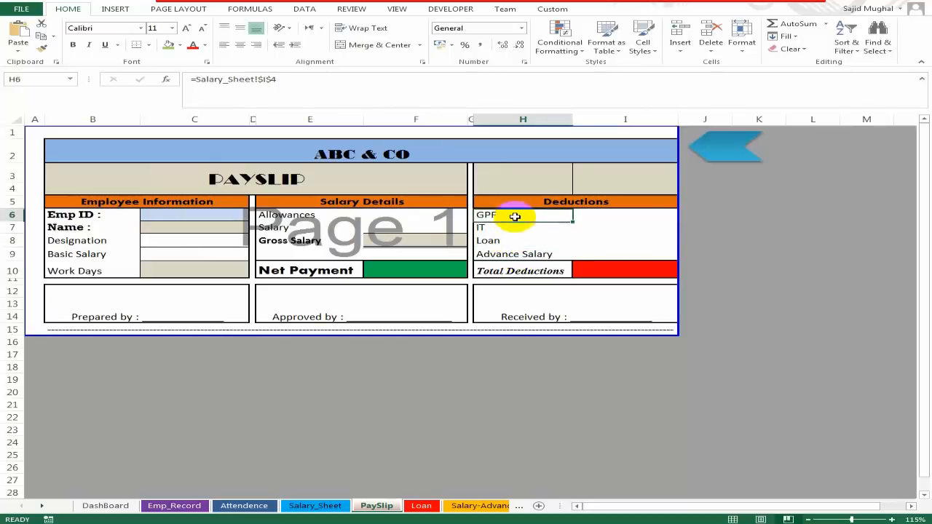
key(Down)
key(Up)
key(Left)
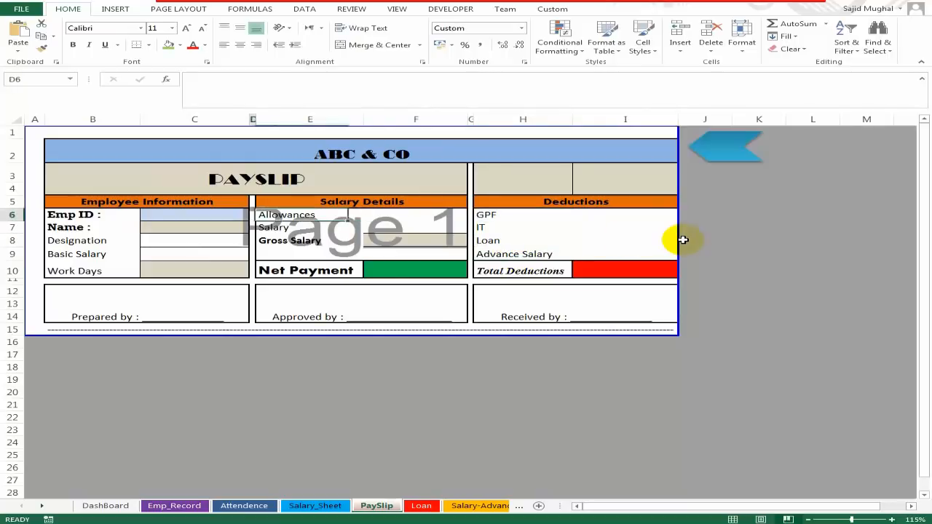
key(Left)
key(Down)
key(Right)
key(Right)
key(Up)
key(Down)
key(Down)
key(Down)
key(Up)
key(Up)
key(Up)
- Link the GPF label cell H6 to the GPF header on Salary_Sheet with the absolute reference =Salary_Sheet!$I$4
text(=)
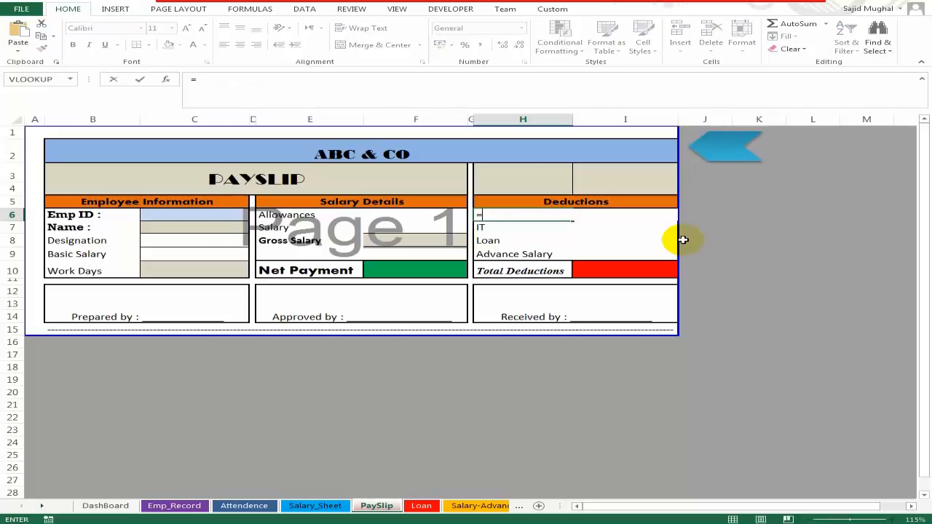
click(321, 506)
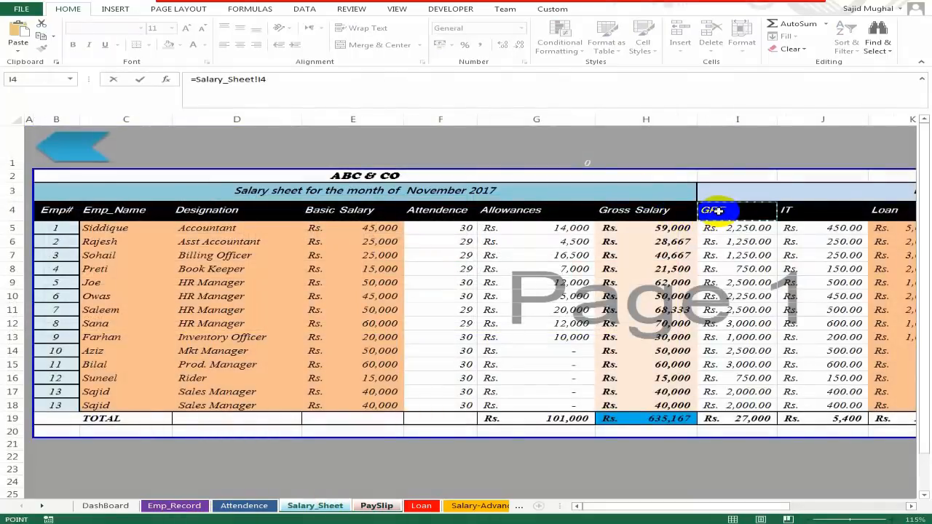
key(Return)
key(Up)
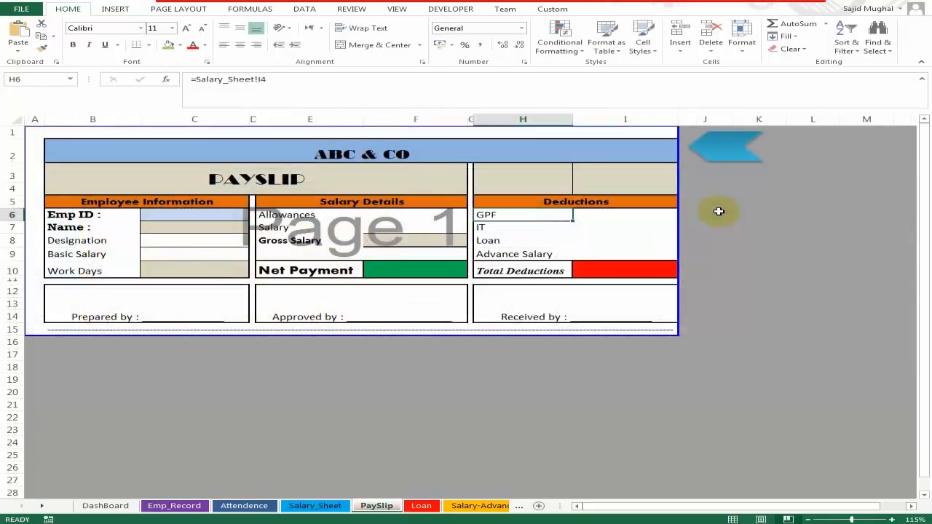
key(F2)
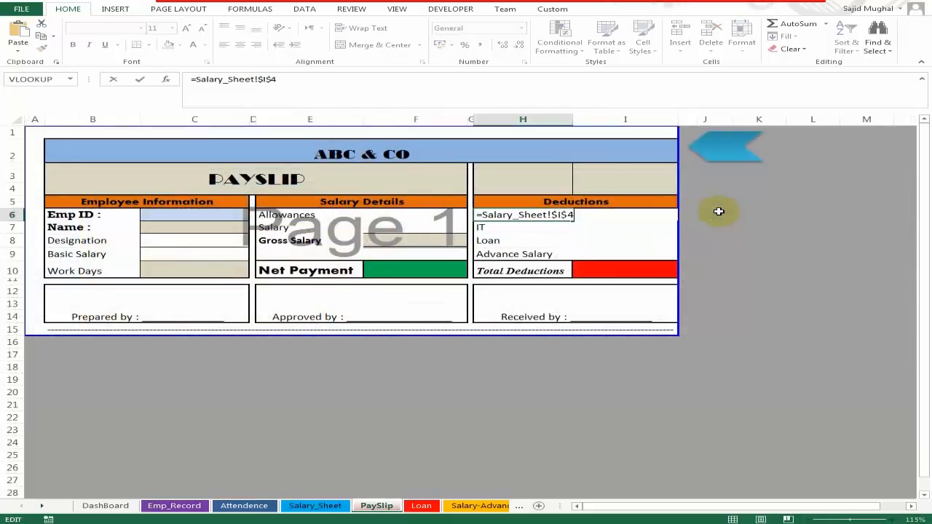
key(Return)
key(Down)
key(Up)
key(Up)
key(Right)
key(Left)
key(Right)
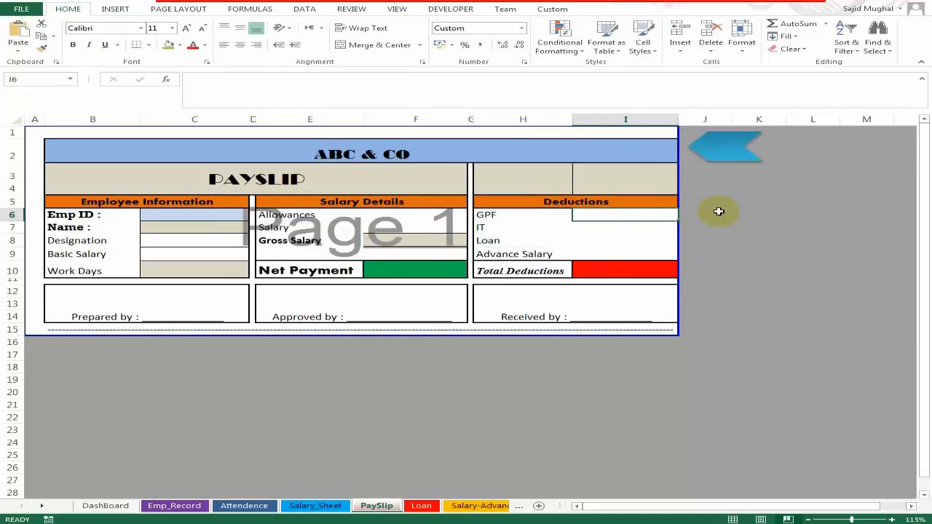
click(187, 215)
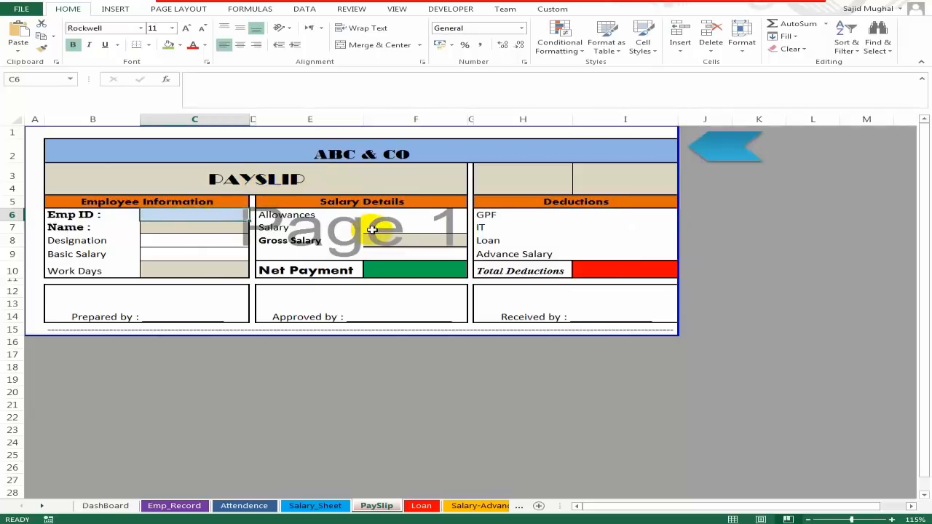
click(192, 235)
- Start a data validation rule for the Emp ID cell C6 that allows List values
click(194, 217)
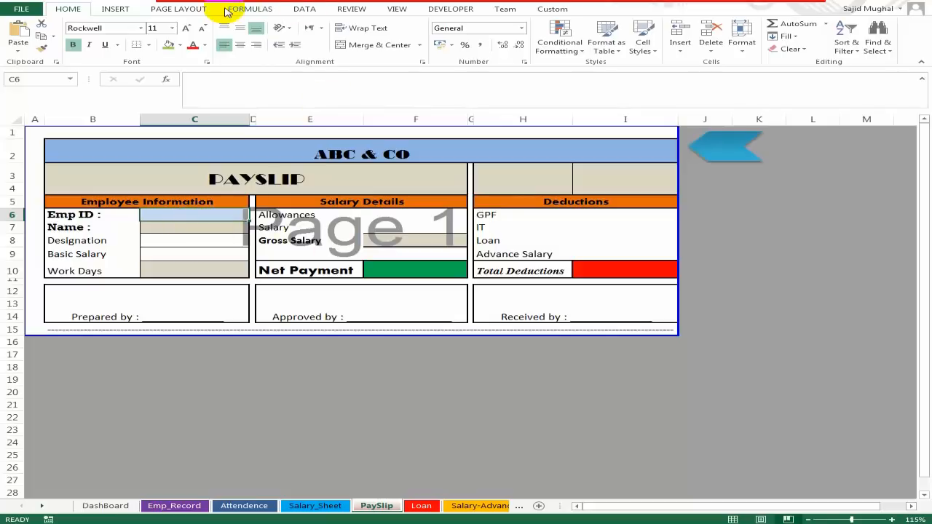
click(305, 9)
click(522, 49)
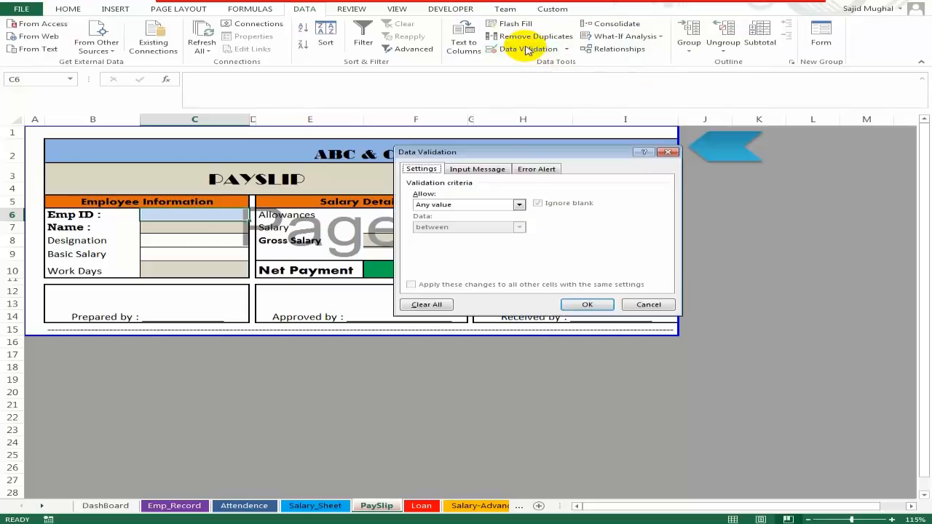
click(518, 205)
click(470, 238)
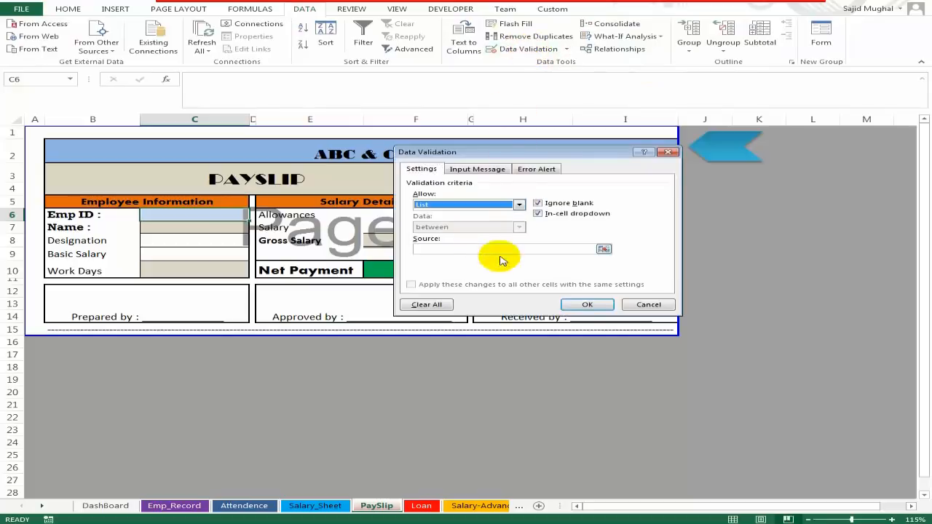
click(587, 247)
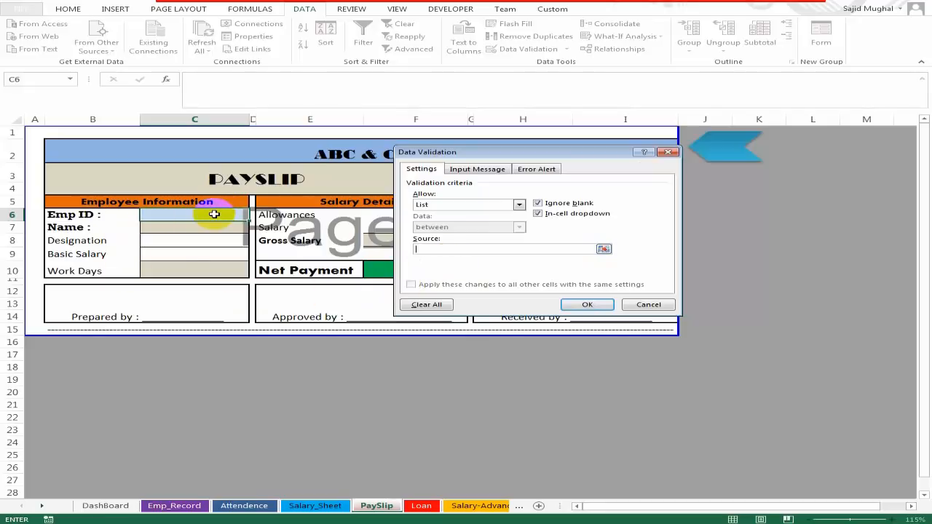
click(175, 506)
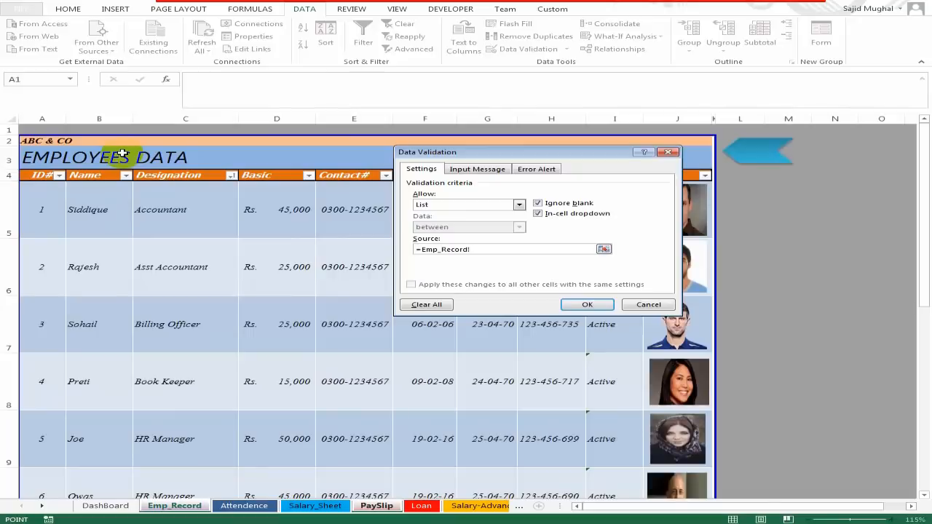
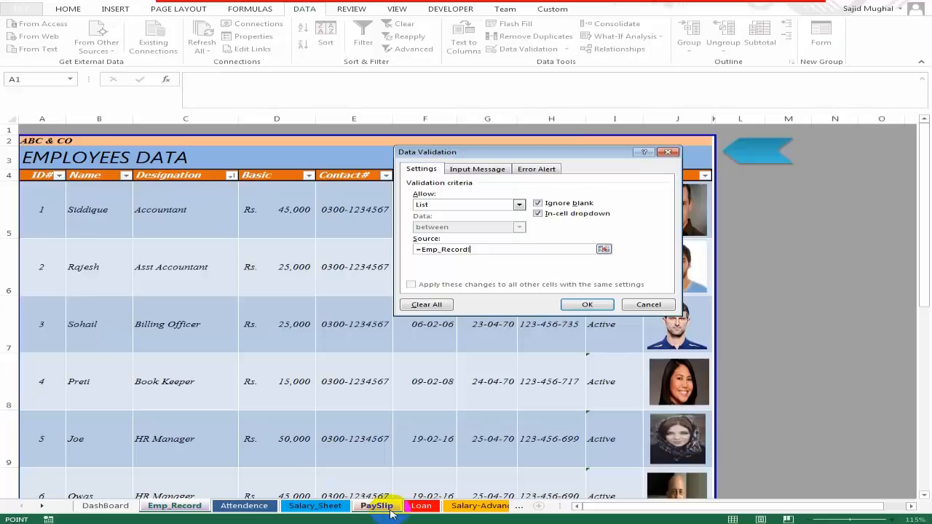
click(304, 507)
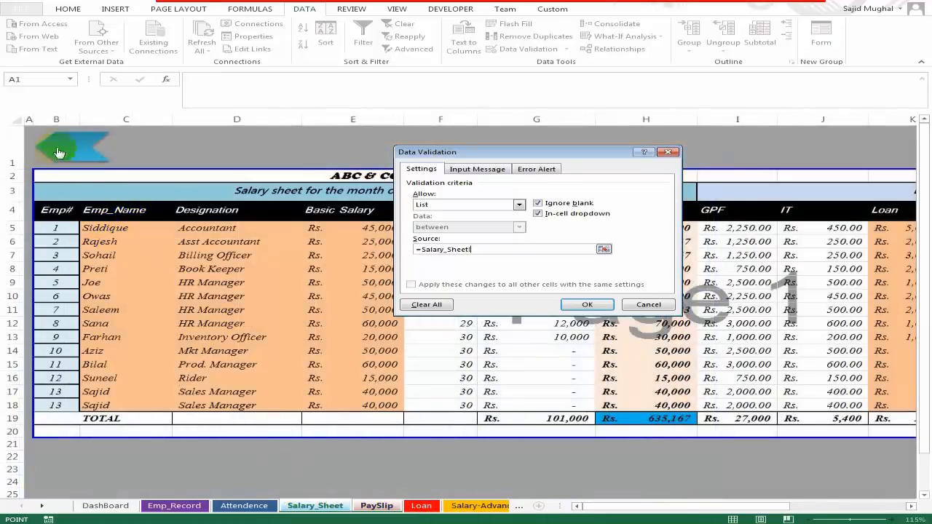
drag(59, 119, 646, 119)
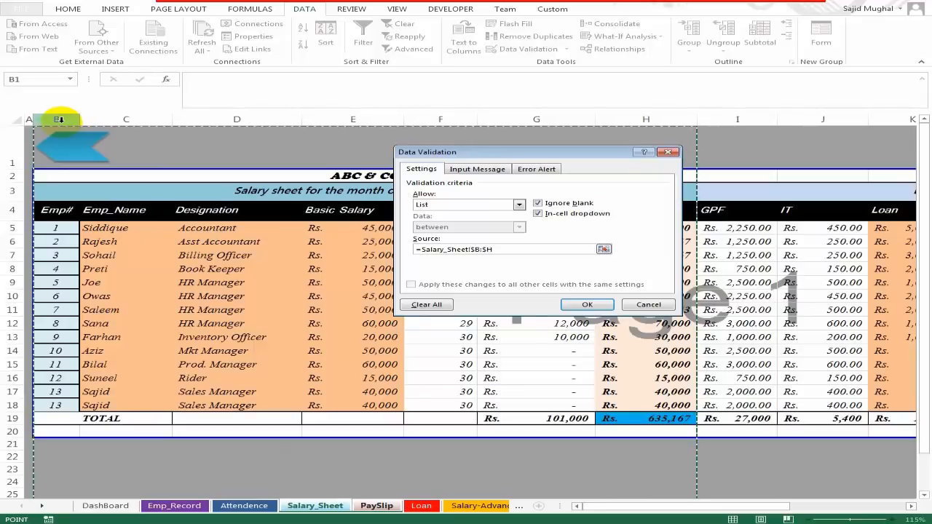
drag(501, 249, 421, 248)
key(Delete)
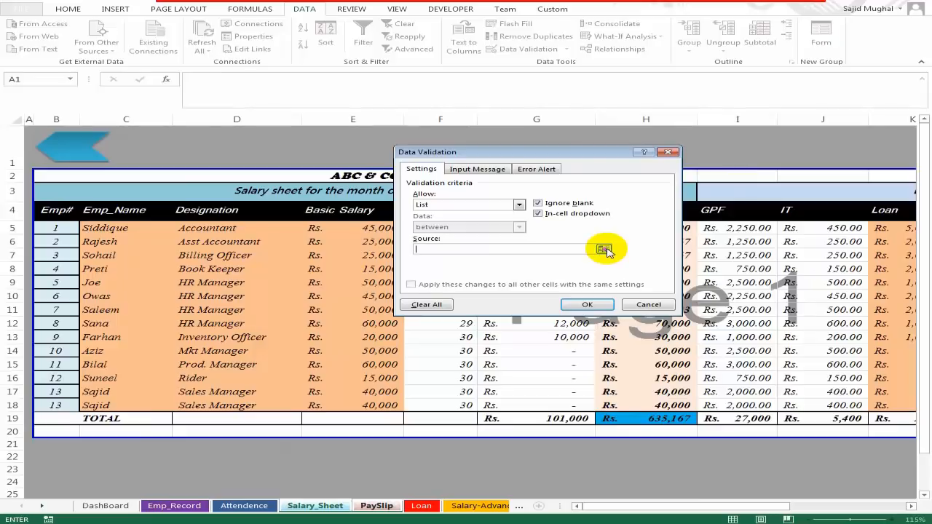
- Set the validation list source to column A of Emp_Record (=Emp_Record!$A:$A) and apply the rule
click(194, 510)
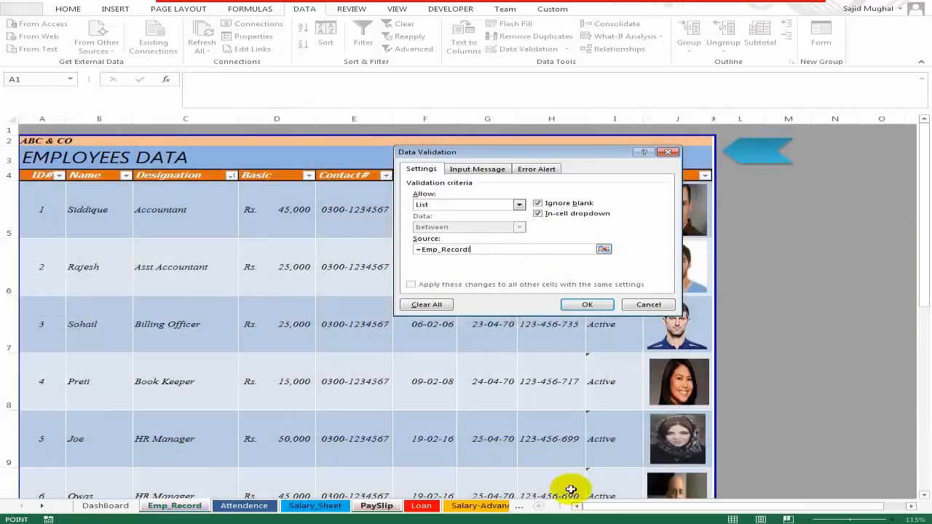
click(42, 116)
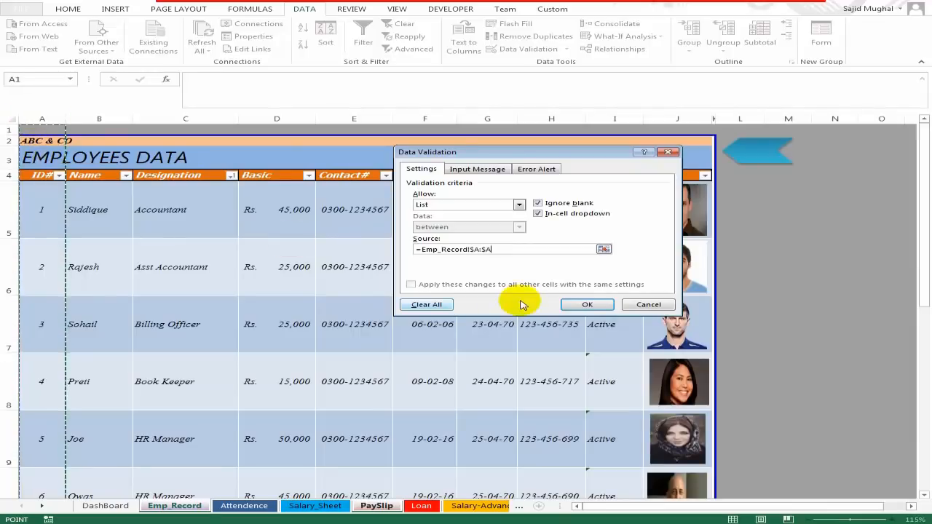
click(586, 304)
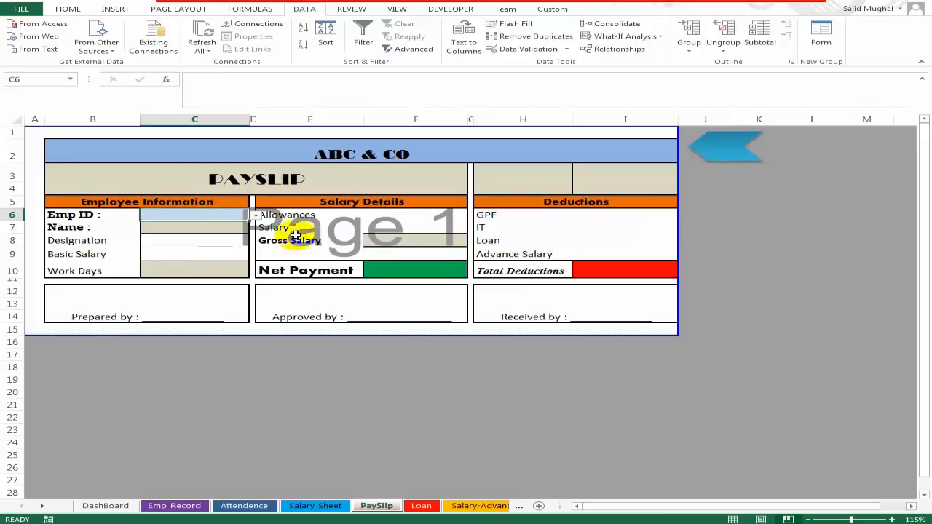
- Enter 1 as the Emp ID in cell C6
text(1)
key(Return)
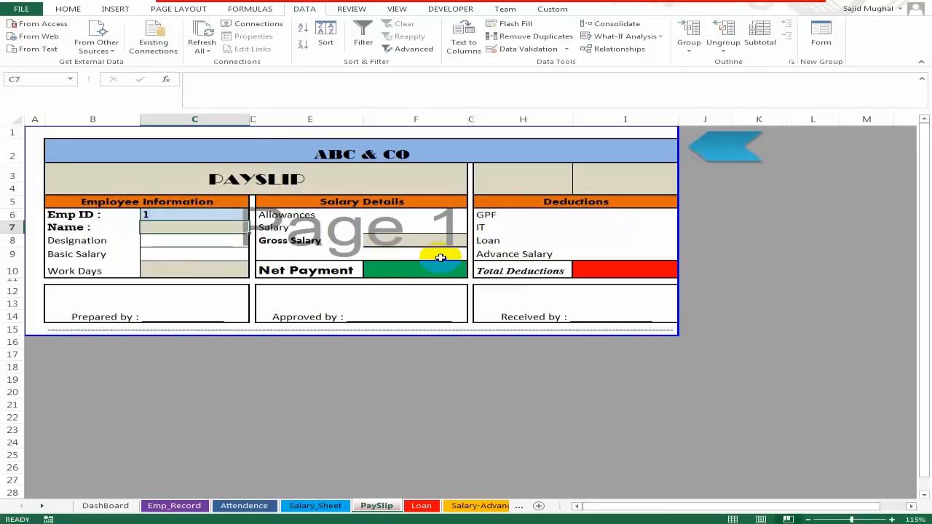
key(Up)
- Start a VLOOKUP formula in the Name cell C7 with the Emp ID cell C6 as the lookup value
click(198, 229)
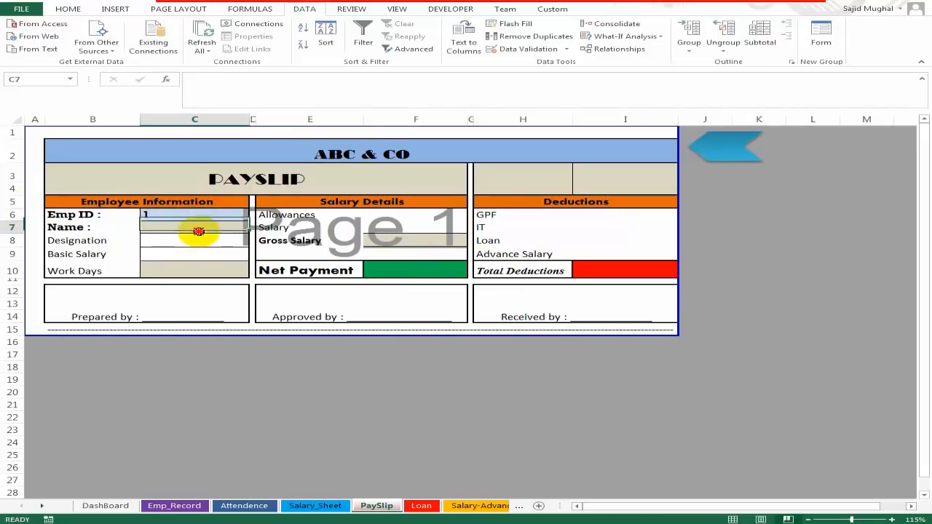
key(Down)
key(Up)
text(=)
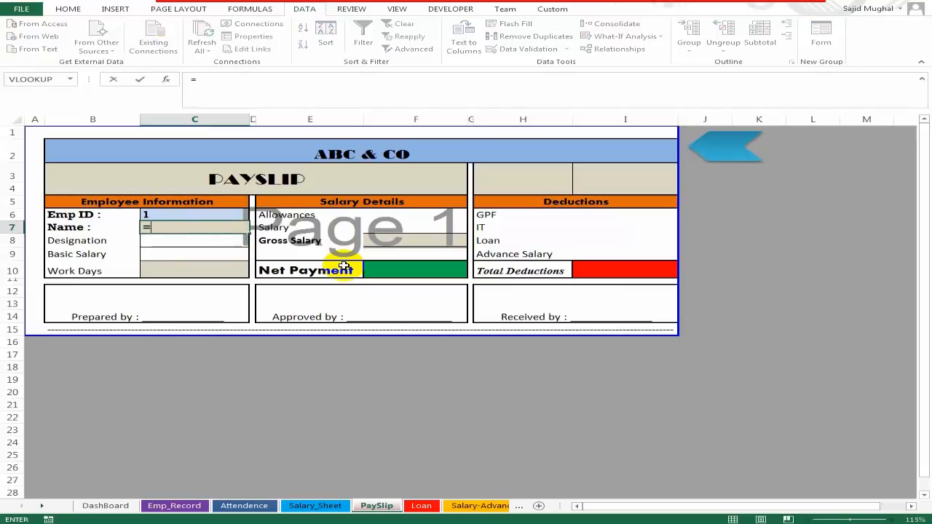
text(vl)
key(Tab)
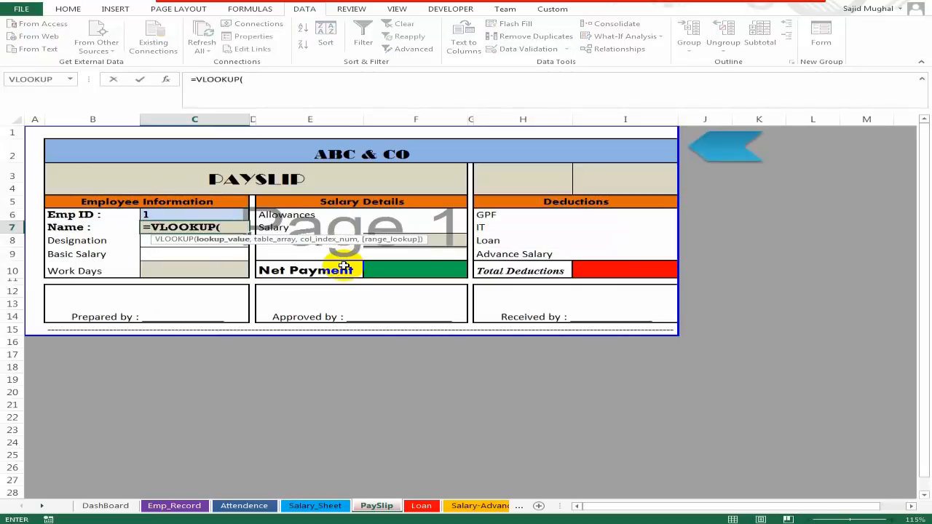
text(,)
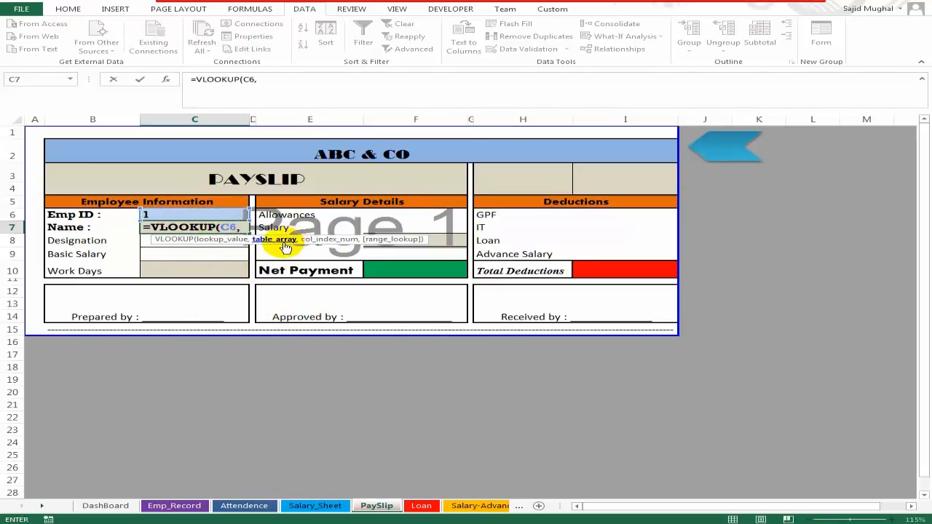
- Complete the Name lookup with table array Emp_Record!$A:$J, column index 2 and exact match 0
click(169, 505)
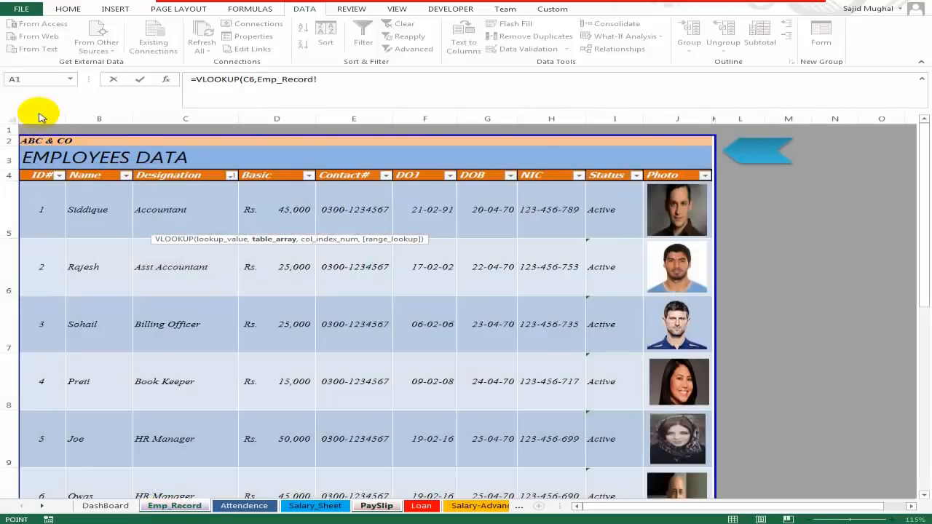
drag(40, 116, 667, 119)
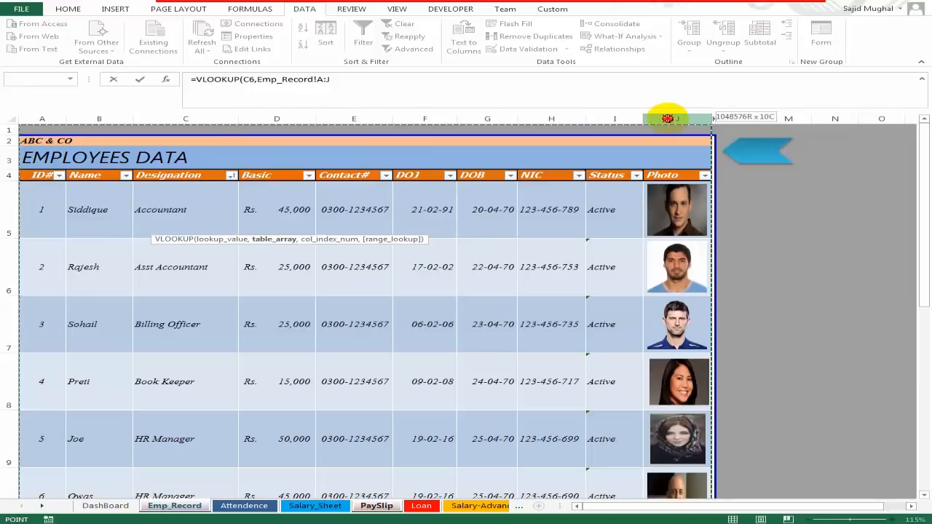
drag(667, 118, 668, 118)
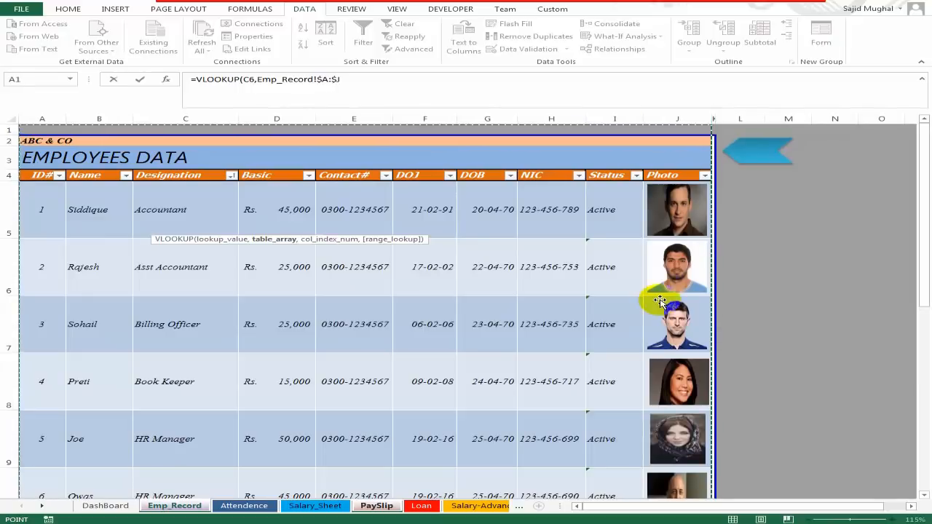
text(,)
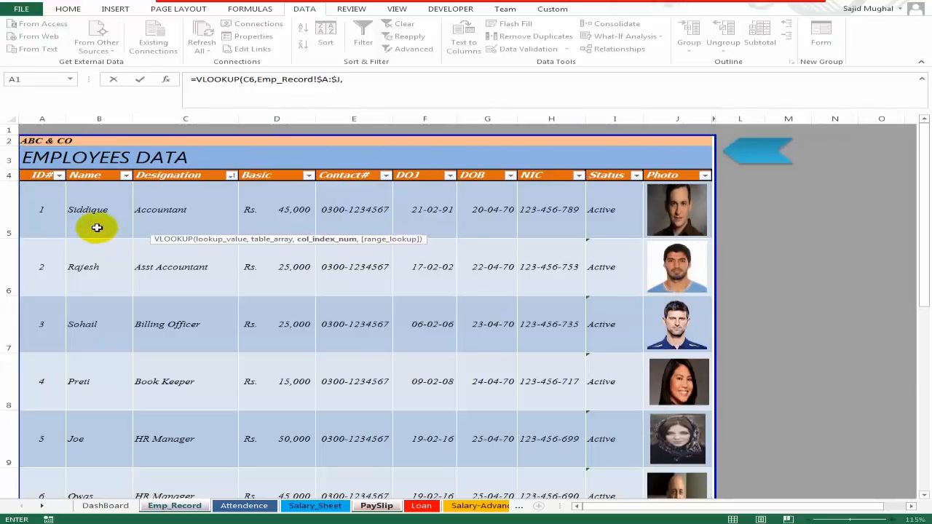
text(2,)
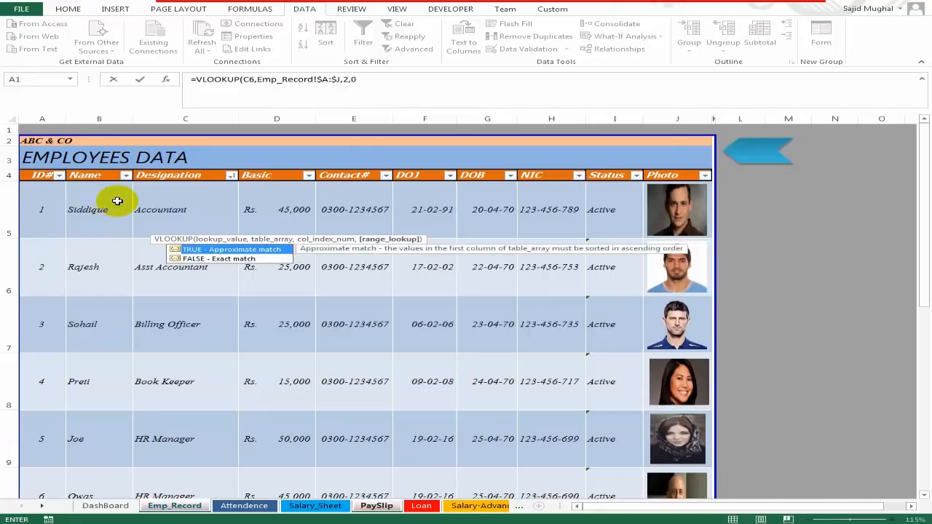
text(0)
key(Return)
- Copy the full text of the Name cell's VLOOKUP formula in C7
key(Up)
key(F2)
key(Left)
key(Left)
key(Left)
key(Left)
key(Left)
key(Left)
key(Left)
key(Left)
key(Left)
key(Left)
key(Left)
key(Left)
key(Left)
key(Left)
key(Left)
key(Left)
key(Left)
key(Left)
key(Left)
key(Left)
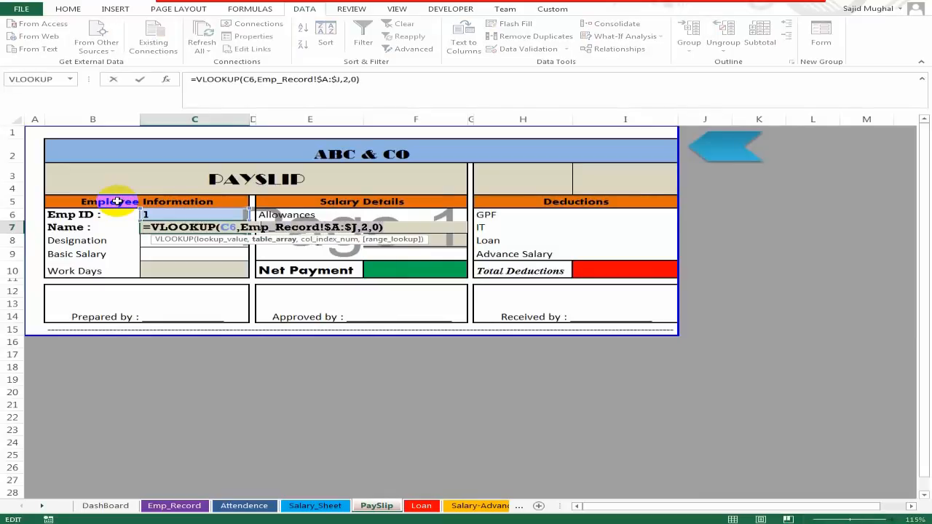
key(ctrl+c)
key(Return)
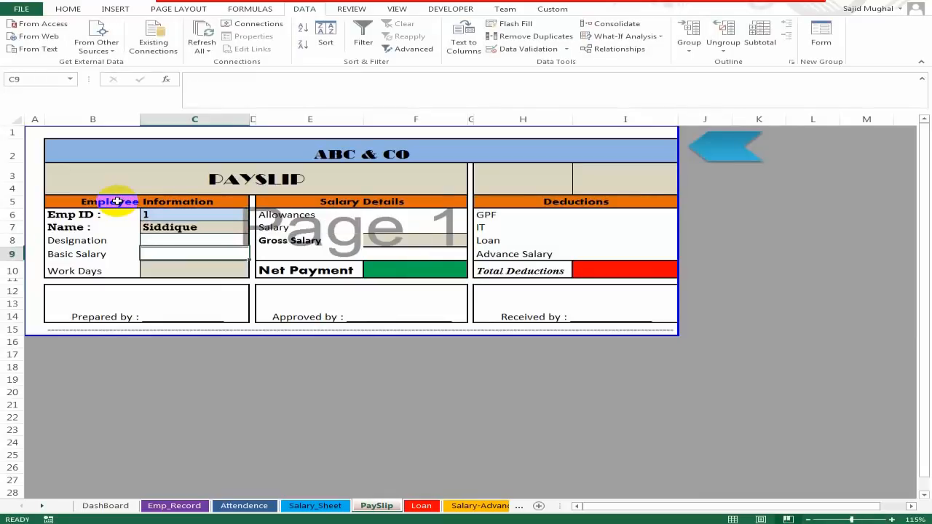
- Paste the lookup formula into the Designation cell C8 and set its column index to 3
key(ctrl+v)
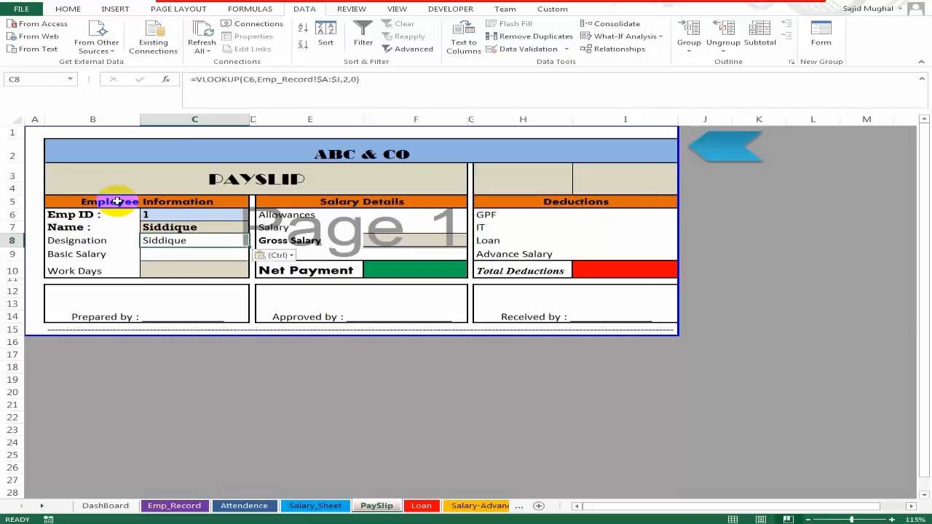
key(F2)
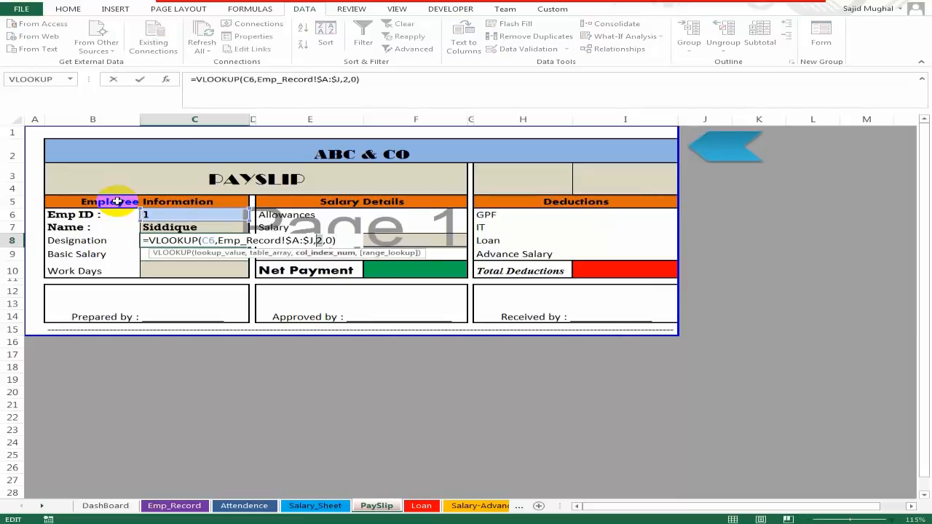
key(Return)
- Test the Name and Designation lookups with Emp ID 2 in C6, and restore Emp ID 1
key(Up)
key(Up)
key(F2)
key(Escape)
key(F2)
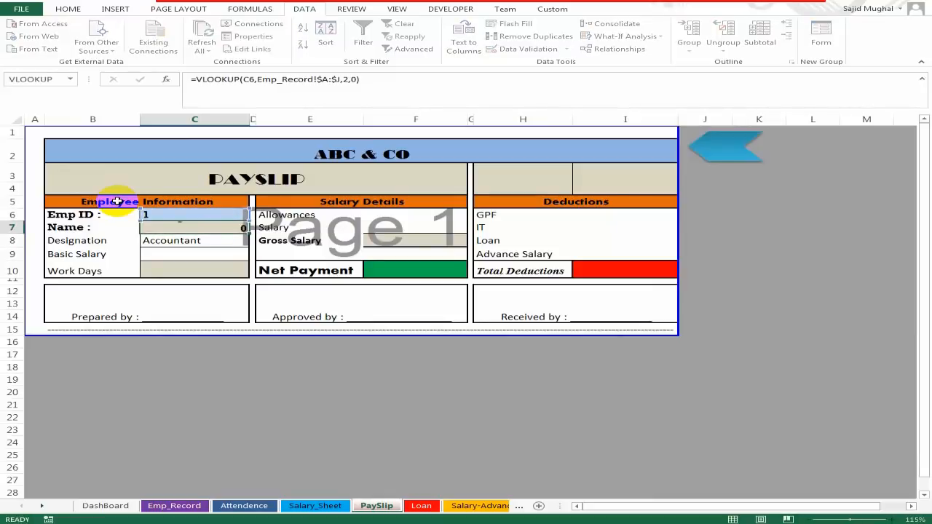
key(Return)
key(Up)
key(Up)
text(2)
key(Return)
key(Up)
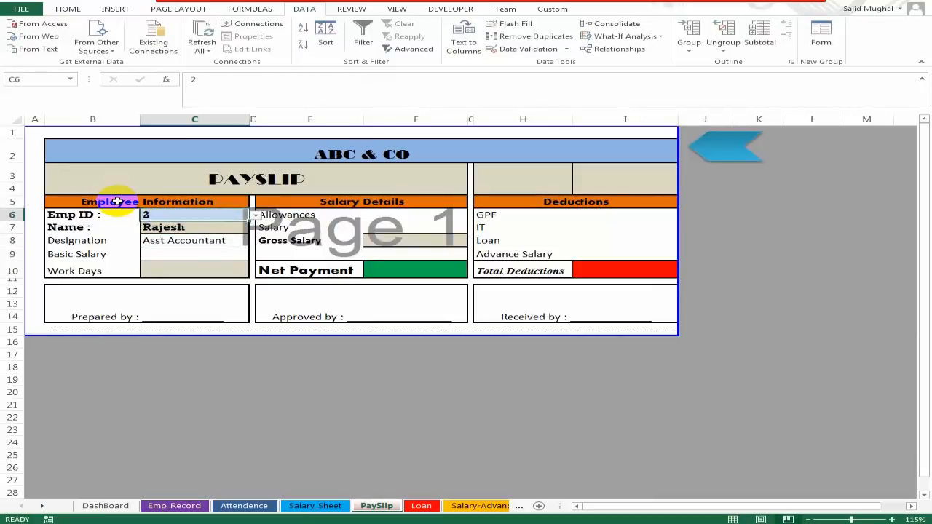
text(1)
key(Return)
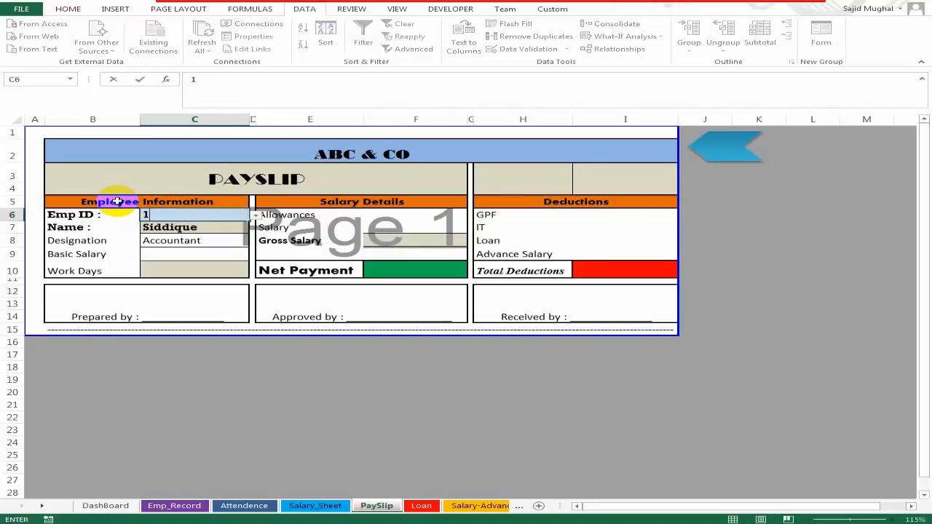
- Select the full text of the Designation lookup formula in C8 for copying
key(Up)
key(Down)
key(Down)
key(Down)
key(Up)
key(Down)
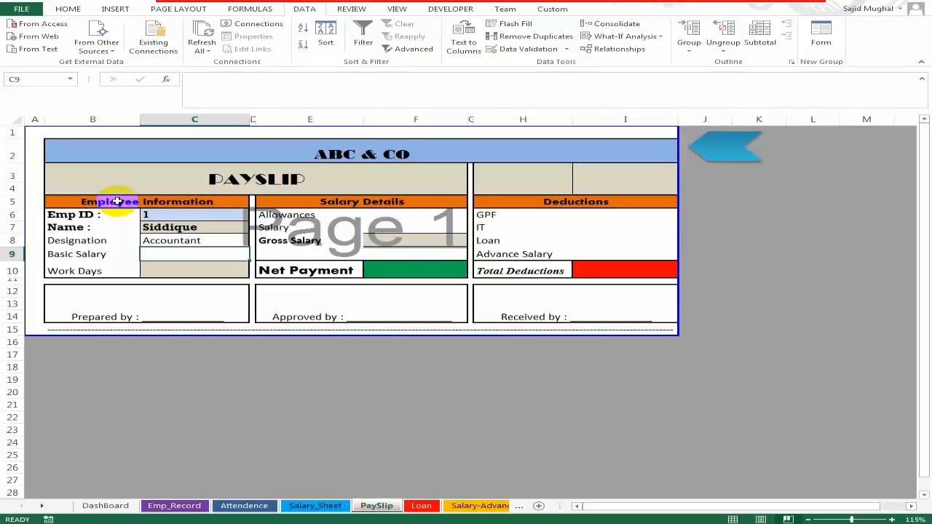
key(Up)
key(Up)
key(Down)
key(F2)
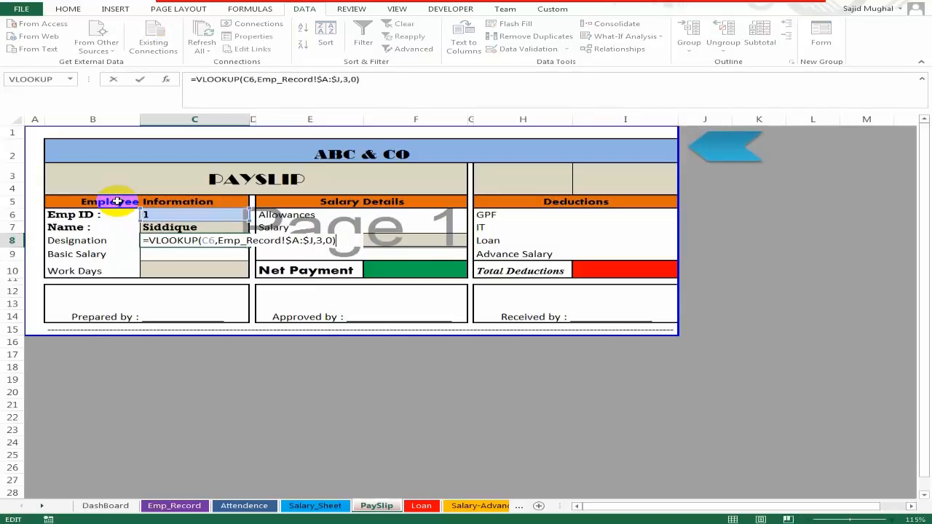
key(shift+Left)
key(shift+Left)
key(shift+Left)
key(shift+Left)
key(shift+Left)
key(shift+Left)
key(shift+Left)
key(shift+Left)
key(shift+Left)
key(shift+Left)
key(shift+Left)
key(shift+Left)
key(shift+Left)
key(shift+Left)
key(shift+Left)
key(shift+Left)
key(shift+Left)
key(shift+Left)
key(shift+Left)
key(shift+Left)
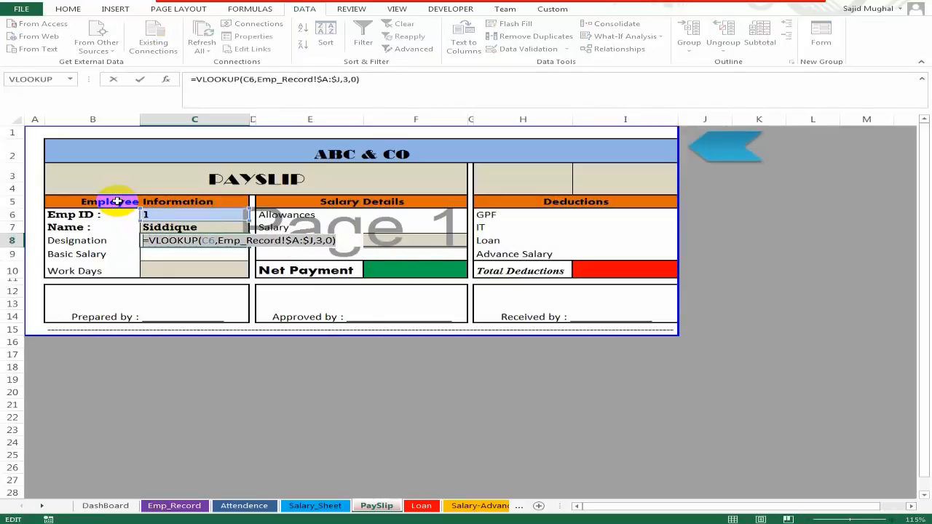
- Paste the lookup formula into the Basic Salary cell C9 and set its column index to 4
key(Return)
key(F2)
key(ctrl+v)
key(Left)
key(Left)
key(Left)
key(ctrl+Return)
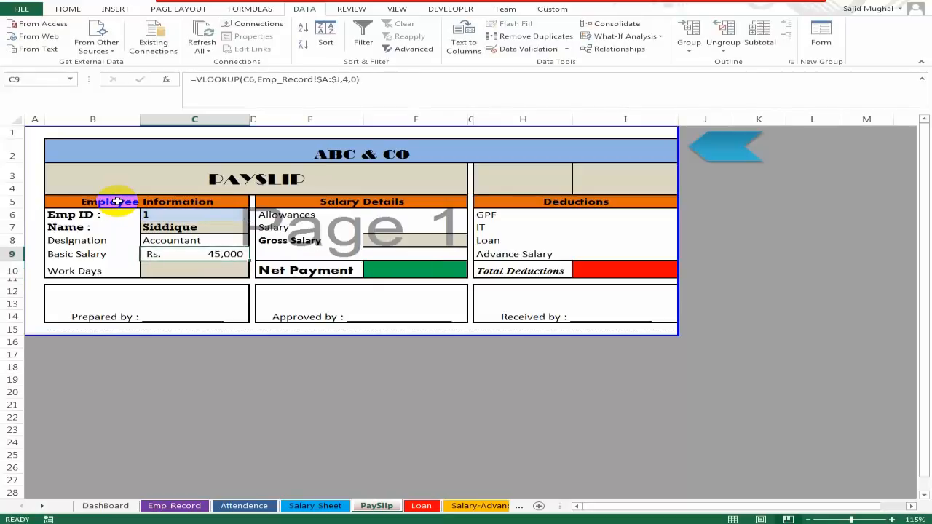
- Check employee 1's ID, name, designation and basic salary on Emp_Record, and return to the PaySlip sheet
key(ctrl+Page_Up)
key(ctrl+Page_Up)
key(ctrl+Page_Up)
key(ctrl+Page_Up)
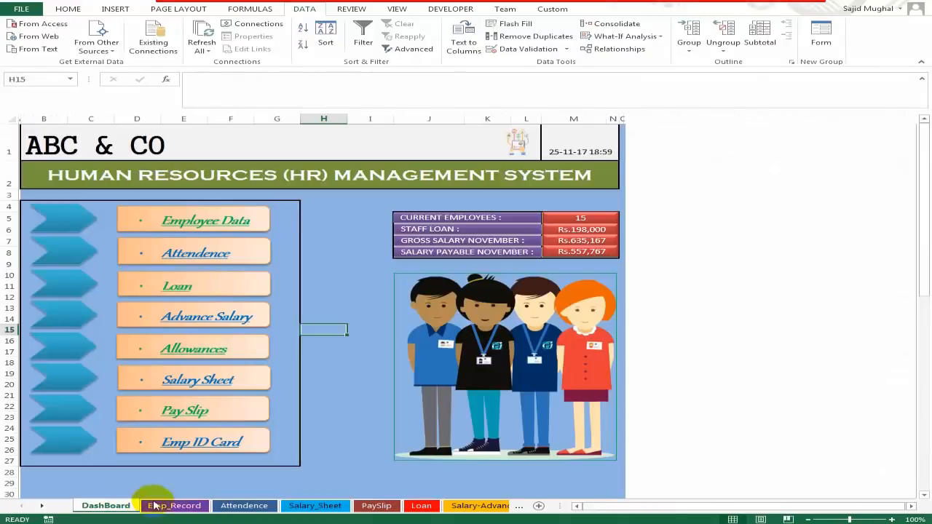
click(176, 505)
click(24, 213)
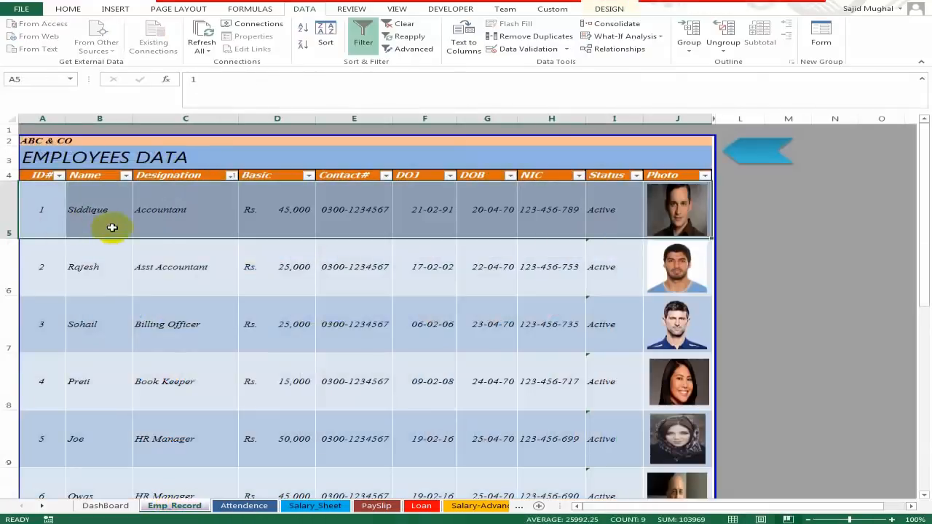
click(41, 215)
click(111, 207)
click(190, 214)
click(303, 207)
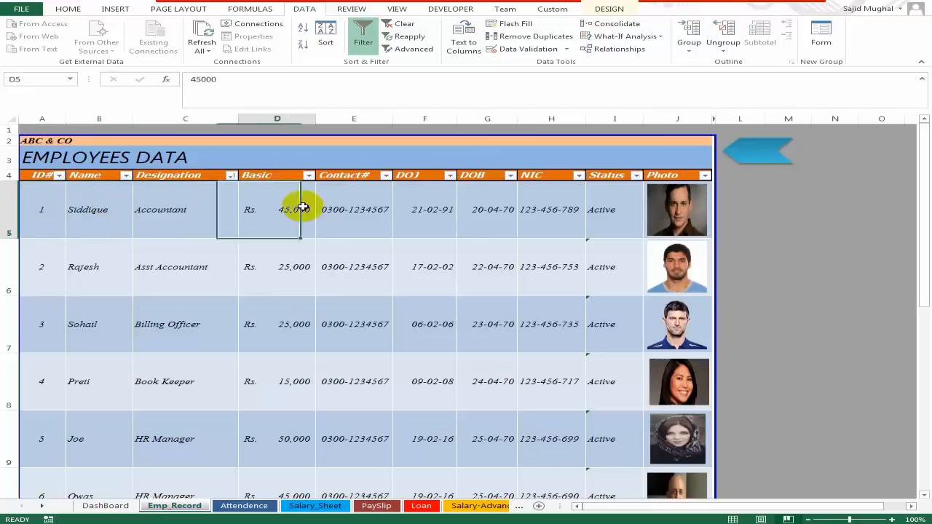
click(746, 153)
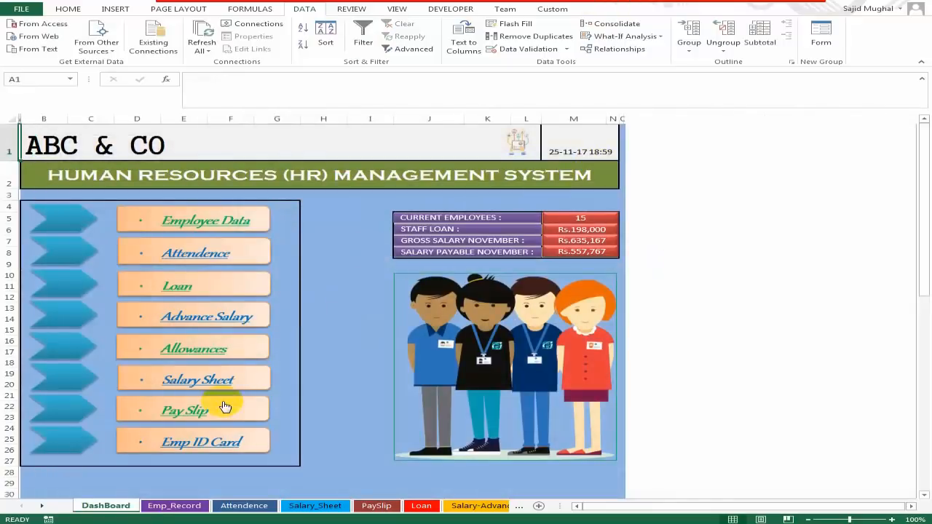
click(207, 415)
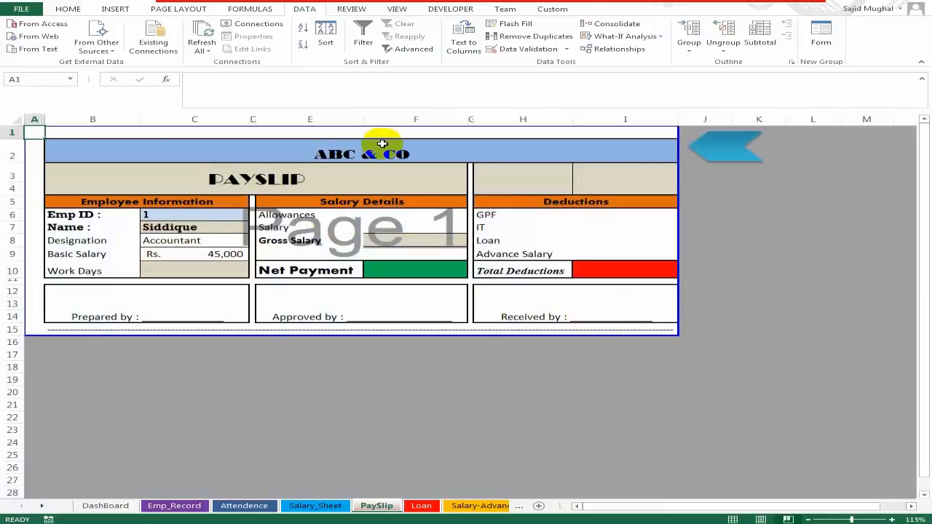
- Start a VLOOKUP formula in the Work Days cell C10 with the Emp ID cell C6 as the lookup value
click(180, 255)
click(189, 269)
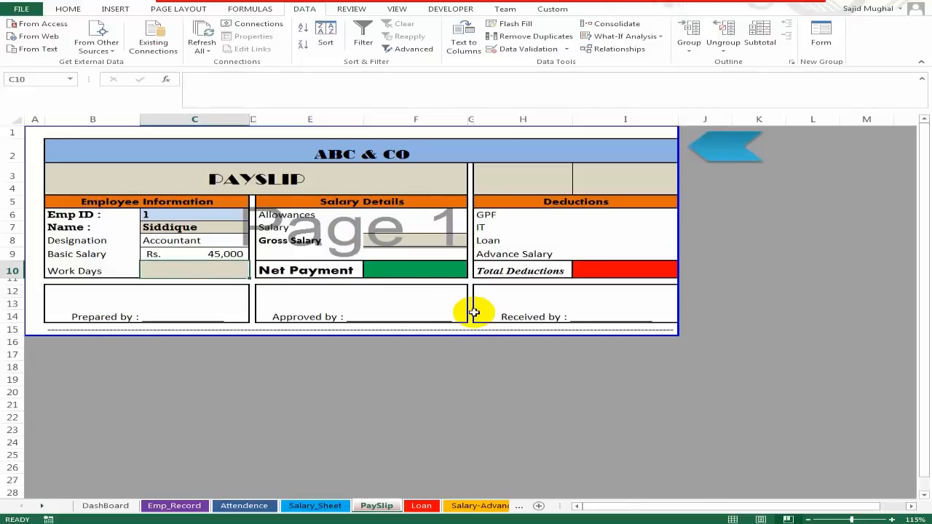
text(=VLOOKUP()
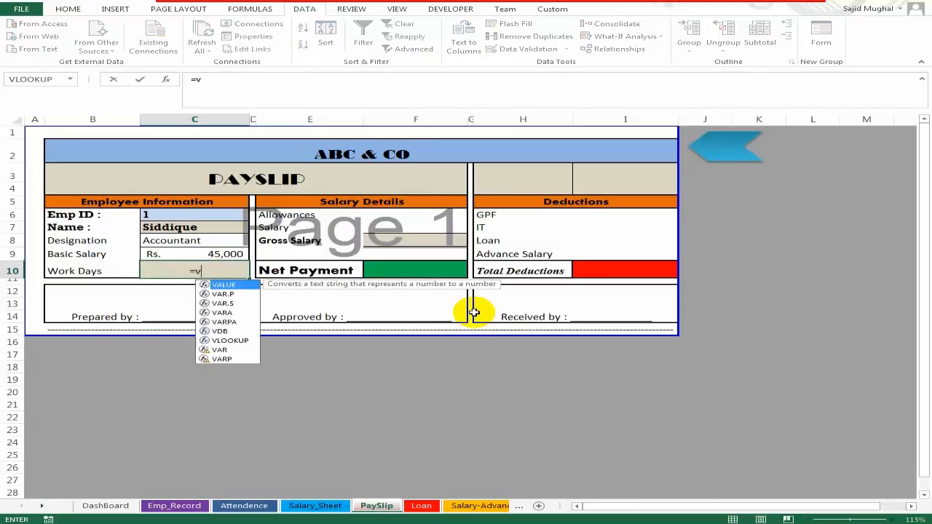
click(204, 216)
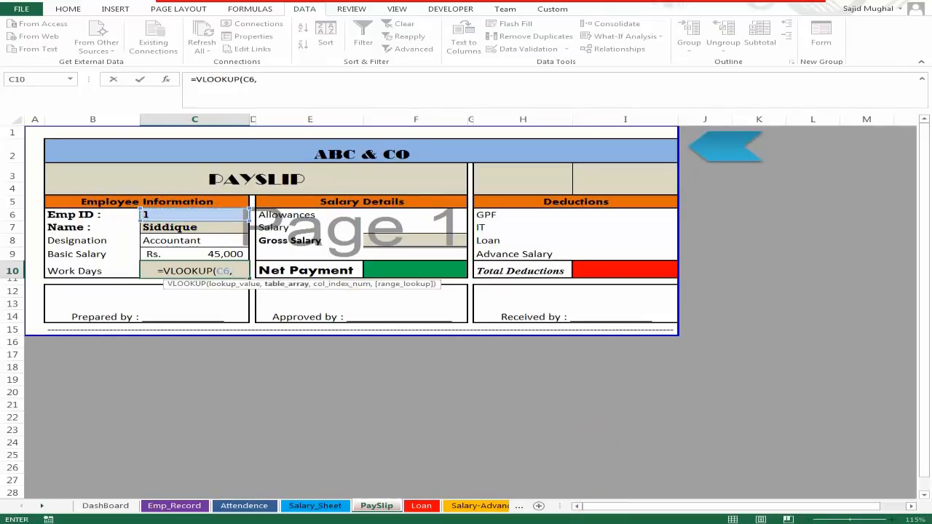
text(,)
- Complete the Work Days lookup with table array Salary_Sheet!$B:$N, column index 5 and exact match 0
click(313, 506)
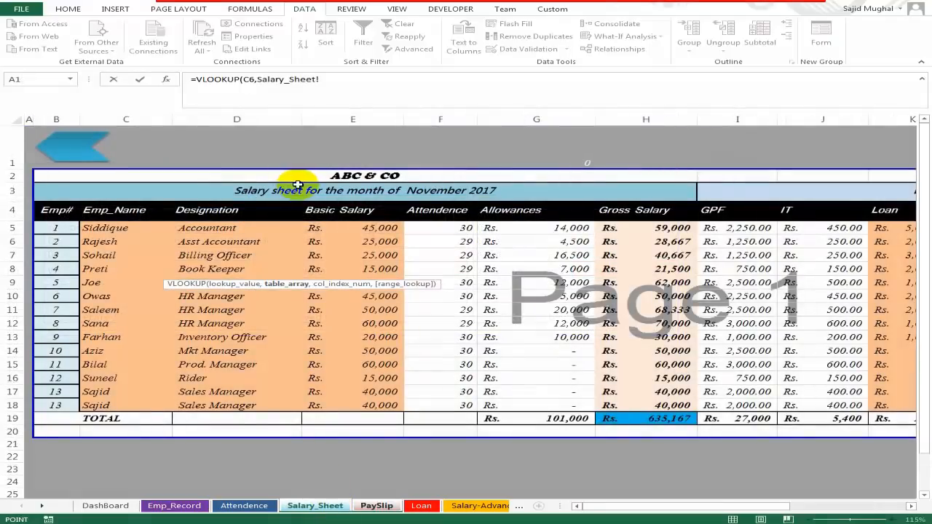
drag(56, 119, 808, 119)
key(F4)
text(,)
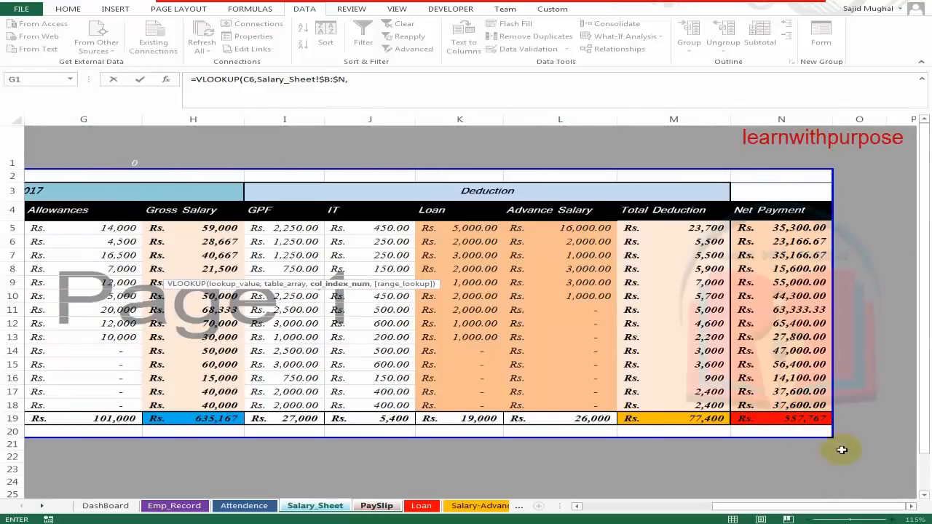
drag(725, 512, 637, 517)
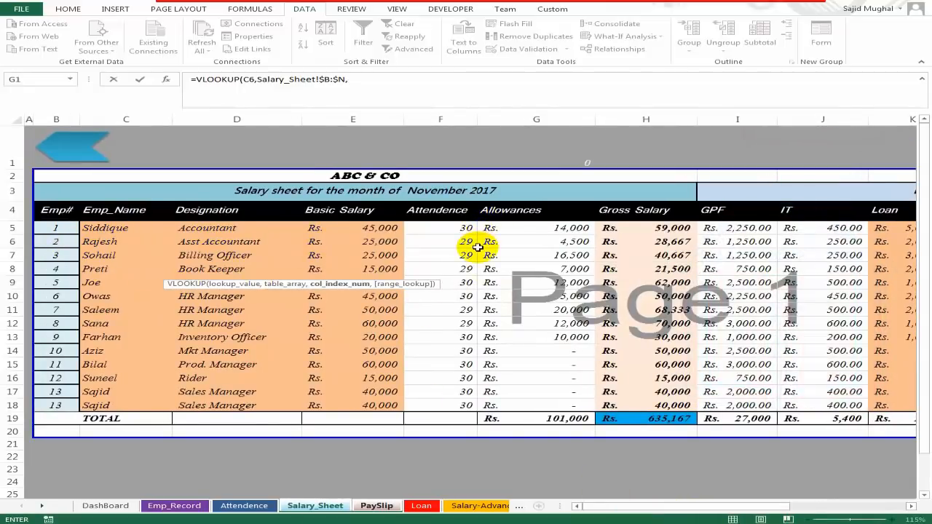
text(,)
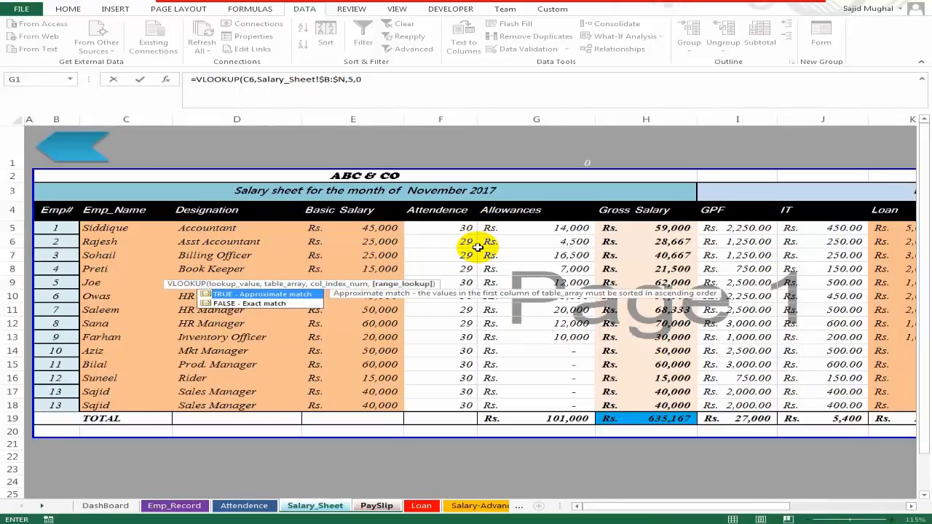
text(0)
key(Return)
- Enter Emp ID 2 in C6 to test the employee lookups, and check the Work Days formula in C10
key(Up)
key(Up)
key(Up)
key(Up)
text(2)
key(Return)
key(Up)
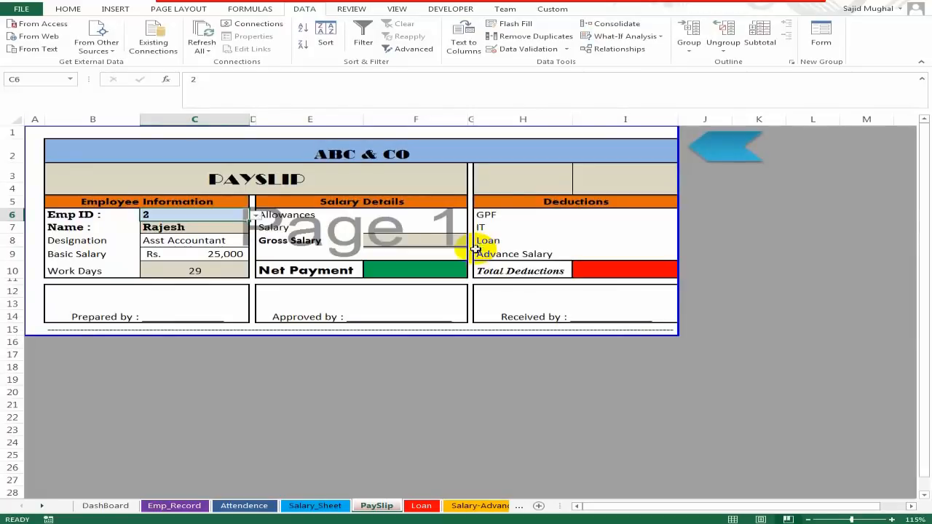
key(Down)
key(Down)
key(Down)
key(Down)
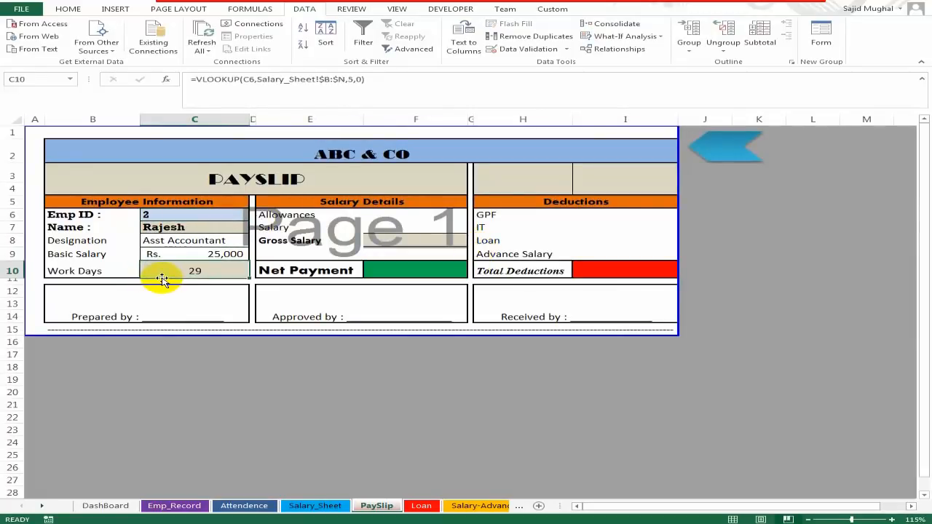
- Test the employee lookups with Emp IDs 3, 4 and 1 in C6, and leave the Emp ID at 7
key(Up)
key(Up)
key(Up)
key(Up)
text(3)
key(ctrl+Return)
text(4)
key(ctrl+Return)
text(1)
key(Return)
key(Up)
text(7)
key(ctrl+Return)
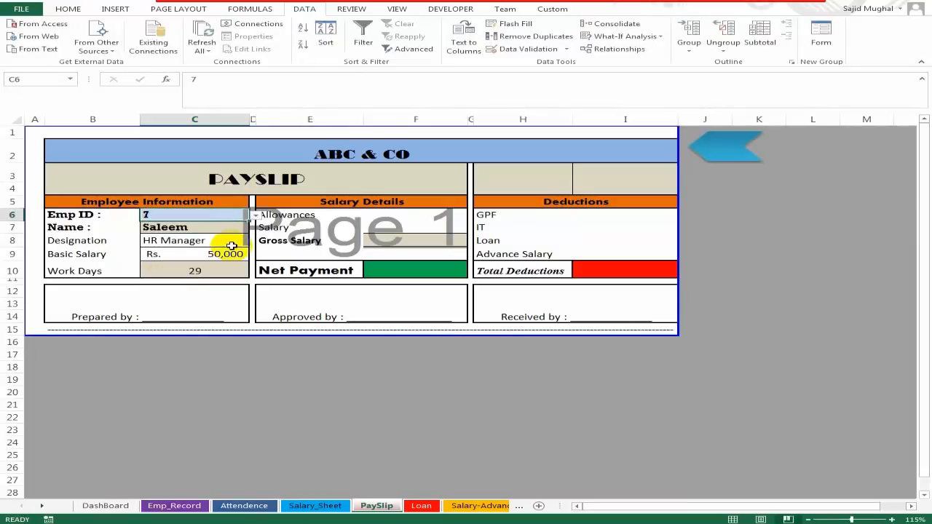
click(216, 270)
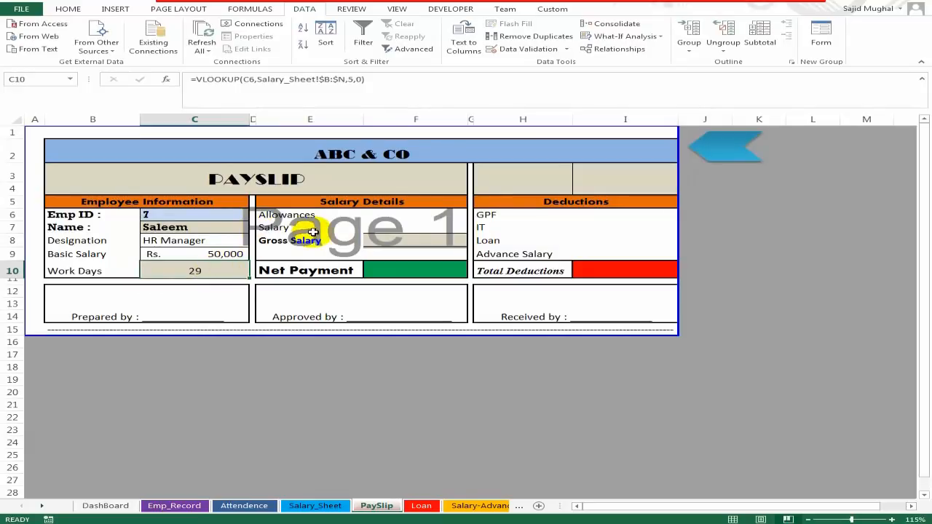
click(411, 247)
click(200, 215)
click(433, 214)
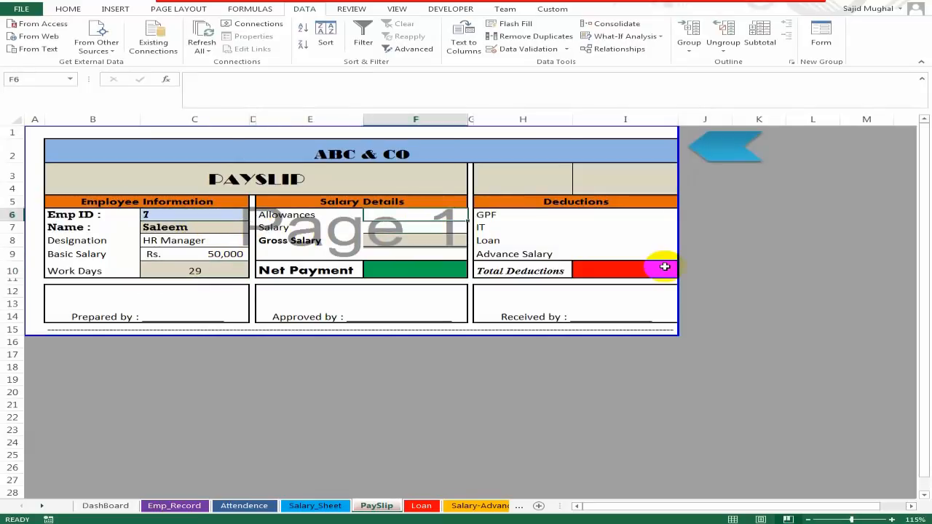
- Copy the Work Days lookup formula from C10 as text into the Allowances cell F6, keeping the C6 reference
click(217, 270)
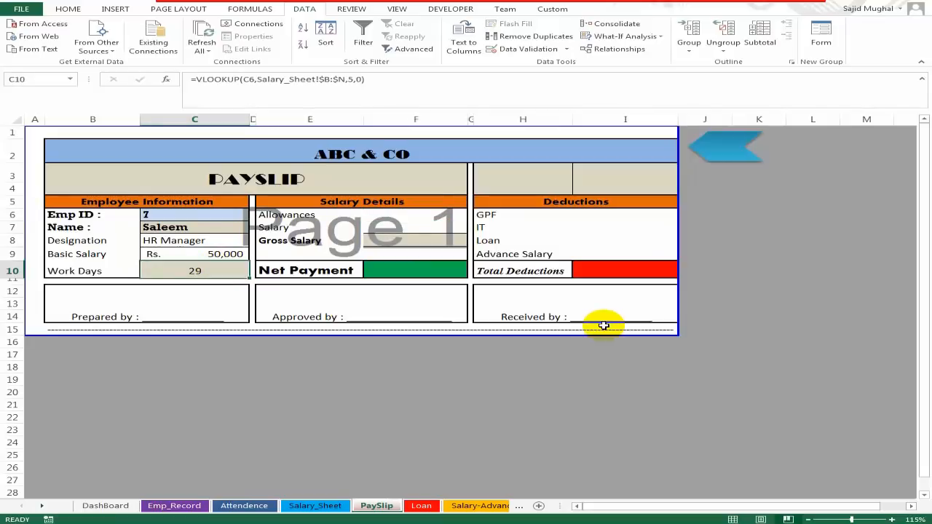
key(F2)
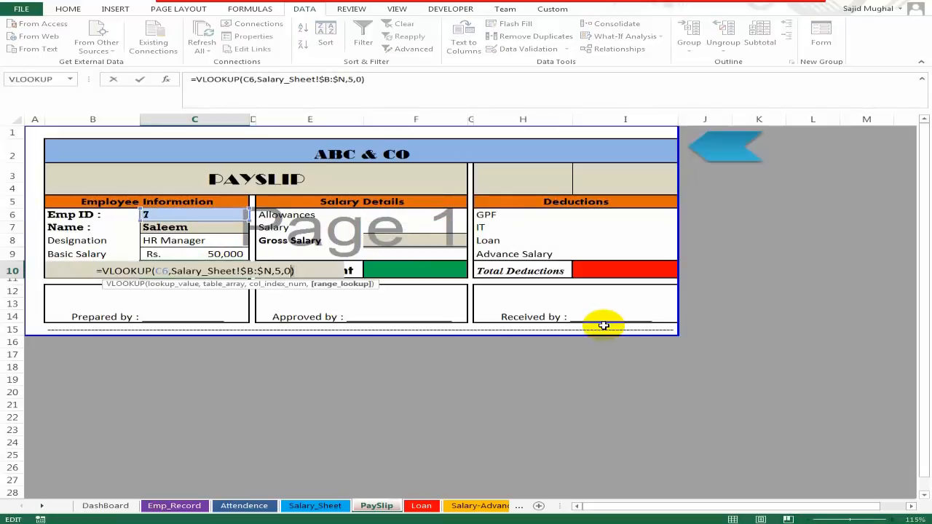
key(shift+Left)
key(shift+Left)
key(shift+Left)
key(shift+Left)
key(shift+Left)
key(shift+Left)
key(shift+Left)
key(shift+Left)
key(shift+Left)
key(shift+Left)
key(shift+Left)
key(shift+Left)
key(shift+Left)
key(shift+Left)
key(shift+Left)
key(shift+Left)
key(shift+Left)
key(shift+Left)
key(shift+Left)
key(shift+Left)
key(ctrl+c)
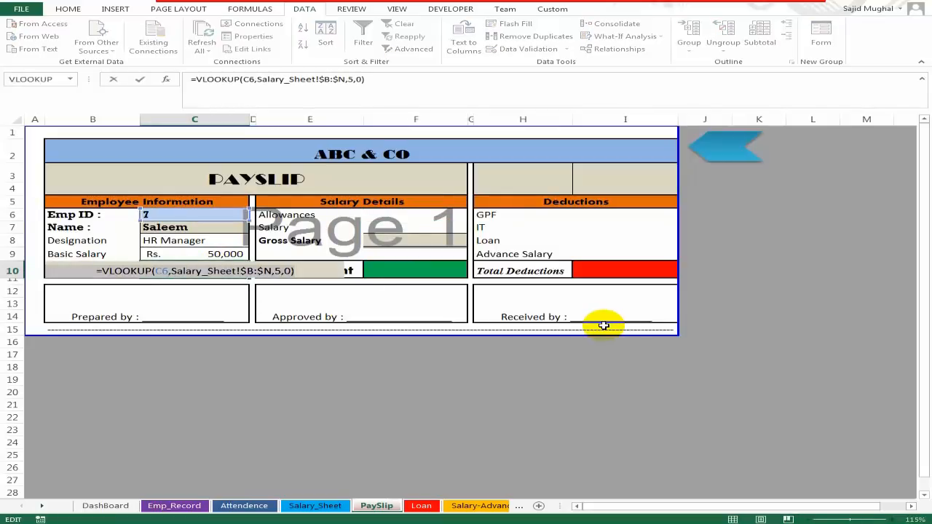
key(Escape)
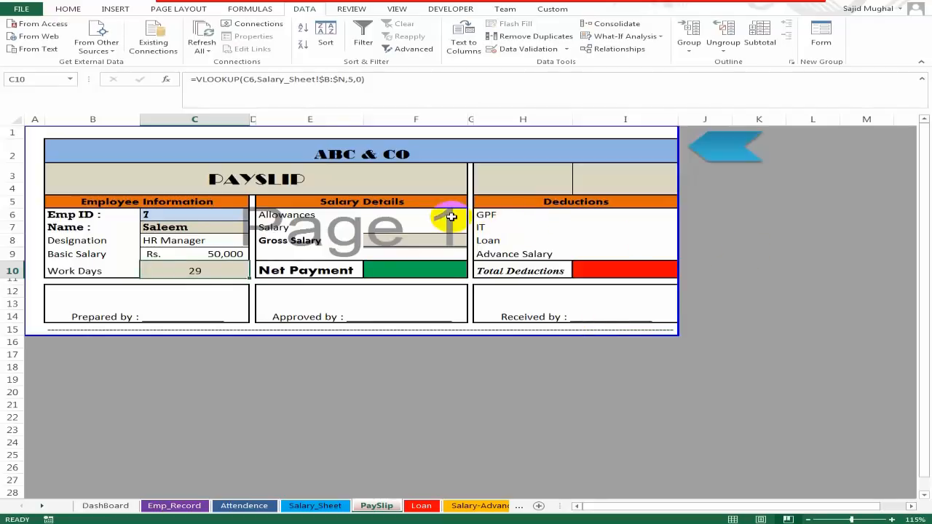
click(464, 217)
key(ctrl+v)
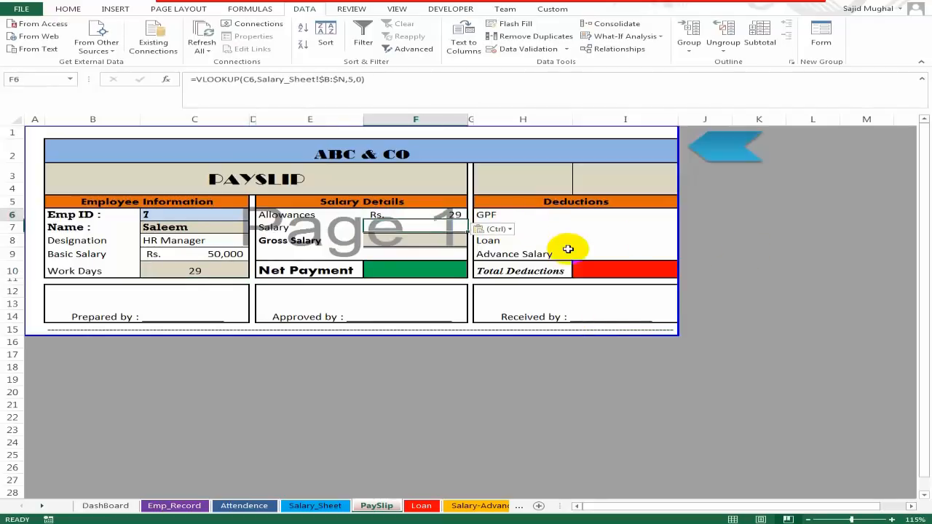
key(F2)
key(Return)
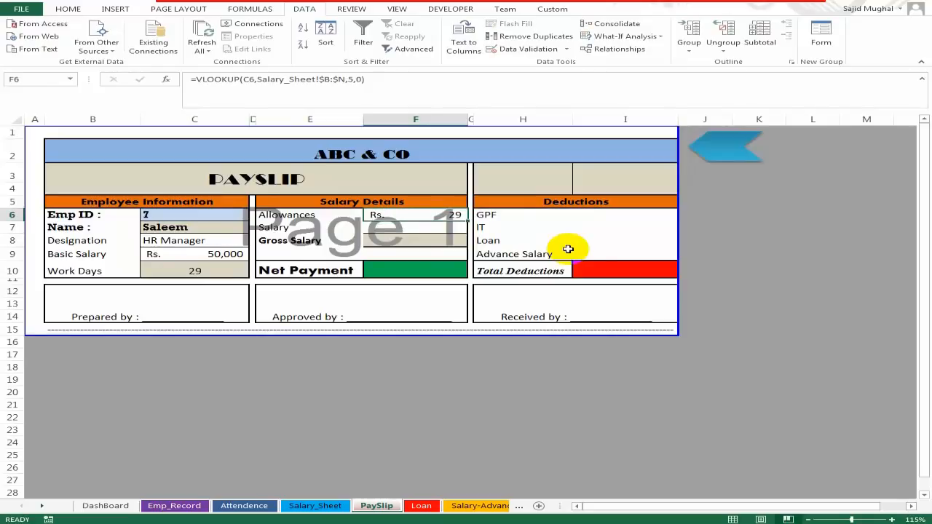
- Count the Salary_Sheet columns from Emp# to Allowances to work out the column index for the Allowances lookup
key(ctrl+Page_Up)
key(ctrl+Page_Up)
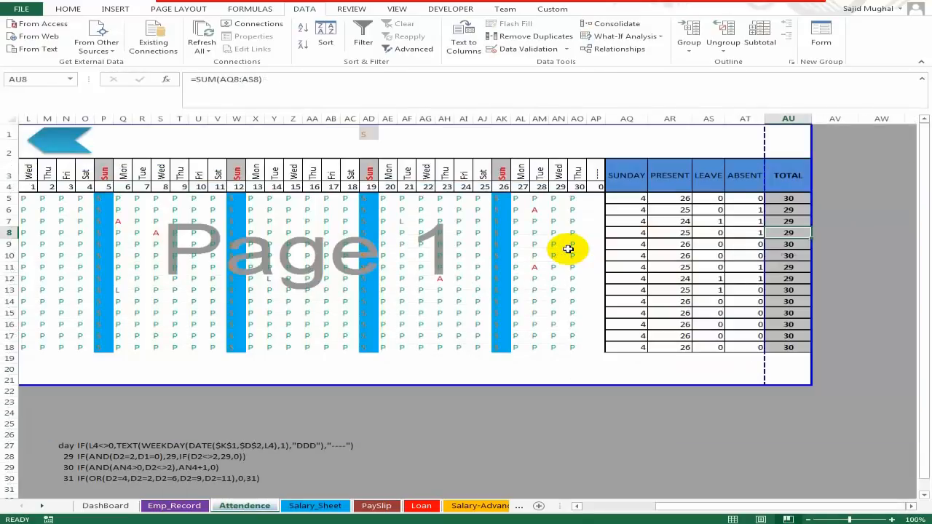
click(316, 506)
click(58, 269)
click(109, 268)
click(219, 257)
click(382, 260)
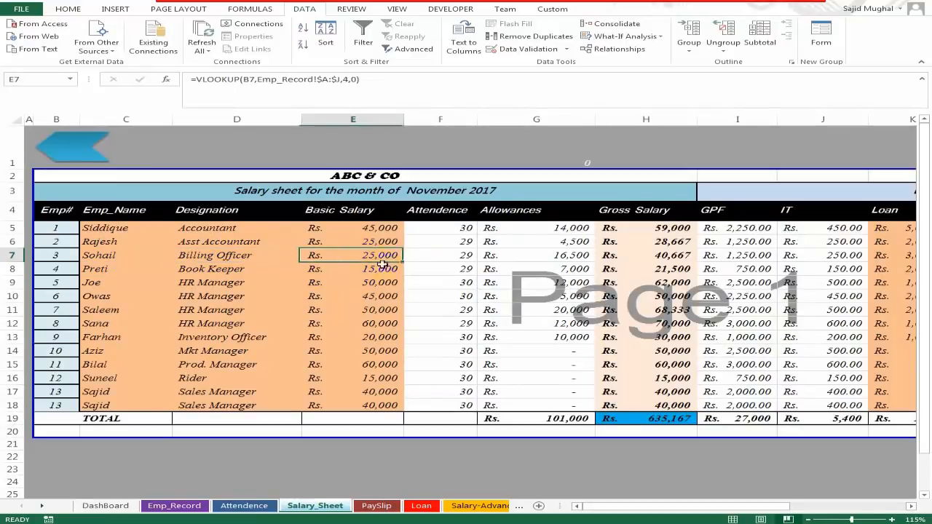
click(447, 243)
click(536, 241)
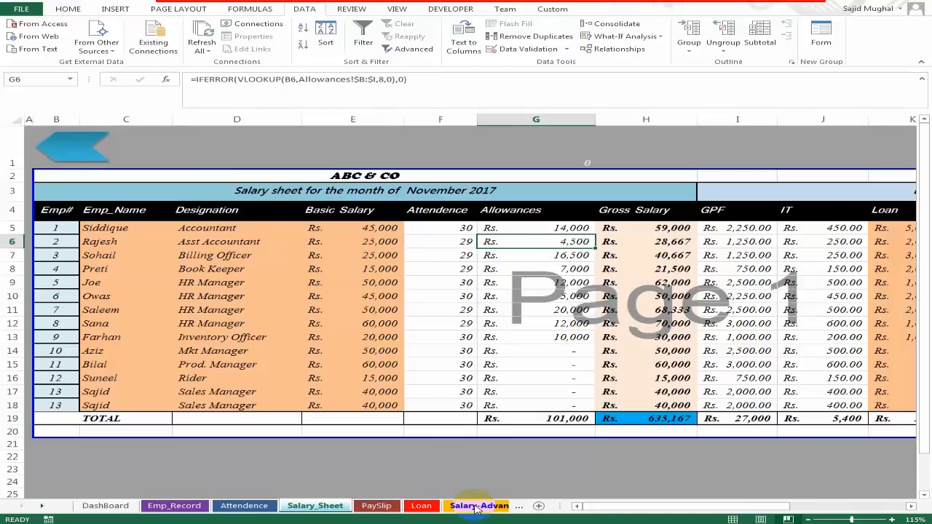
- Set the column index of the Allowances lookup in PaySlip cell F6 to 6
click(376, 505)
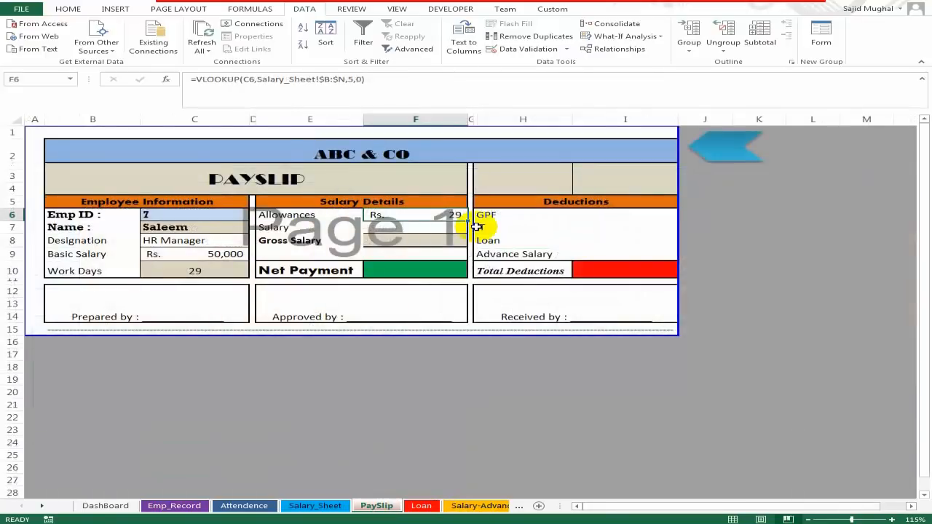
key(F2)
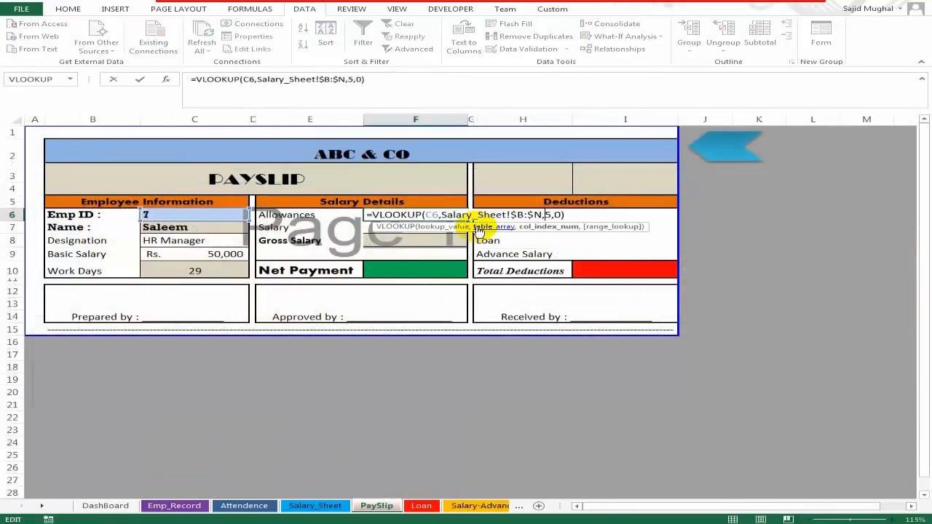
text(6)
key(ctrl+Return)
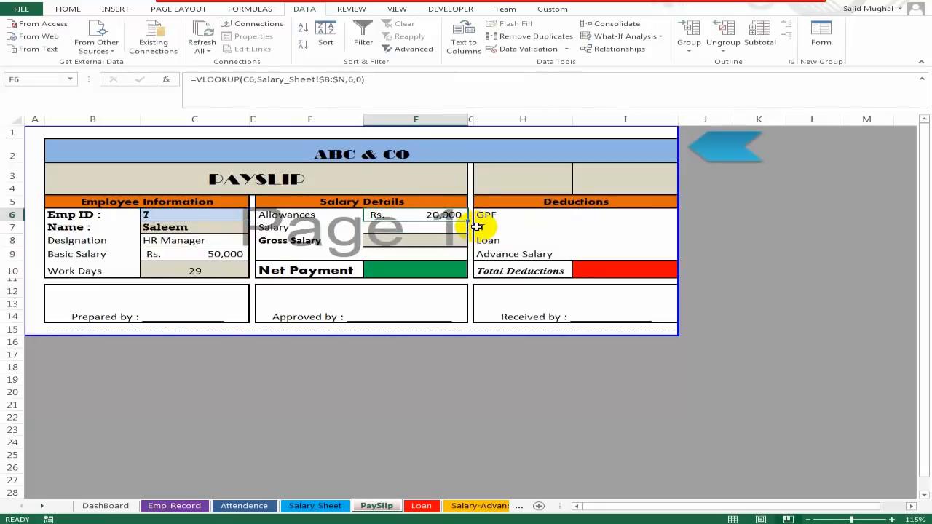
- Enter Emp ID 1 in C6 to test the Allowances lookup
click(209, 214)
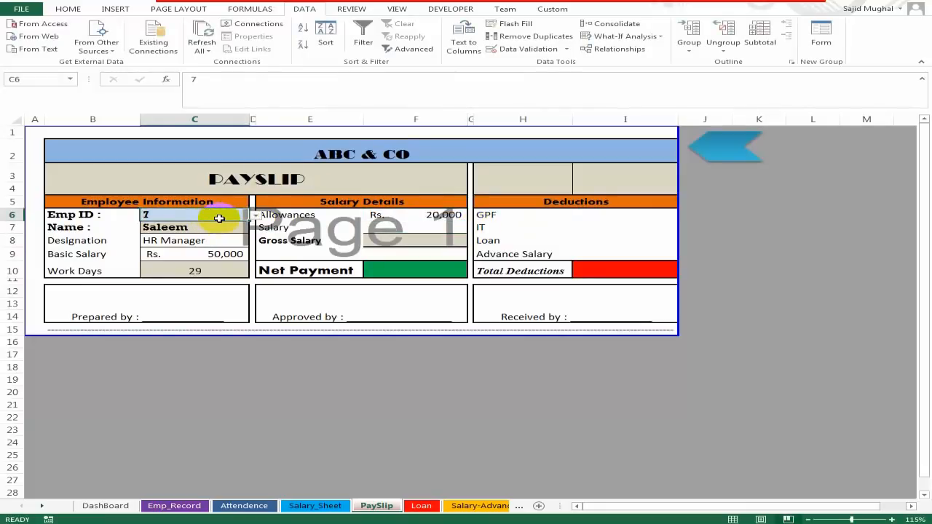
text(1)
key(ctrl+Return)
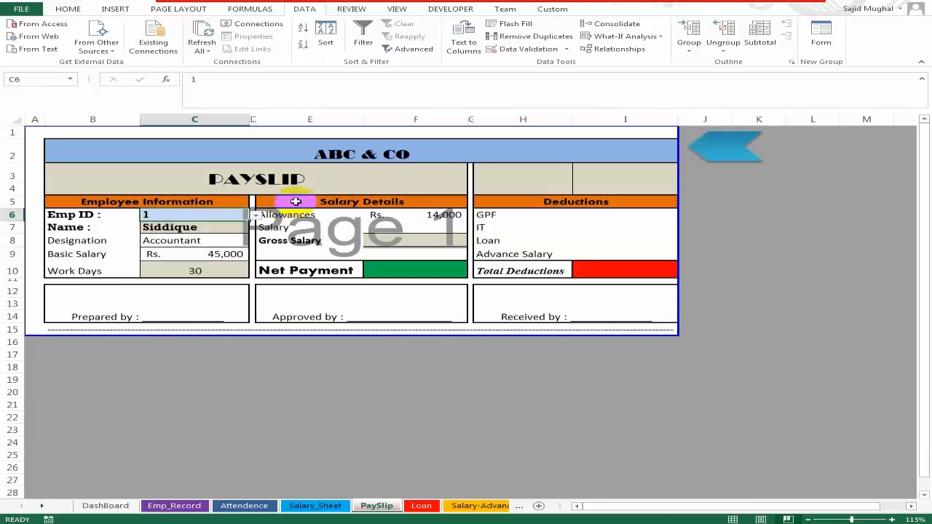
- Switch the PaySlip sheet to Normal view and zoom it to 115%
click(434, 227)
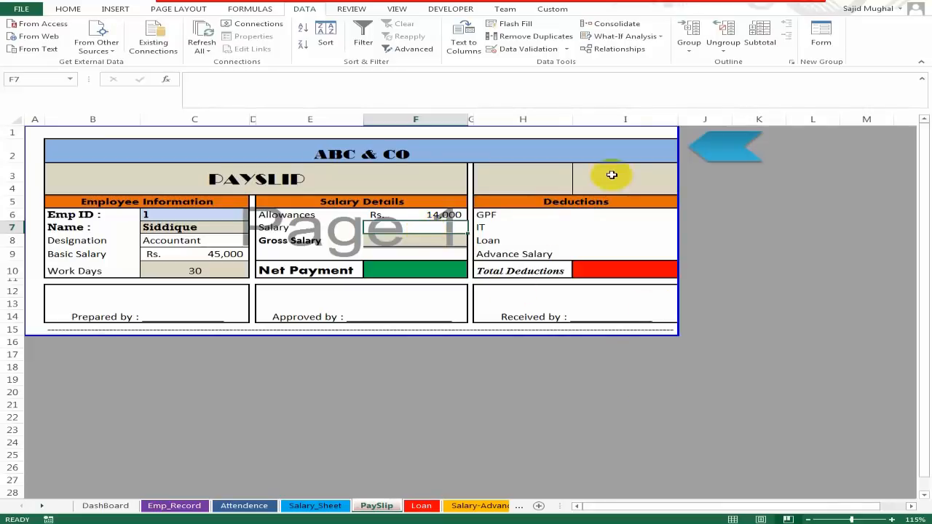
click(733, 519)
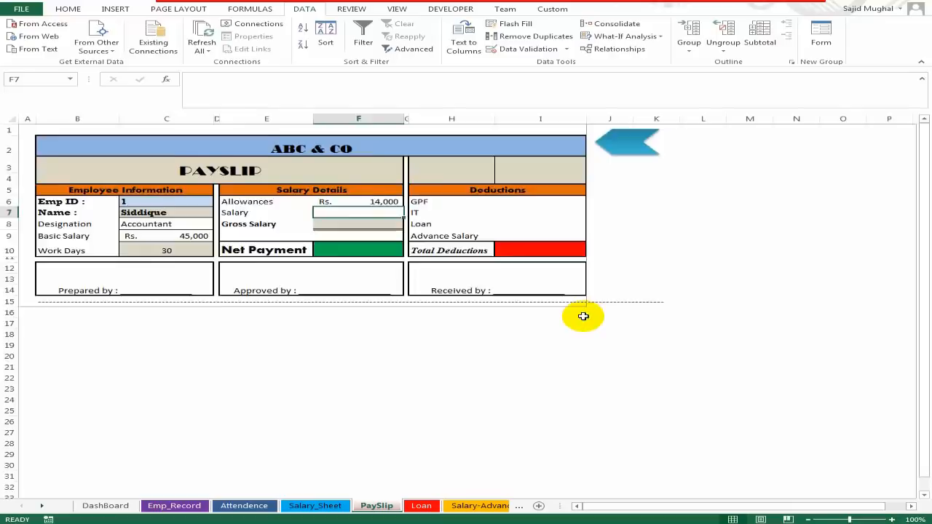
scroll(581, 318, up, 1)
- Copy the Allowances lookup from F6 into the Salary cell F7 and set its column index to 7
key(Up)
key(F2)
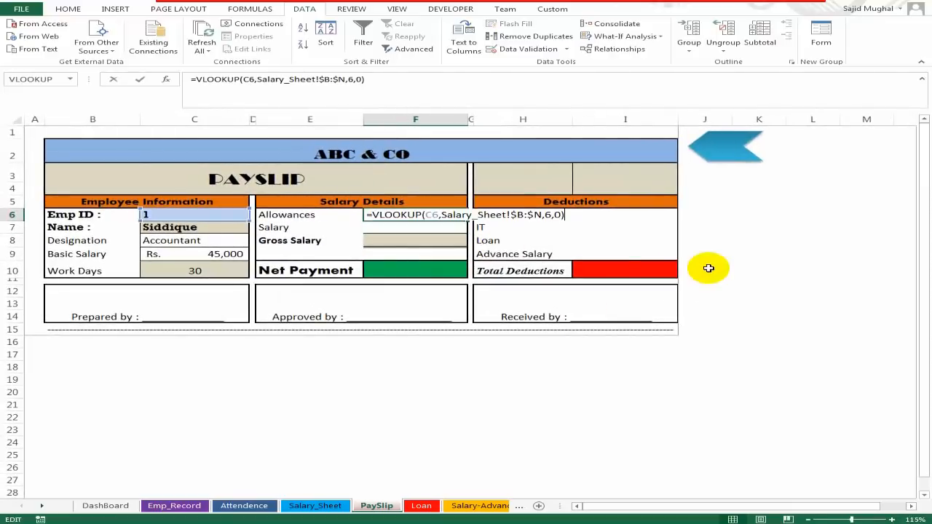
key(shift+Left)
key(shift+Left)
key(shift+Left)
key(shift+Left)
key(shift+Left)
key(shift+Left)
key(shift+Left)
key(shift+Left)
key(shift+Left)
key(shift+Left)
key(shift+Left)
key(shift+Left)
key(shift+Left)
key(shift+Left)
key(shift+Left)
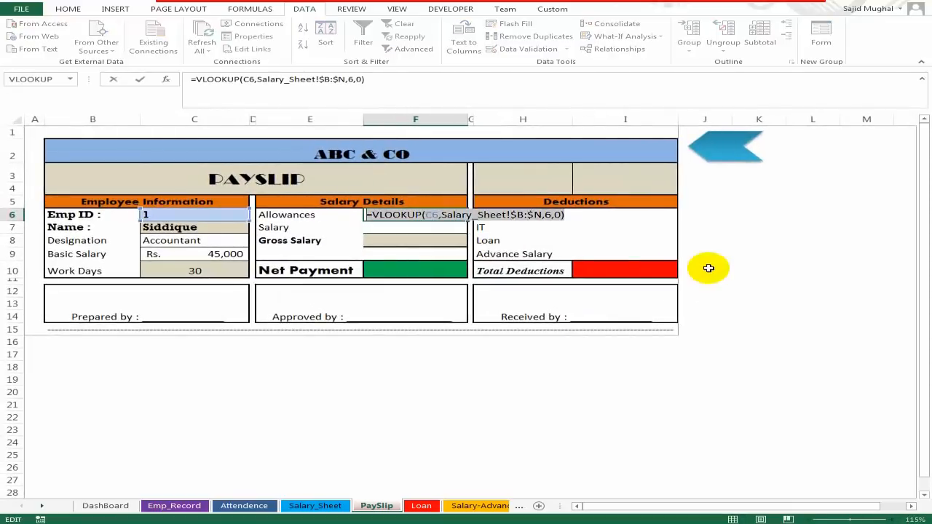
key(ctrl+c)
key(Return)
key(ctrl+v)
key(F2)
key(Left)
key(Left)
key(Left)
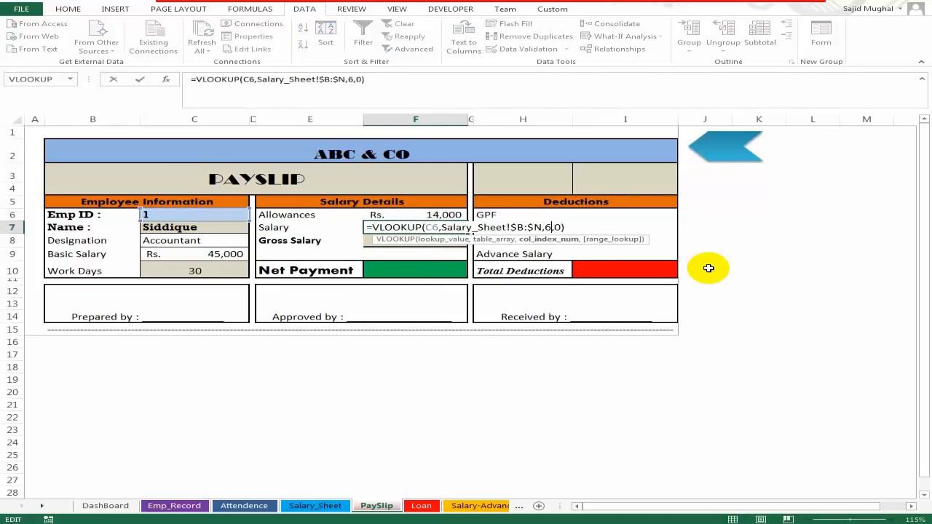
text(5)
key(Return)
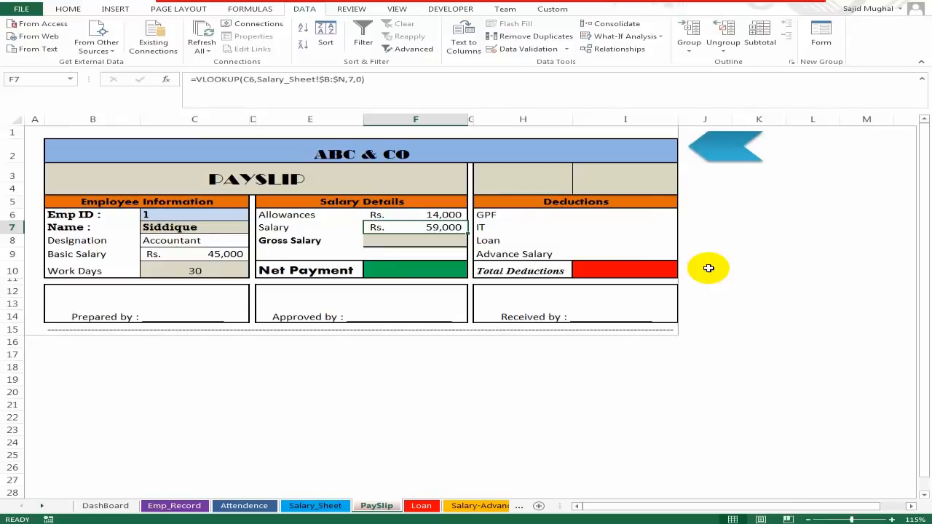
- Enter =SUM(F6:F7) in the Gross Salary cell F8
text(=)
text(SUBSTITUTE)
key(BackSpace)
key(BackSpace)
key(BackSpace)
key(BackSpace)
key(BackSpace)
key(BackSpace)
key(BackSpace)
text(M()
key(Up)
key(shift+Up)
key(Return)
key(Up)
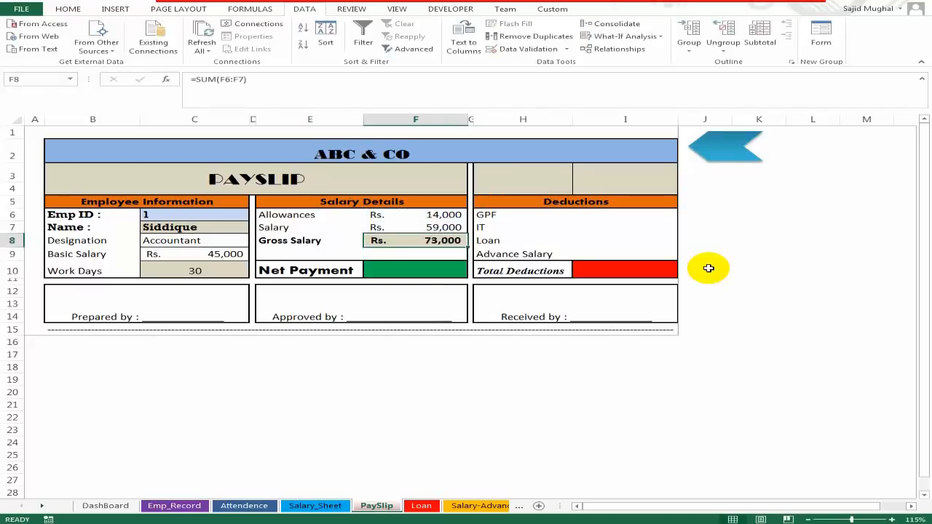
- Clear the Salary cell F7 and copy the full lookup formula text from the Allowances cell F6
click(417, 227)
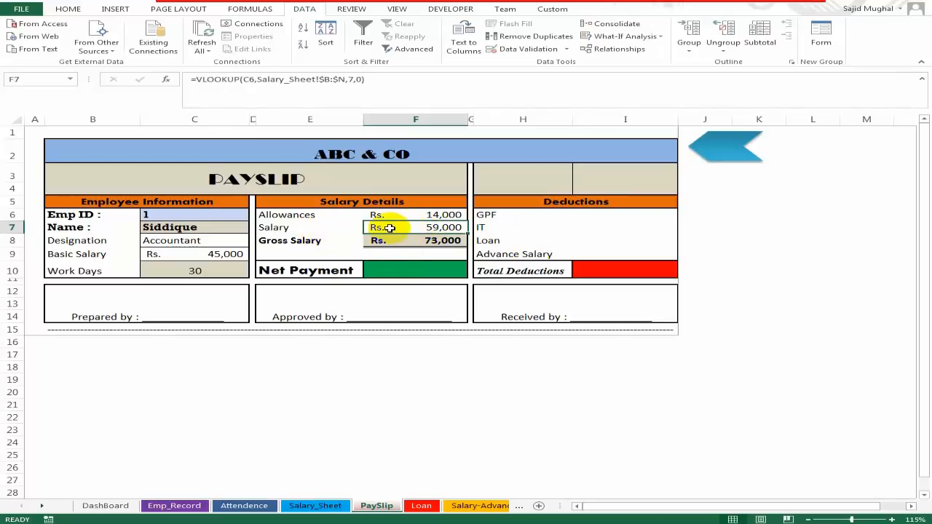
key(Delete)
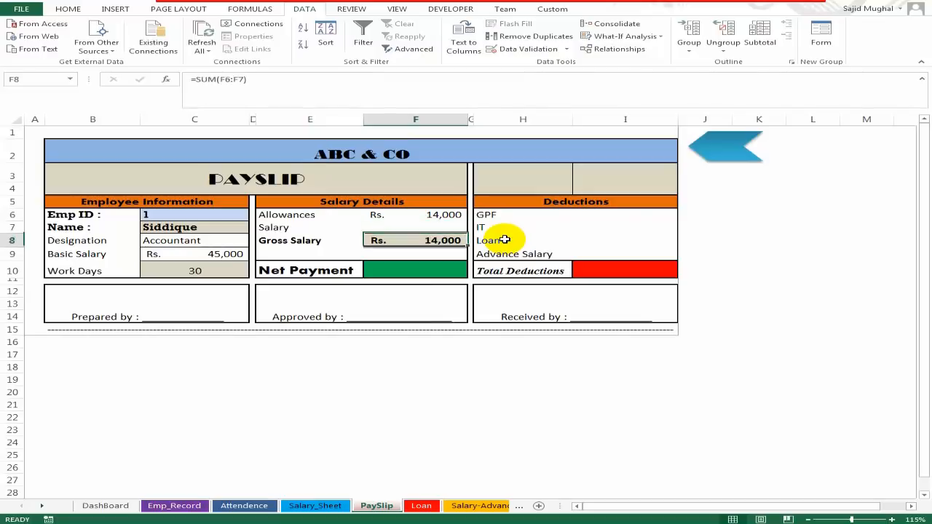
key(Up)
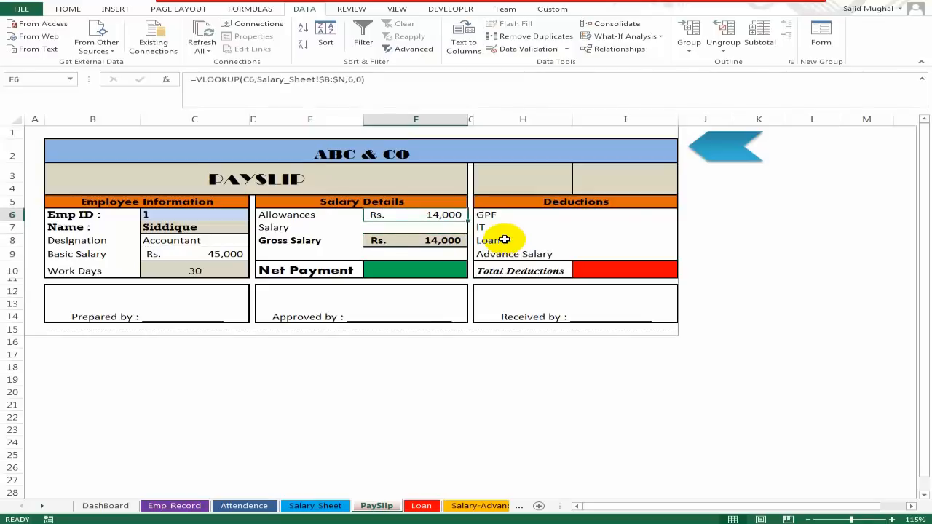
key(F2)
key(shift+Left)
key(shift+Left)
key(shift+Left)
key(shift+Left)
key(shift+Left)
key(shift+Left)
key(shift+Left)
key(shift+Left)
key(shift+Left)
key(shift+Left)
key(shift+Left)
key(shift+Left)
key(shift+Left)
key(shift+Left)
key(shift+Left)
key(shift+Left)
key(shift+Left)
key(shift+Left)
key(shift+Left)
key(shift+Left)
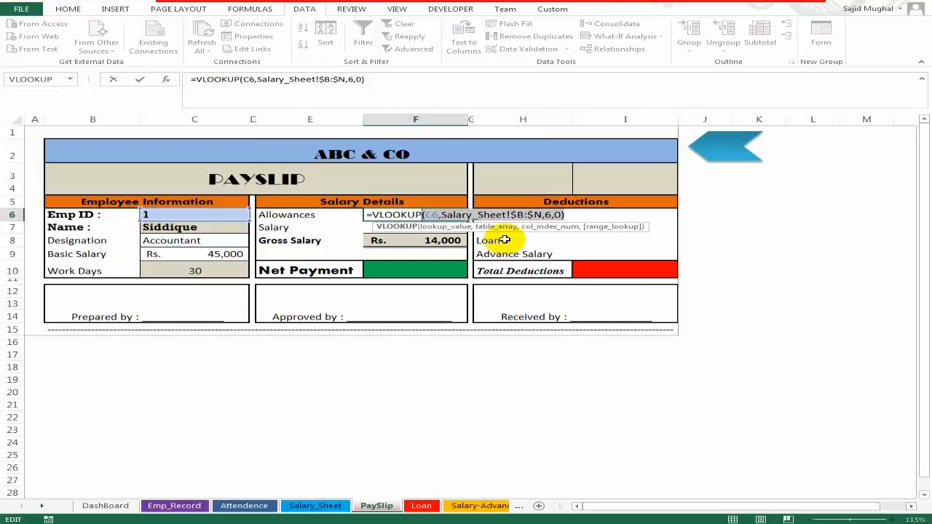
key(shift+Left)
key(shift+Left)
key(shift+Left)
key(shift+Left)
key(shift+Left)
key(shift+Left)
key(shift+Left)
key(shift+Left)
key(shift+Left)
key(ctrl+c)
key(Return)
key(Down)
key(Down)
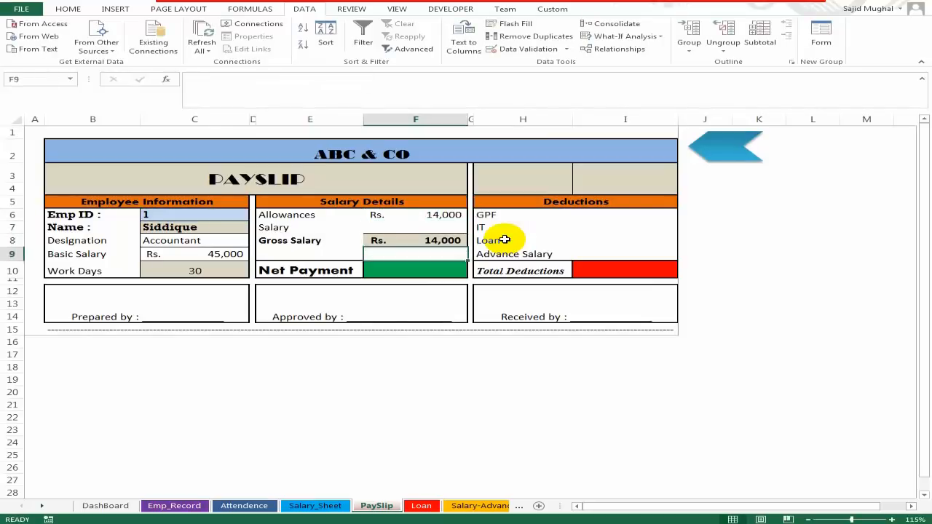
- Replace the Gross Salary formula in F8 with the copied lookup and set its column index to 7
key(Up)
key(ctrl+v)
key(F2)
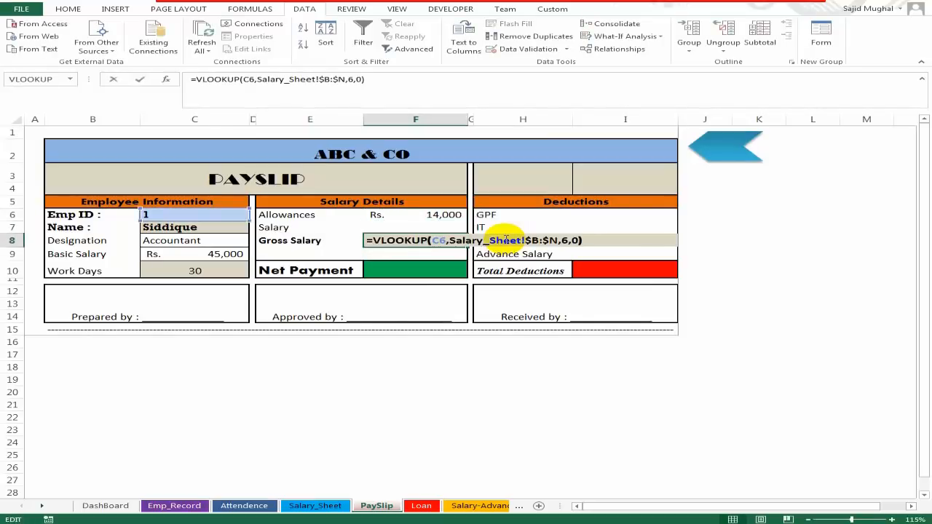
key(Left)
key(Left)
key(Left)
key(Return)
- Calculate the Salary in F7 as Gross Salary minus Allowances with =F8-F6
key(Up)
key(Up)
text(=)
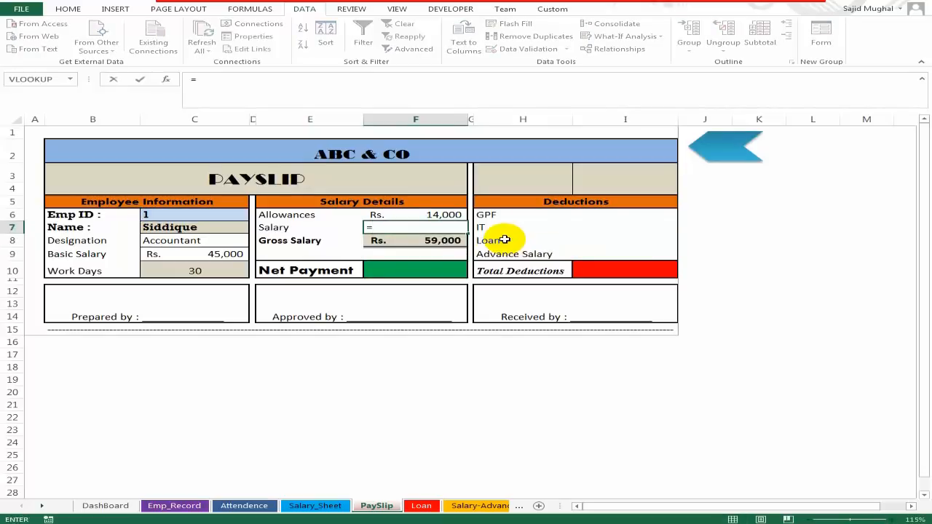
click(408, 241)
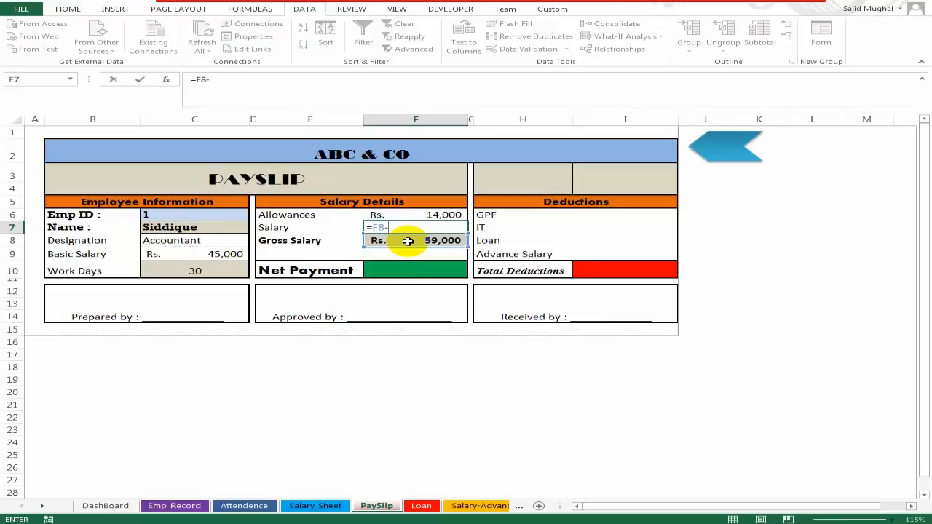
key(Return)
key(Up)
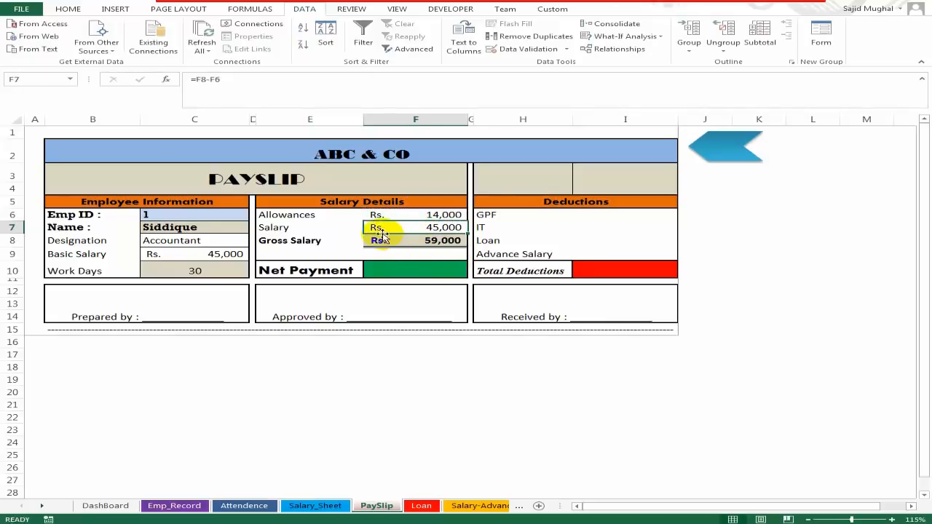
- Test the salary details with Emp ID 2 in C6 and check the Allowances, Salary and Gross Salary cells
click(415, 215)
click(415, 241)
click(196, 219)
text(2)
key(Return)
key(Up)
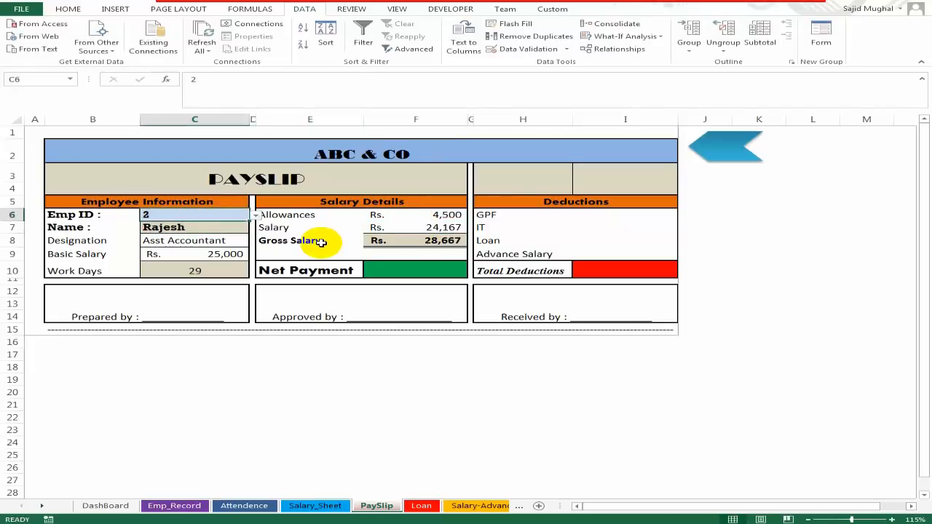
click(430, 215)
click(431, 228)
click(430, 243)
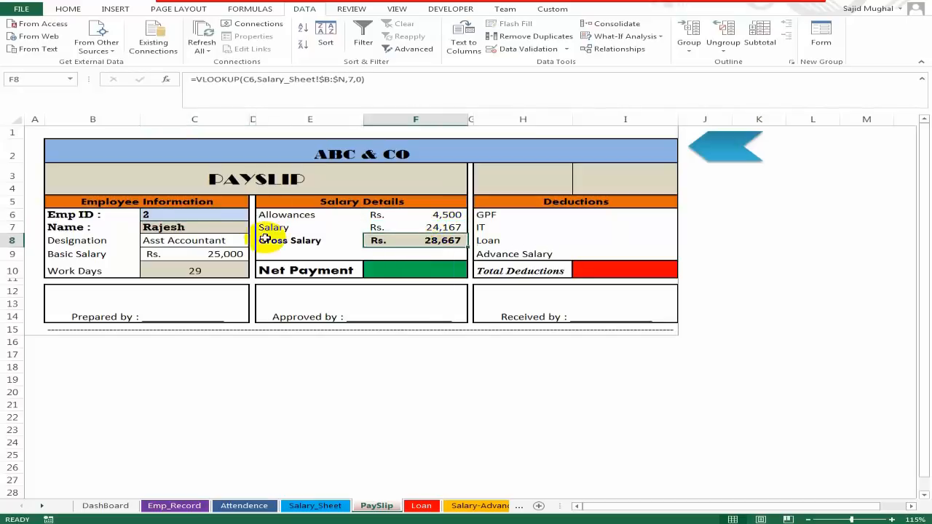
- Set the Emp ID in C6 back to 1 and move to the GPF amount cell I6
click(188, 218)
text(1)
key(Return)
key(Right)
key(Right)
key(Right)
key(Right)
key(Right)
key(Right)
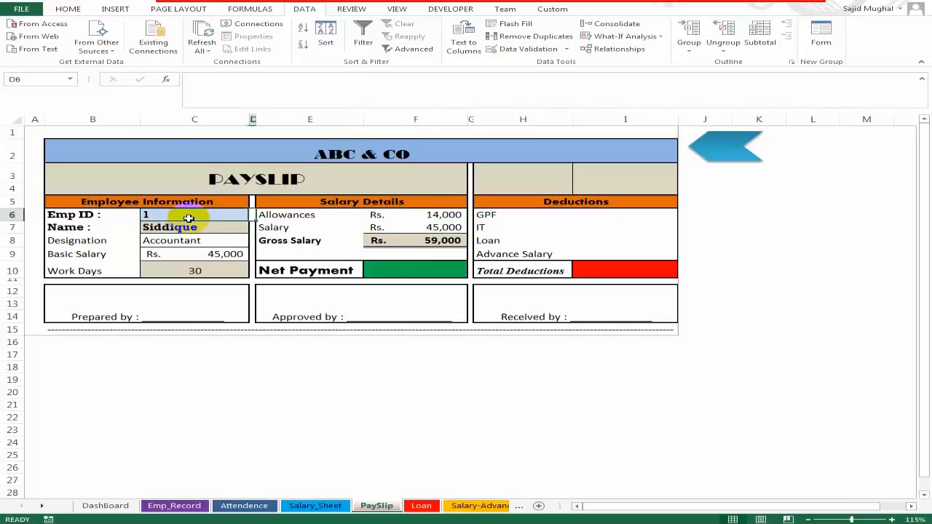
- Copy the Allowances lookup formula text from F6 into the GPF amount cell I6
key(Left)
key(Left)
key(Left)
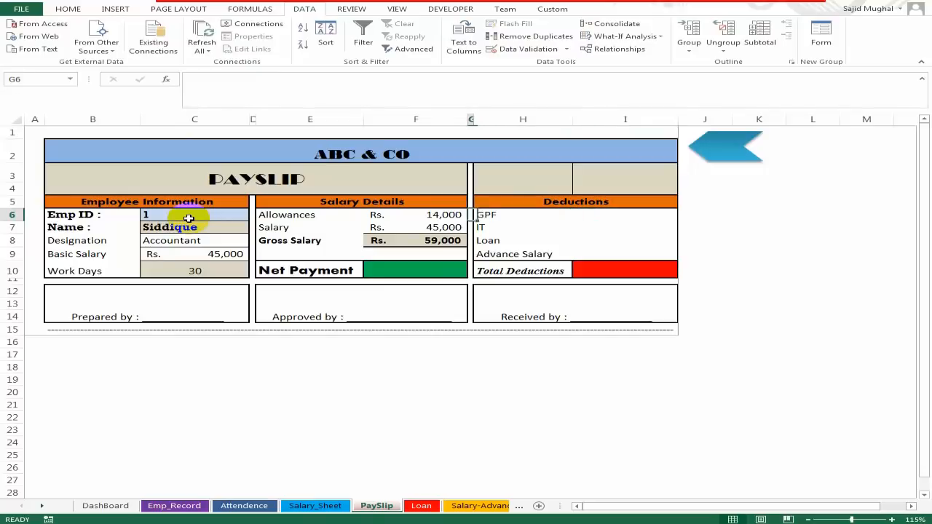
key(F2)
key(shift+Left)
key(shift+Left)
key(shift+Left)
key(shift+Left)
key(shift+Left)
key(shift+Left)
key(shift+Left)
key(shift+Left)
key(shift+Left)
key(shift+Left)
key(shift+Left)
key(shift+Left)
key(shift+Left)
key(shift+Left)
key(shift+Left)
key(shift+Left)
key(shift+Left)
key(shift+Left)
key(shift+Left)
key(shift+Left)
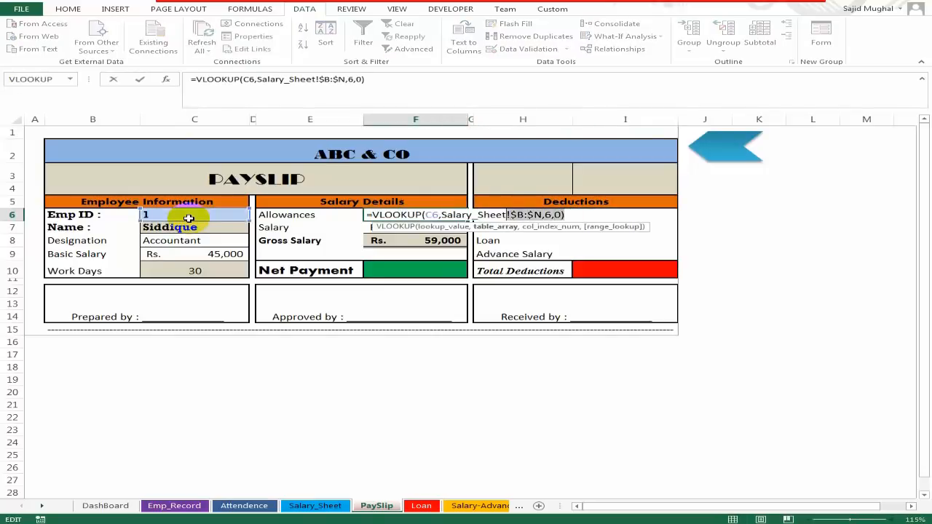
key(Escape)
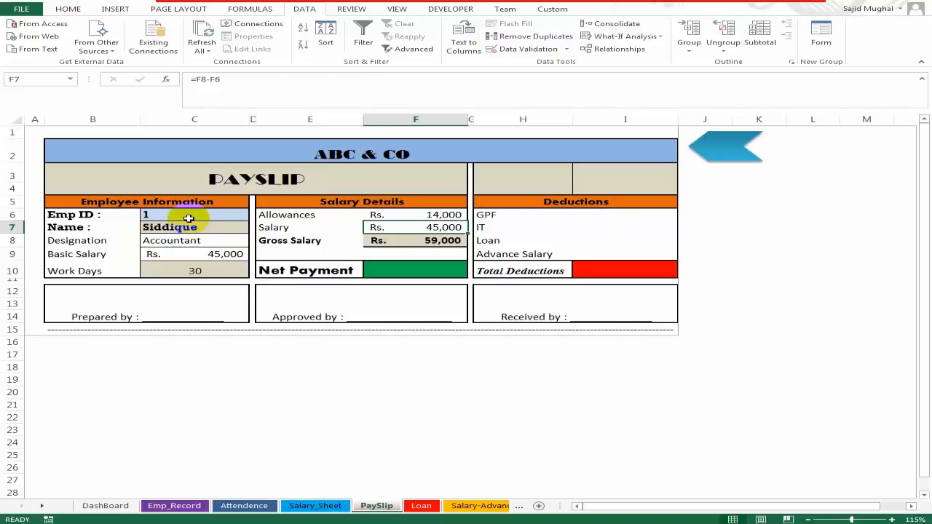
key(Right)
key(Right)
key(Right)
key(ctrl+v)
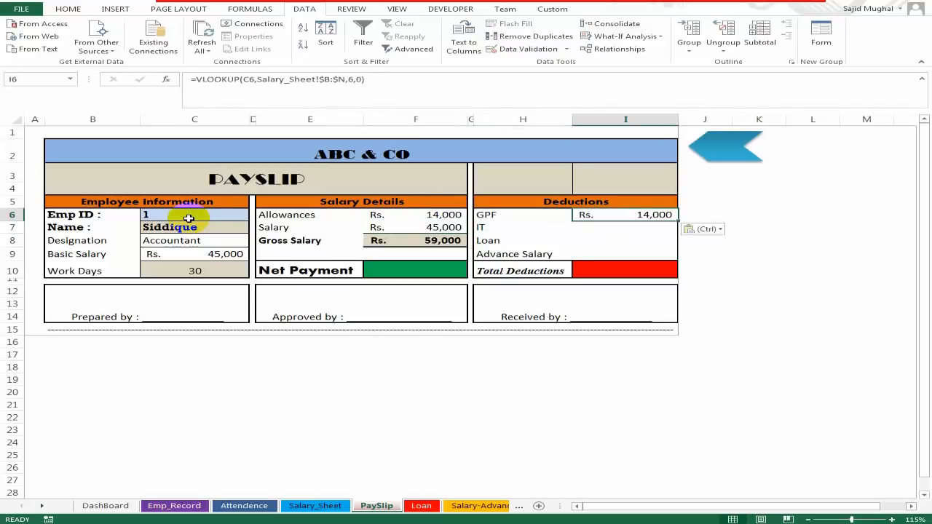
- Check the order of the Gross Salary, GPF, IT and Loan columns on Salary_Sheet and the Gross Salary lookup on PaySlip
key(ctrl+Page_Up)
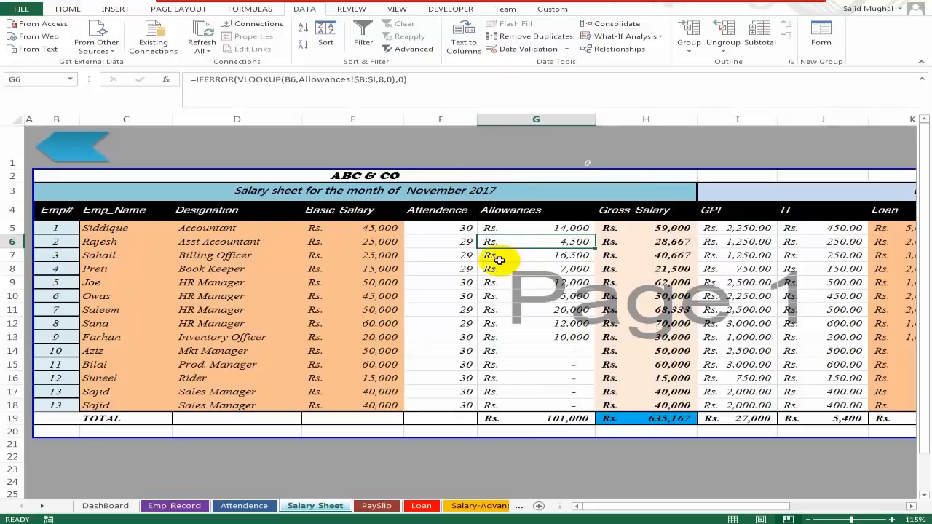
click(646, 239)
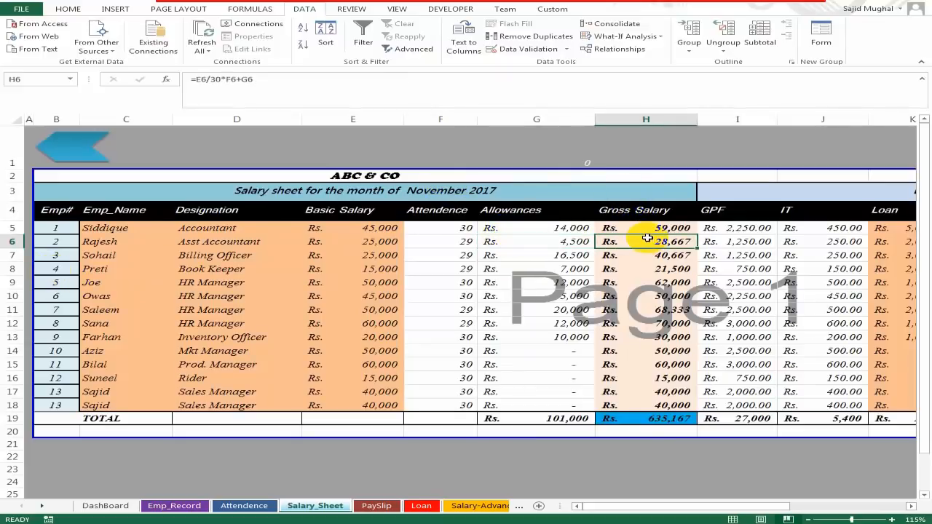
click(728, 242)
click(815, 242)
click(910, 241)
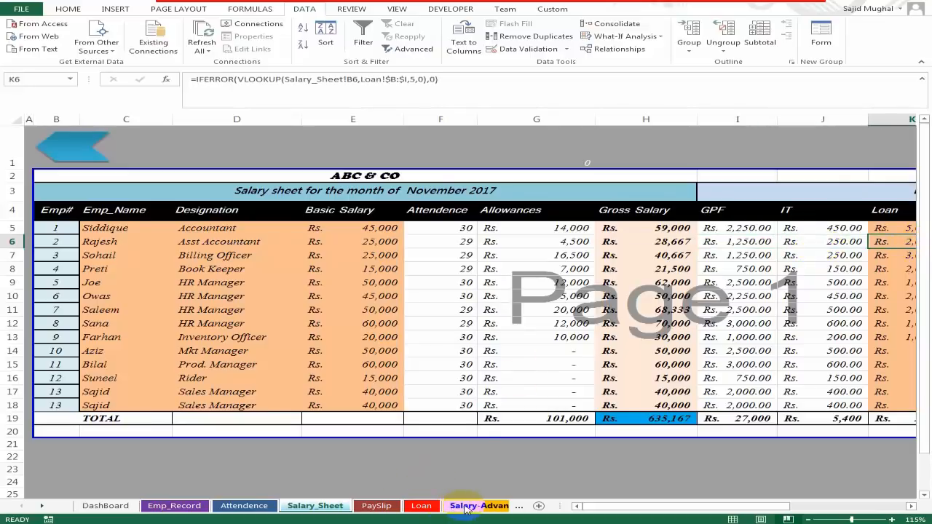
click(377, 505)
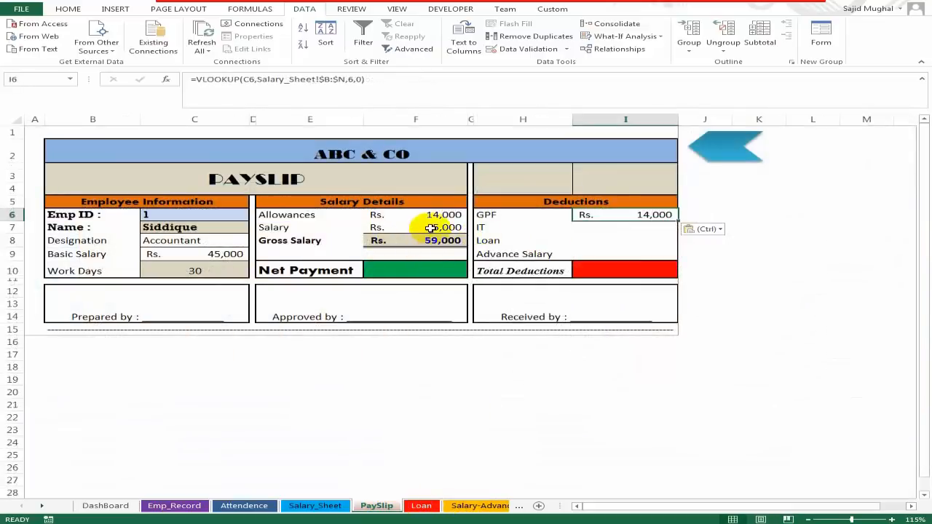
click(428, 227)
key(Up)
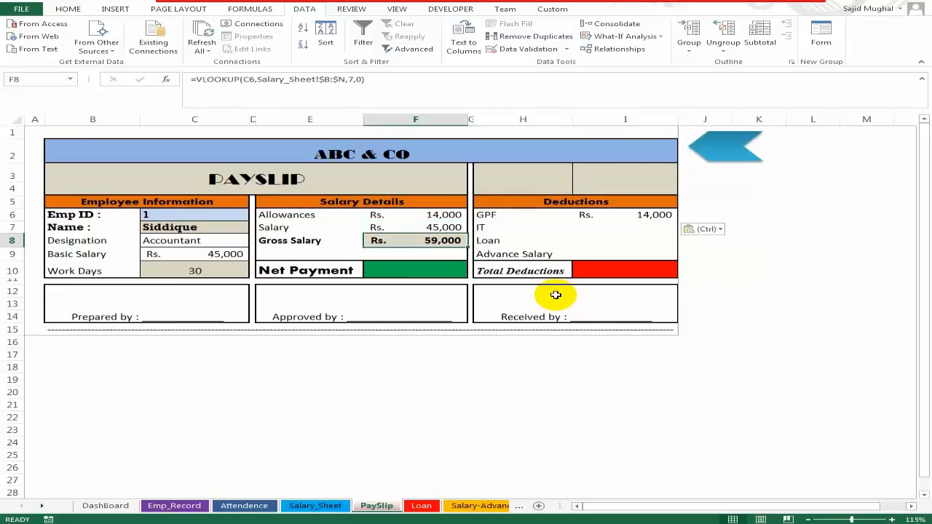
- Set the column index of the GPF lookup in I6 to 8
key(Right)
key(Right)
key(F2)
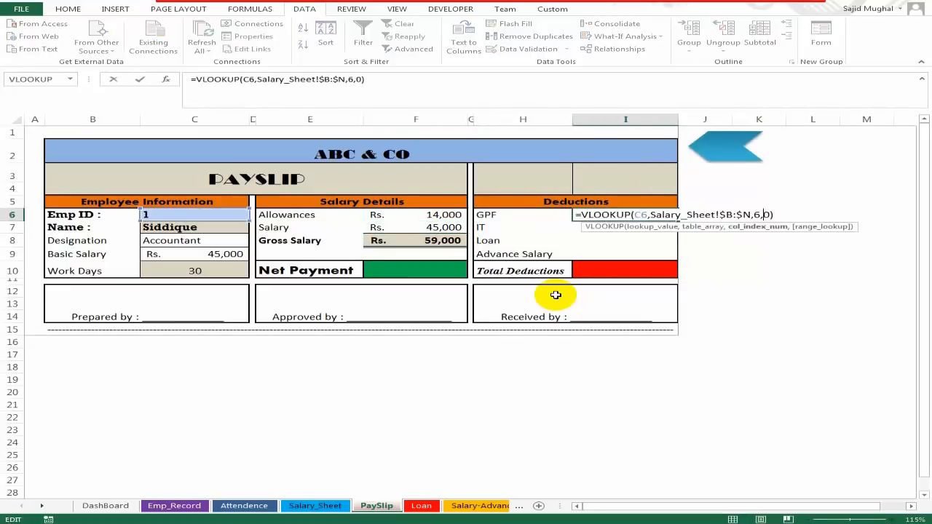
text(8)
key(Return)
- Copy the GPF lookup formula text from I6 into the IT, Loan and Advance Salary cells I7, I8 and I9
key(Up)
key(F2)
key(Left)
key(shift+Left)
key(shift+Left)
key(shift+Left)
key(shift+Left)
key(shift+Left)
key(shift+Left)
key(shift+Left)
key(shift+Left)
key(shift+Left)
key(shift+Left)
key(shift+Left)
key(shift+Left)
key(shift+Left)
key(shift+Left)
key(shift+Left)
key(shift+Left)
key(shift+Left)
key(shift+Left)
key(shift+Left)
key(shift+Left)
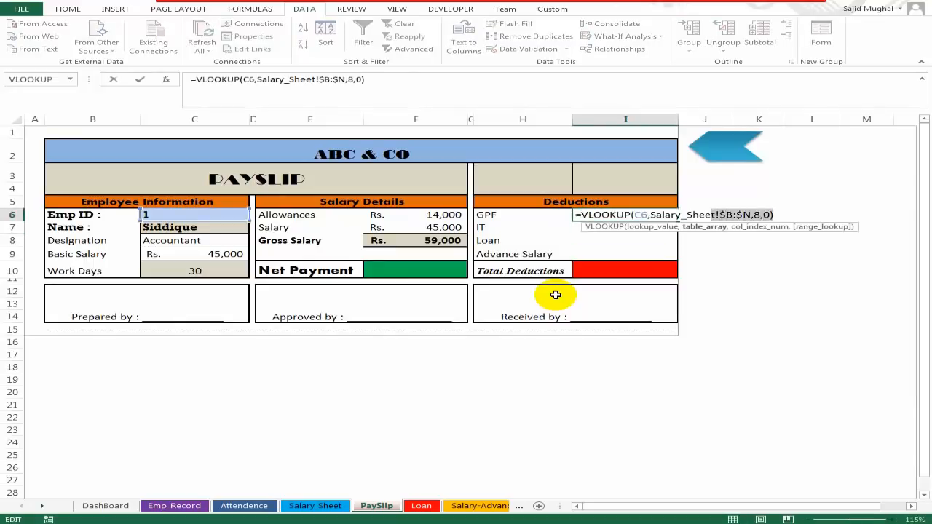
key(Return)
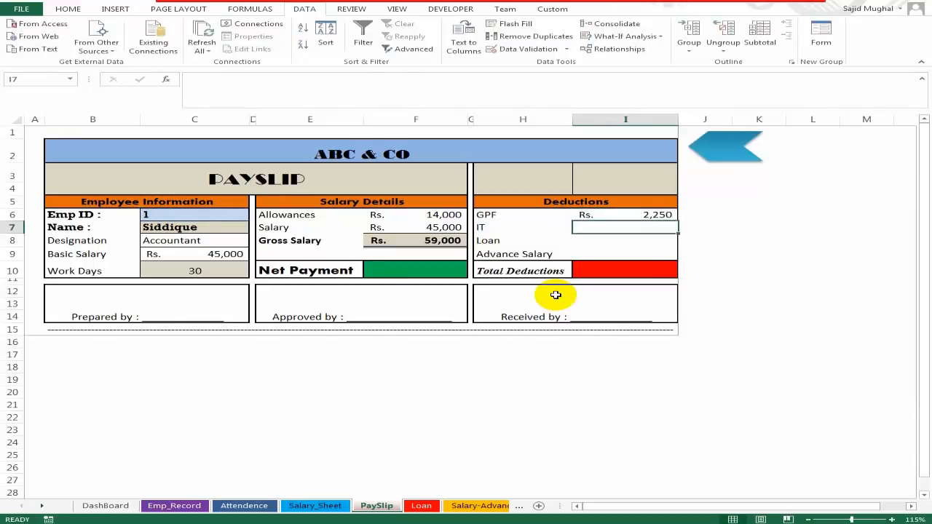
key(ctrl+v)
key(Down)
key(ctrl+v)
key(Down)
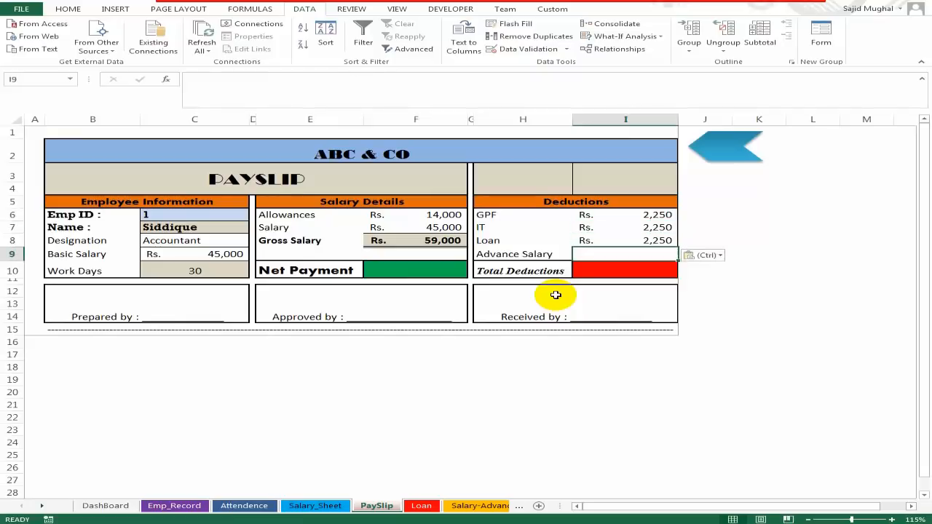
key(ctrl+v)
- Set the column index of the IT lookup in I7 to 9
key(Up)
key(Up)
key(F2)
key(Left)
key(Left)
key(Left)
key(Left)
text(9)
key(Return)
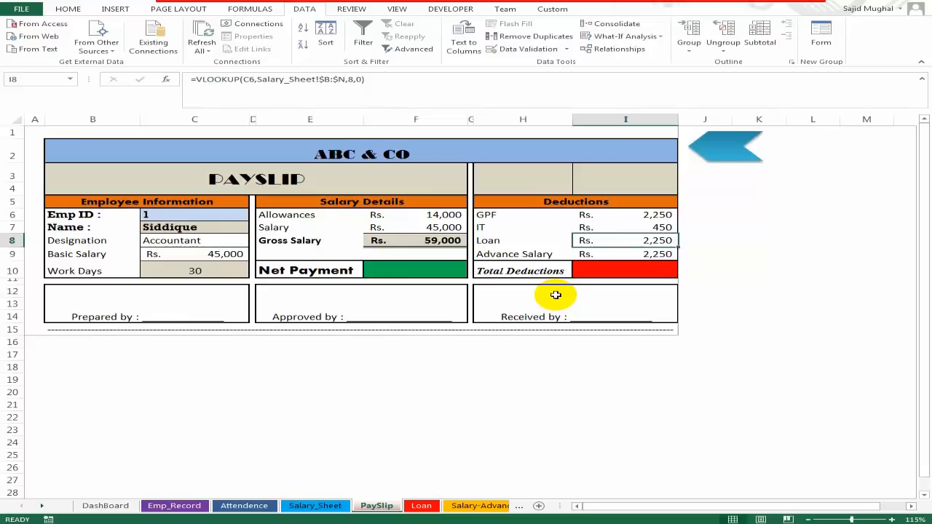
- Set the column index of the Loan lookup in I8 to 10
key(F2)
key(Left)
key(Left)
key(Left)
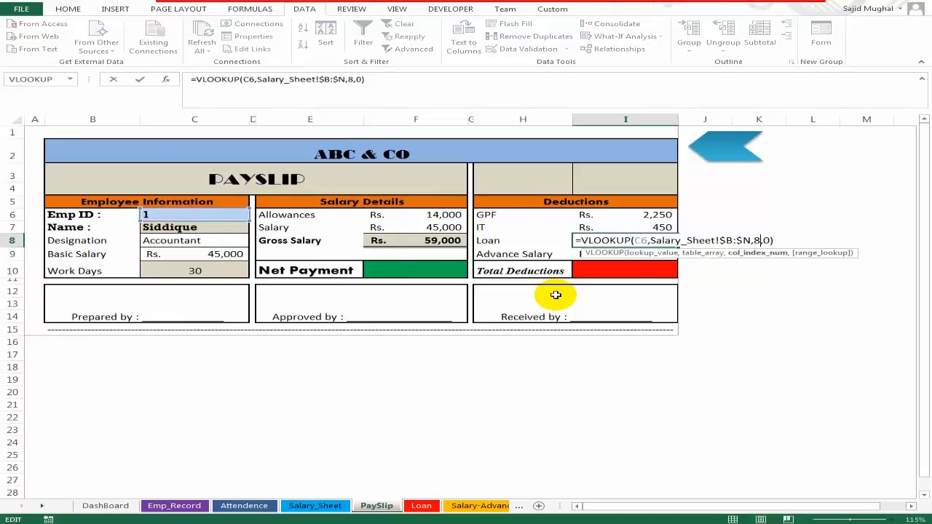
key(BackSpace)
text(10)
key(Return)
- Set the column index of the Advance Salary lookup in I9 to 11
key(F2)
key(Left)
key(Left)
key(Left)
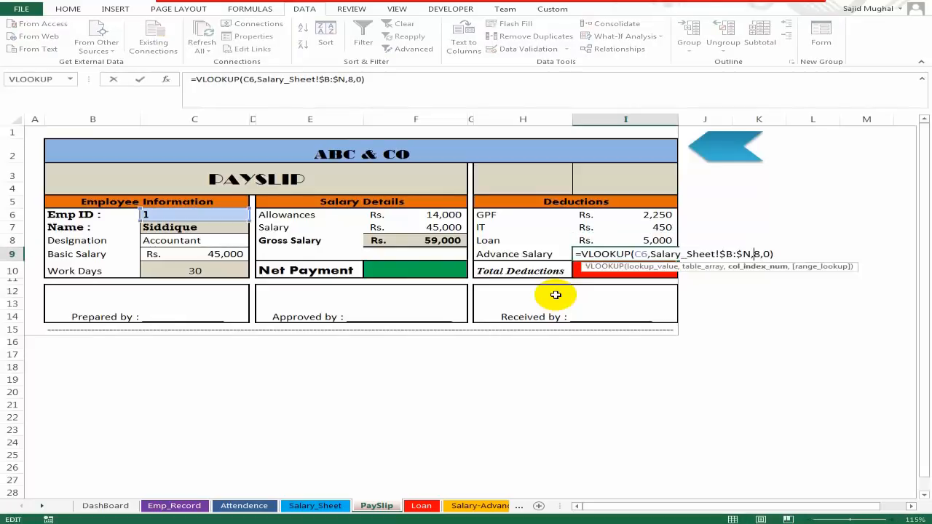
text(11)
key(Return)
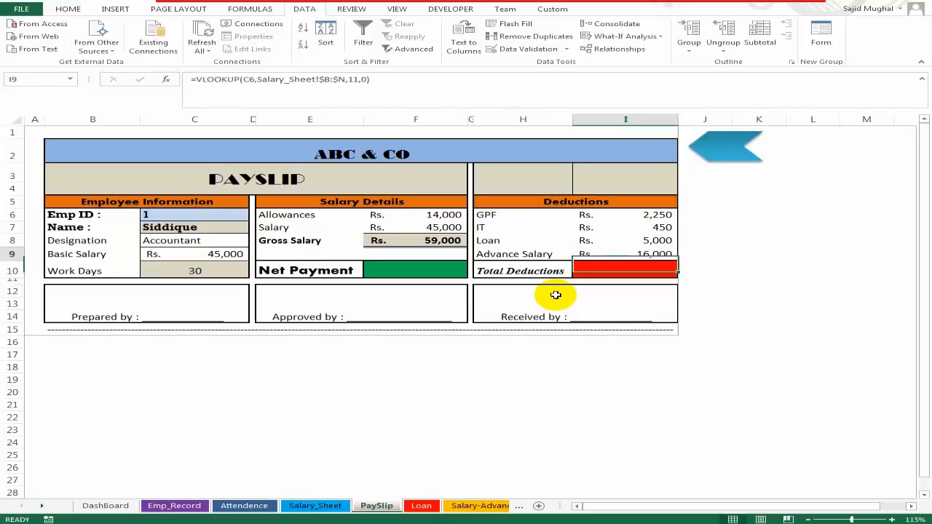
- Total the deductions in I10 with =SUM(I6:I9)
text(=sum)
key(Tab)
key(Up)
key(shift+Up)
key(shift+Up)
key(shift+Up)
key(ctrl+Return)
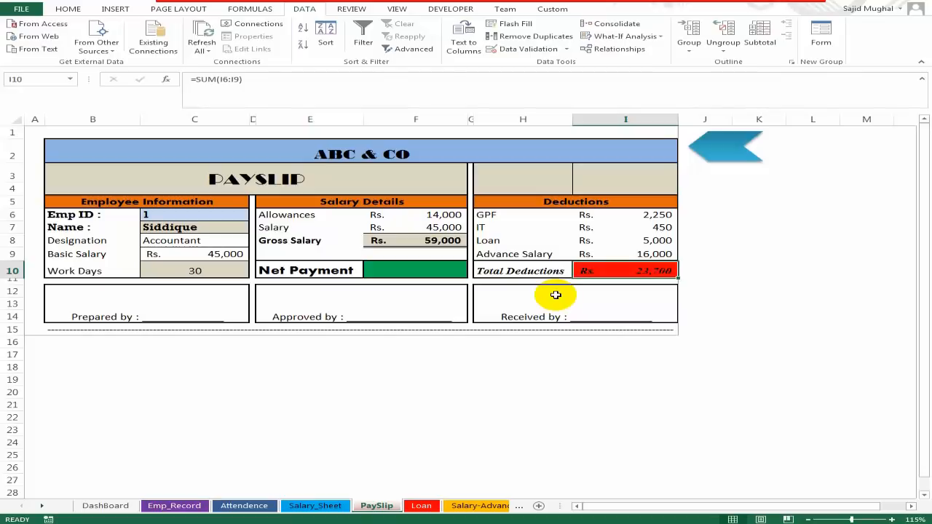
- Calculate the Net Payment in F10 as Gross Salary minus Total Deductions with =F8-I10
key(Left)
key(Left)
key(Left)
text(=)
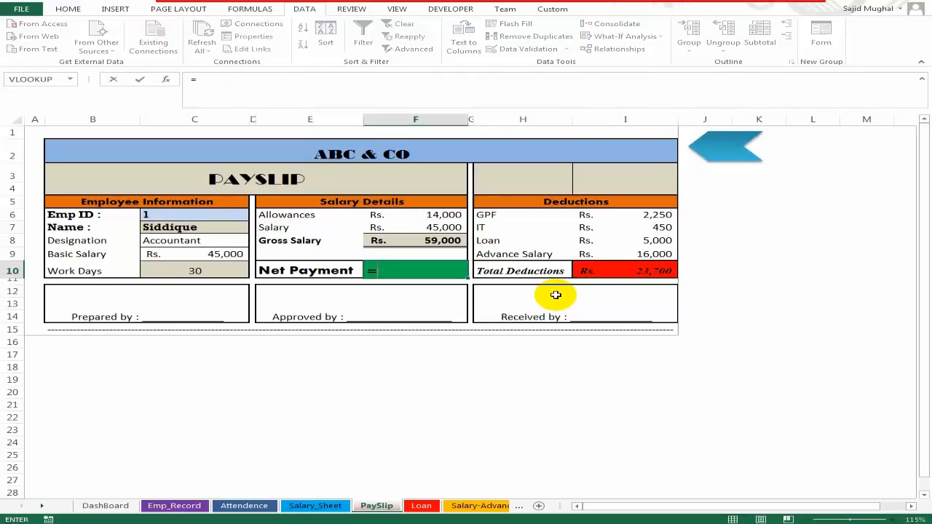
click(399, 235)
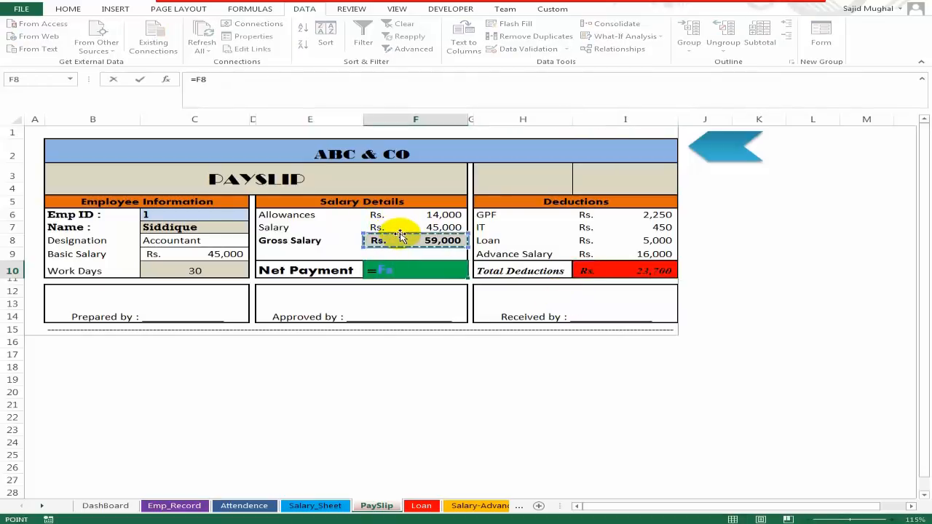
text(-)
click(626, 270)
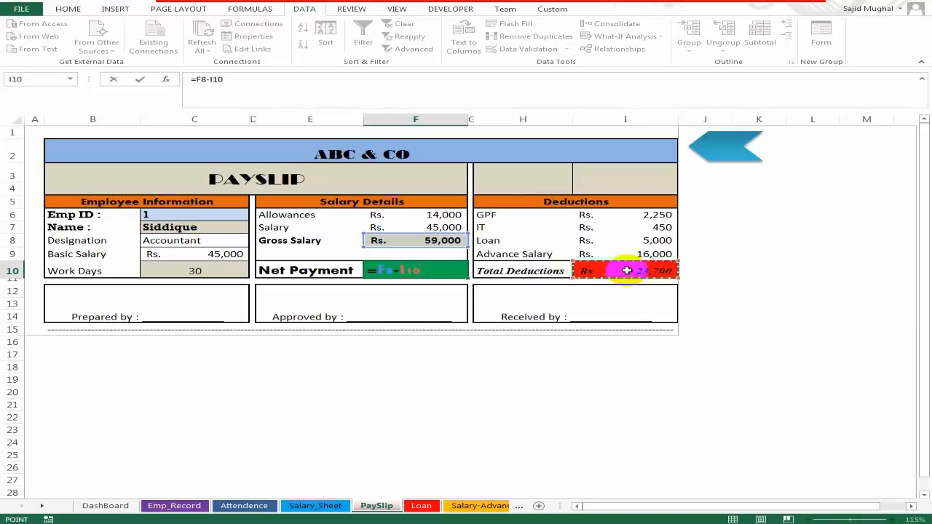
key(Return)
key(Up)
key(Right)
key(Right)
key(Right)
key(Right)
key(Right)
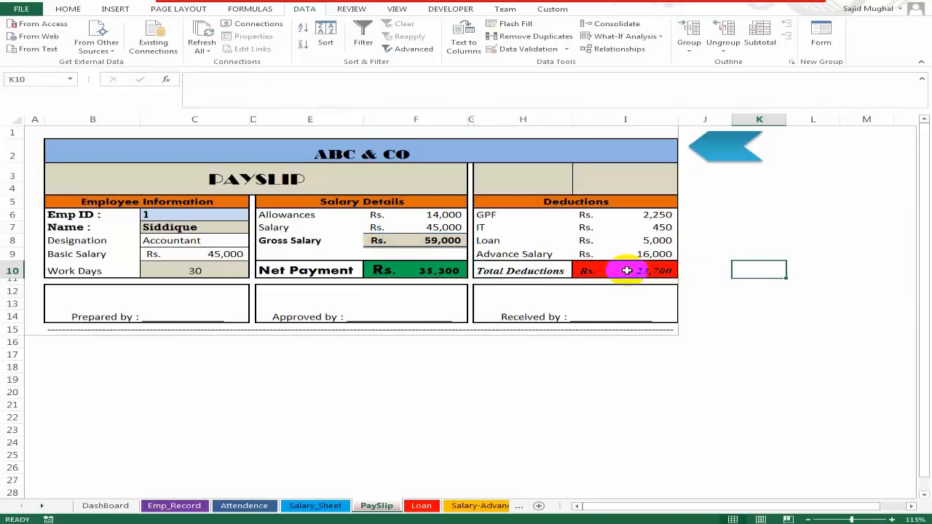
text(+)
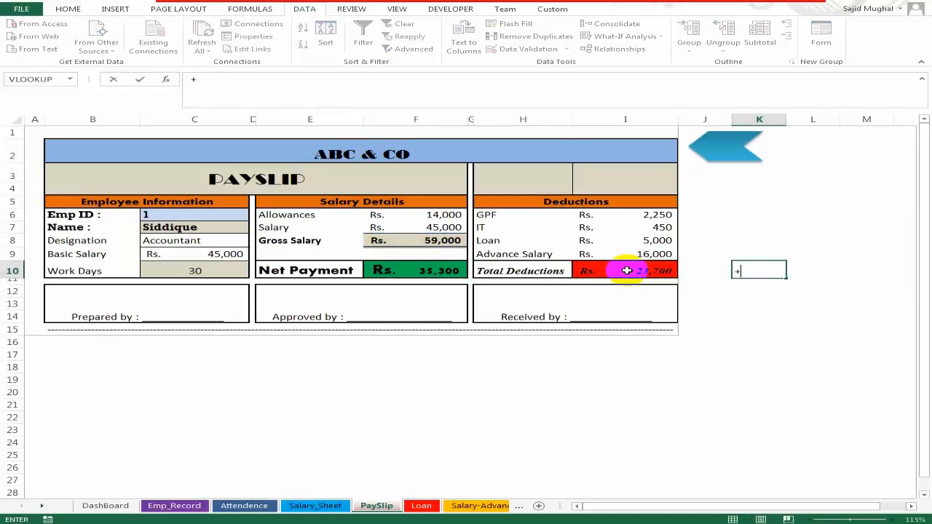
click(428, 271)
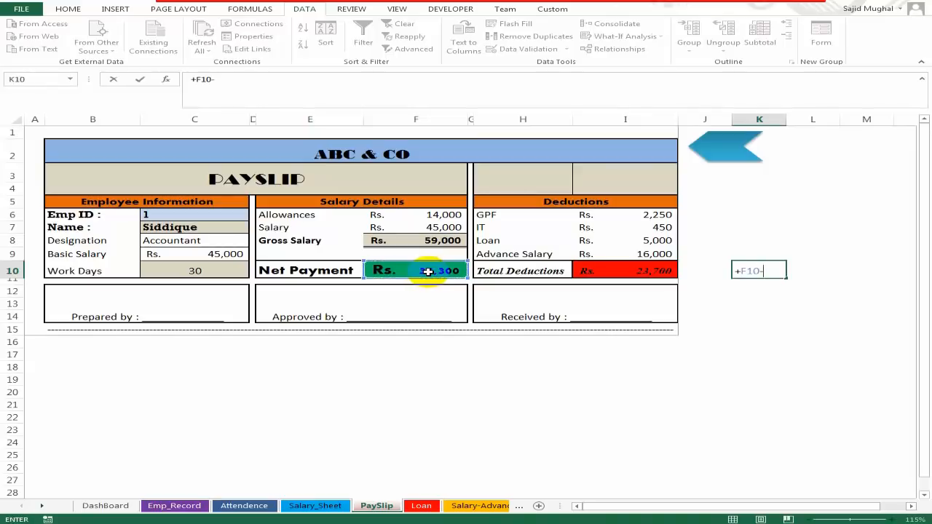
click(315, 505)
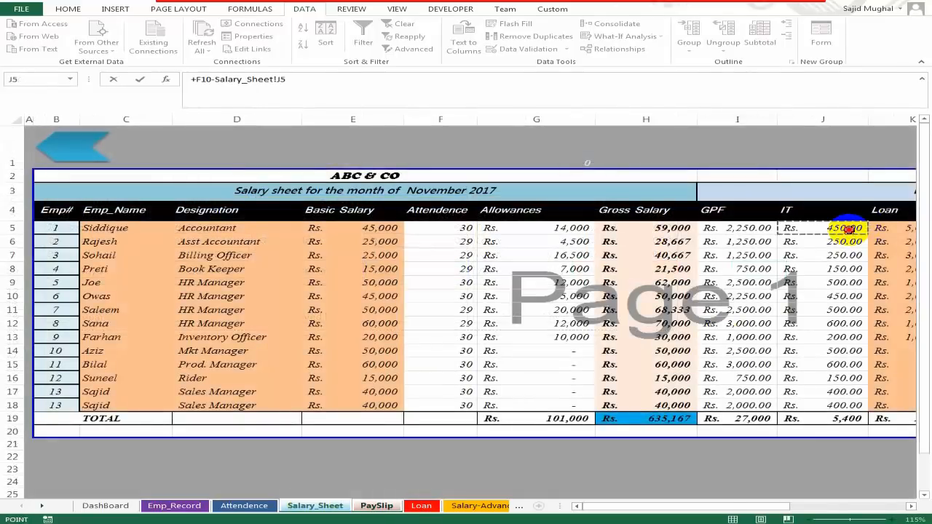
key(Right)
key(Right)
key(Right)
key(Right)
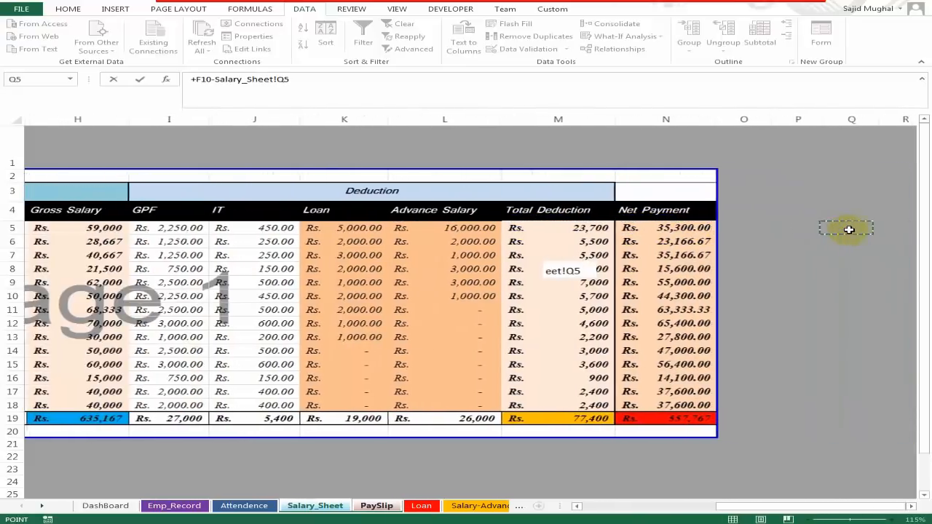
key(Return)
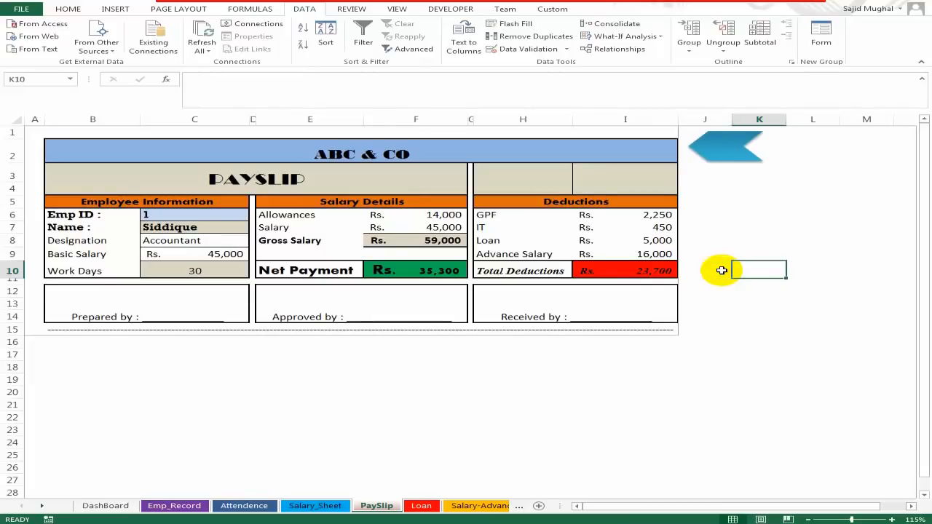
- Compare the payslip's Net Payment in F10 with the first employee's Net Payment in N5 on Salary_Sheet
click(437, 272)
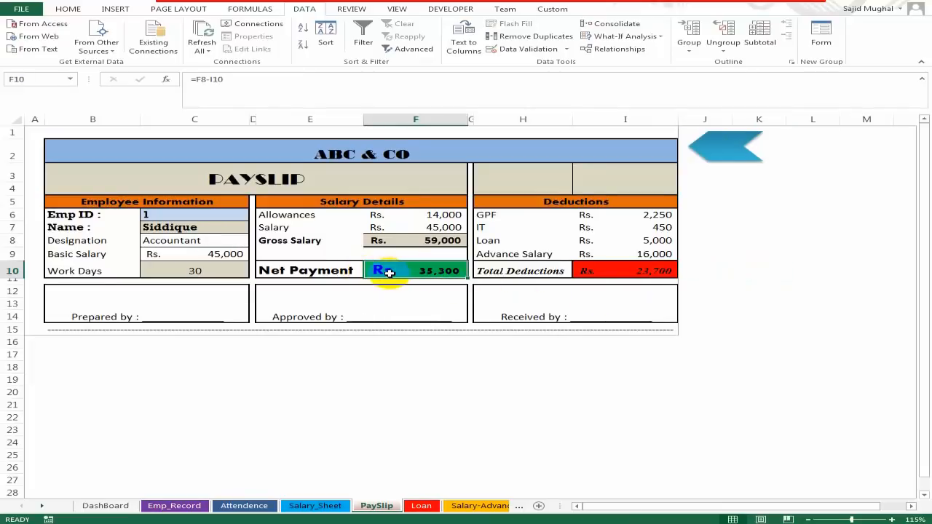
click(471, 508)
click(562, 166)
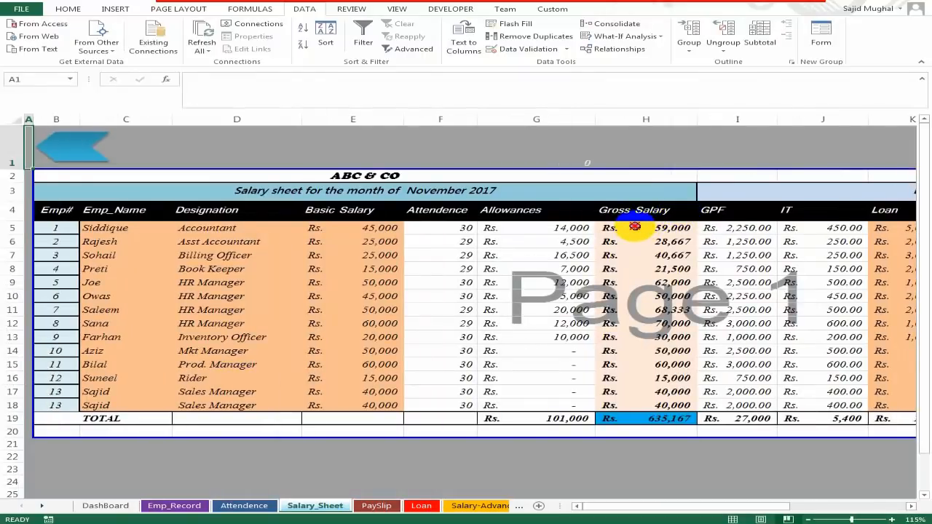
click(635, 227)
key(Right)
key(Right)
key(Right)
key(Right)
key(Right)
key(Right)
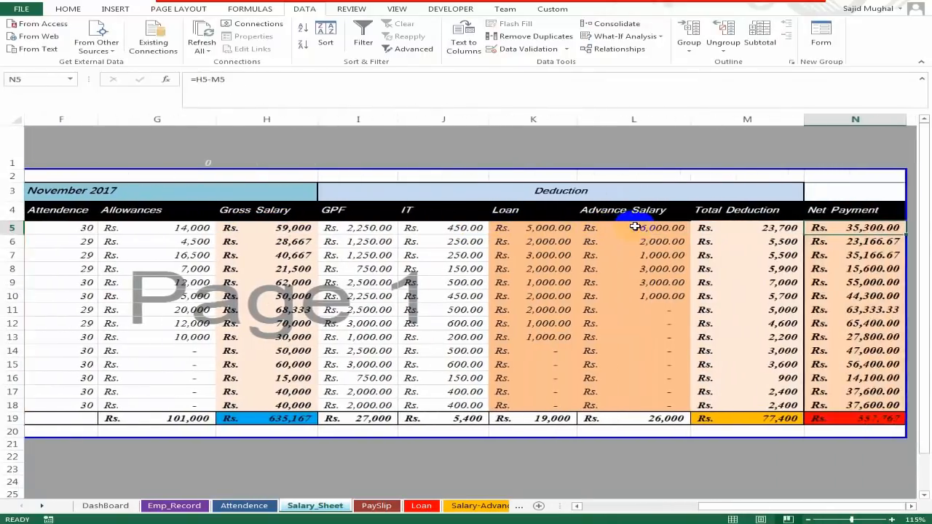
key(Right)
key(Right)
key(Left)
key(Left)
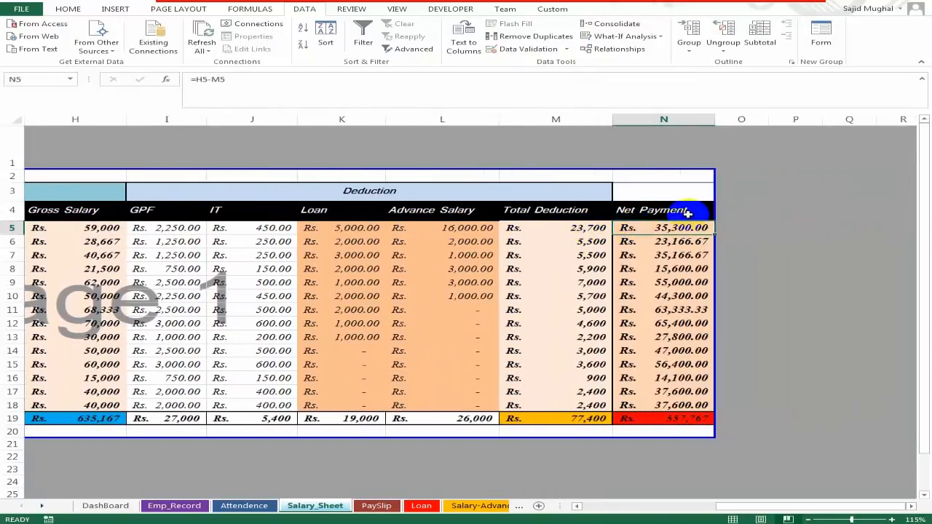
click(377, 506)
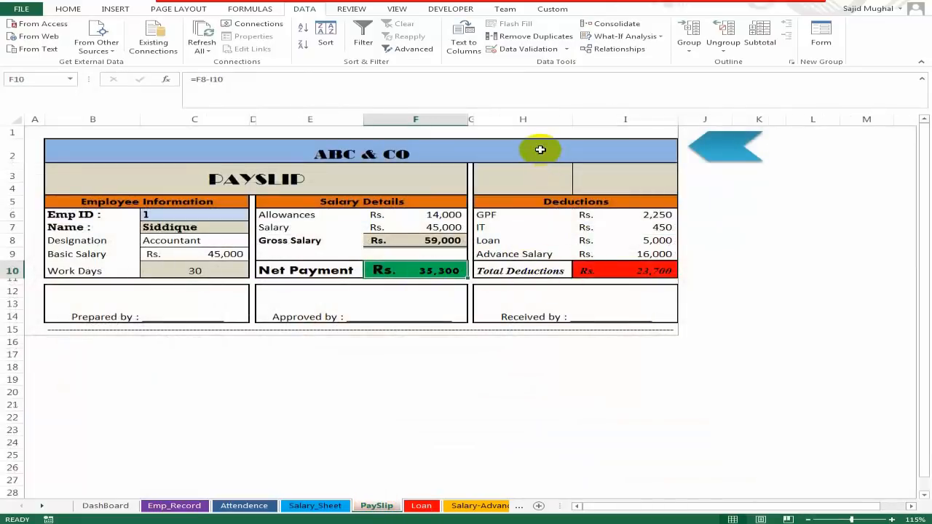
- Copy the complete payslip block B2:I15, from the company title down to the dashed line
click(539, 148)
key(Up)
key(shift+Down)
key(shift+Down)
key(shift+Down)
key(shift+Down)
key(shift+Down)
key(shift+Down)
key(shift+Down)
key(shift+Down)
key(shift+Down)
key(shift+Down)
key(shift+Down)
key(shift+Down)
key(shift+Down)
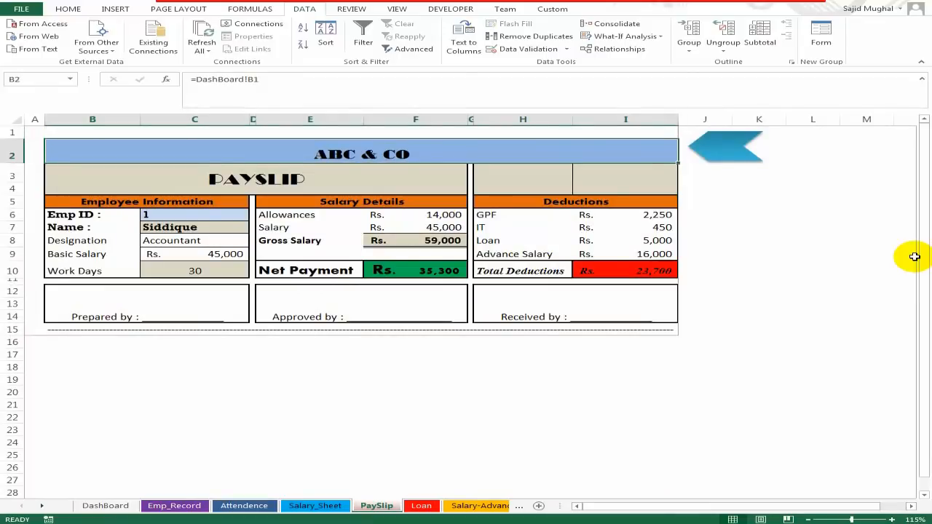
key(shift+Up)
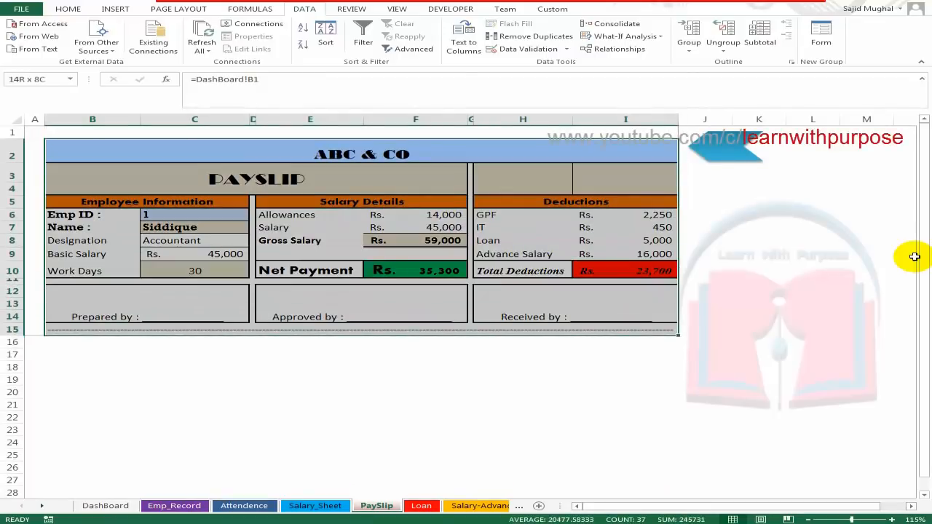
key(shift+Down)
key(ctrl+c)
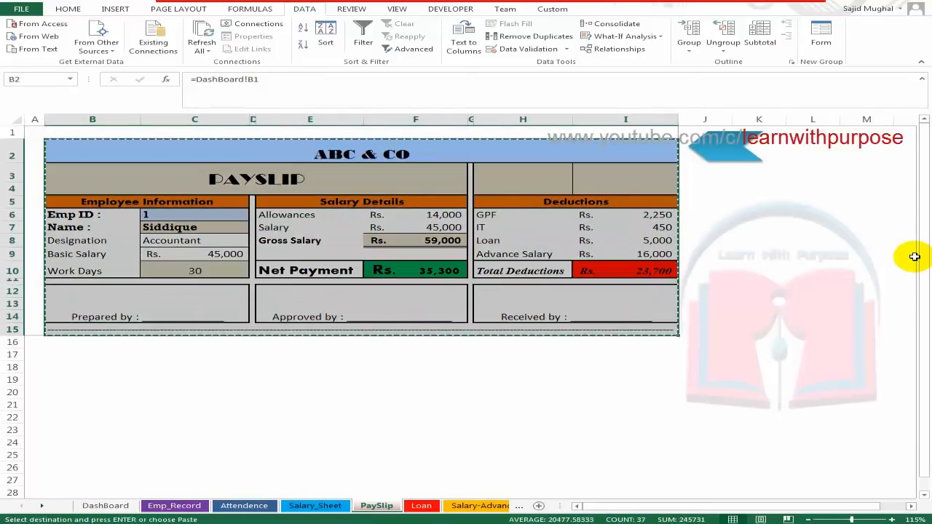
- Paste the copied payslip block below the original, starting at B17
click(51, 354)
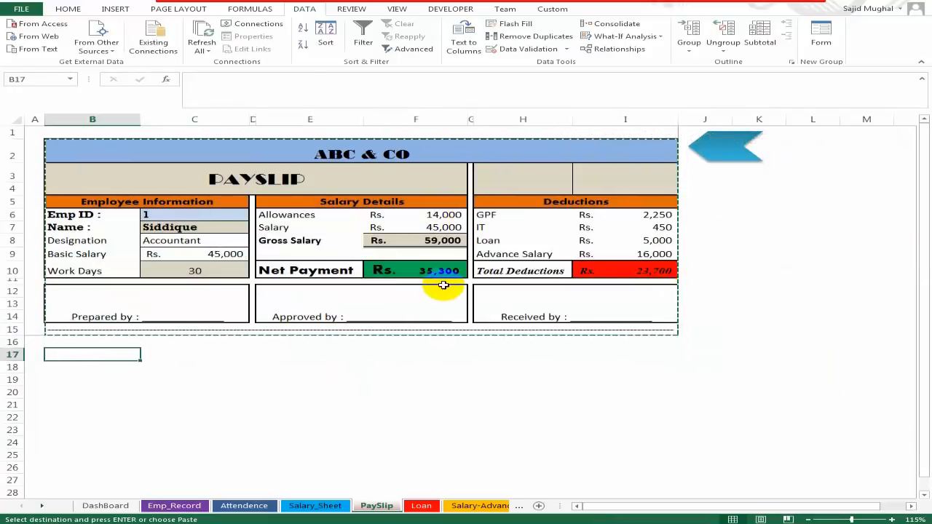
key(ctrl+v)
scroll(638, 358, down, 3)
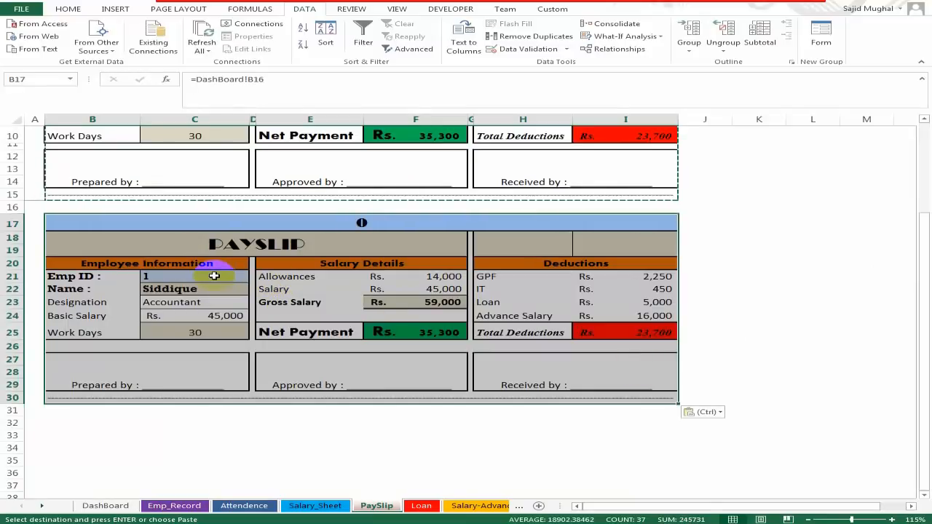
- Make the company title formula in B2 absolute as =DashBoard!$B$1 and copy it to the second payslip's title in B17
click(327, 225)
scroll(477, 355, up, 1)
scroll(476, 357, up, 2)
click(415, 149)
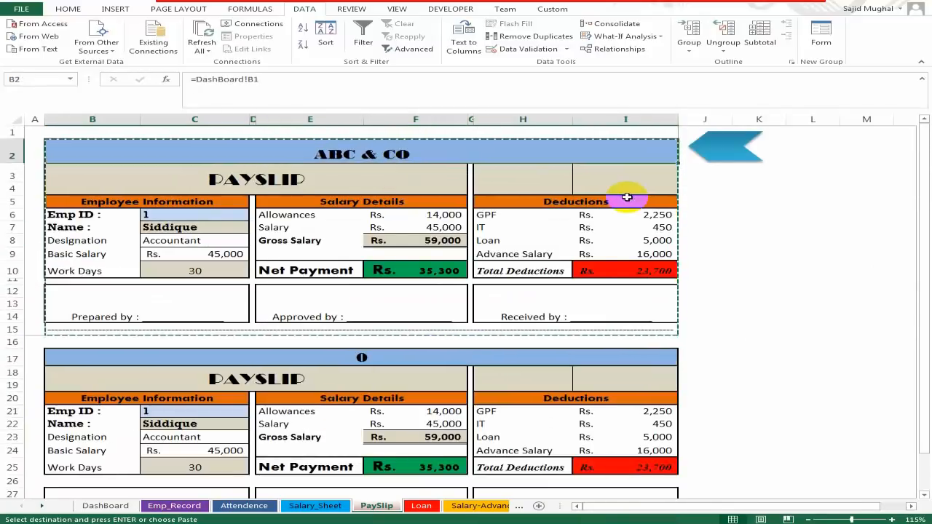
key(F2)
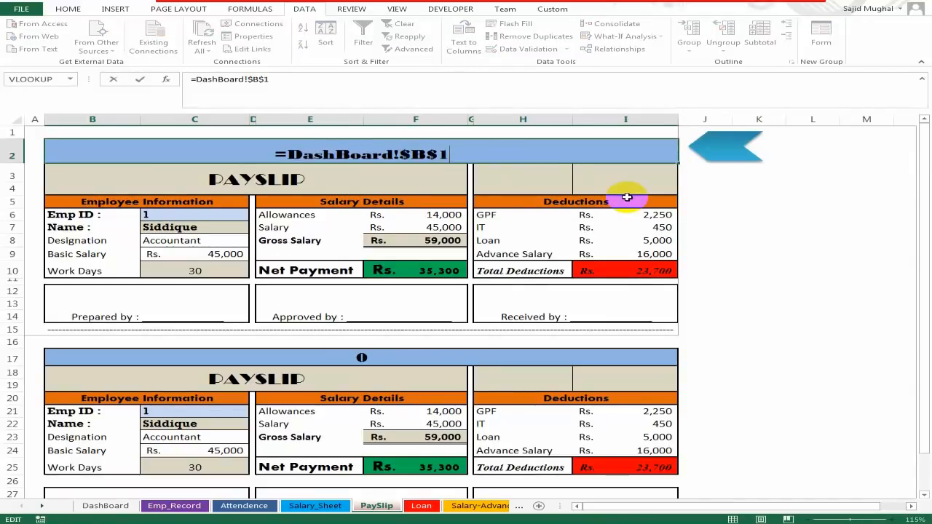
key(ctrl+Return)
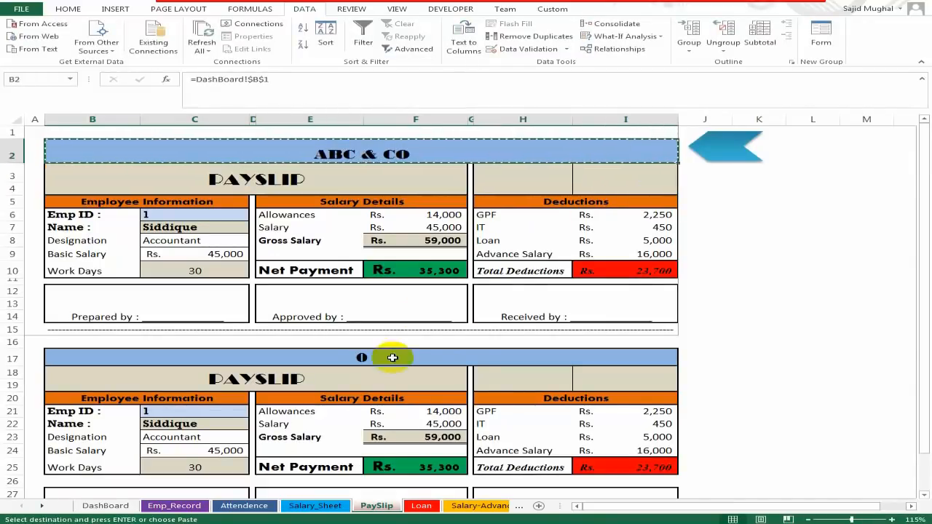
click(394, 361)
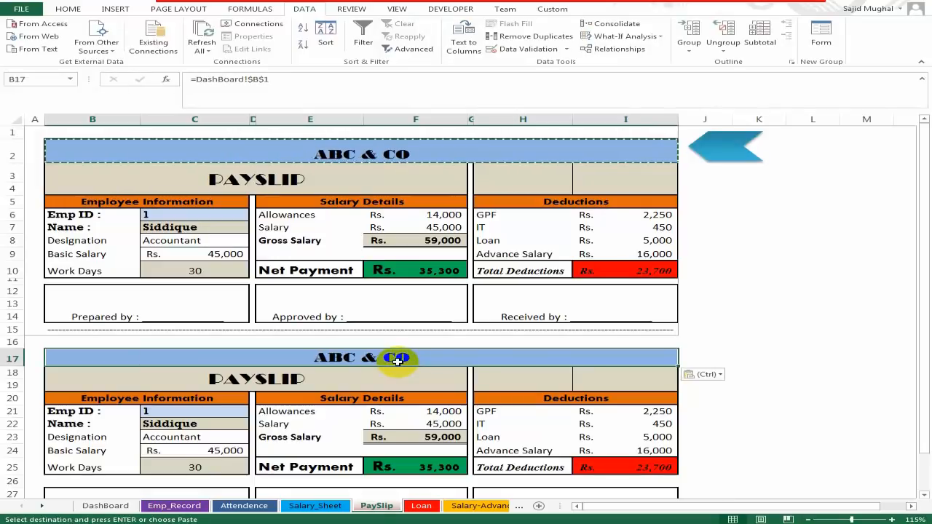
- Set the second payslip's Emp ID in C21 to 2
scroll(436, 306, down, 3)
click(207, 277)
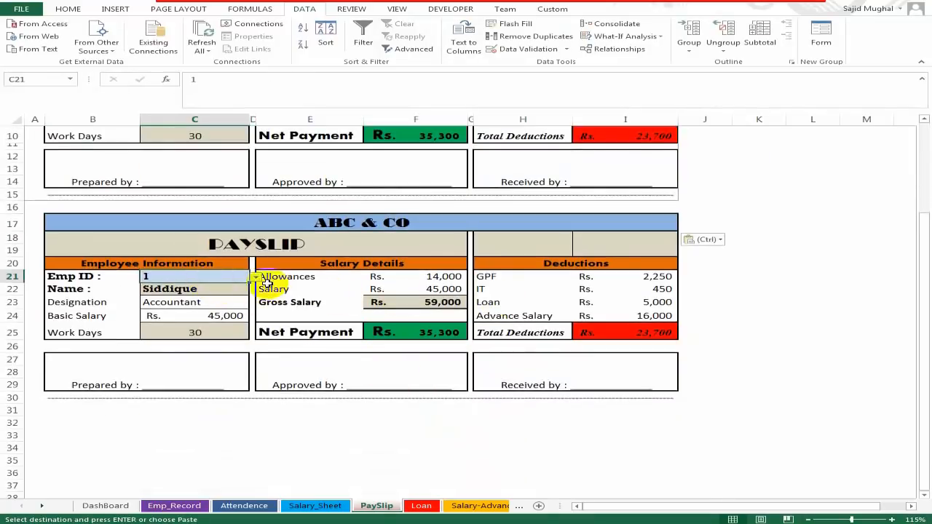
text(2)
key(Return)
click(514, 421)
scroll(364, 375, up, 1)
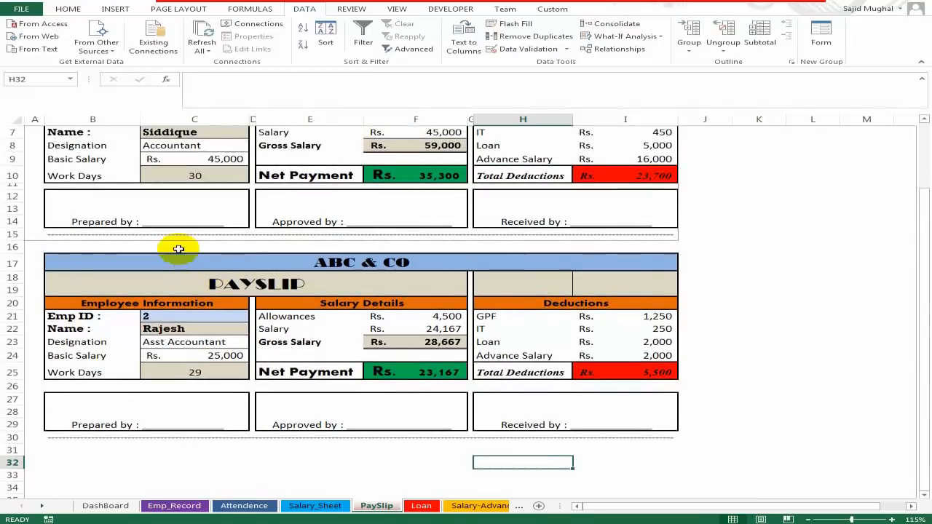
- Try to copy the entire rows 17 to 30 and paste them starting at B32
click(4, 262)
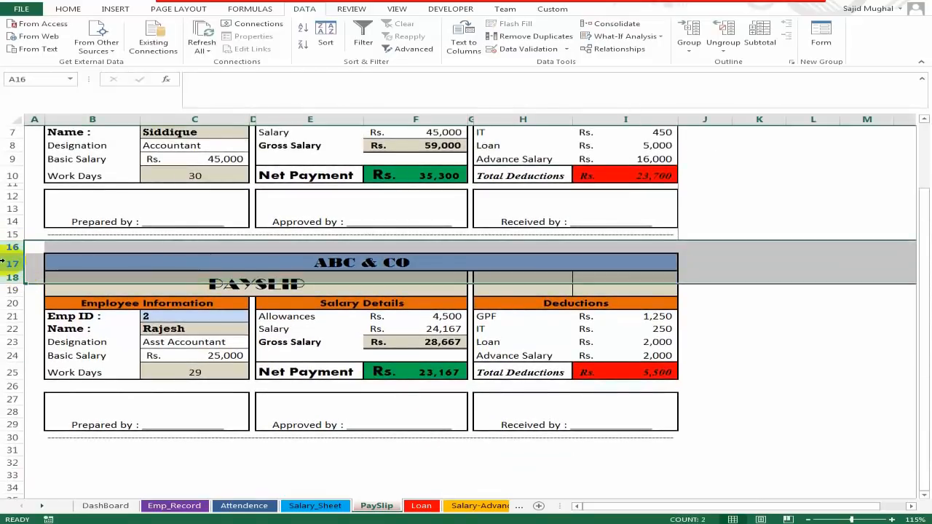
key(shift+Down)
key(shift+Down)
key(shift+Down)
key(shift+Down)
key(shift+Down)
key(shift+Down)
key(shift+Down)
key(shift+Down)
key(shift+Down)
key(shift+Down)
key(shift+Down)
key(shift+Down)
key(shift+Down)
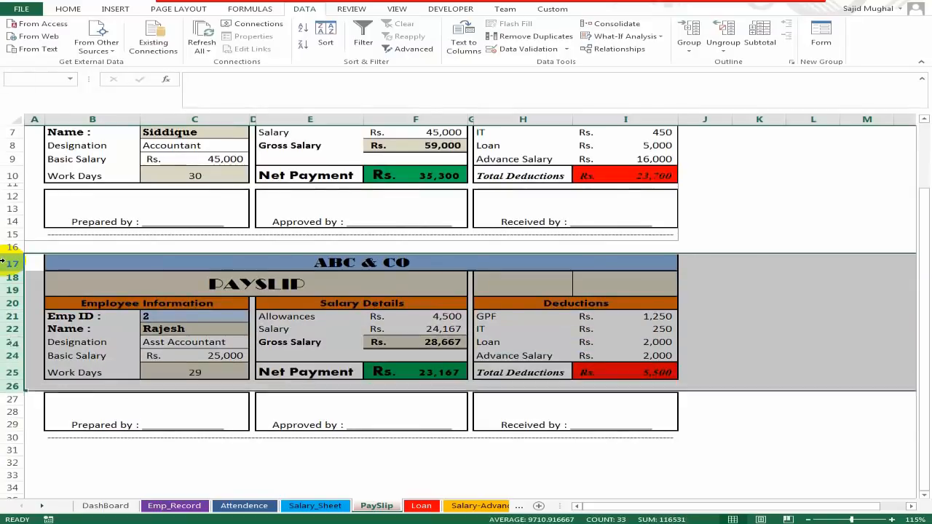
key(ctrl+c)
scroll(61, 348, down, 3)
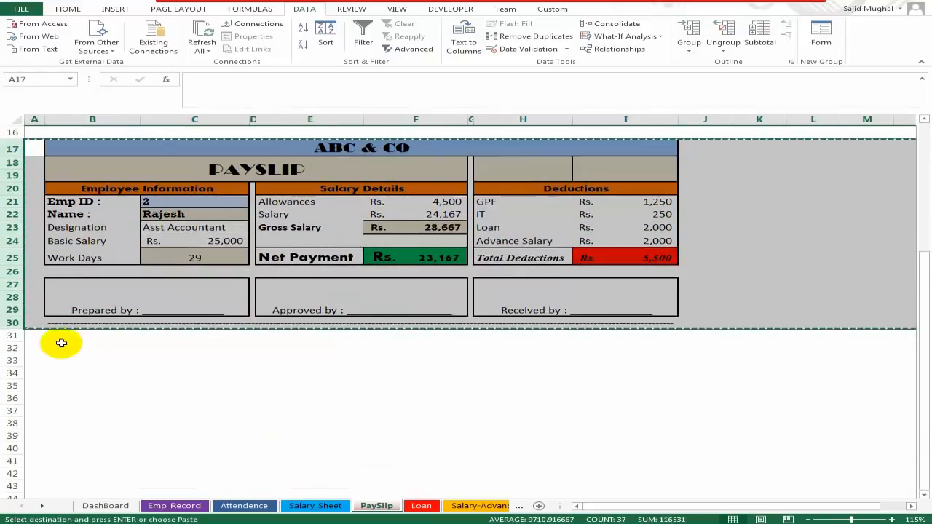
click(49, 354)
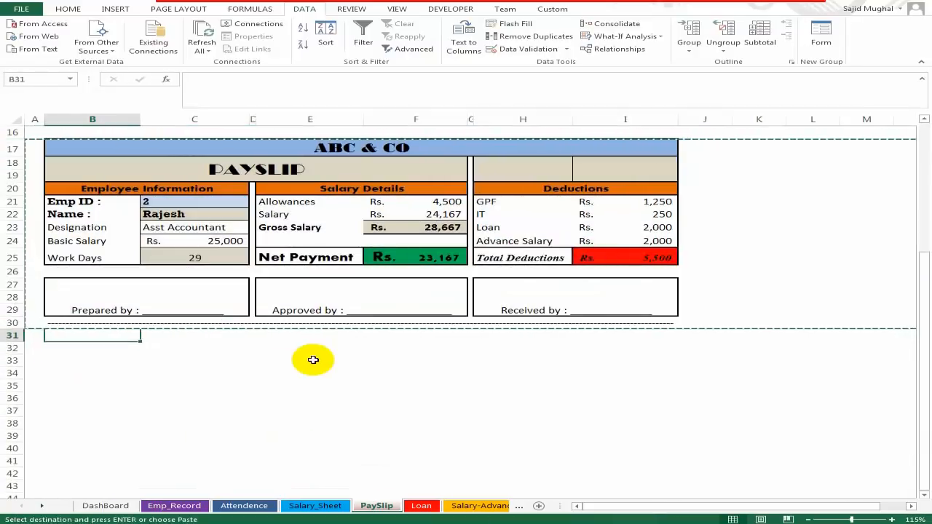
key(ctrl+v)
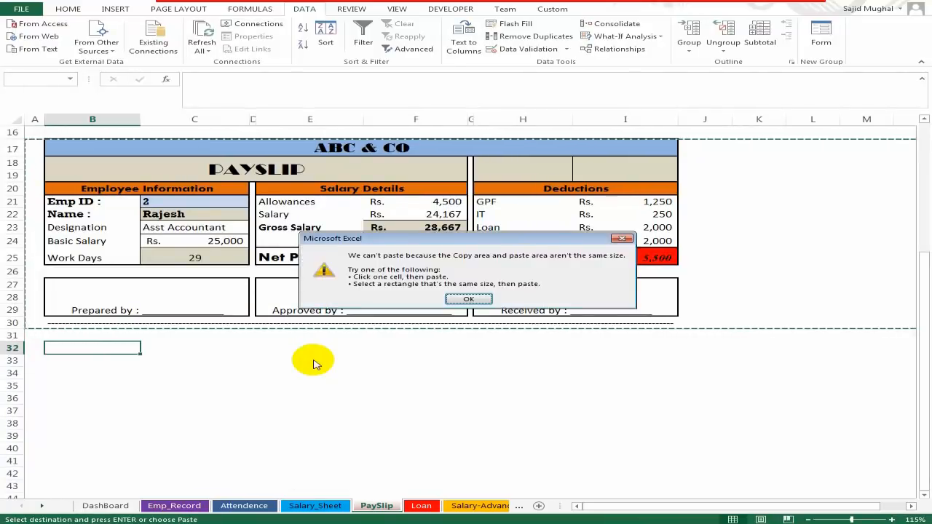
key(Return)
key(ctrl+v)
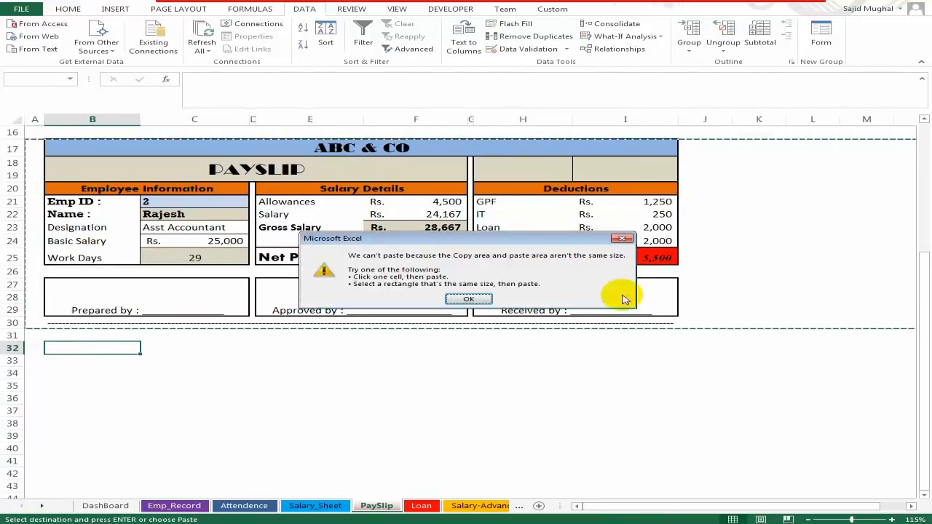
key(Return)
- Copy the second payslip block B17:I30 and paste it below, starting at B32
drag(59, 144, 83, 324)
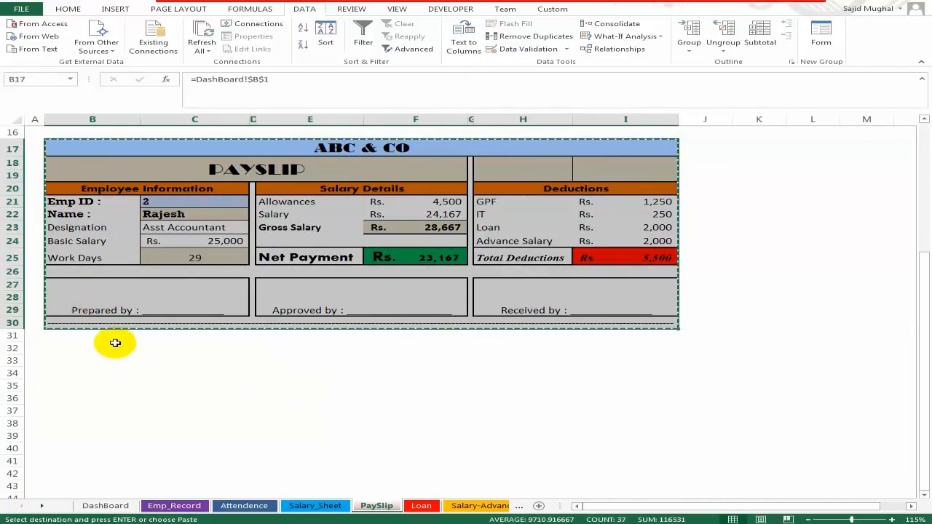
click(55, 348)
key(ctrl+v)
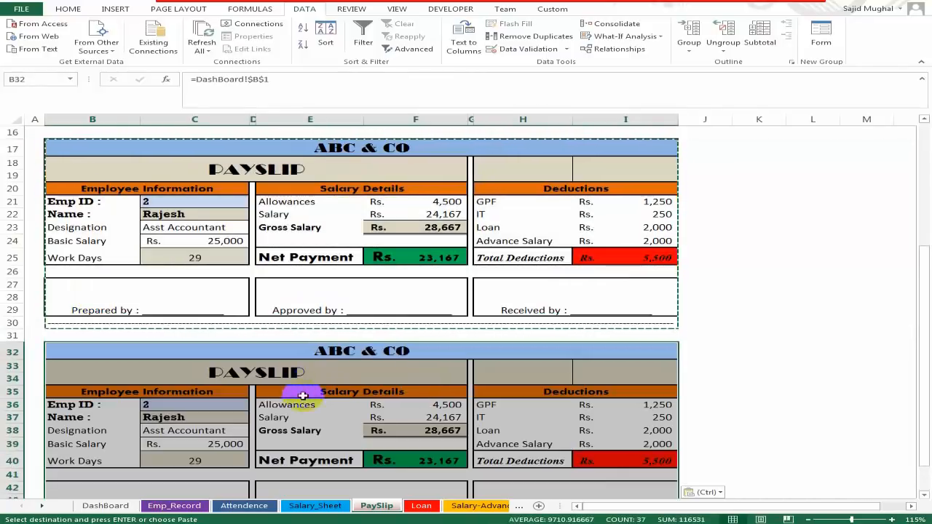
- Set the third payslip's Emp ID in C36 to 3
scroll(306, 333, down, 2)
click(195, 323)
text(3)
key(Return)
key(Up)
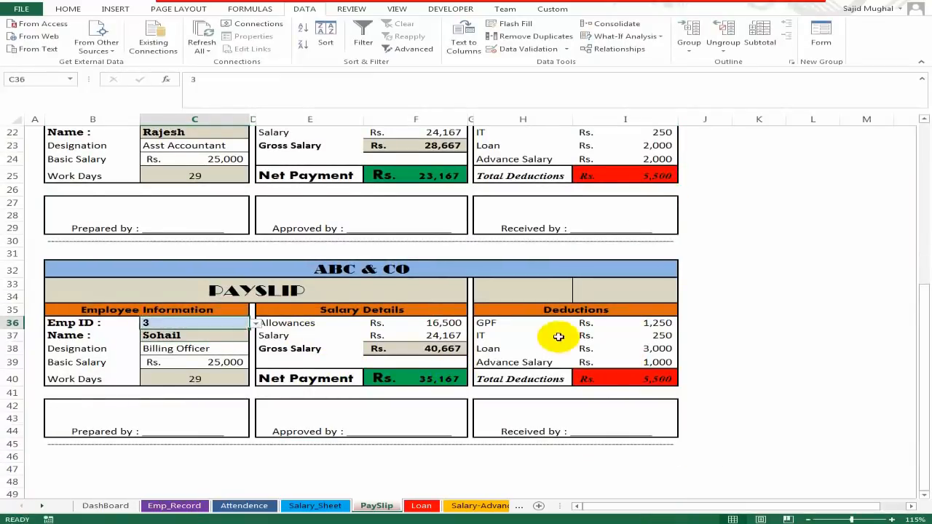
- Check the print preview of the PaySlip sheet and return to the worksheet
scroll(565, 338, up, 7)
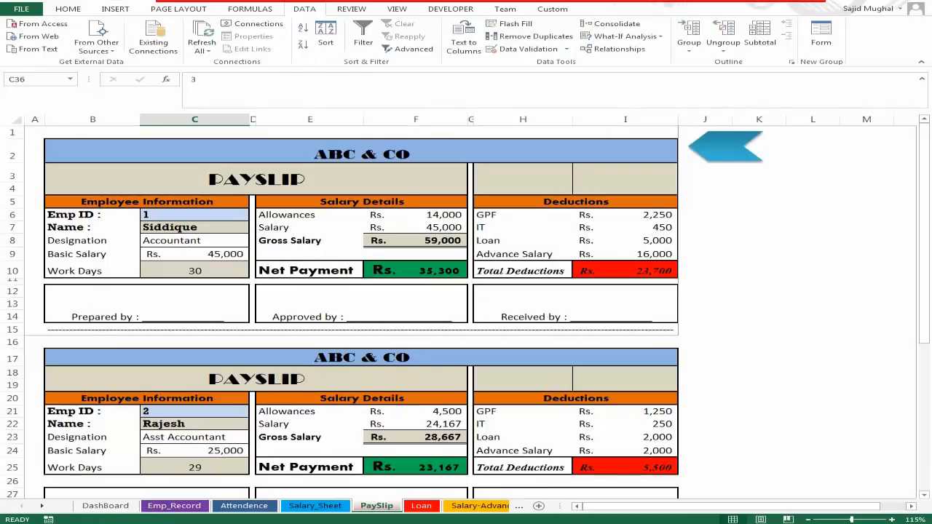
key(ctrl+p)
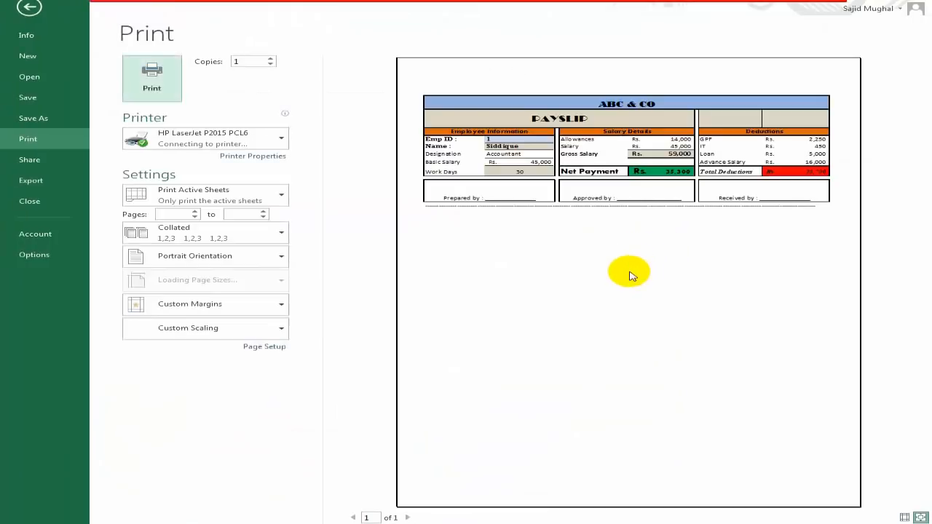
key(Escape)
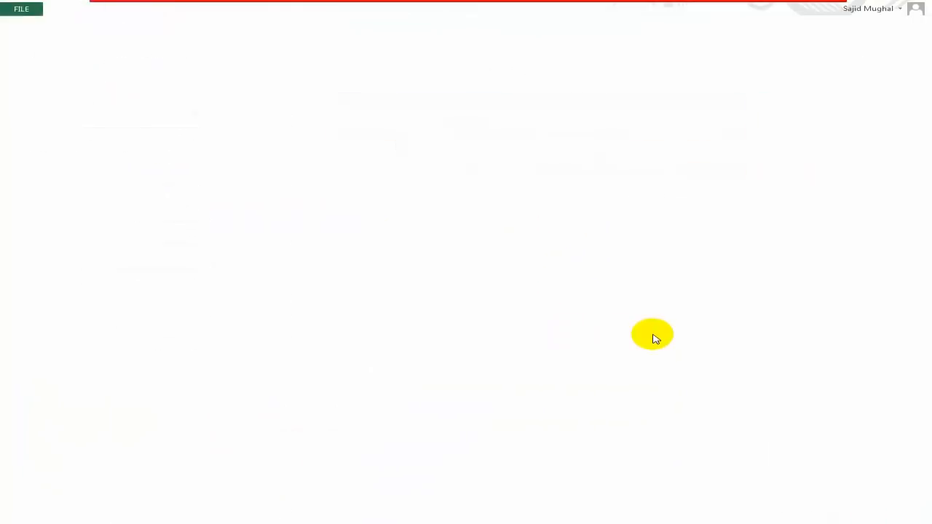
- Extend the print area in Page Break Preview down to row 45 so it covers all three payslips
scroll(553, 342, down, 3)
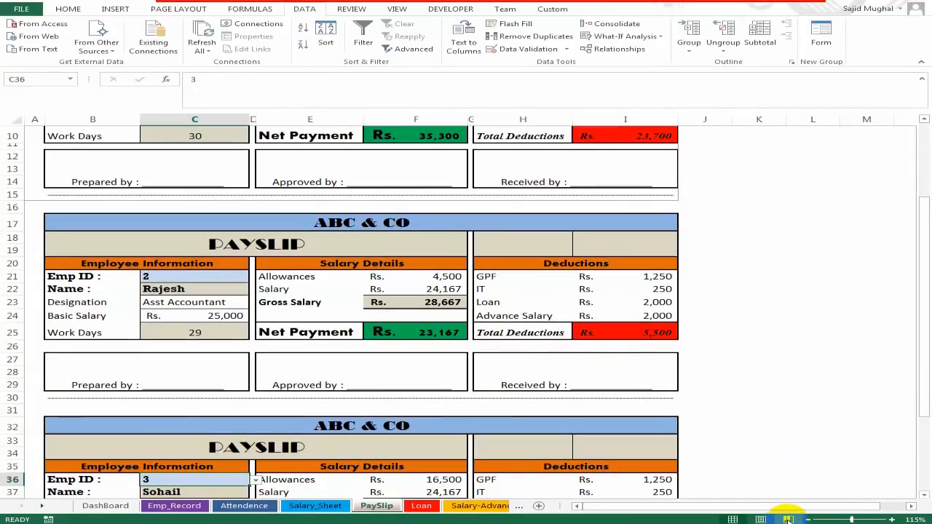
click(788, 519)
drag(593, 201, 607, 413)
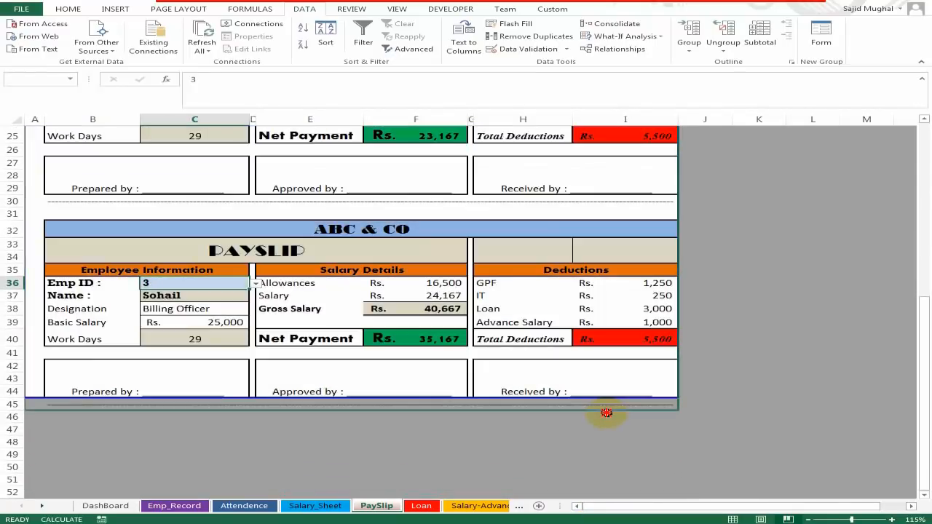
click(746, 378)
- Check the print preview with the extended print area and review the three payslips on the sheet
key(ctrl+p)
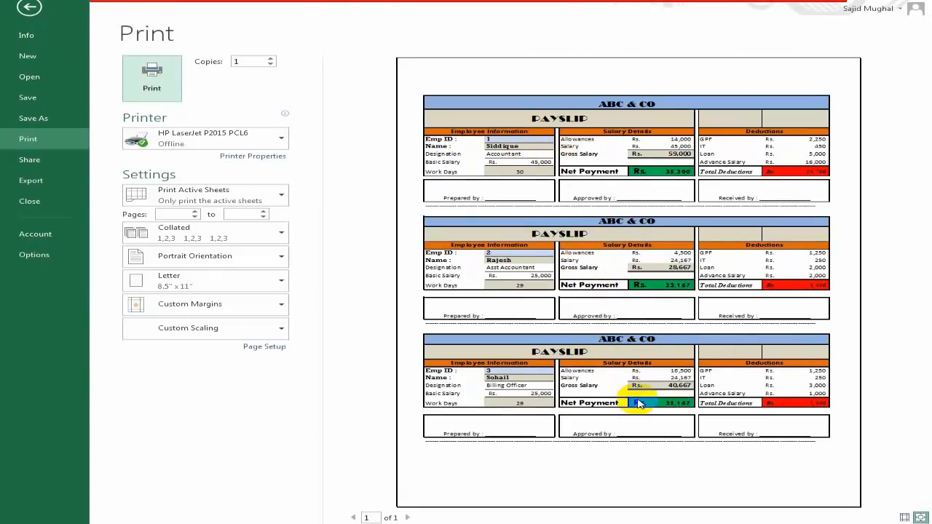
key(Escape)
click(709, 275)
scroll(505, 291, up, 5)
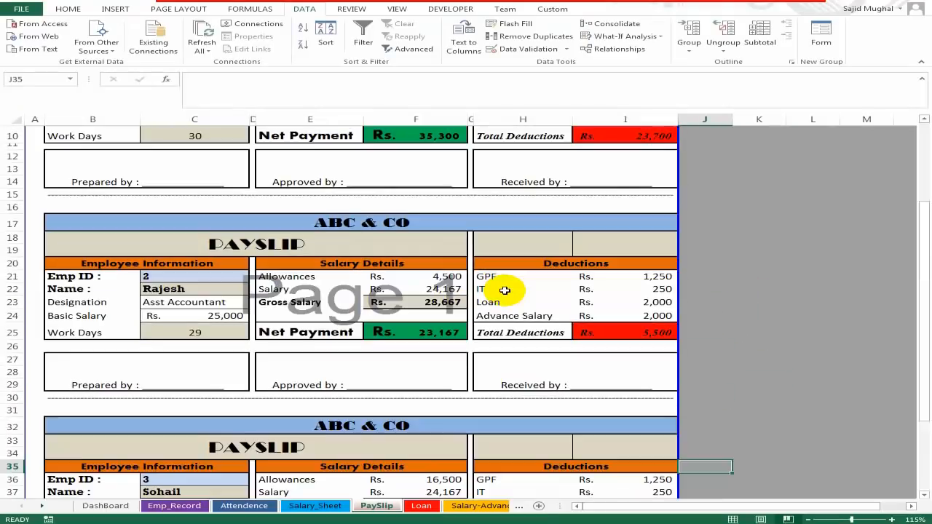
click(565, 373)
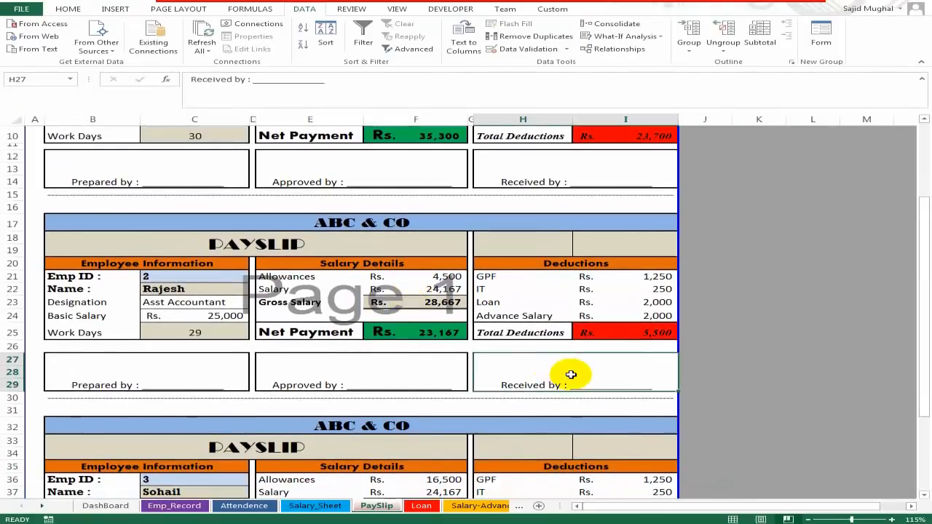
scroll(570, 375, down, 3)
scroll(571, 374, down, 4)
scroll(568, 374, up, 10)
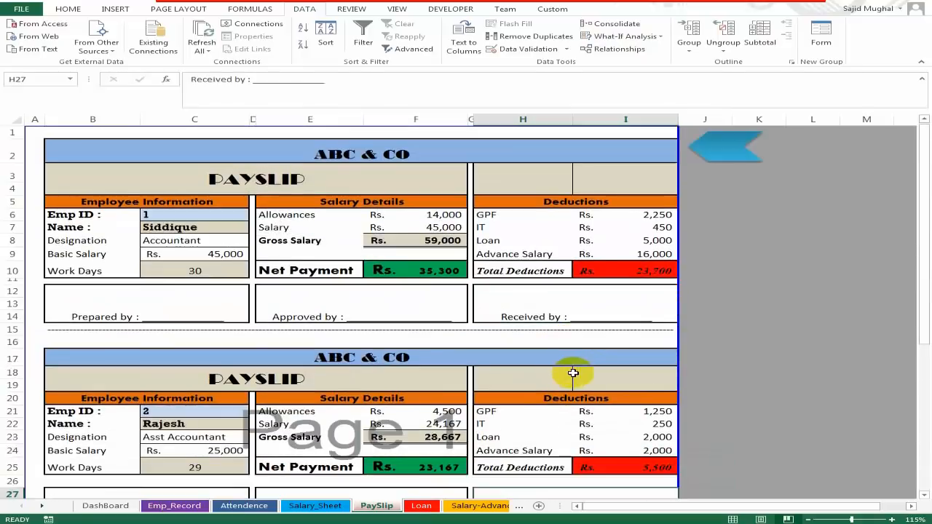
- Return to the DashBoard through the arrow shape and test the Pay Slip link there and back
click(700, 154)
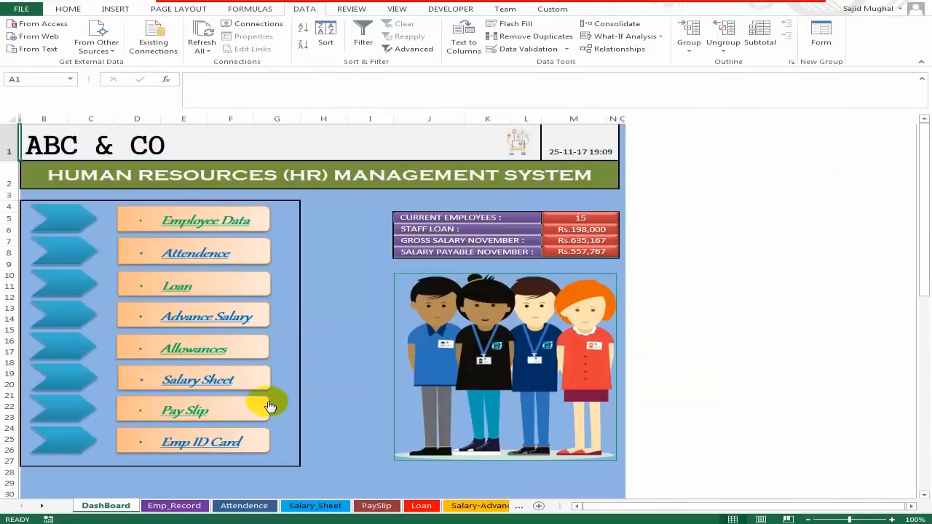
click(198, 417)
click(706, 154)
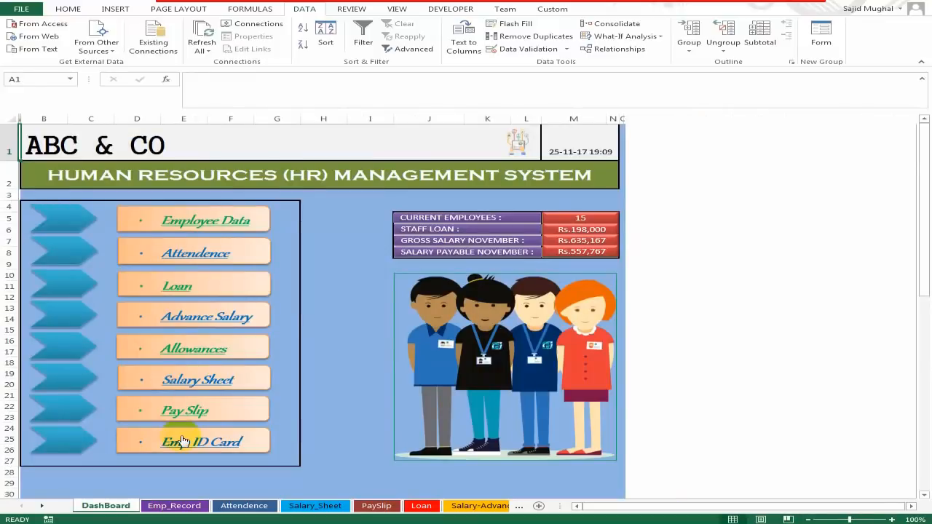
- Open the Emp_ID_Card sheet through the DashBoard's Emp ID Card link and examine its Emp ID cell and picture area
click(197, 446)
click(530, 291)
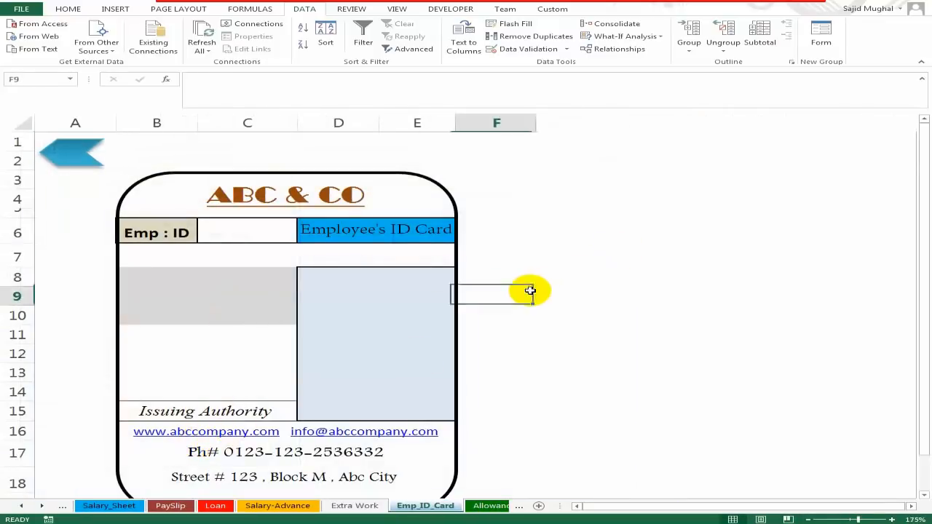
click(266, 236)
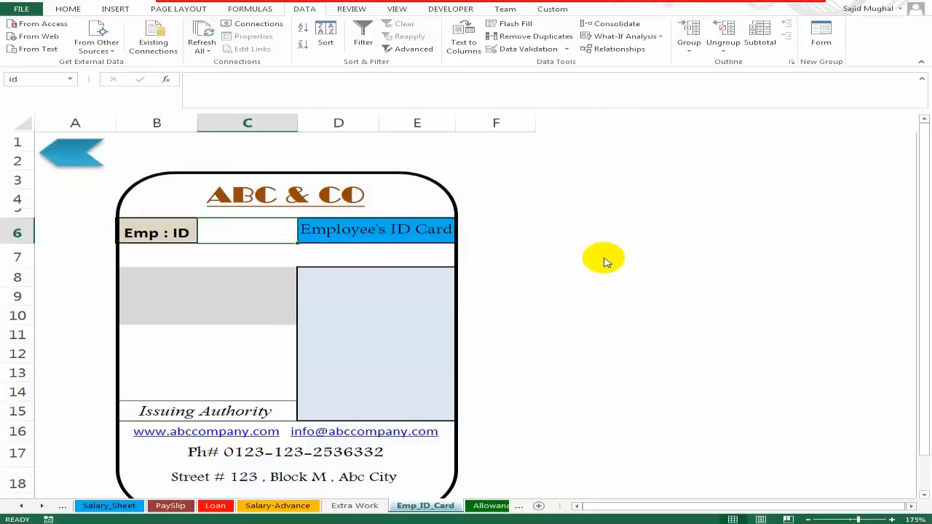
click(369, 323)
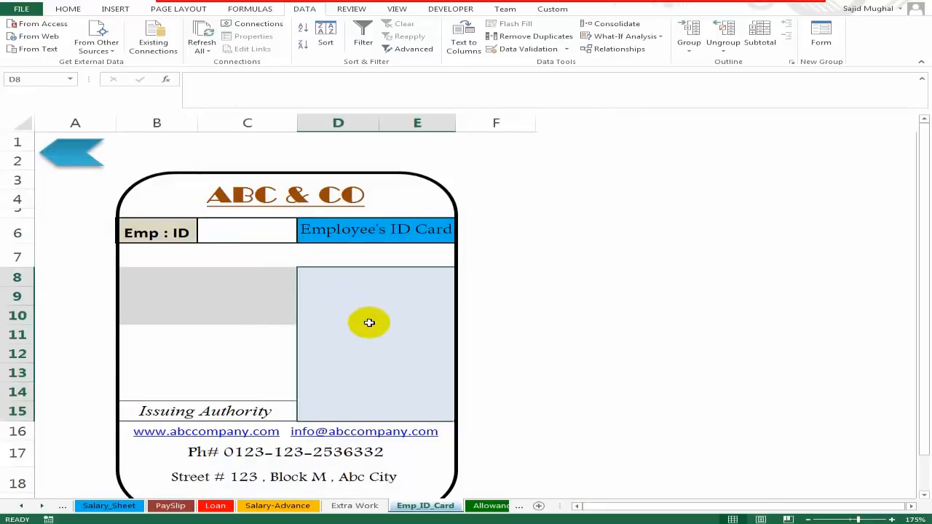
scroll(389, 275, down, 1)
scroll(302, 228, up, 1)
- Link the ID card's header cell B3 to the company name in DashBoard cell B1
click(432, 226)
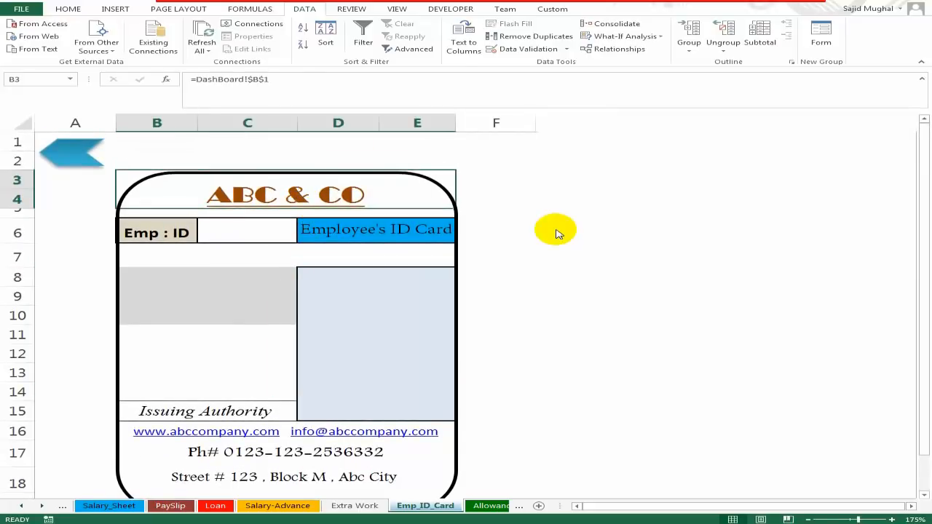
text(=)
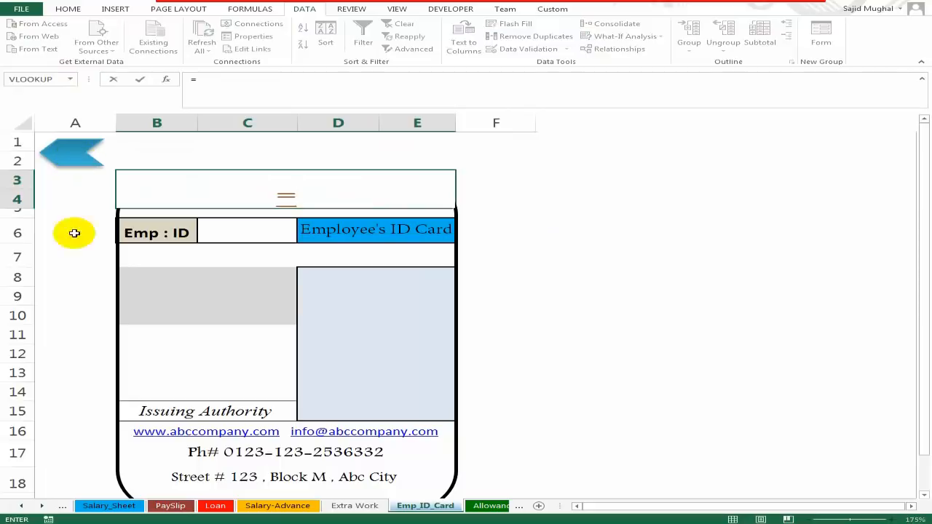
click(119, 507)
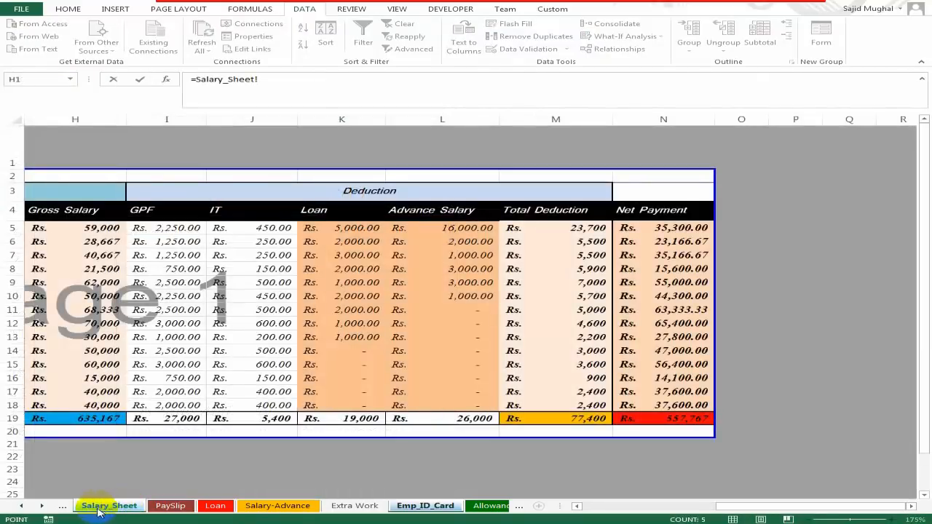
key(ctrl+Page_Up)
key(ctrl+Page_Up)
key(ctrl+Page_Up)
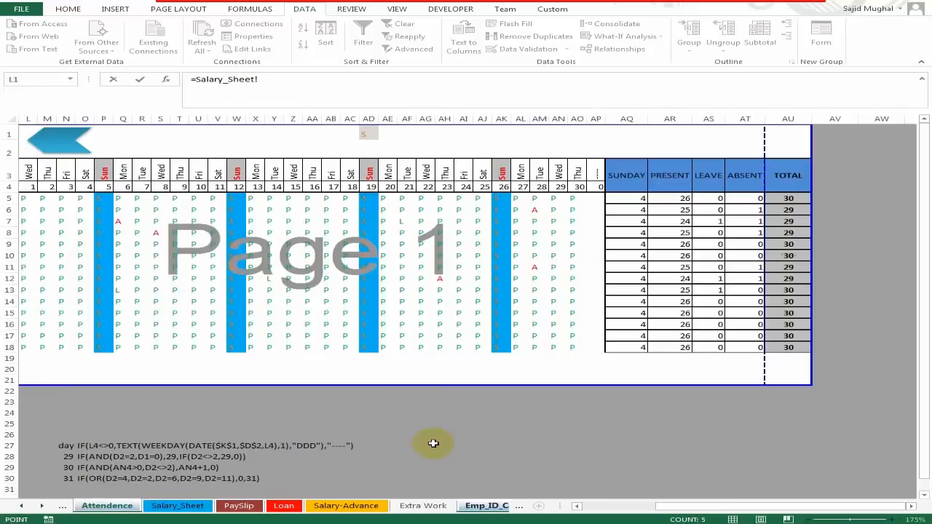
click(145, 142)
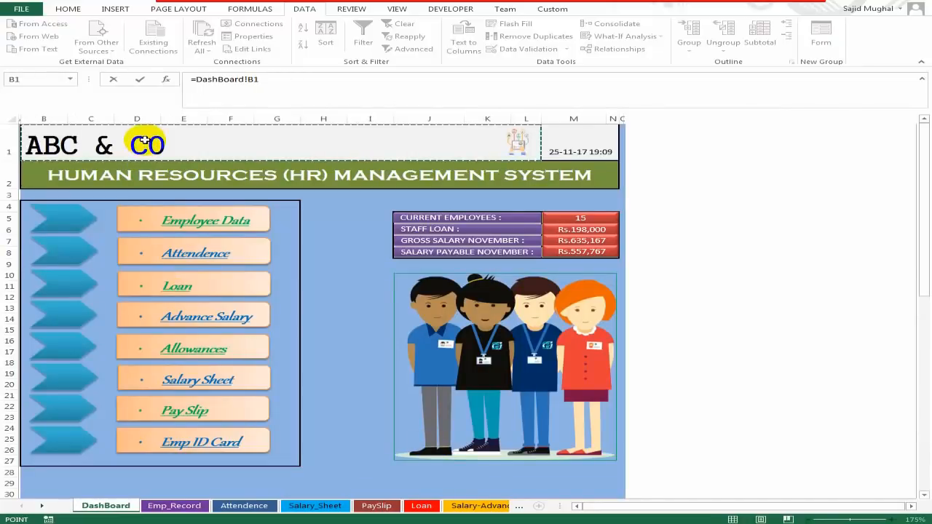
key(Return)
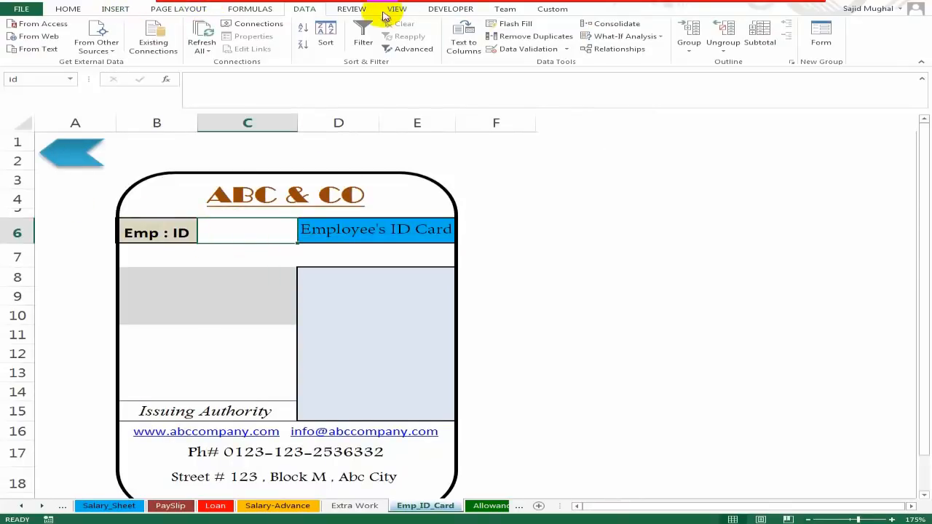
- Apply list validation to the Emp ID cell C6, using Emp_Record column A as the source
click(528, 49)
click(519, 204)
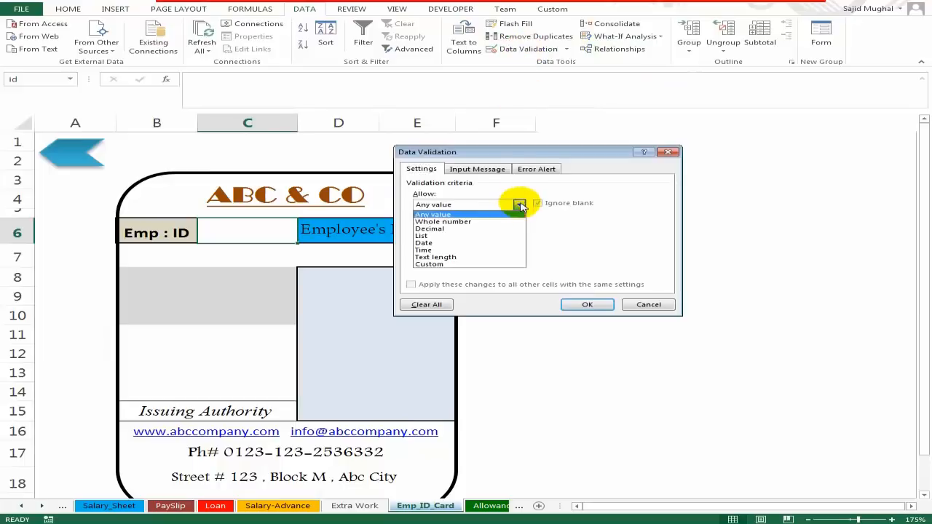
click(474, 236)
click(539, 249)
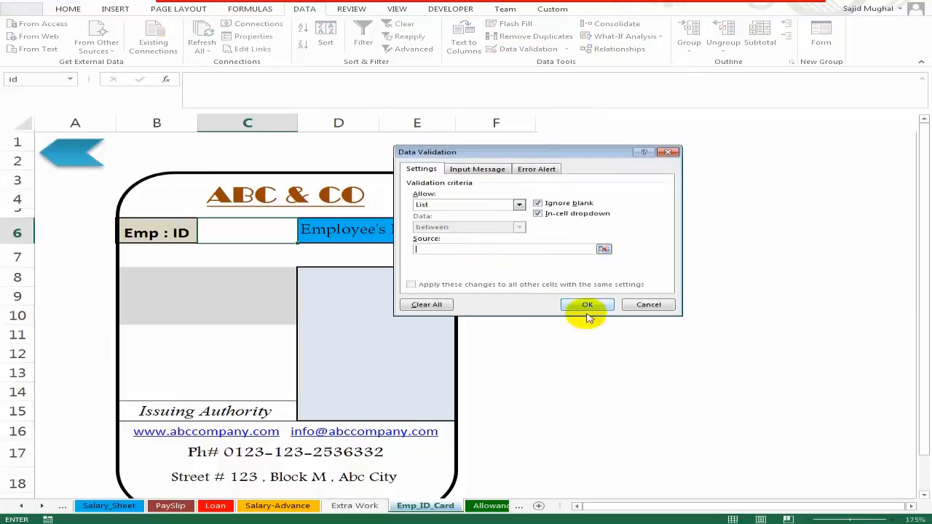
text(=)
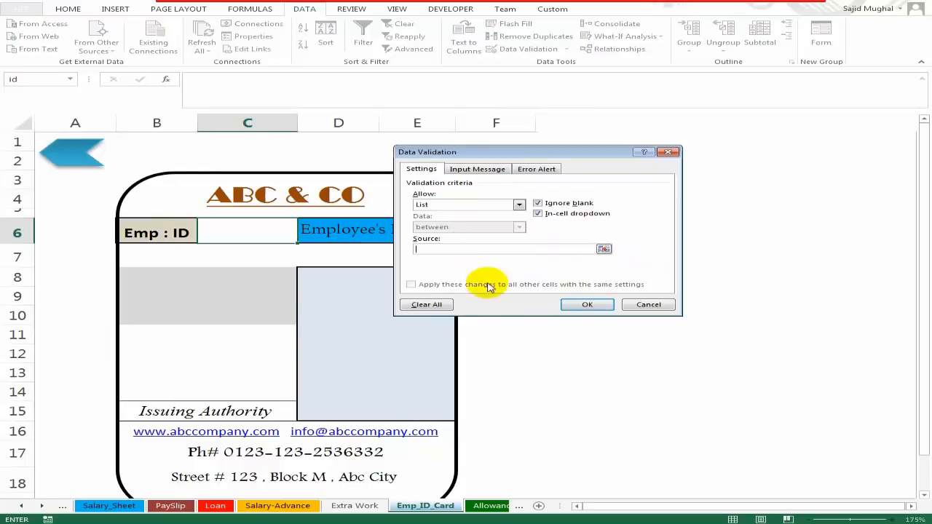
click(108, 506)
click(110, 507)
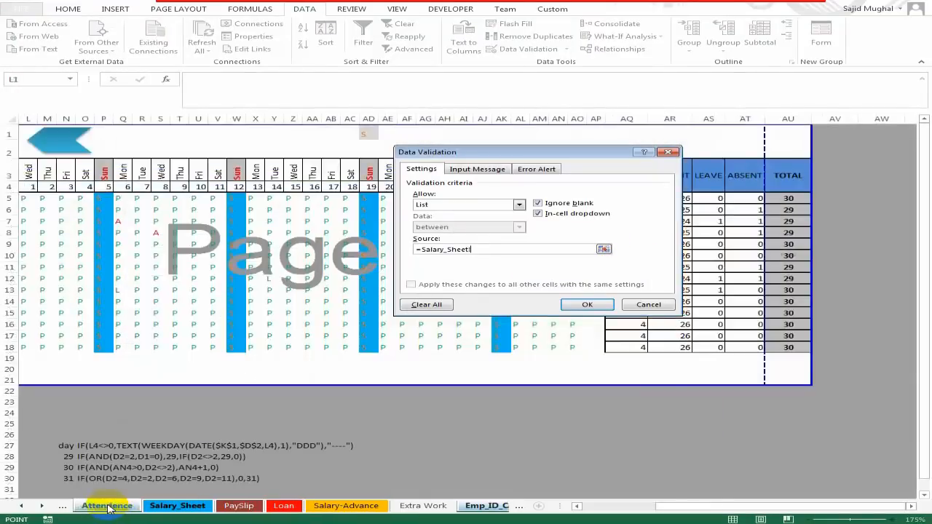
click(109, 507)
click(110, 507)
key(ctrl+Page_Down)
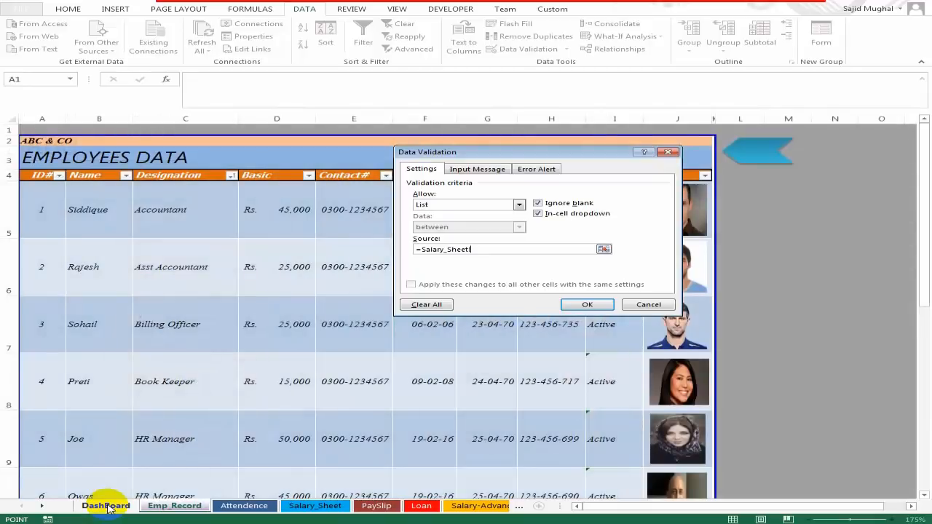
click(44, 120)
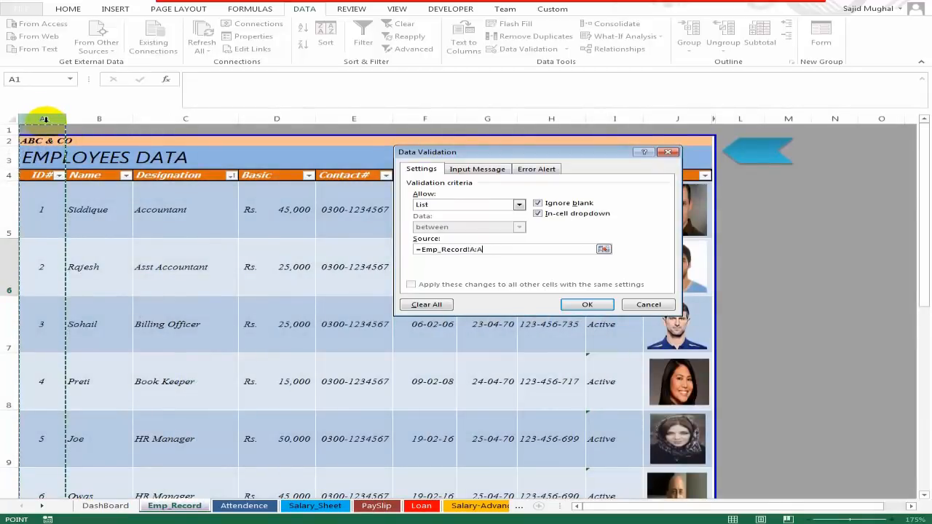
key(Return)
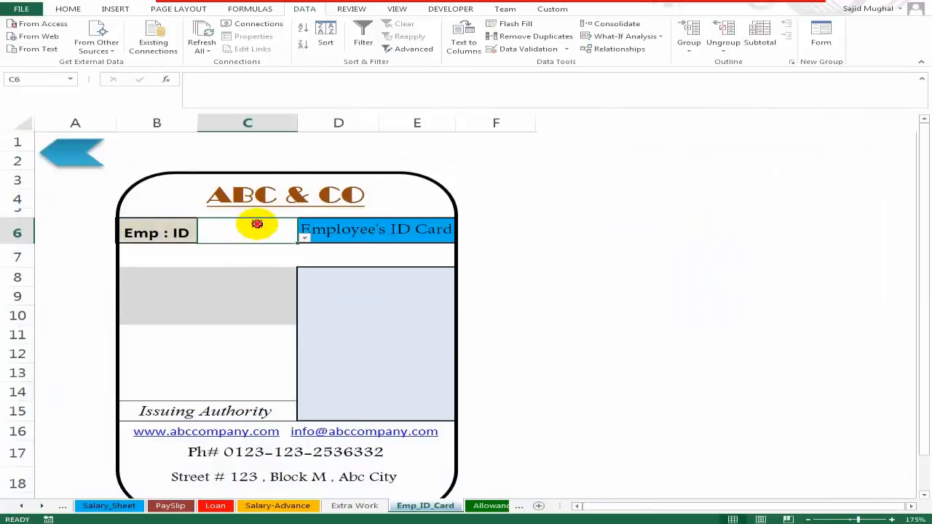
- Test the Emp ID list in C6 with several entries, including 3, and finish with ID 1
click(303, 238)
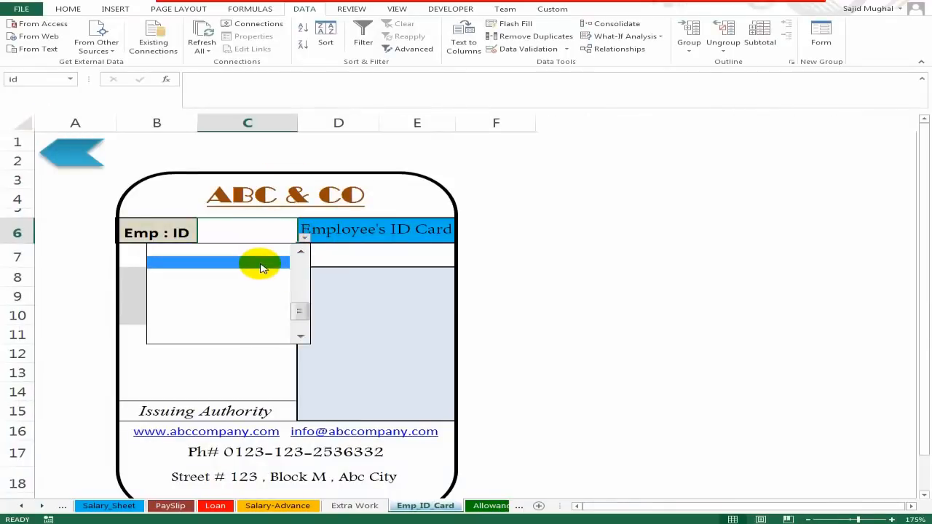
drag(302, 312, 298, 255)
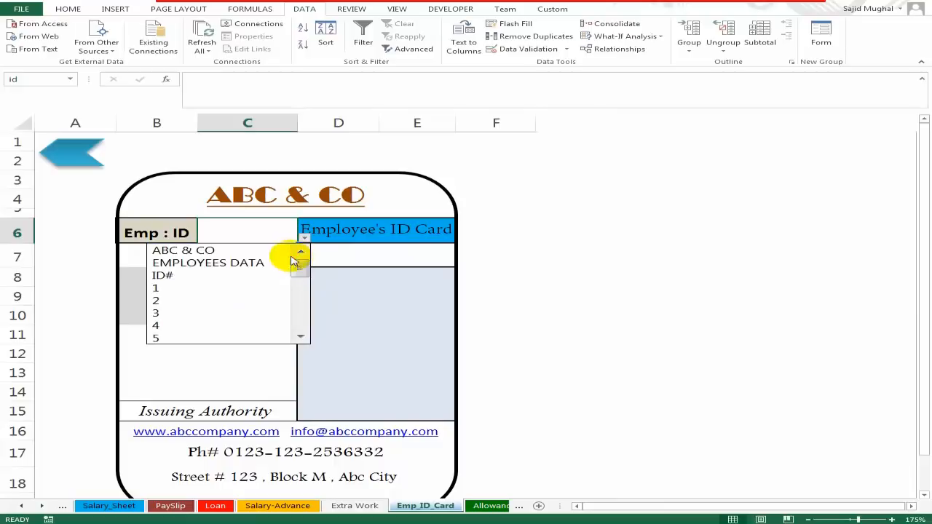
click(225, 298)
key(Return)
key(Up)
text(3)
key(Return)
key(Up)
text(1)
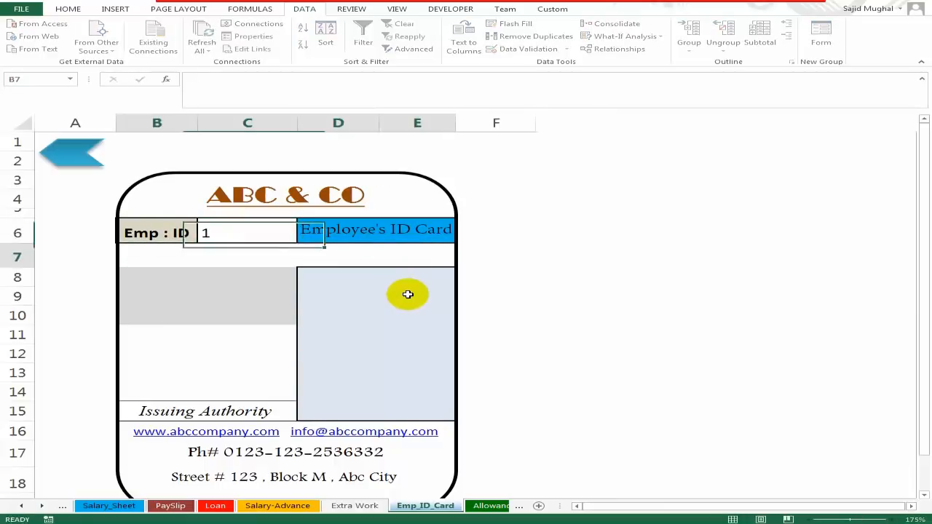
- Enter =VLOOKUP(id,Emp_Record!$A:$J,2,0) in B7 to return the employee's name
click(195, 271)
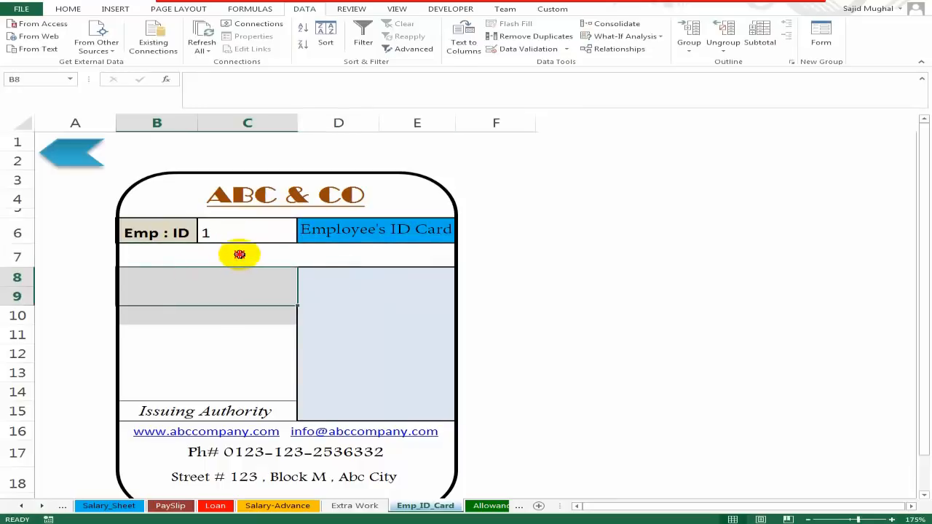
click(240, 254)
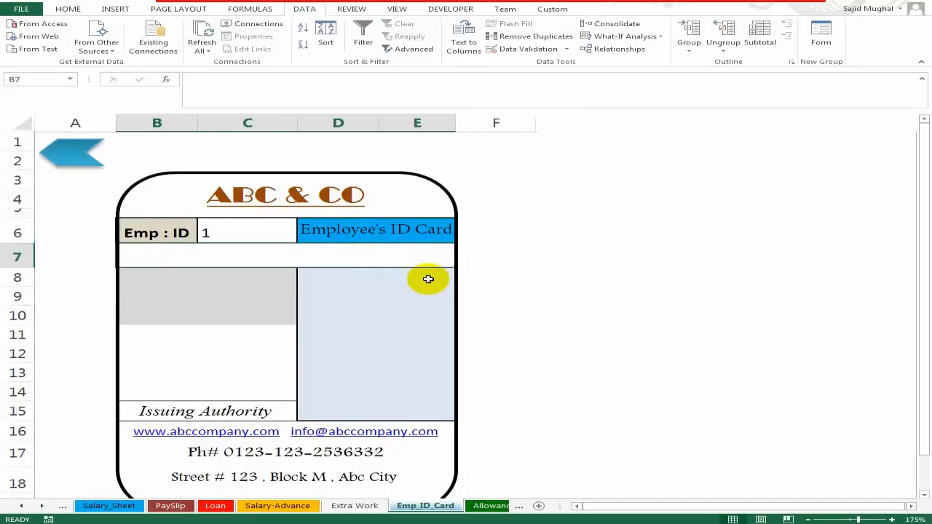
text(=VLO)
key(Tab)
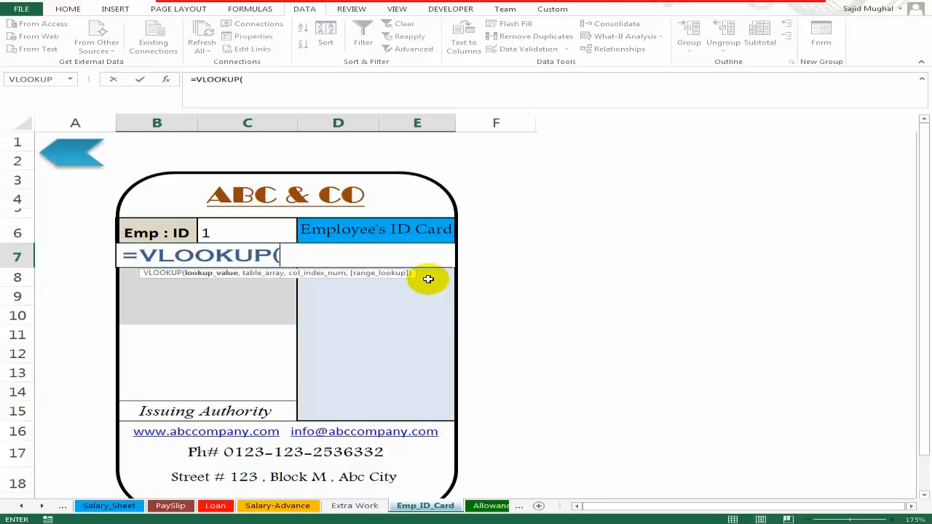
click(257, 229)
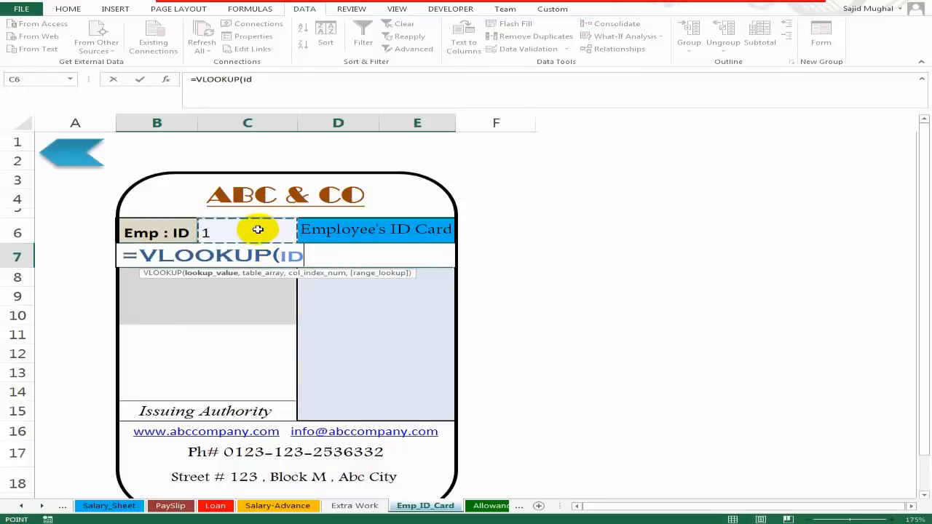
text(,)
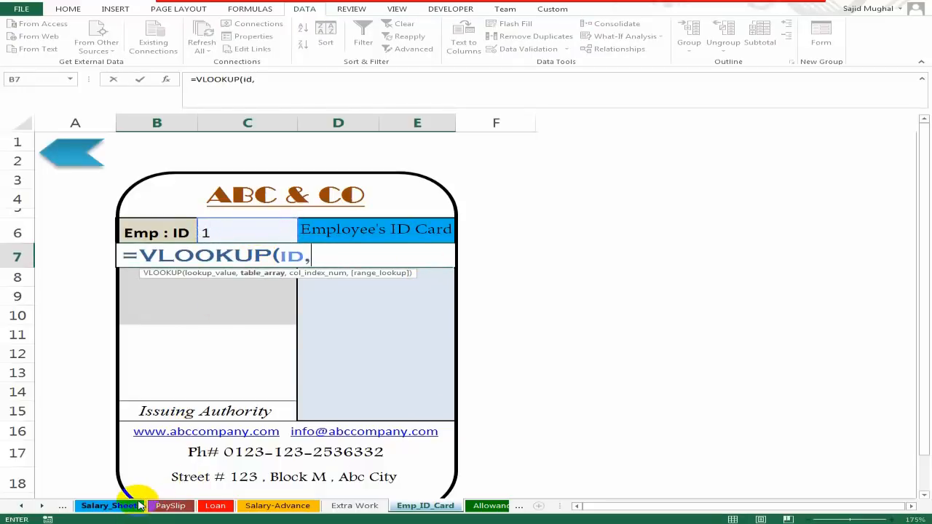
key(ctrl+Page_Up)
key(ctrl+Page_Up)
key(ctrl+Page_Up)
key(ctrl+Page_Up)
key(ctrl+Page_Up)
key(ctrl+Page_Up)
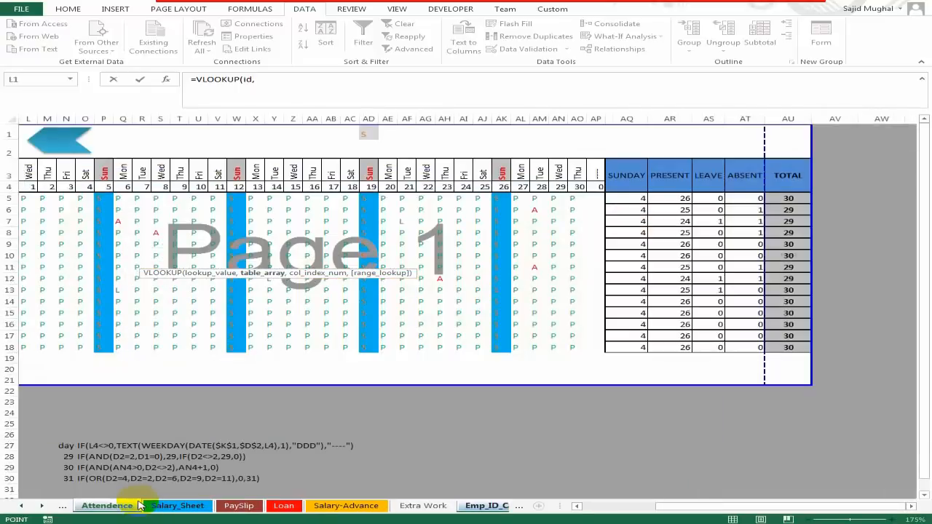
key(ctrl+Page_Up)
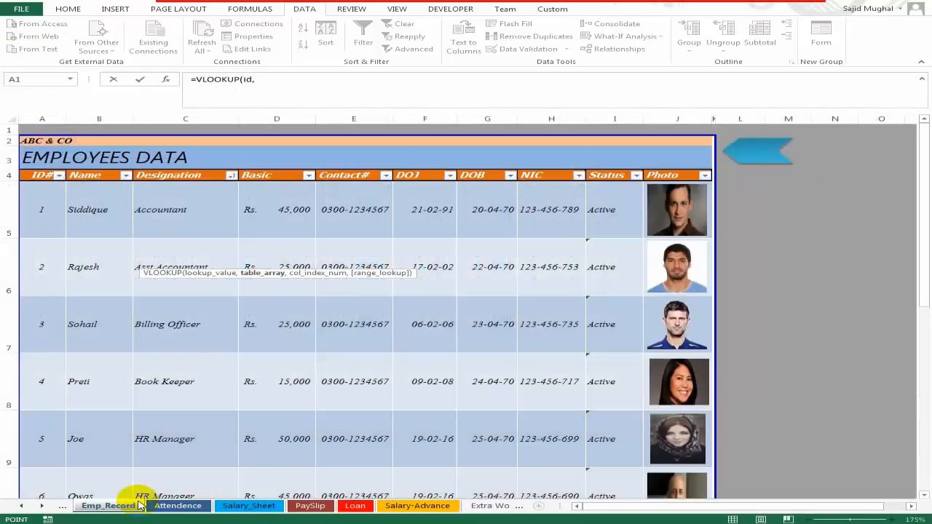
drag(32, 119, 684, 111)
text(,)
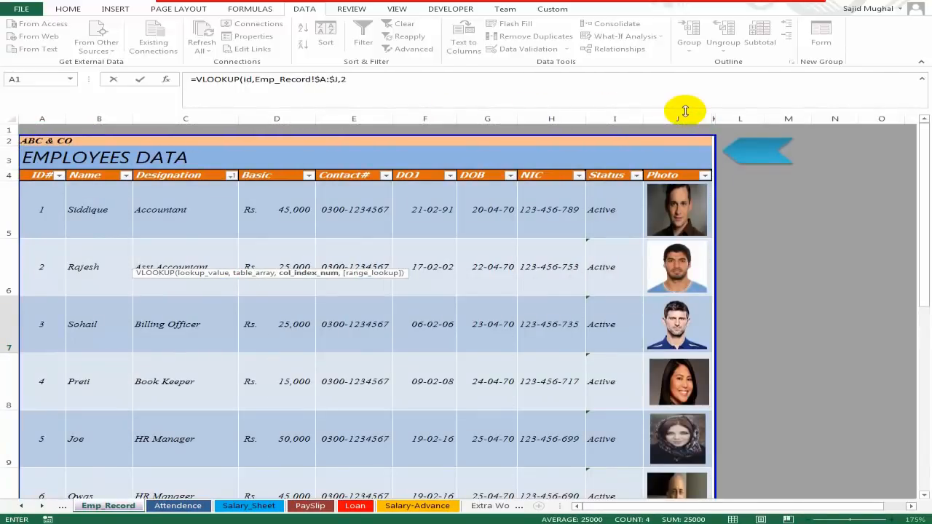
text(2,0)
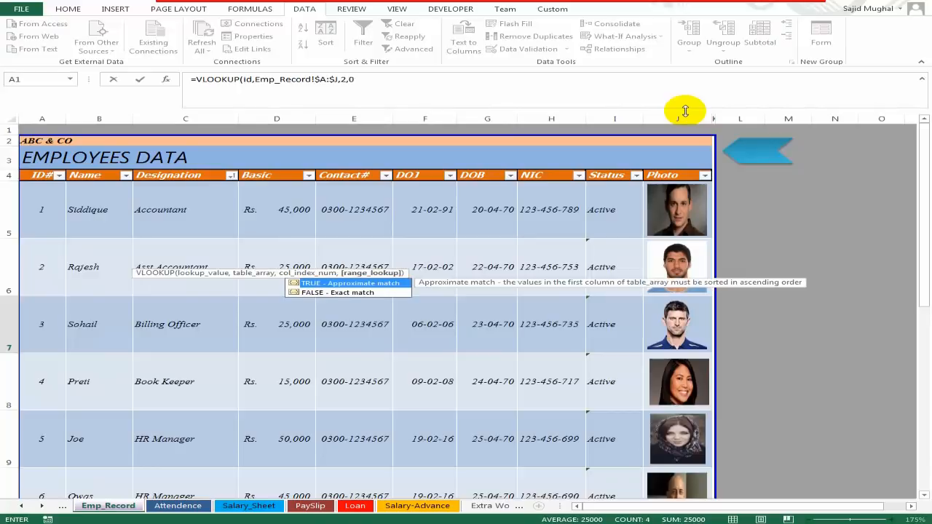
key(Return)
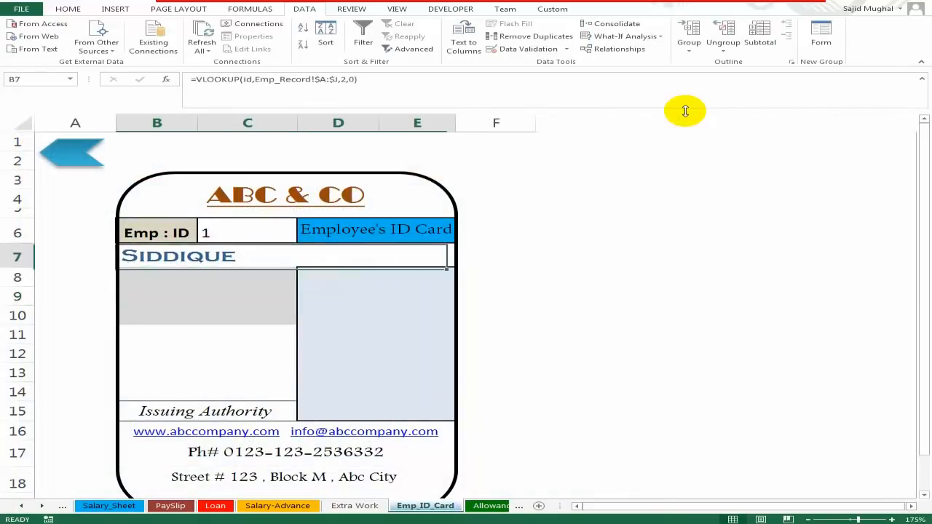
- Copy the text of B7's lookup formula into merged cell B8 and change its column index to return the employee's designation
key(F2)
key(shift+Left)
key(shift+Left)
key(shift+Left)
key(shift+Left)
key(shift+Left)
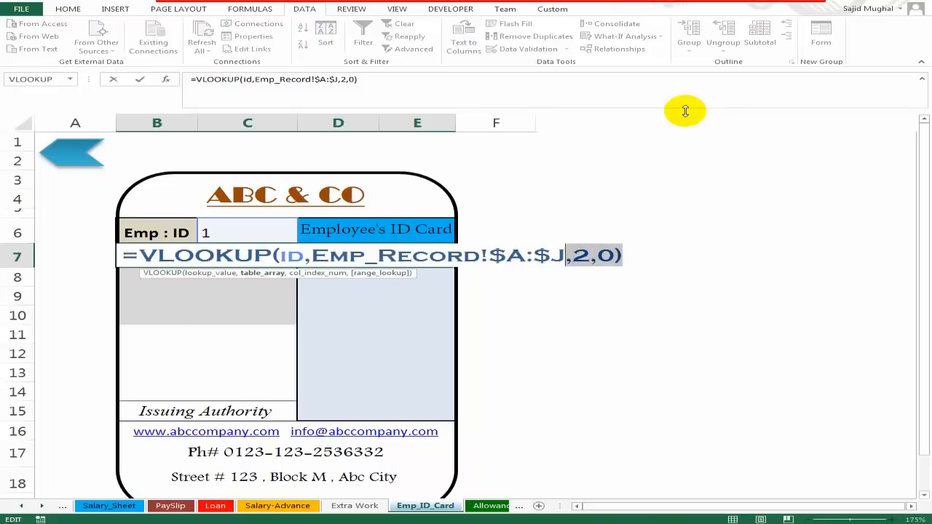
key(shift+Left)
key(shift+Left)
key(shift+Left)
key(shift+Left)
key(shift+Left)
key(shift+Left)
key(shift+Left)
key(shift+Left)
key(shift+Left)
key(shift+Left)
key(shift+Left)
key(shift+Left)
key(shift+Left)
key(shift+Left)
key(shift+Left)
key(shift+Left)
key(shift+Left)
key(shift+Left)
key(shift+Left)
key(shift+Left)
key(ctrl+c)
key(Return)
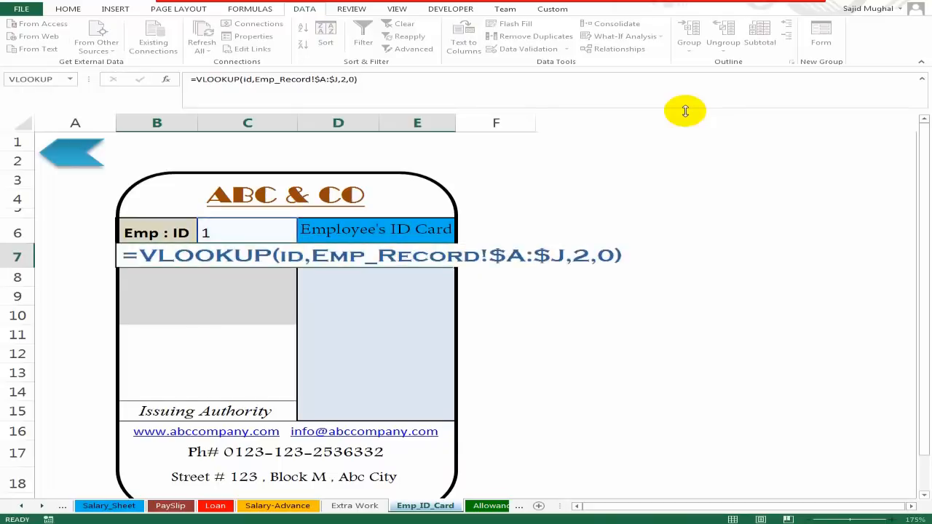
key(ctrl+v)
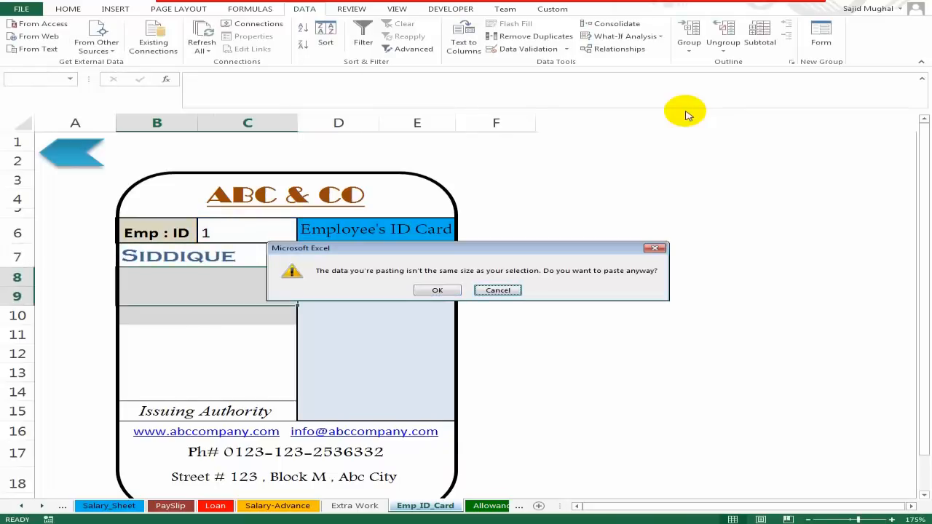
key(Escape)
key(F2)
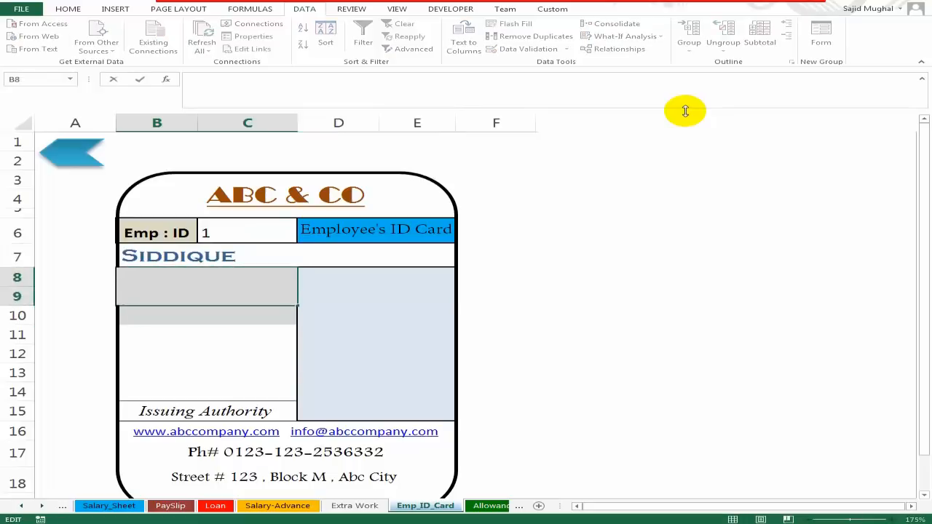
key(ctrl+v)
key(Left)
key(Left)
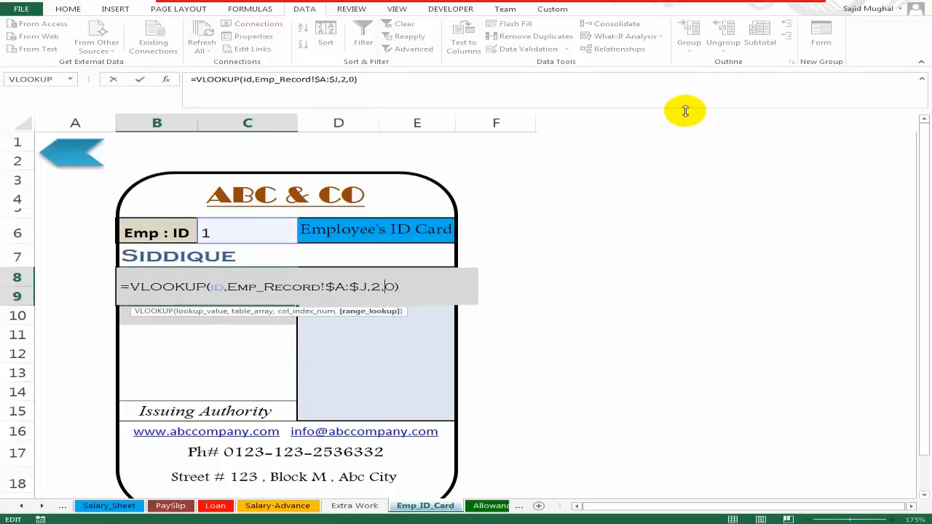
key(Return)
key(Up)
key(Down)
key(Up)
key(Down)
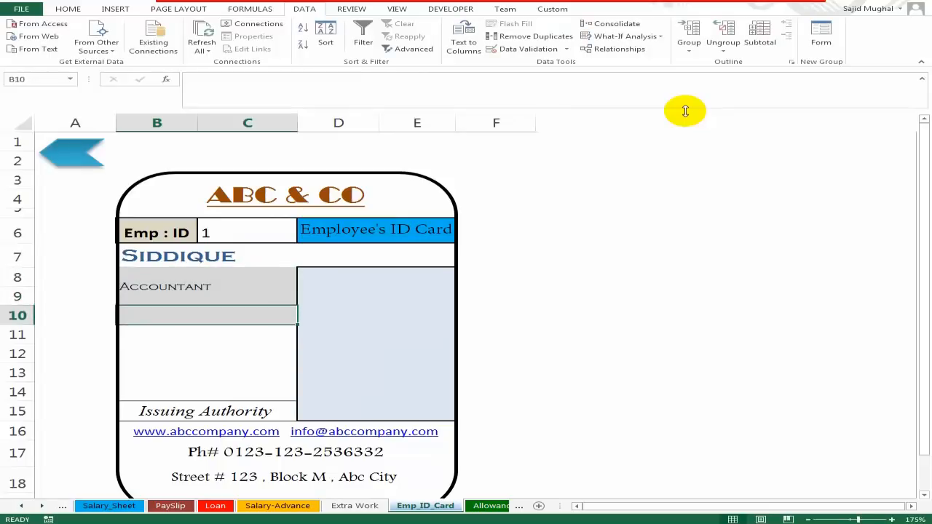
- Reuse the copied lookup formula in B10 with column index 4, as =VLOOKUP(id,Emp_Record!$A:$J,4,0)
key(F2)
key(ctrl+v)
key(Left)
key(Left)
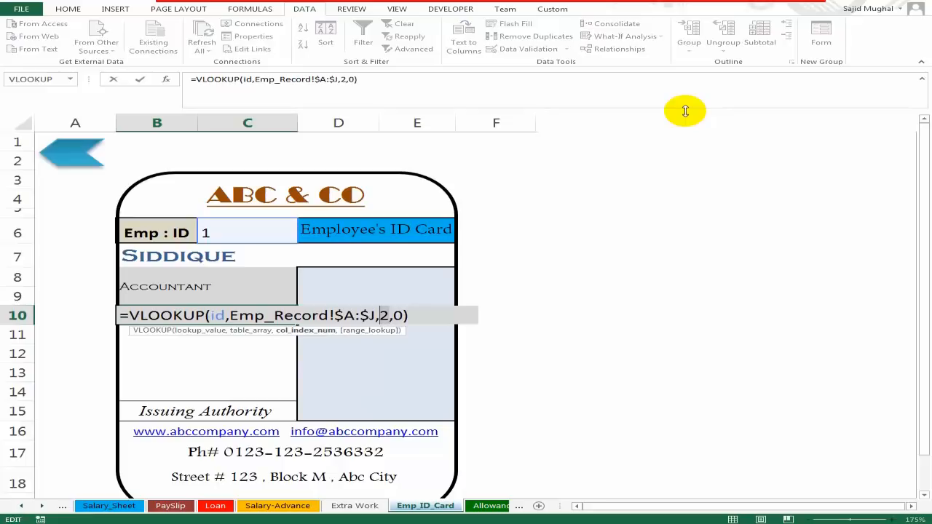
key(Return)
key(Up)
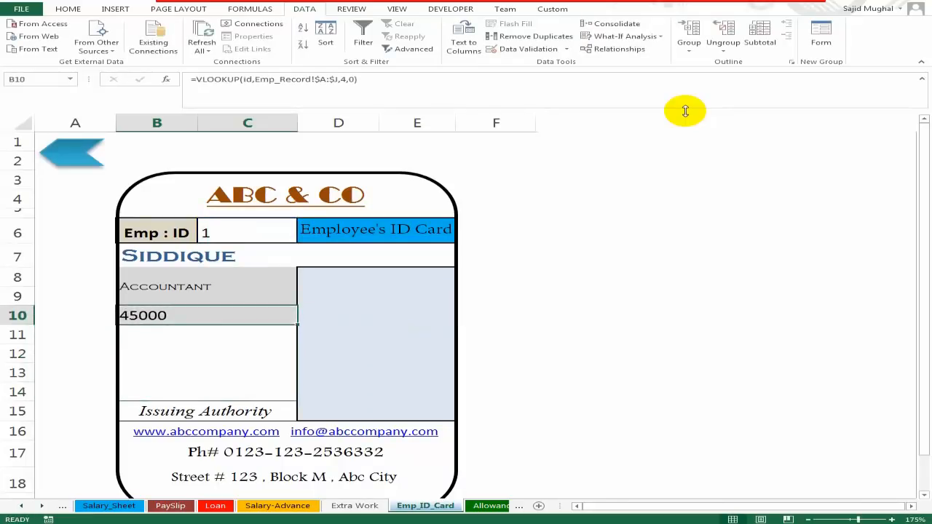
- Examine the columns of the employee table on Emp_Record, counting from ID# to find the Contact# column's index
key(ctrl+Page_Up)
key(ctrl+Page_Up)
key(ctrl+Page_Up)
key(ctrl+Page_Up)
key(ctrl+Page_Up)
key(ctrl+Page_Up)
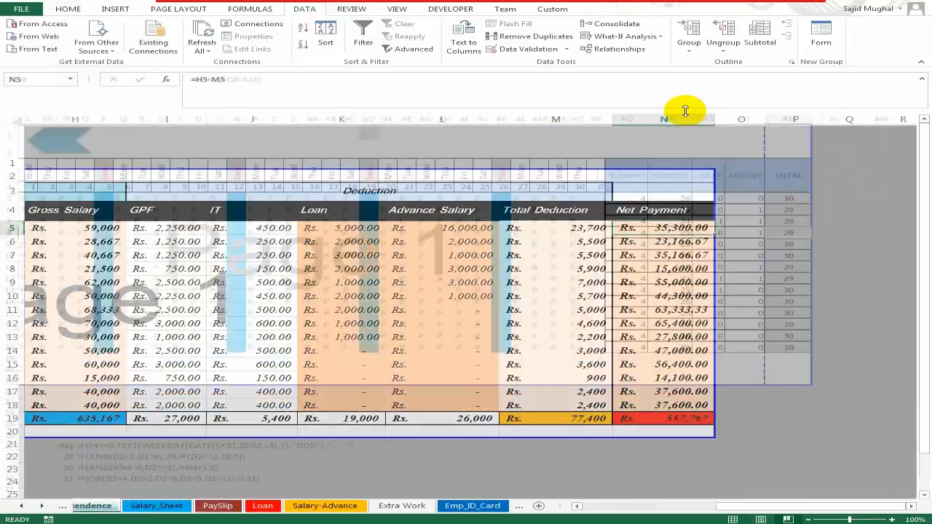
key(ctrl+Page_Up)
key(ctrl+Page_Up)
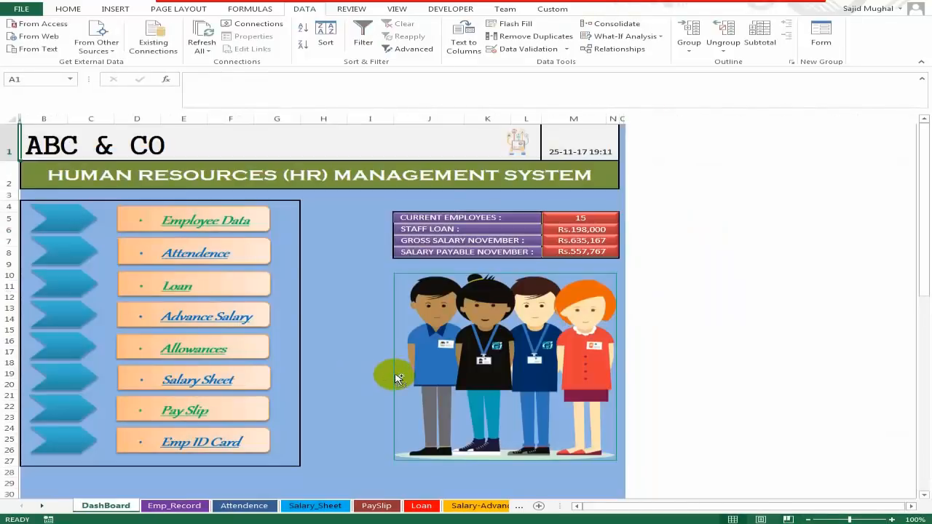
key(ctrl+Page_Down)
click(770, 156)
click(212, 225)
click(208, 217)
click(275, 209)
click(42, 216)
click(117, 209)
click(208, 213)
click(288, 211)
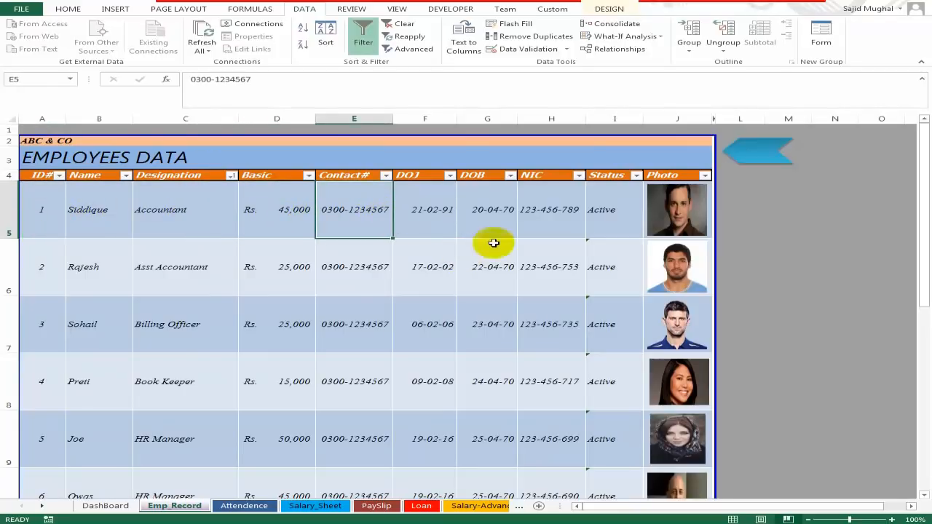
click(757, 150)
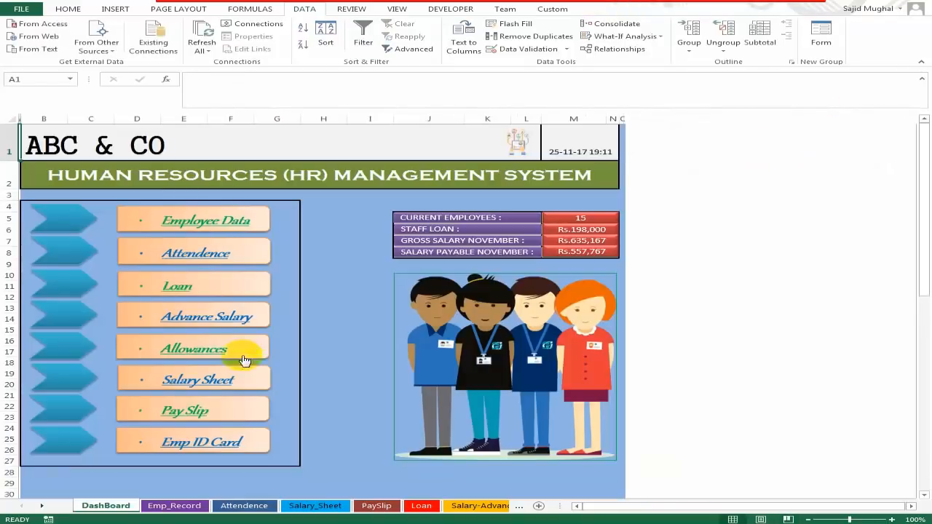
- Change the lookup formula in B10 of Emp_ID_Card to column index 5 so it returns the employee's contact number
click(218, 442)
click(199, 316)
key(F2)
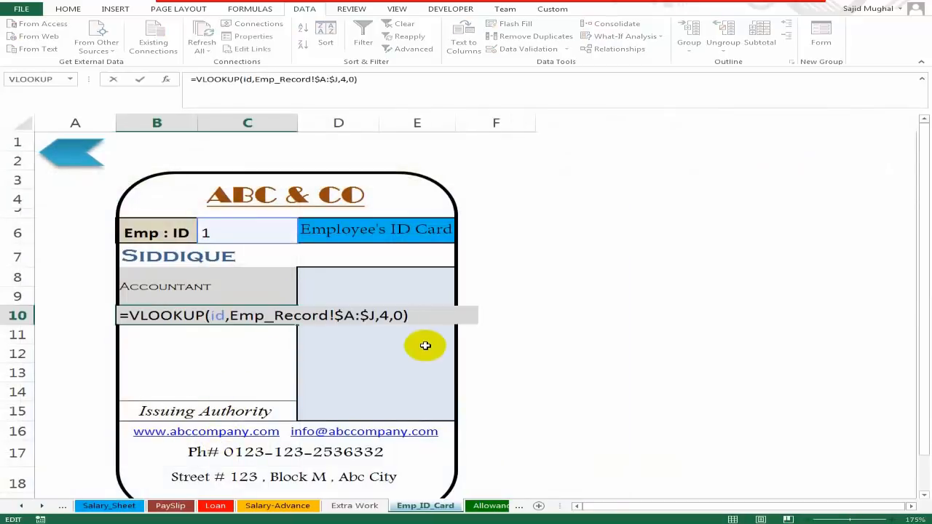
key(Left)
key(Left)
key(Left)
key(Return)
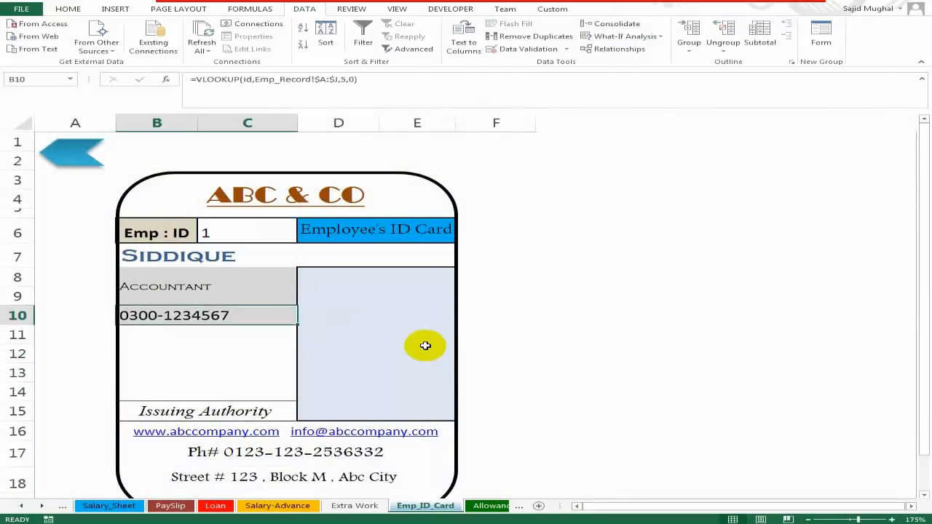
click(425, 346)
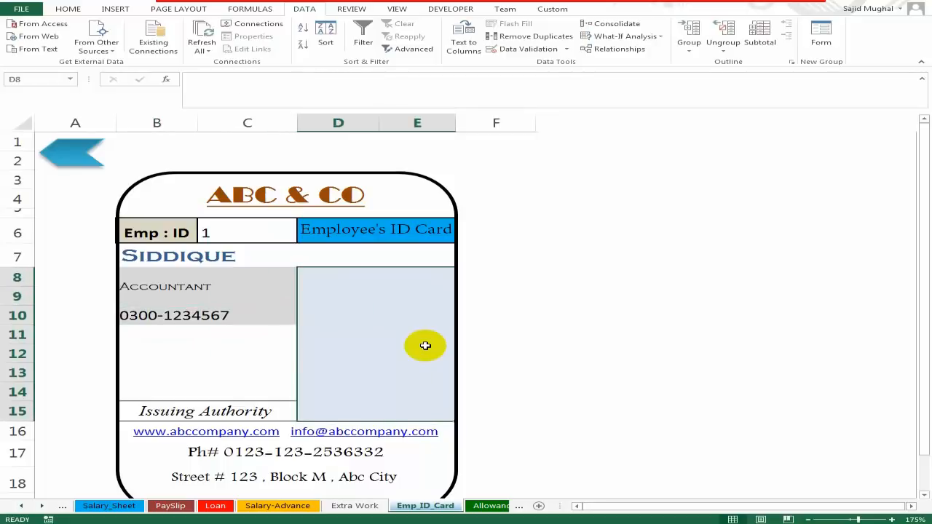
click(527, 336)
click(349, 332)
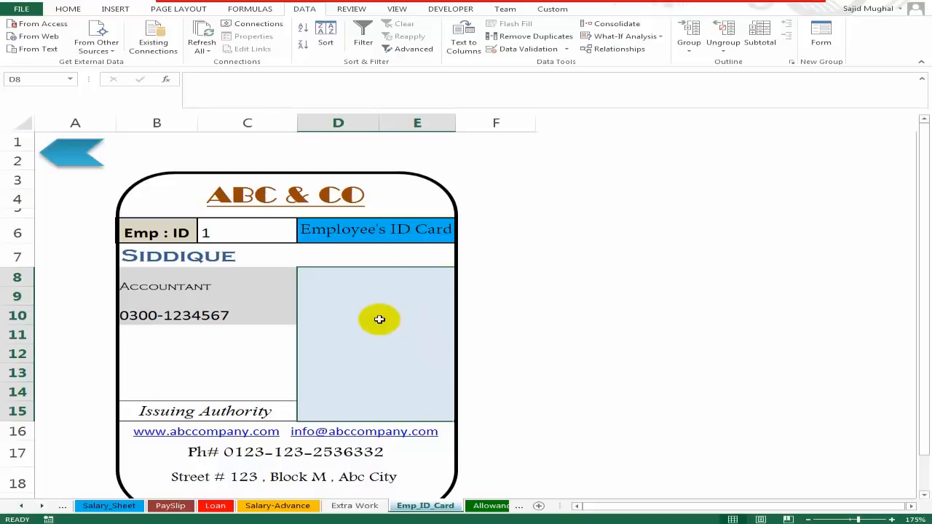
- Copy the first employee's photo cell J5 on the Emp_Record sheet
click(99, 162)
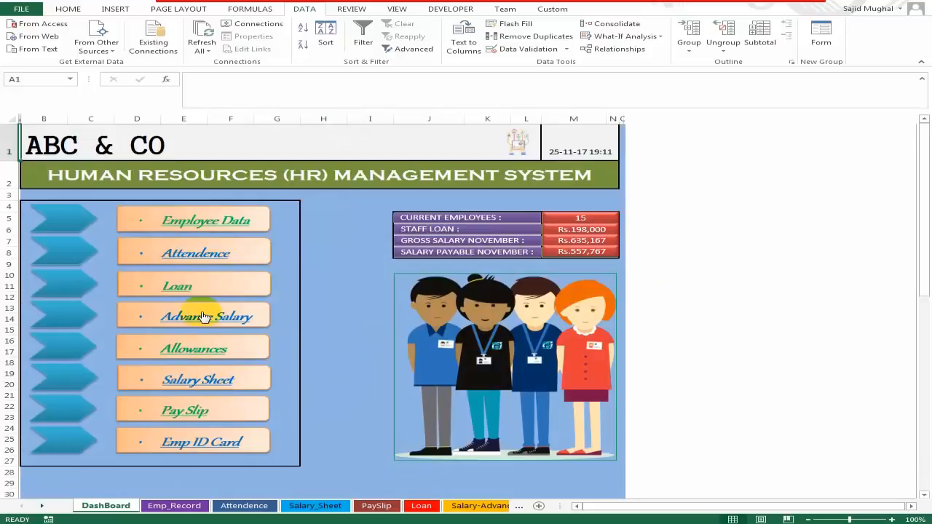
click(198, 233)
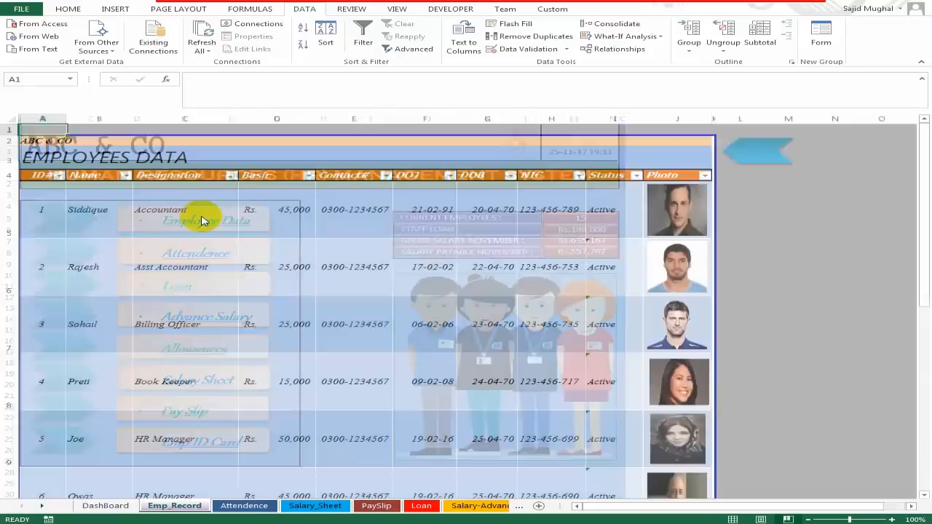
drag(763, 209, 769, 208)
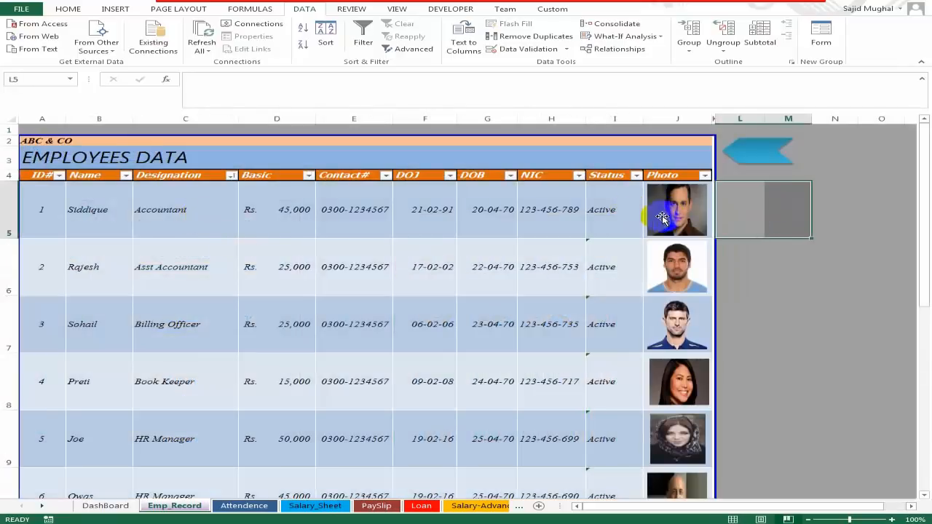
click(677, 214)
click(753, 207)
key(Left)
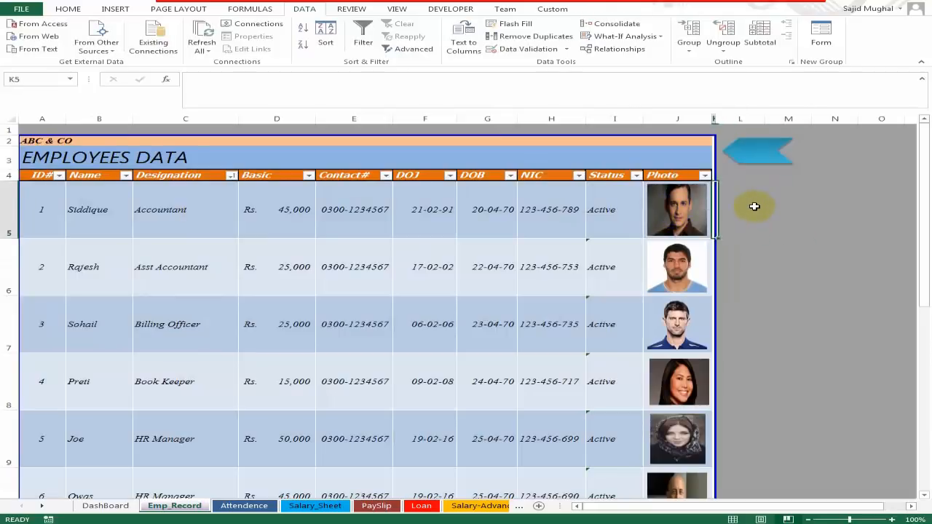
key(Left)
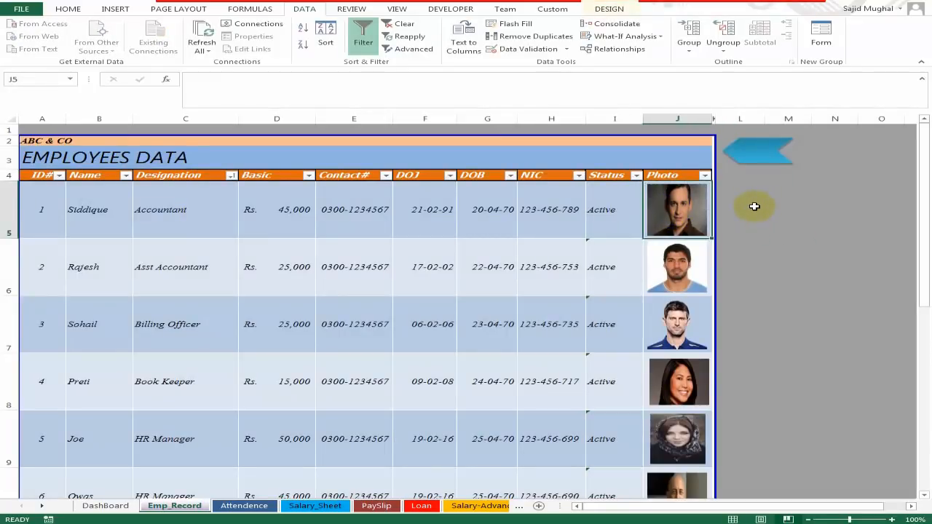
key(ctrl+c)
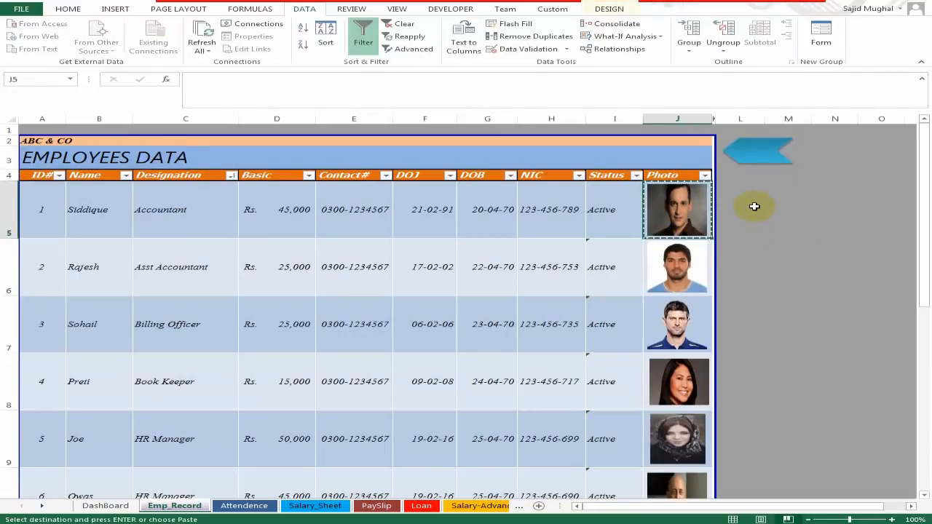
- Paste the copied photo cell as a linked picture in Emp_ID_Card's photo box and enlarge it to about 1.63" high by 1.24" wide
click(773, 154)
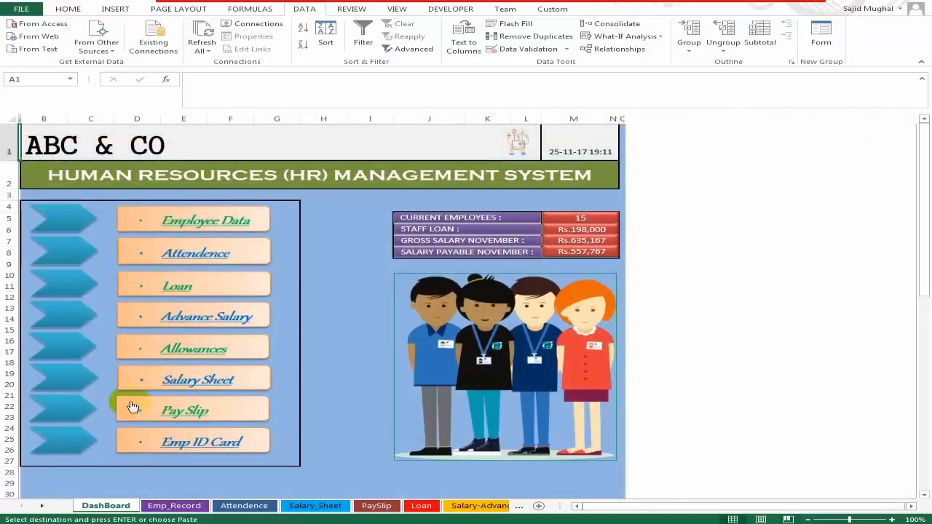
click(195, 437)
right_click(357, 322)
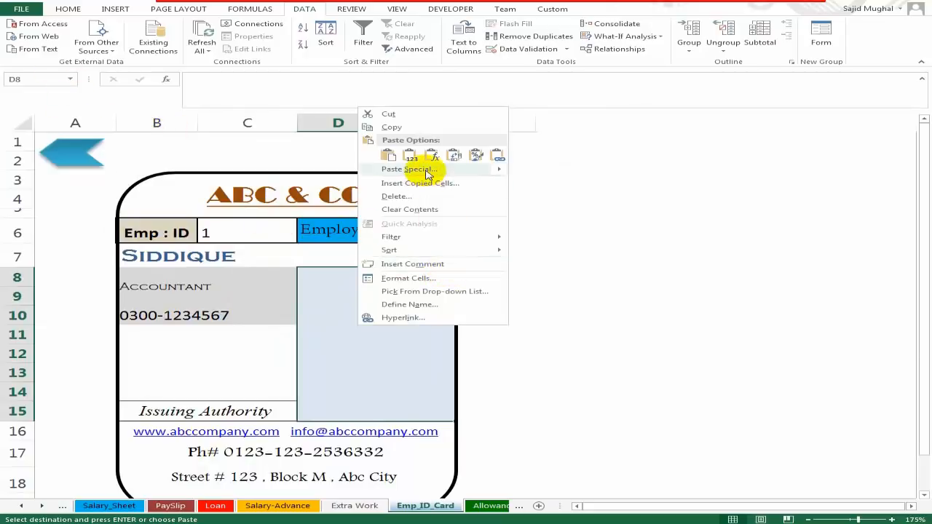
click(591, 262)
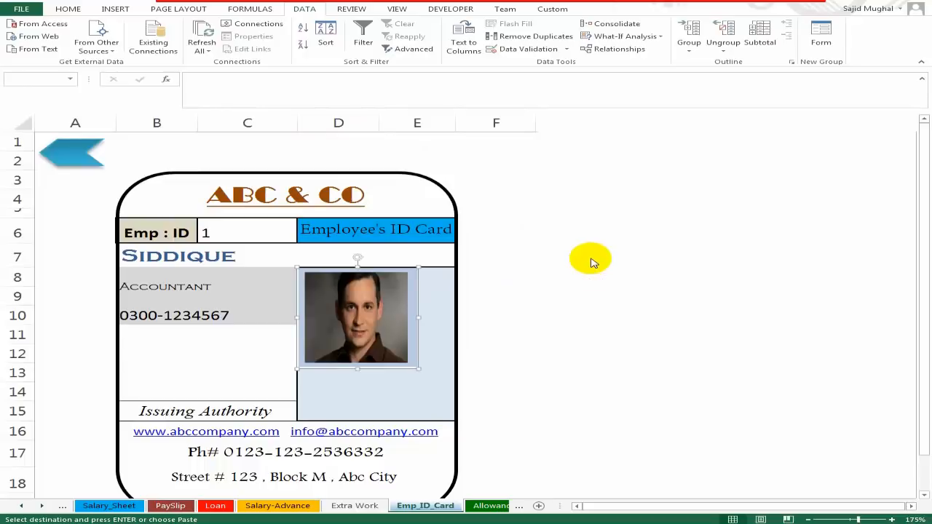
drag(389, 325, 391, 328)
mouse_move(420, 371)
mouse_down()
mouse_move(442, 398)
mouse_move(371, 404)
mouse_move(372, 417)
mouse_up()
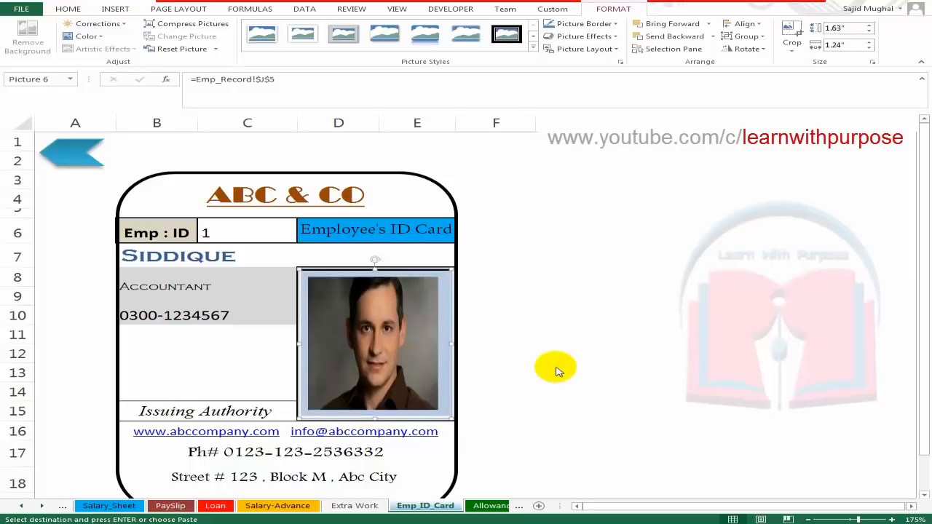
- Test the card and its linked picture with ID 2 in C6, and restore ID 1
click(255, 231)
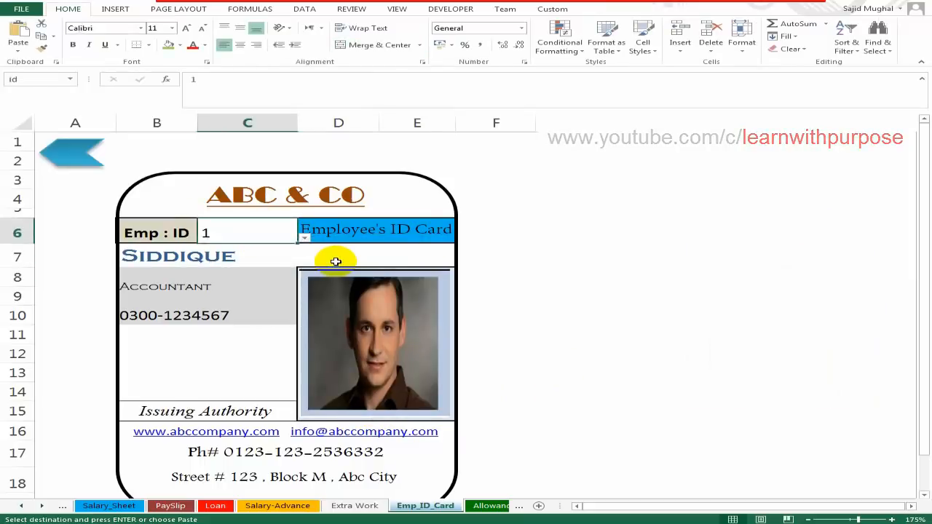
text(2)
key(Return)
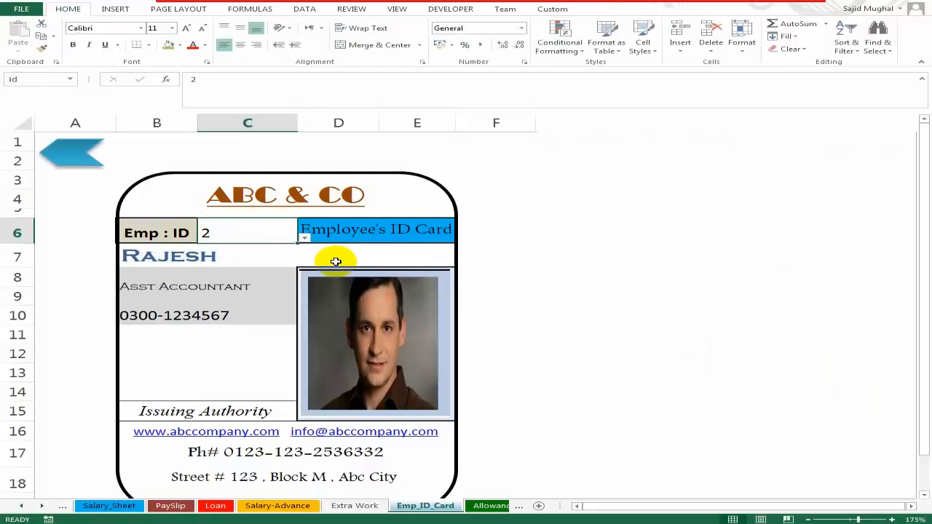
text(1)
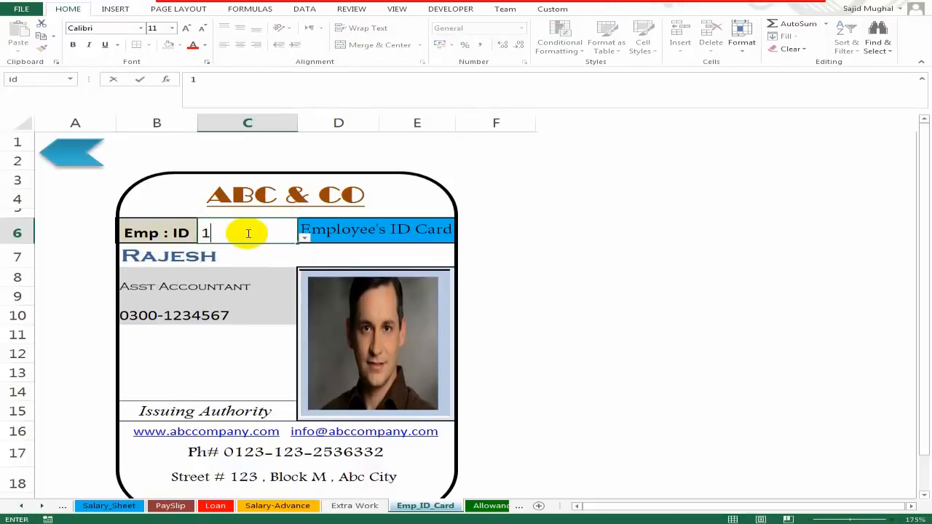
key(Return)
key(Up)
key(Right)
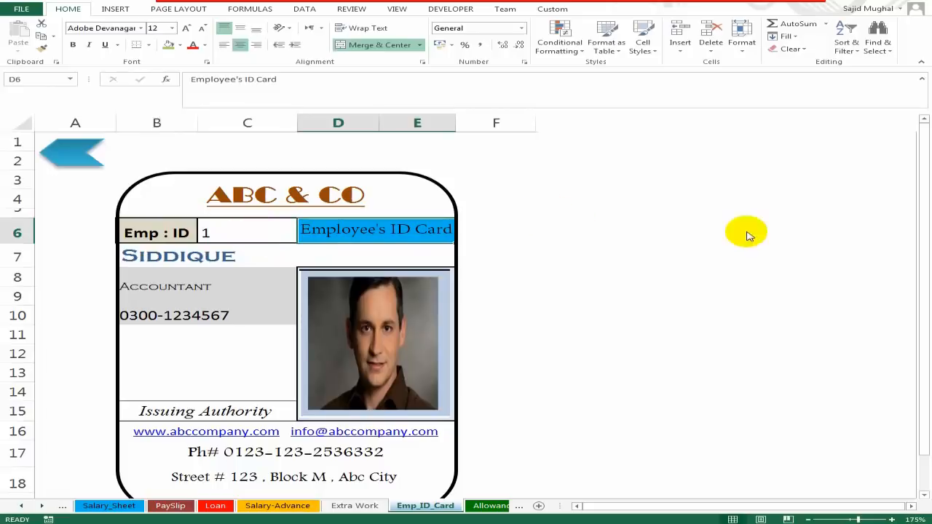
- Start an INDEX formula in E2 with columns A:J of Emp_Record as the array, =INDEX(Emp_Record!$A:$J,
click(443, 158)
text(=ind)
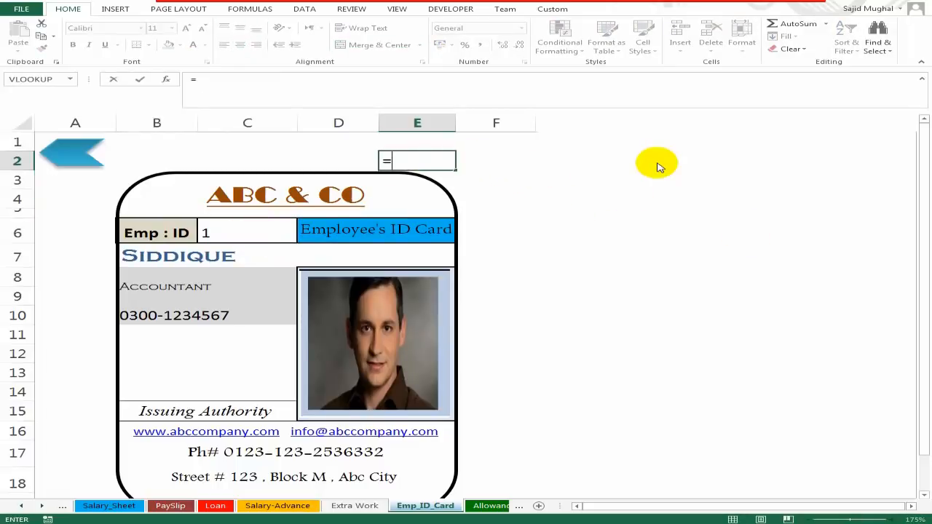
key(Tab)
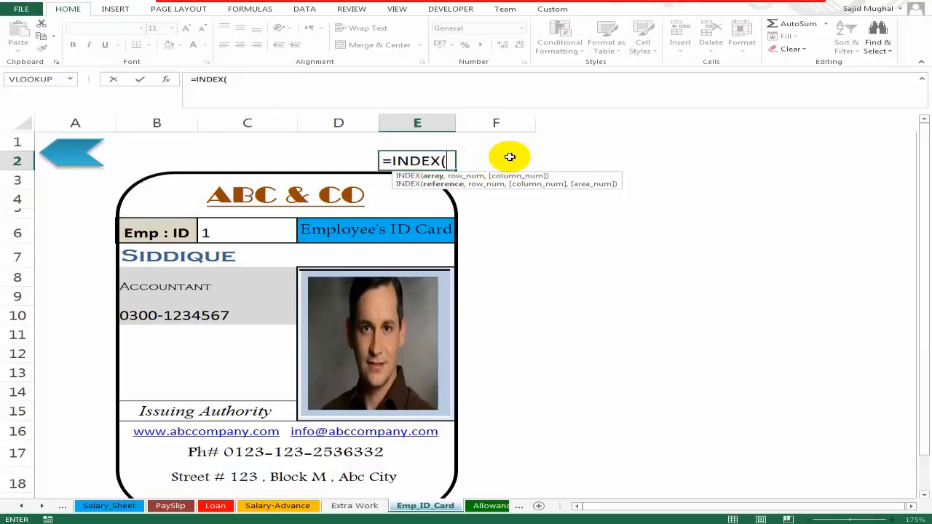
click(106, 505)
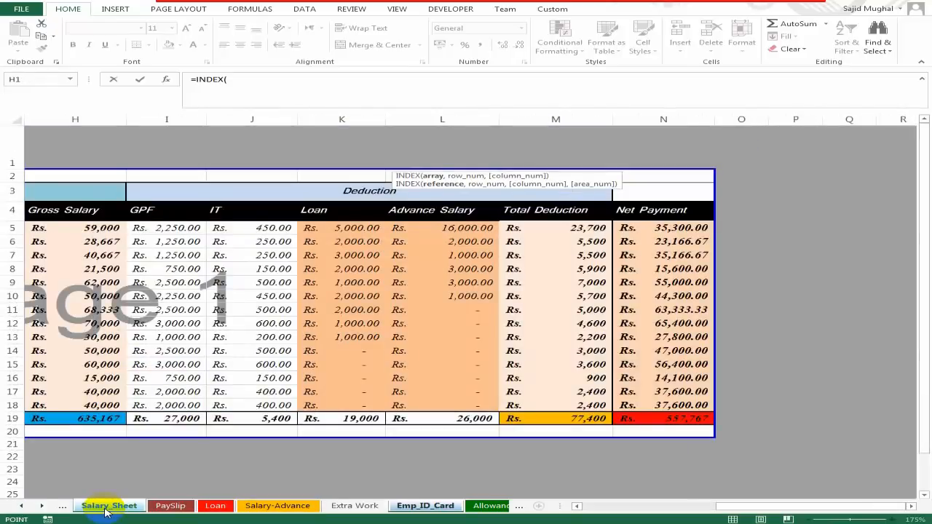
key(ctrl+Page_Up)
key(ctrl+Page_Up)
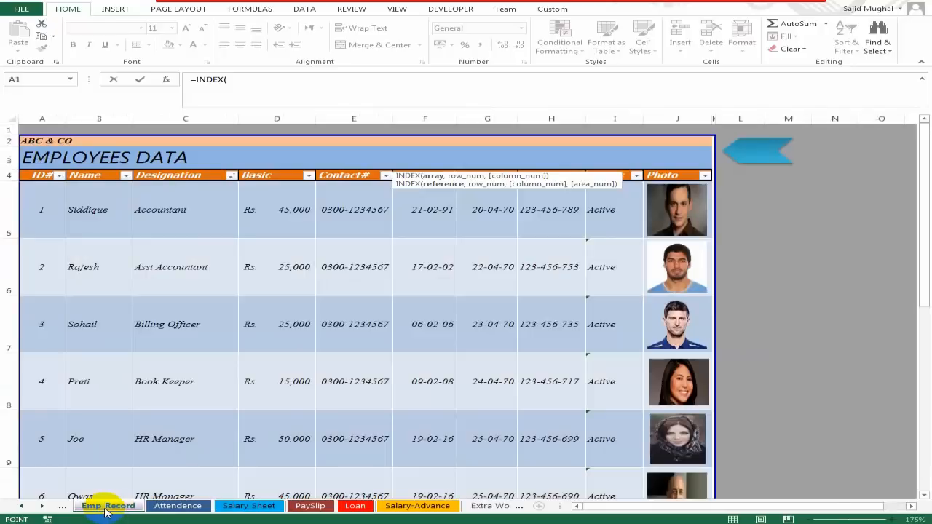
drag(43, 117, 697, 116)
text(,)
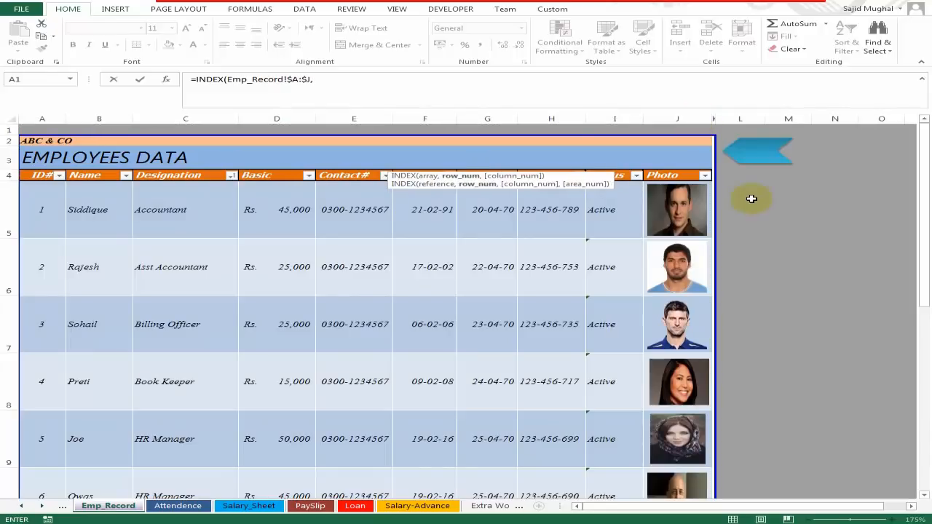
- Add a MATCH function as the INDEX row number in E2, with the id cell C6 on Emp_ID_Card as the lookup value
text(mat)
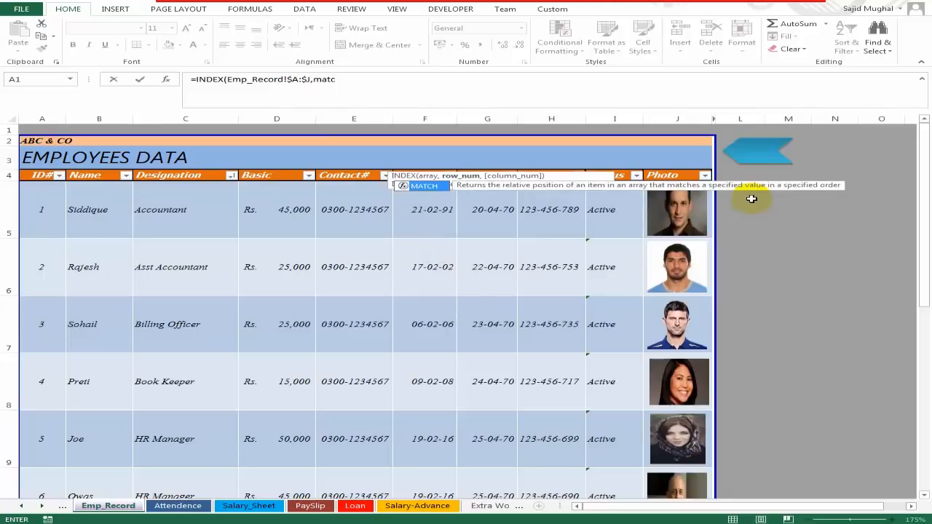
text(c)
key(Tab)
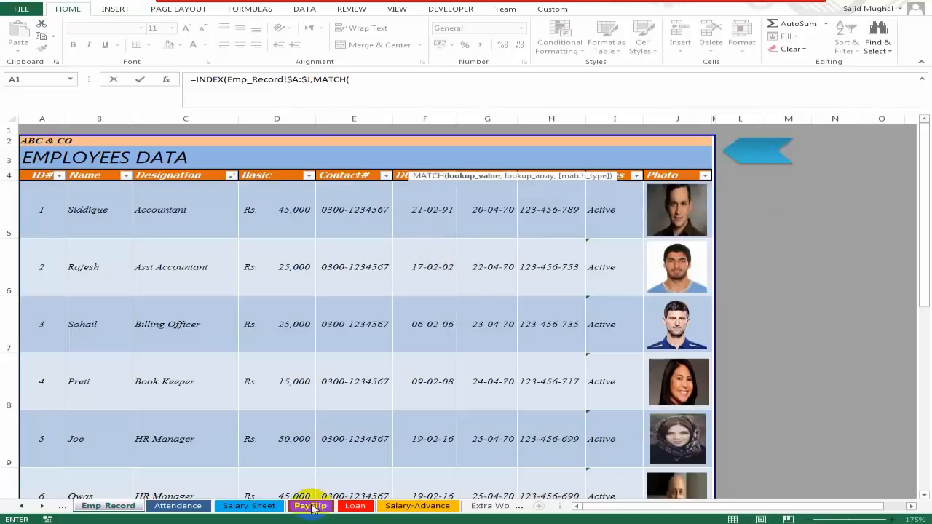
click(497, 505)
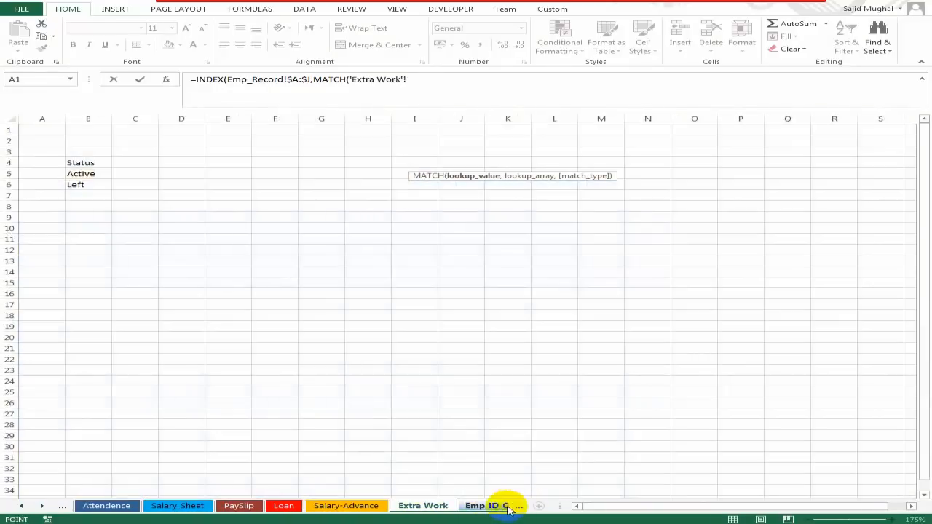
click(487, 506)
key(BackSpace)
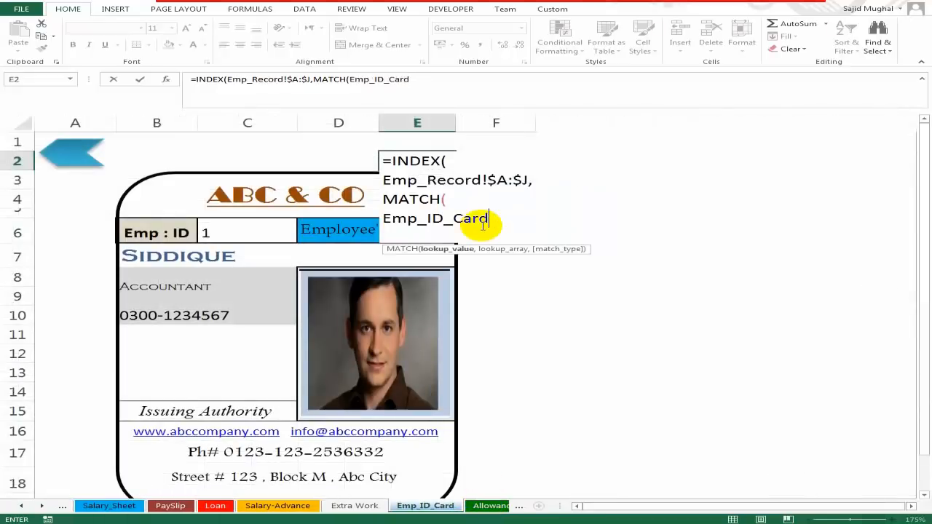
key(BackSpace)
key(BackSpace)
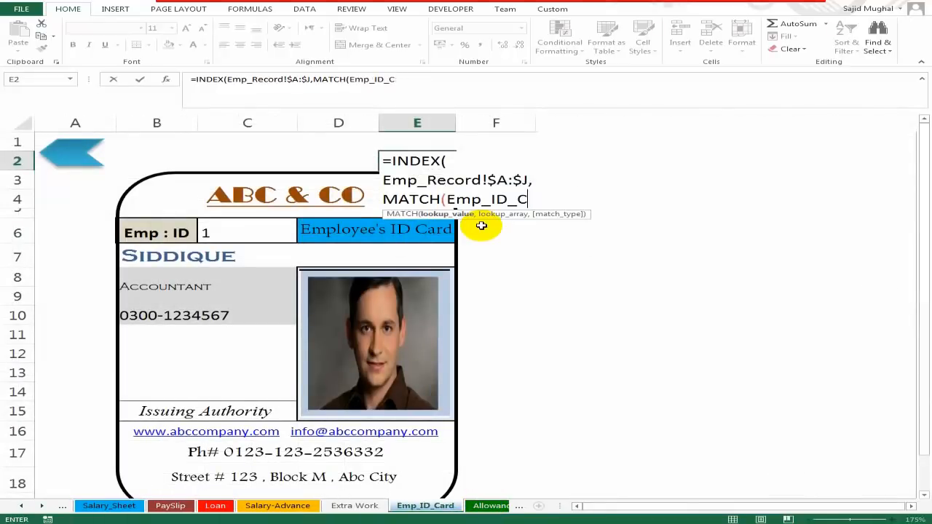
key(BackSpace)
key(BackSpace)
key(BackSpace)
key(BackSpace)
key(BackSpace)
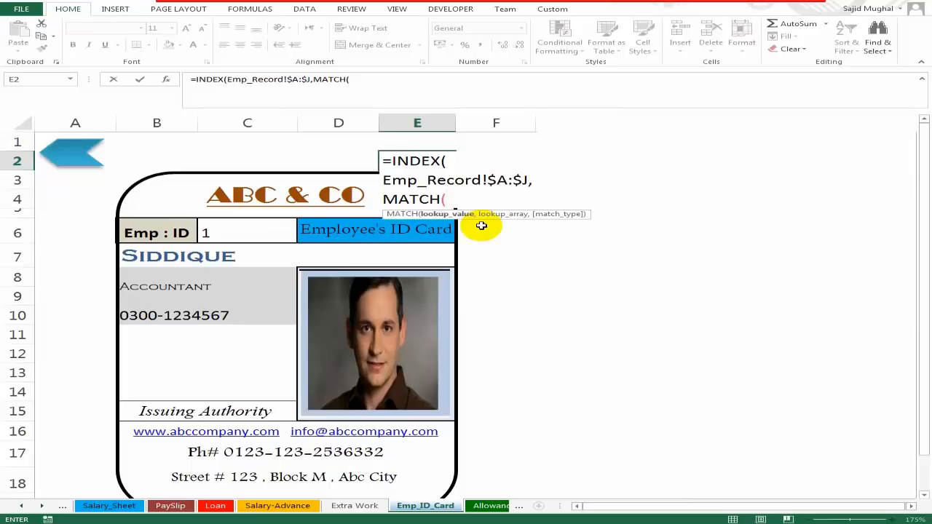
click(263, 232)
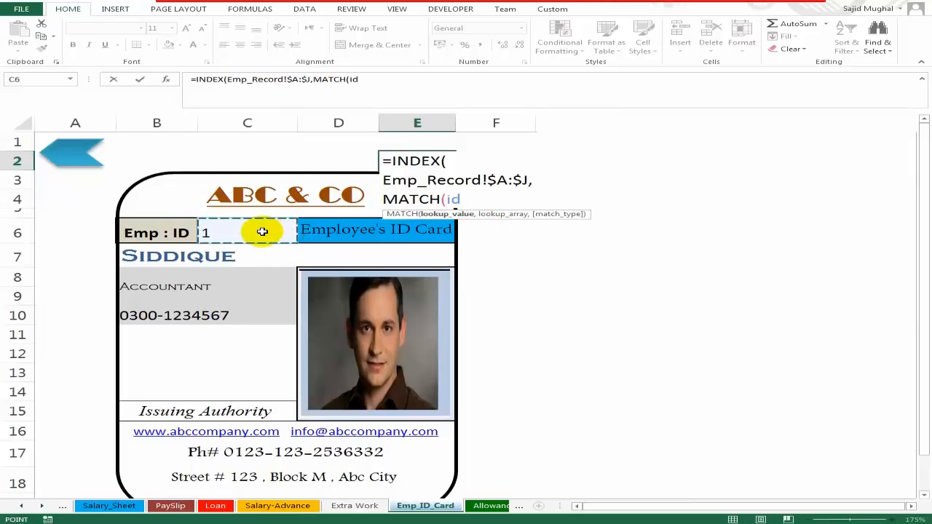
text(,)
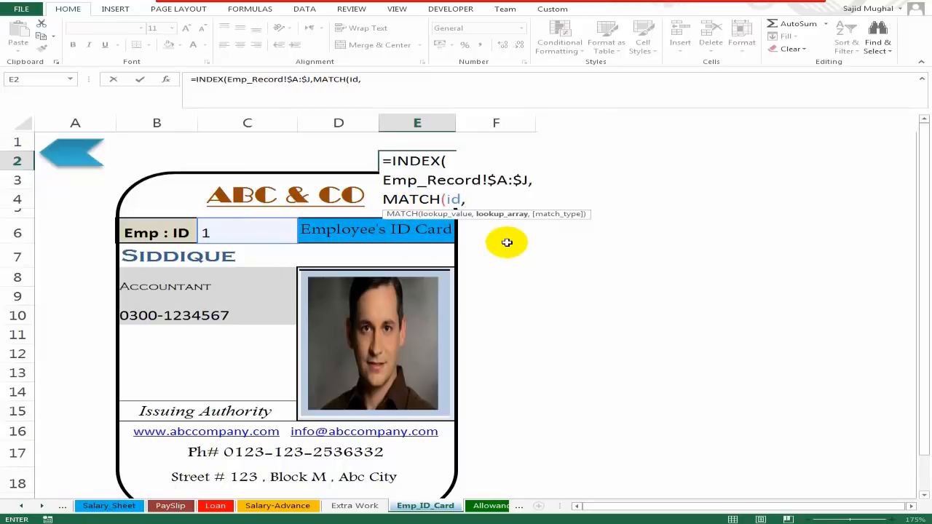
- Set column A of the Emp_Record sheet as MATCH's lookup array with an absolute reference, Emp_Record!$A:$A
key(ctrl+Page_Up)
key(ctrl+Page_Up)
key(ctrl+Page_Up)
key(ctrl+Page_Up)
key(ctrl+Page_Up)
key(ctrl+Page_Up)
key(ctrl+Page_Up)
key(ctrl+Page_Up)
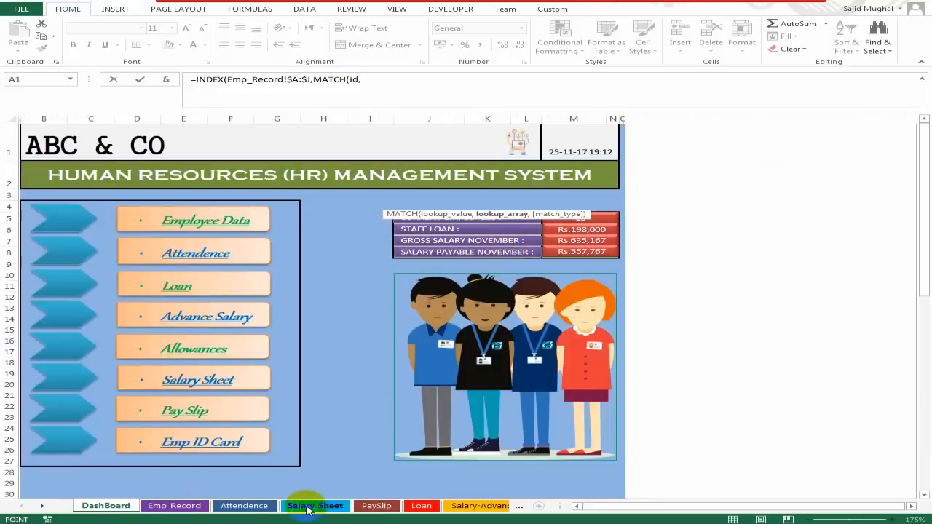
click(169, 508)
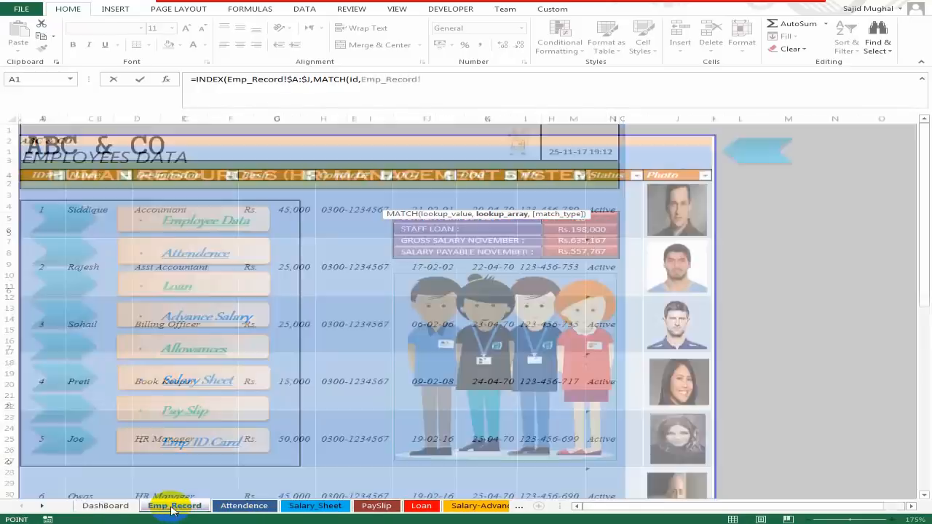
click(43, 117)
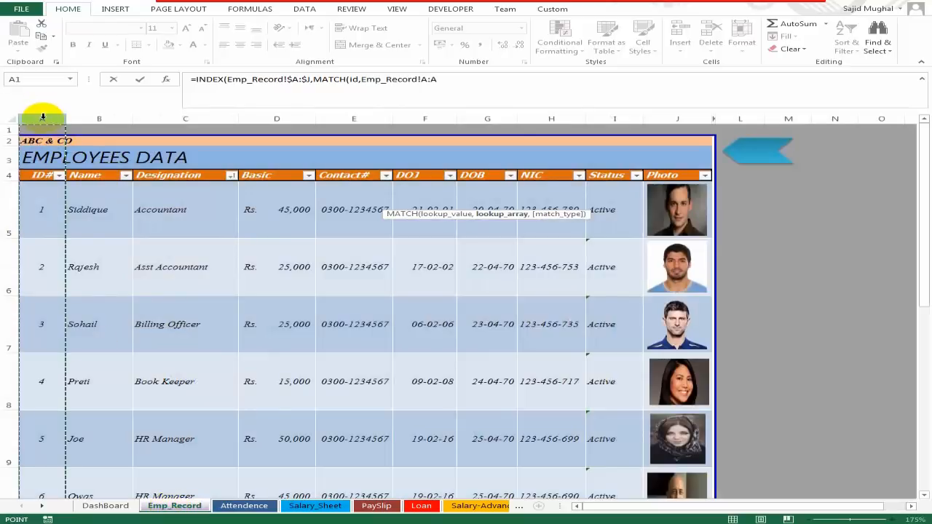
key(F4)
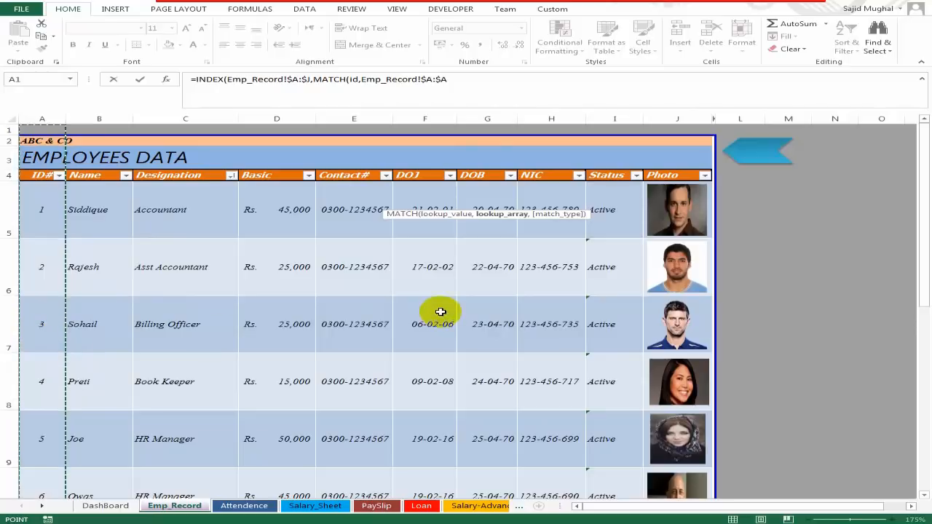
- Finish the E2 formula with exact match type 0 for MATCH and column number 10 for INDEX
text(,)
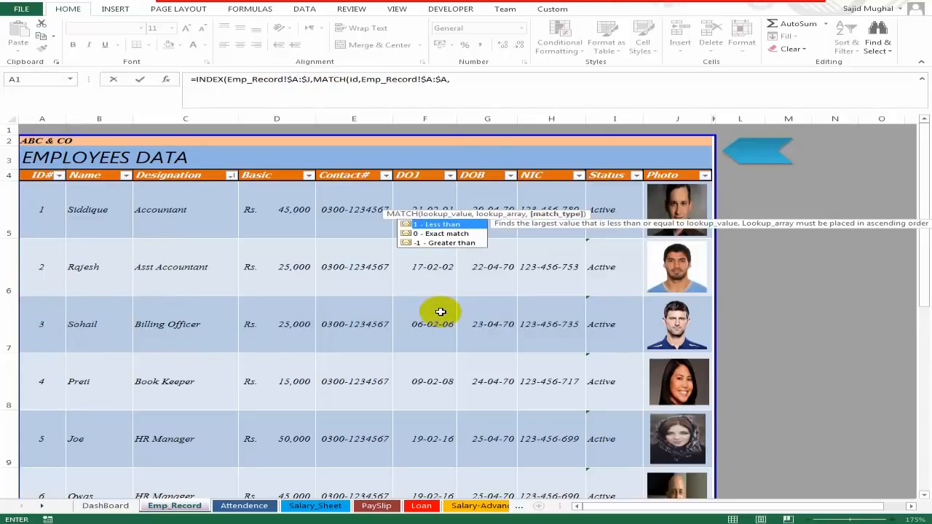
key(Down)
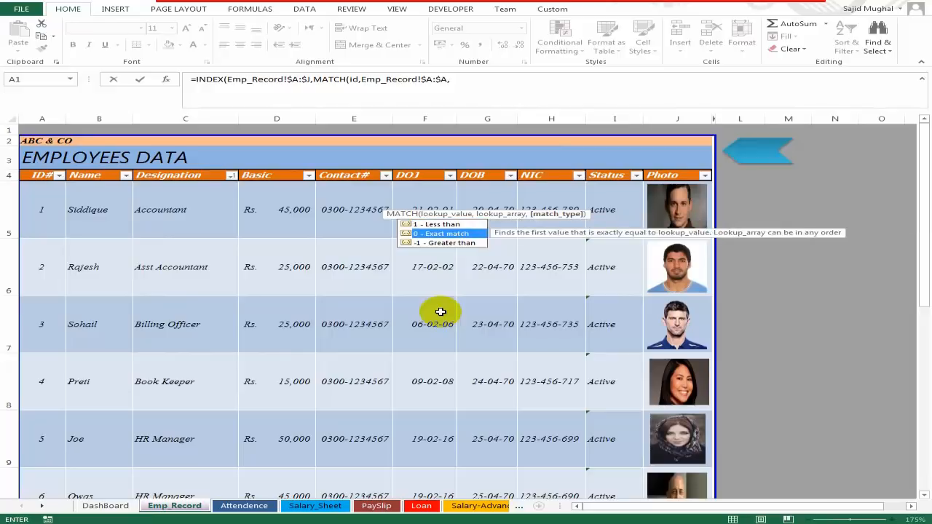
double_click(472, 235)
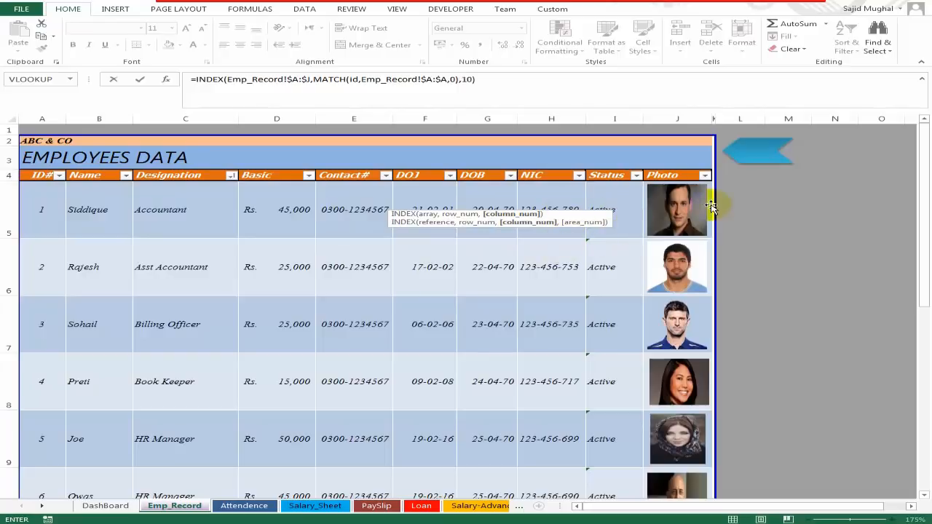
key(Return)
- Cut the complete INDEX/MATCH formula text out of cell E2, leaving the cell empty
key(Up)
key(F2)
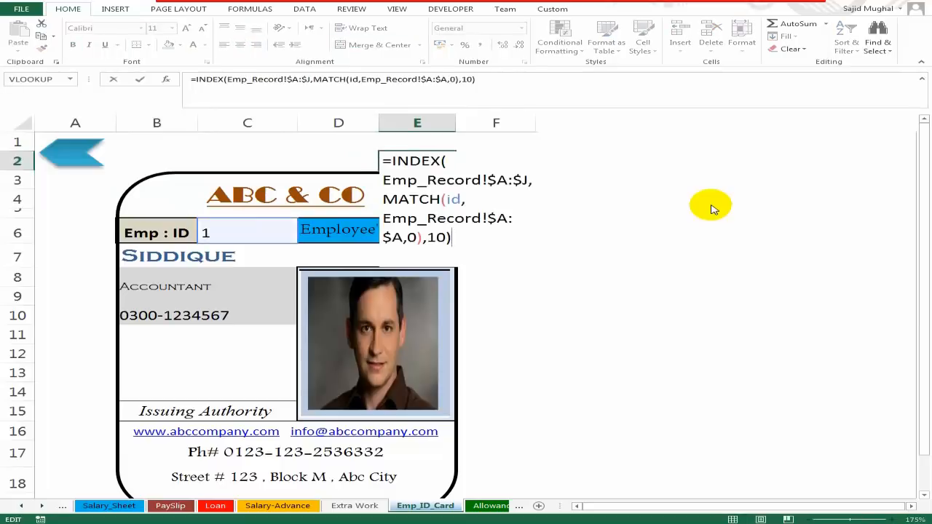
key(Return)
key(Up)
key(F2)
key(shift+Left)
key(shift+Left)
key(shift+Left)
key(shift+Left)
key(shift+Left)
key(shift+Left)
key(shift+Left)
key(shift+Left)
key(shift+Left)
key(shift+Left)
key(shift+Left)
key(shift+Left)
key(shift+Left)
key(shift+Left)
key(shift+Left)
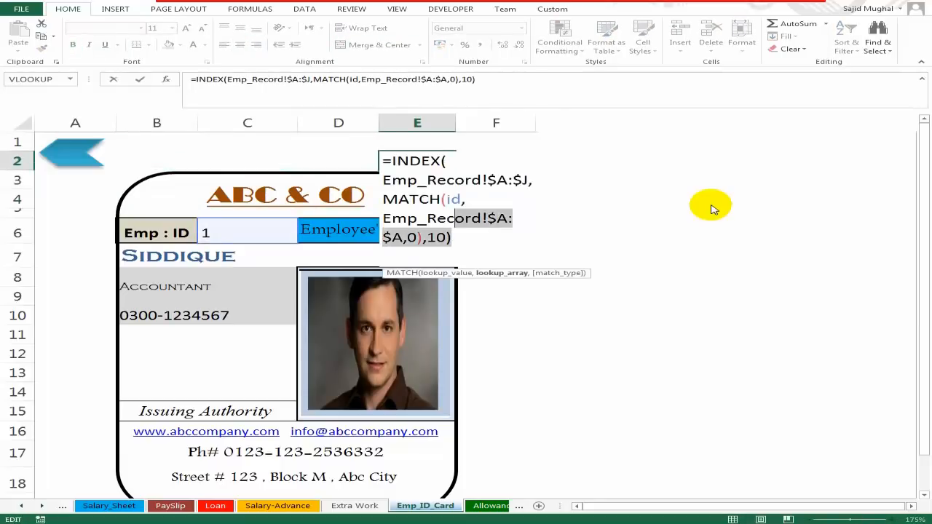
key(shift+Left)
key(shift+Left)
key(shift+Left)
key(shift+Left)
key(shift+Left)
key(shift+Left)
key(shift+Left)
key(shift+Left)
key(shift+Left)
key(shift+Left)
key(shift+Left)
key(shift+Left)
key(shift+Left)
key(shift+Left)
key(shift+Left)
key(shift+Left)
key(shift+Left)
key(shift+Left)
key(shift+Left)
key(shift+Left)
key(shift+Left)
key(shift+Left)
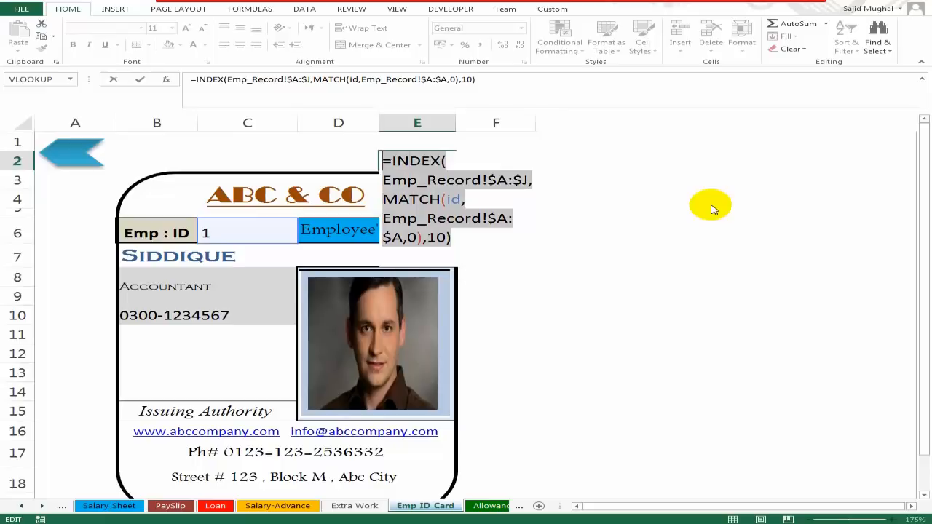
key(ctrl+x)
key(Return)
key(Up)
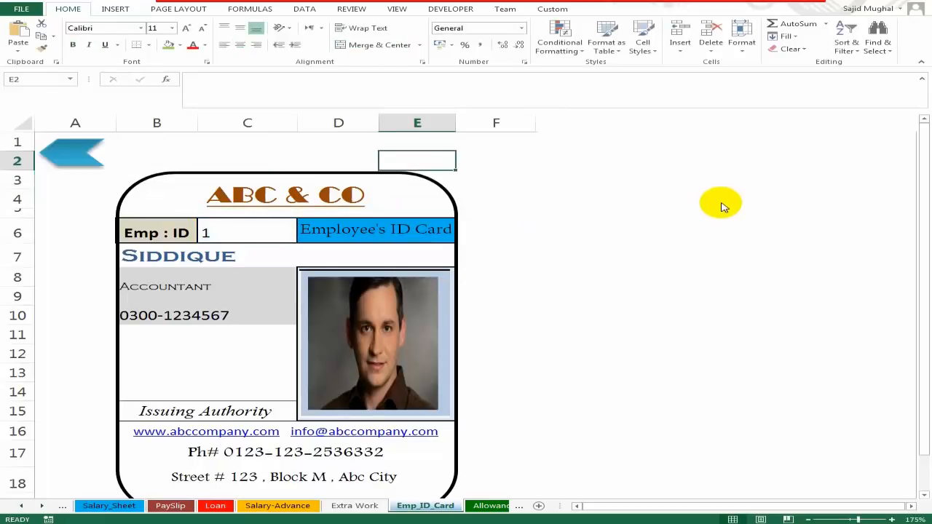
- Define a workbook-scope name PicLook that refers to the cut formula =INDEX(Emp_Record!$A:$J,MATCH(id,Emp_Record!$A:$A,0),10)
click(250, 8)
click(409, 43)
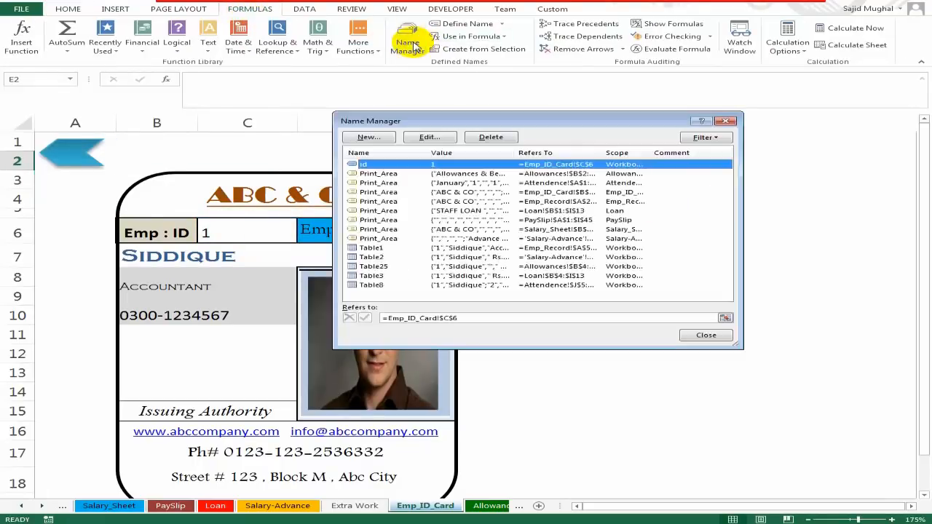
click(368, 136)
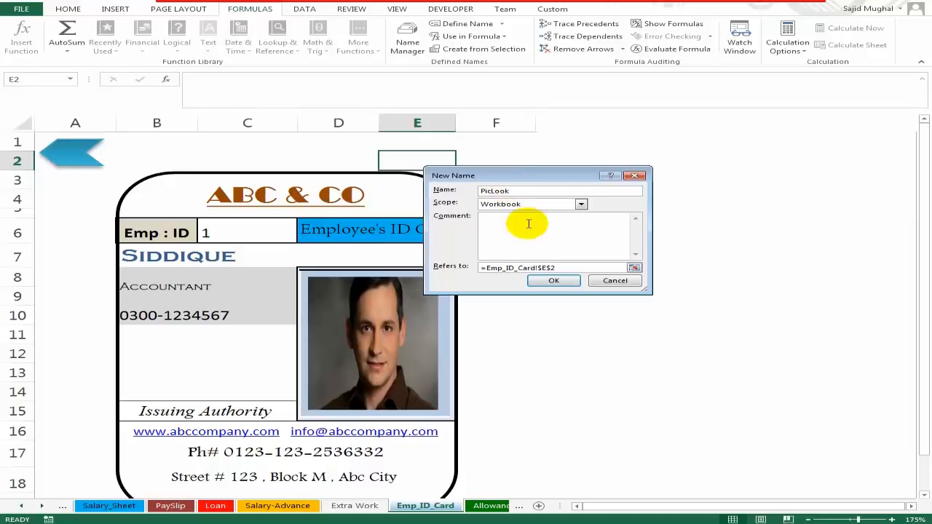
drag(568, 268, 493, 268)
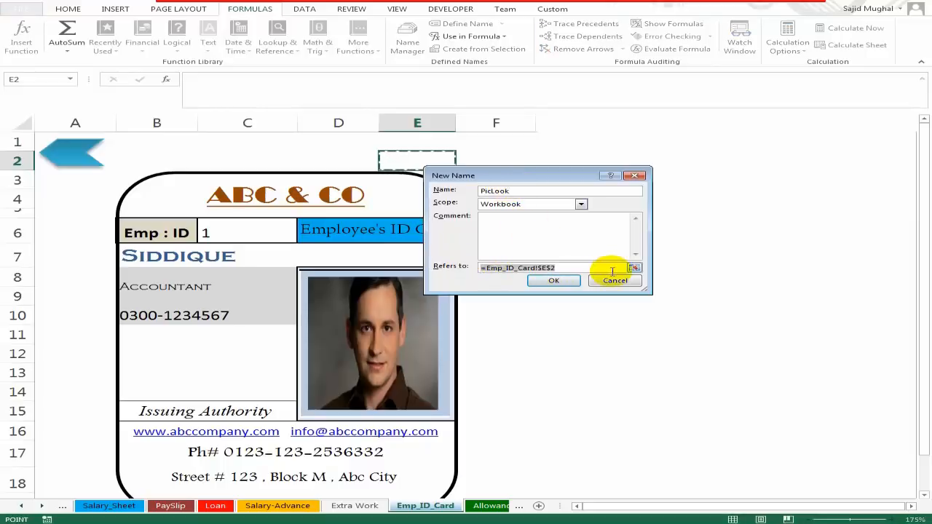
key(ctrl+v)
click(553, 280)
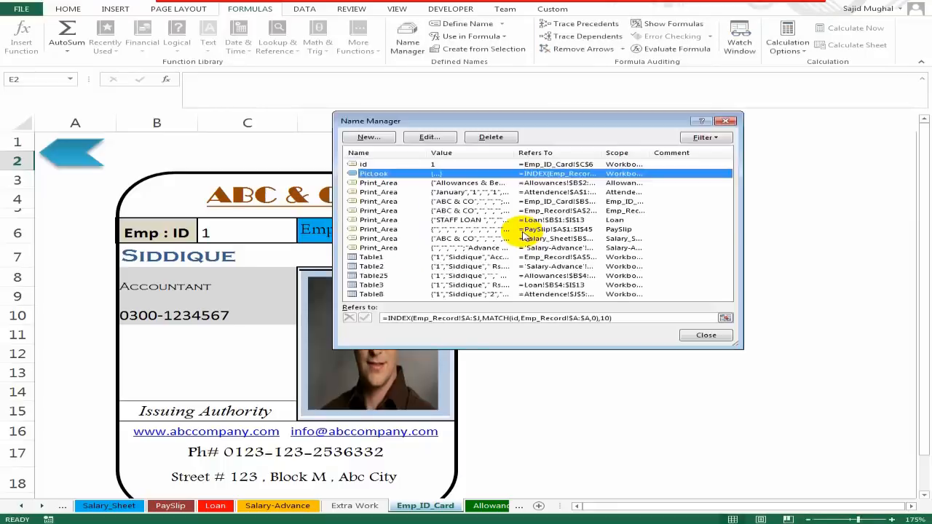
click(705, 336)
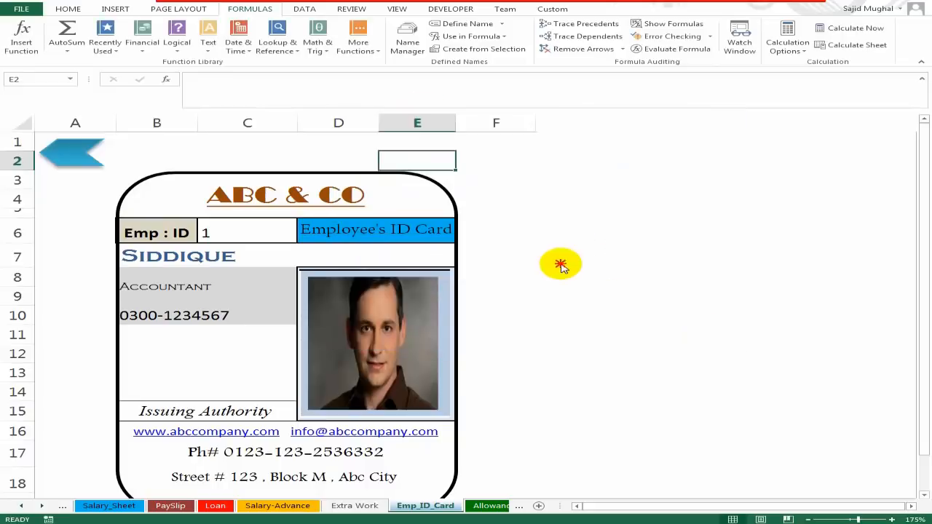
- Replace the linked photo's cell reference on the ID card with the defined name, =PicLook
click(375, 327)
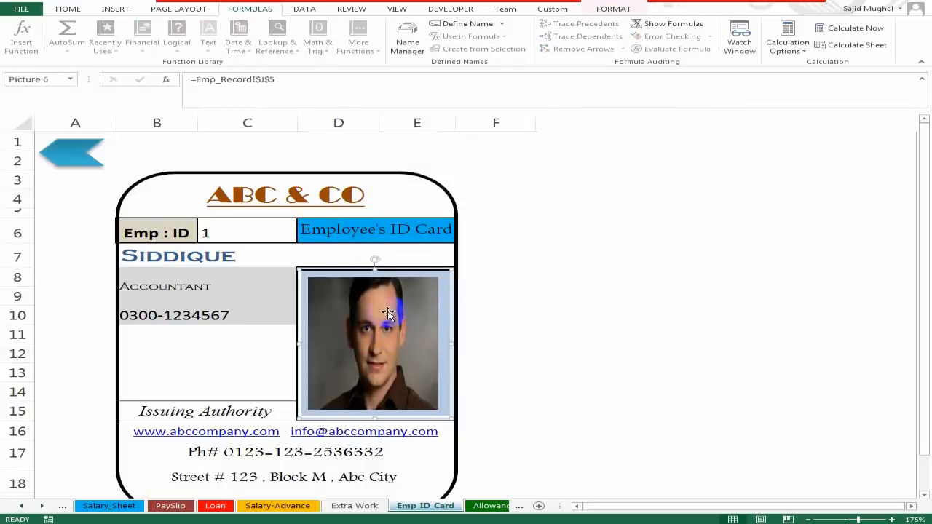
click(281, 80)
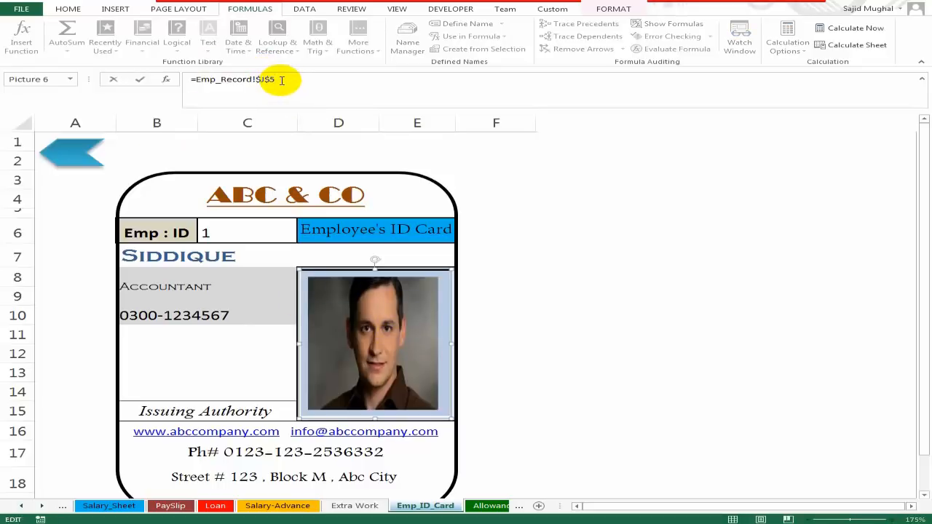
key(BackSpace)
key(BackSpace)
key(BackSpace)
key(BackSpace)
key(BackSpace)
key(BackSpace)
key(BackSpace)
key(BackSpace)
key(BackSpace)
text(pi)
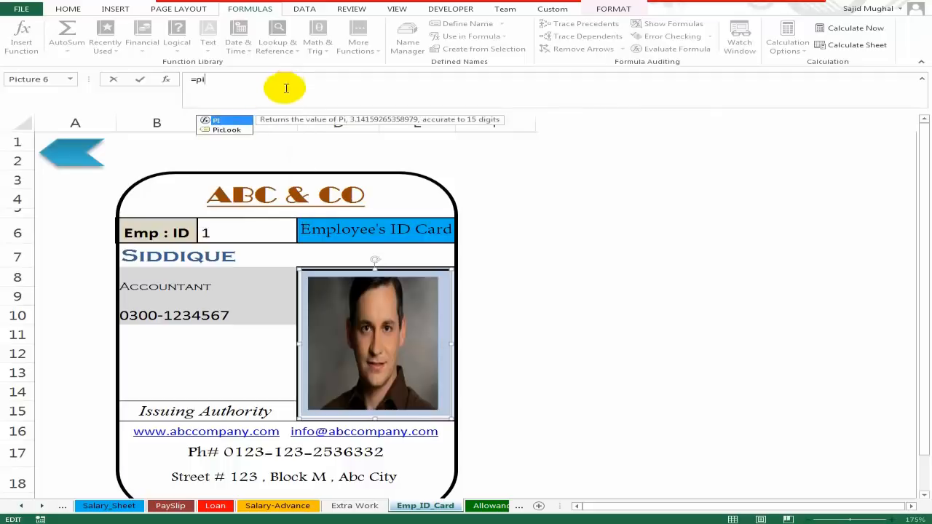
click(228, 130)
double_click(229, 131)
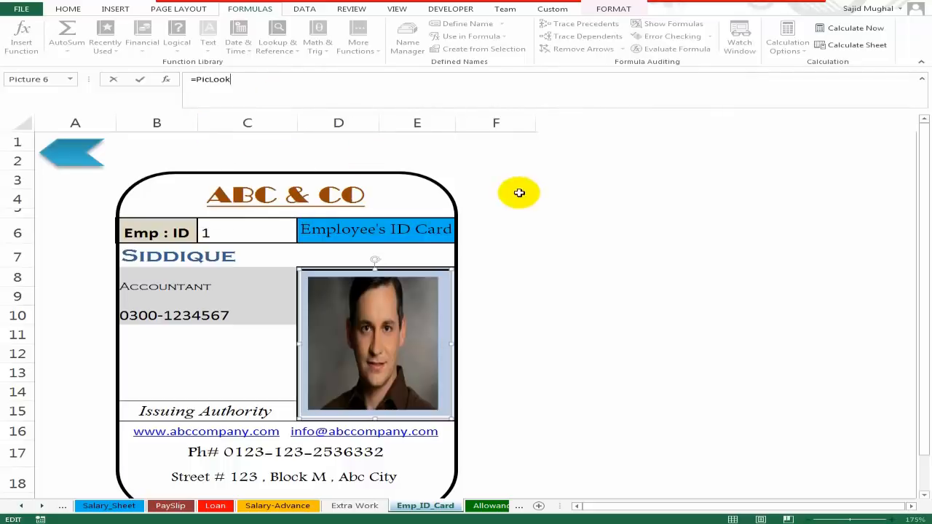
click(389, 193)
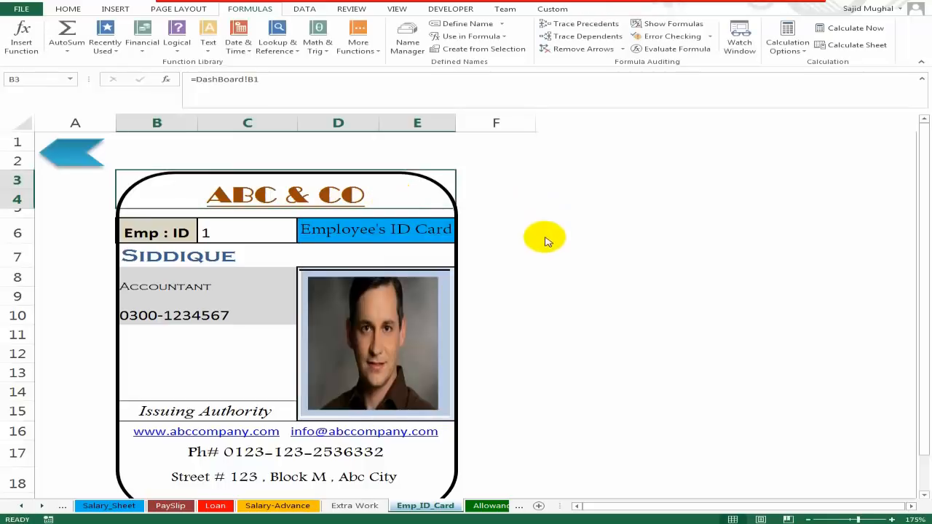
- Test the card's details and photo with IDs 1, 2, 3, 4 and 6 in C6, and restore ID 1
click(235, 233)
key(Down)
key(Up)
text(1)
key(Return)
key(Up)
text(2)
key(Return)
key(Up)
text(3)
key(Return)
key(Up)
text(4)
key(Return)
key(Up)
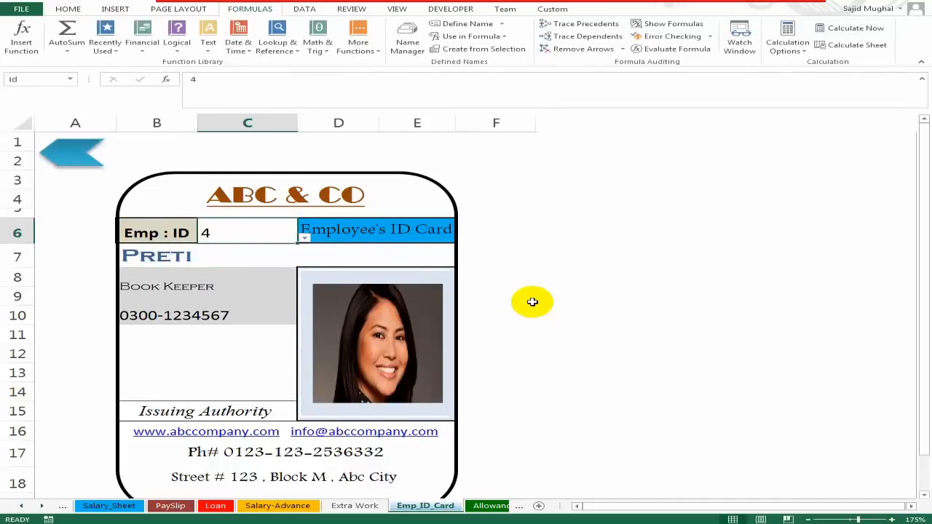
text(6)
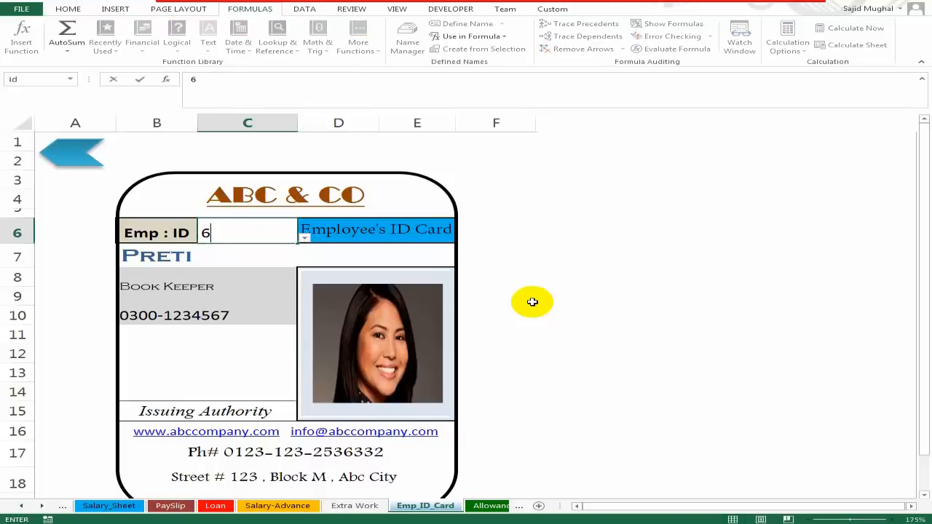
key(Return)
key(Up)
text(1)
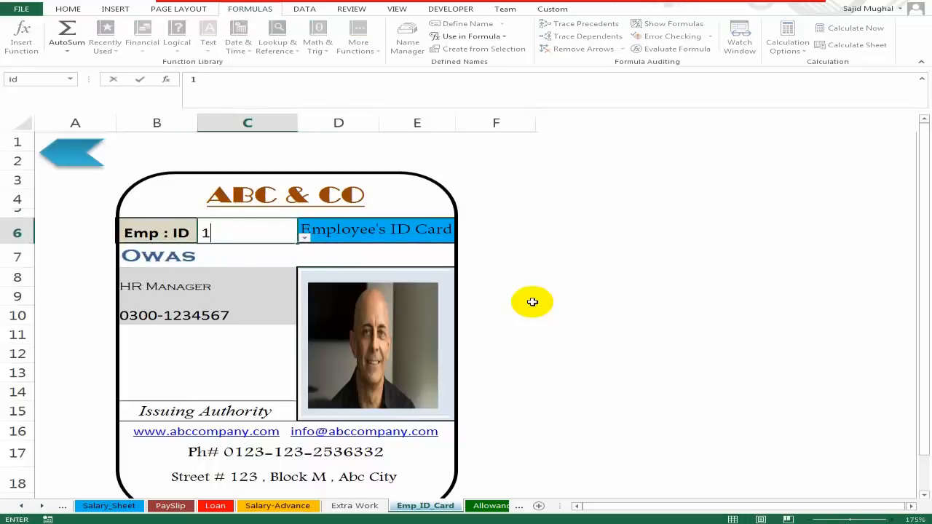
key(Return)
key(Up)
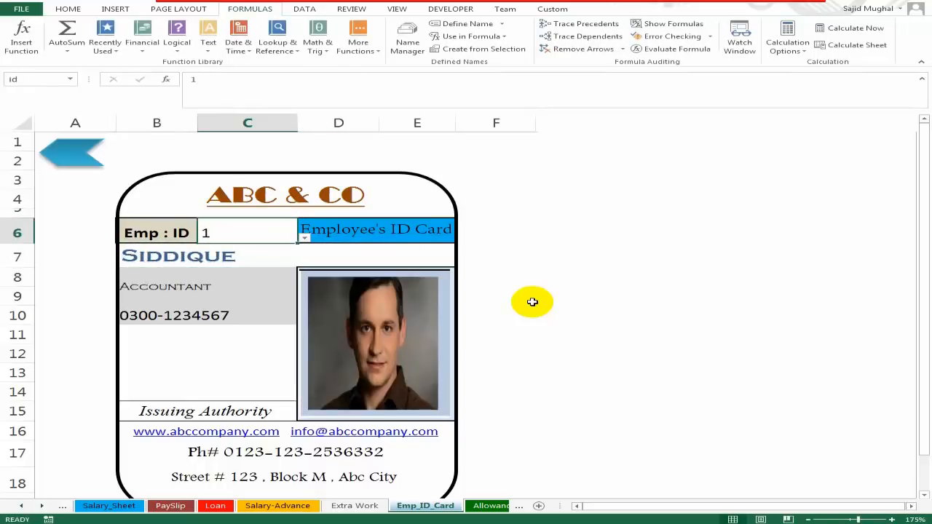
- Return to the DashBoard sheet through the ID card sheet's arrow link and select cell L4
click(67, 153)
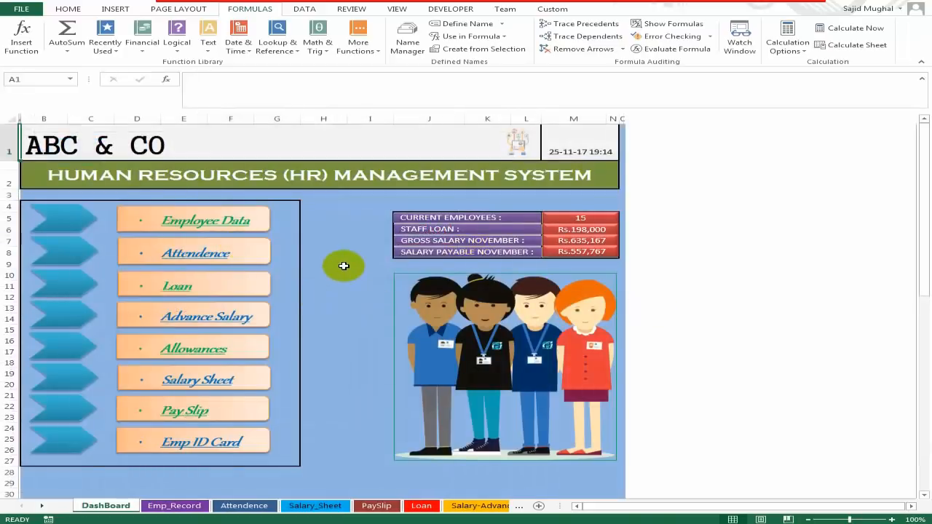
click(528, 206)
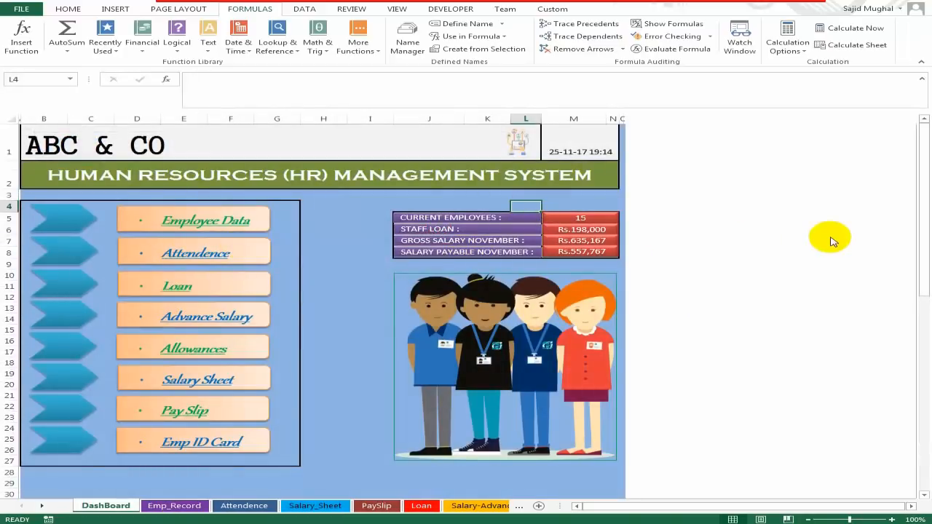
- Try to count current employees in M5 with a COUNTIF using Emp_Record!I:I="Active" as its argument
key(Down)
key(Right)
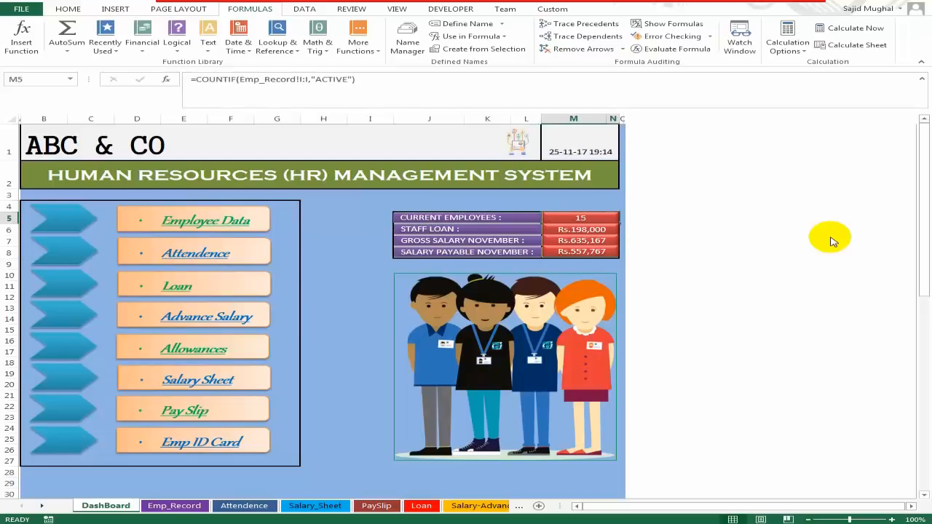
key(Right)
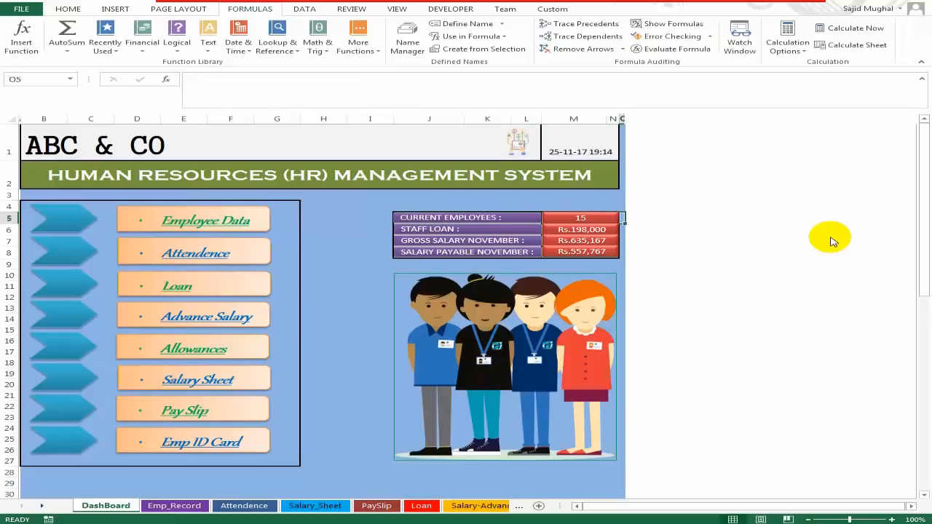
key(Left)
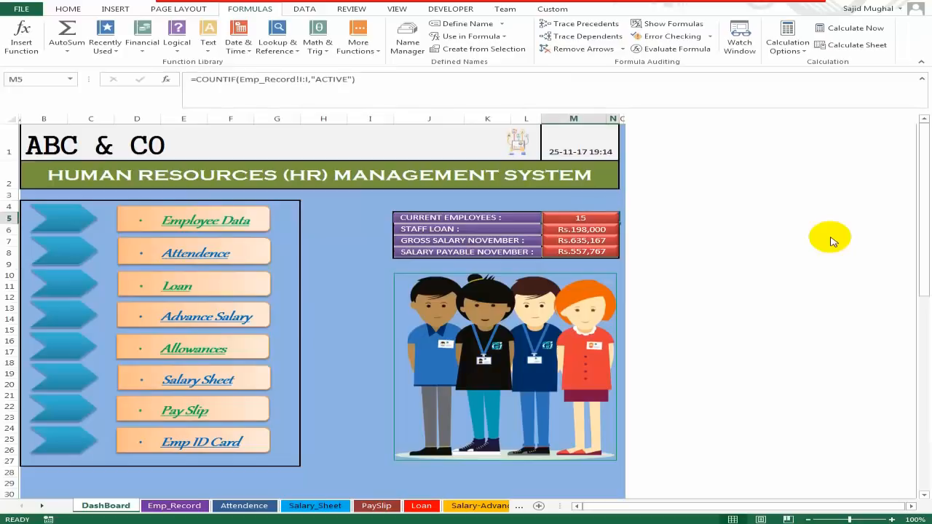
text(=co)
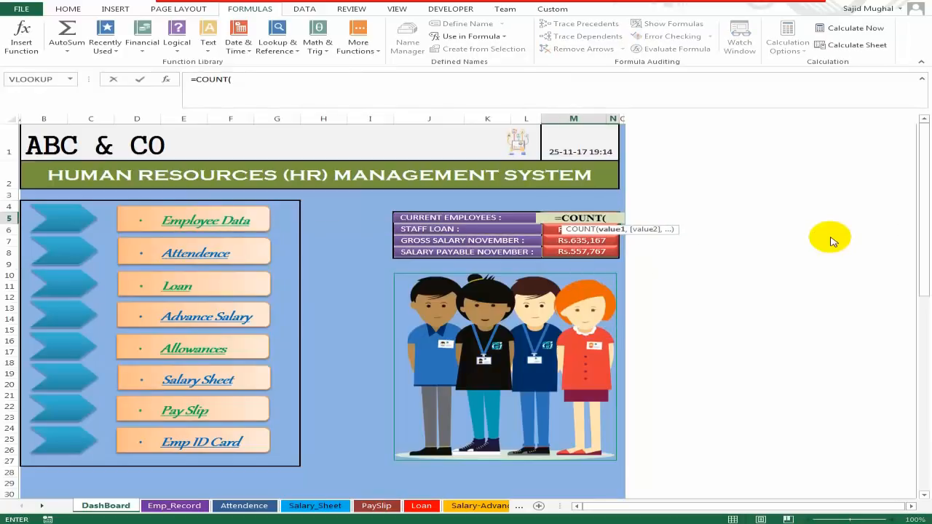
key(BackSpace)
text(if)
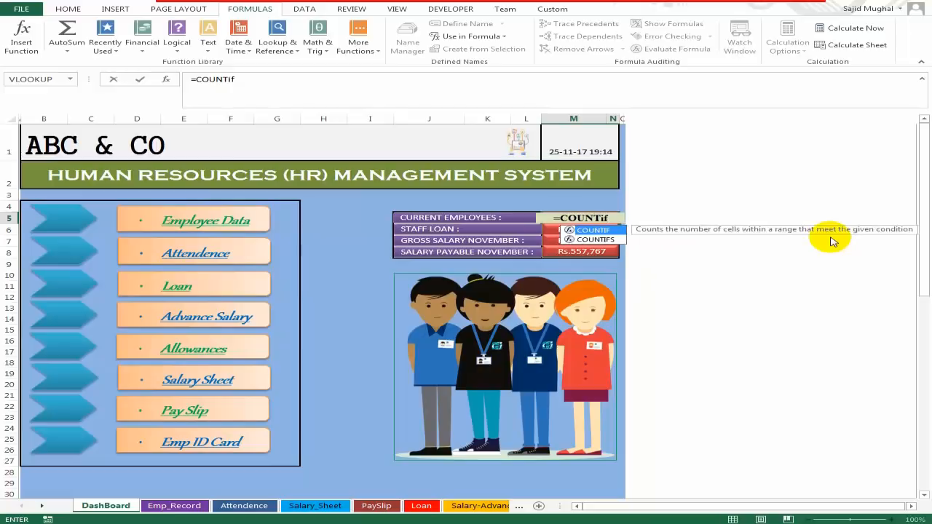
text(()
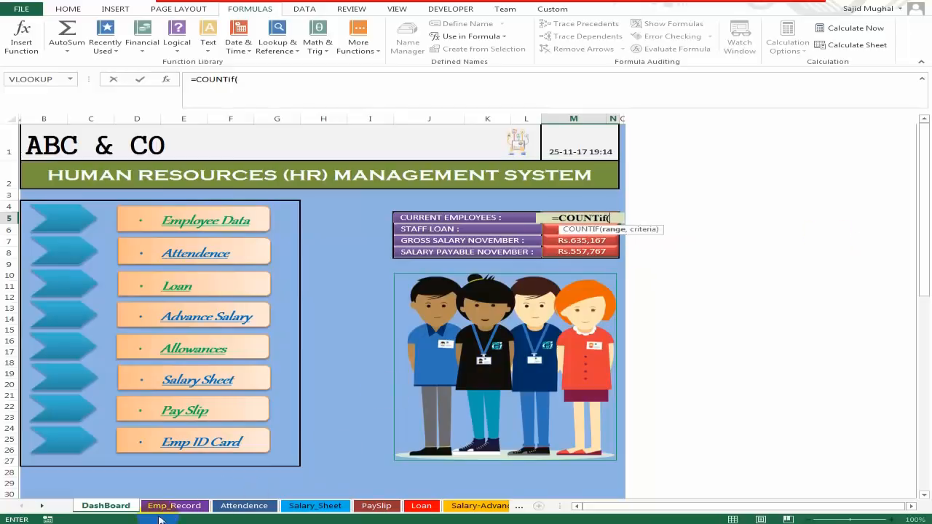
click(174, 506)
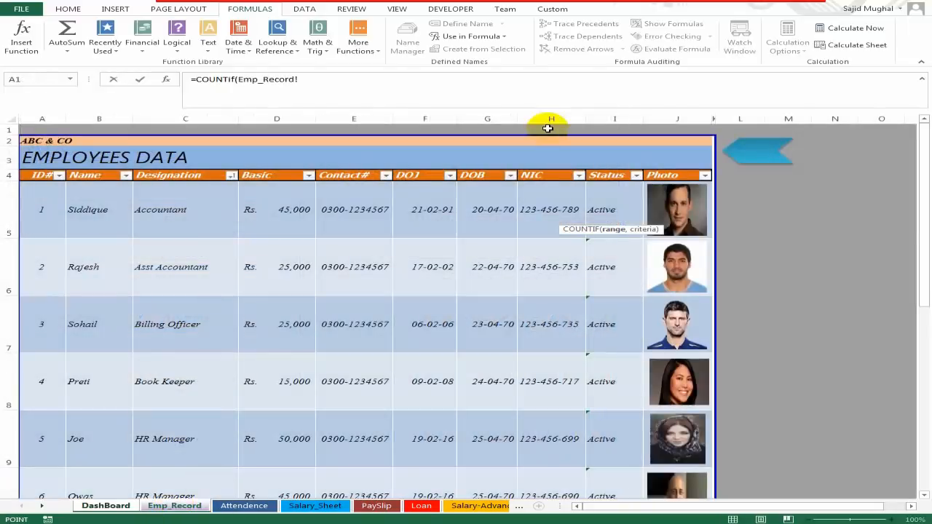
click(629, 118)
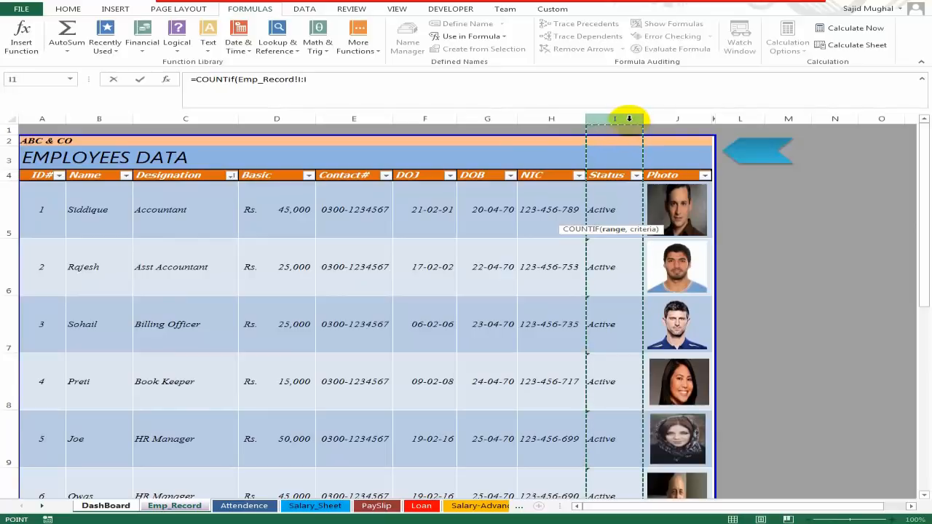
text(="Active)
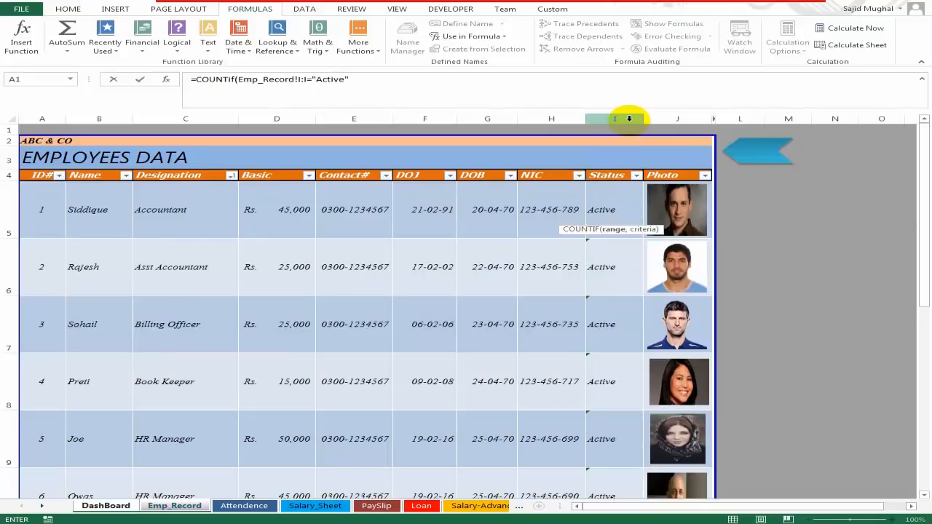
key(Return)
key(Return)
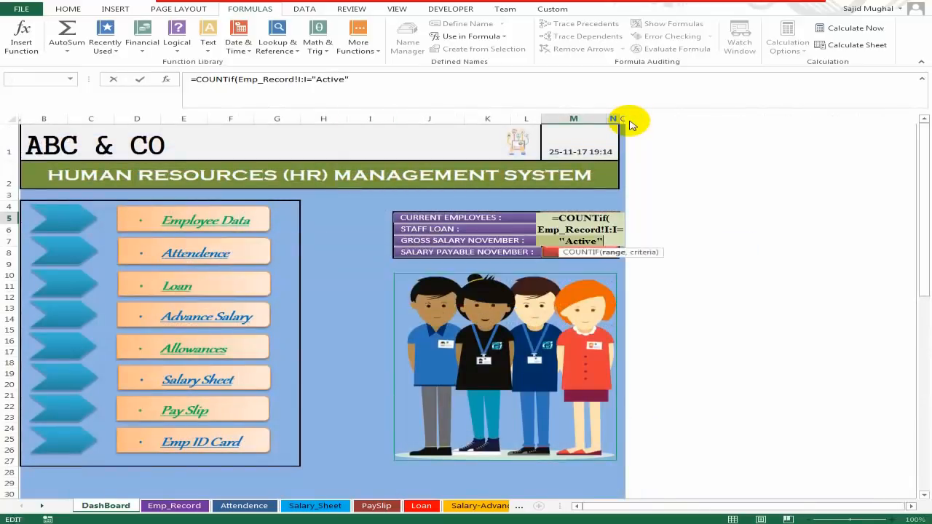
key(Return)
key(Return)
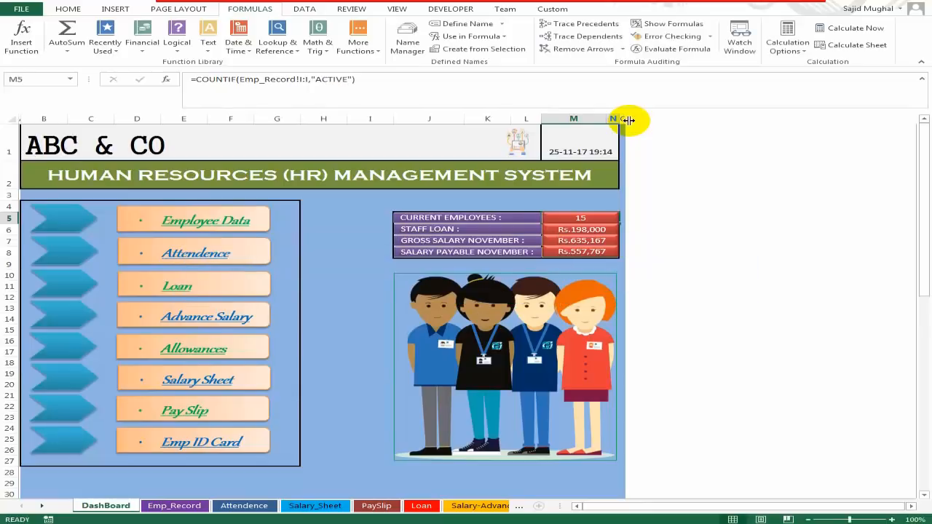
- Enter =COUNTIF(Emp_Record!I:I,"Active") in M5 to count the current employees
key(Down)
key(Up)
text(=co)
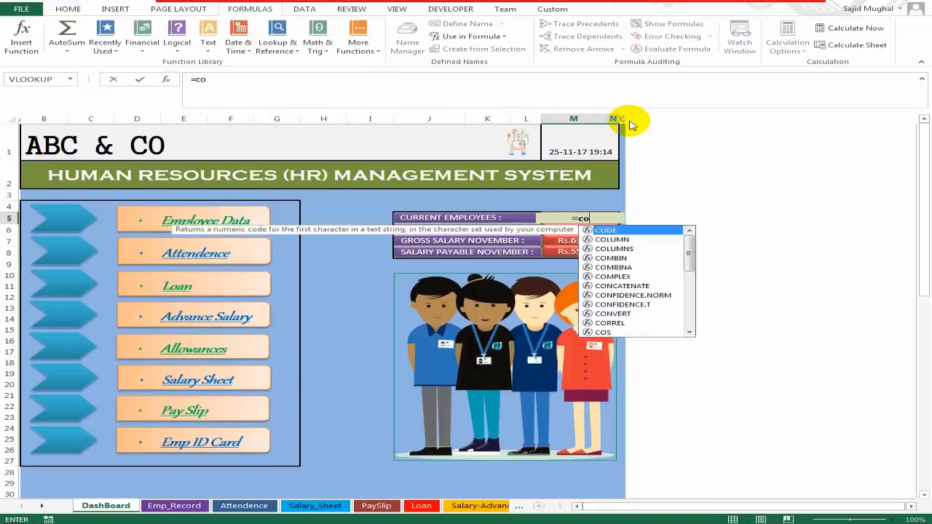
text(untif()
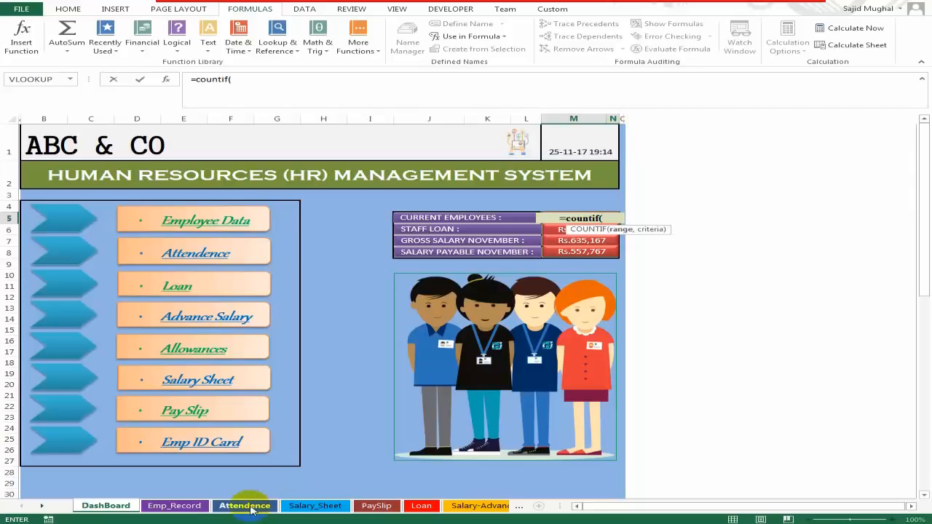
click(179, 509)
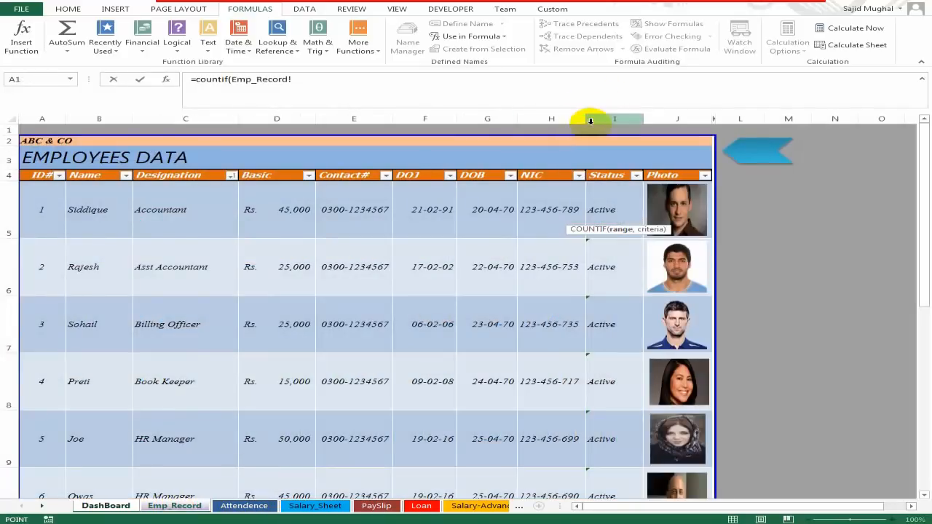
click(610, 119)
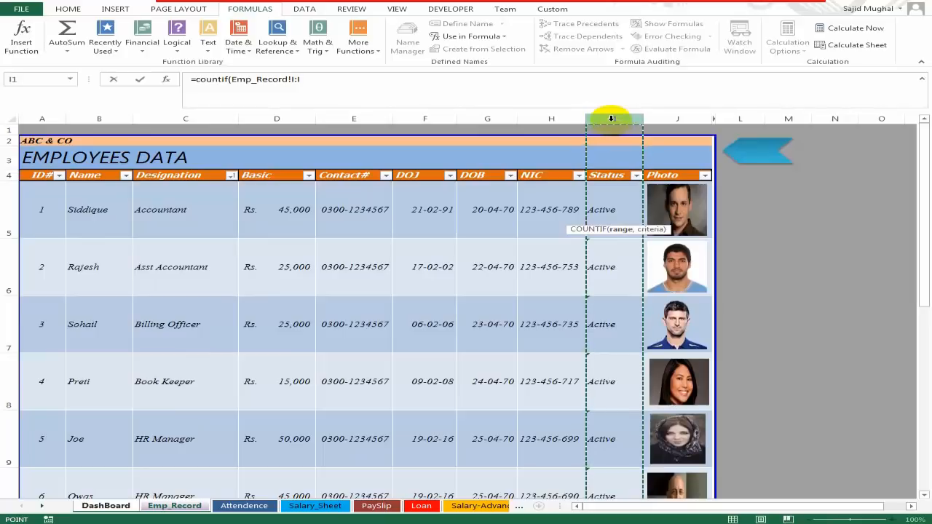
text(,"Active)
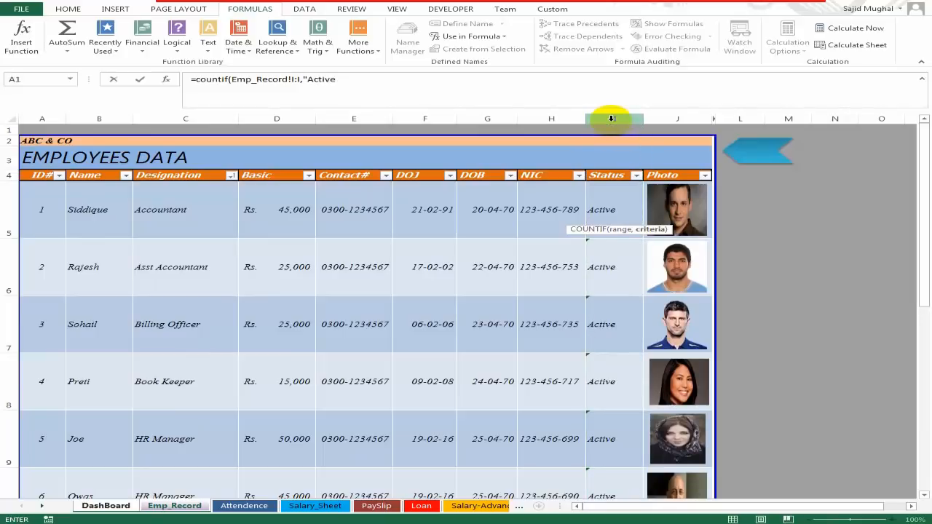
key(Return)
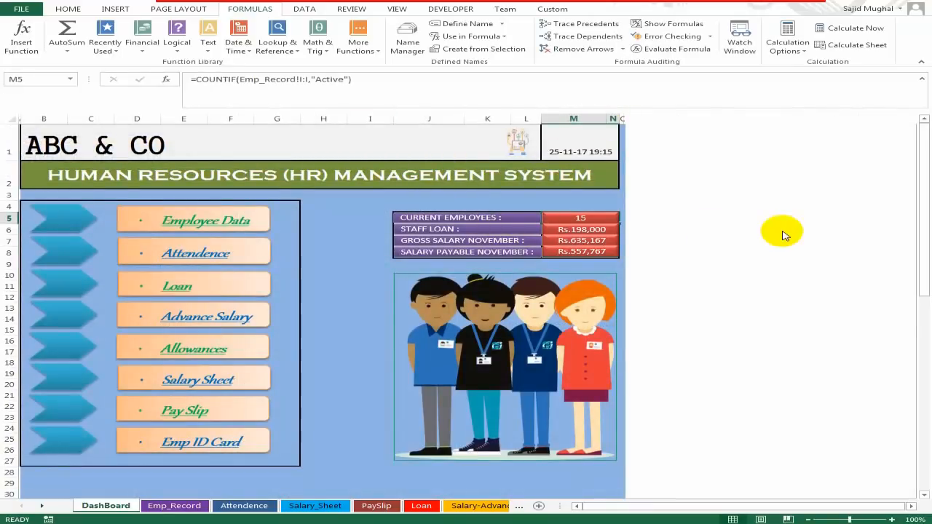
- Link the Staff Loan figure in M6 to the Loan sheet's total with =Loan!H13
key(Down)
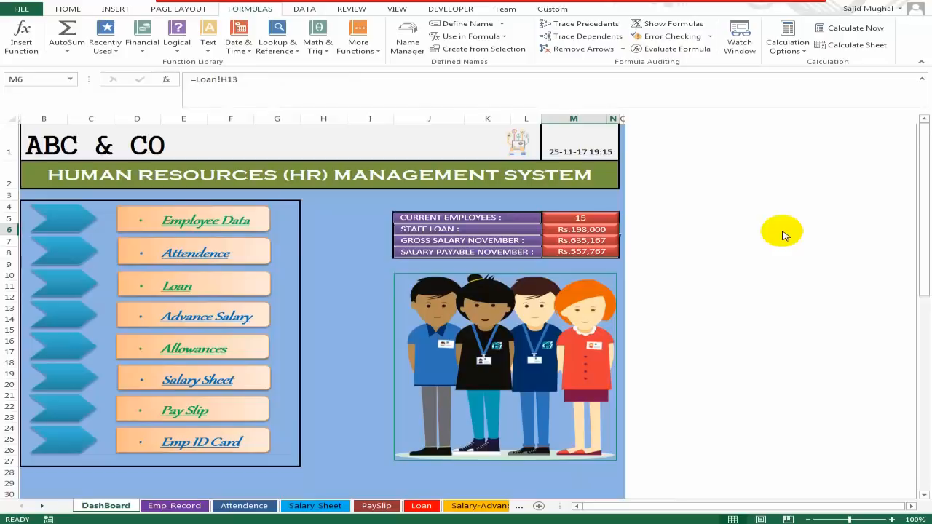
text(=)
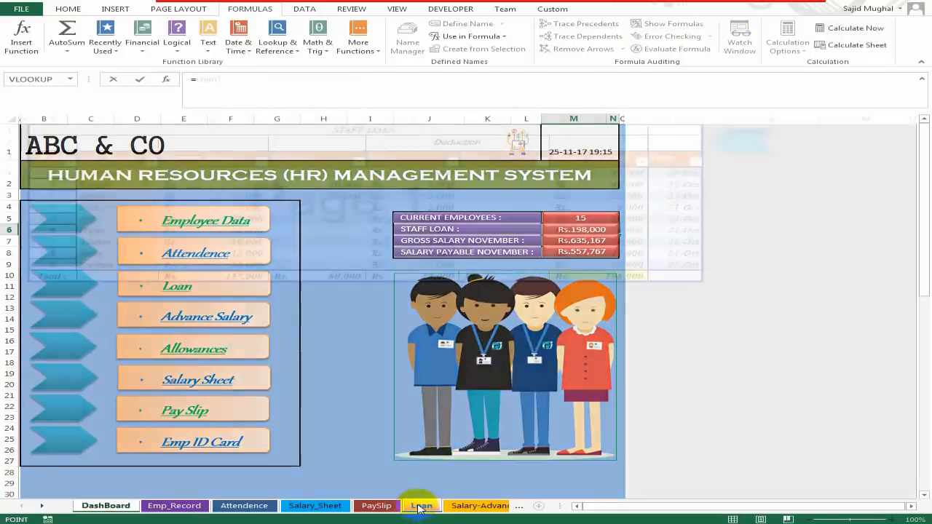
click(420, 505)
click(605, 276)
key(Return)
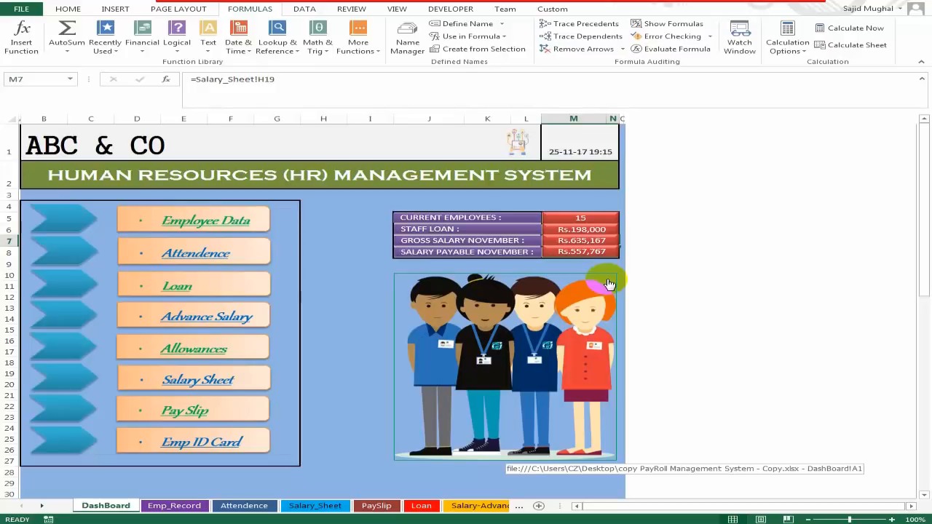
- Link the Gross Salary November figure in M7 to the salary sheet's gross total with =Salary_Sheet!H19, and select M8
key(Left)
key(Right)
text(=)
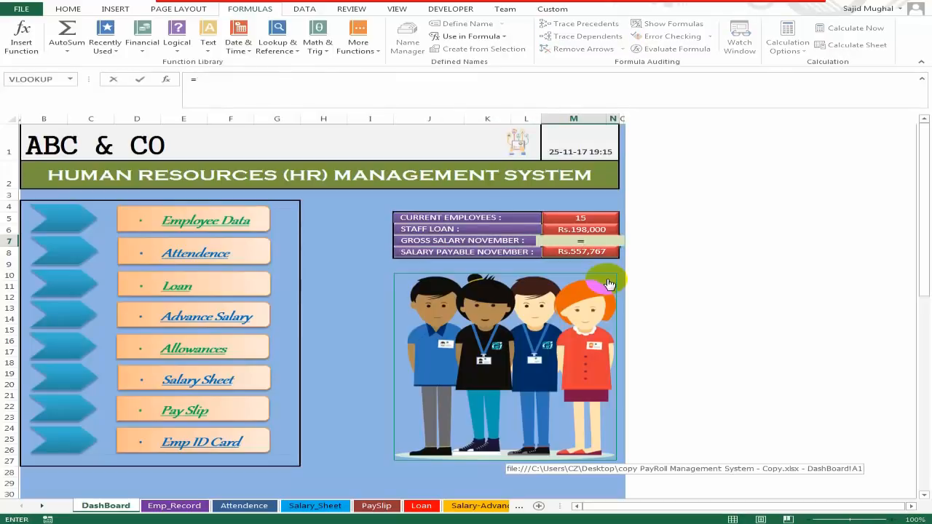
click(315, 505)
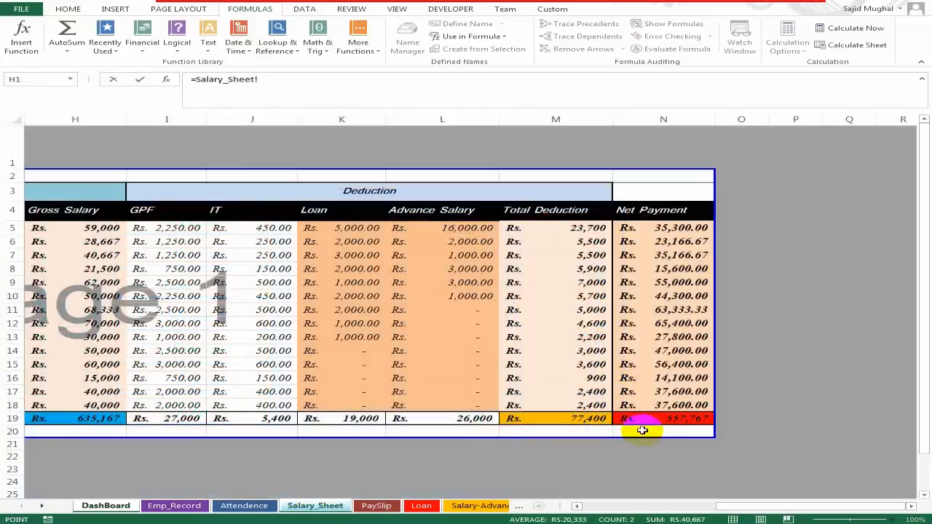
click(104, 415)
key(Return)
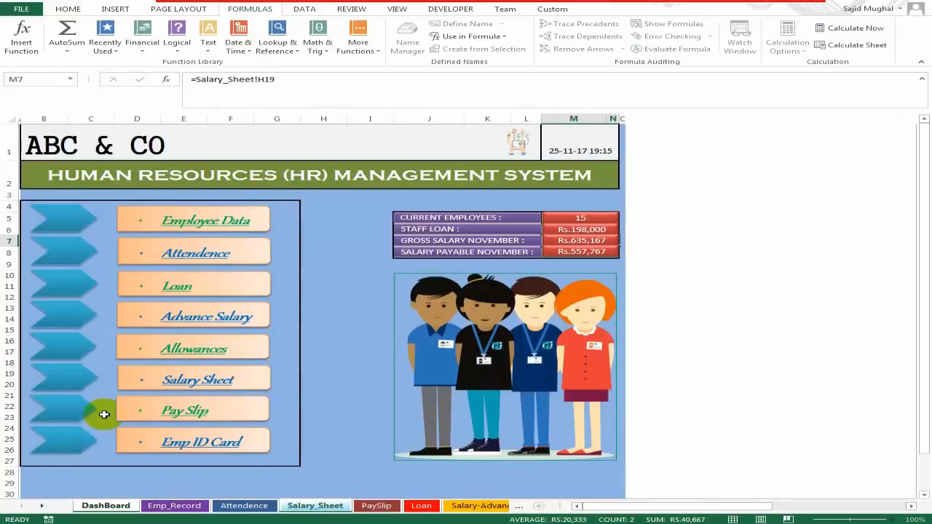
key(Down)
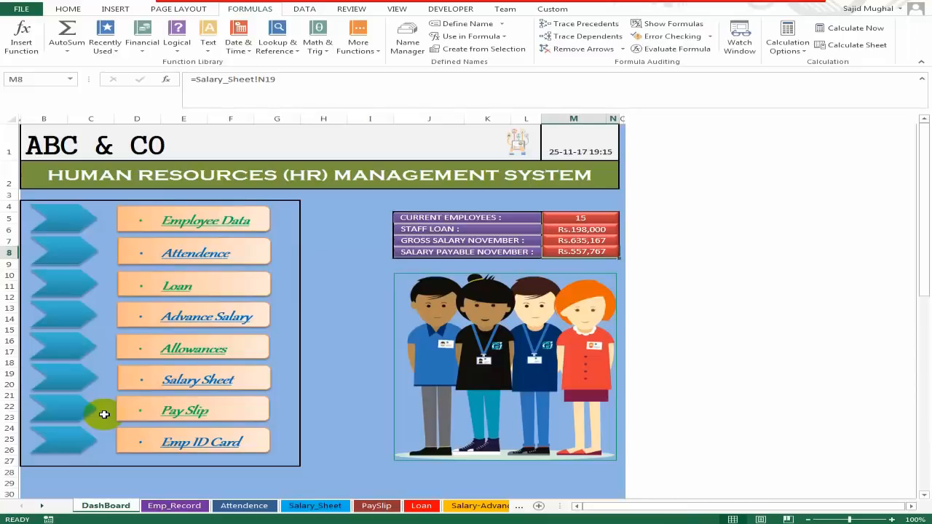
- Enter =NOW() in the dashboard header cell M1 to show the current date and time
click(580, 146)
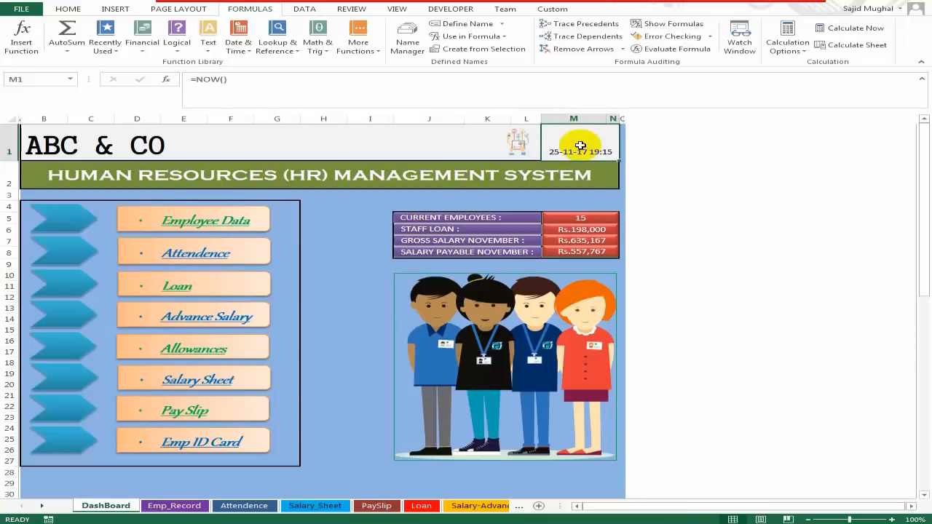
text(=now())
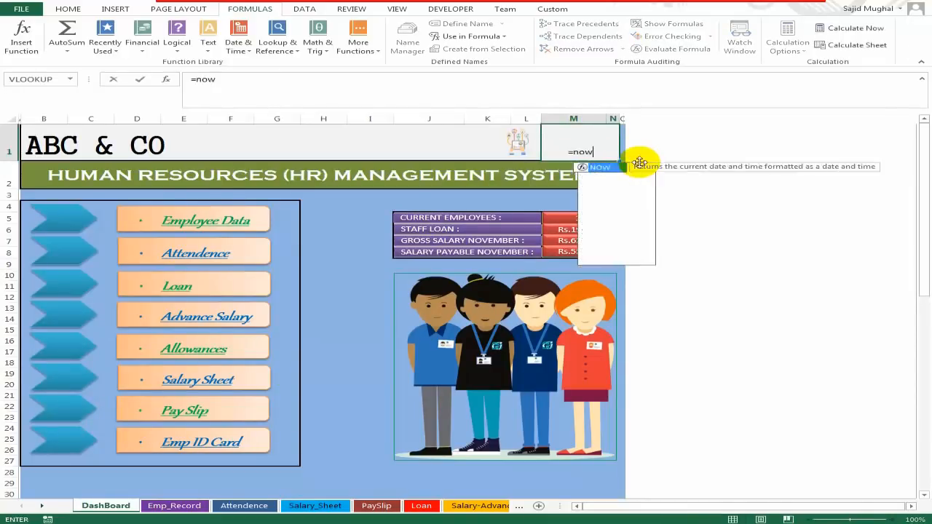
key(Return)
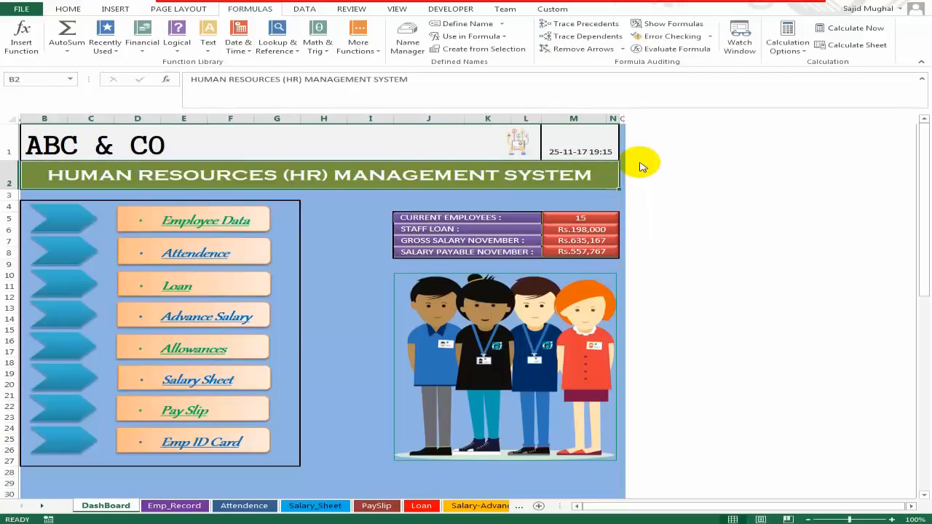
click(595, 145)
click(360, 156)
click(330, 296)
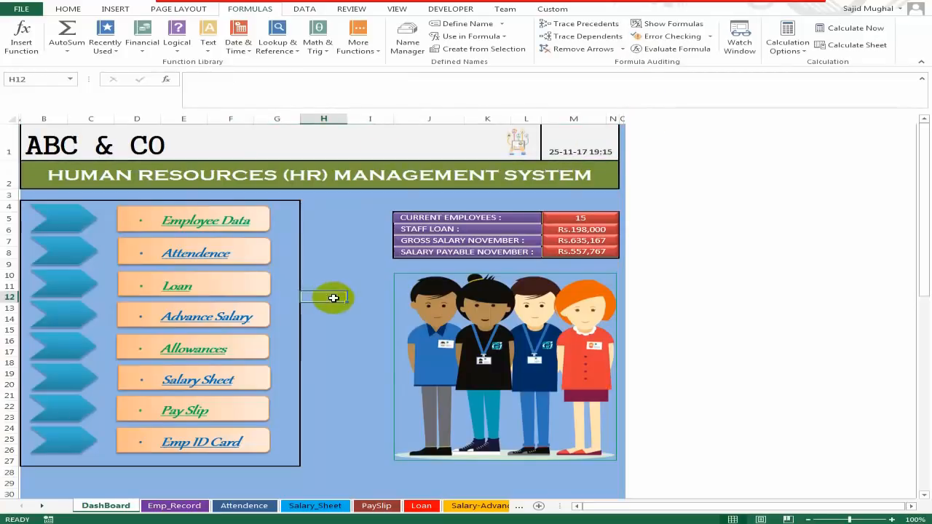
click(496, 365)
click(327, 321)
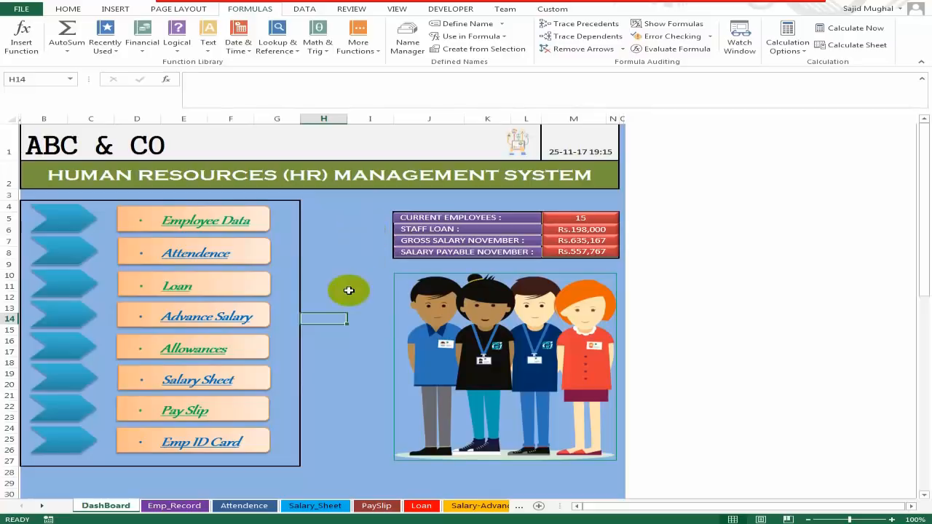
scroll(366, 372, down, 2)
scroll(367, 372, up, 2)
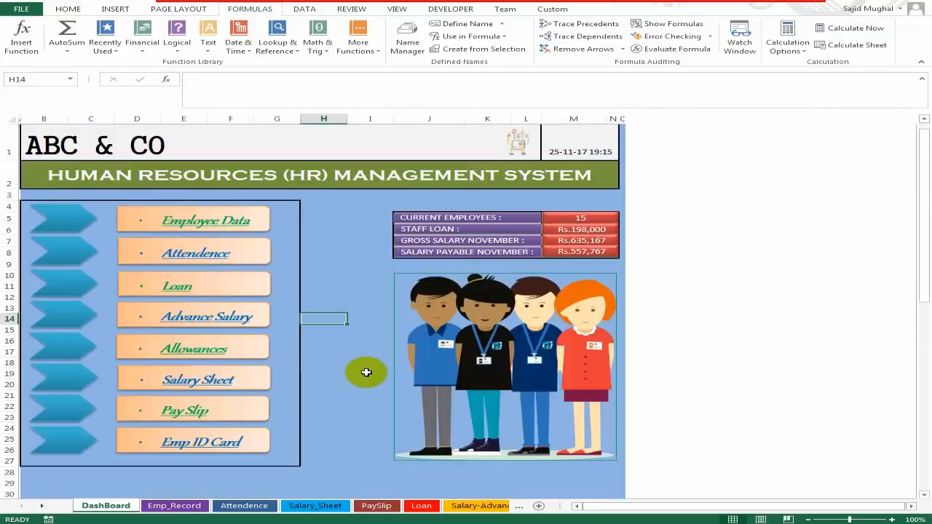
- Switch to the Emp_Record sheet and review the employee table's DOB, NIC and Status entries and its title row
click(175, 506)
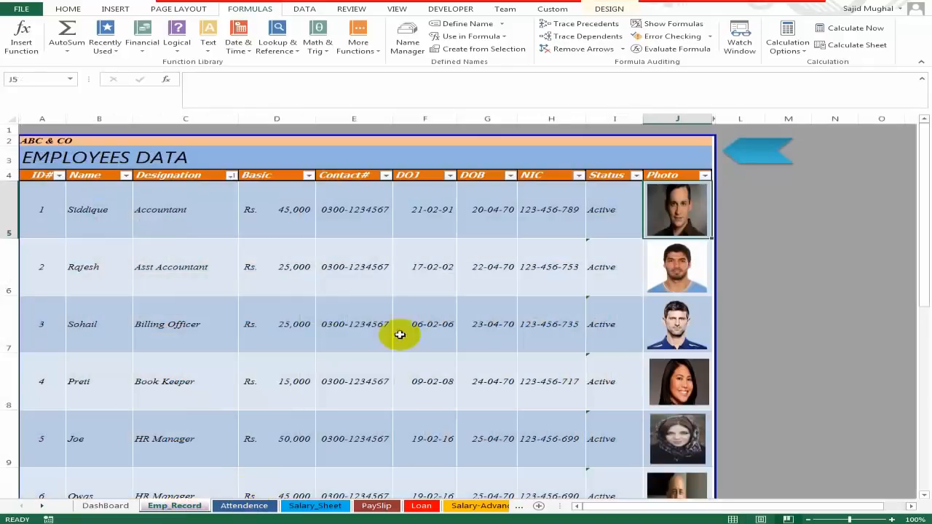
click(482, 283)
click(488, 334)
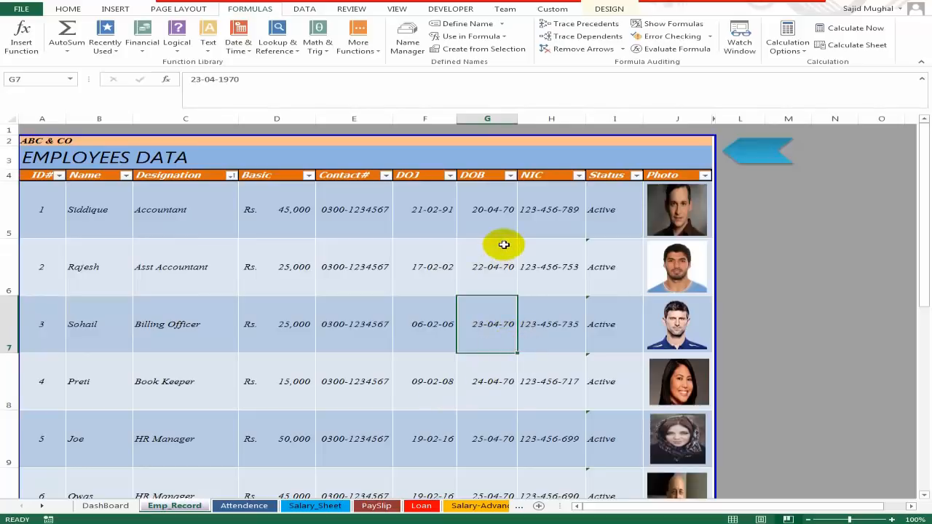
click(572, 202)
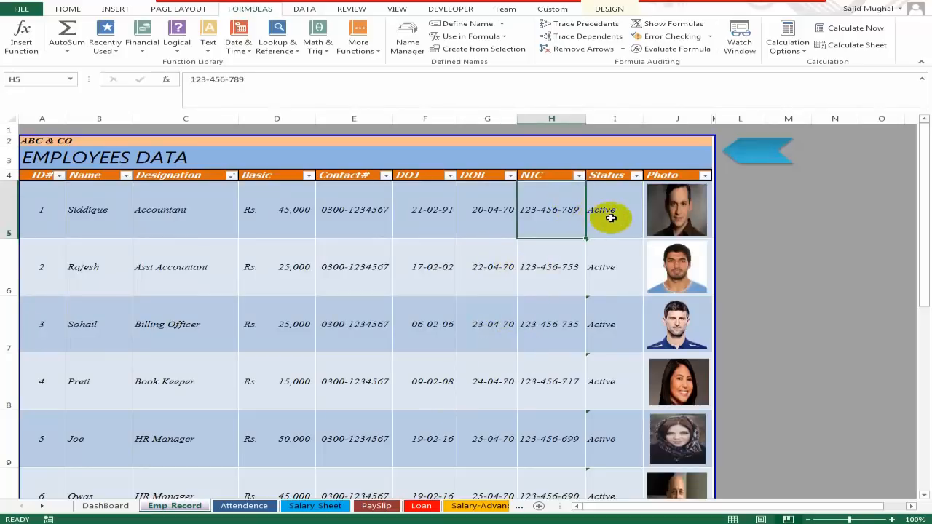
click(618, 219)
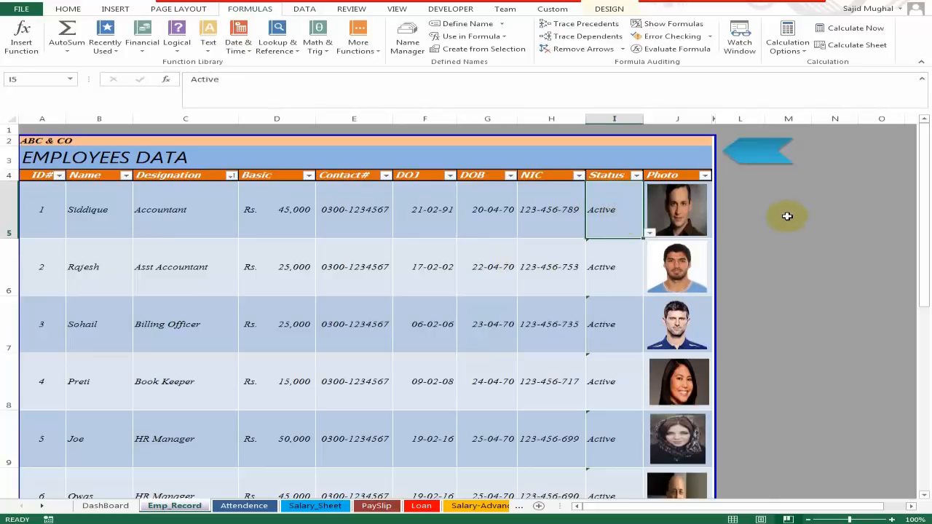
click(619, 155)
click(492, 152)
click(206, 160)
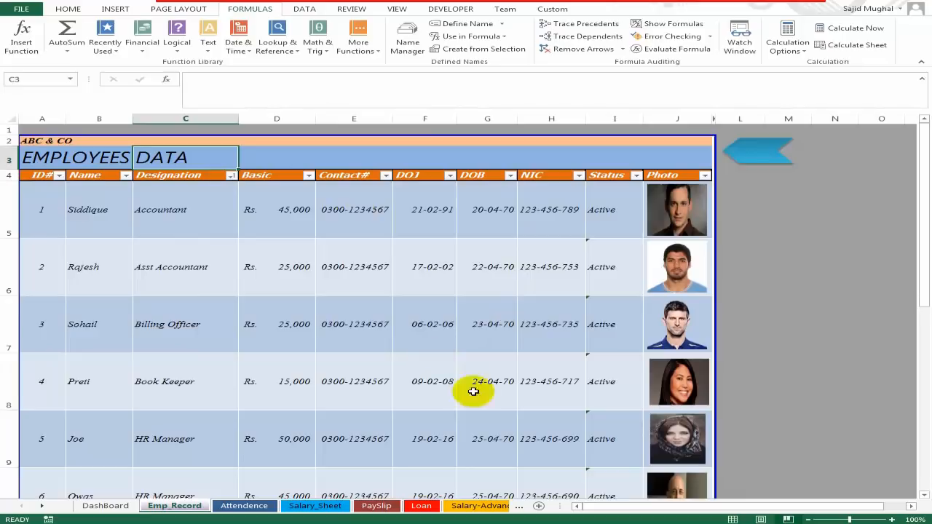
- Examine the Contact#, DOJ, DOB, NIC and Status entries of the first three employees in the EMPLOYEES DATA table
scroll(517, 425, down, 4)
scroll(518, 426, up, 4)
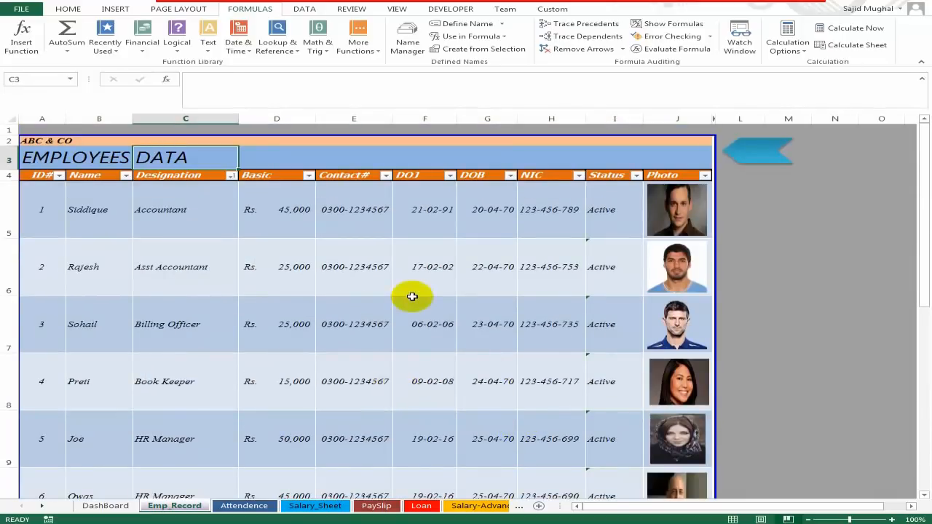
click(558, 324)
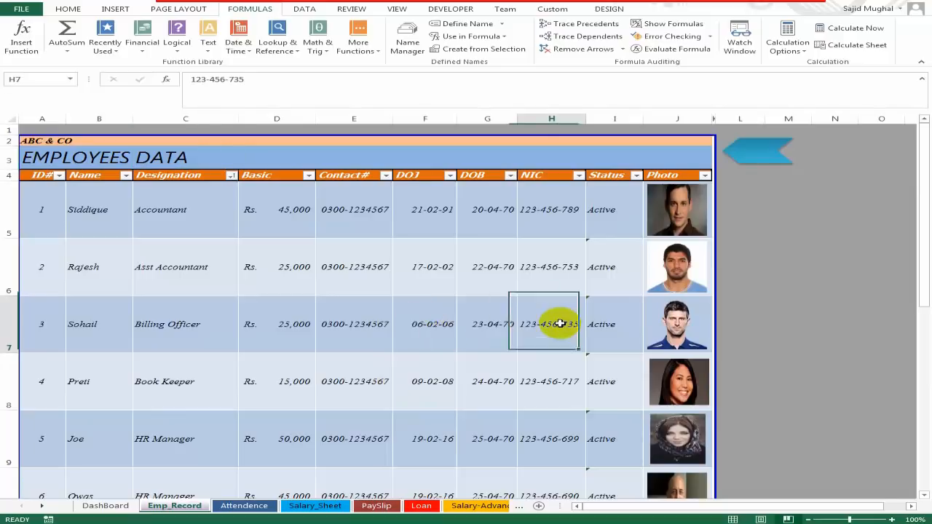
key(Right)
key(Up)
key(Up)
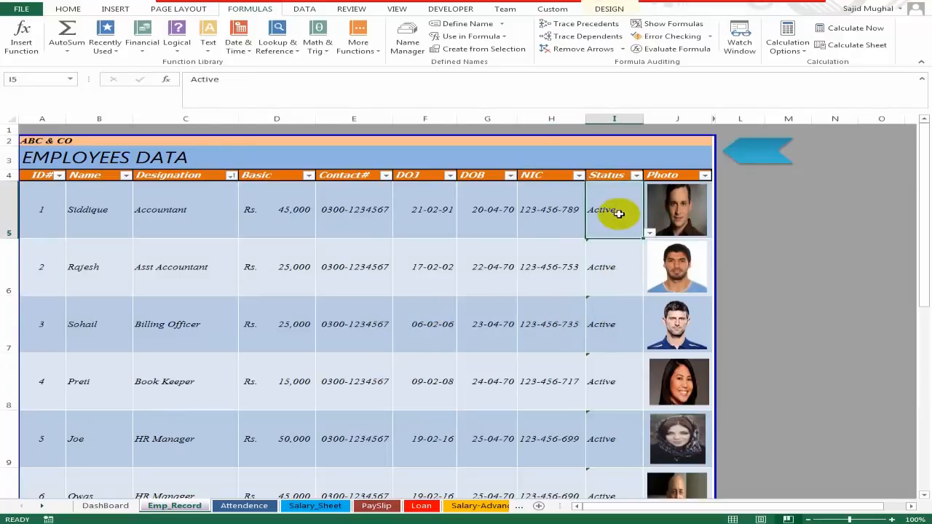
click(551, 210)
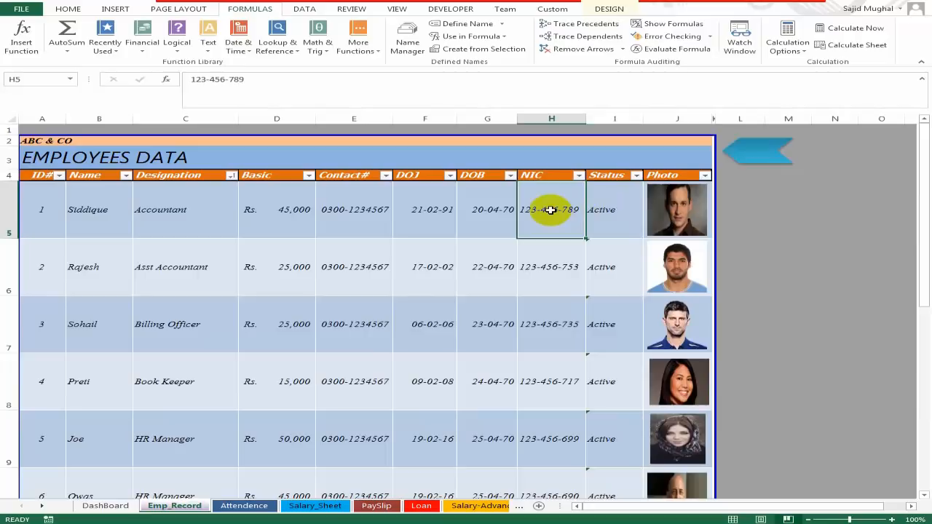
click(503, 211)
click(422, 222)
click(379, 270)
click(445, 270)
click(537, 271)
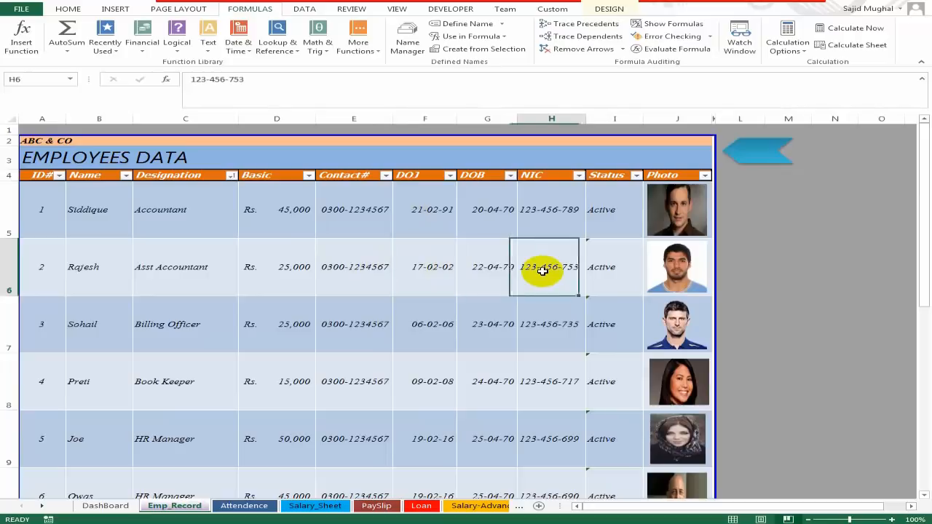
click(510, 320)
click(440, 315)
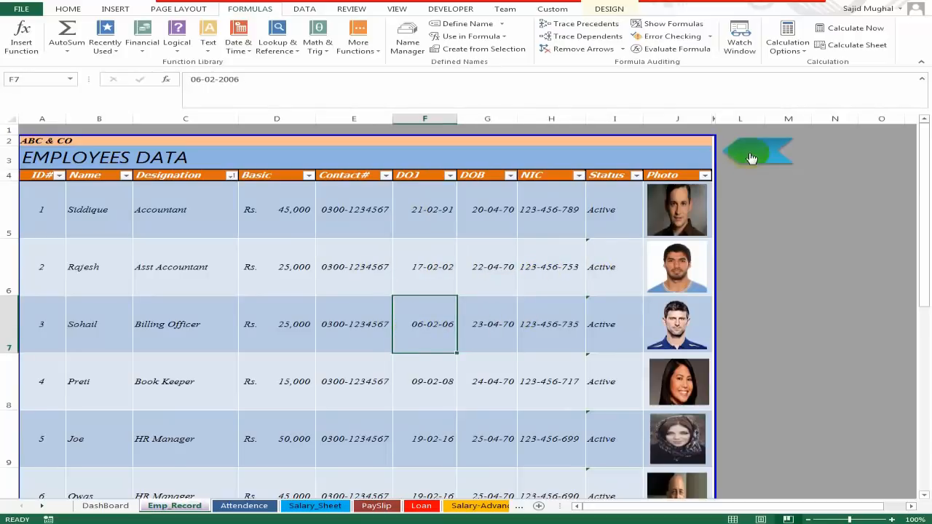